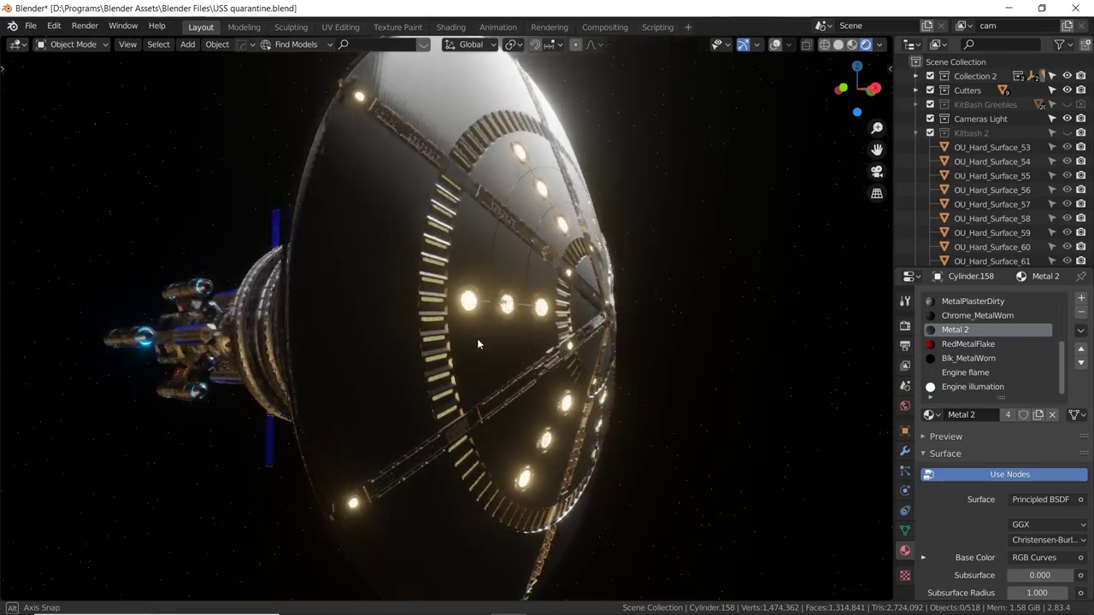
Examine the finished spaceship from several angles, including the front dish, rotating rings, hull details and solar panels.
middle_click_drag(477, 338, 523, 334)
scroll(571, 397, "up", 2)
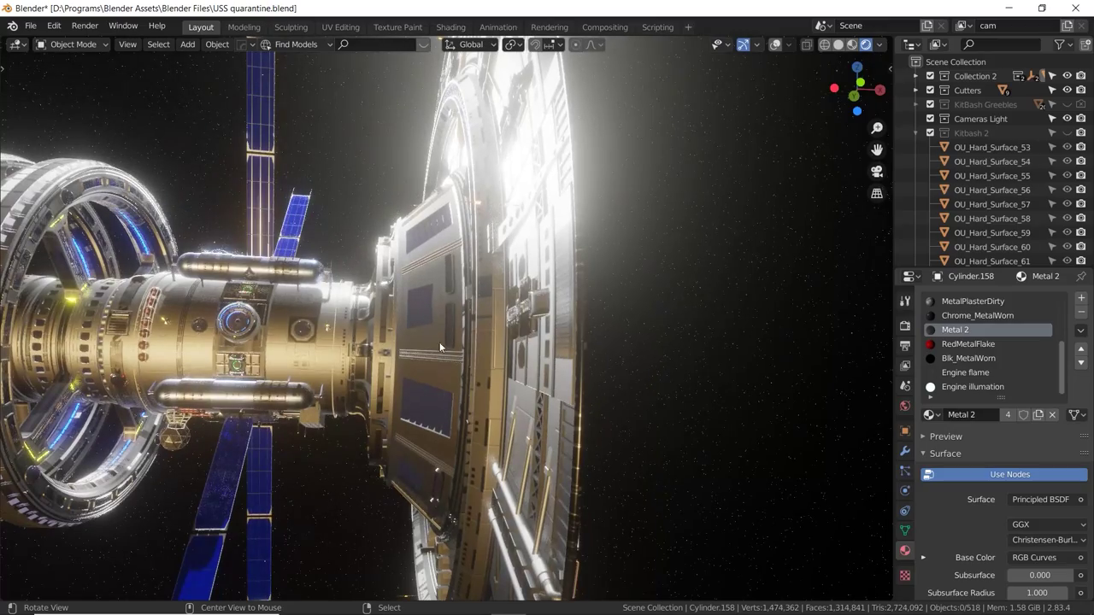
middle_click_drag(342, 346, 370, 467, "shift")
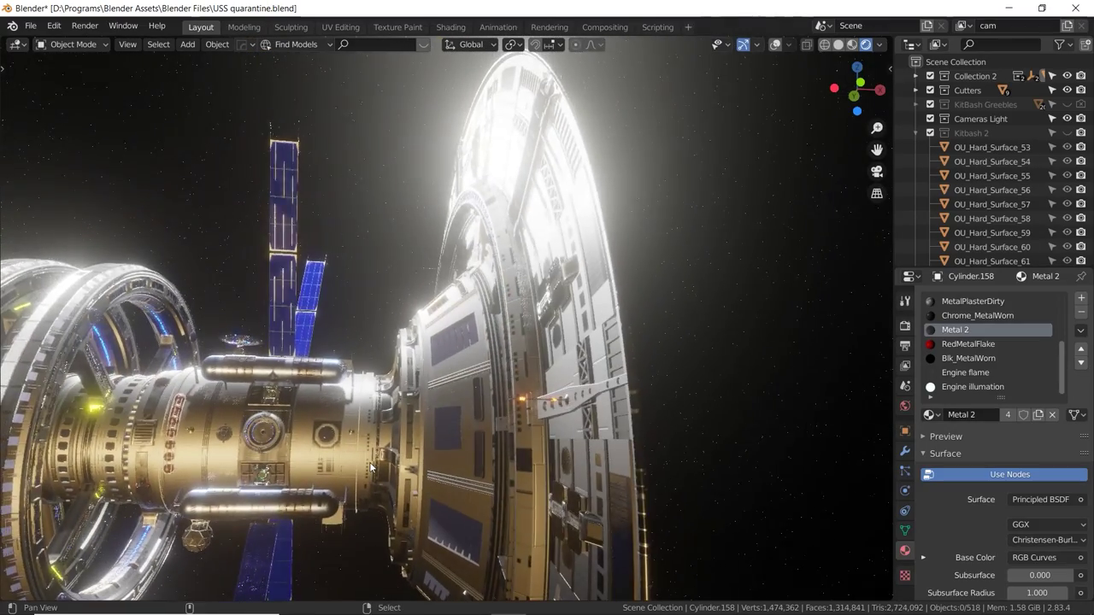
middle_click_drag(403, 339, 534, 349)
scroll(533, 349, "up", 5)
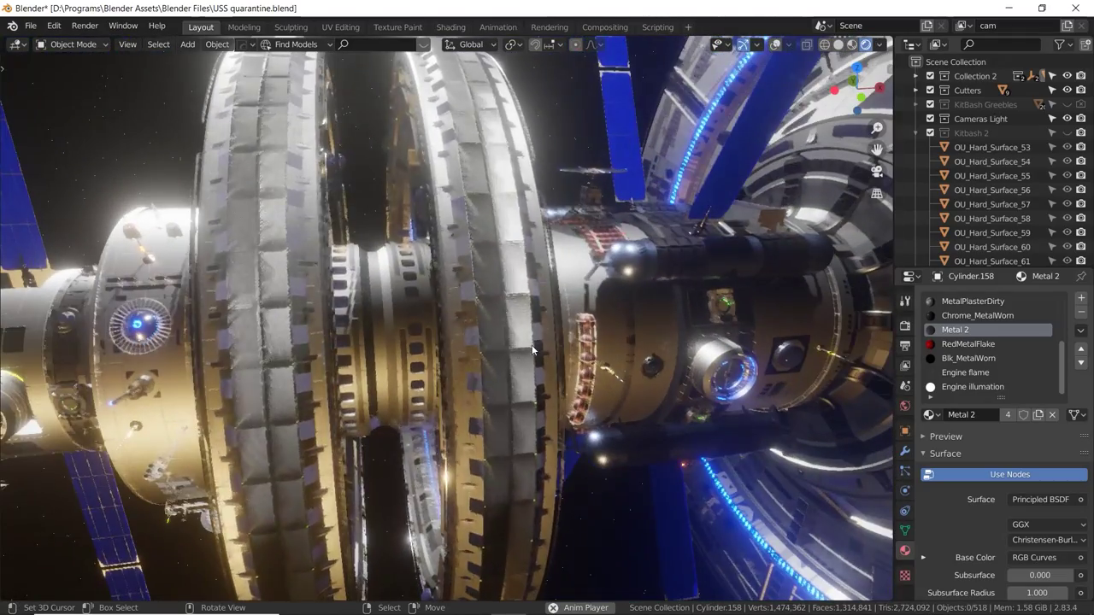
middle_click_drag(531, 349, 708, 312, "shift")
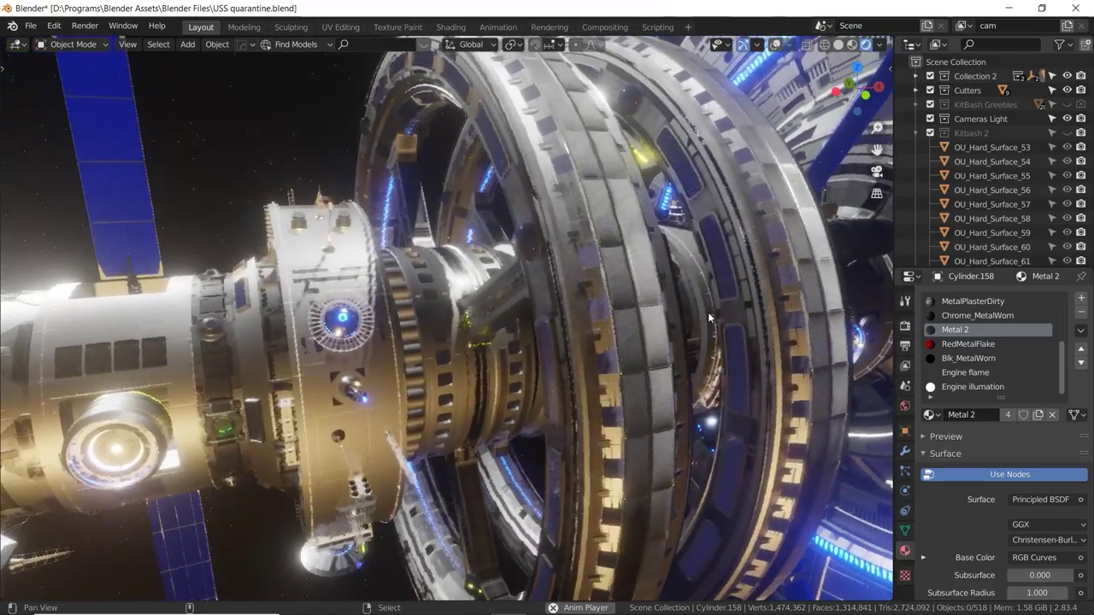
scroll(547, 350, "up", 2)
middle_click_drag(547, 349, 414, 253)
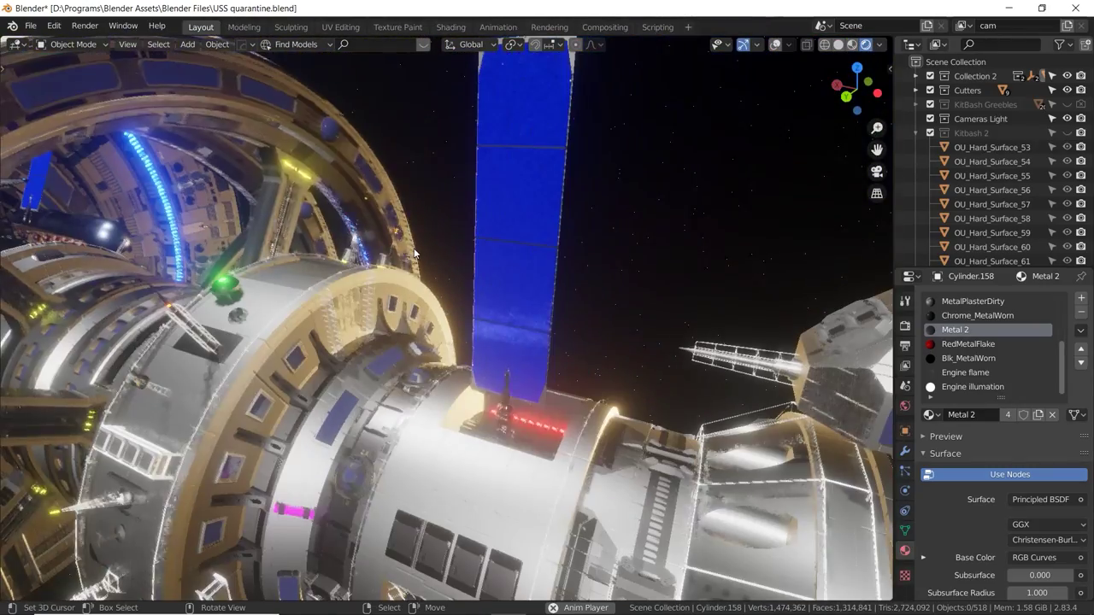
middle_click_drag(375, 317, 315, 184)
middle_click_drag(416, 171, 648, 243)
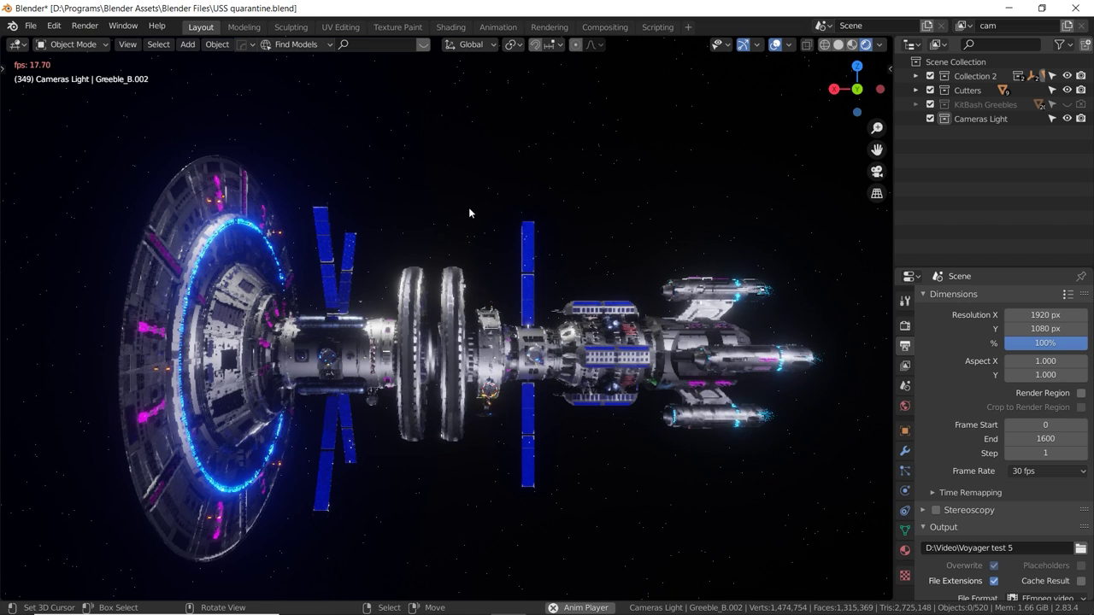
Switch the viewport to Solid shading and stop the animation playback.
middle_click_drag(441, 245, 481, 320)
left_click(836, 46)
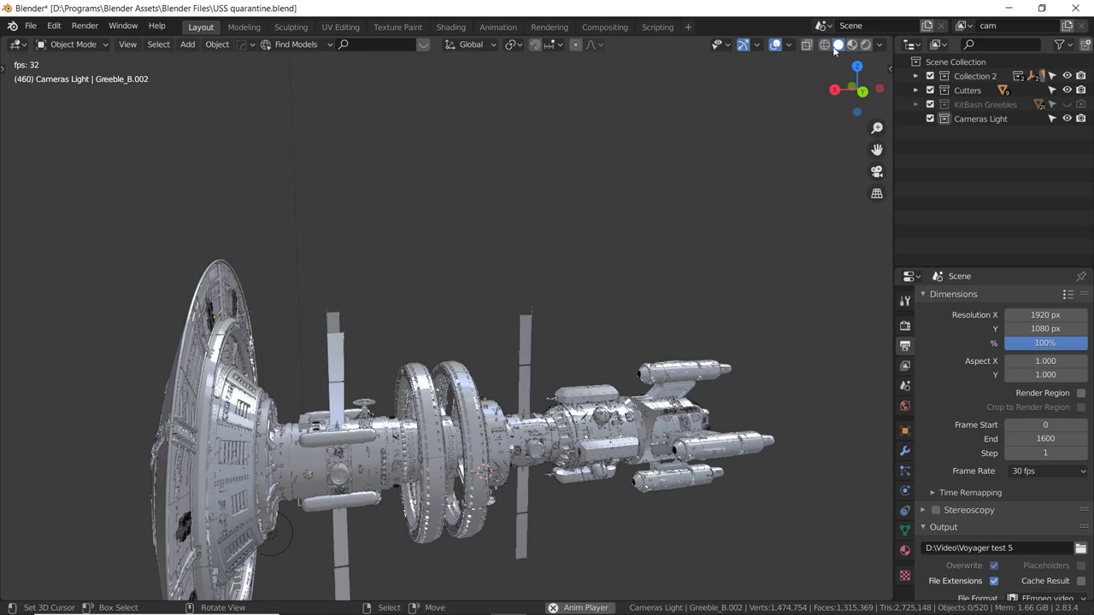
key("space")
middle_click_drag(553, 298, 547, 291)
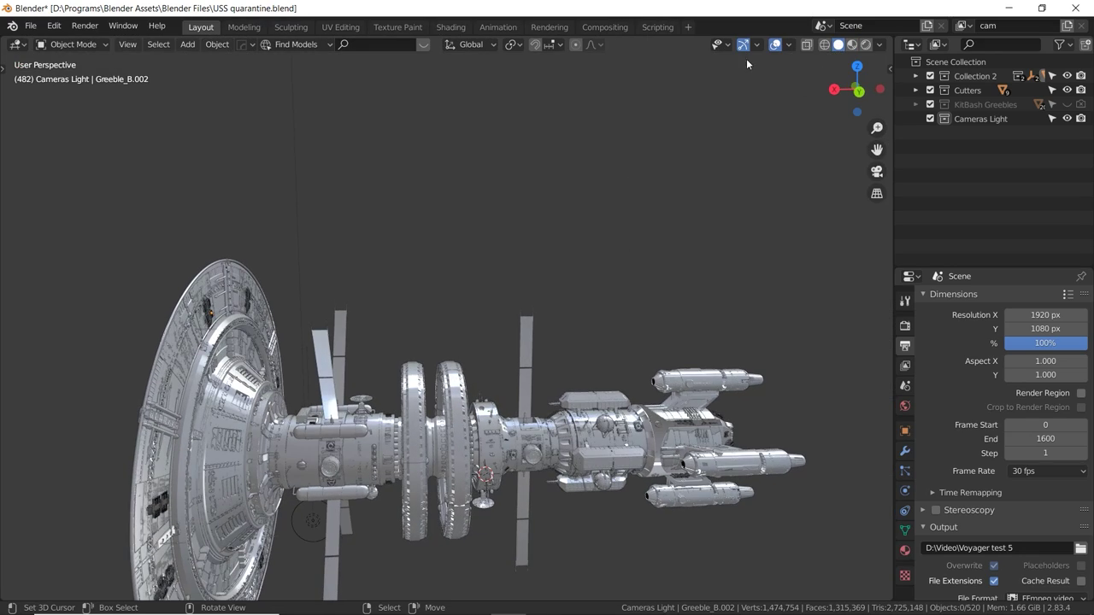
Turn on the floor grid and the X and Y axis lines in the viewport overlays.
left_click(791, 45)
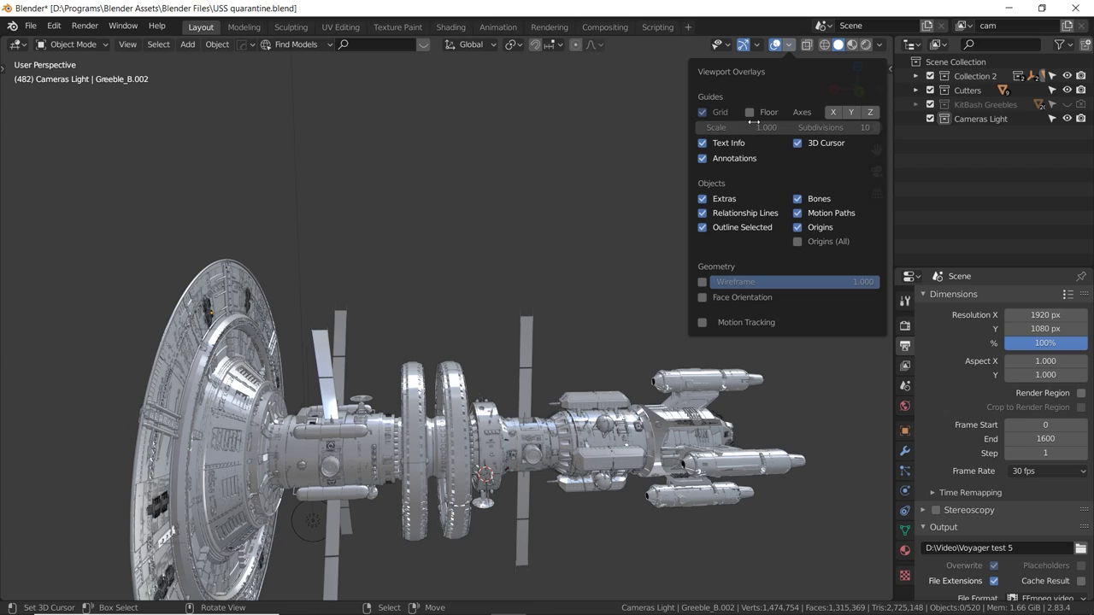
middle_click_drag(603, 283, 654, 196)
left_click(790, 45)
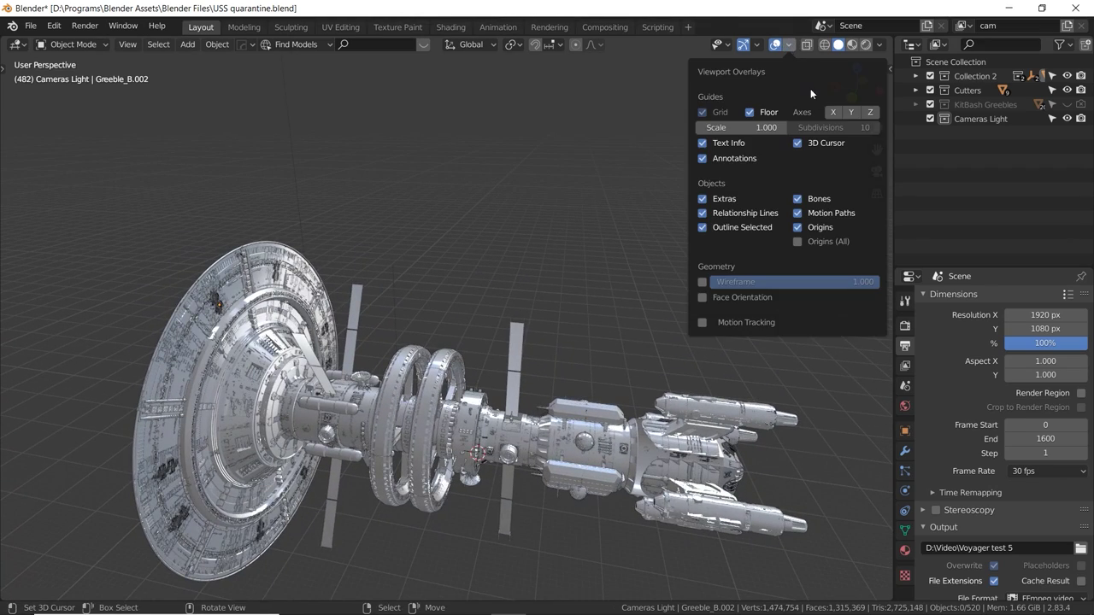
left_click(834, 112)
left_click(851, 112)
left_click(790, 44)
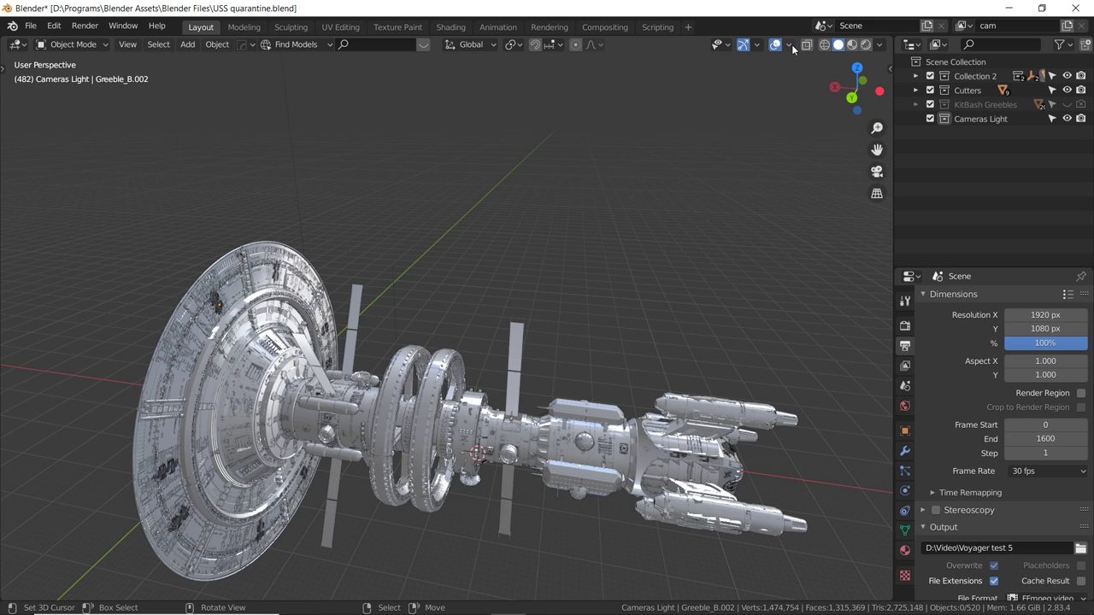
left_click(791, 44)
left_click(783, 49)
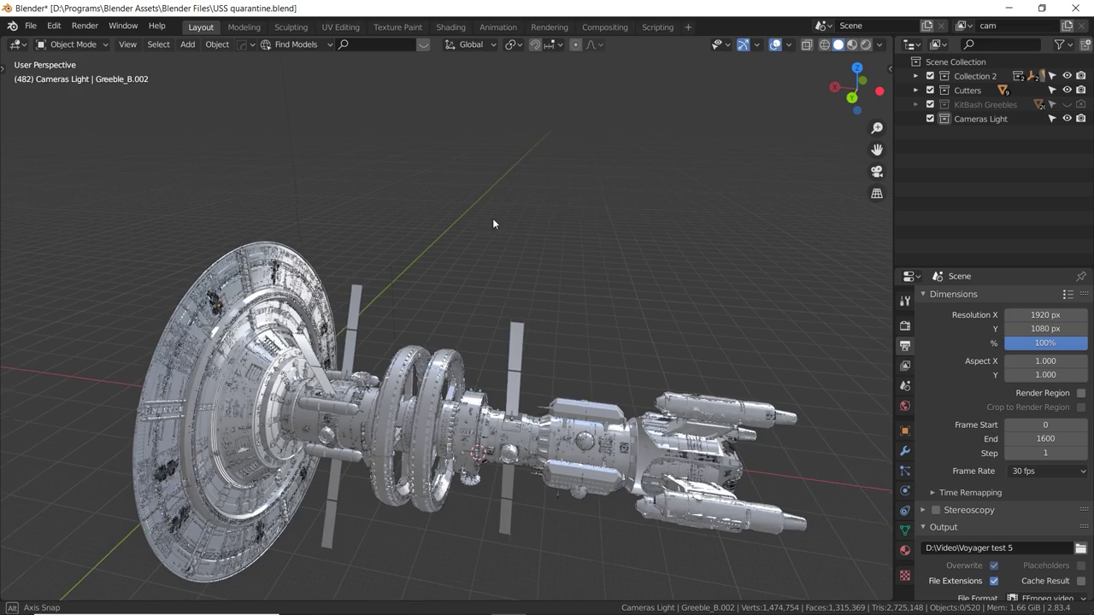
middle_click_drag(493, 225, 577, 171)
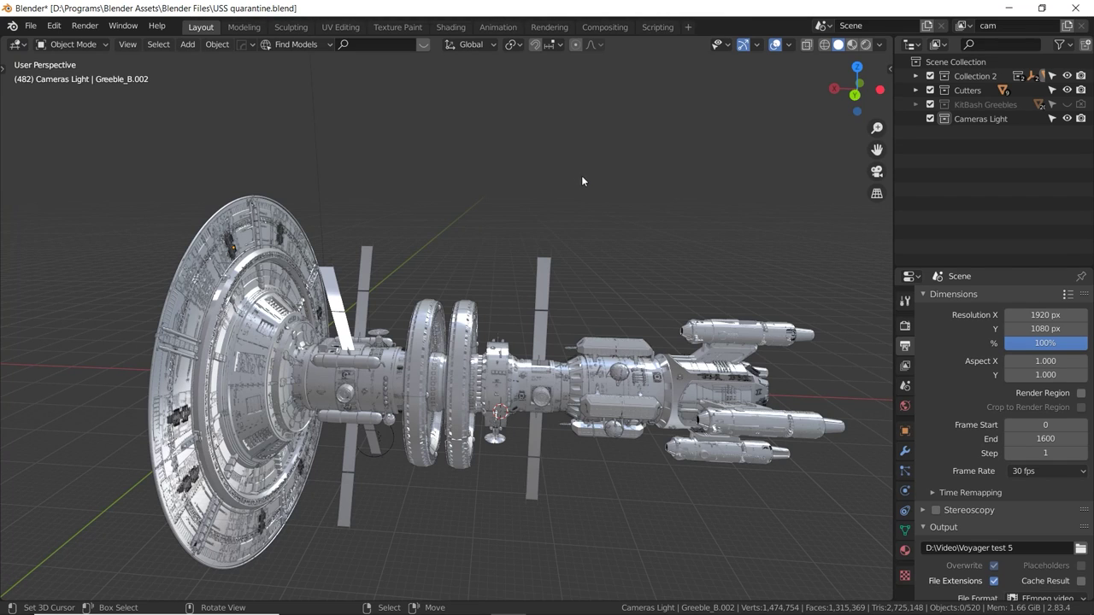
Switch to the empty Blender scene and add a cylinder mesh rotated 90 degrees on the Y axis.
key("super")
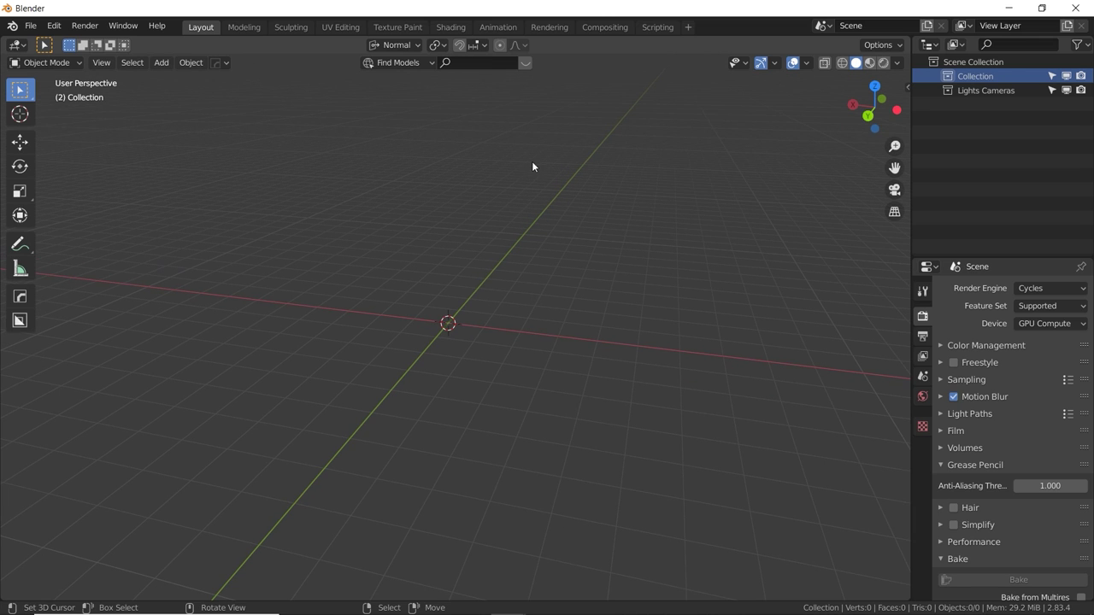
key("shift+a")
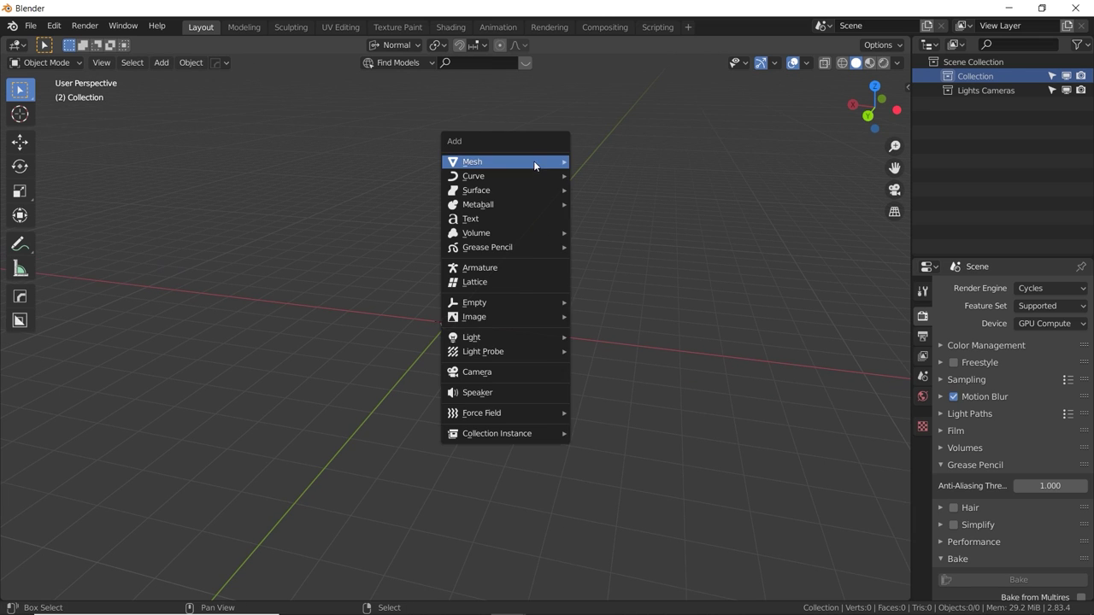
mouse_move(533, 161)
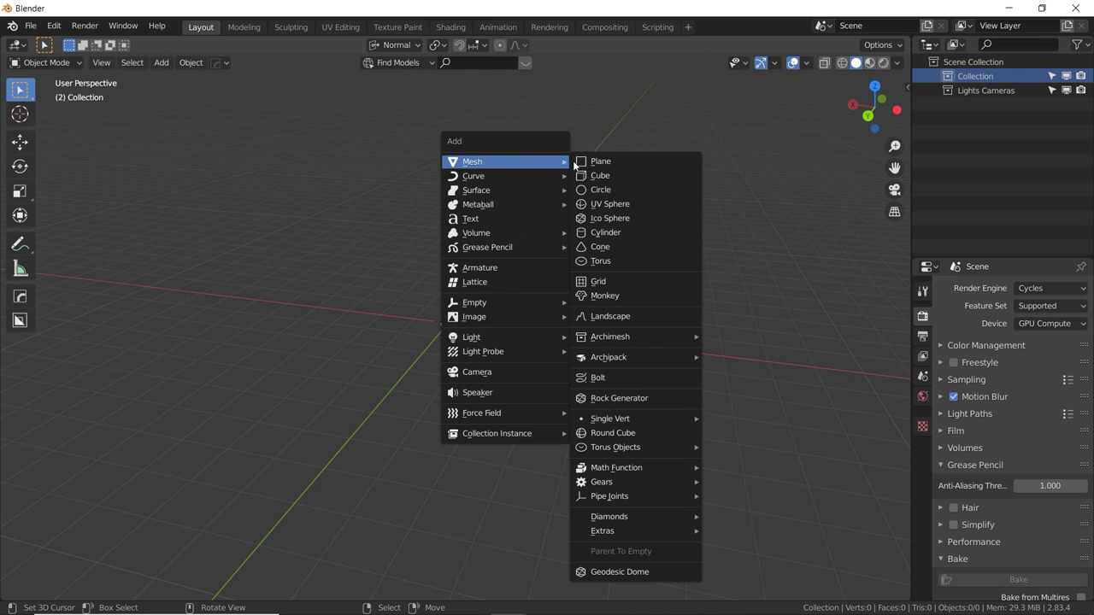
left_click(593, 236)
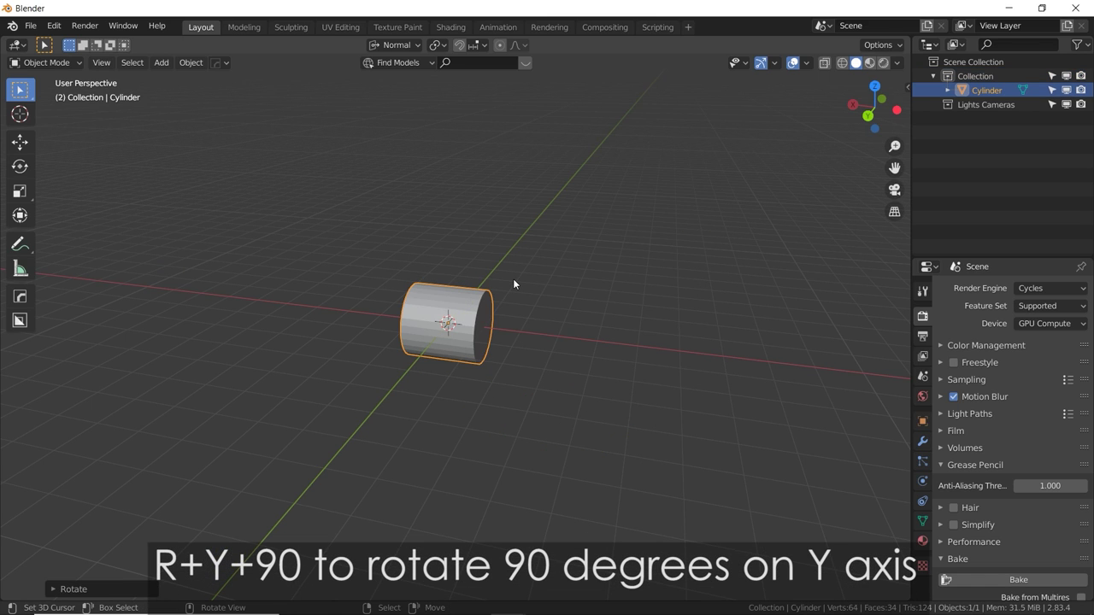
Flatten the cylinder's mesh along its length to about 0.3 in Edit Mode.
middle_click_drag(464, 250, 446, 285)
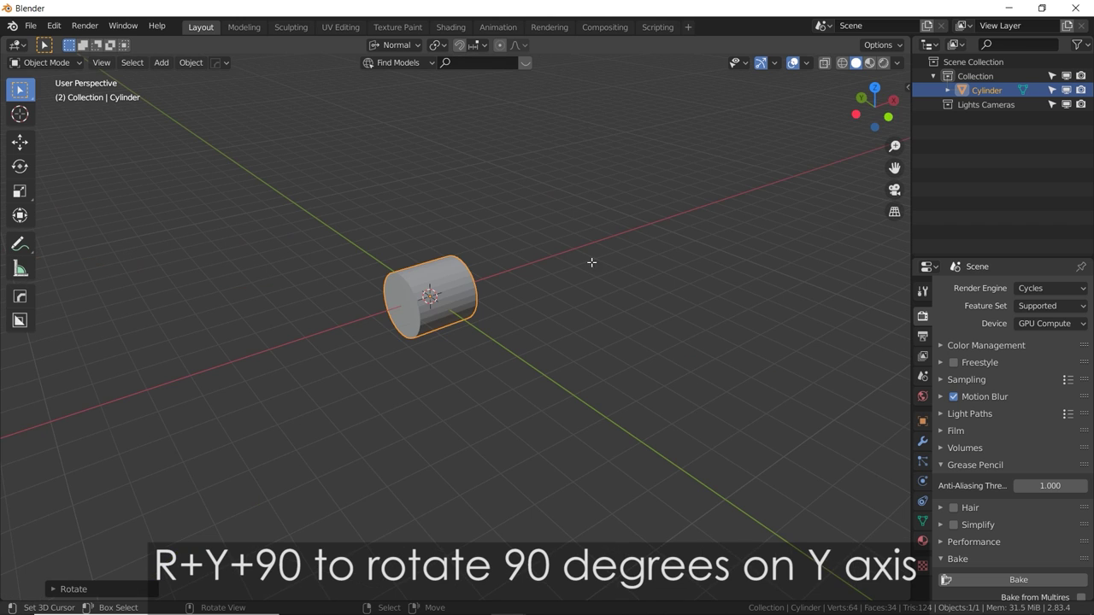
key("Tab")
key("s")
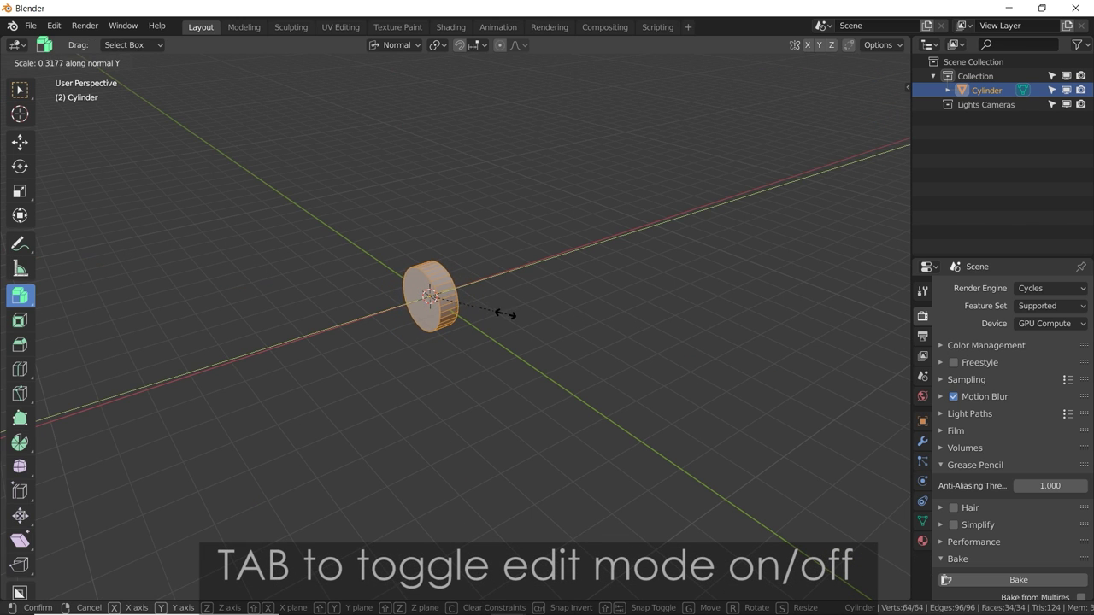
left_click(488, 315)
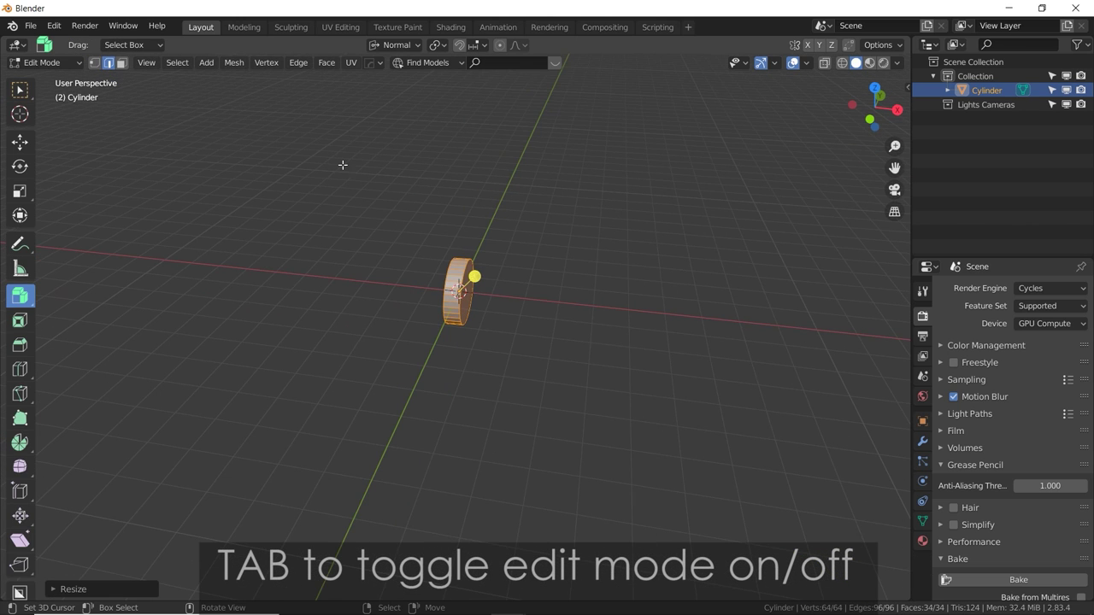
Scale the cylinder's +X end face up into a wide disc and enlarge the opposite end face to roughly half that diameter.
key("3")
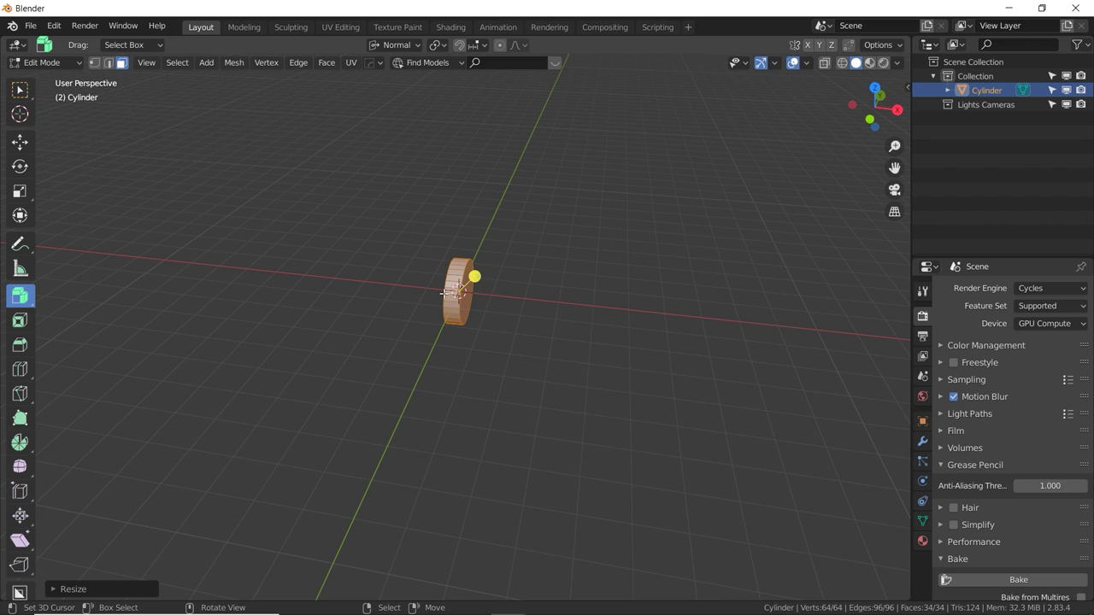
key("s")
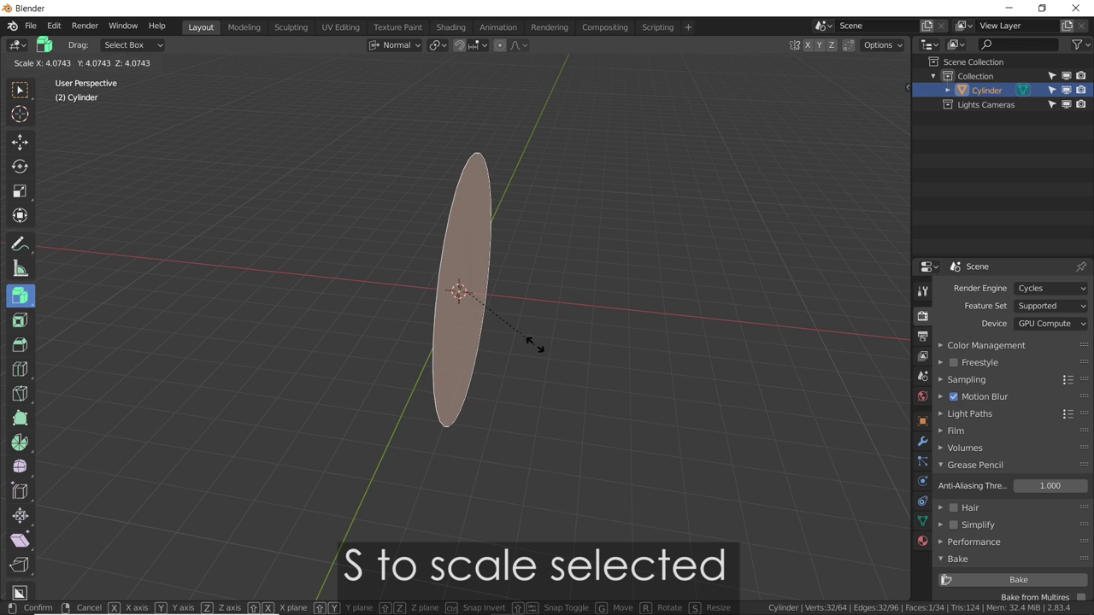
left_click(505, 327)
middle_click_drag(505, 328, 406, 299)
key("s")
left_click(476, 313)
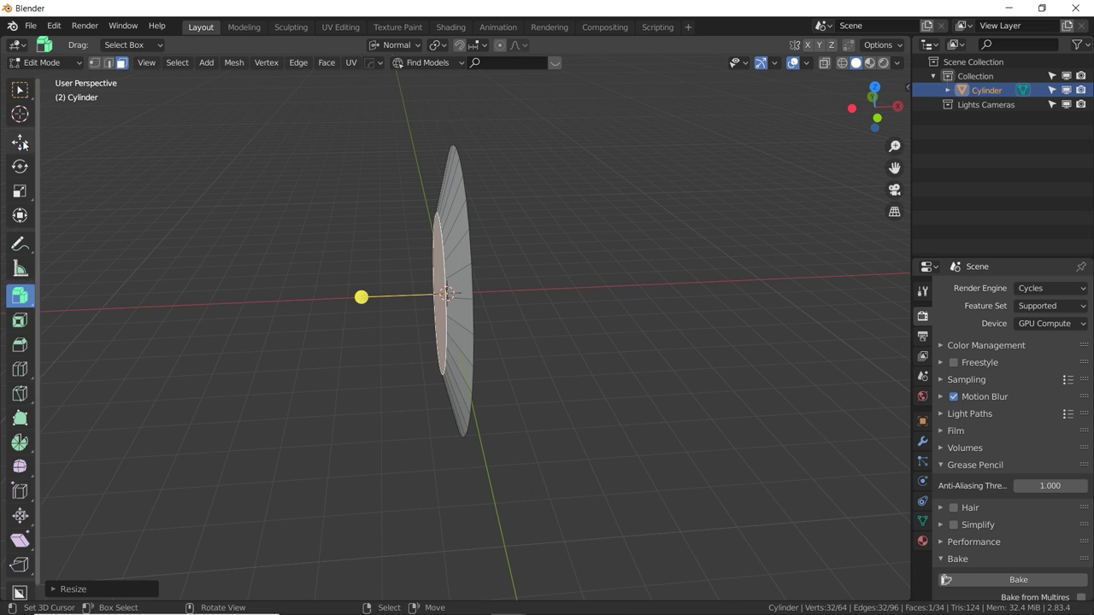
Extrude the smaller end face outward a short distance and taper it inward.
left_click_drag(406, 297, 393, 297)
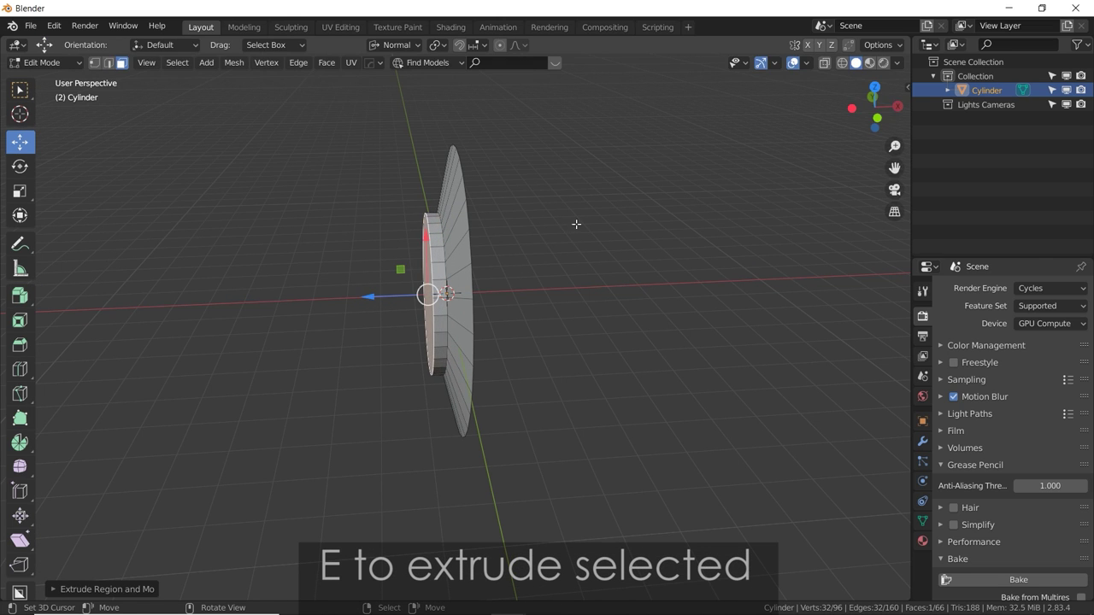
left_click(484, 276)
Extrude the wide end face about 0.24 m and inset it to leave a broad outer rim.
middle_click_drag(484, 277, 547, 261)
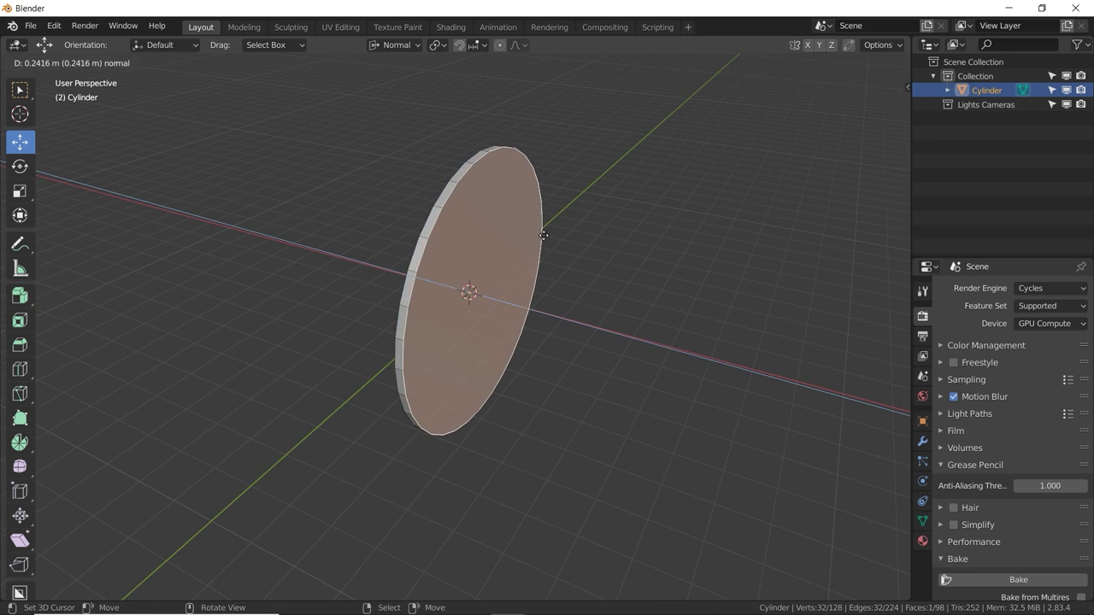
middle_click_drag(565, 236, 630, 188)
key("i")
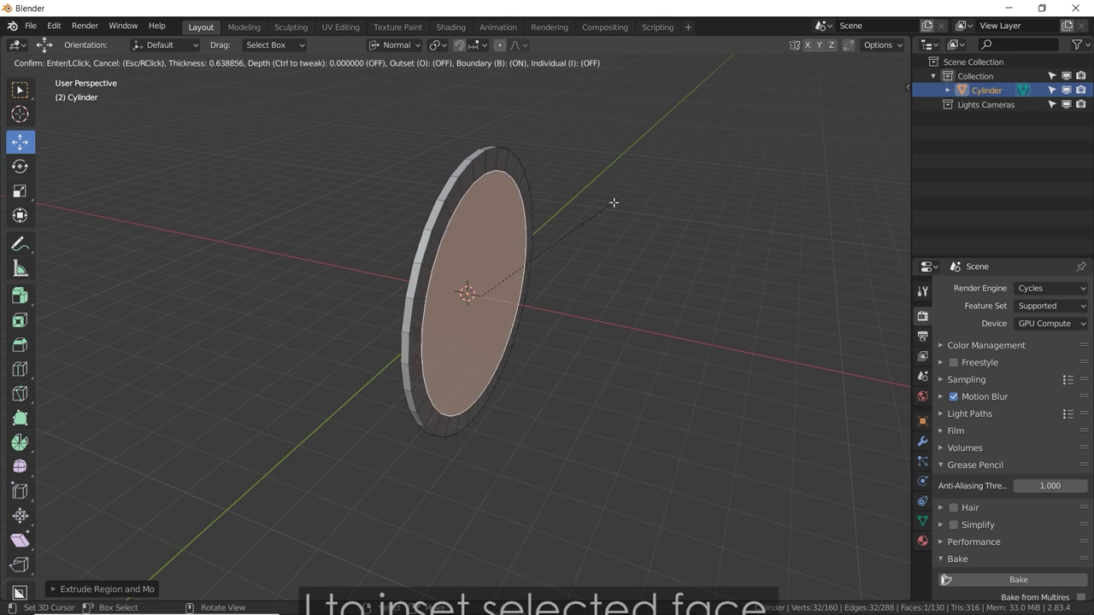
Extrude the inset face about 0.74 m, scale it down into a tapered hub, and return to Object Mode.
key("e")
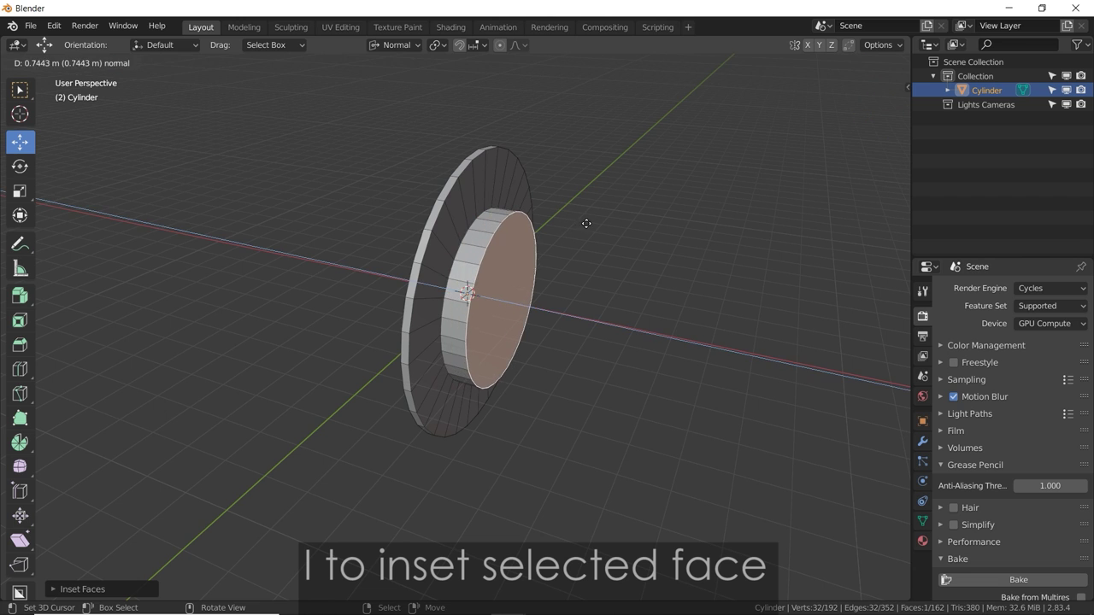
left_click(588, 219)
key("s")
left_click(568, 242)
key("Tab")
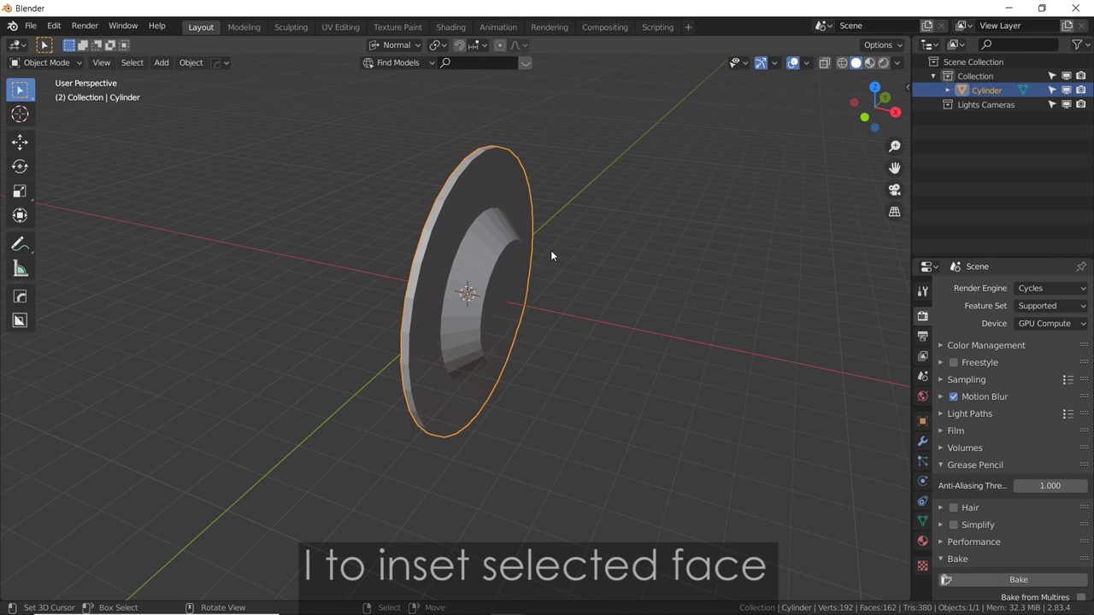
Move the disc away from the world origin in the negative X direction.
middle_click_drag(550, 249, 513, 285)
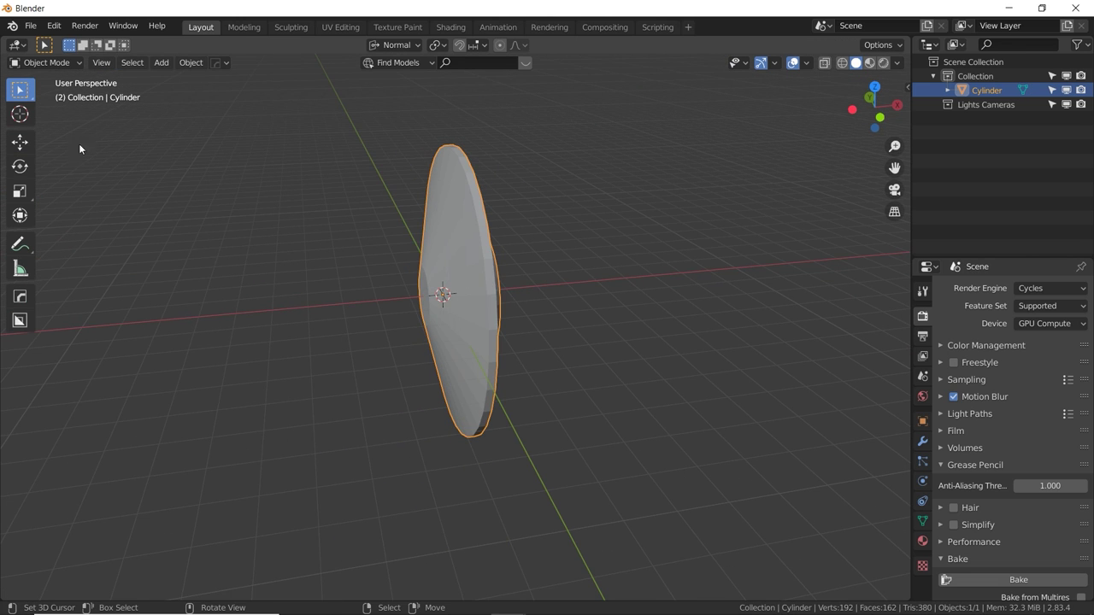
left_click_drag(500, 289, 232, 310)
middle_click_drag(311, 281, 426, 181)
Add a second cylinder mesh at the world origin and rotate it 90 degrees on the Y axis.
key("shift+a")
mouse_move(428, 174)
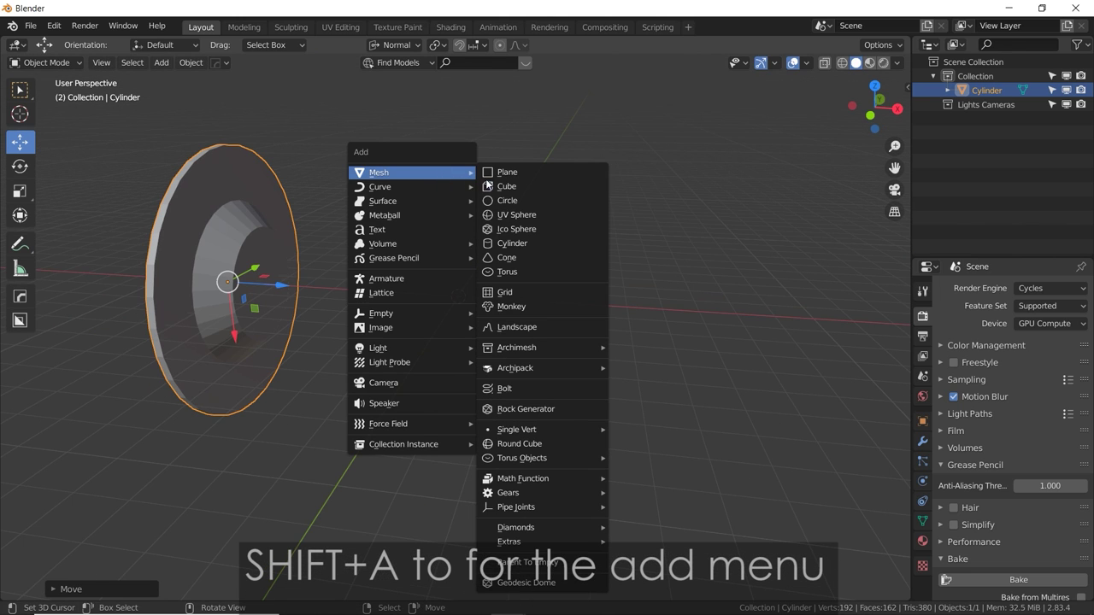
left_click(513, 243)
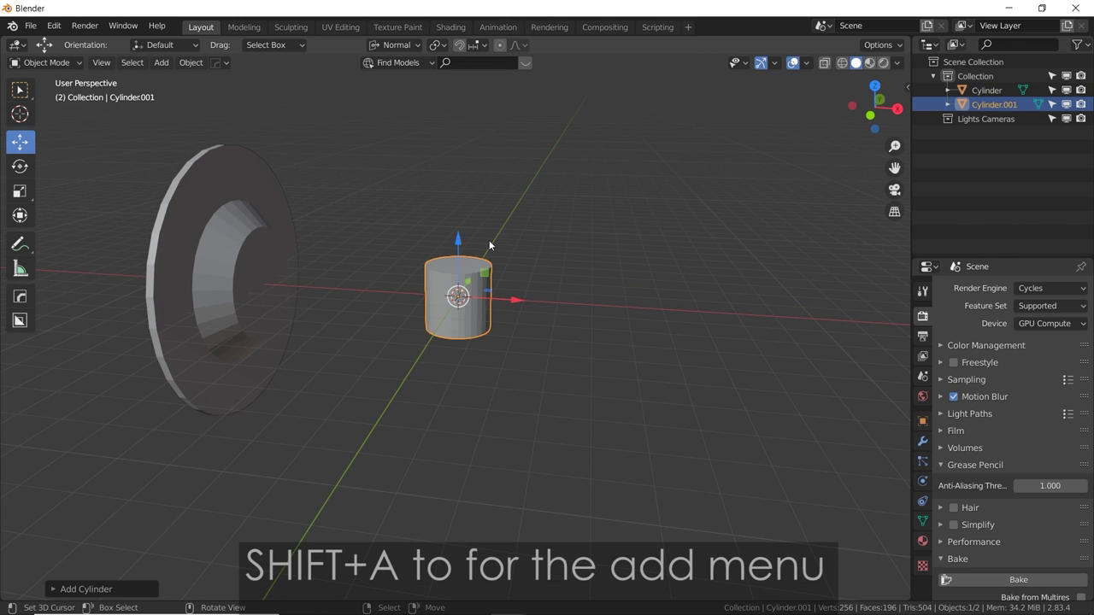
type("ry90")
key("Return")
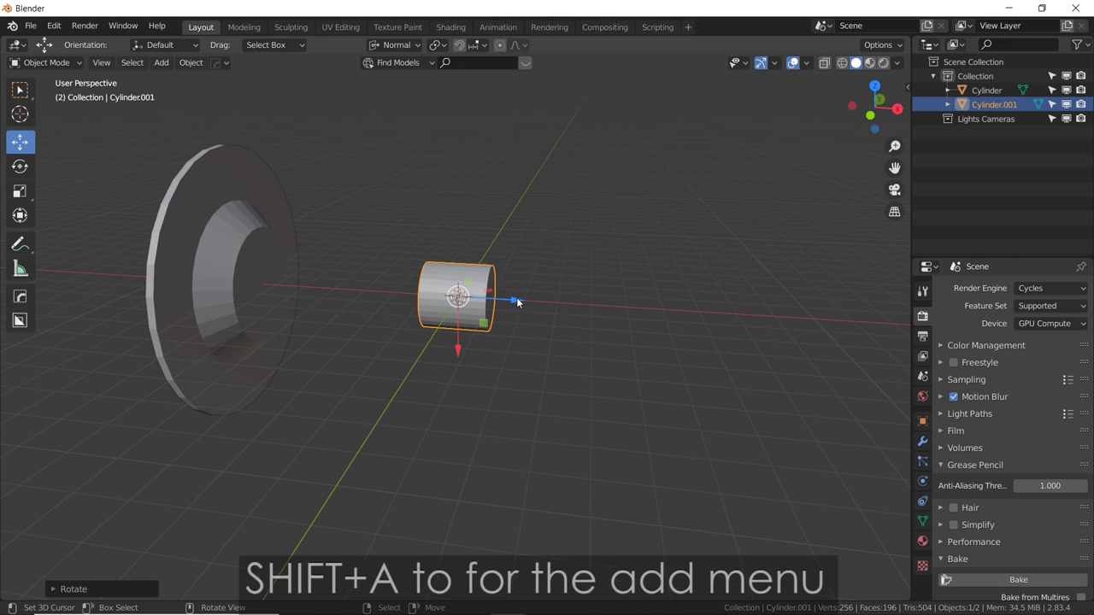
Move the new cylinder along the X axis against the disc's hub and scale it up slightly.
left_click_drag(517, 301, 357, 299)
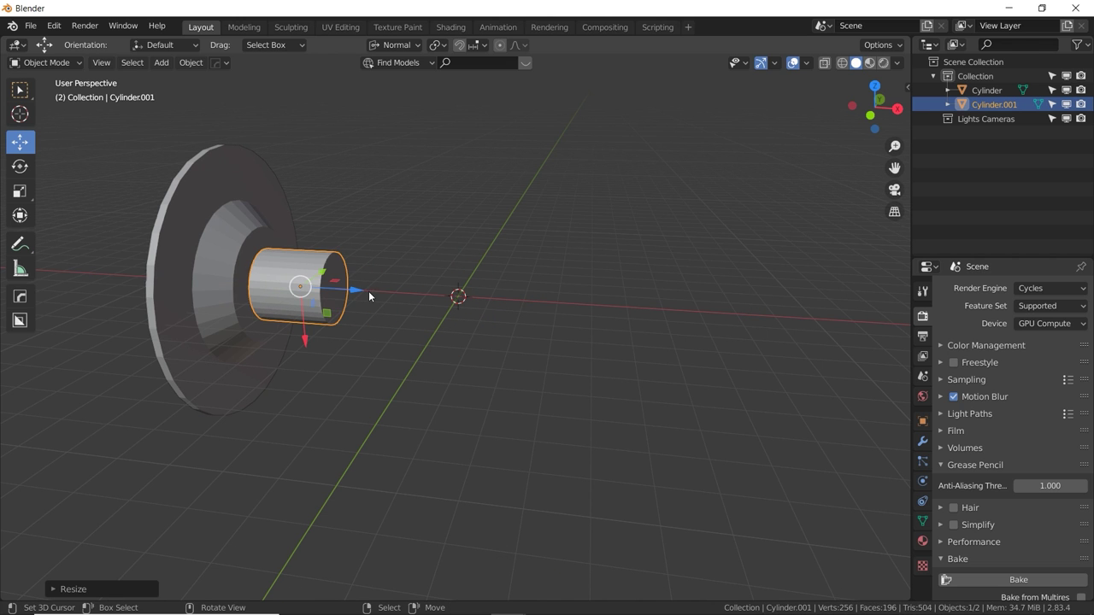
left_click_drag(347, 246, 405, 244, "alt")
Duplicate the hull cylinder and place the copy along the X axis just behind the original.
key("shift+a")
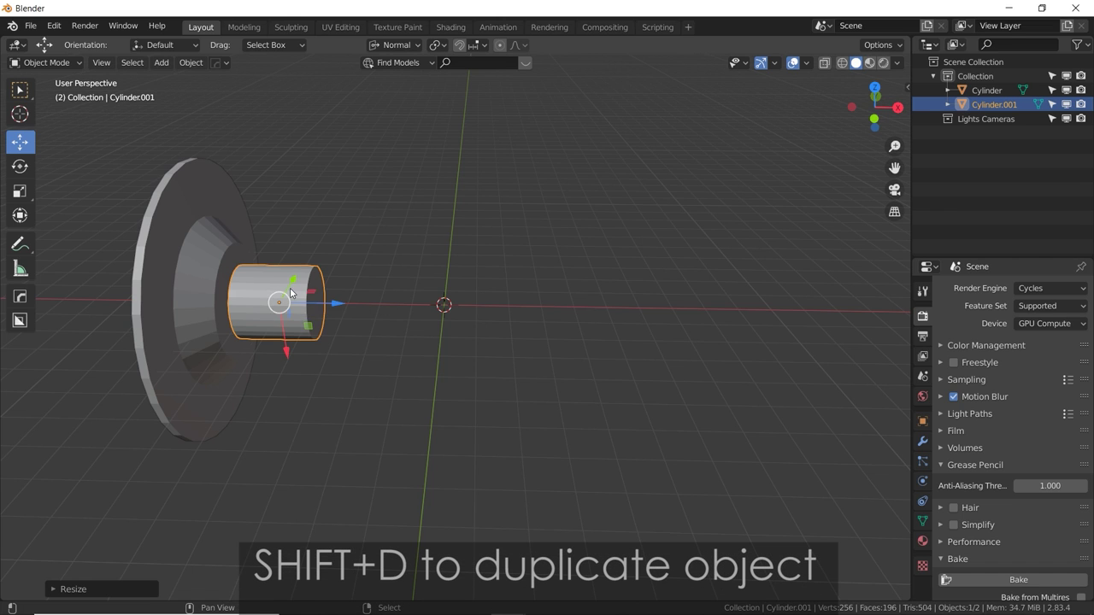
key("shift+d")
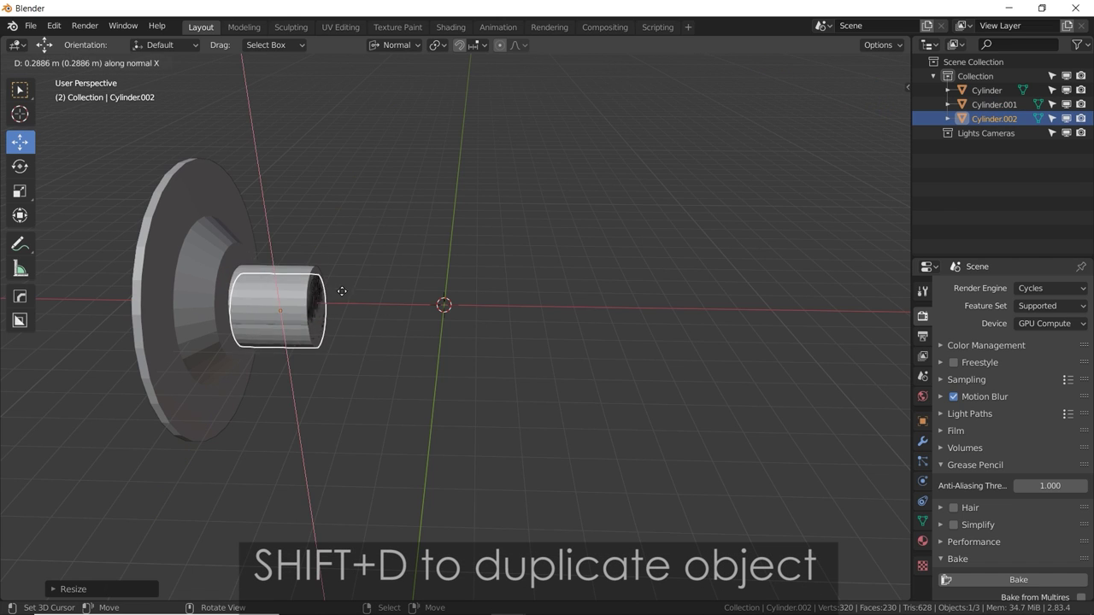
left_click(380, 290)
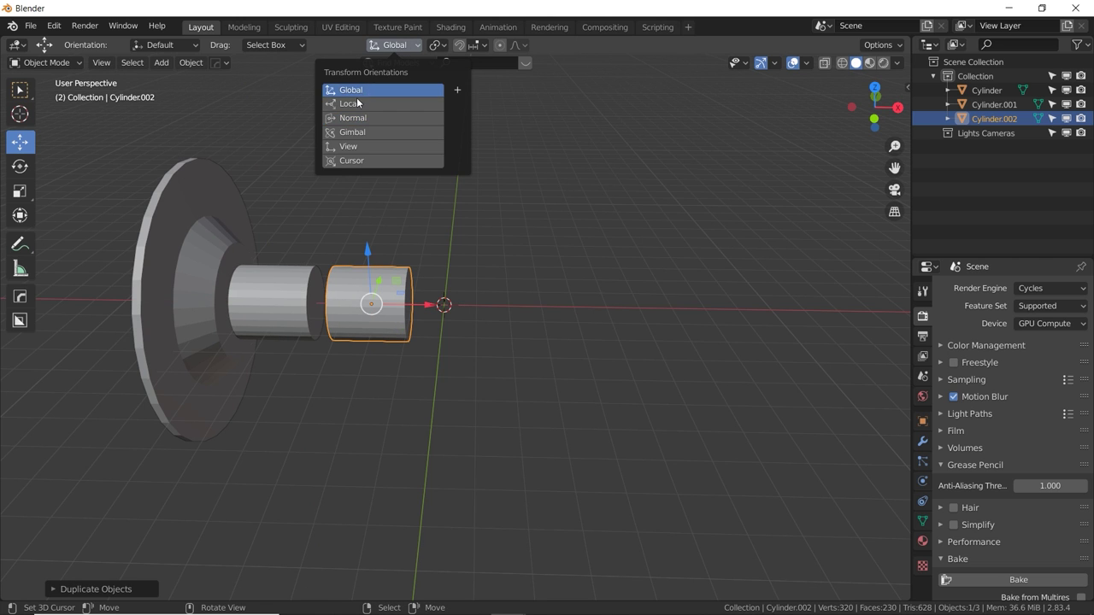
Scale the copied cylinder down and move it along the global X axis against the end of the first hull cylinder.
key("s")
left_click(445, 301)
key("g")
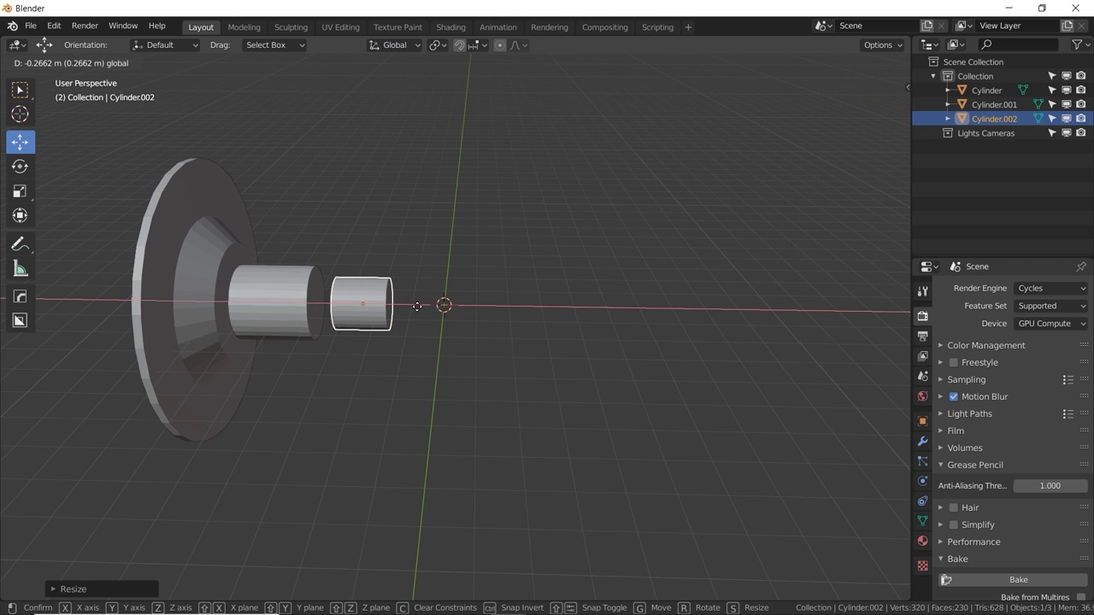
left_click(413, 308)
middle_click_drag(413, 307, 428, 327)
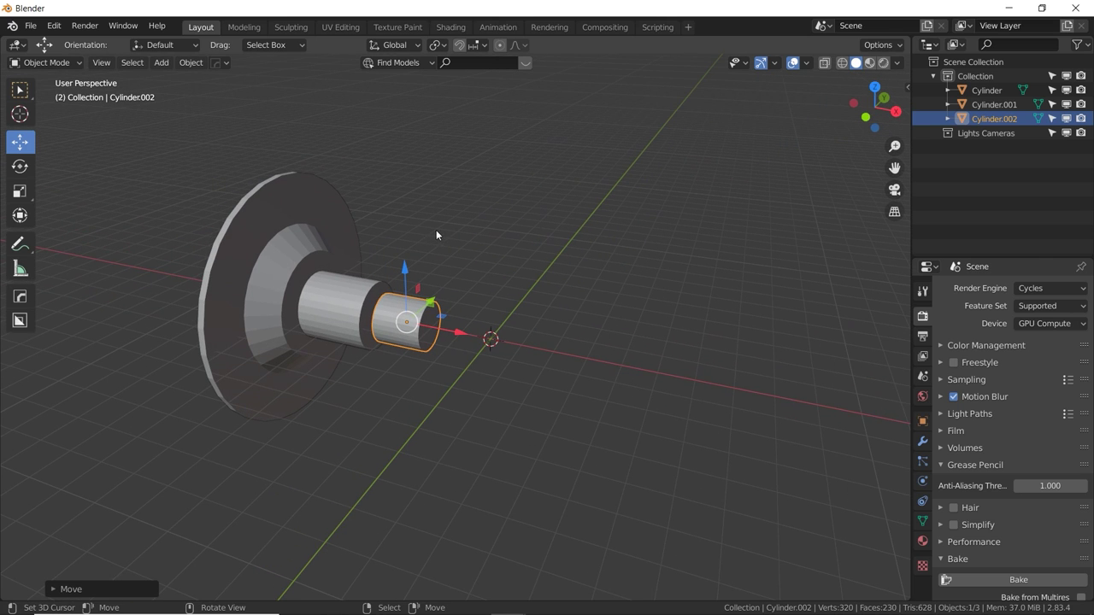
Duplicate the small cylinder in place and scale the copy up to about 4 times its size.
key("shift+a")
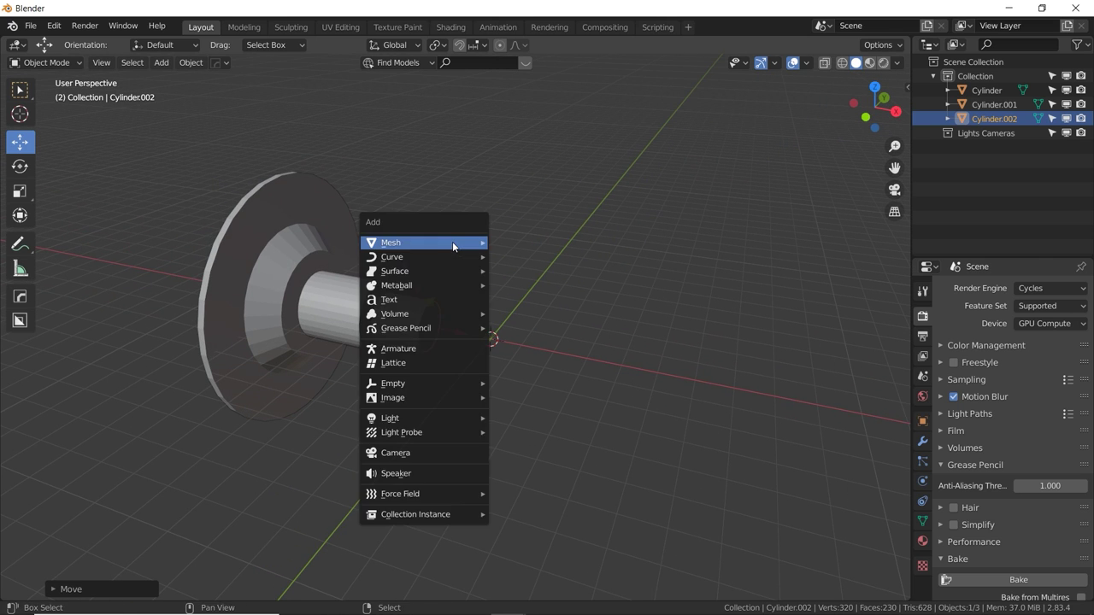
key("Escape")
key("shift+d")
key("s")
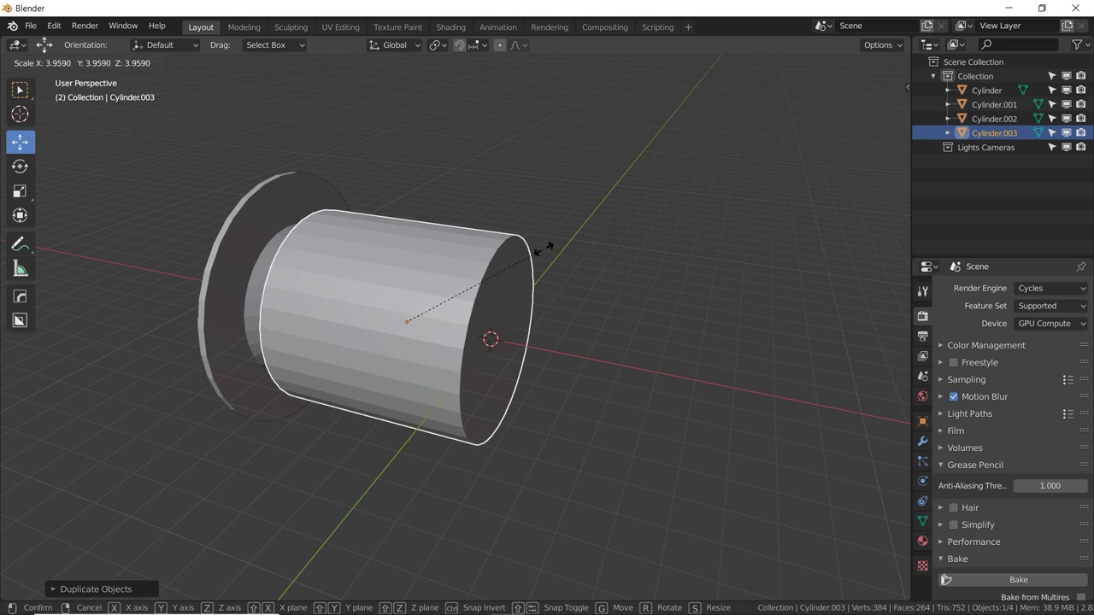
left_click(544, 247)
middle_click_drag(544, 251, 602, 210)
Flatten the enlarged cylinder along the X axis into a thin disc around the small cylinder.
key("s")
key("x")
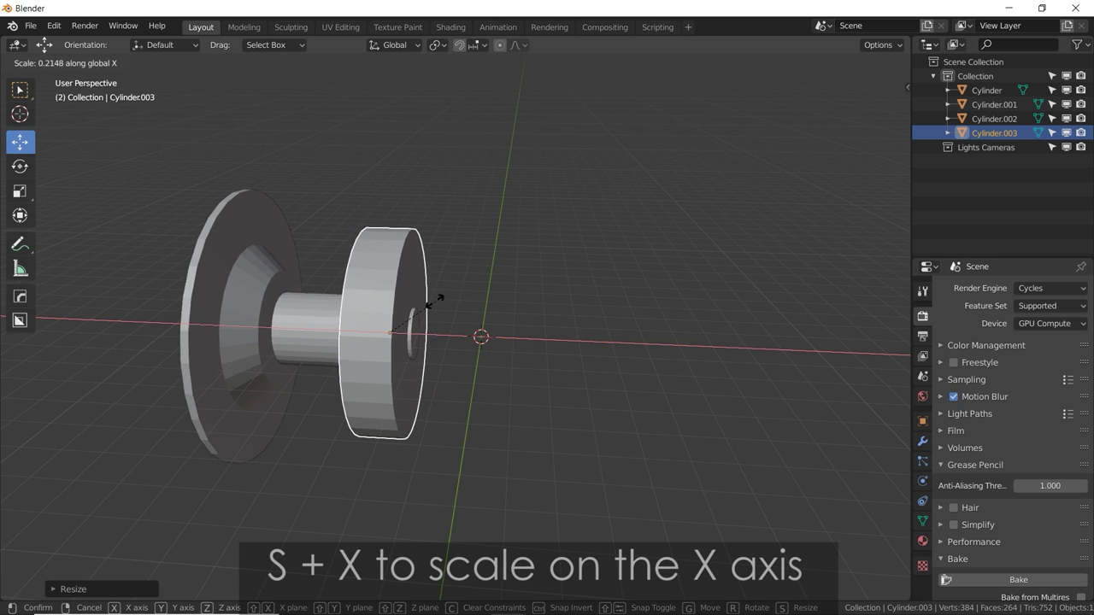
left_click(422, 309)
mouse_move(422, 314)
middle_mouse_down()
mouse_move(400, 323)
mouse_move(494, 301)
mouse_move(432, 310)
middle_mouse_up()
In Edit Mode, select both circular end faces of the thin disc and inset them about 0.16 m.
key("Tab")
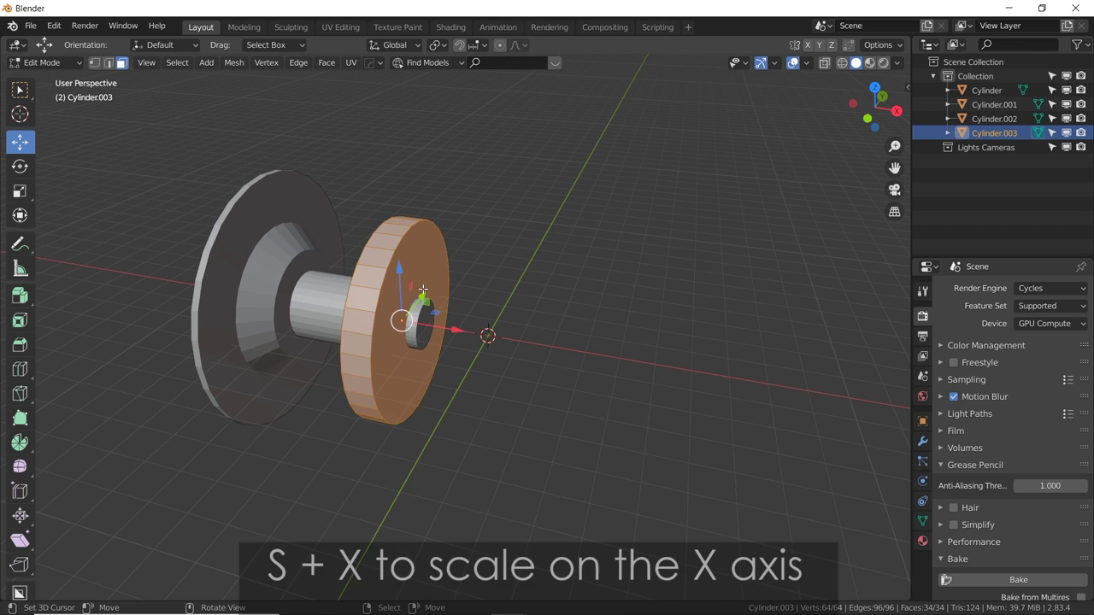
left_click(241, 134)
middle_click_drag(241, 134, 448, 268)
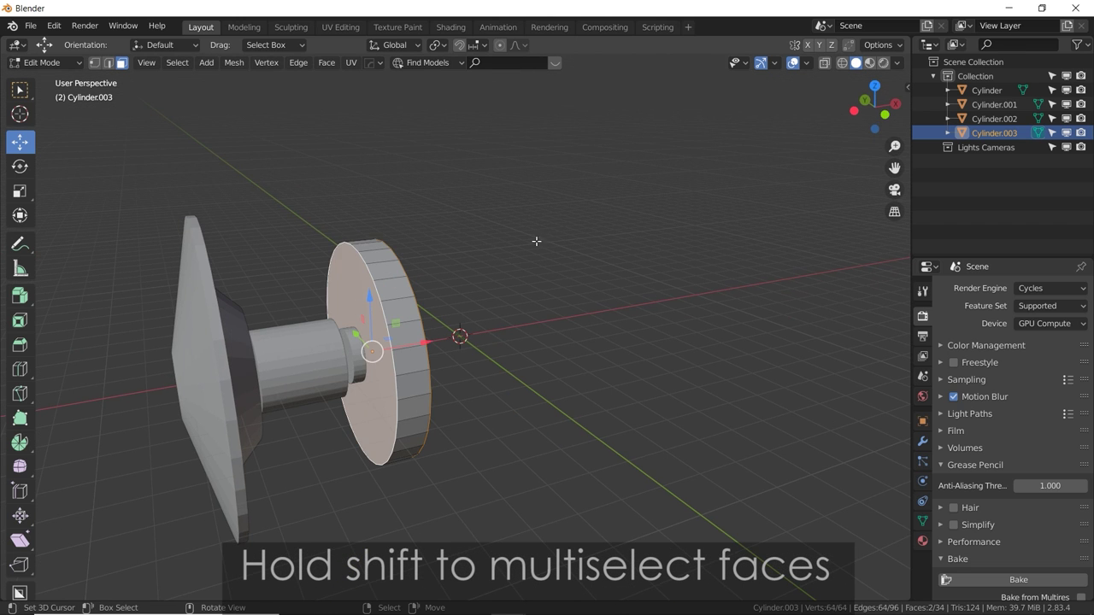
key("i")
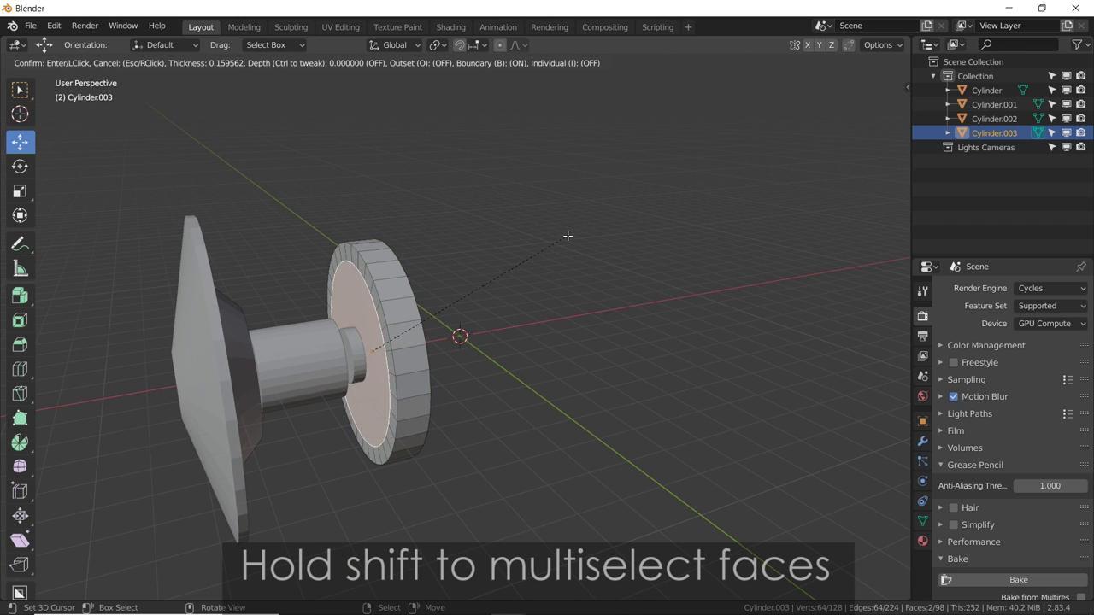
left_click(565, 237)
middle_click_drag(559, 239, 490, 228)
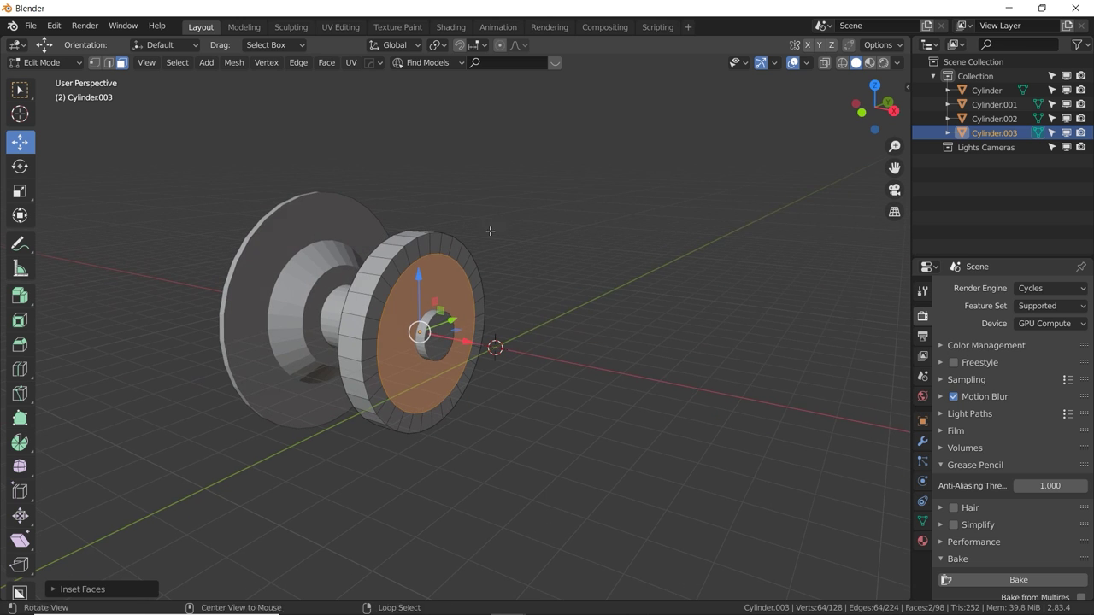
Apply Bridge Edge Loops to the two inset faces to open a hole through the disc.
key("F3")
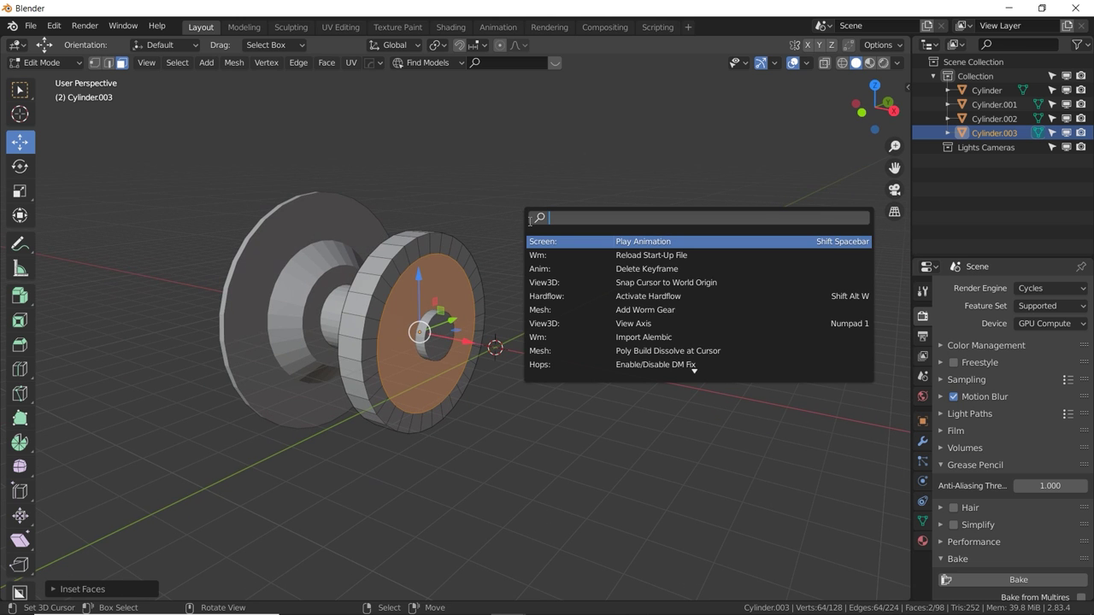
type("bri")
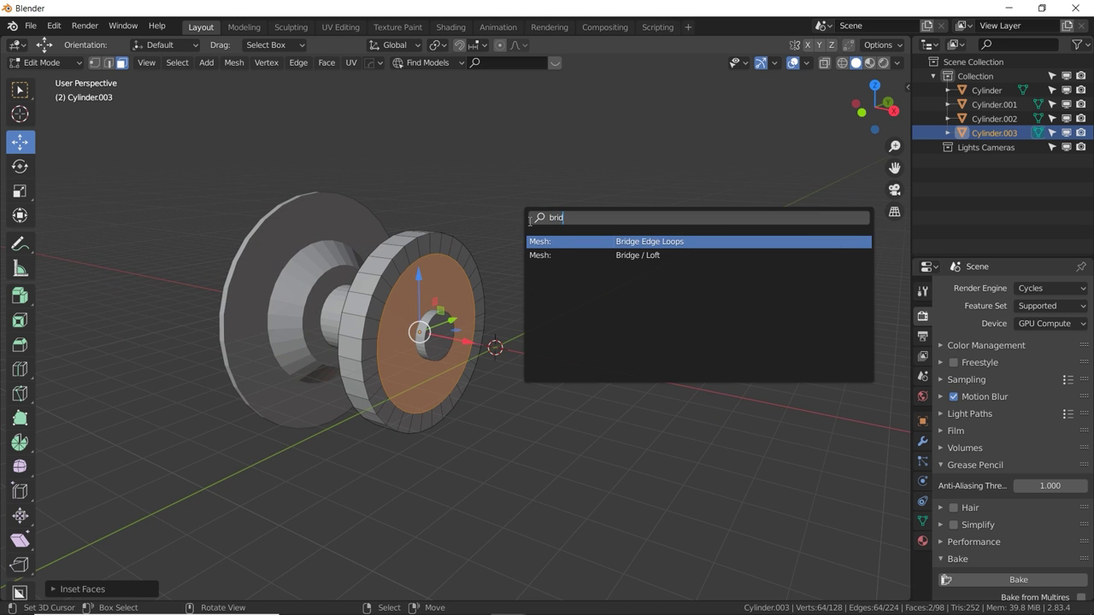
type("d")
key("Return")
middle_click_drag(530, 294, 427, 347)
Select two opposite inner faces of the ring, extrude them individually toward the center as spokes, and return to Object Mode.
left_click(462, 310)
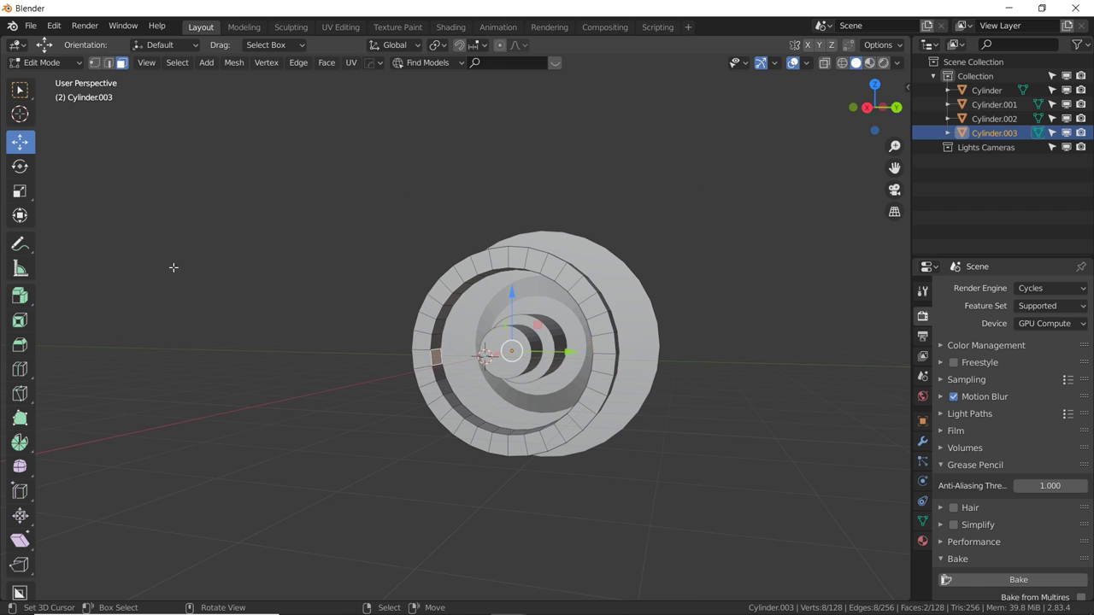
left_click_drag(20, 295, 80, 357)
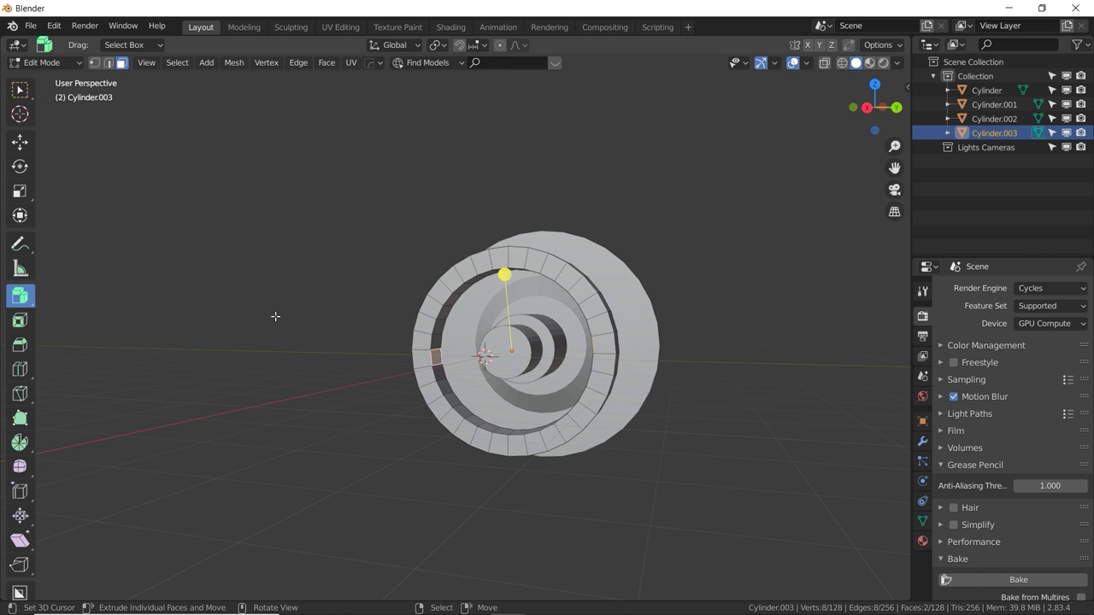
mouse_move(501, 273)
left_mouse_down()
mouse_move(504, 225)
mouse_move(501, 273)
left_mouse_up()
middle_click_drag(500, 274, 422, 264)
key("Tab")
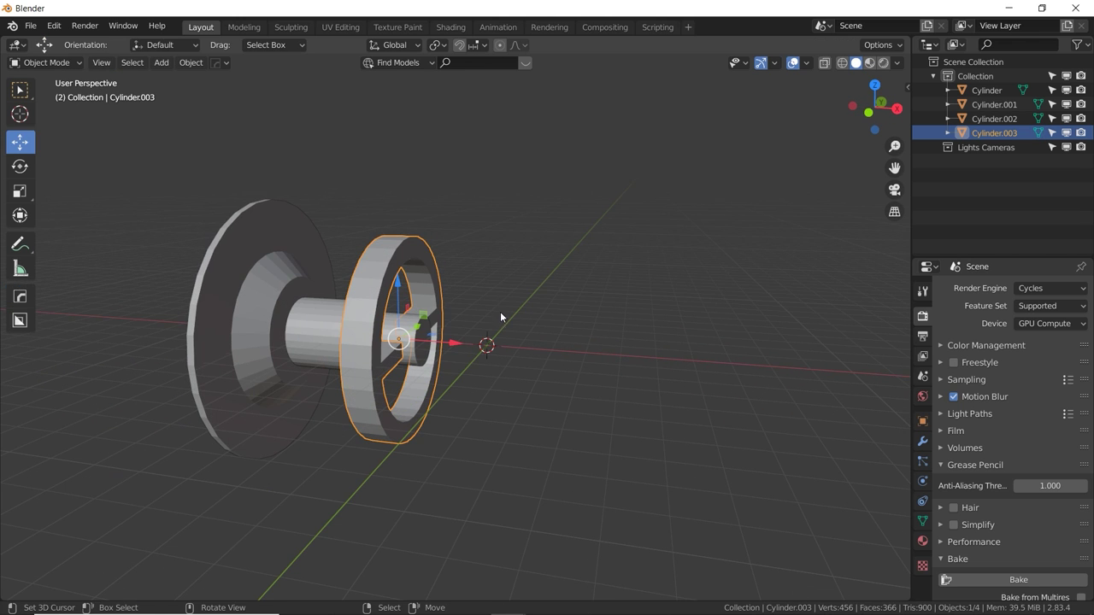
Duplicate the spoked ring and place the copy along the X axis just behind the first ring.
key("shift+d")
key("x")
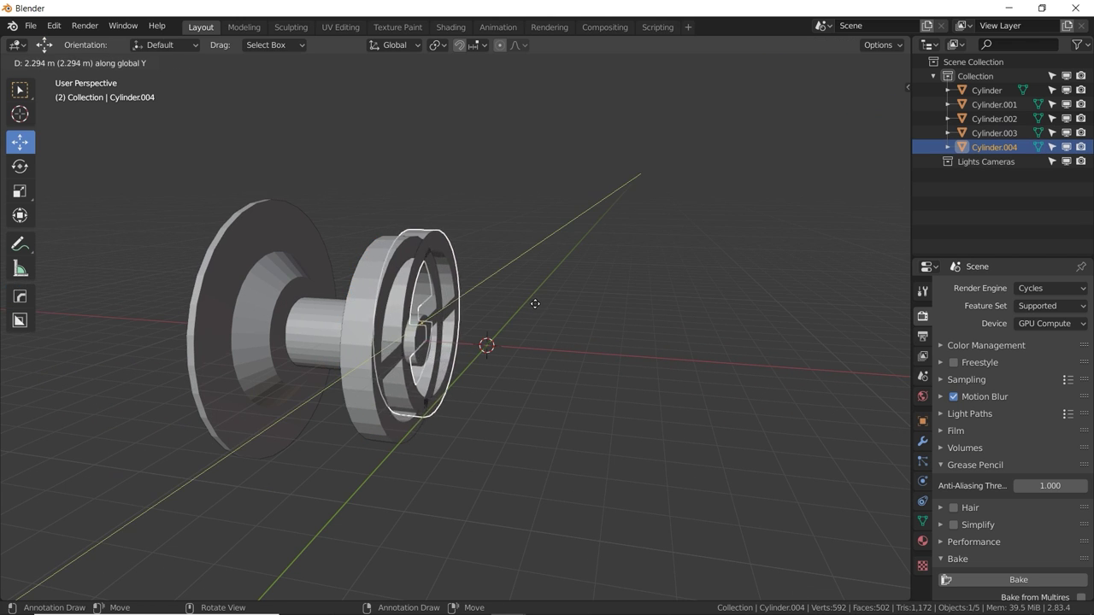
left_click(544, 306)
middle_click_drag(544, 306, 499, 336)
Select the small cylinder inside the rings and move it along the X axis to sit between them.
left_click(448, 331)
right_click(448, 331)
right_click(445, 328)
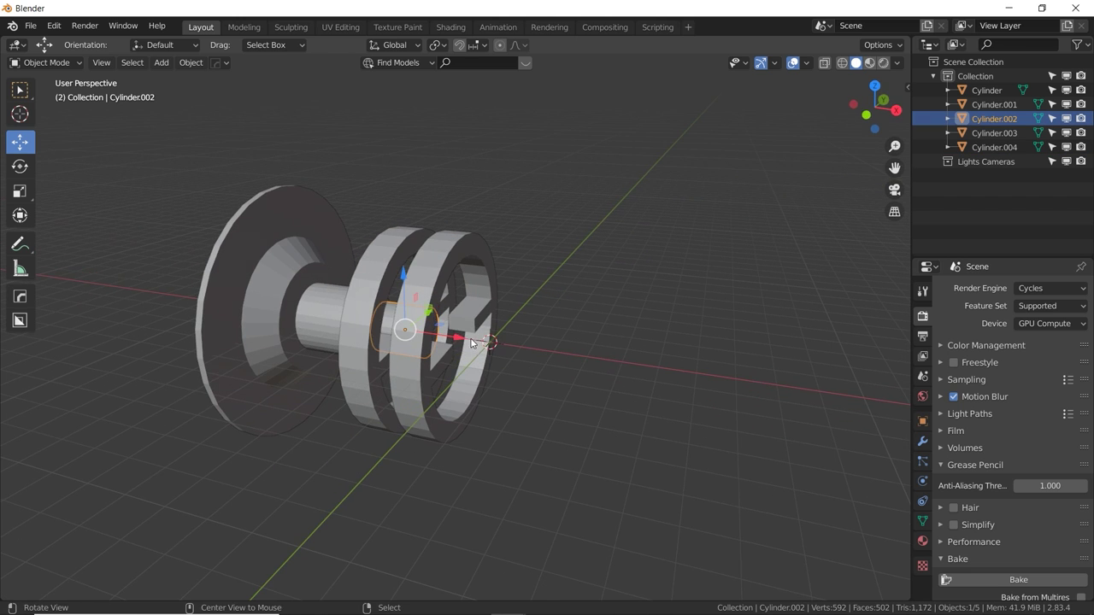
left_click_drag(468, 340, 488, 340)
left_click(489, 339)
mouse_move(488, 339)
middle_mouse_down()
mouse_move(507, 339)
mouse_move(478, 342)
middle_mouse_up()
Lengthen the small inner cylinder along the X axis so it passes through both rings.
key("s")
key("y")
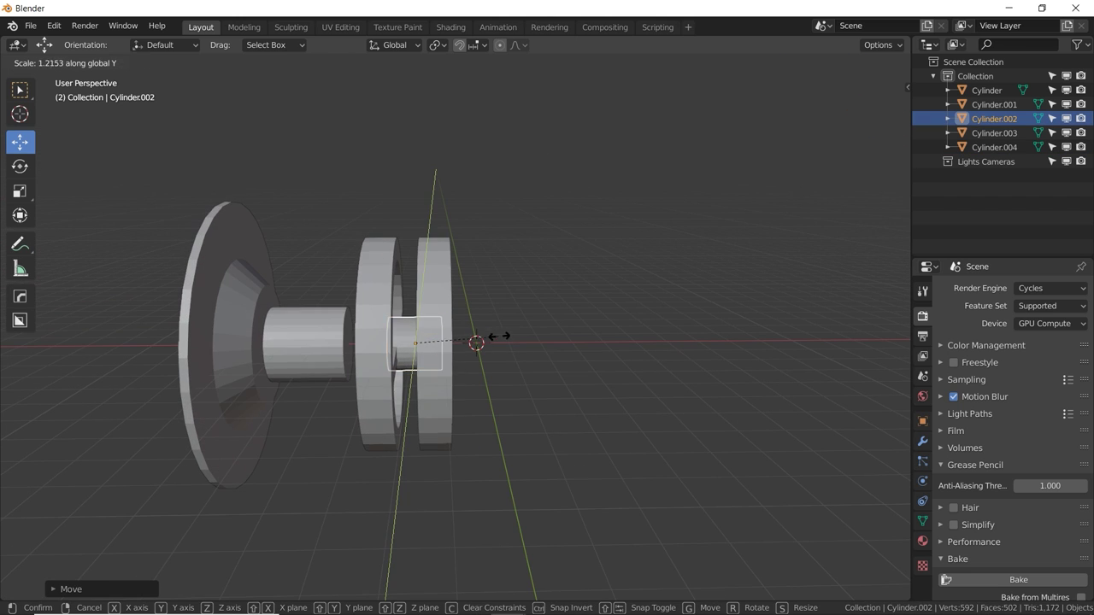
key("x")
left_click(551, 323)
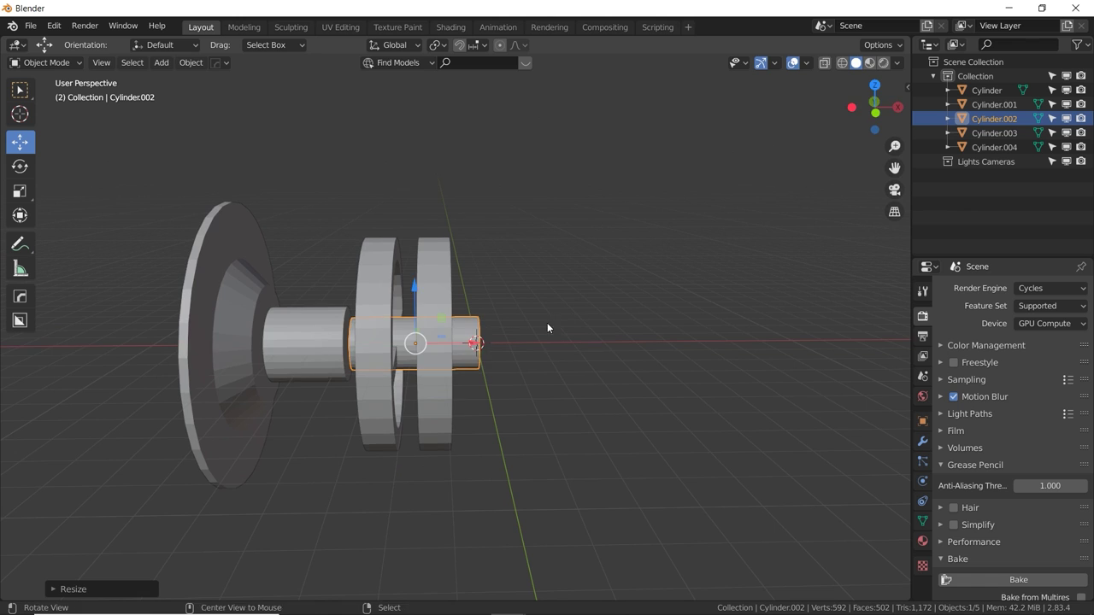
middle_click_drag(547, 322, 439, 319)
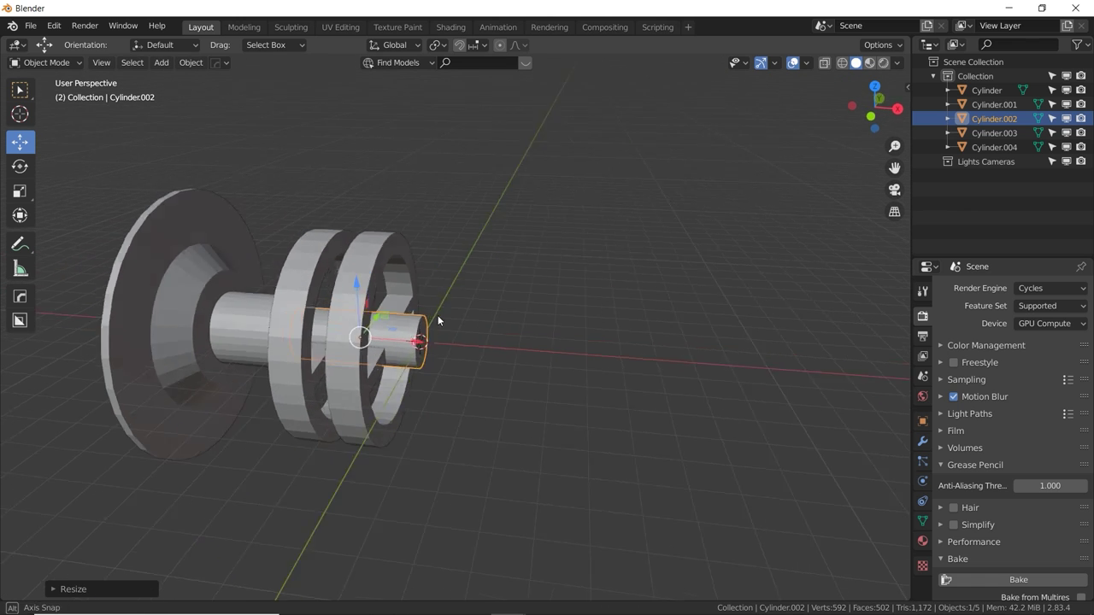
Duplicate the first hull cylinder and move the copy about 6.2 m along the X axis, behind the rings.
left_click(256, 339)
key("shift+d")
key("x")
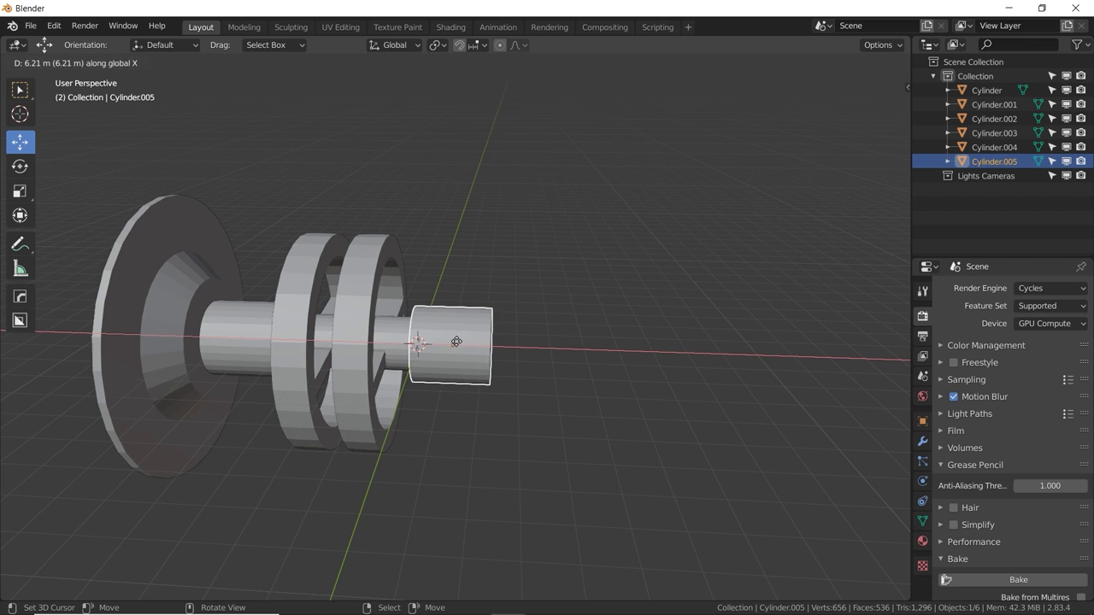
left_click(456, 342)
middle_click_drag(456, 342, 384, 334, "shift")
Duplicate the long inner cylinder along the X axis to the rear of the hull and scale the copy up slightly.
left_click(239, 325)
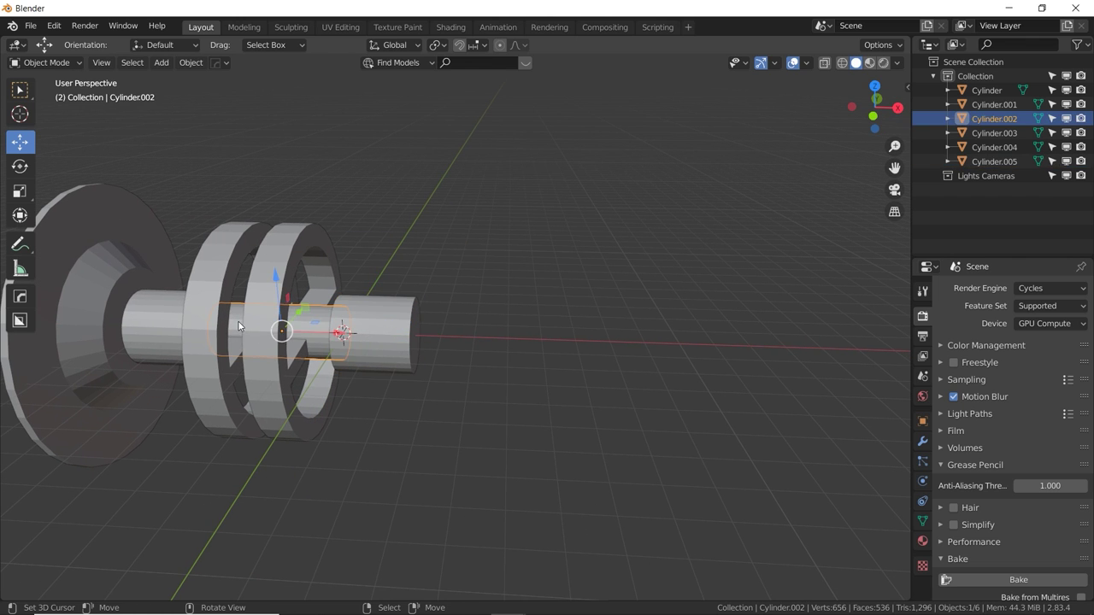
key("shift+d")
key("x")
left_click(457, 340)
key("s")
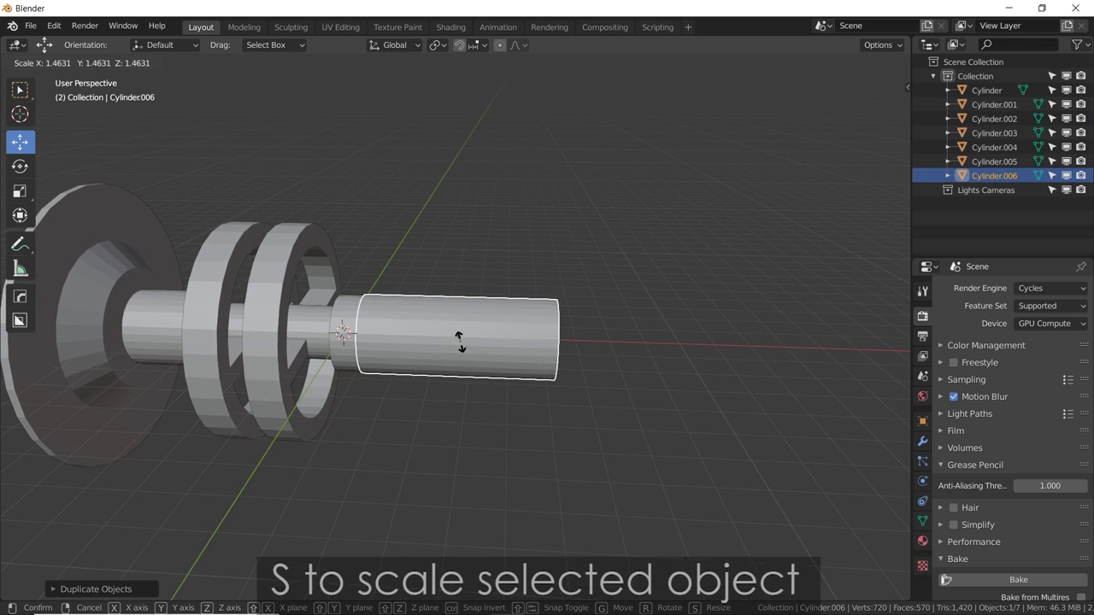
left_click(460, 344)
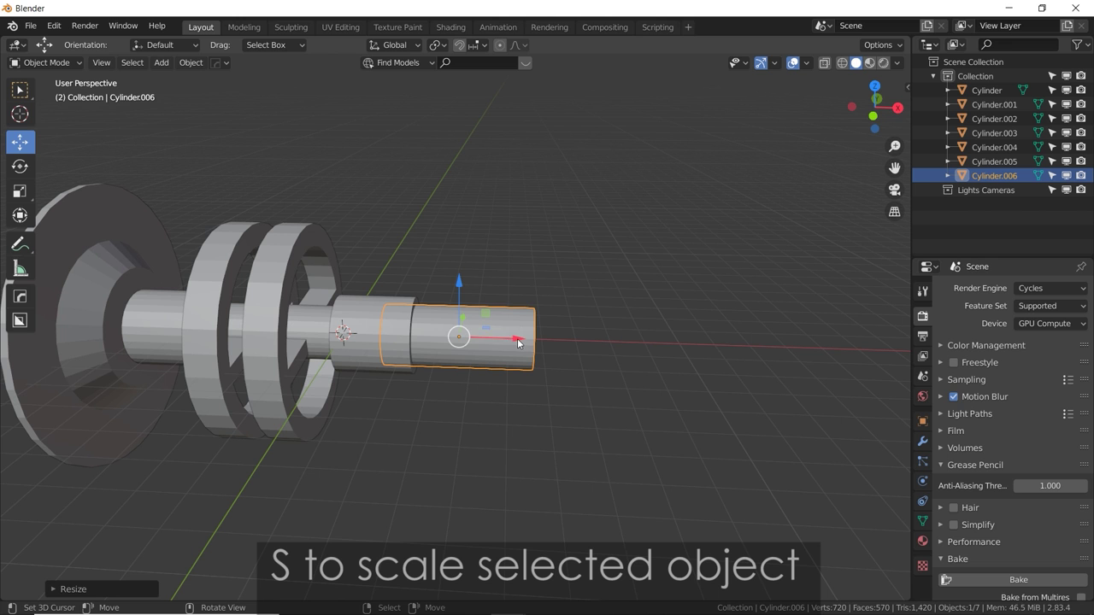
Shorten the rear cylinder along the X axis to a scale of about 0.65.
key("s")
key("x")
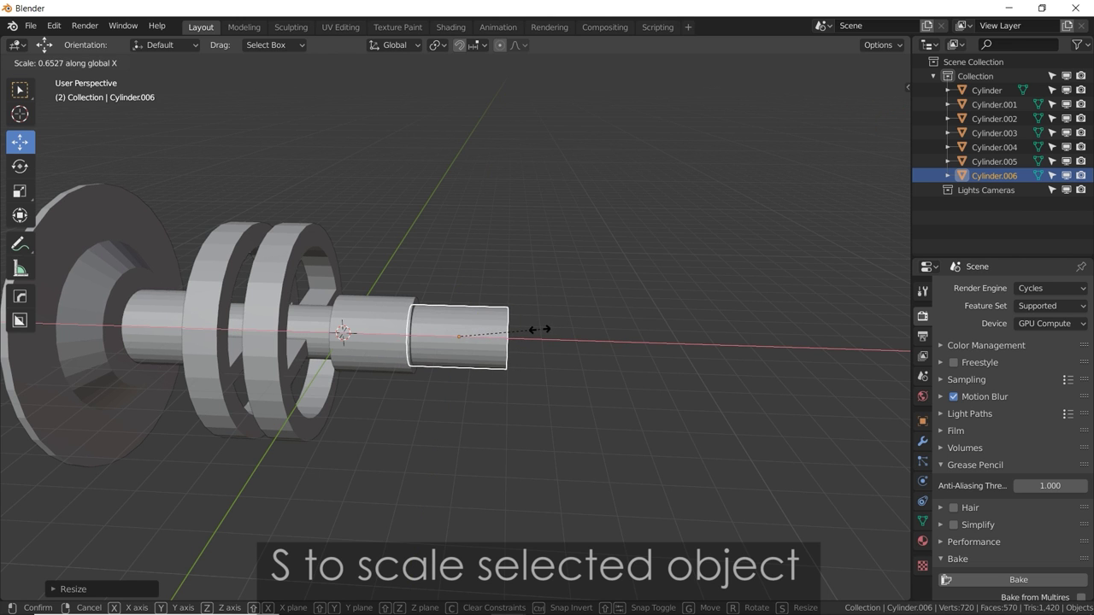
left_click(539, 328)
middle_click_drag(537, 327, 518, 340)
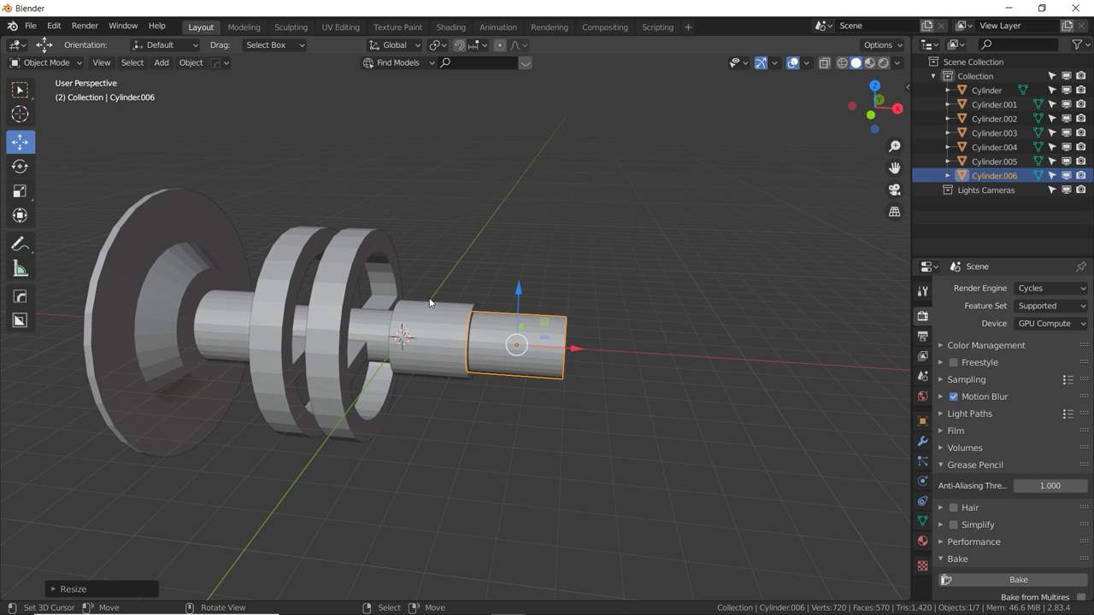
Select the large front disc with its tapered hub and scale it up slightly.
left_click(174, 291)
key("s")
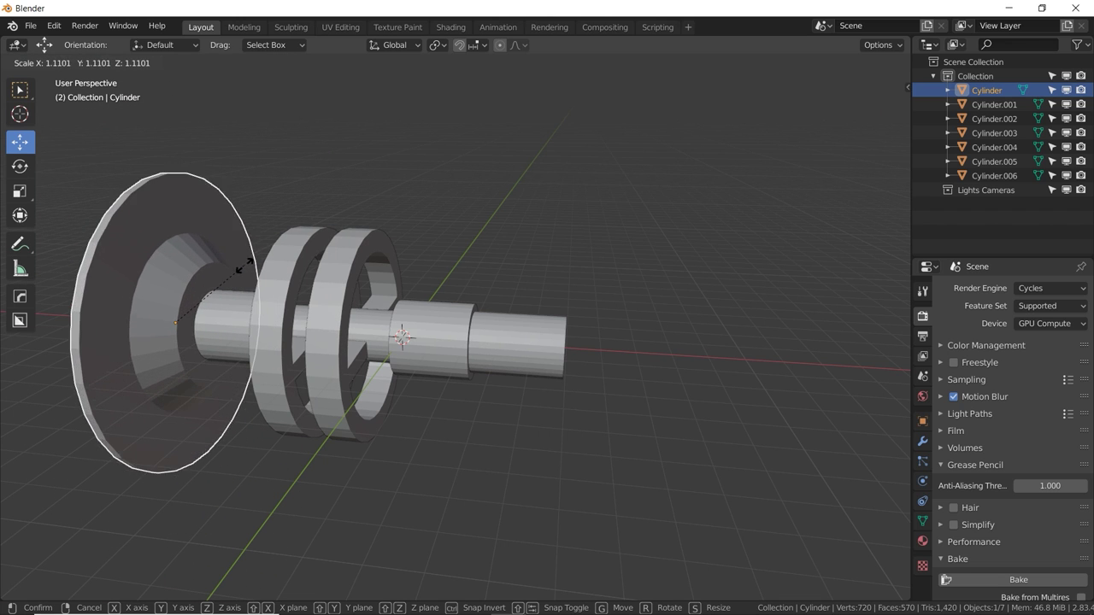
left_click(271, 250)
middle_click_drag(271, 249, 407, 324)
Duplicate the rearmost cylinder, place the copy further back along the X axis, and scale it up into a thicker section.
left_click(408, 328)
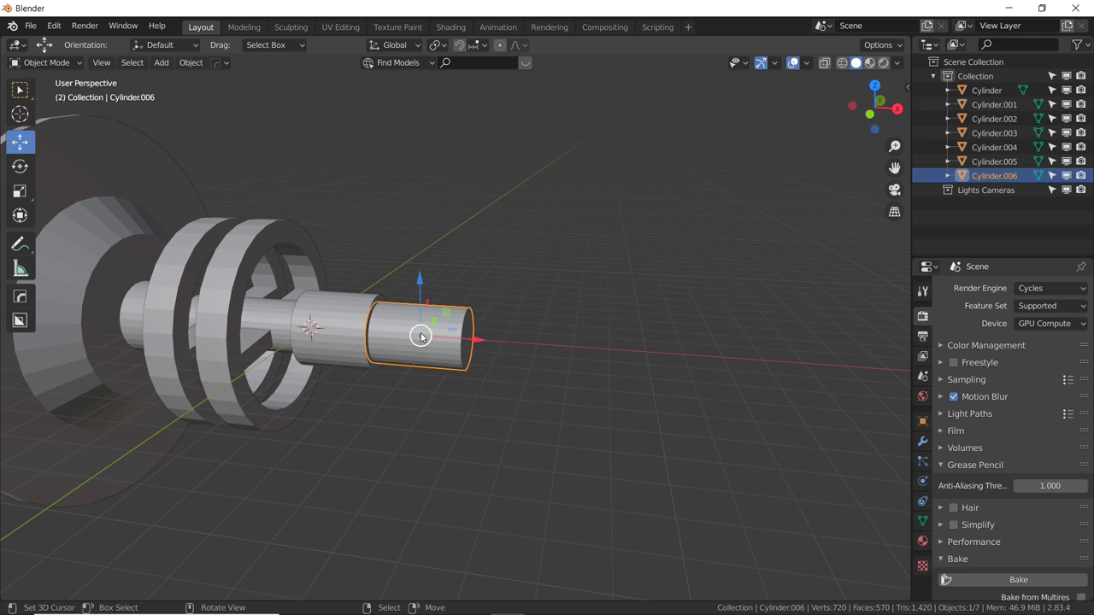
key("shift+d")
left_click(499, 339)
key("s")
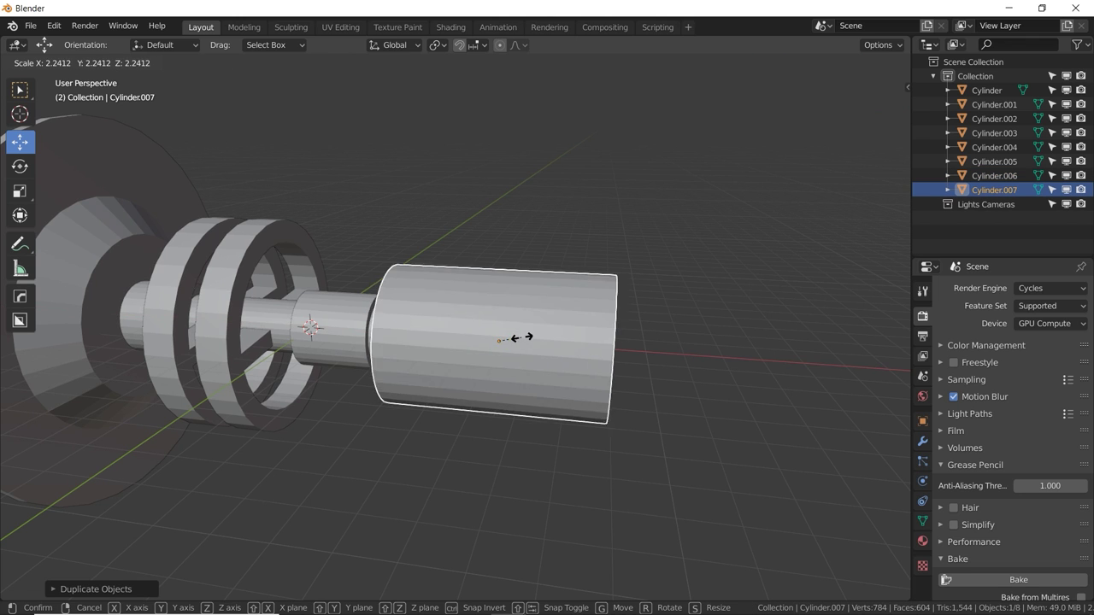
left_click(509, 342)
Shorten the thick rear cylinder along the X axis.
key("s")
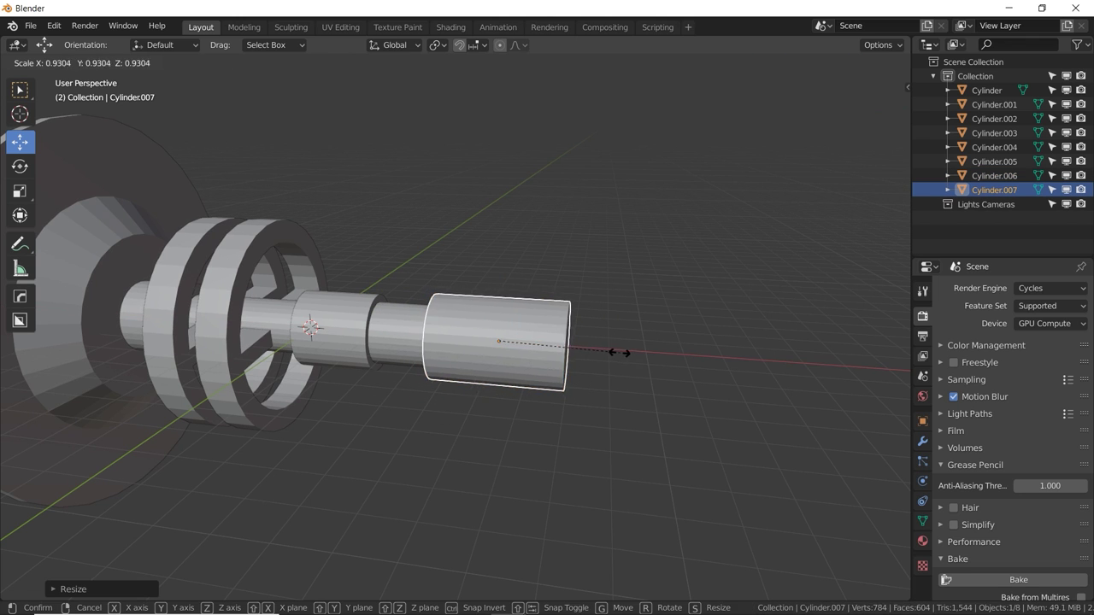
key("x")
left_click(566, 344)
middle_click_drag(566, 344, 462, 344)
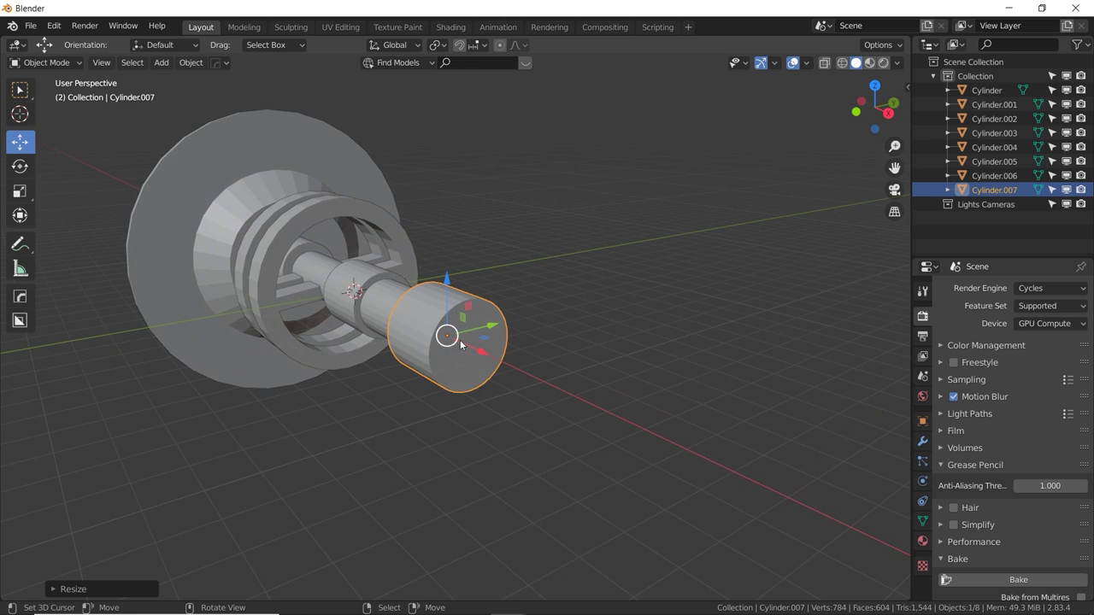
Add a cube, move it just behind the thick rear cylinder and scale it down slightly.
middle_click_drag(513, 321, 437, 262)
key("shift+a")
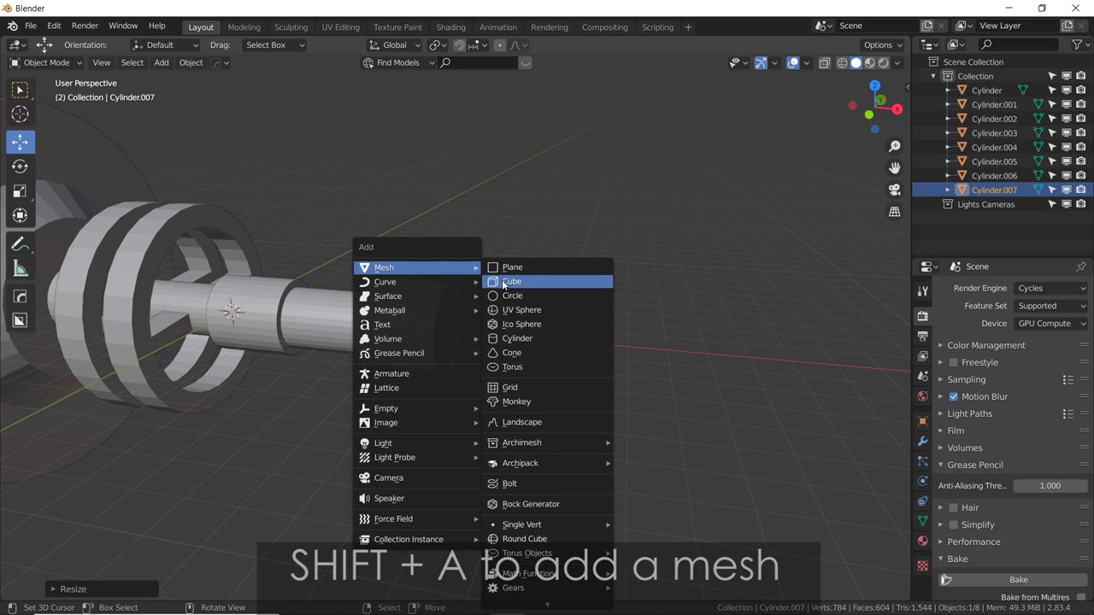
left_click(505, 283)
key("g")
left_click(562, 302)
key("s")
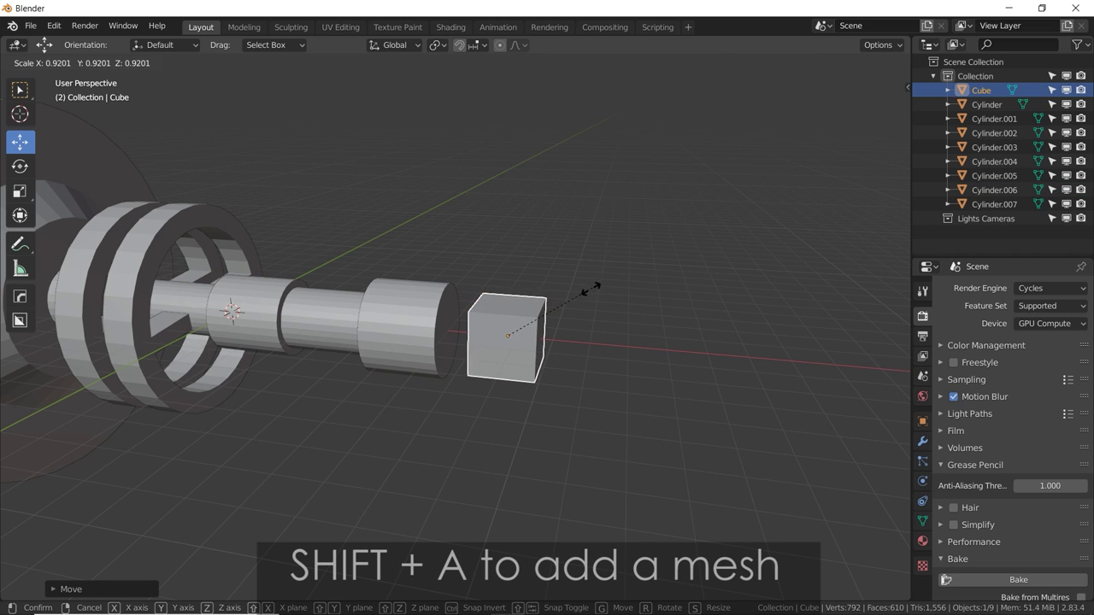
left_click(567, 311)
Stretch the cube along the X axis into a long block and raise it along Z above the rear cylinder's axis.
key("s")
key("x")
left_click(592, 305)
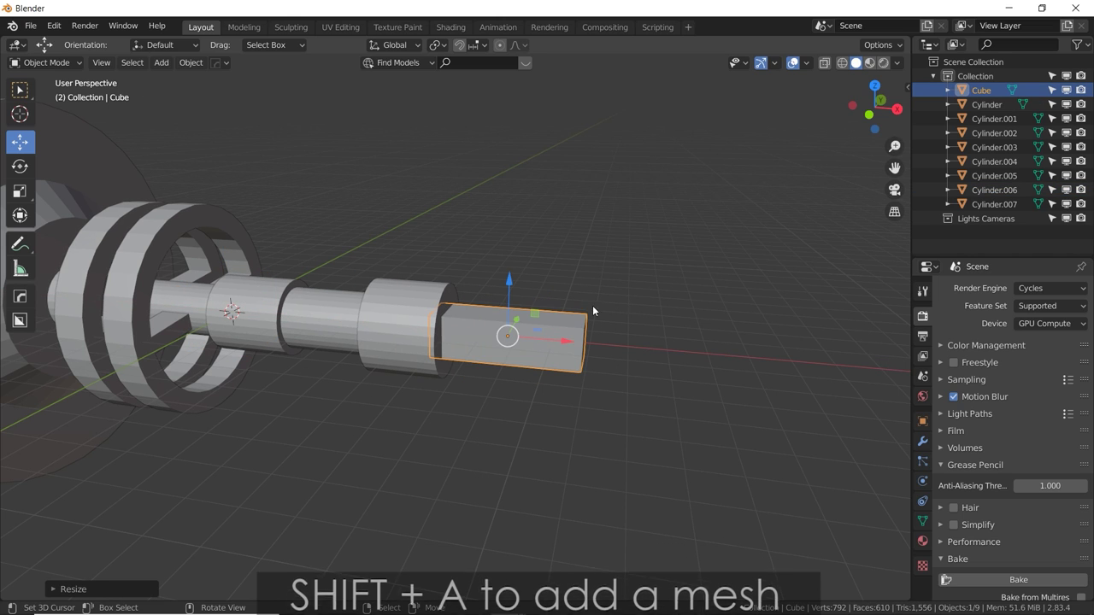
key("g")
key("z")
left_click(519, 214)
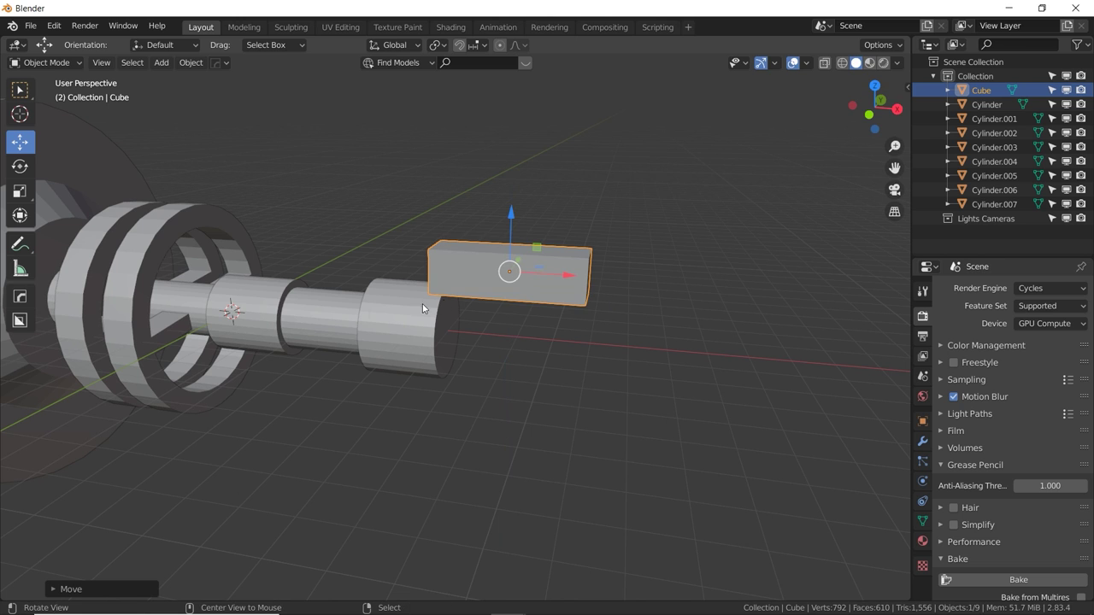
Reset the 3D cursor to the world centre and set the transform pivot point to 3D Cursor.
middle_click_drag(249, 312, 243, 308)
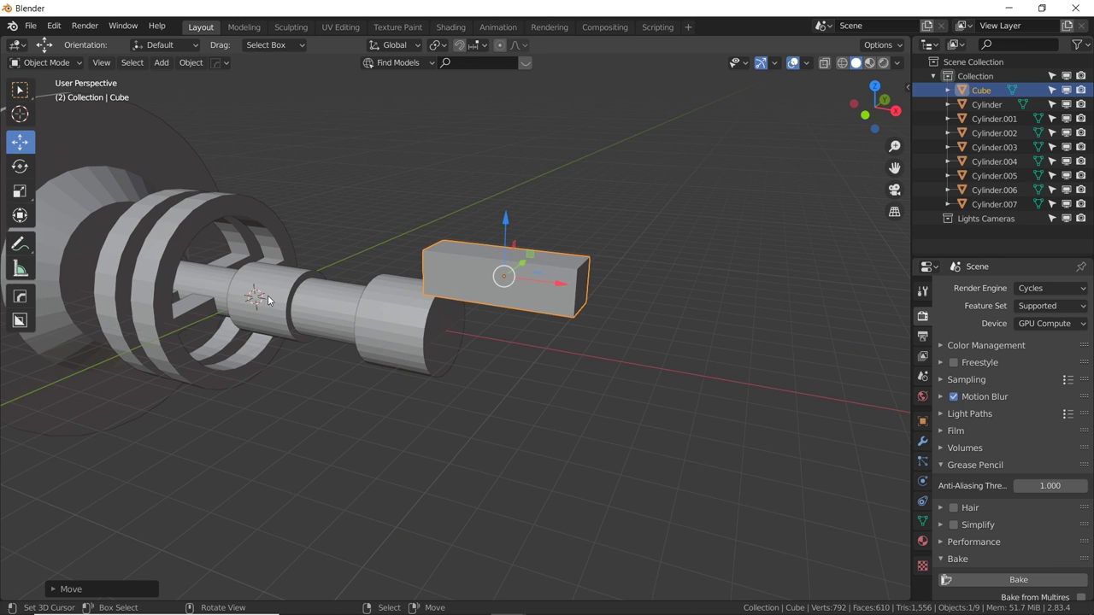
key("shift+c")
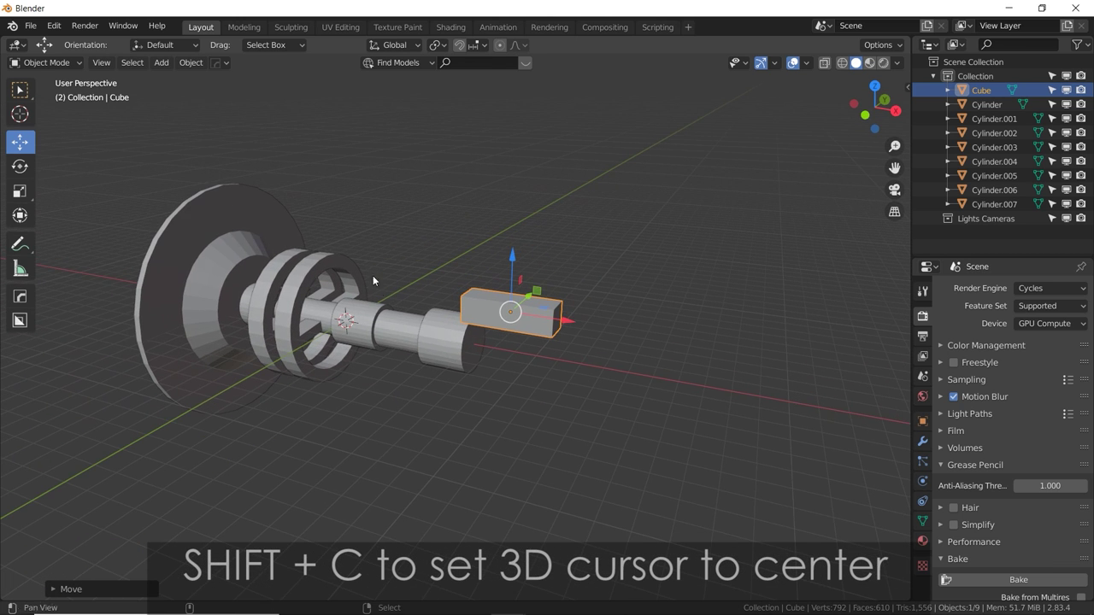
left_click(437, 45)
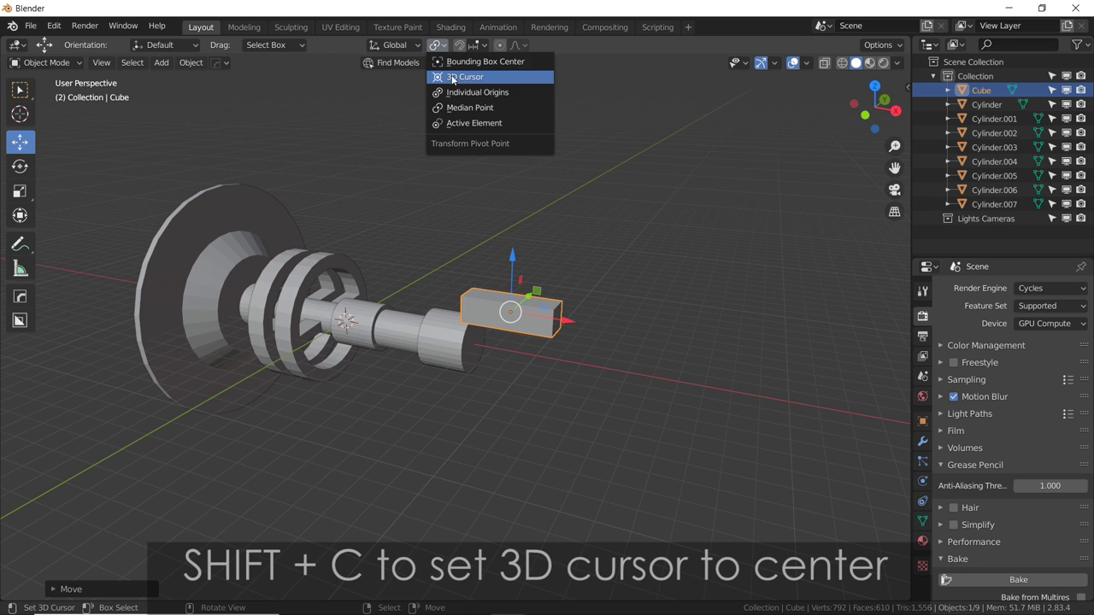
left_click(452, 77)
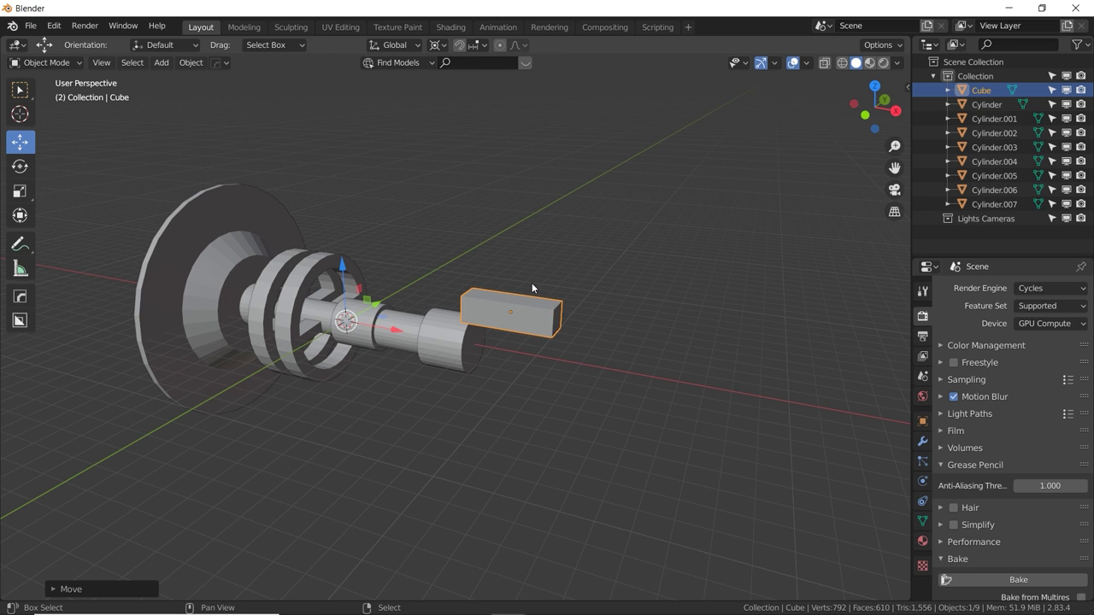
Duplicate the block rotated 90 degrees about X and repeat the operation twice, spacing four blocks around the ship's axis.
key("shift+d")
key("r")
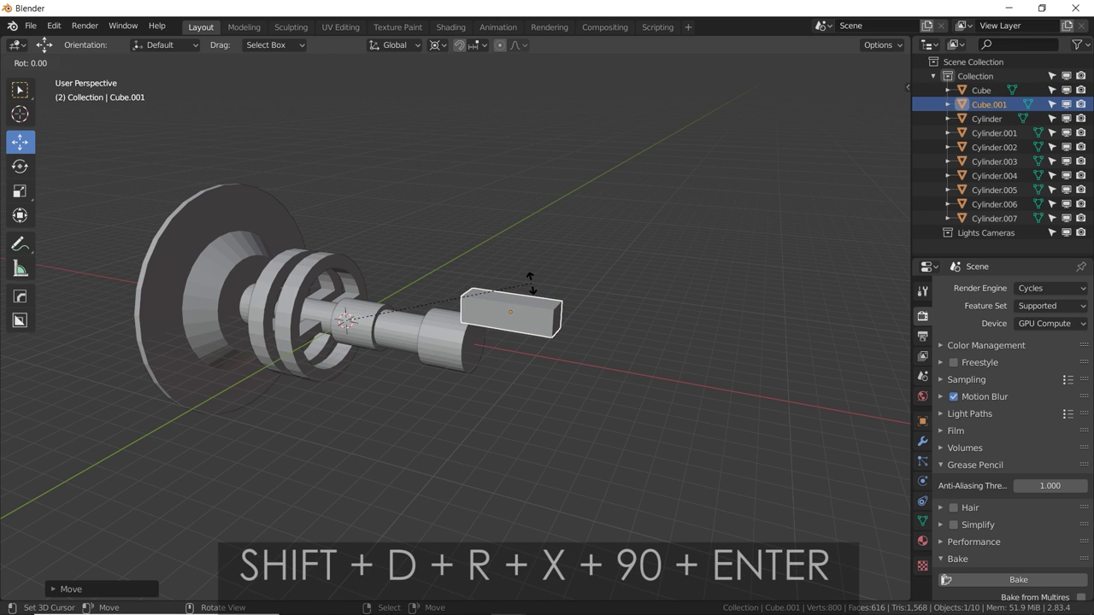
key("x")
key("9")
key("0")
key("Return")
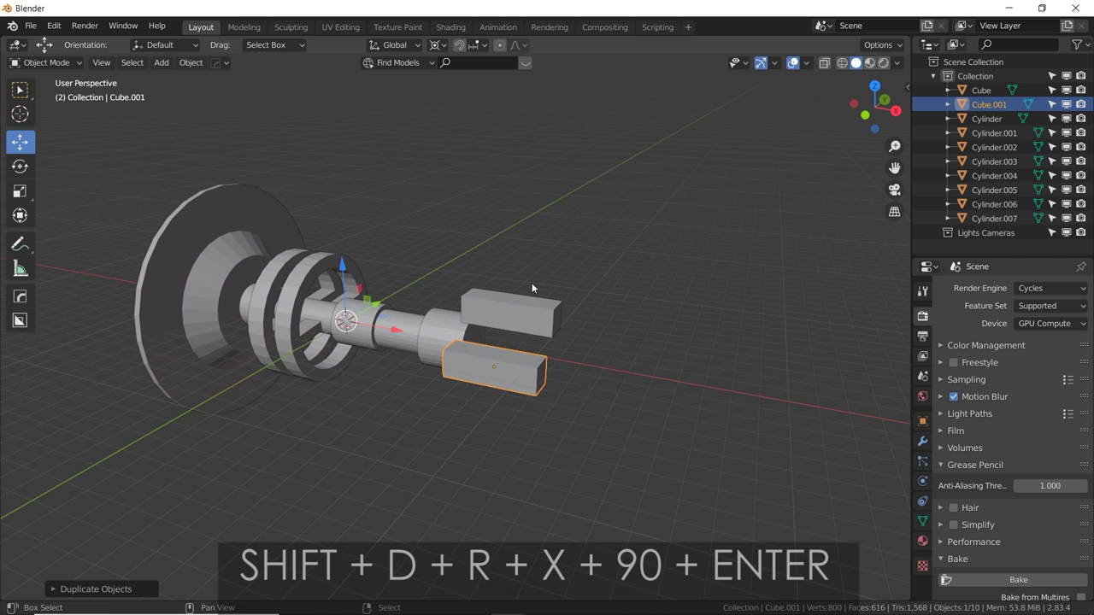
key("shift+r")
key("shift+r")
Select the thick rear cylinder and stretch it along the X axis.
middle_click_drag(432, 325, 444, 344)
left_click(473, 325)
key("s")
key("x")
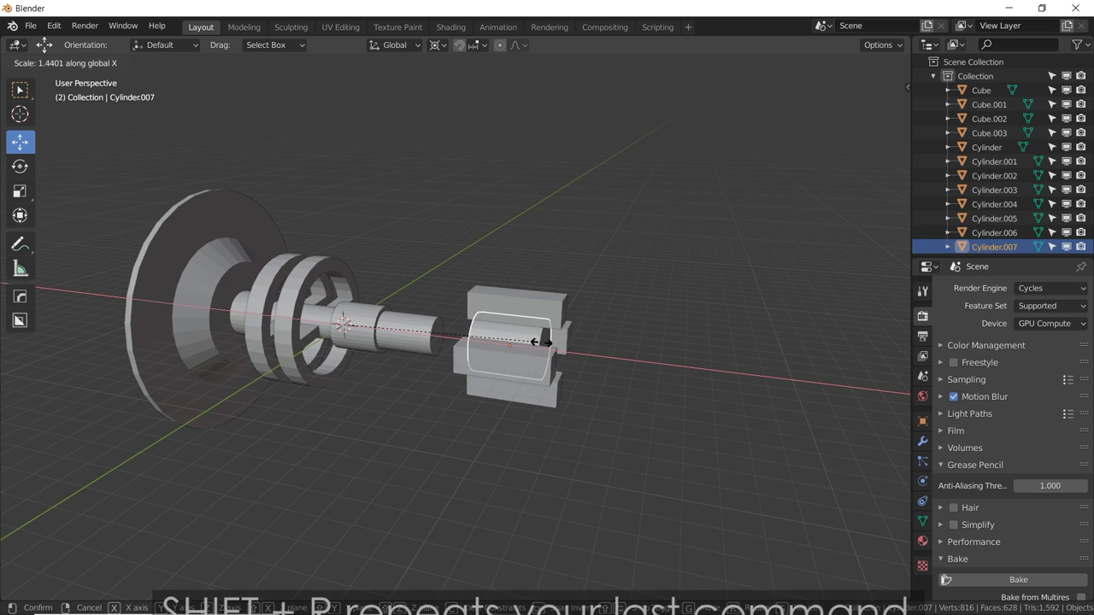
left_click(669, 359)
Set the pivot point to Individual Origins and move the stretched cylinder forward along X in between the four blocks.
left_click(437, 45)
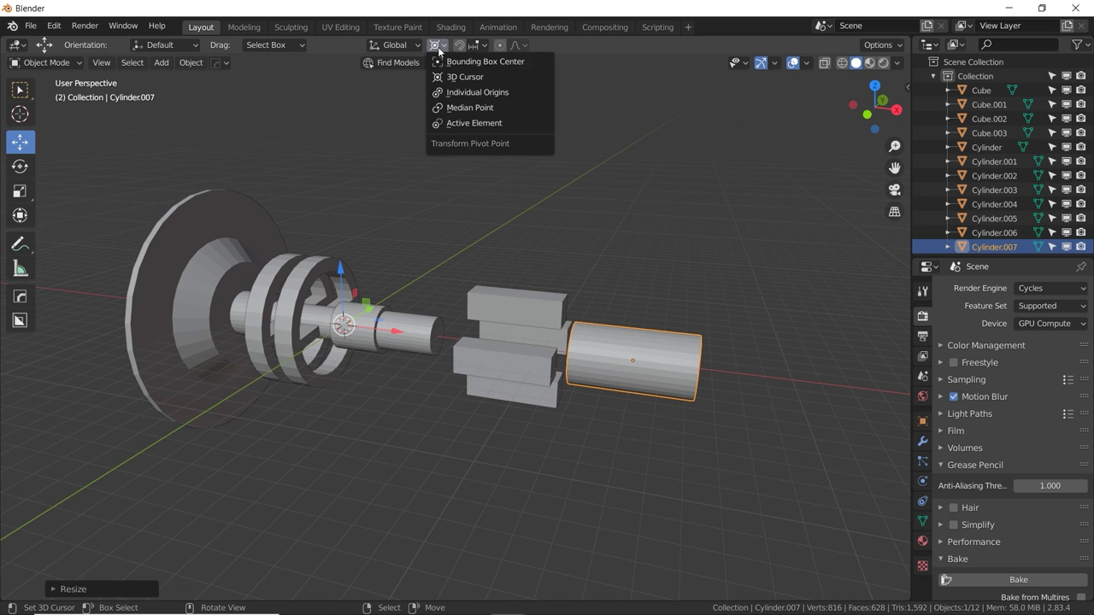
left_click(461, 93)
key("g")
key("x")
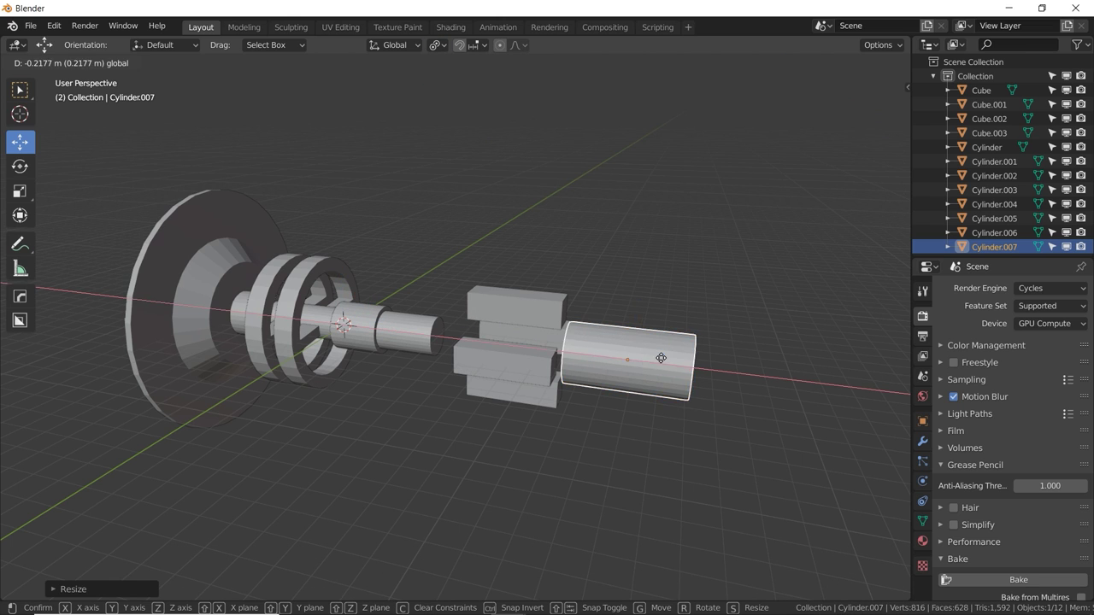
left_click(559, 351)
Box-select all the ship parts and rename the collection that holds them as Sketch.
middle_click_drag(559, 350, 417, 341)
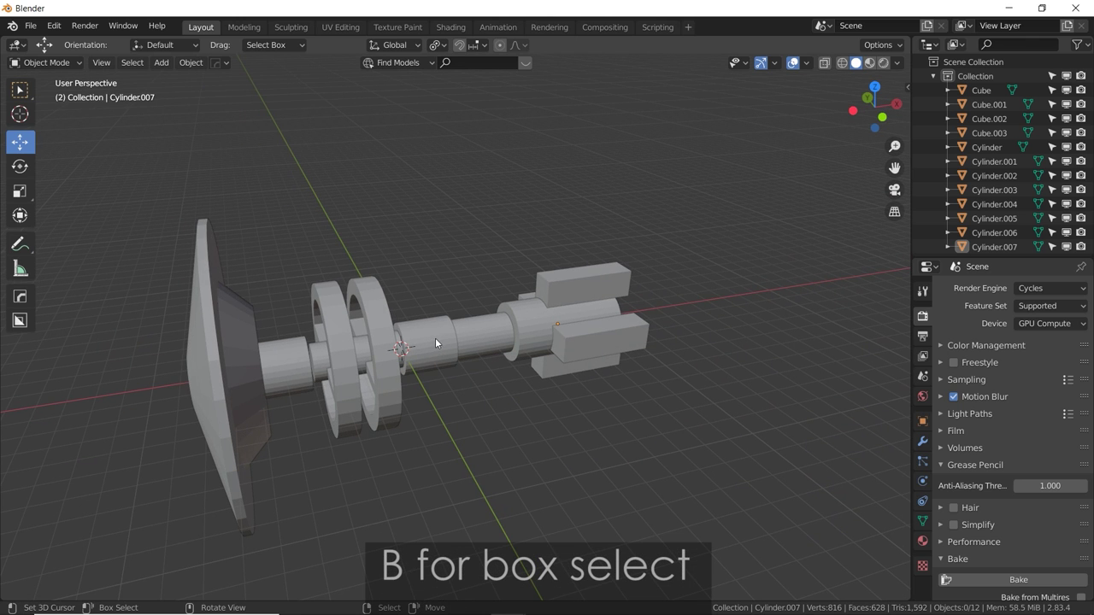
scroll(436, 340, "down", 5)
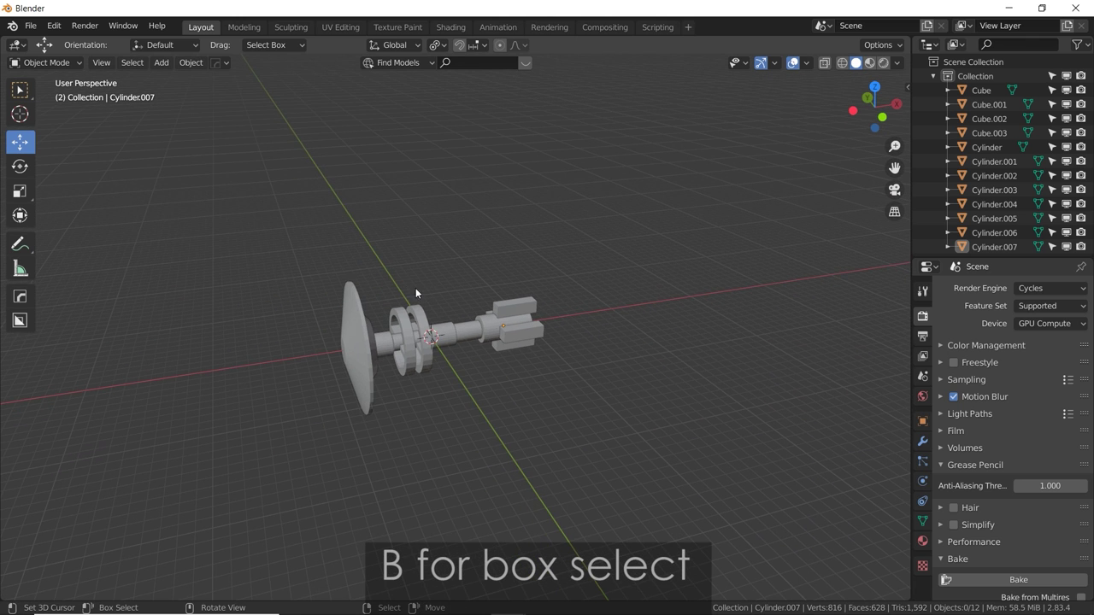
key("b")
left_click_drag(305, 260, 600, 436)
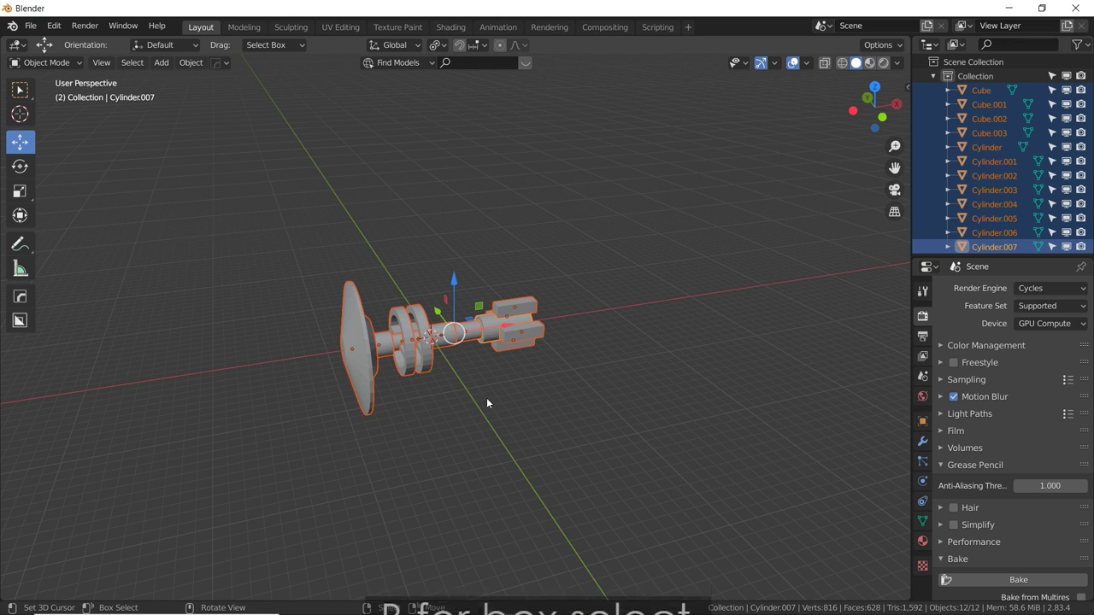
left_click(970, 77)
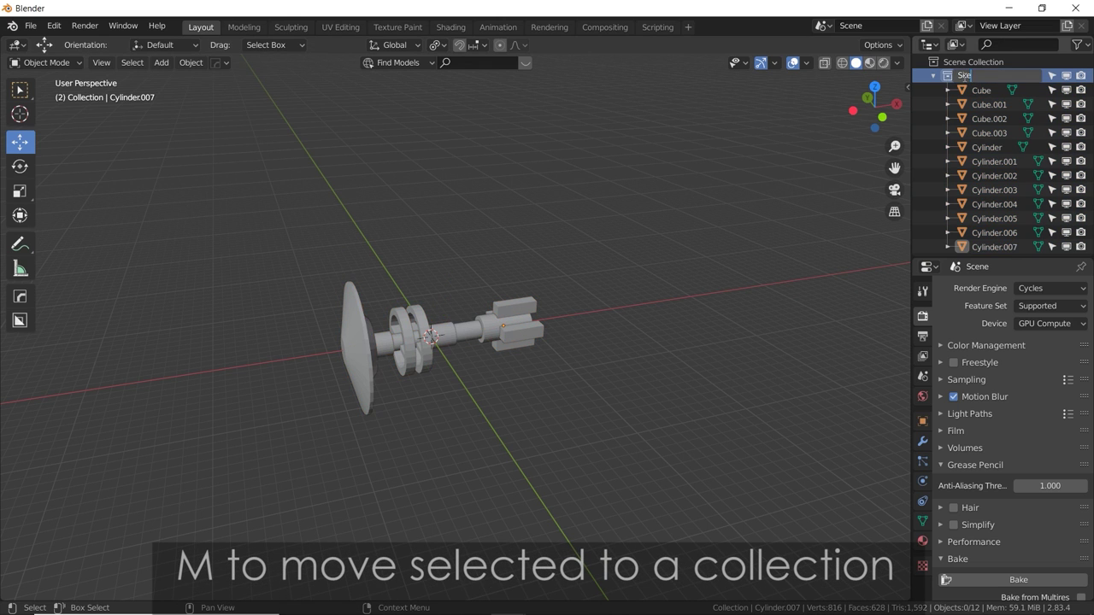
type("Sketch")
key("Return")
Select every part of the rough ship and move it along Z high above the grid.
key("a")
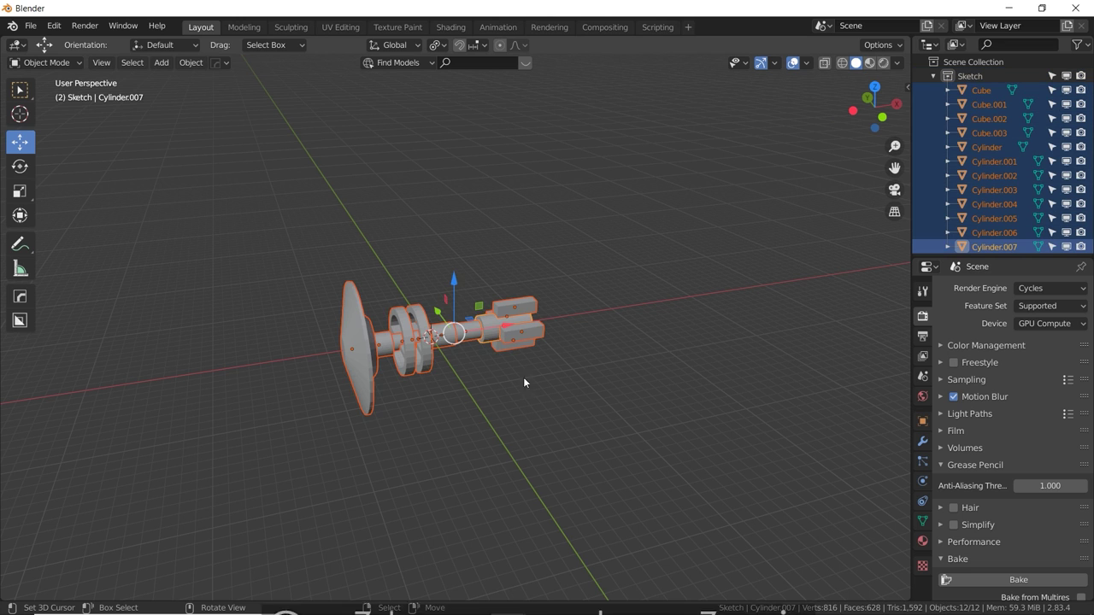
key("g")
key("z")
left_click(557, 109)
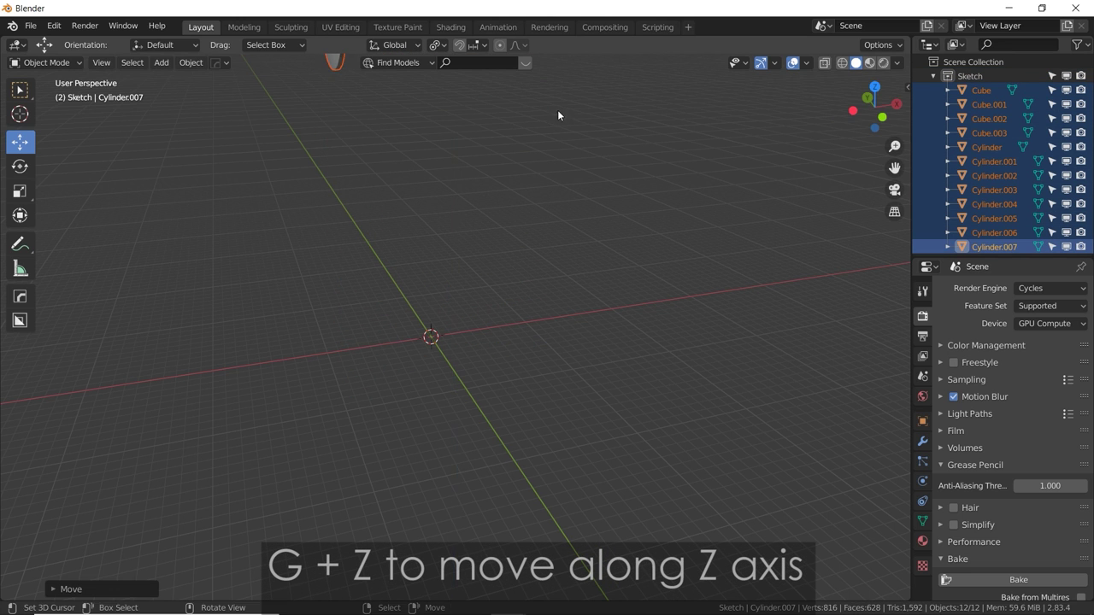
middle_click_drag(528, 163, 525, 321, "shift")
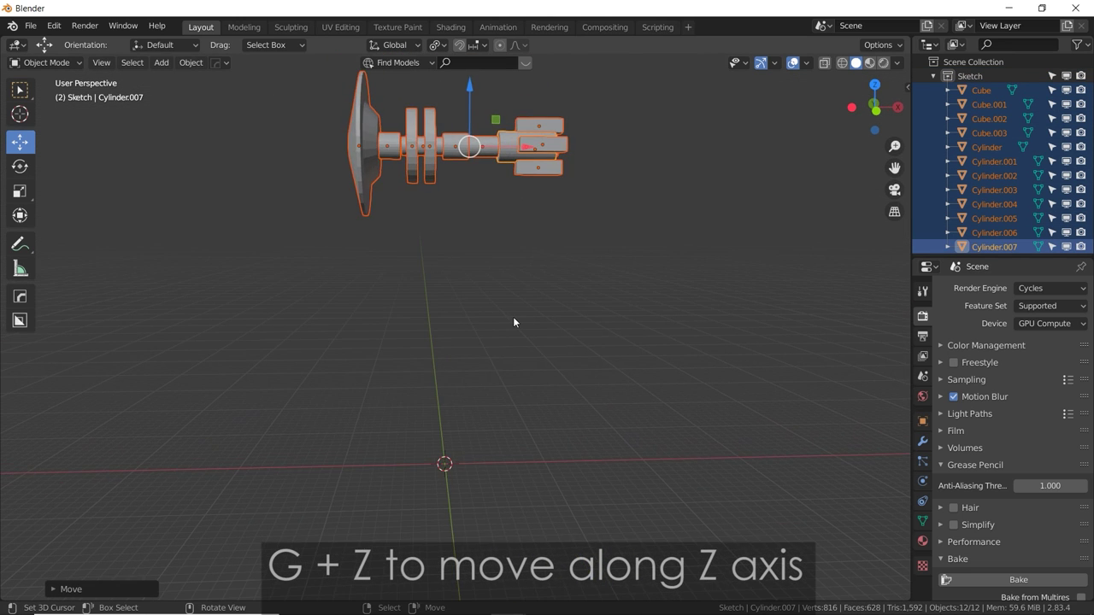
scroll(514, 318, "down", 1)
Add a new cylinder at the world origin beneath the raised rough ship and open its creation settings.
key("alt+a")
left_click(386, 199)
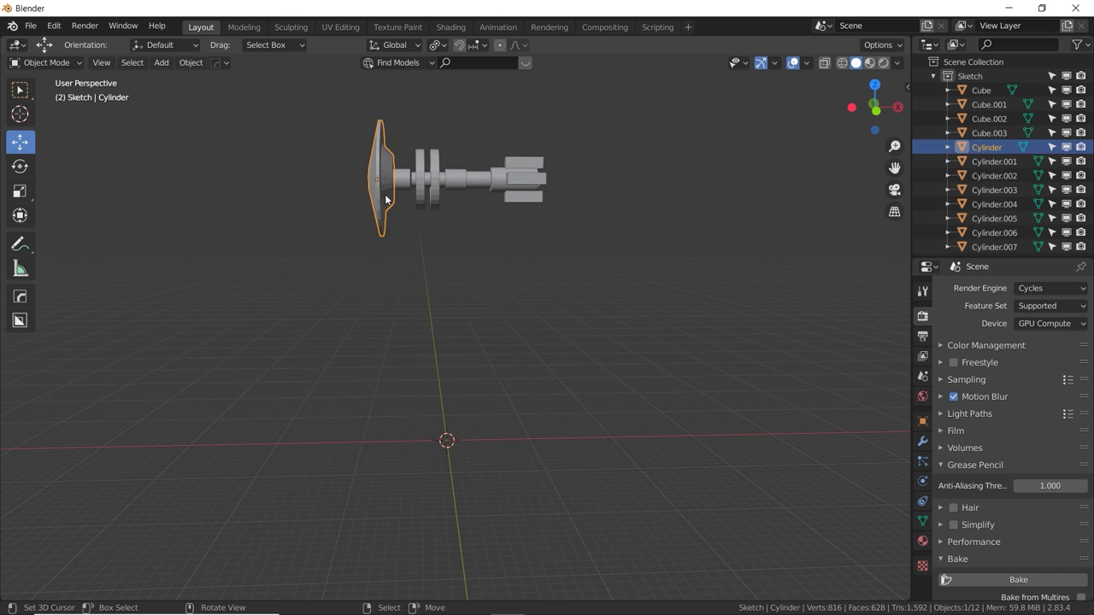
middle_click_drag(408, 208, 613, 340)
key("KP_Decimal")
scroll(608, 337, "down", 8)
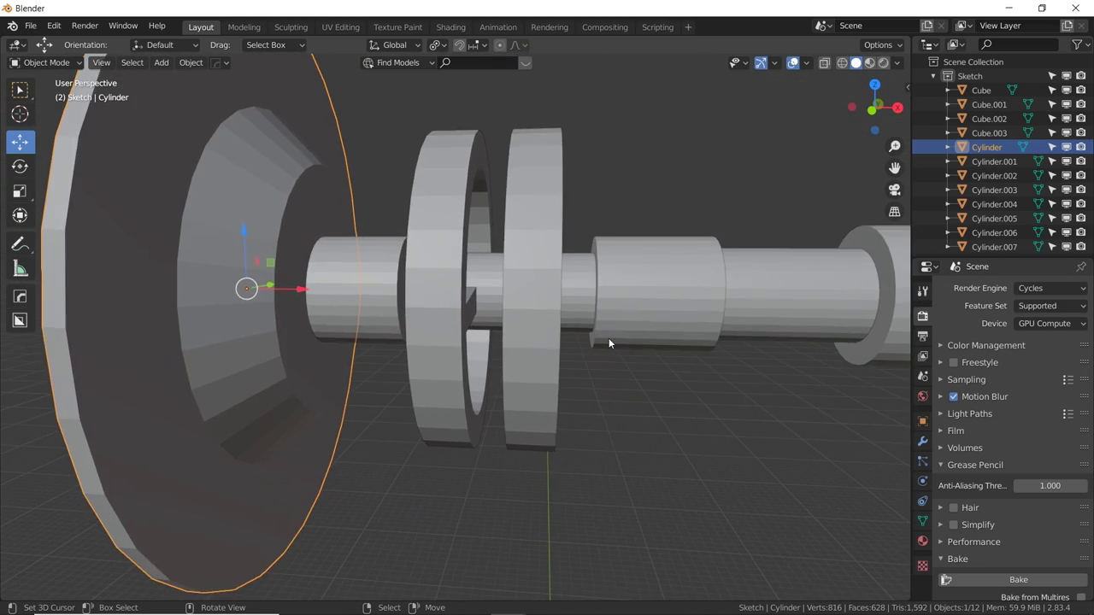
middle_click_drag(544, 412, 513, 224, "shift")
key("shift+a")
mouse_move(507, 228)
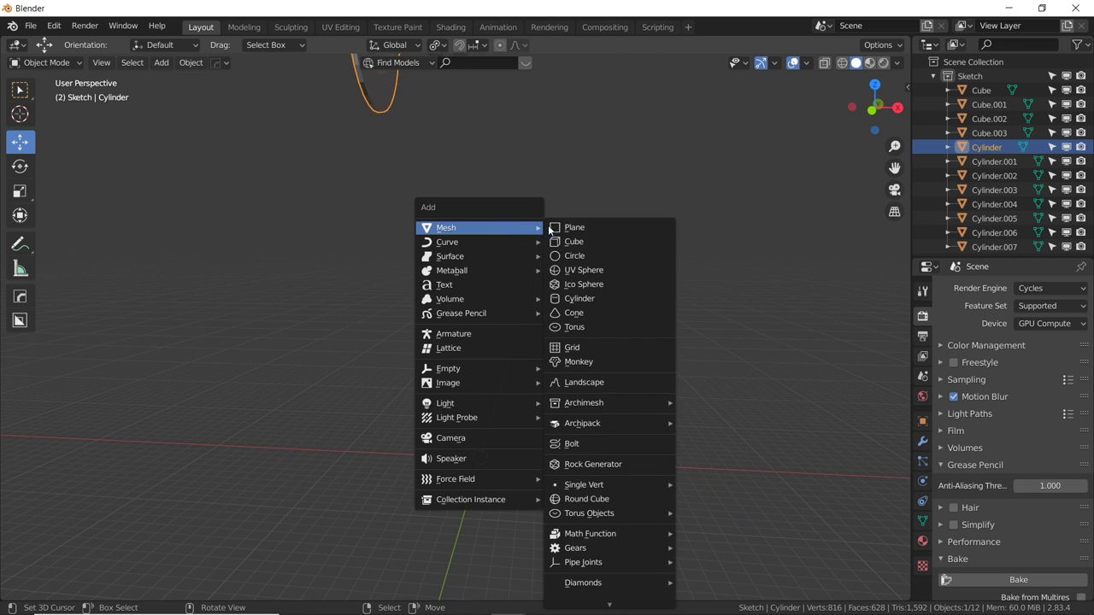
left_click(576, 299)
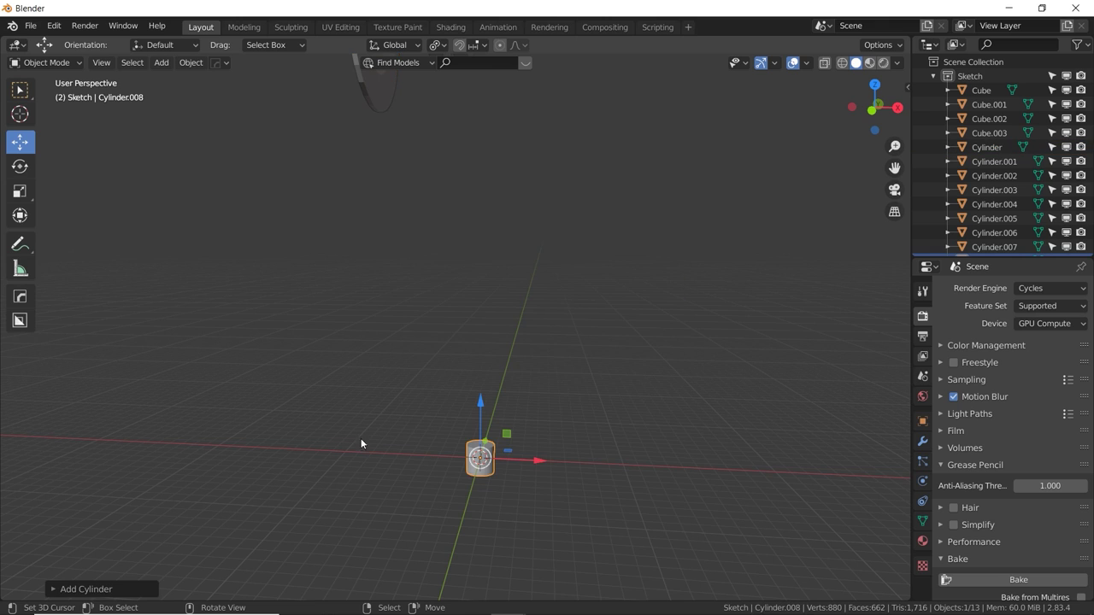
left_click(54, 589)
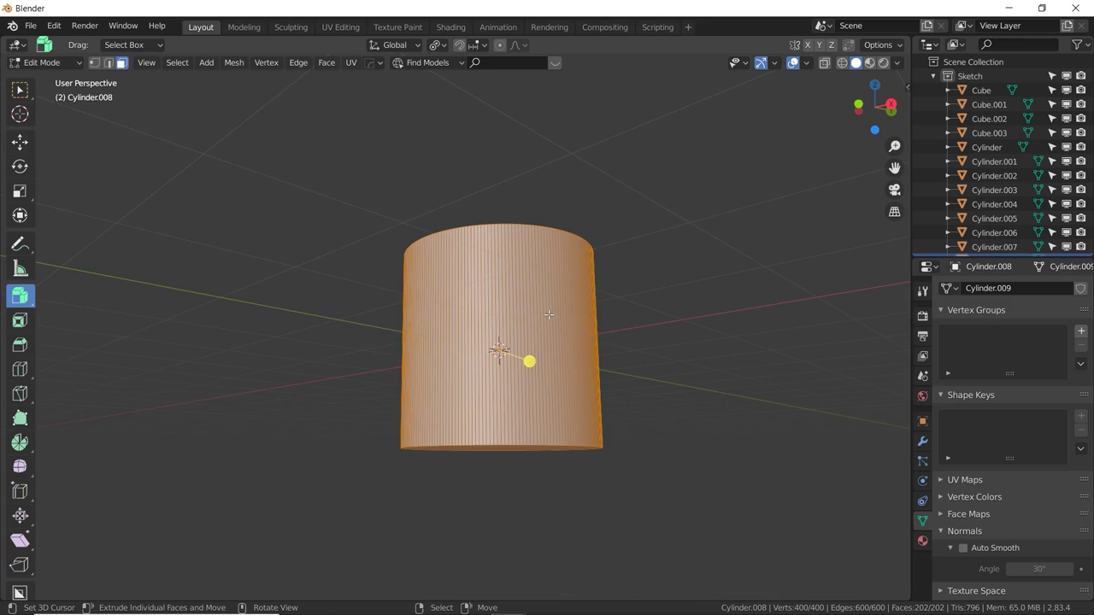
scroll(555, 299, "up", 3)
middle_click_drag(410, 311, 566, 374)
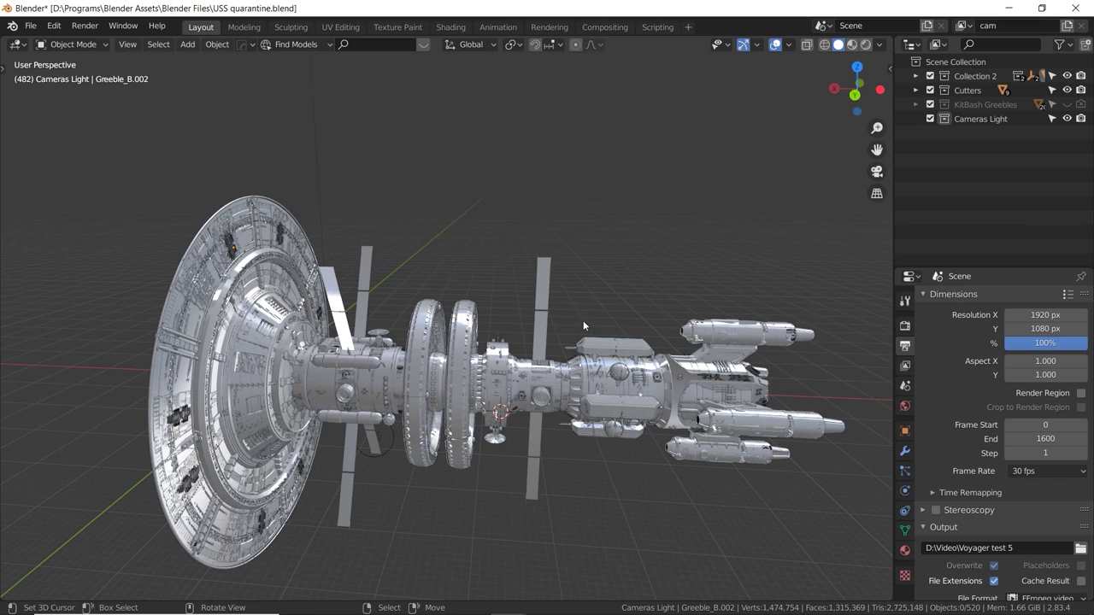
Examine the finished ship's hull from the front disc to the rear engines, selecting individual pieces along the body.
middle_click_drag(583, 321, 564, 314)
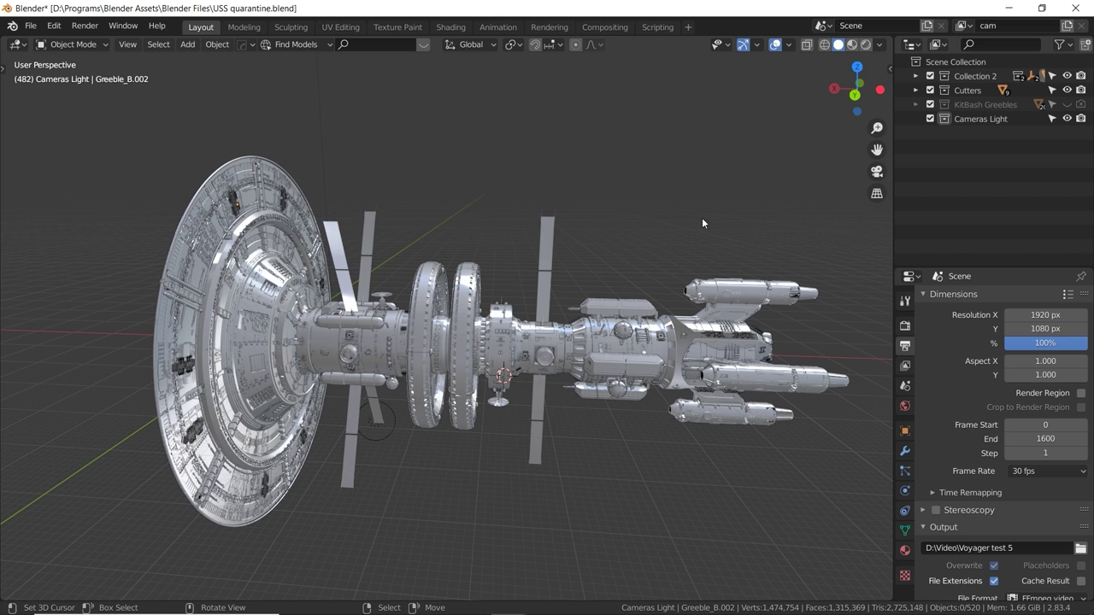
left_click(973, 76)
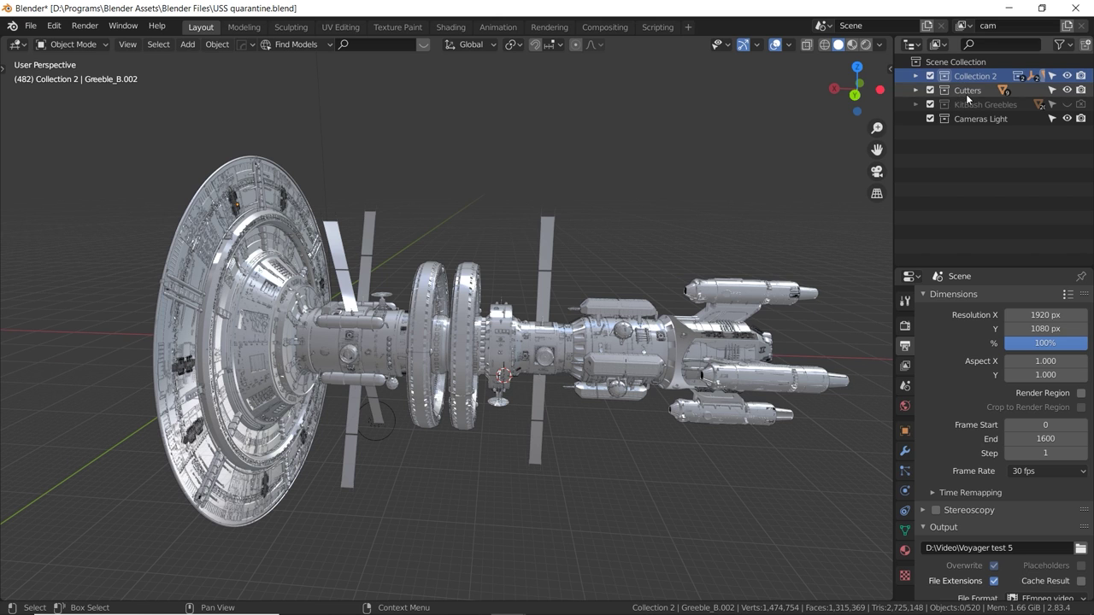
left_click(318, 340)
middle_click_drag(317, 338, 387, 348)
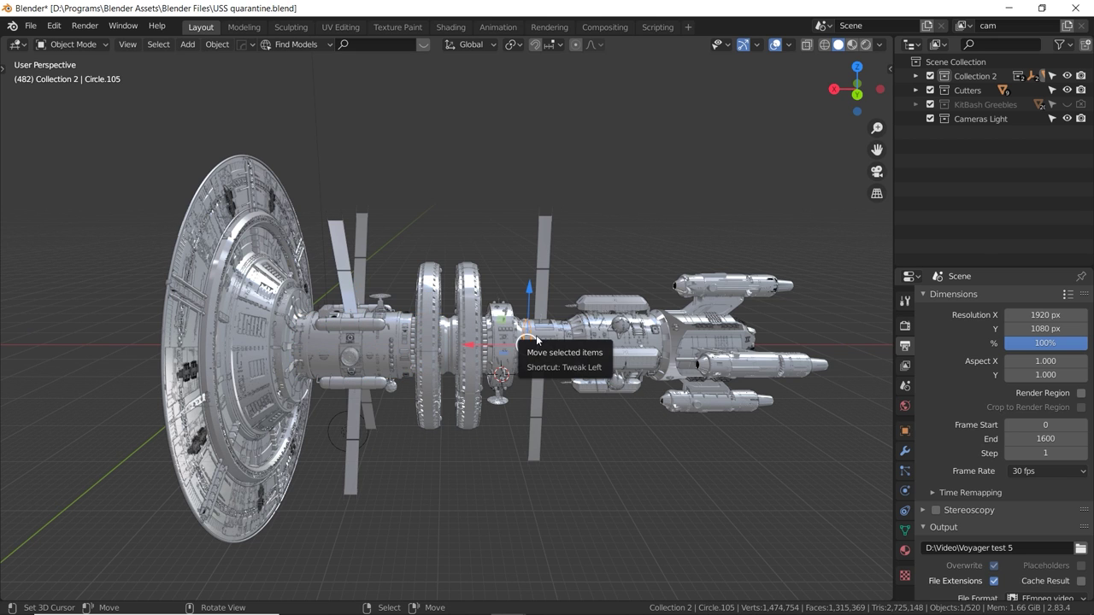
left_click(535, 334)
left_click(609, 342)
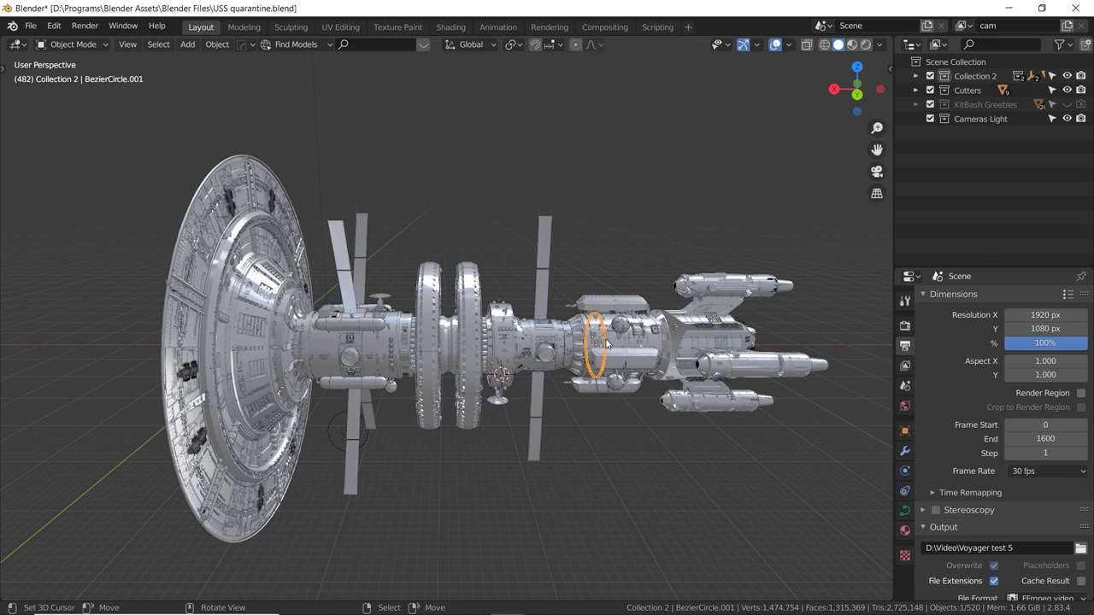
scroll(596, 343, "up", 4)
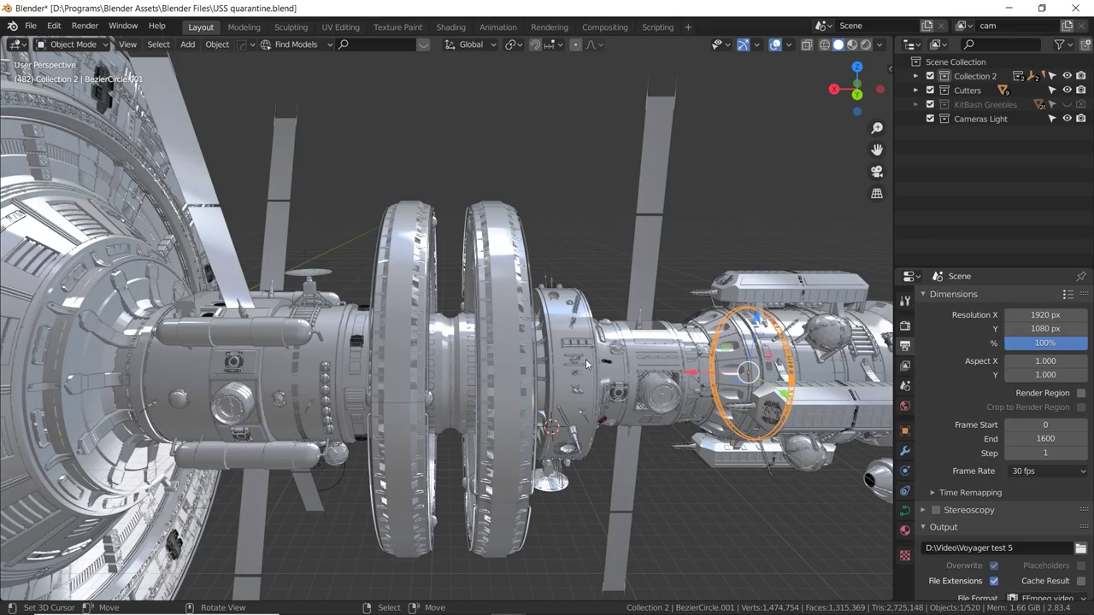
left_click(556, 344)
middle_click_drag(557, 344, 525, 363)
Examine the finished ship's front disc in Edit Mode with its whole mesh selected, from several sides.
left_click(145, 353)
middle_click_drag(143, 355, 538, 349)
key("Tab")
middle_click_drag(376, 342, 479, 306)
key("a")
left_click_drag(479, 307, 359, 302, "alt")
key("Tab")
key("Tab")
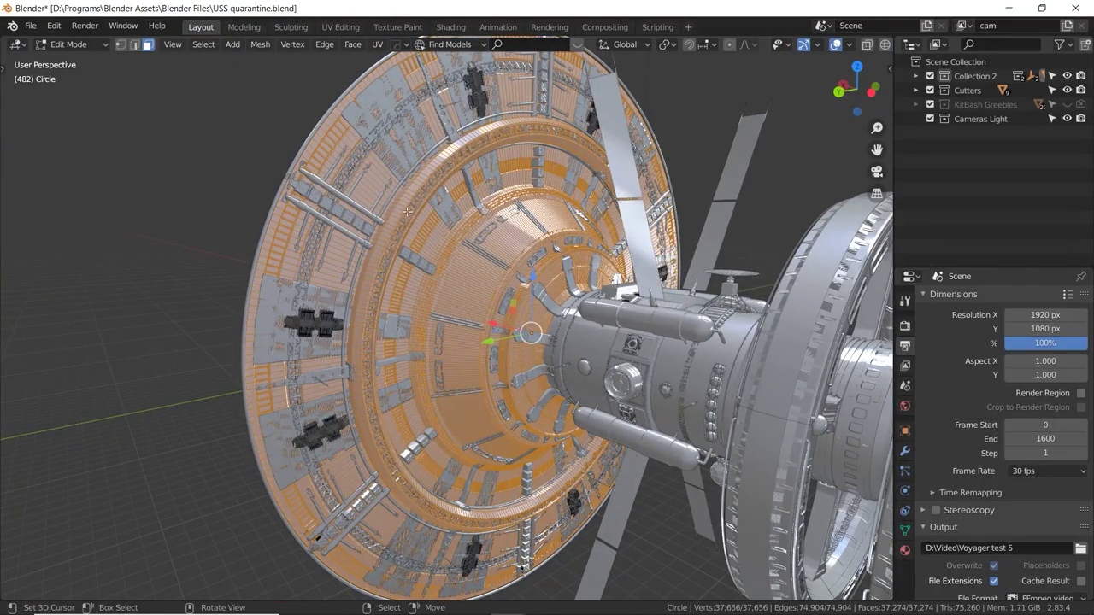
middle_click_drag(407, 211, 509, 289)
key("Tab")
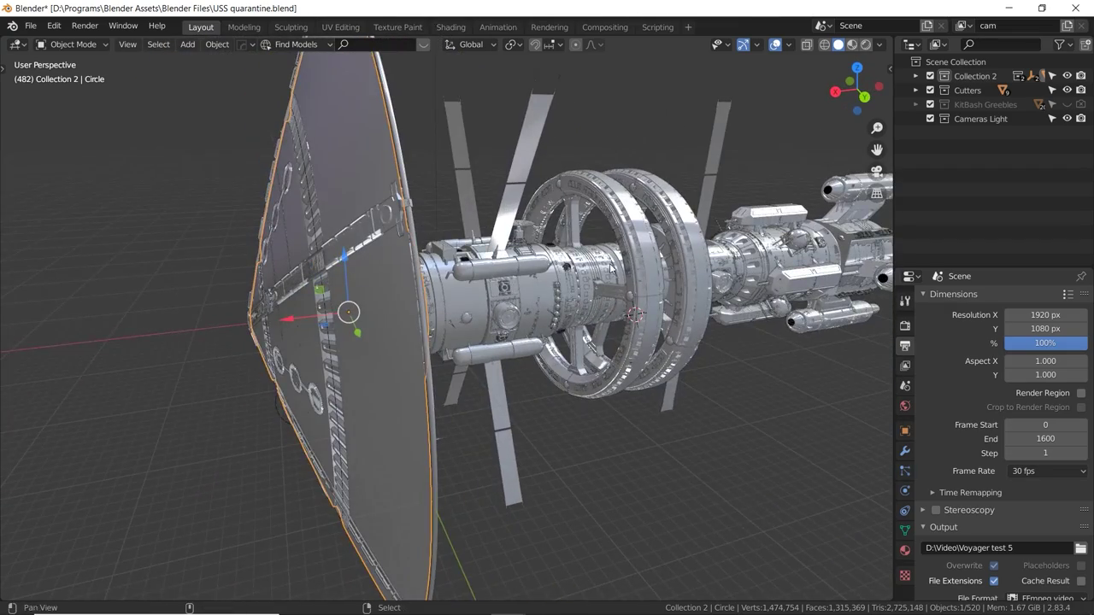
Look over the finished ship's collections, selecting Collection 2 and Cameras Light.
middle_click_drag(610, 268, 672, 206)
left_click(959, 79)
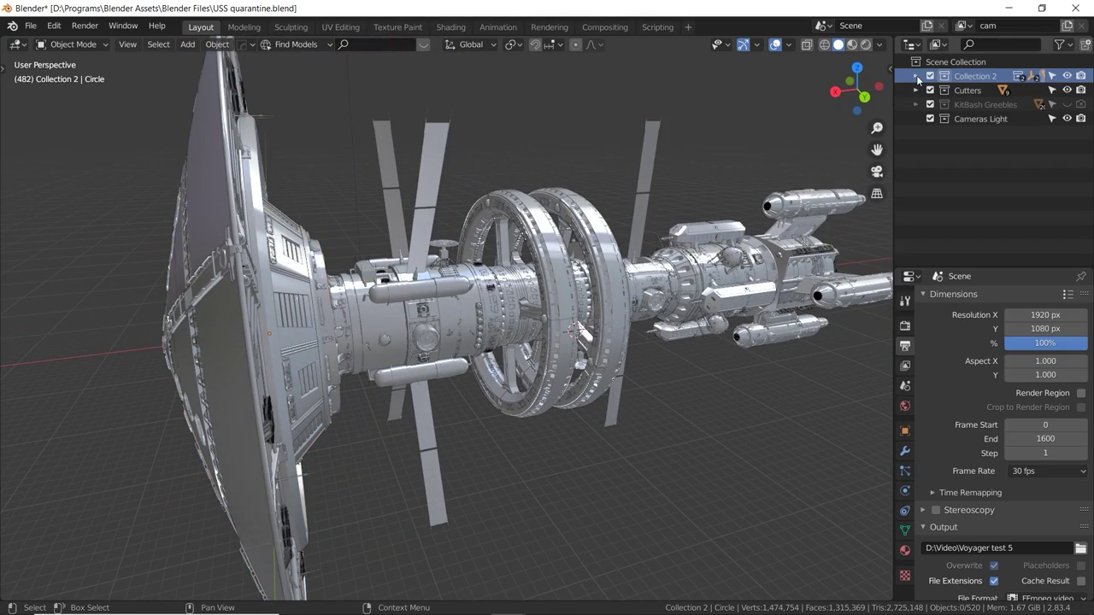
left_click(951, 119)
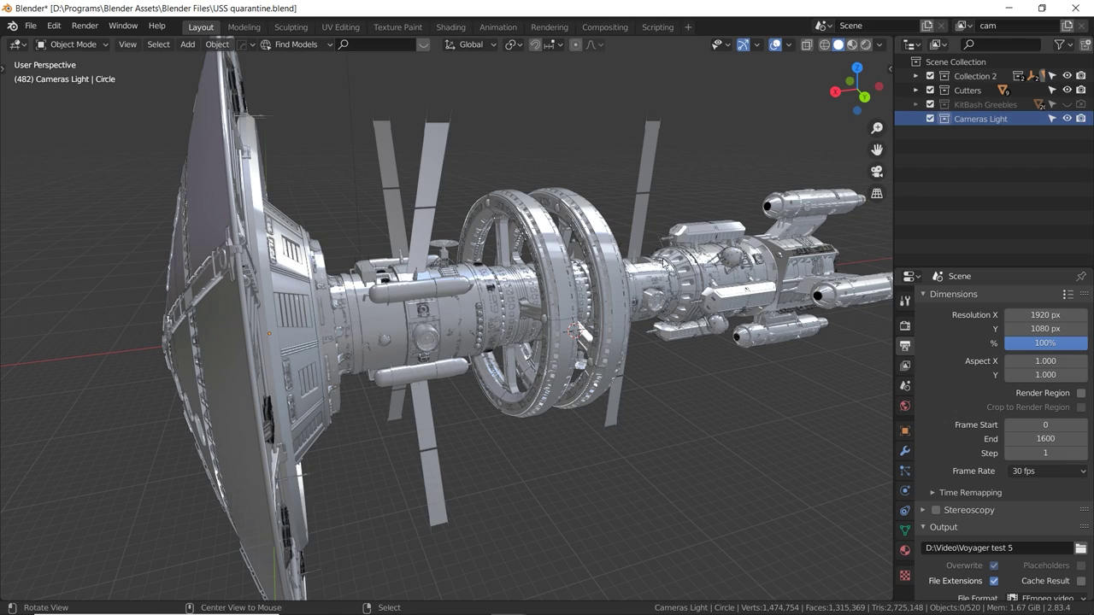
Examine the finished ship's untextured body from several sides, selecting ring segments, hull details and a greeble on the front disc.
middle_click_drag(598, 272, 550, 275)
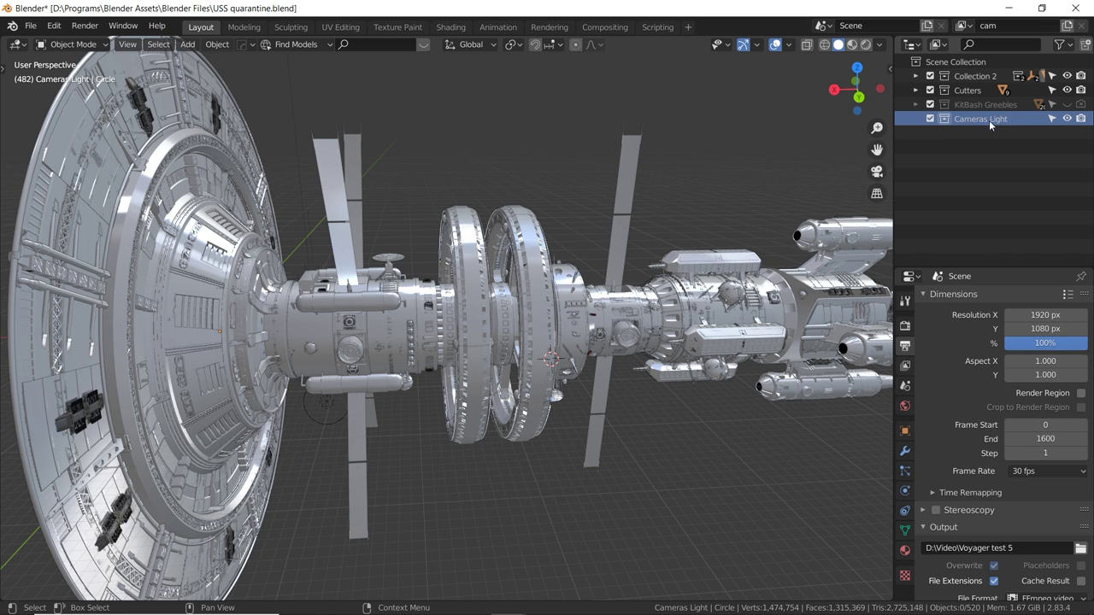
left_click(457, 290)
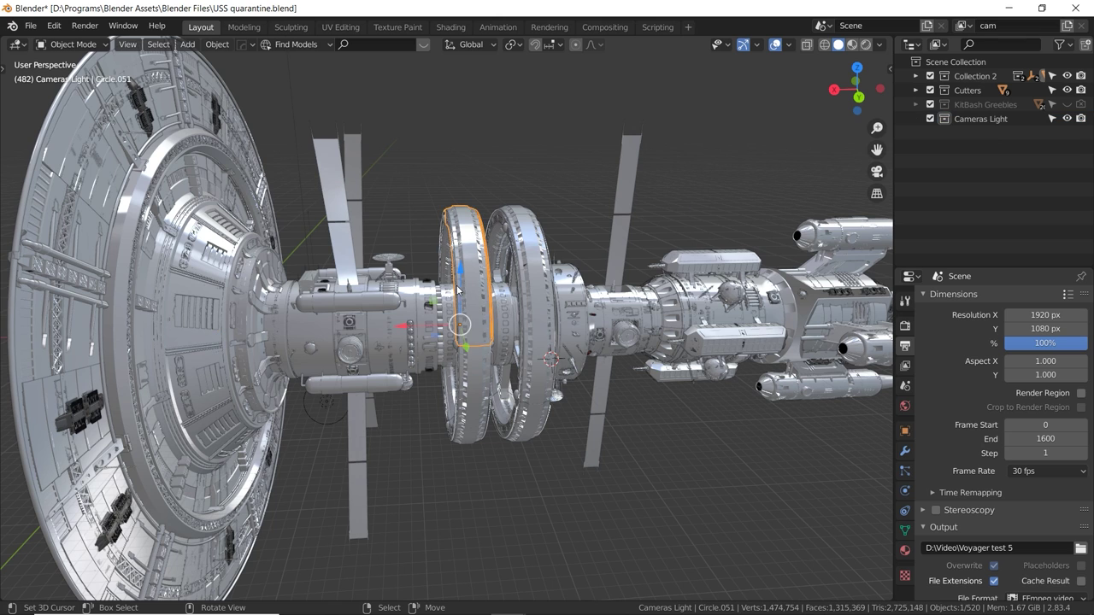
middle_click_drag(486, 340, 445, 399)
left_click(445, 399)
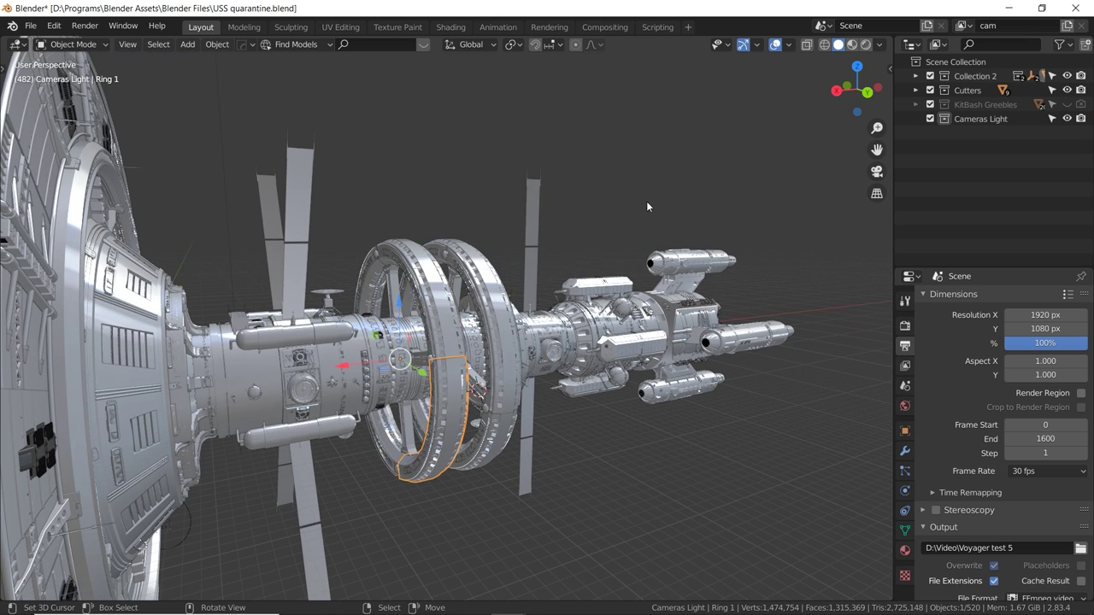
left_click(302, 390)
left_click(258, 394)
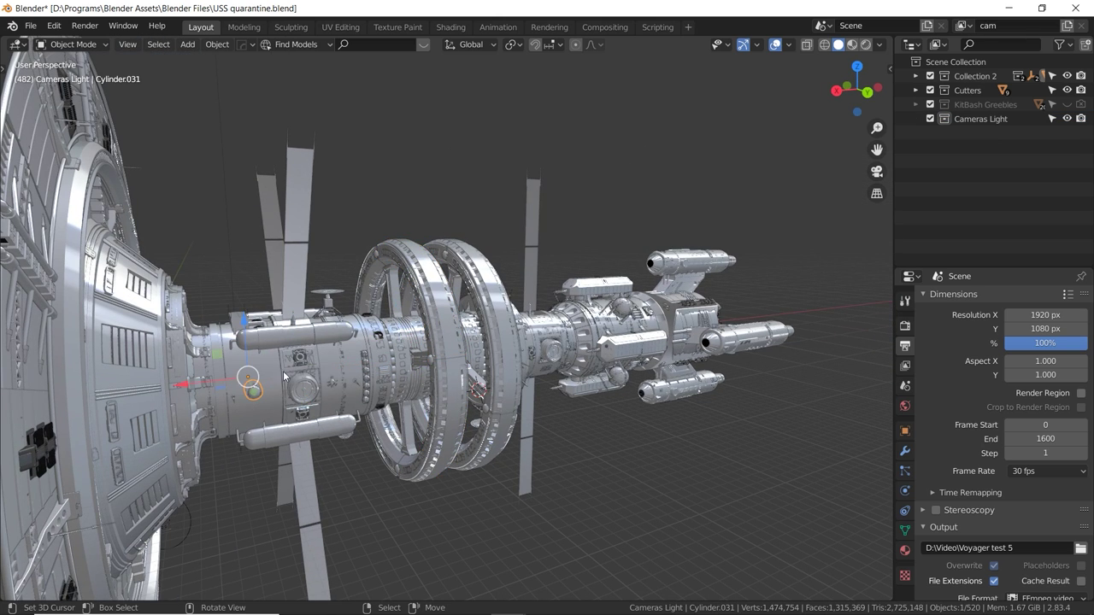
left_click(332, 388)
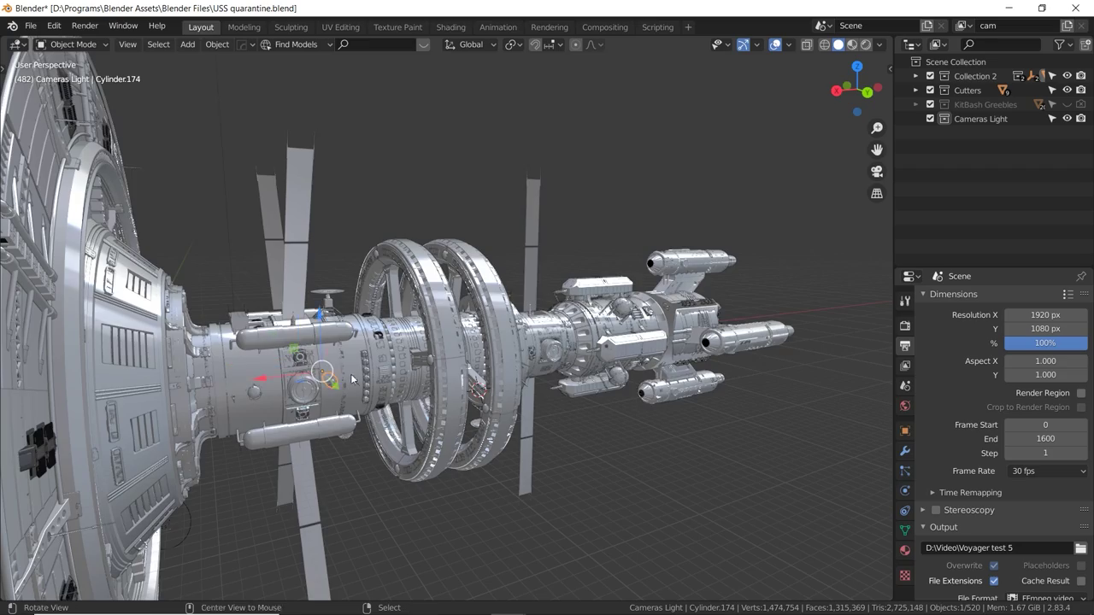
middle_click_drag(332, 389, 234, 250)
left_click(260, 323)
left_click(152, 364)
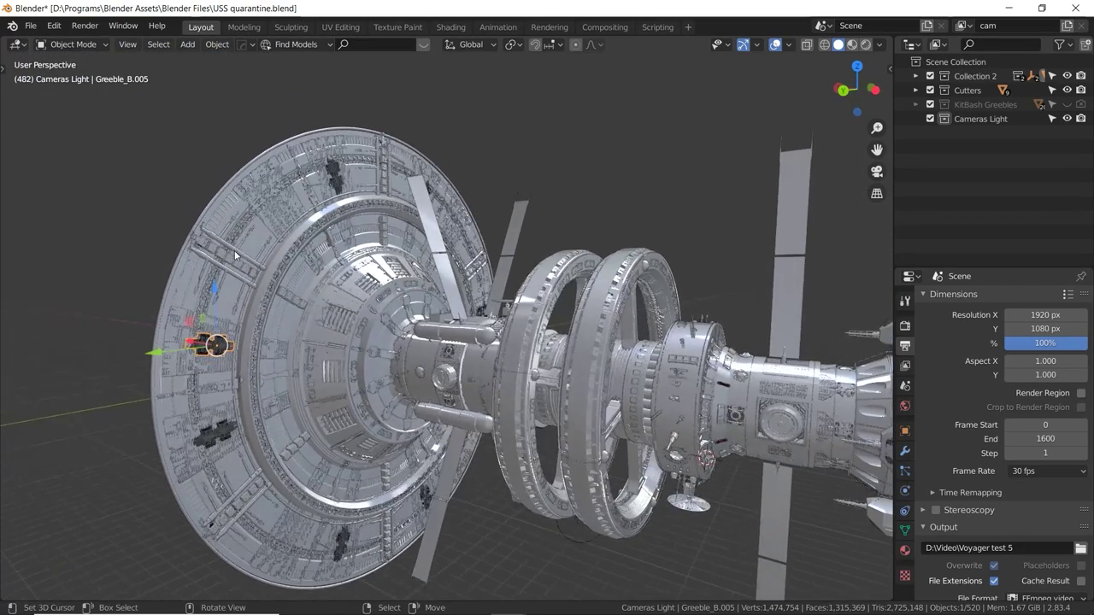
Display the ship with its materials and check the Camera Angles Static and Camera Angles Animated collections inside Collection 2.
middle_click_drag(282, 223, 530, 282)
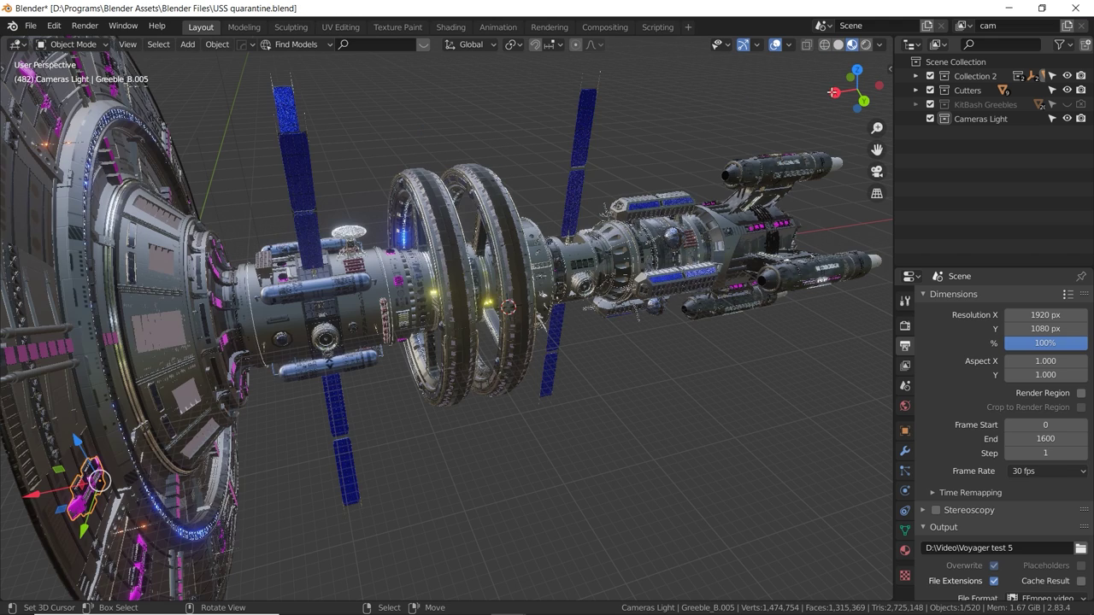
mouse_move(767, 108)
middle_mouse_down()
mouse_move(613, 183)
mouse_move(584, 177)
mouse_move(647, 208)
mouse_move(590, 194)
middle_mouse_up()
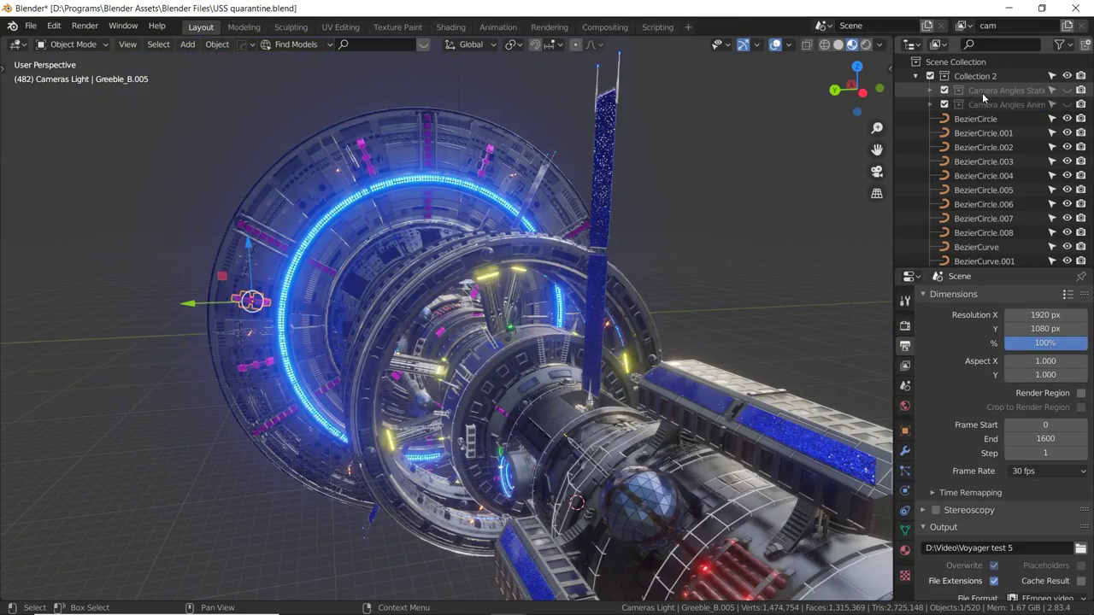
left_click(981, 91)
left_click(982, 102)
left_click(960, 93)
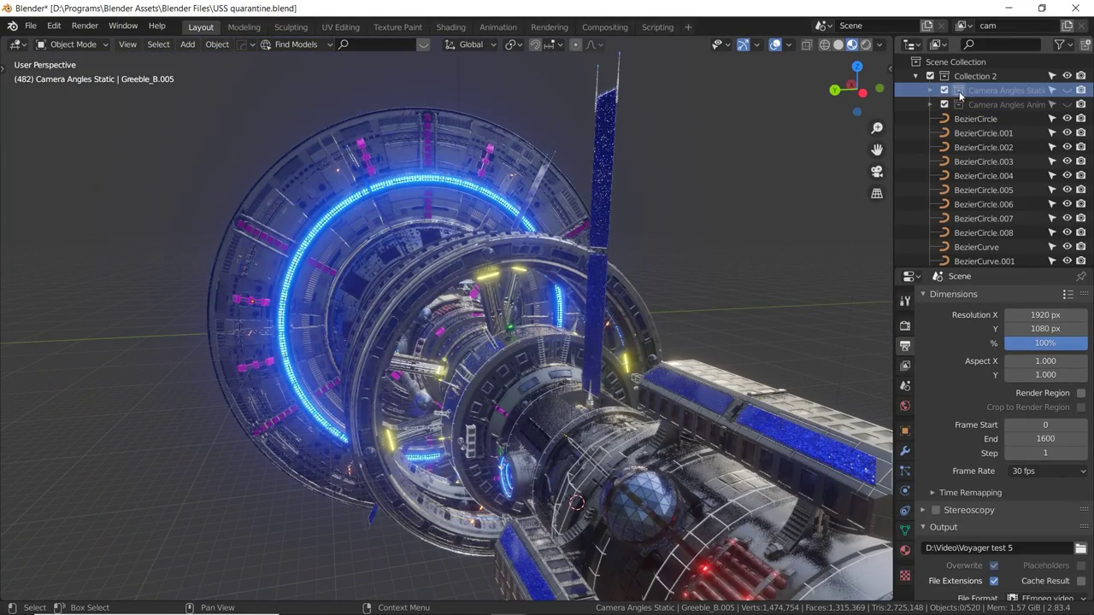
left_click(966, 103)
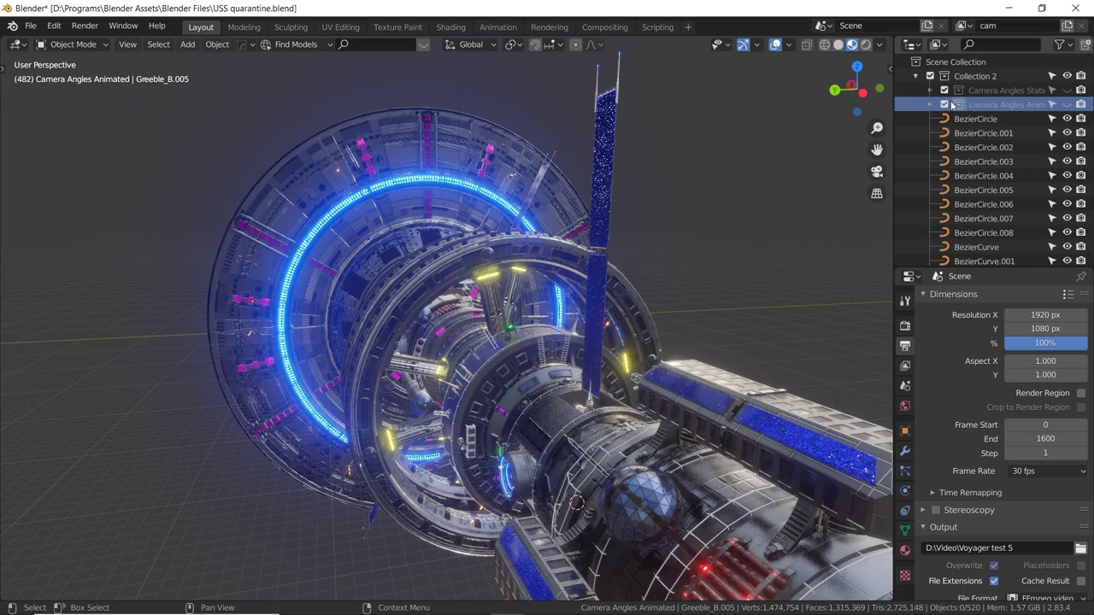
Select the large hull cylinder behind the front disc and examine its materials and the plating of the neighbouring rings up close.
middle_click_drag(580, 214, 632, 229)
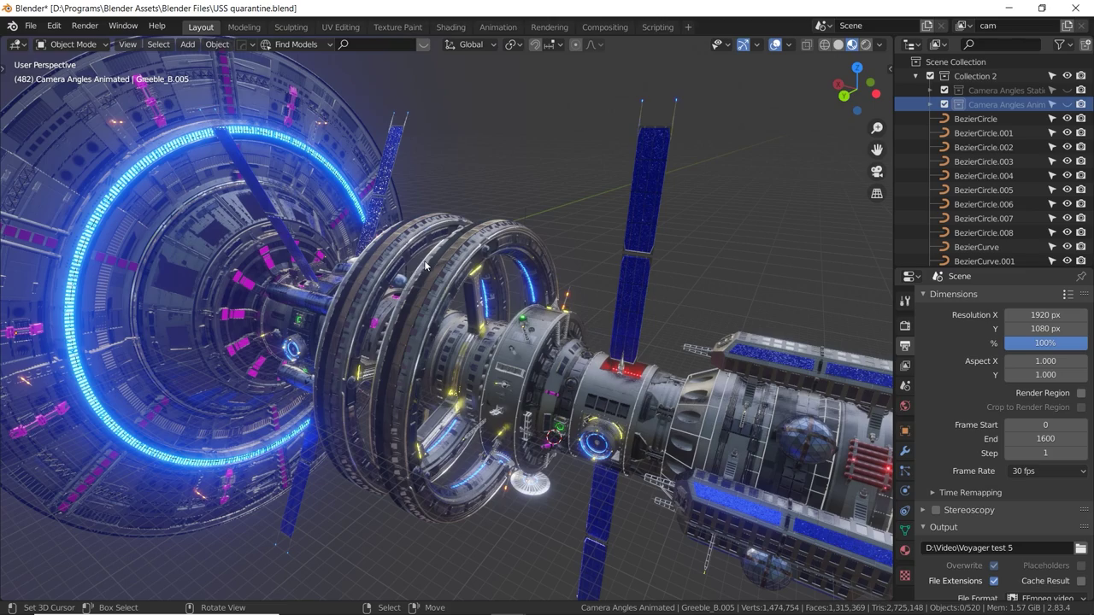
middle_click_drag(334, 279, 509, 301)
left_click(346, 350)
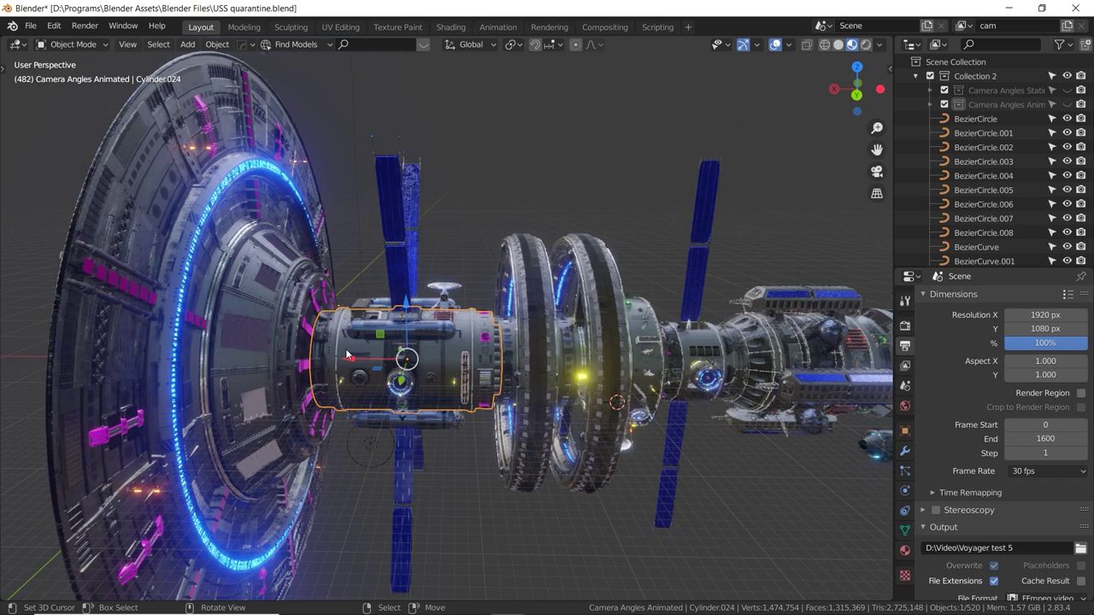
key("KP_Decimal")
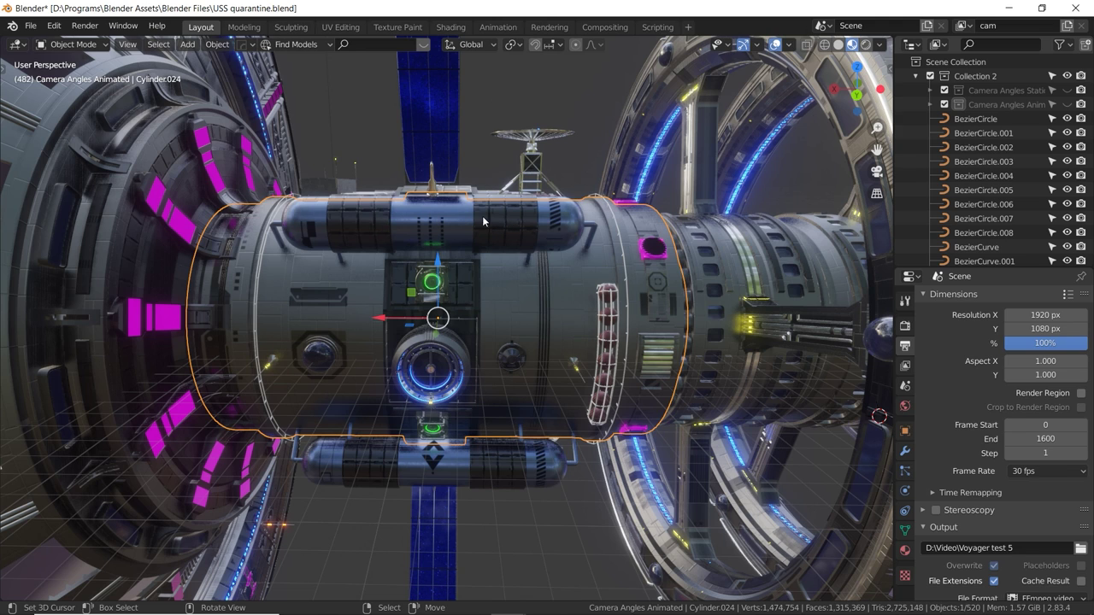
middle_click_drag(598, 171, 339, 234)
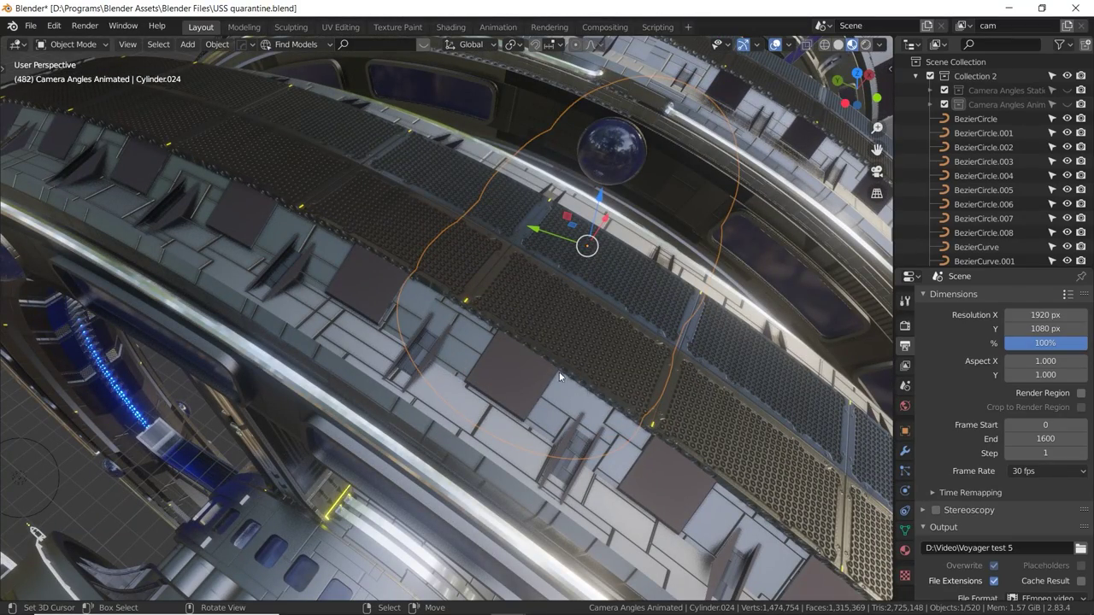
middle_click_drag(304, 260, 399, 247)
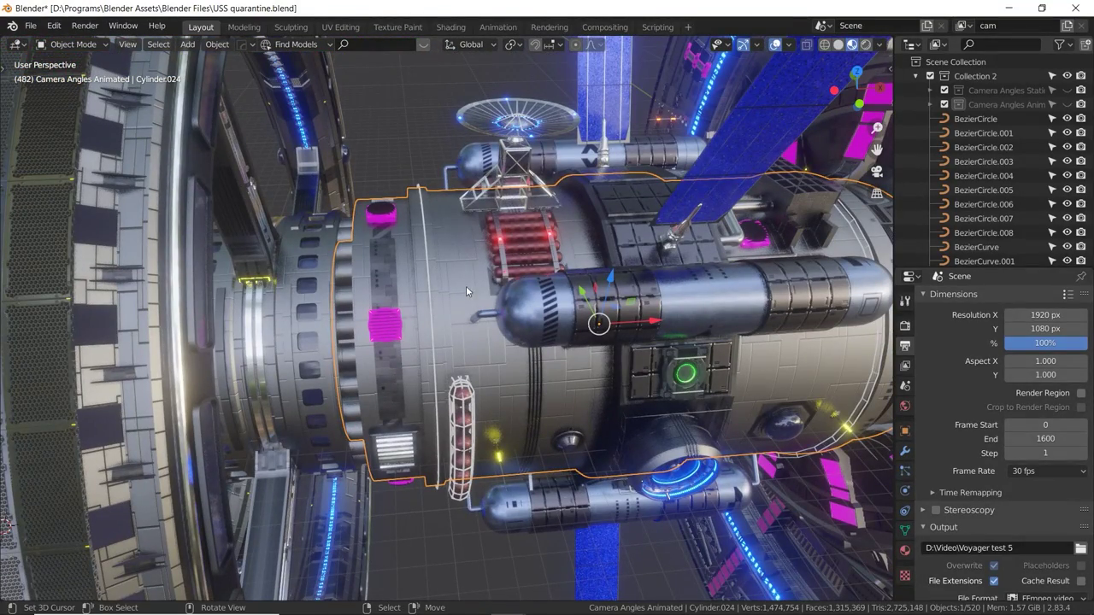
Select the dark band around the forward hull and inspect the metal plate texture on the adjacent side tank.
left_click(628, 248)
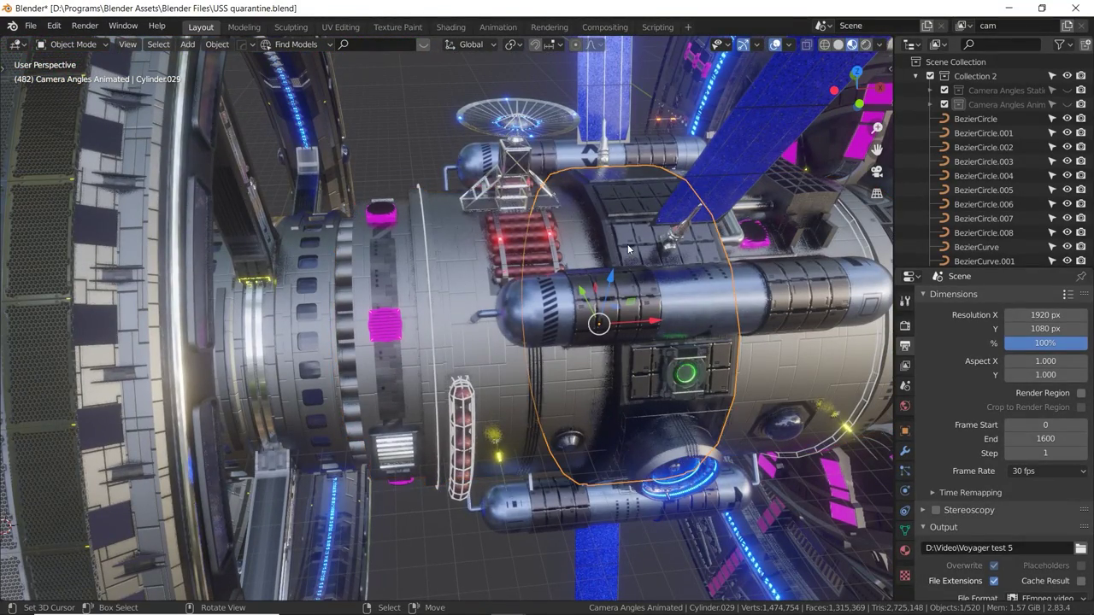
key("KP_Decimal")
scroll(627, 247, "up", 7)
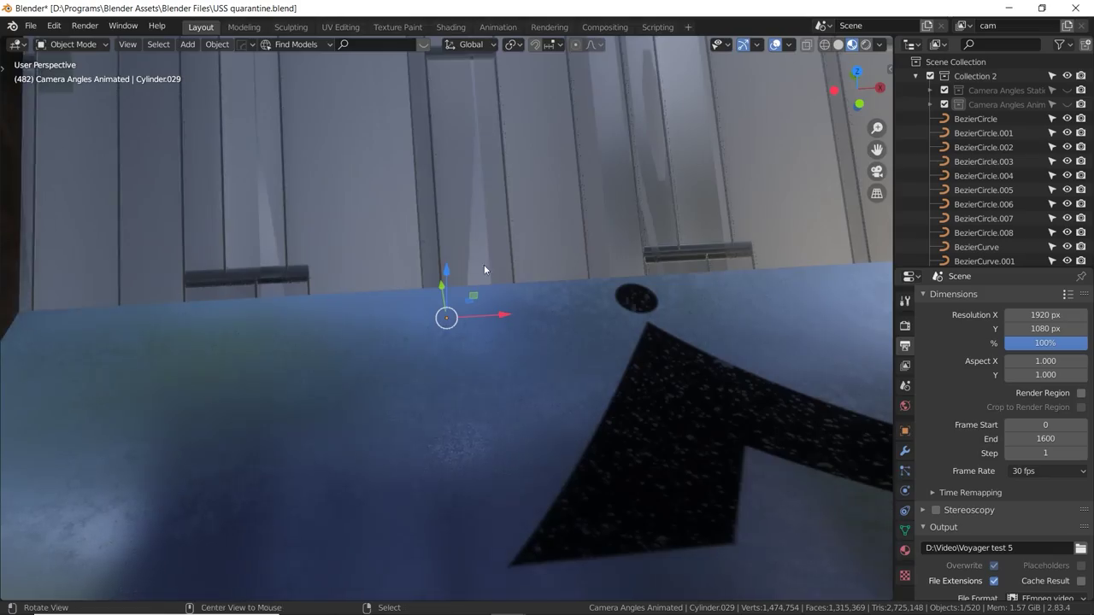
middle_click_drag(483, 270, 500, 291)
scroll(499, 291, "down", 6)
middle_click_drag(452, 320, 509, 272)
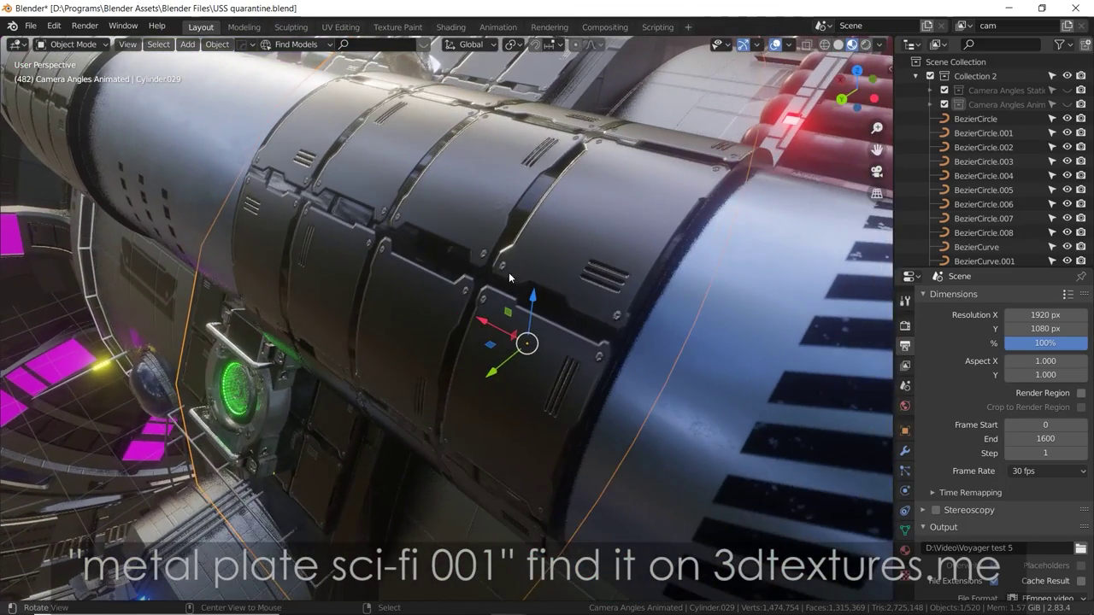
middle_click_drag(392, 244, 427, 222)
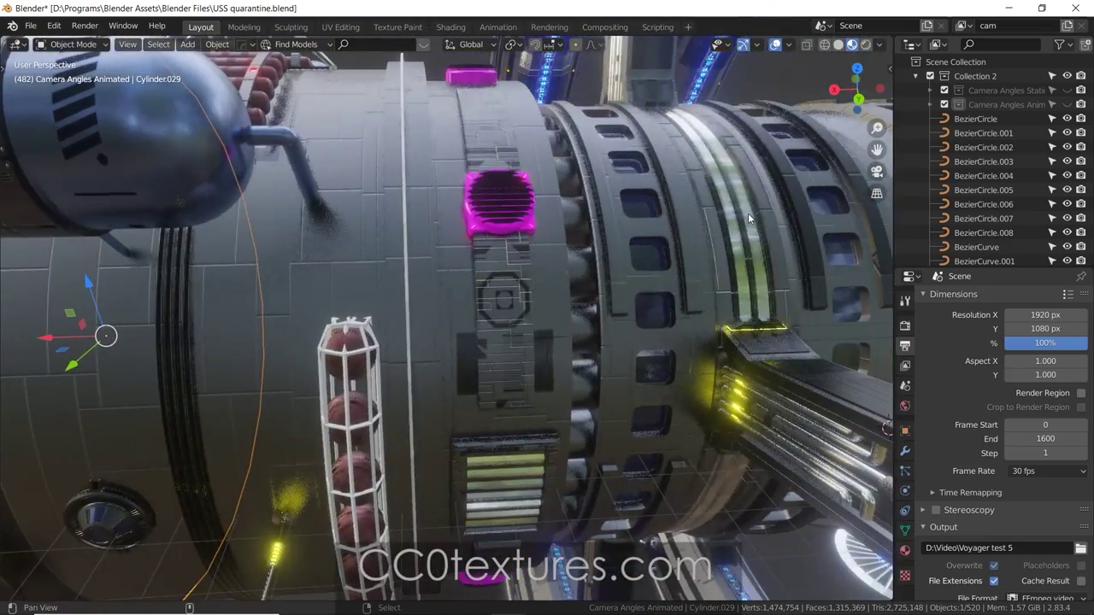
Inspect the hull textures from the windowed section between the rings back to the rear solar panel and ribbed collar.
middle_click_drag(745, 223, 282, 224, "shift")
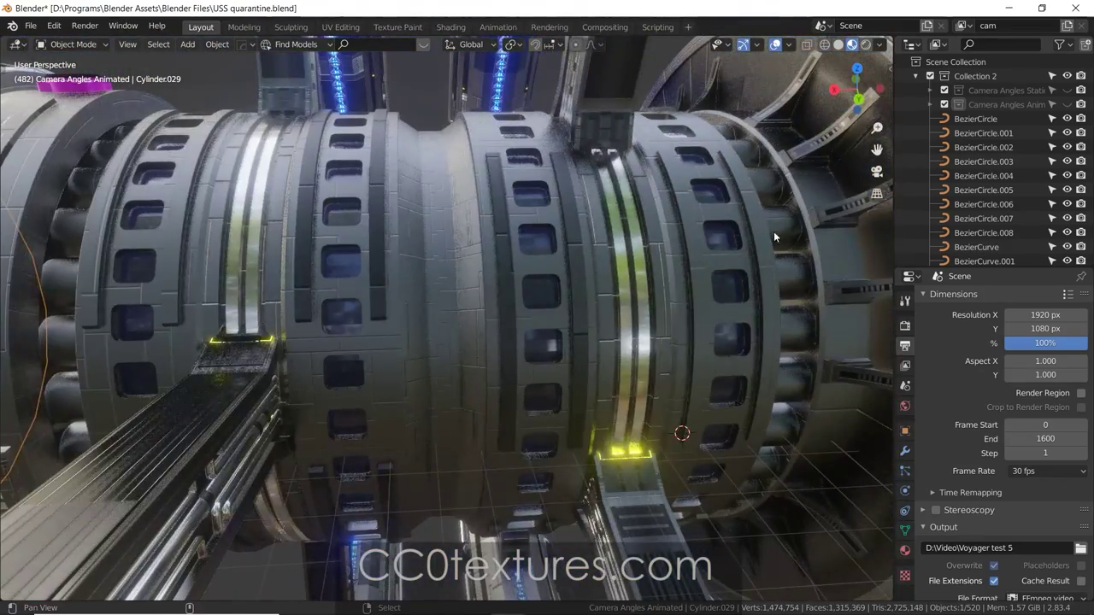
middle_click_drag(774, 233, 363, 251, "shift")
middle_click_drag(736, 242, 352, 243, "shift")
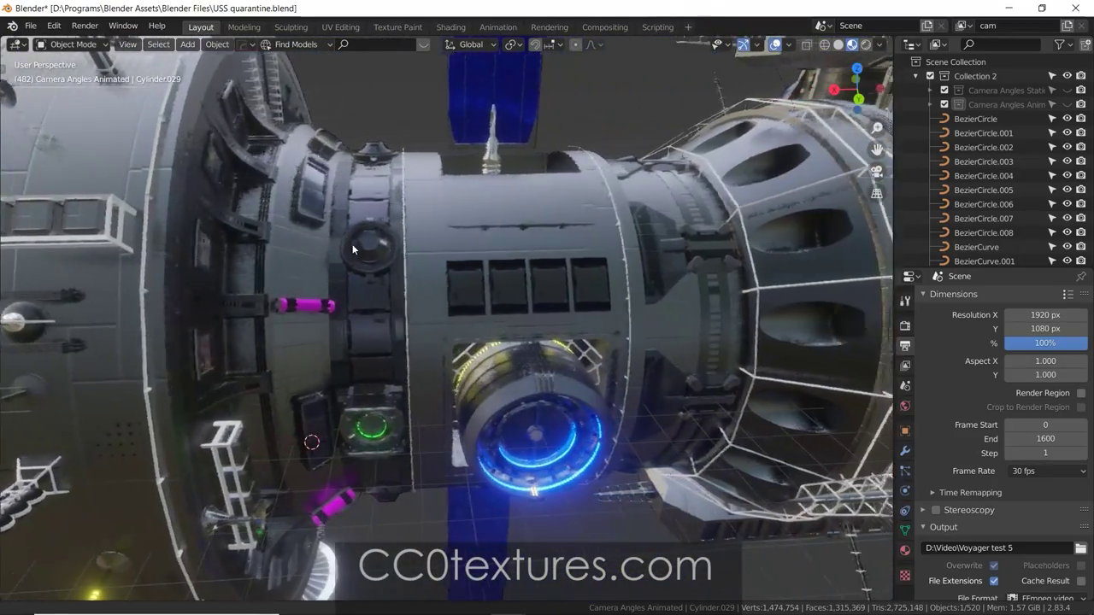
middle_click_drag(592, 230, 473, 296)
middle_click_drag(421, 229, 290, 259)
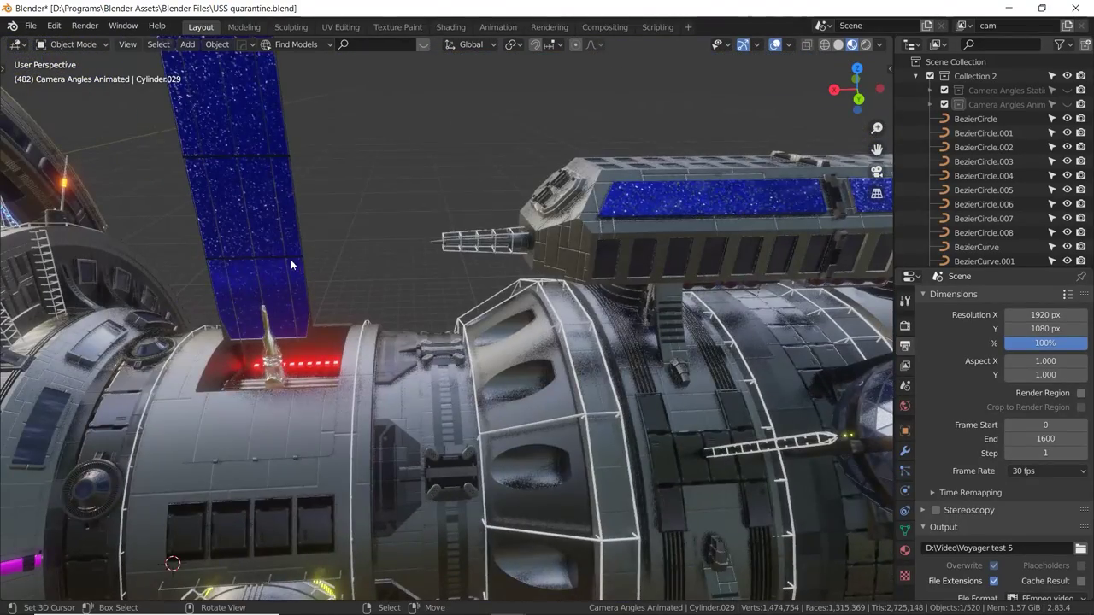
Frame the rear solar panel and split the viewport to show its Solar cell material in a Shader Editor.
left_click(285, 257)
key("KP_Decimal")
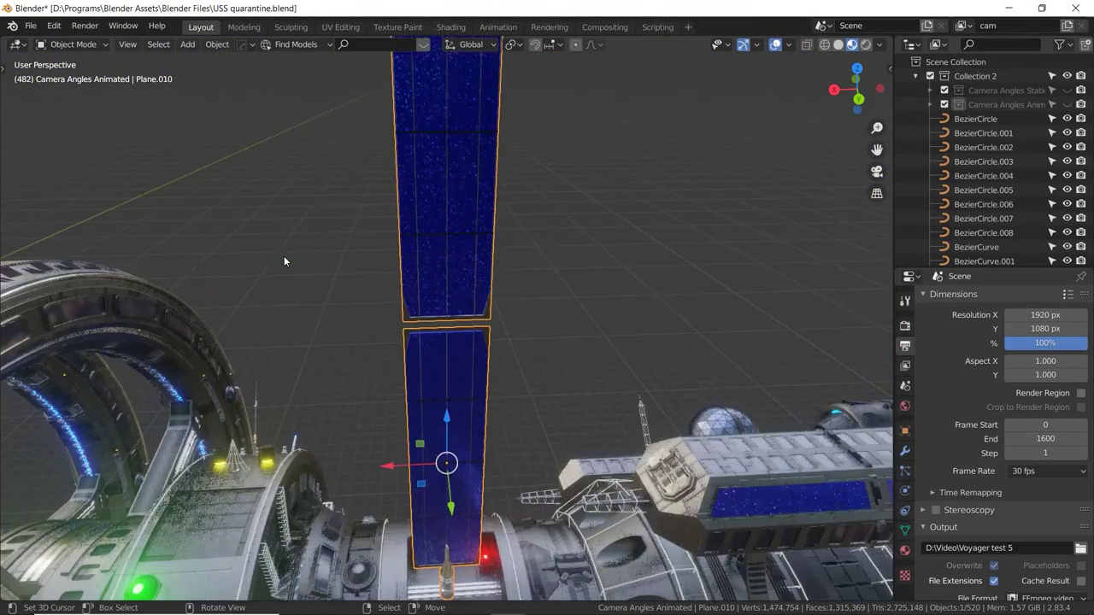
middle_click_drag(501, 295, 484, 189)
left_click_drag(882, 93, 855, 290)
left_click(17, 44)
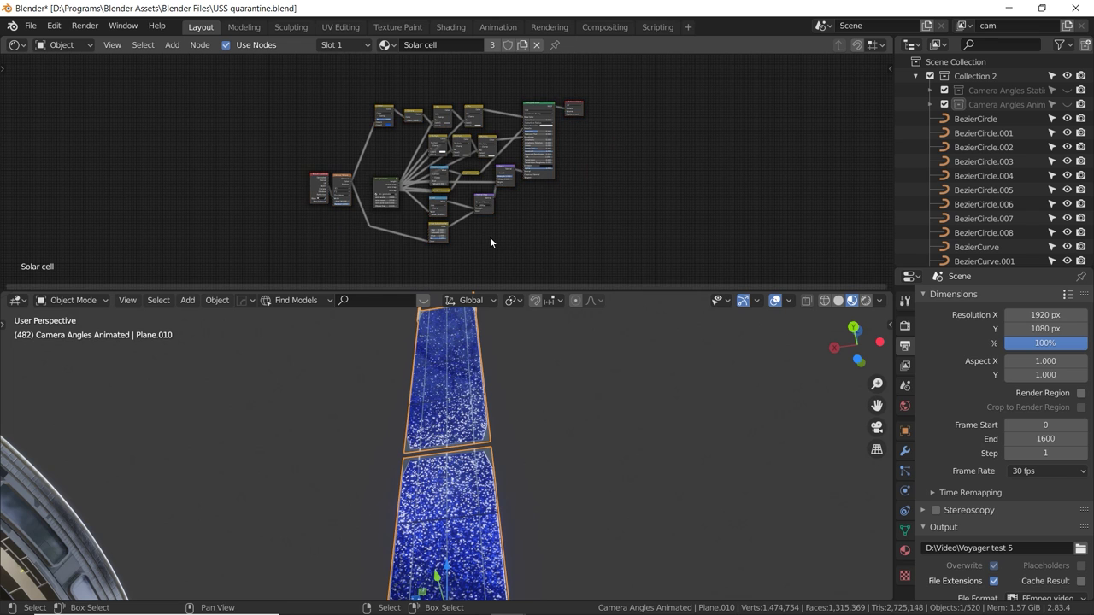
Examine the Solar cell node tree and the inside of its tex generator group, and close the extra editor area.
scroll(492, 239, "up", 4)
scroll(490, 241, "up", 1)
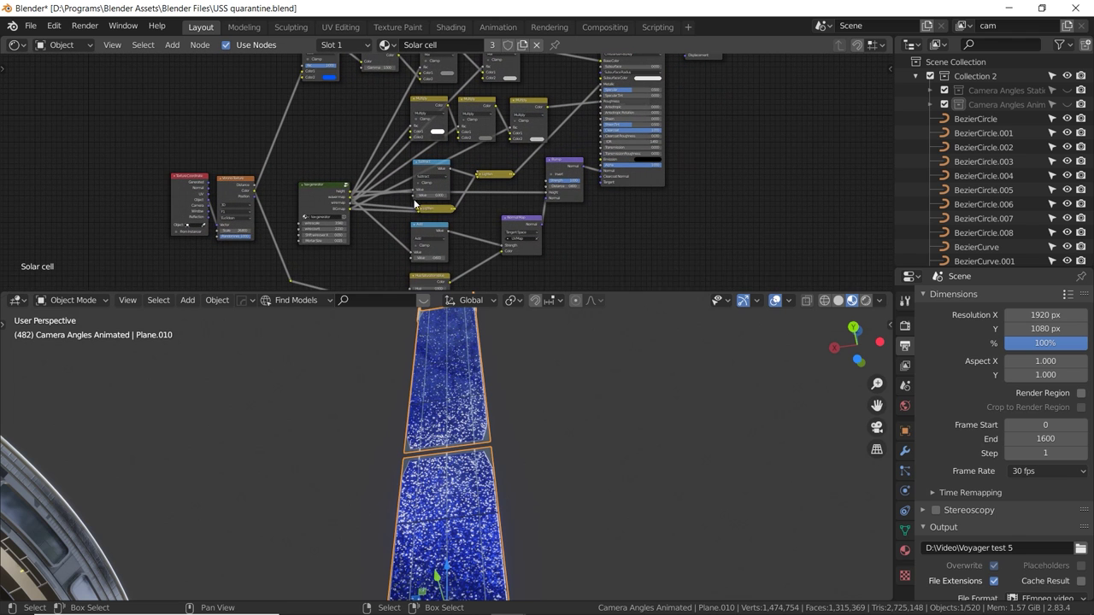
key("Tab")
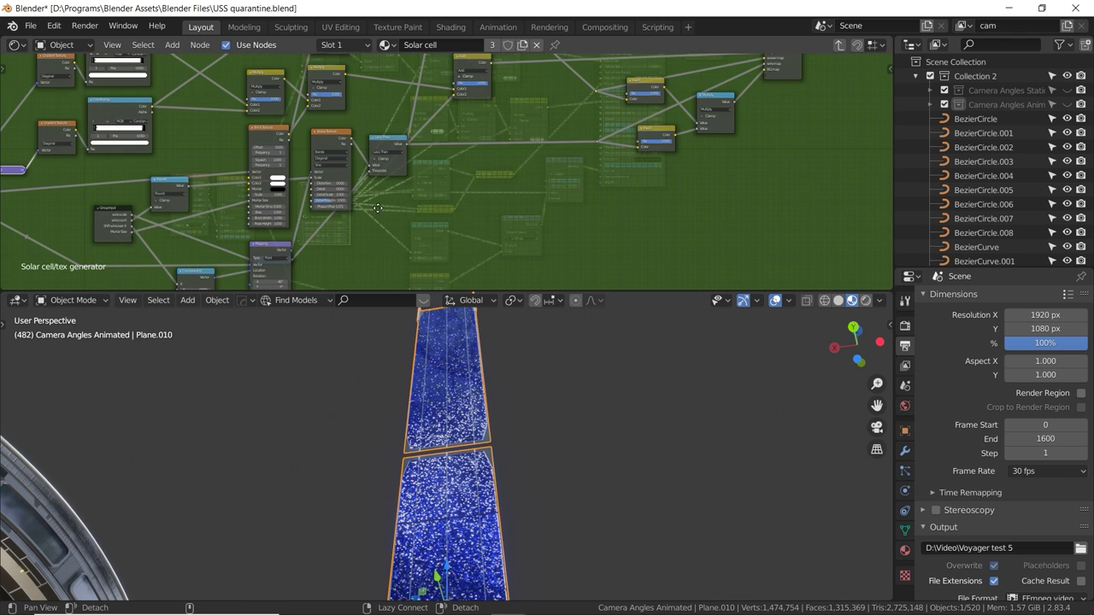
key("Tab")
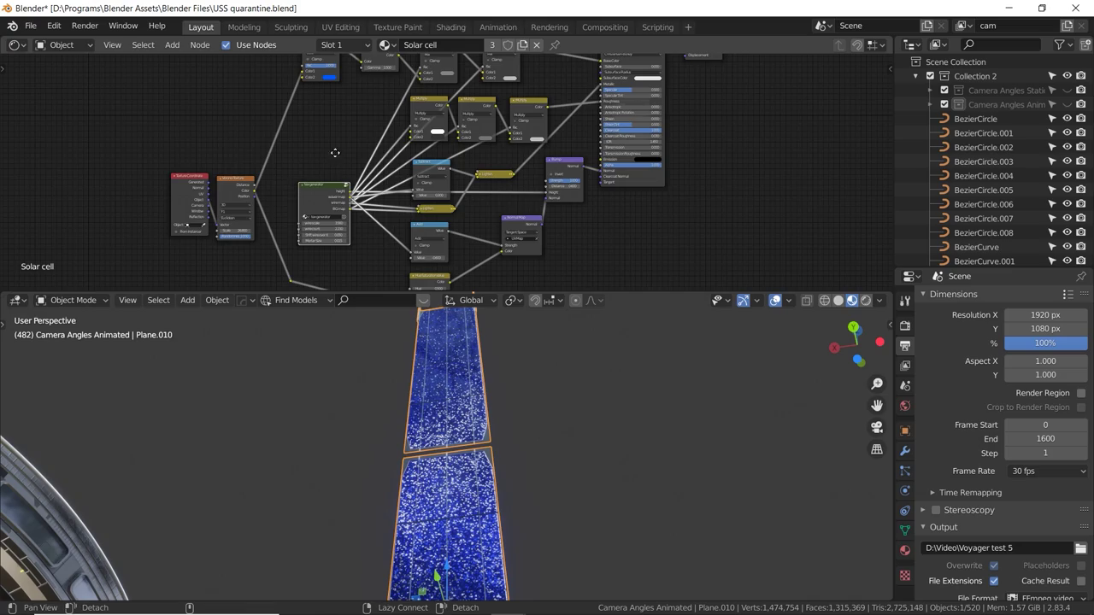
middle_click_drag(331, 151, 335, 93)
middle_click_drag(393, 372, 513, 546)
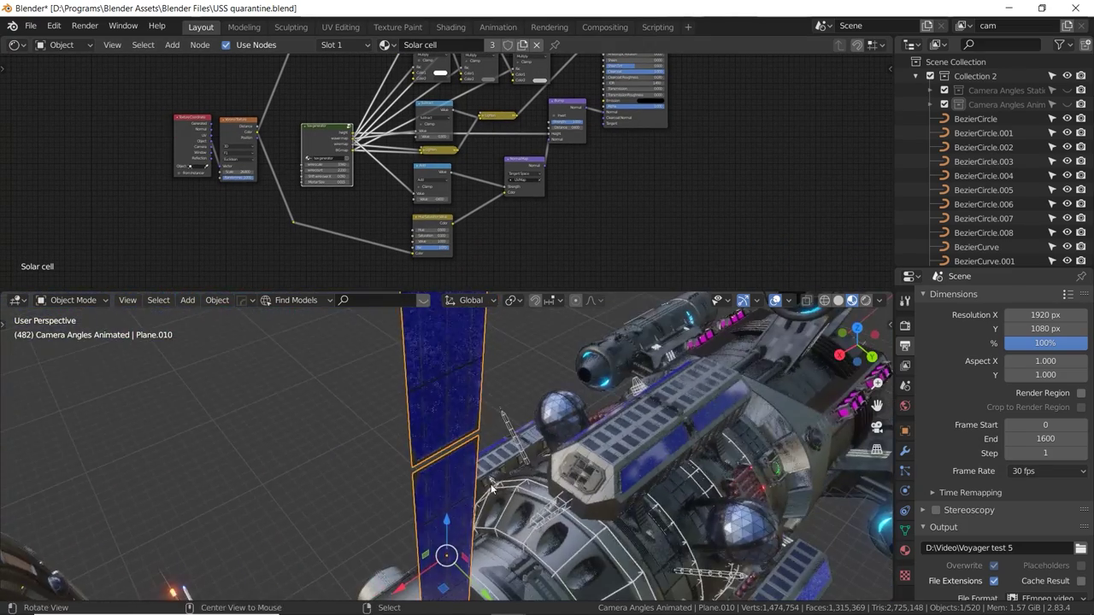
left_click_drag(889, 294, 879, 147)
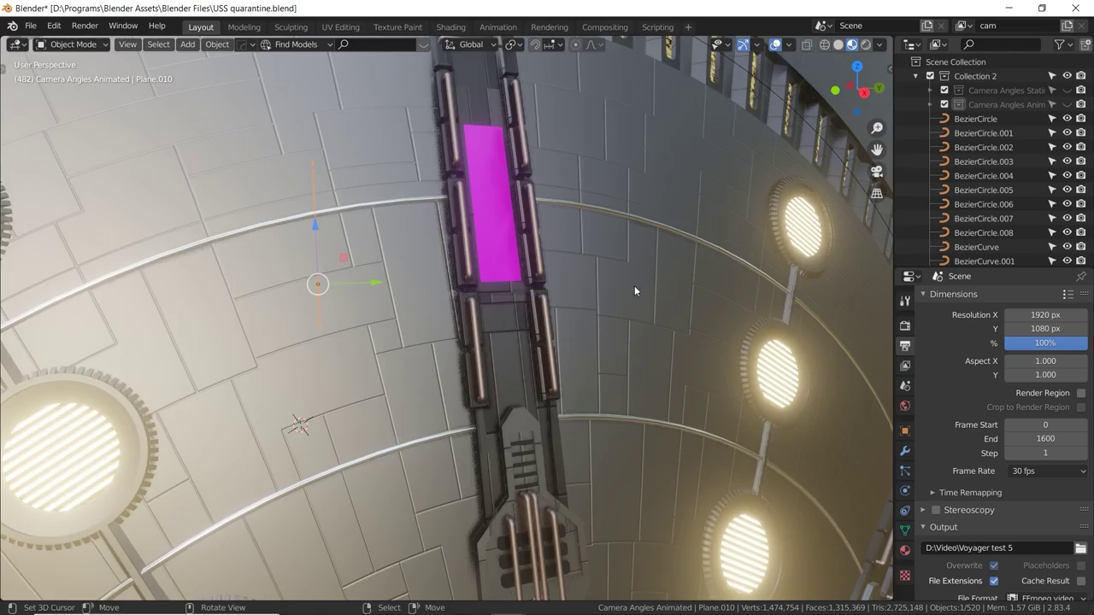
Inspect the panel texture, windows and lights on the front disc's outer face, with all objects deselected.
middle_click_drag(634, 290, 608, 324)
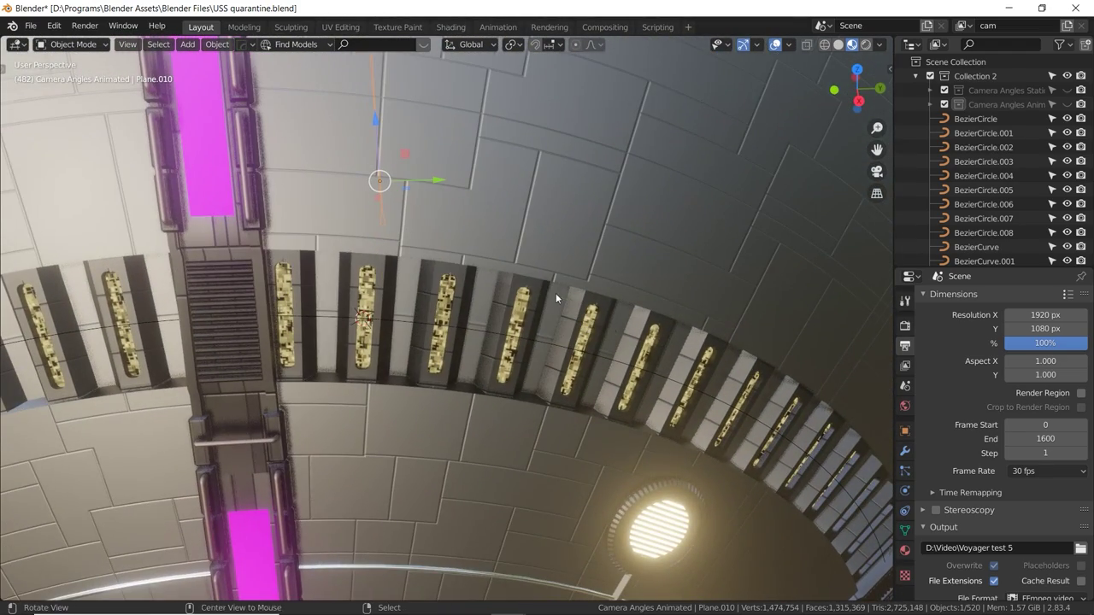
middle_click_drag(555, 293, 576, 268)
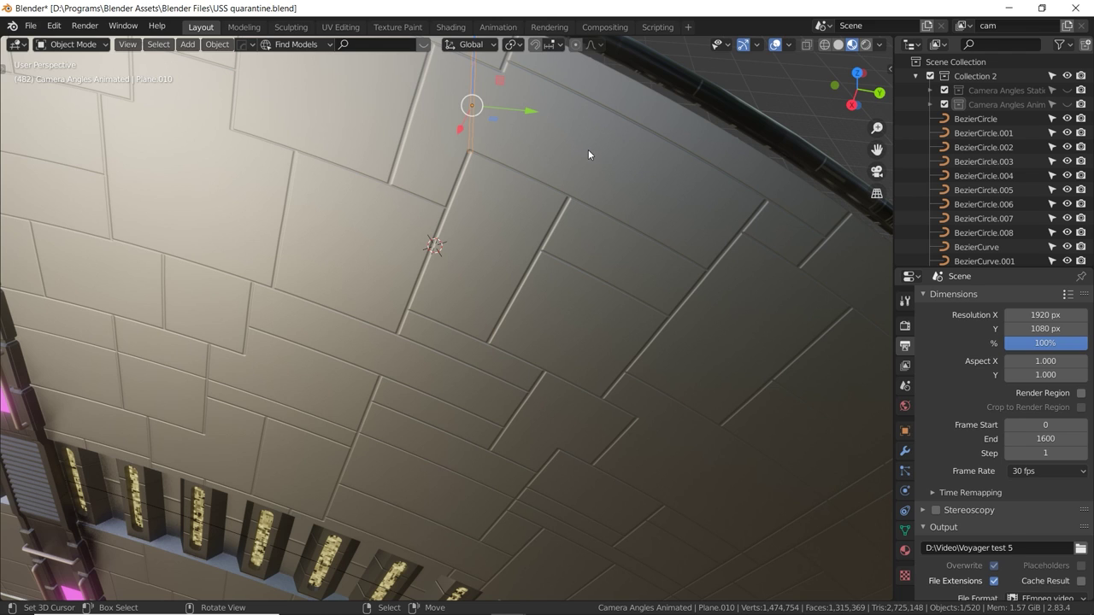
key("alt+a")
left_click_drag(345, 320, 373, 239, "alt")
middle_click_drag(373, 239, 381, 226)
scroll(381, 226, "down", 3)
scroll(381, 226, "down", 2)
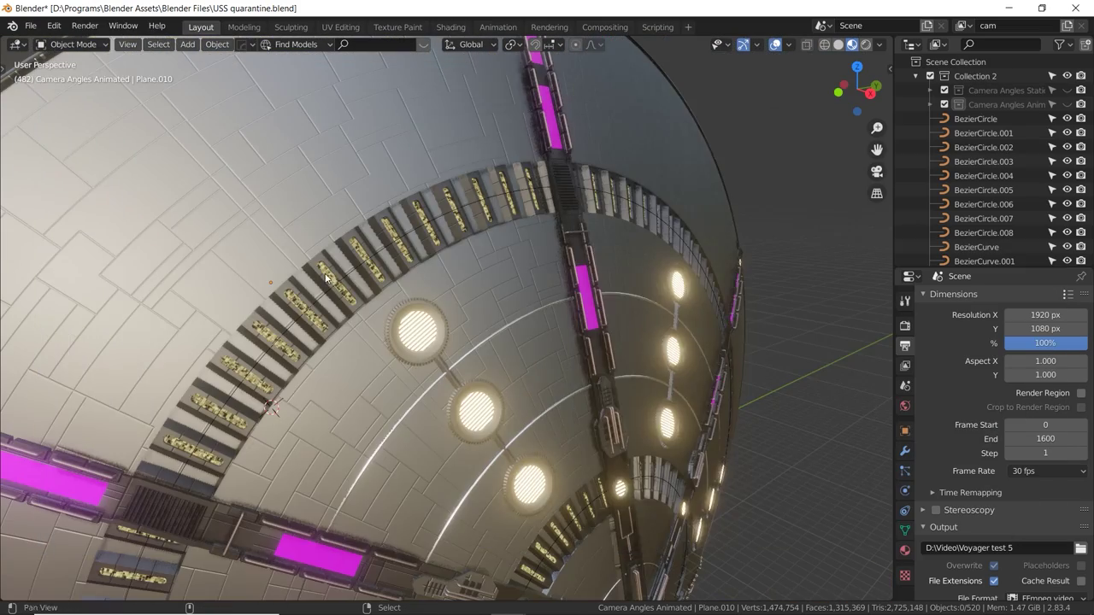
left_click_drag(327, 276, 430, 227, "alt+shift")
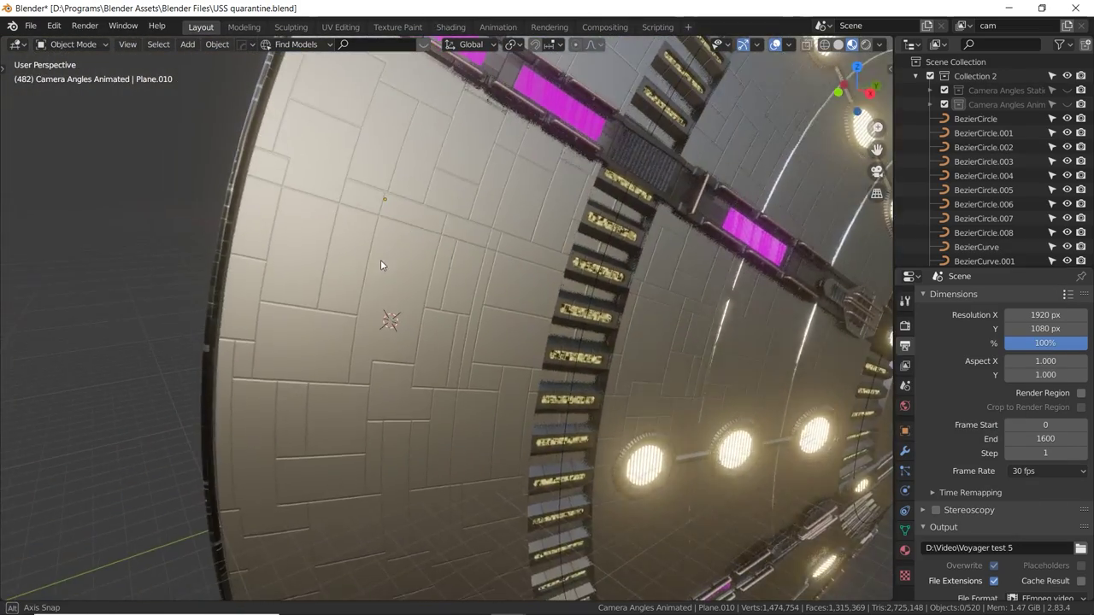
Inspect the hull plating from the twin rings back to the rear engine section.
left_click_drag(381, 261, 411, 275, "alt")
scroll(412, 274, "up", 3)
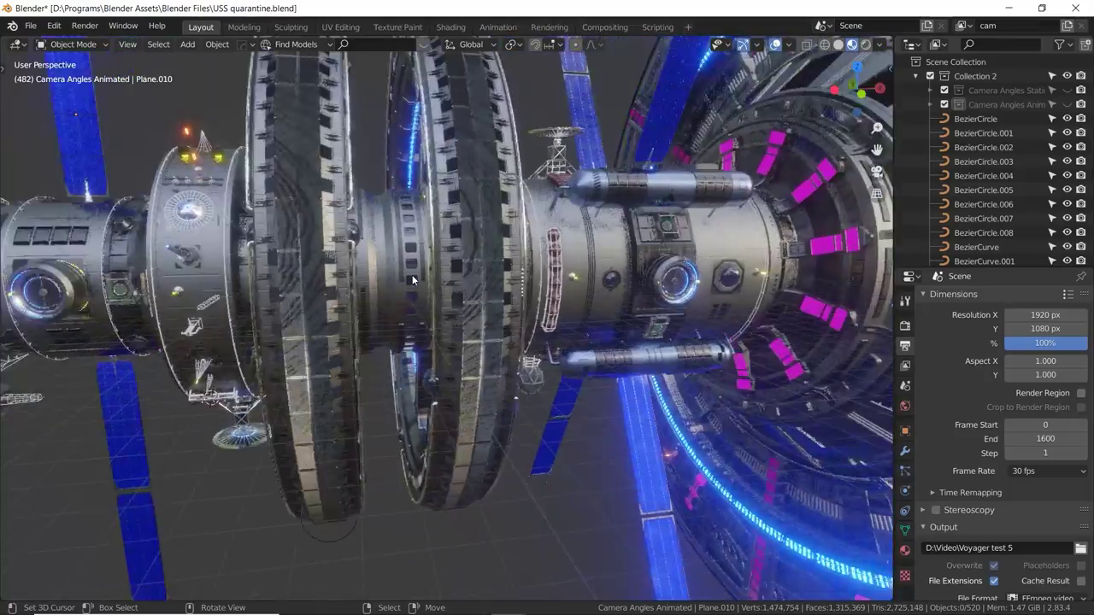
left_click_drag(190, 260, 258, 262, "alt+shift")
middle_click_drag(259, 262, 463, 284, "shift")
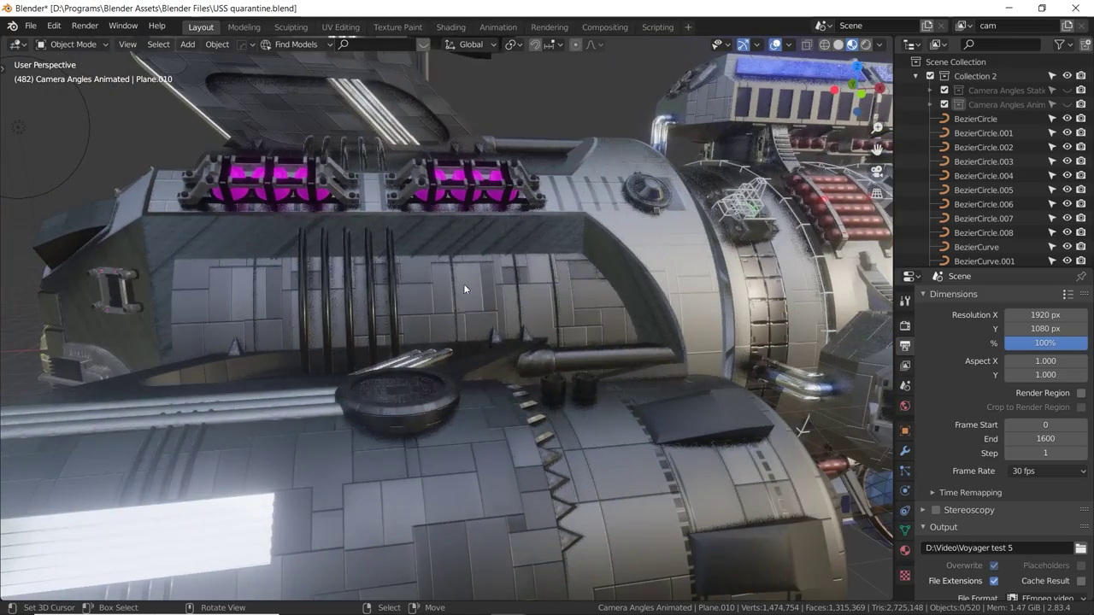
Inspect the plating along the ship's midsection and the magenta panels on both faces of the front disc.
middle_click_drag(341, 296, 538, 310)
middle_click_drag(254, 257, 408, 296)
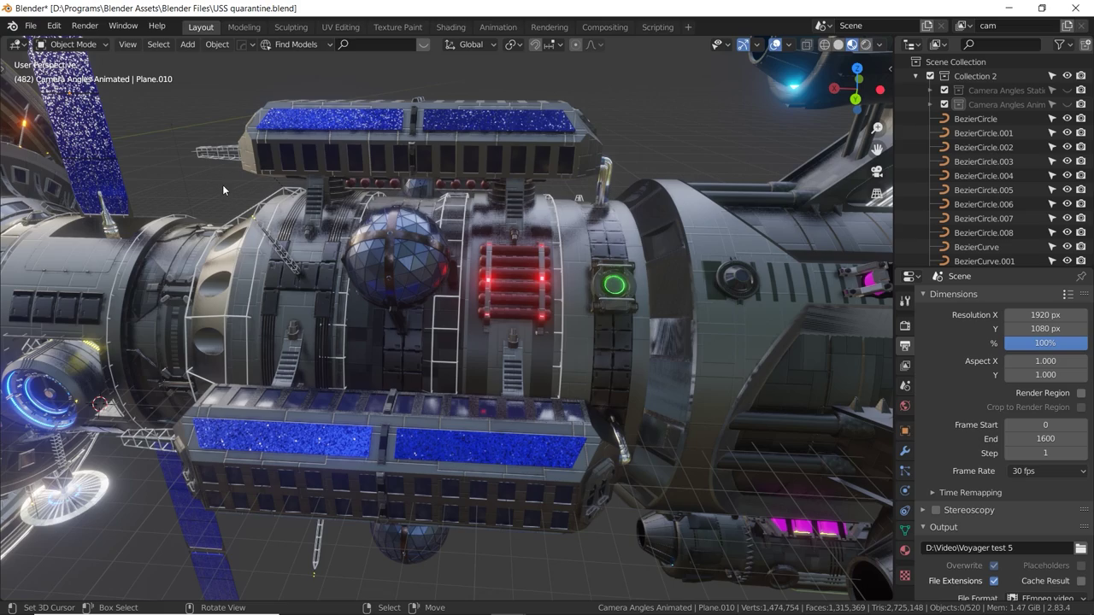
key("shift")
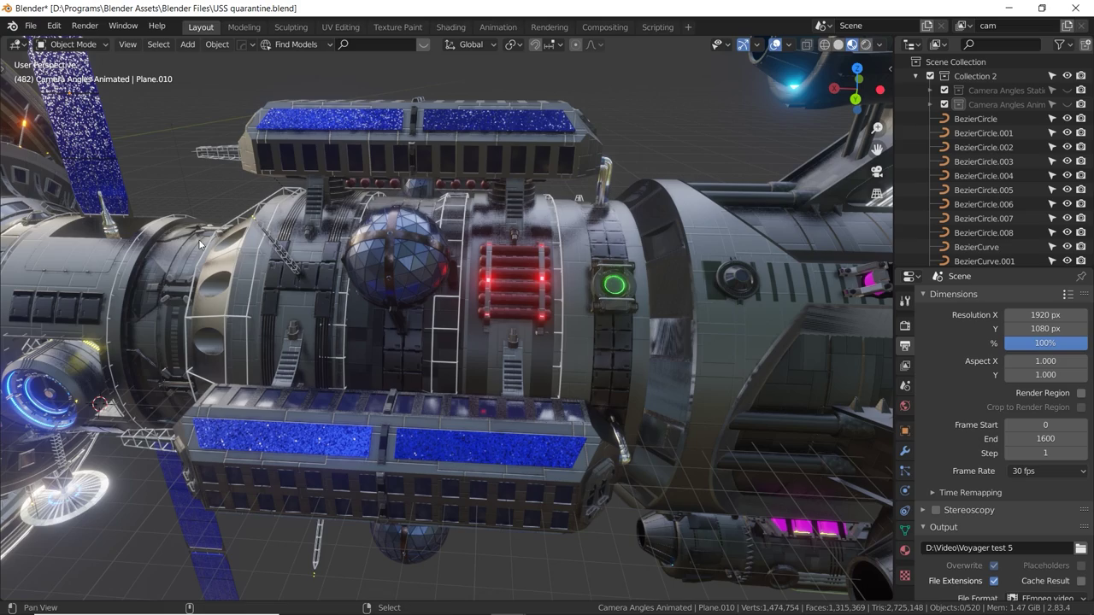
middle_click_drag(200, 245, 445, 267)
middle_click_drag(310, 266, 433, 236)
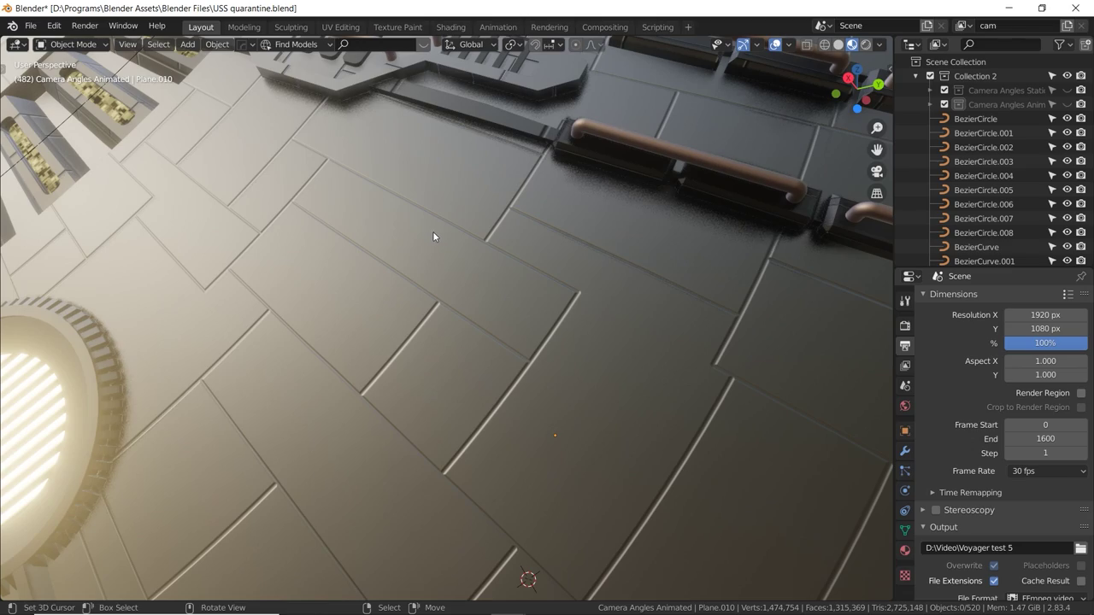
scroll(510, 226, "down", 3)
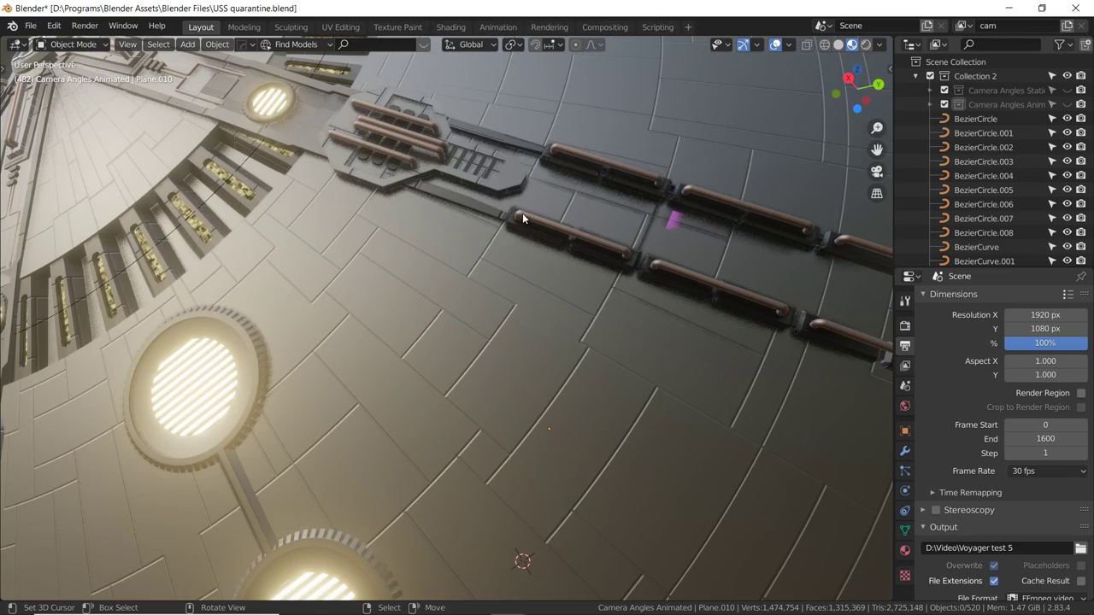
middle_click_drag(522, 213, 396, 313)
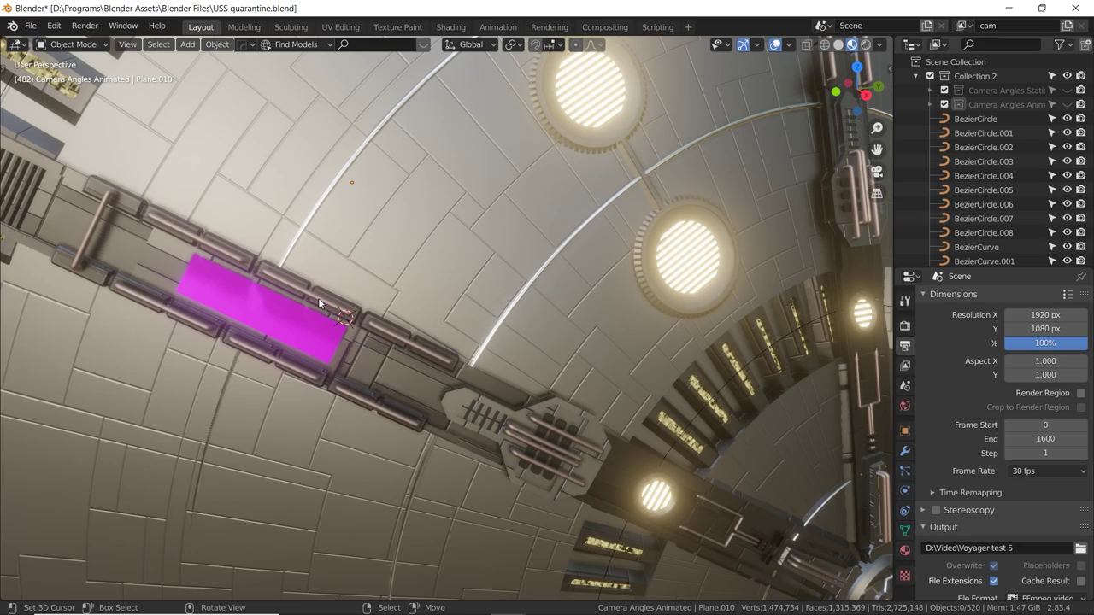
middle_click_drag(320, 288, 402, 312)
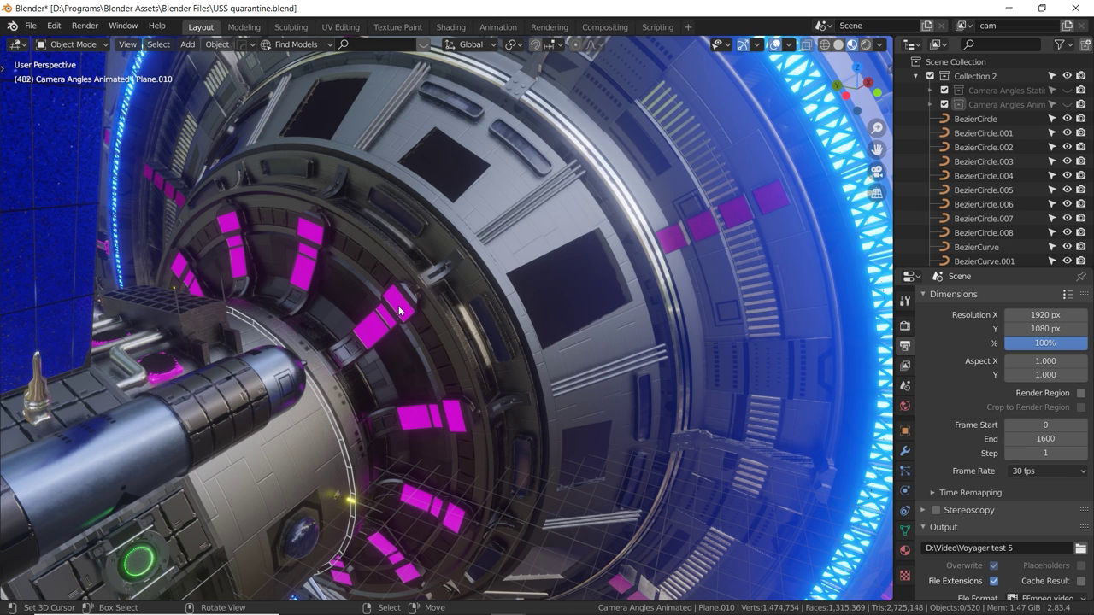
middle_click_drag(381, 296, 384, 311, "shift")
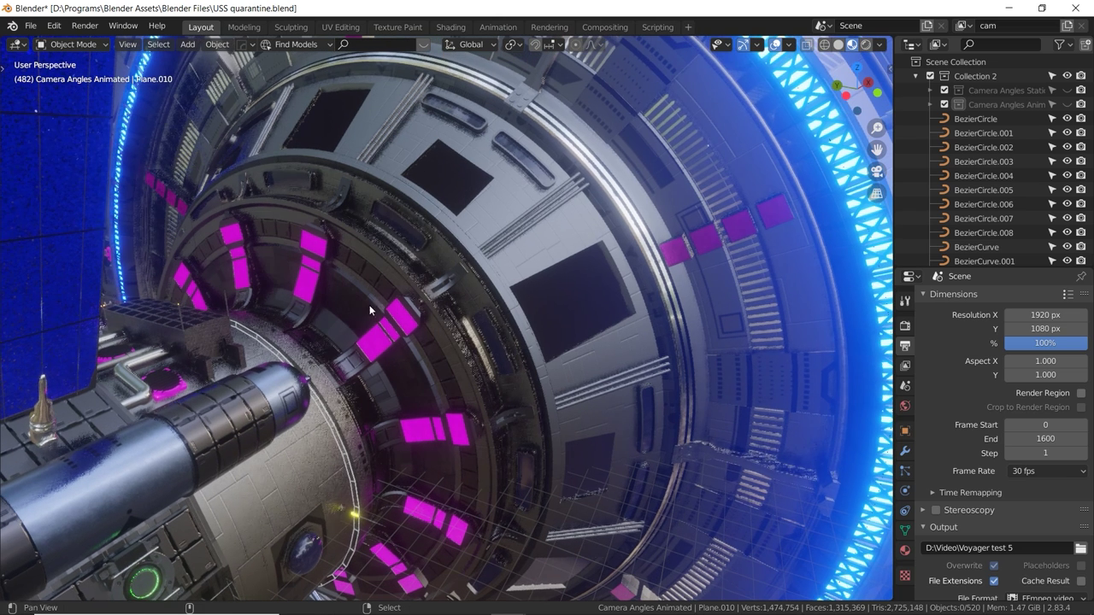
Browse the Textures and Blender Assets\Shaders\PBR folders with Find Missing Files, and close the browser without running the search.
left_click(30, 26)
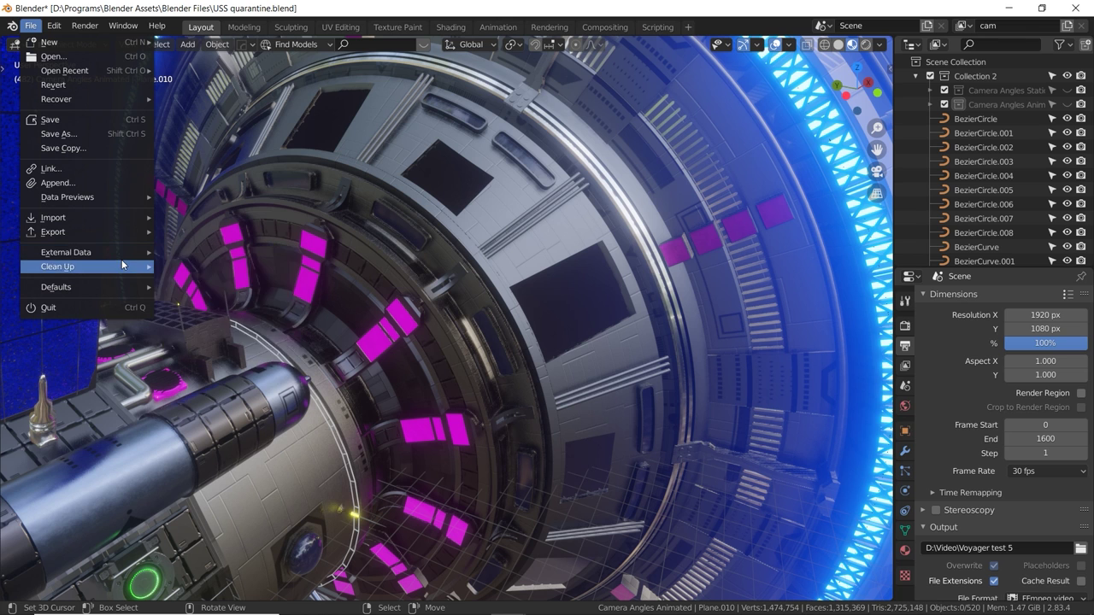
mouse_move(122, 259)
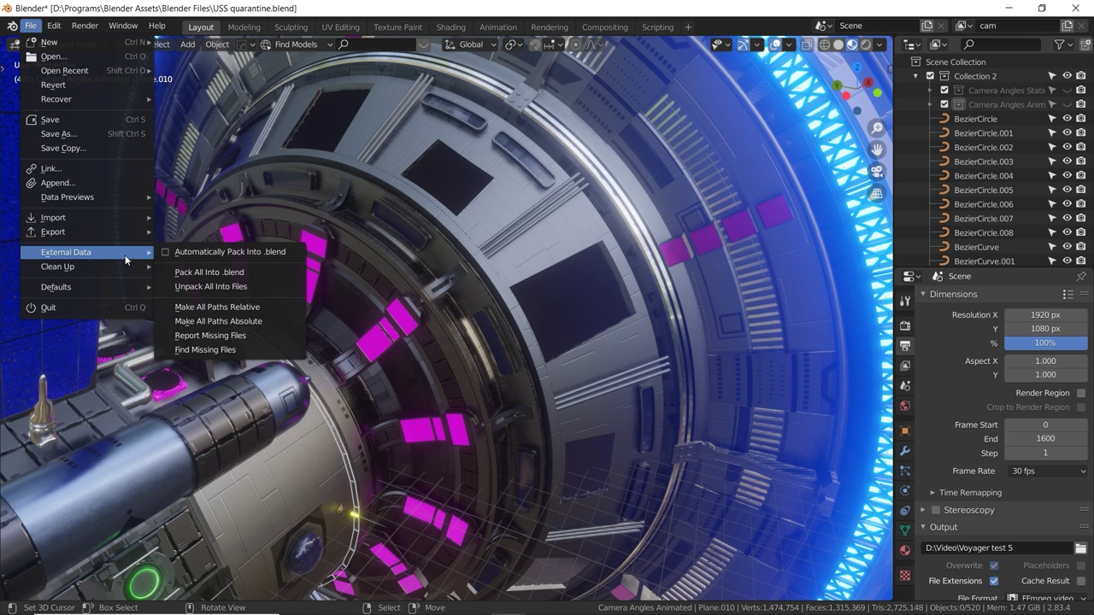
left_click(236, 350)
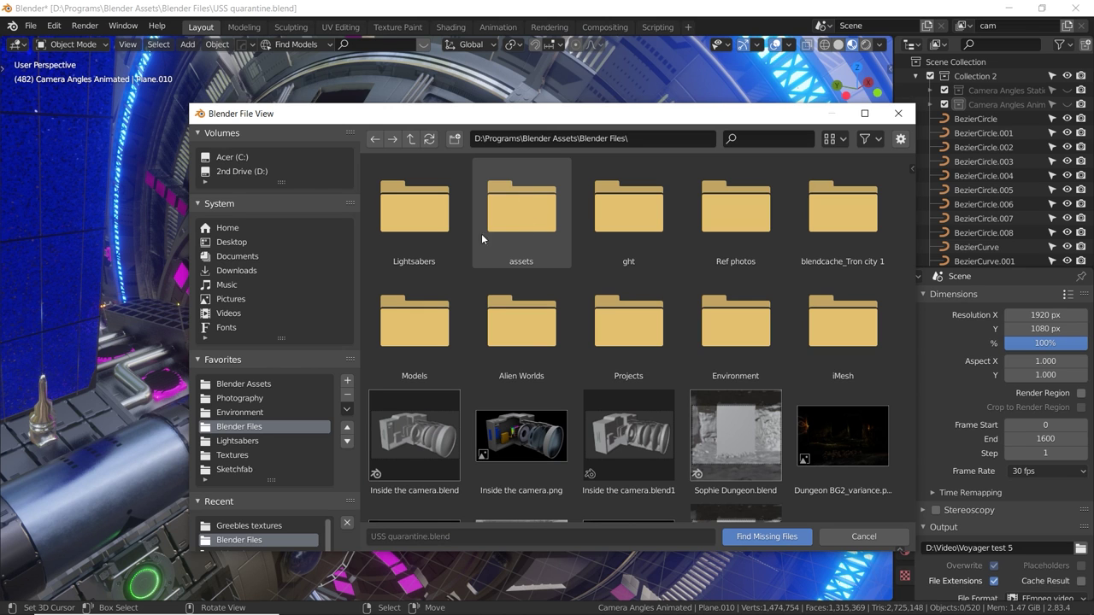
left_click(241, 457)
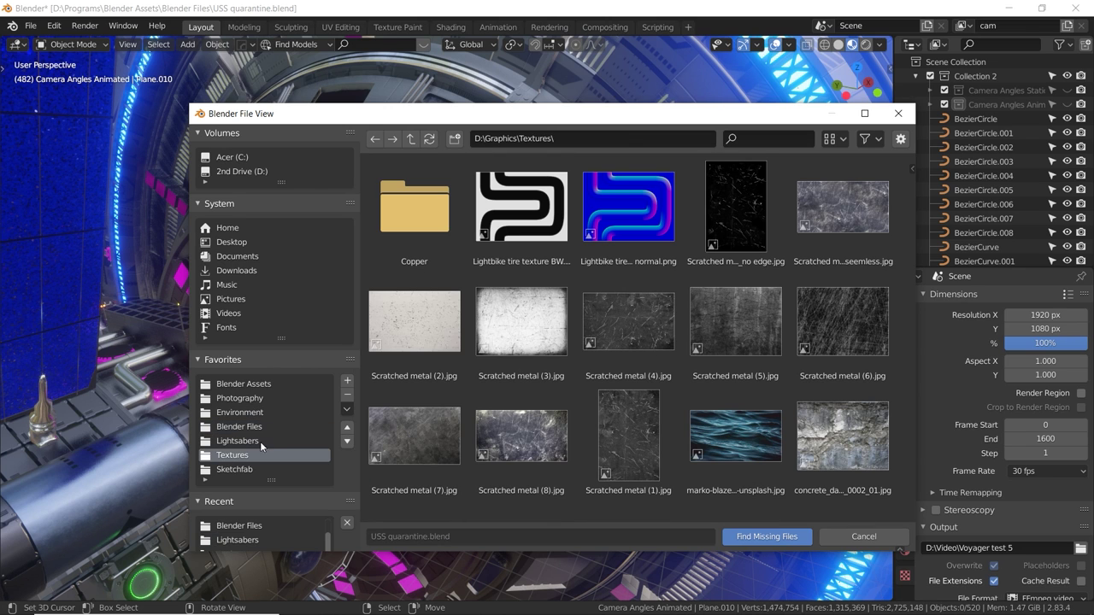
left_click(250, 386)
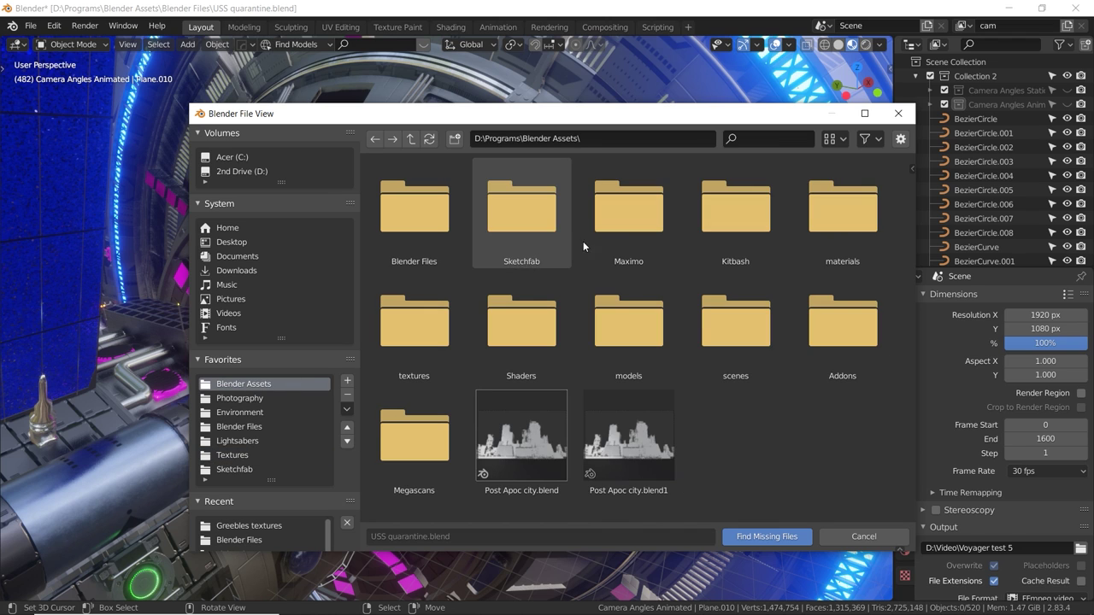
double_click(539, 342)
double_click(427, 229)
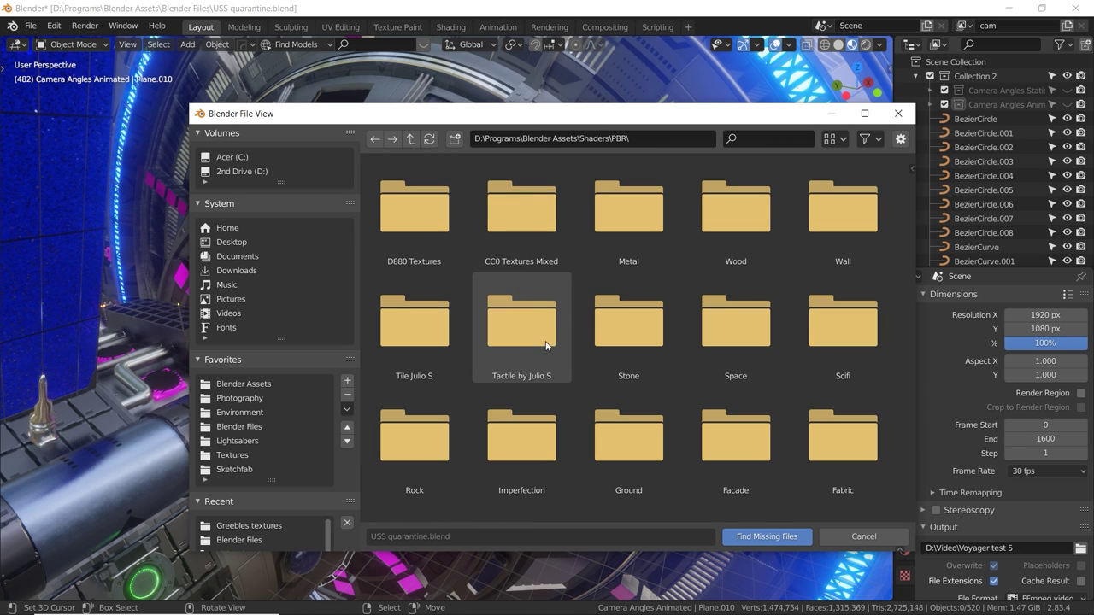
scroll(632, 342, "down", 2)
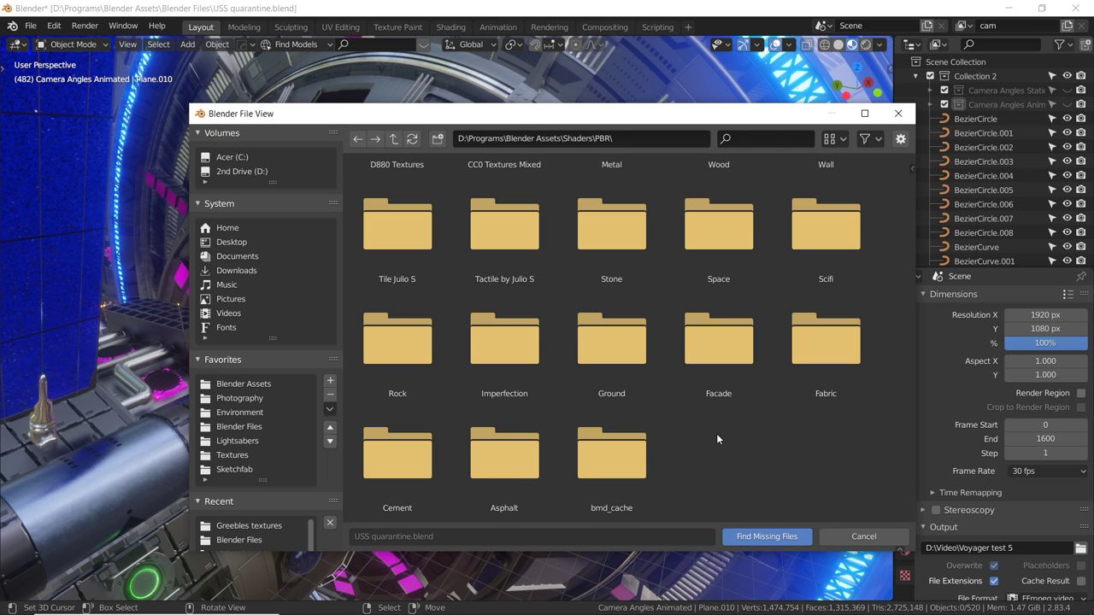
left_click(898, 116)
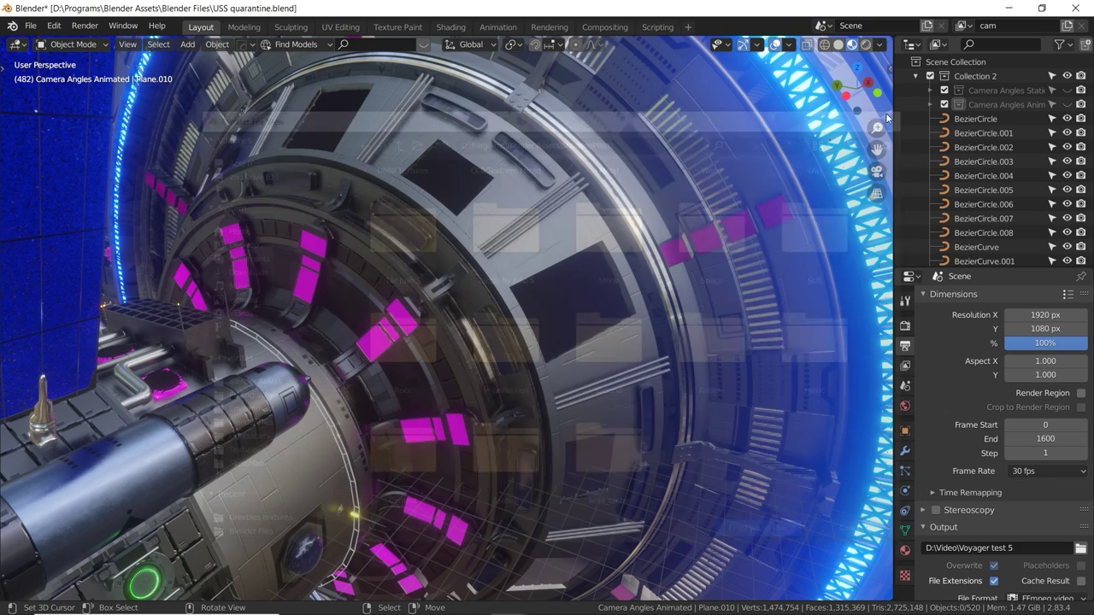
Split the viewport horizontally and turn the upper area into a Shader Editor with its node tree framed.
left_click_drag(887, 46, 888, 238)
left_click(19, 47)
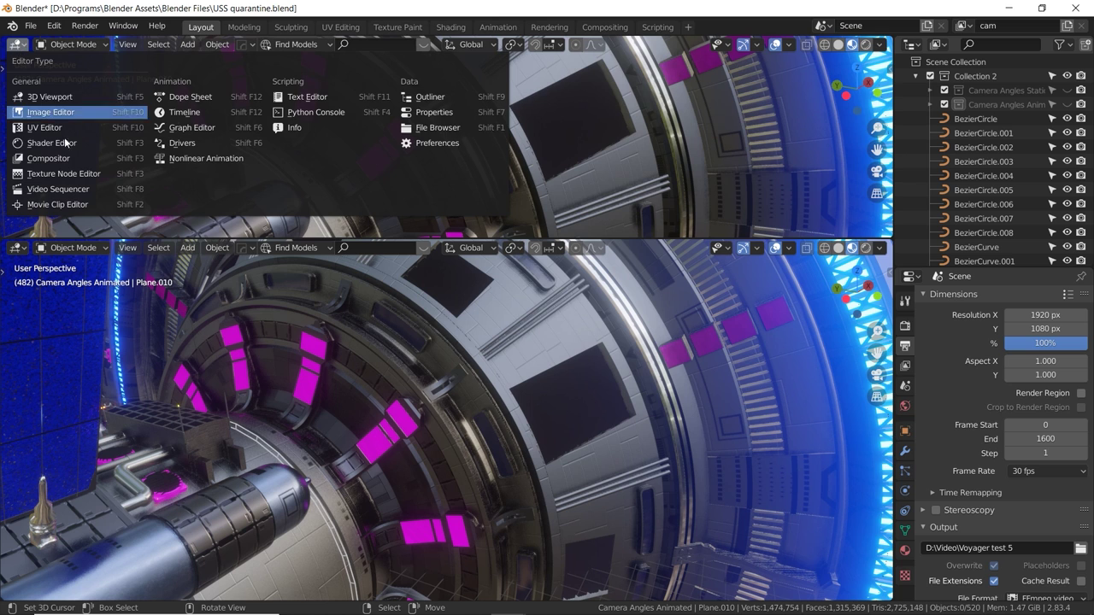
left_click(86, 144)
key("Home")
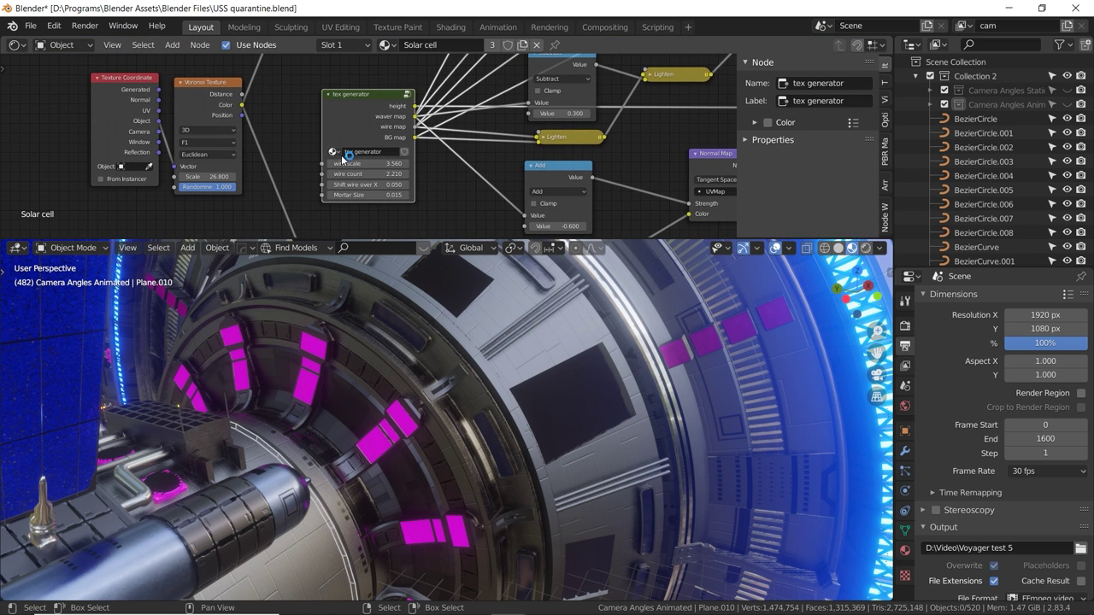
Select a curved strut with magenta panels inside the disc and show its Metal 3 material framed in the Shader Editor.
left_click(314, 366)
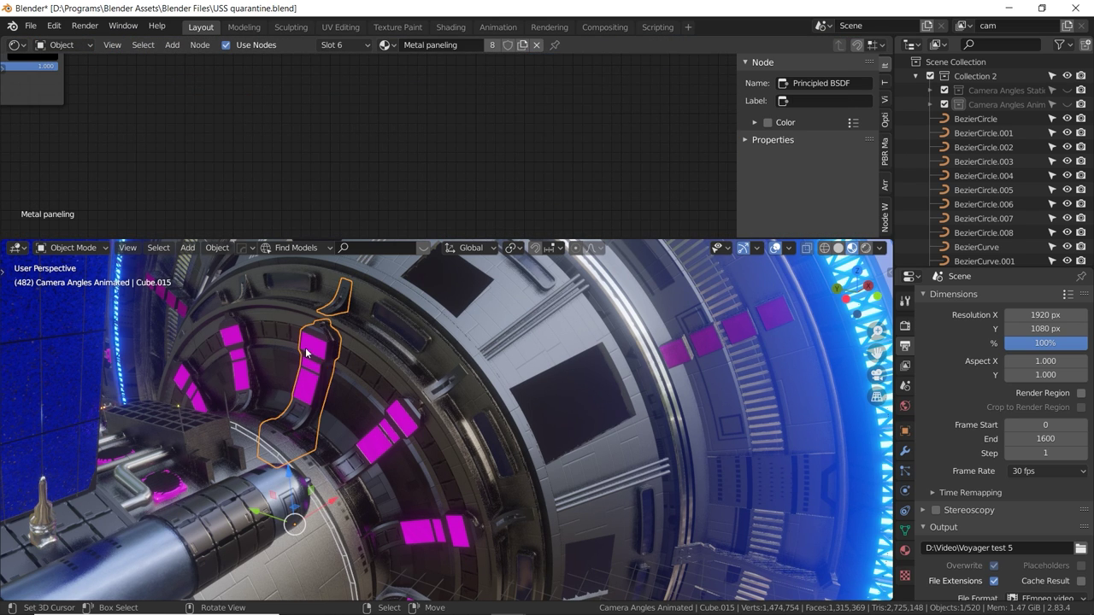
middle_click_drag(314, 366, 745, 411)
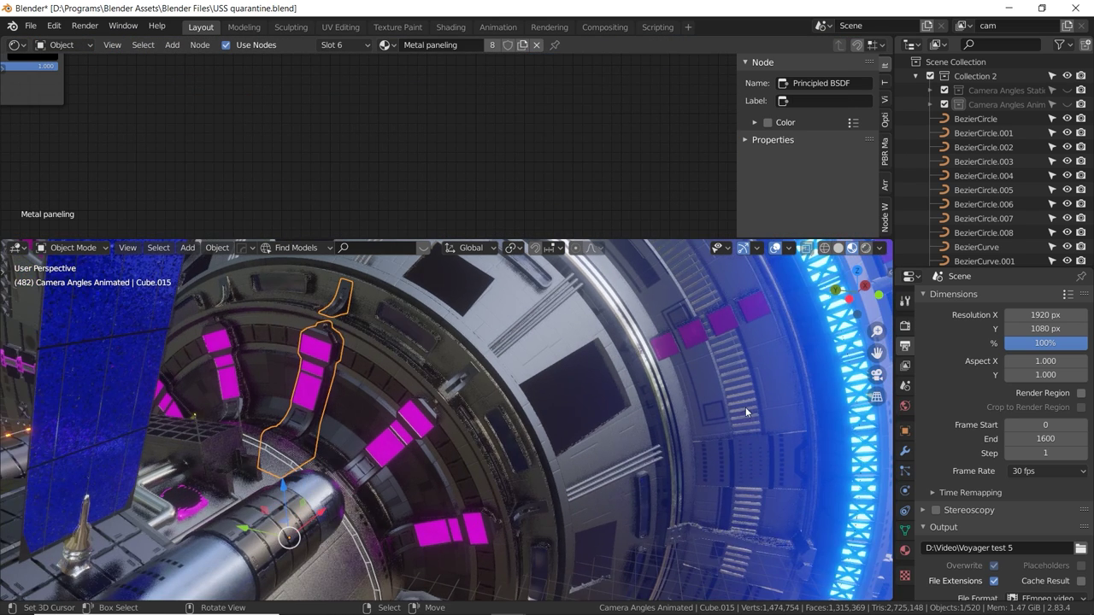
left_click(905, 550)
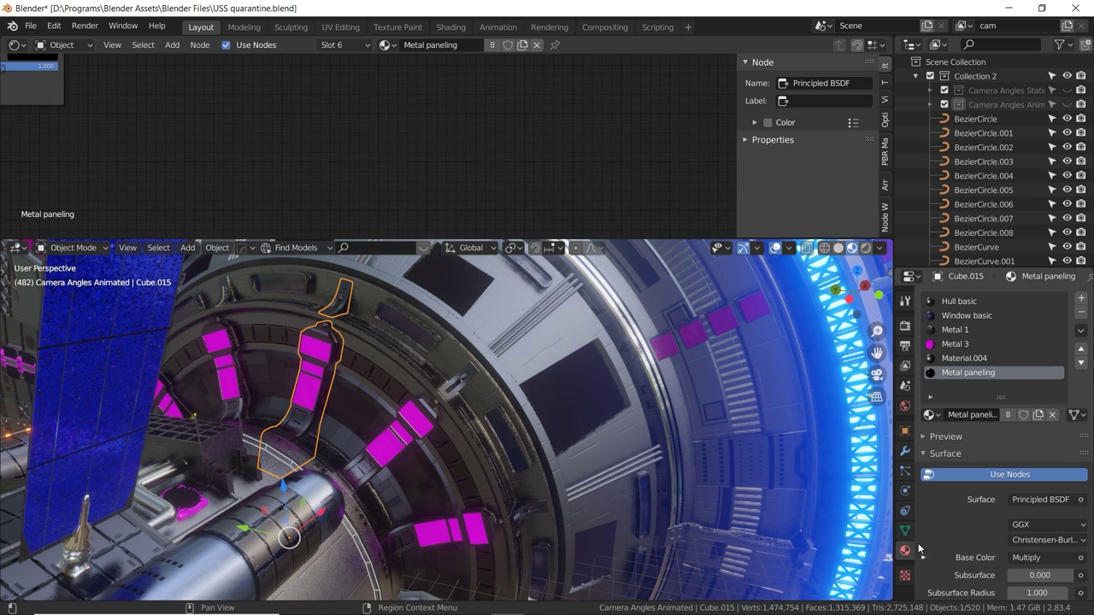
left_click(956, 345)
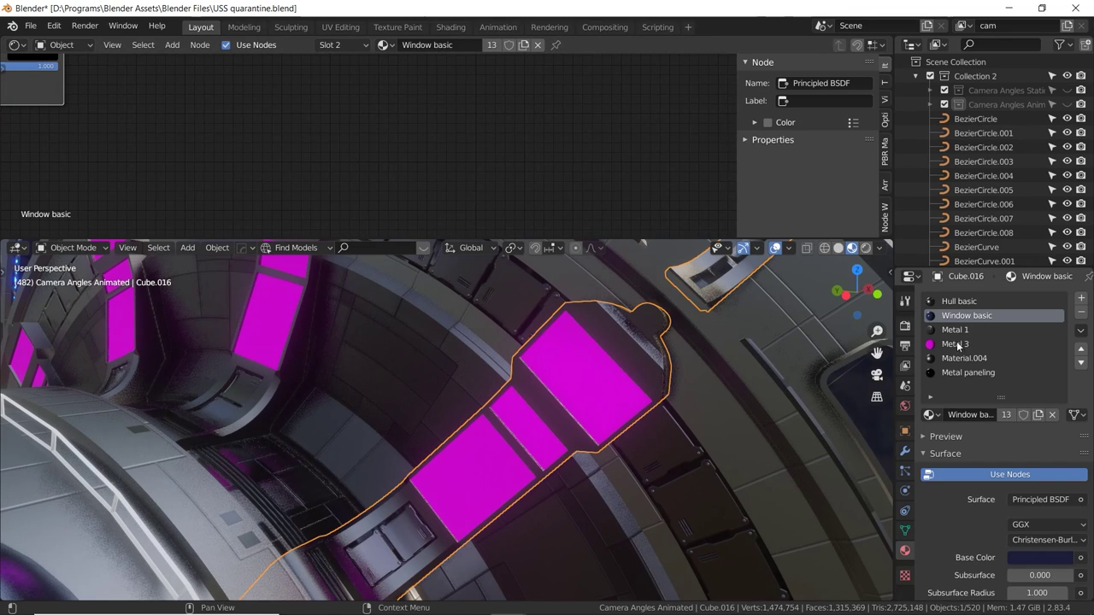
left_click(955, 343)
key("Home")
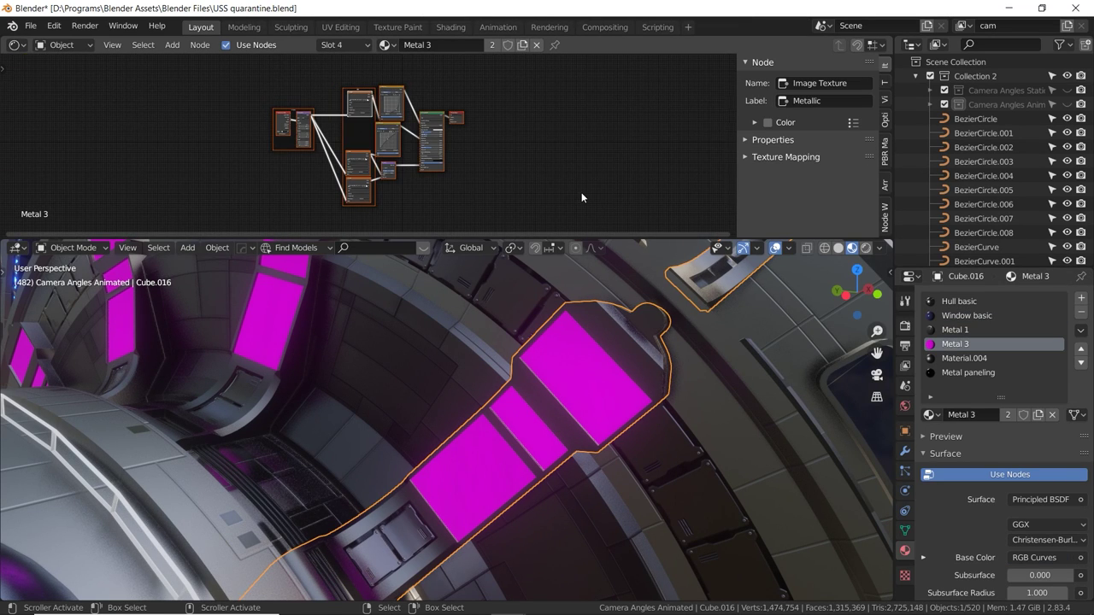
Examine the Metal 3 node tree, from its Metallic image textures through the RGB Curves and Bump nodes to the Principled BSDF.
scroll(489, 177, "up", 4)
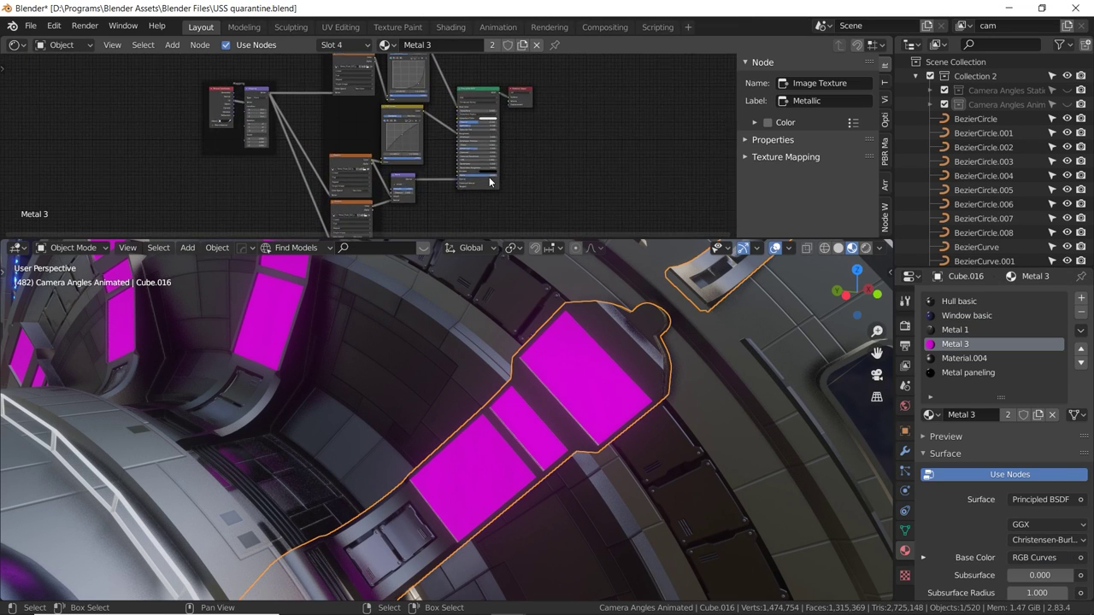
middle_click_drag(399, 80, 442, 145)
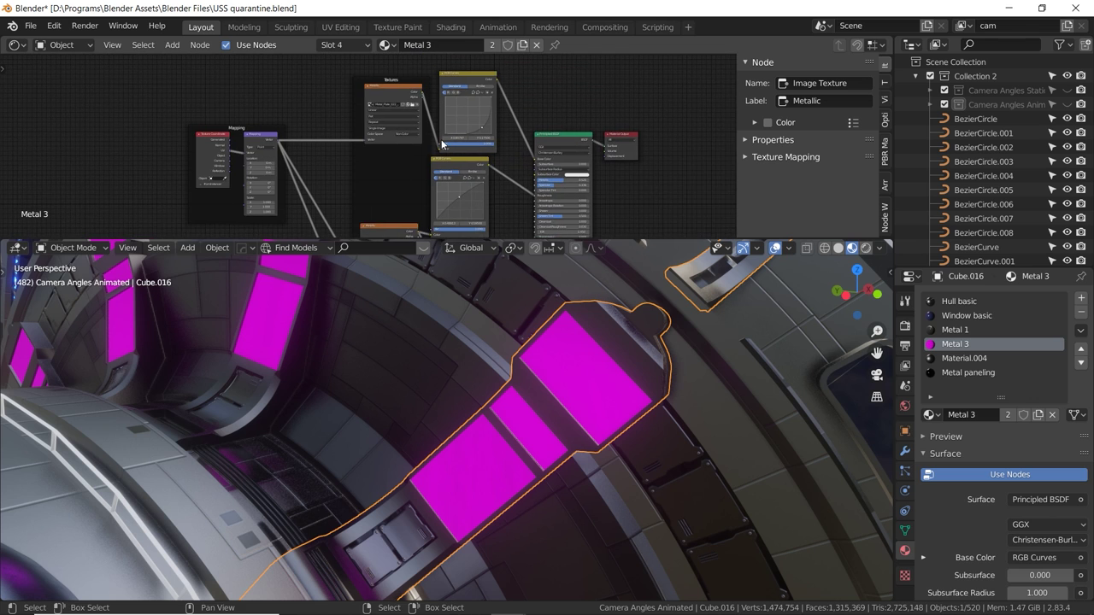
scroll(441, 145, "up", 6)
scroll(442, 145, "up", 1)
left_click_drag(547, 203, 522, 246, "alt")
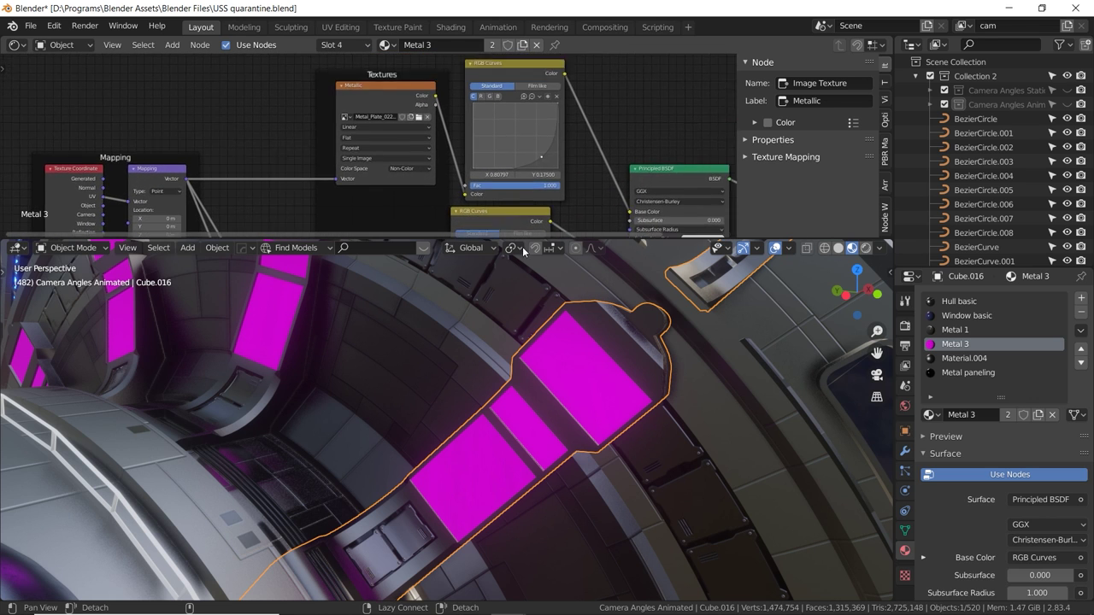
left_click(415, 166)
left_click_drag(490, 184, 481, 70, "alt")
left_click_drag(436, 197, 447, 169, "alt")
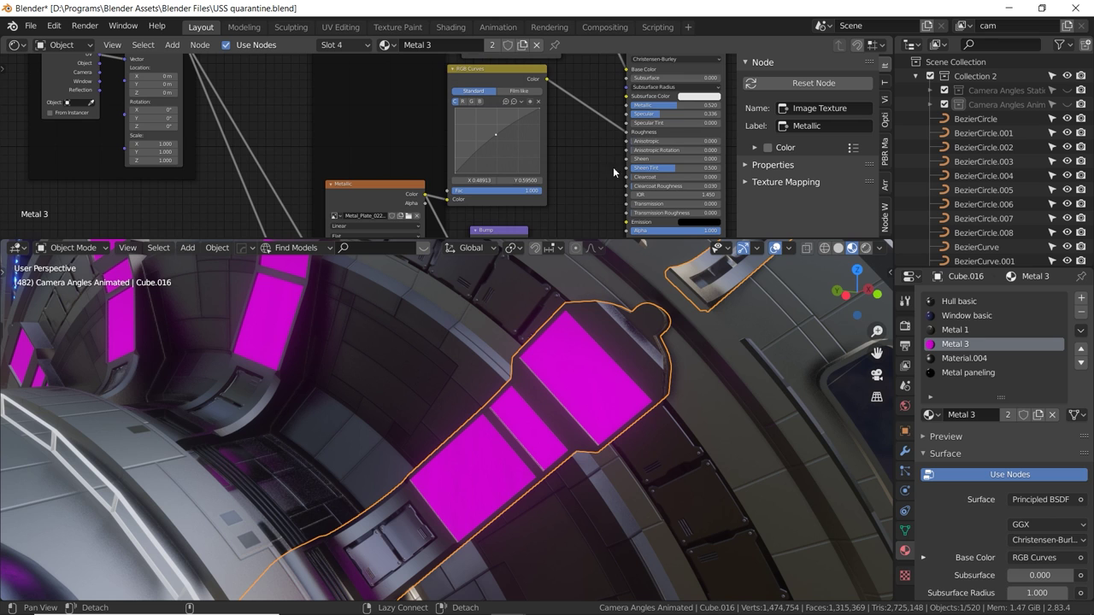
left_click_drag(583, 167, 590, 71, "alt")
left_click(419, 171)
left_click_drag(418, 171, 454, 76, "alt")
left_click(434, 130)
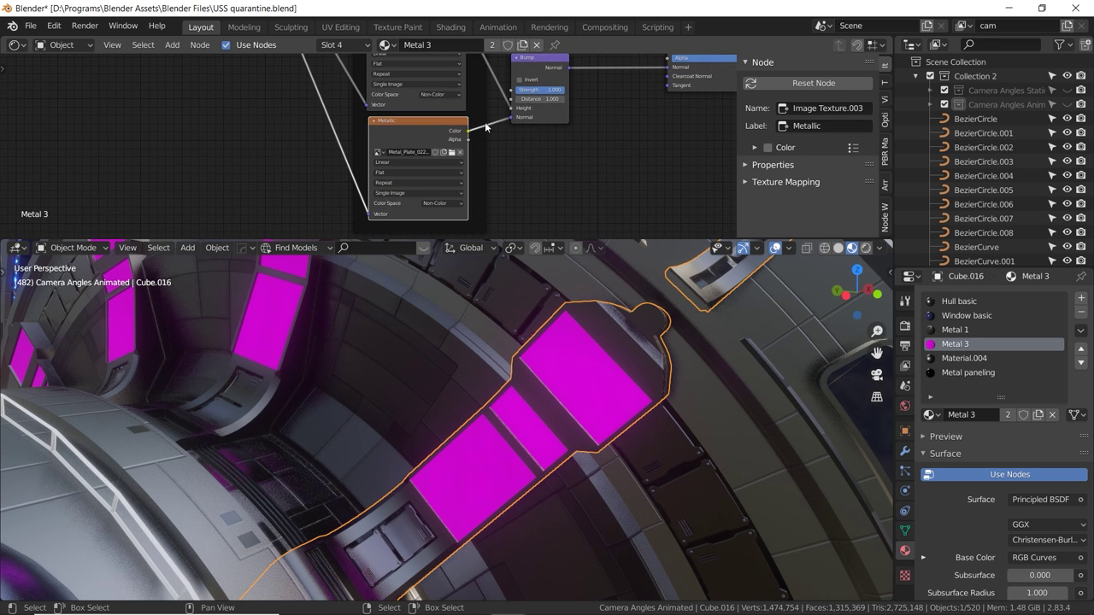
left_click_drag(381, 125, 399, 221, "alt")
left_click_drag(398, 133, 402, 221, "alt")
left_click_drag(402, 113, 408, 201, "alt")
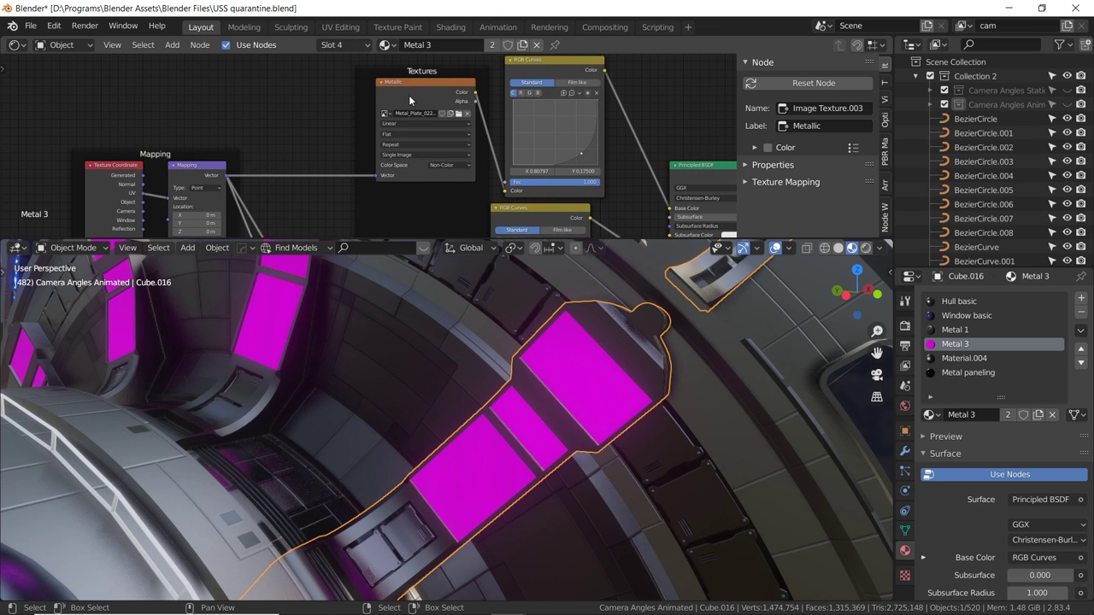
Select the uppermost Metallic image texture node, expand its properties and widen the sidebar until the full image file path is readable.
left_click(413, 96)
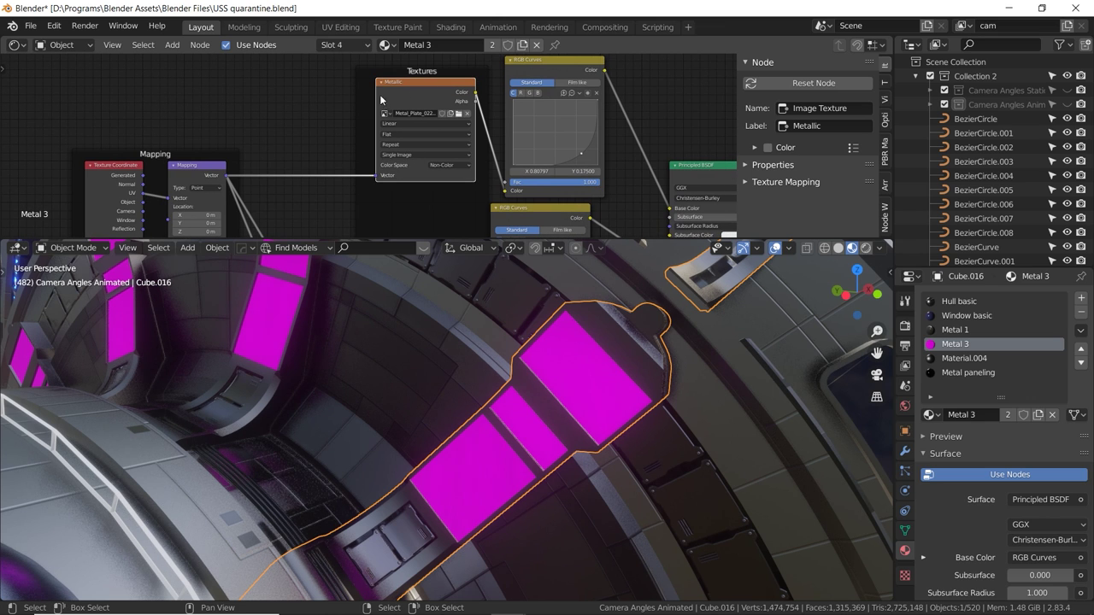
key("n")
key("n")
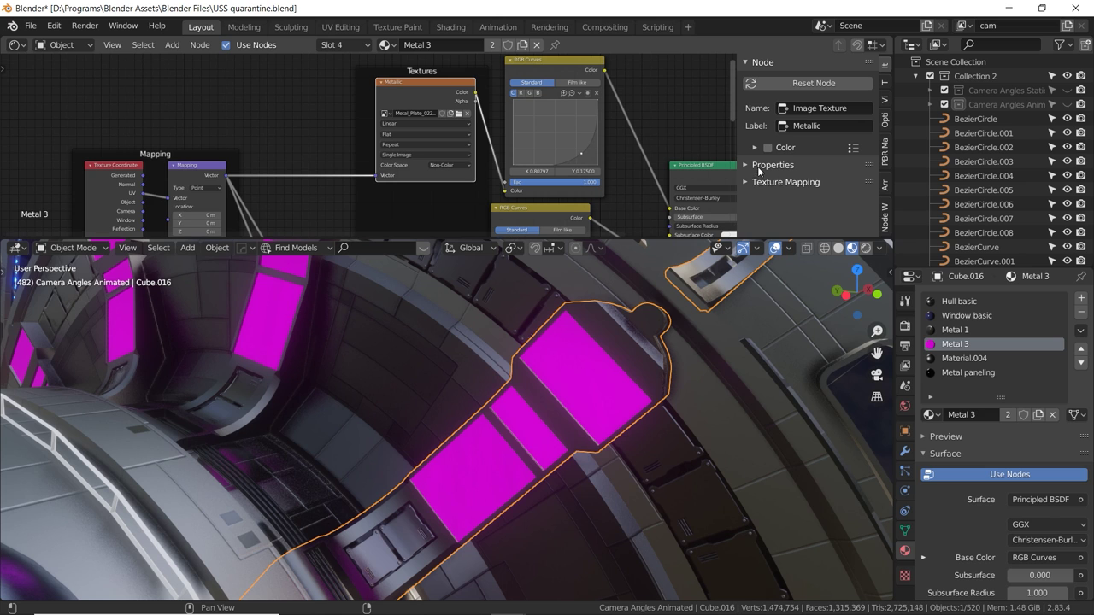
left_click(758, 166)
scroll(756, 171, "down", 1)
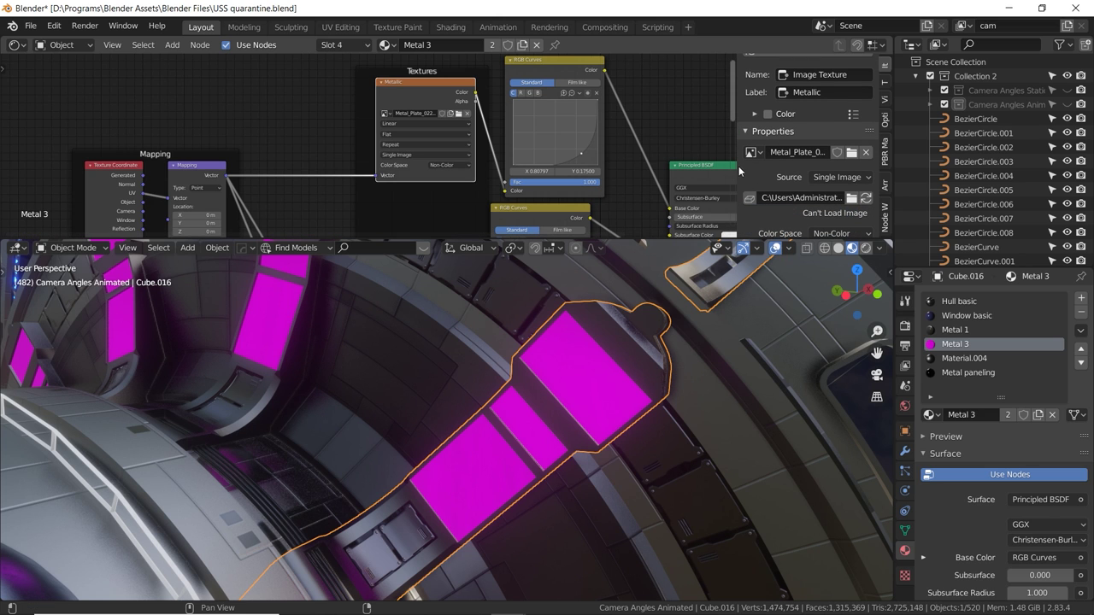
left_click_drag(740, 171, 391, 177)
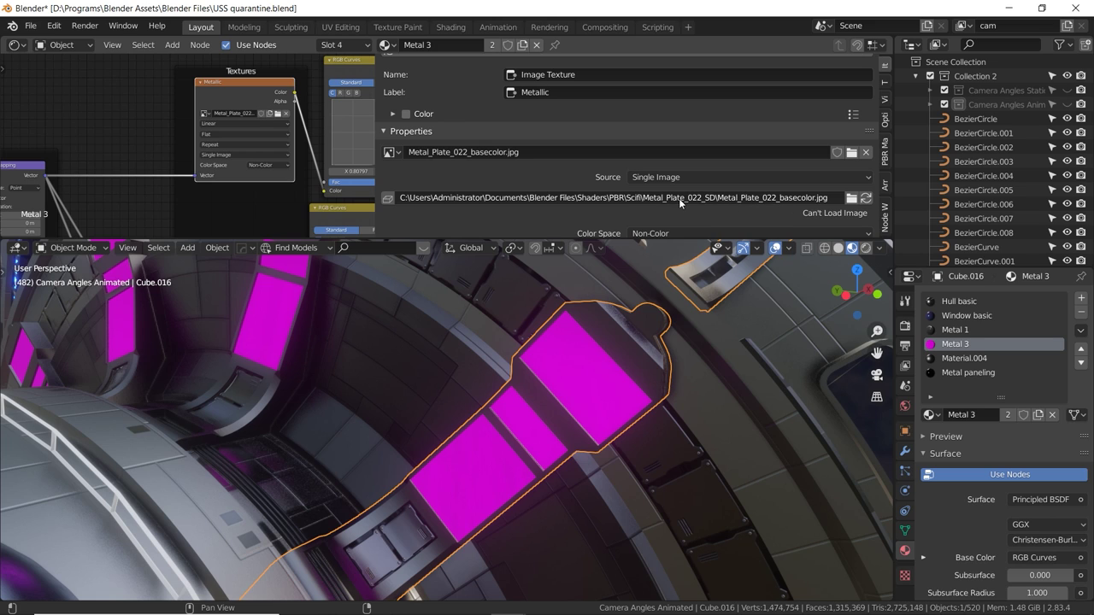
Highlight the file name Metal_Plate_022_basecolor.jpg within the image path and leave the path unedited.
left_click(827, 200)
left_click(719, 197)
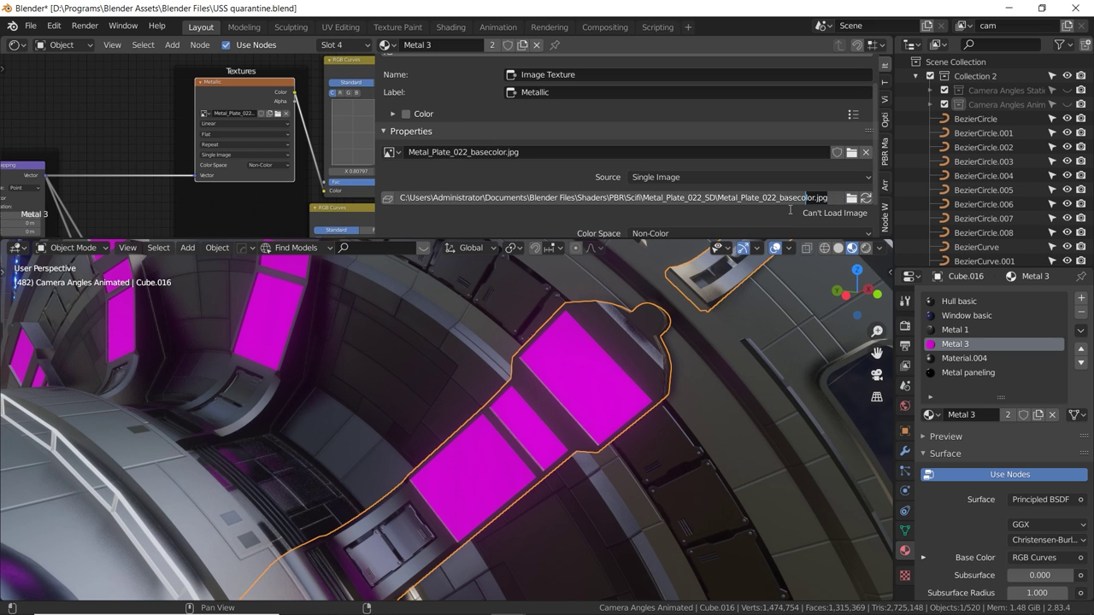
left_click_drag(726, 214, 723, 214)
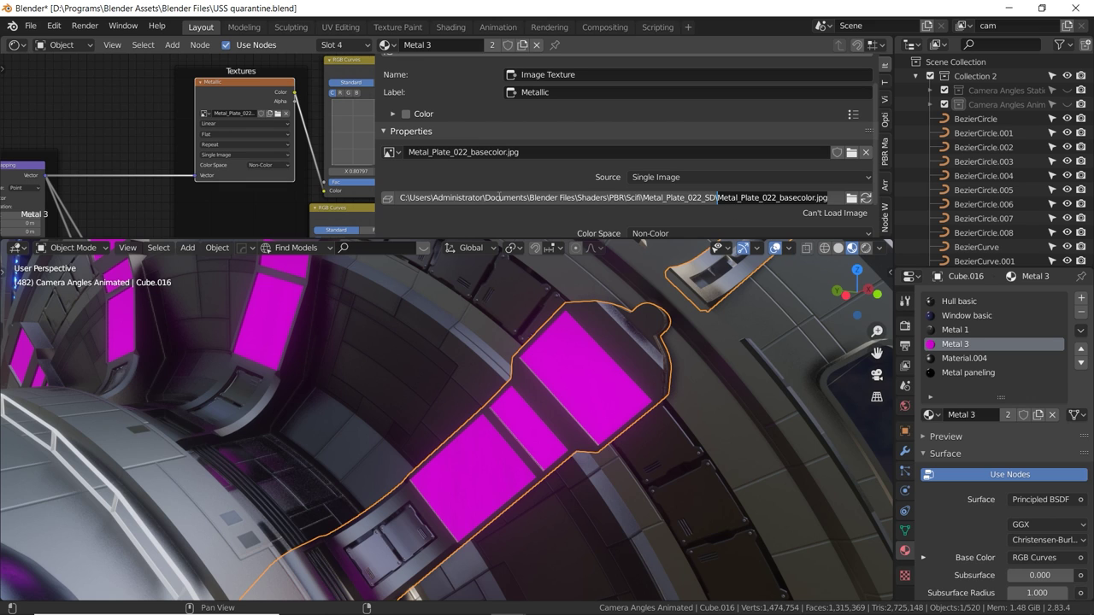
key("Return")
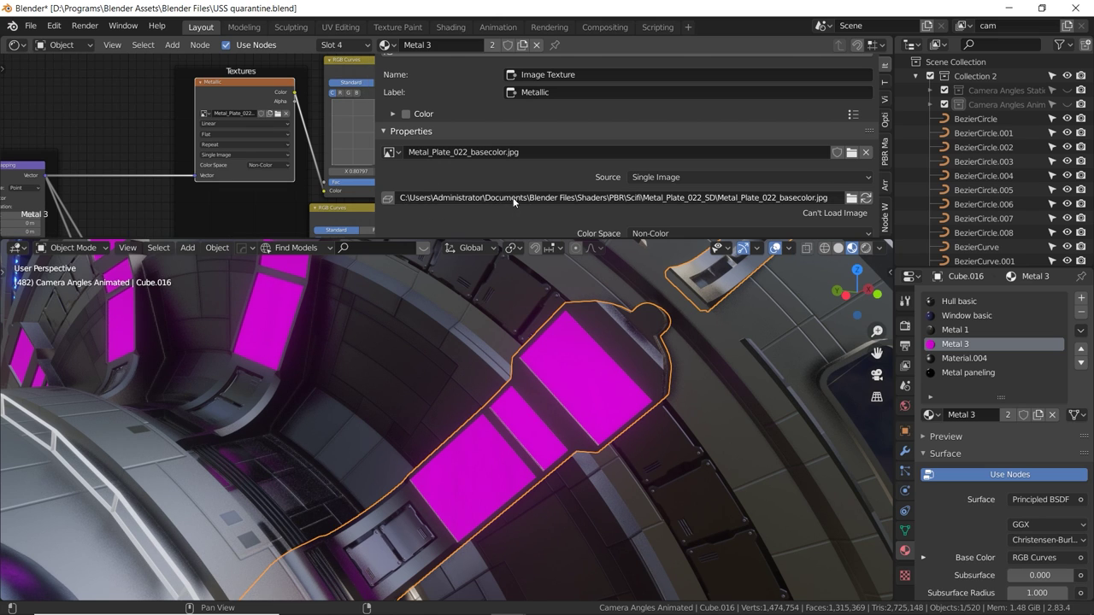
Open the file browser for the uppermost Metallic texture node's image and go to D:\Programs\Blender Assets\Shaders\PBR\Scifi.
middle_click_drag(264, 91, 243, 102)
left_click(258, 125)
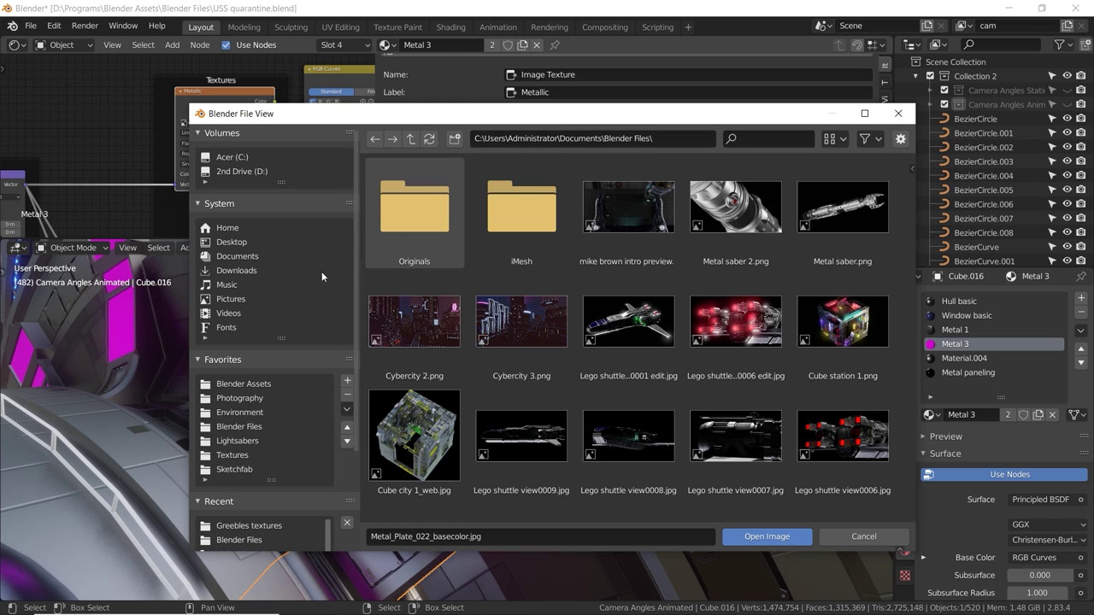
left_click(257, 382)
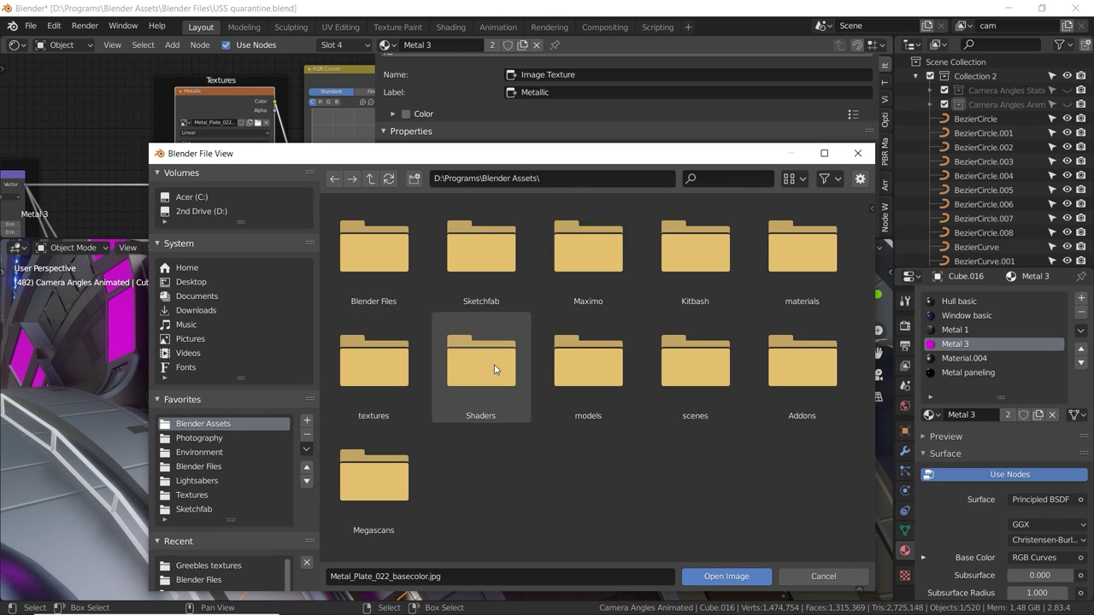
double_click(495, 368)
double_click(384, 253)
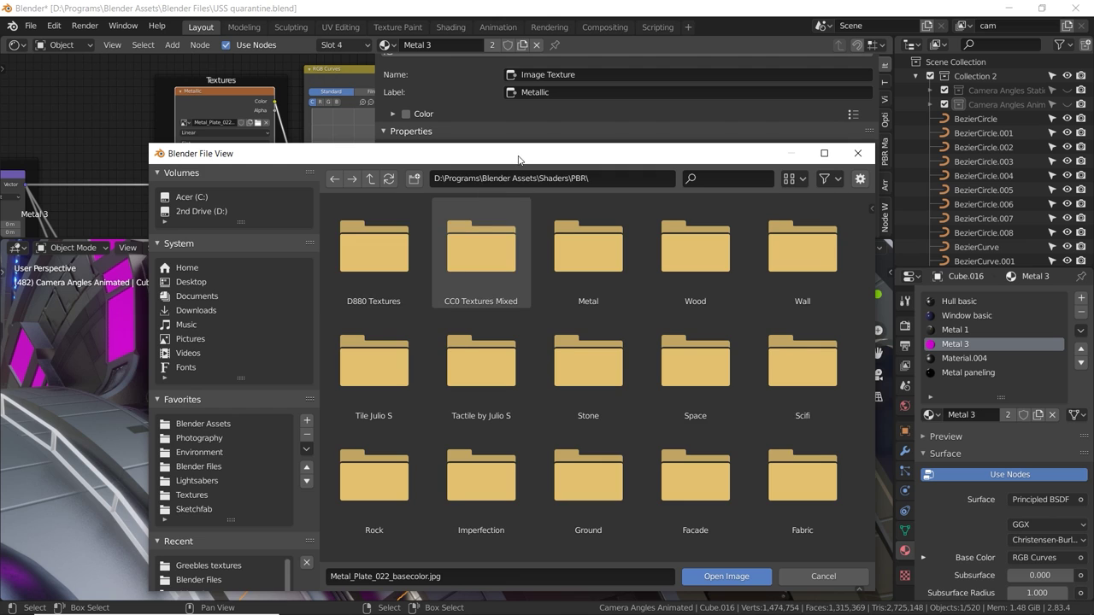
left_click_drag(518, 162, 483, 327)
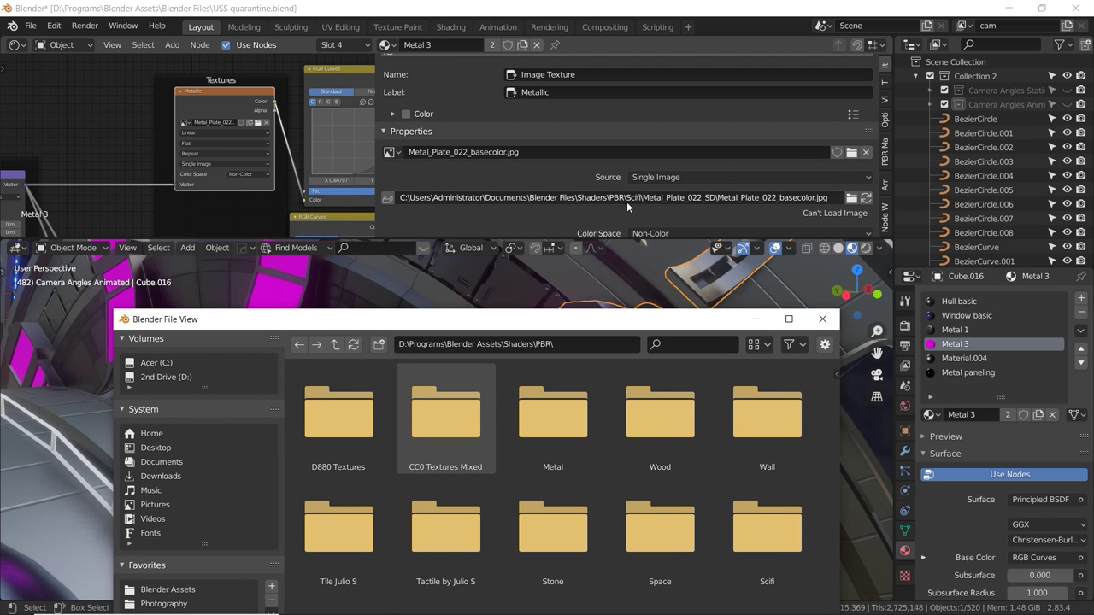
left_click_drag(611, 321, 547, 241)
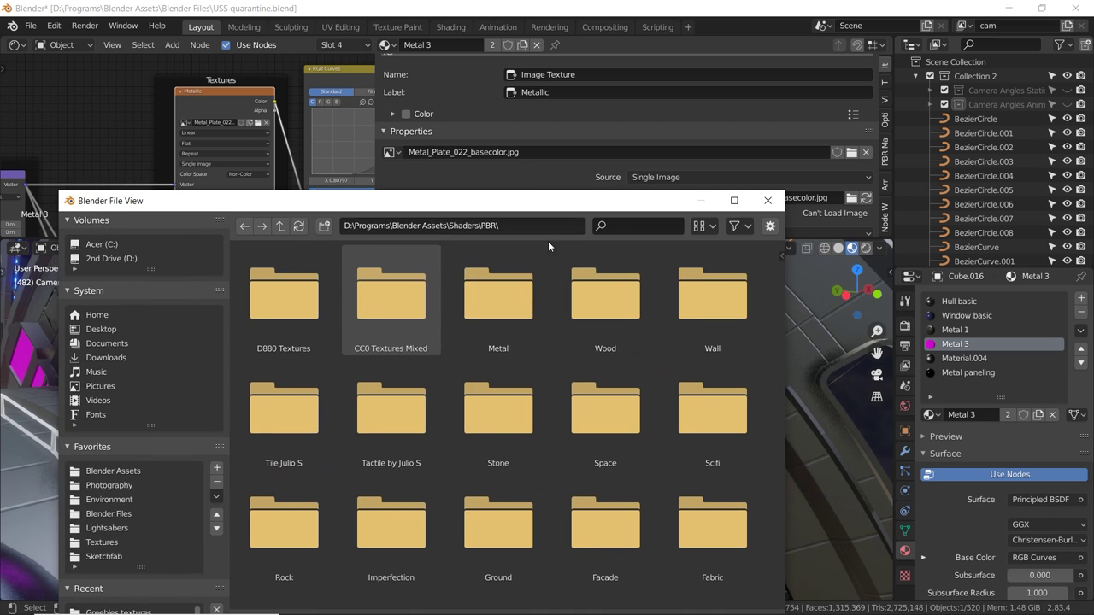
double_click(692, 402)
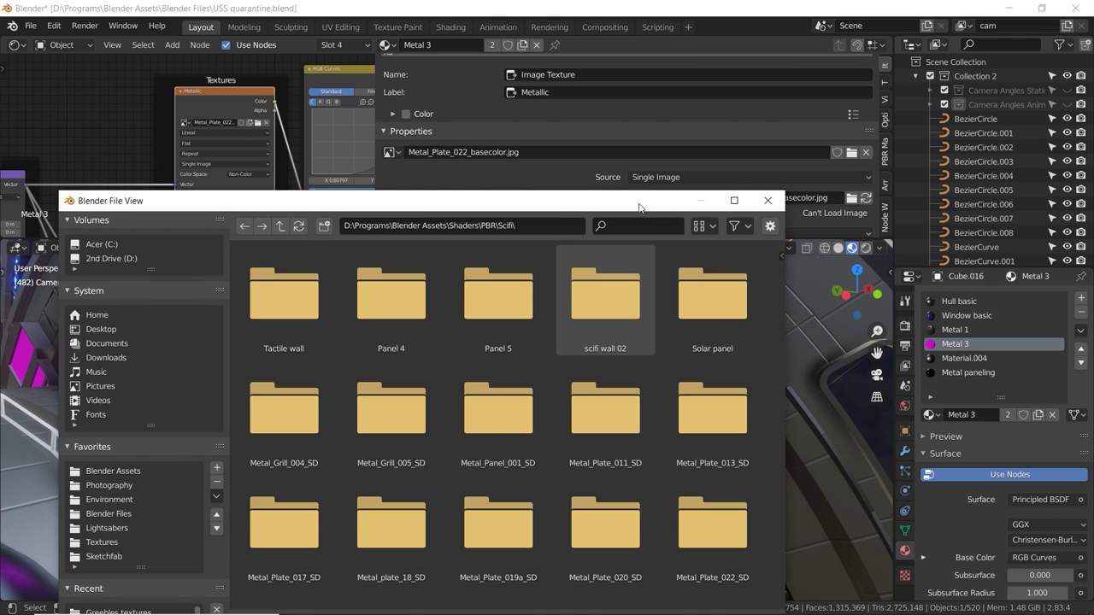
Locate the Metal_Plate_022_SD folder among the Scifi texture folders and open it.
left_click_drag(639, 204, 651, 258)
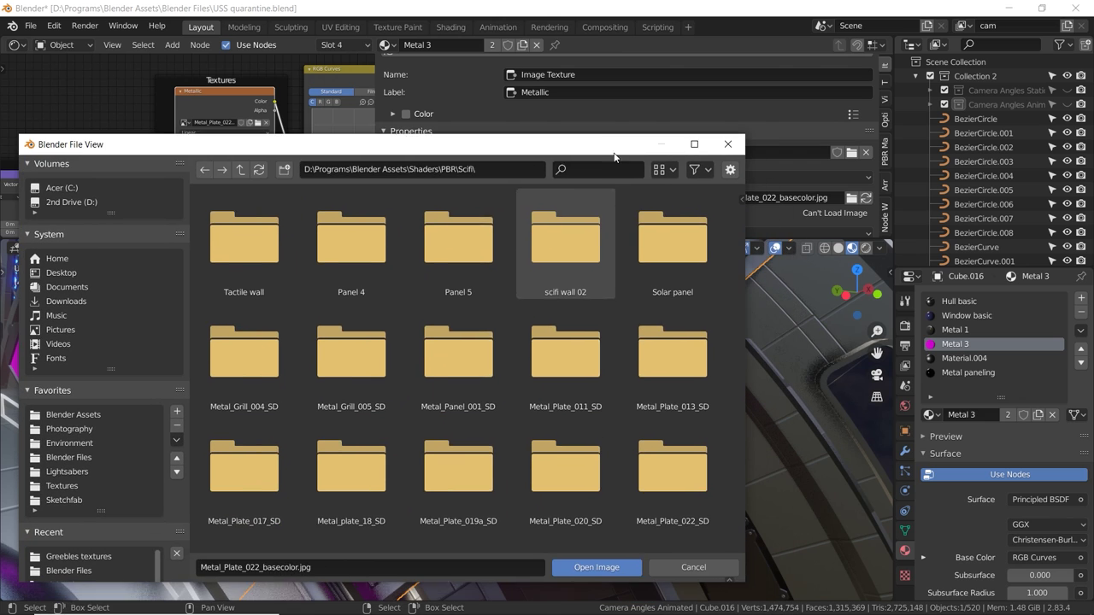
left_click(579, 363)
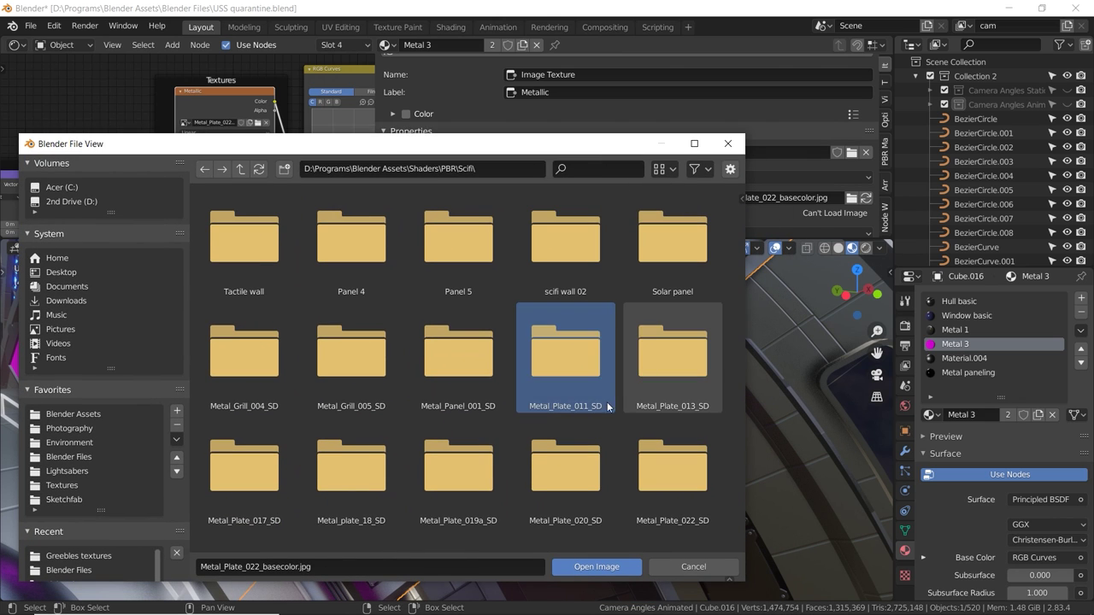
left_click(488, 475)
left_click(667, 469)
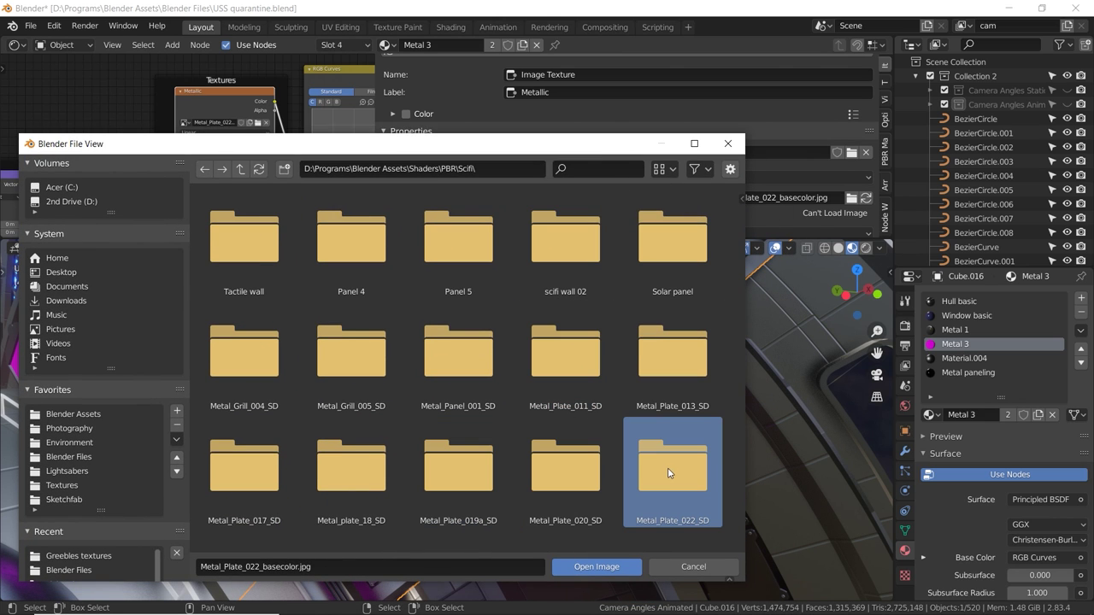
double_click(669, 471)
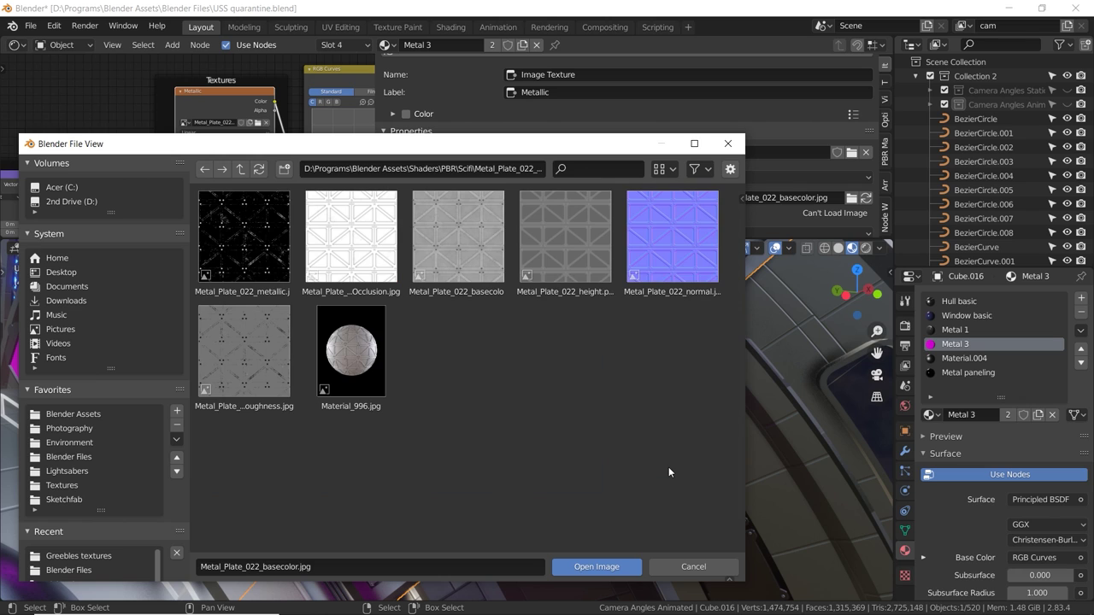
Load Metal_Plate_022_basecolor.jpg from the Metal_Plate_022_SD folder into the Metallic image texture node.
left_click(427, 274)
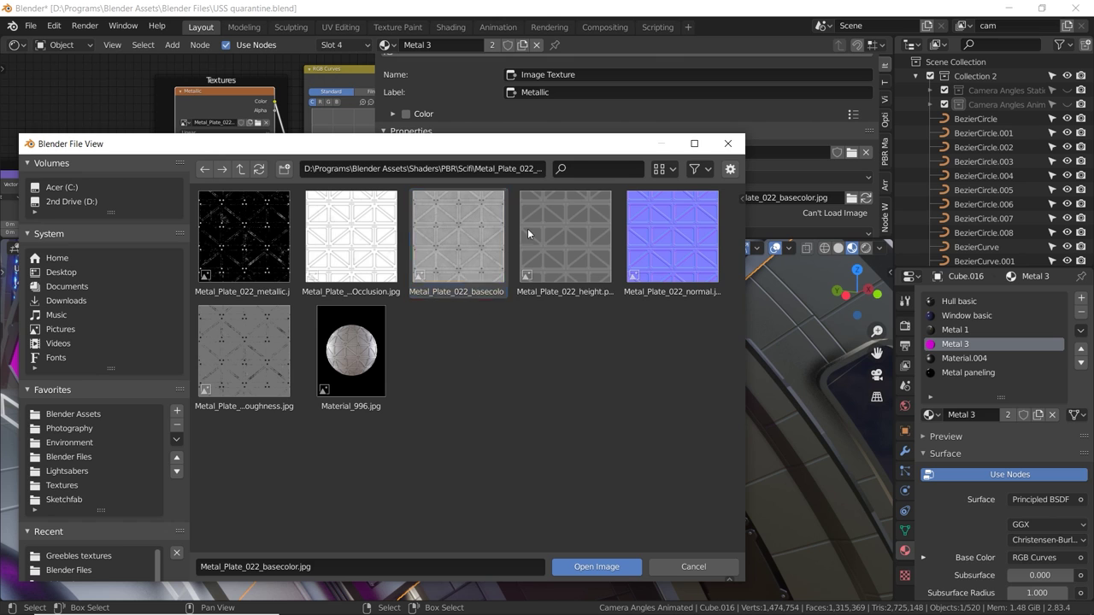
left_click(451, 564)
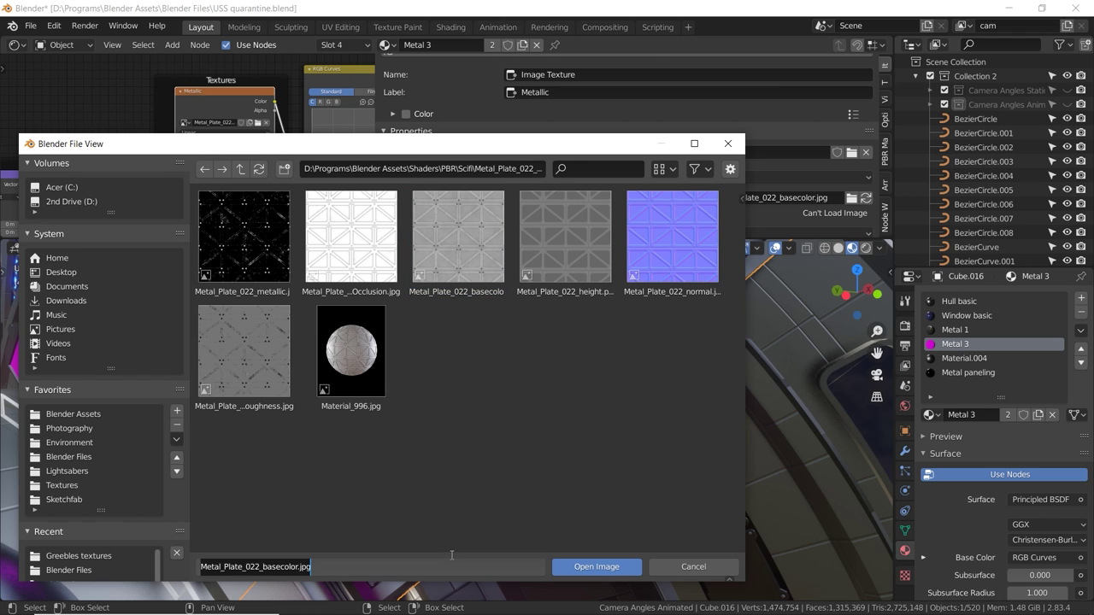
key("Right")
left_click(471, 282)
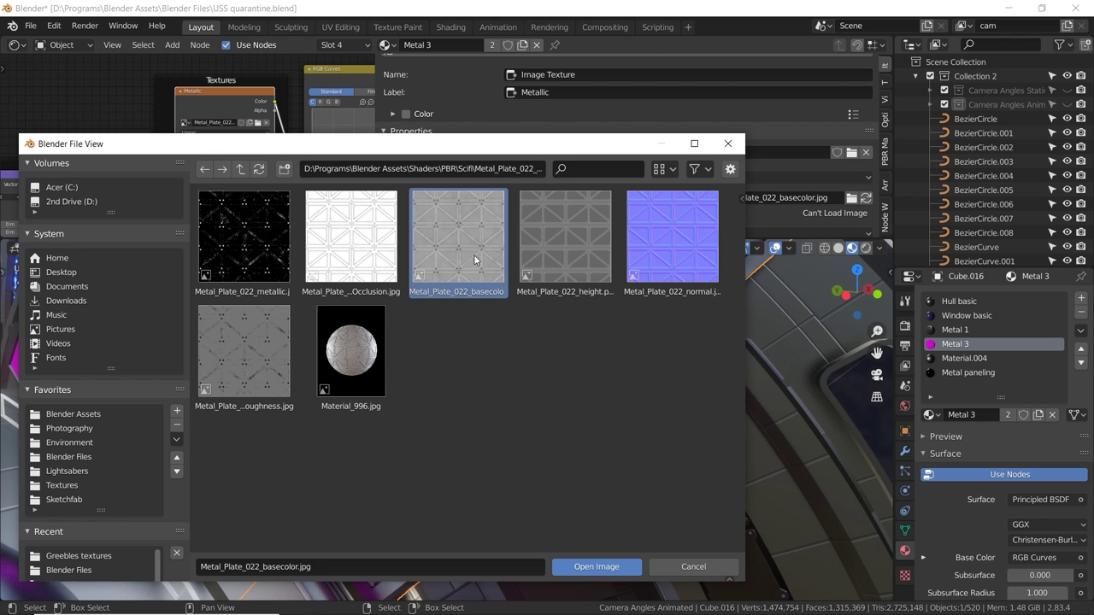
left_click(596, 567)
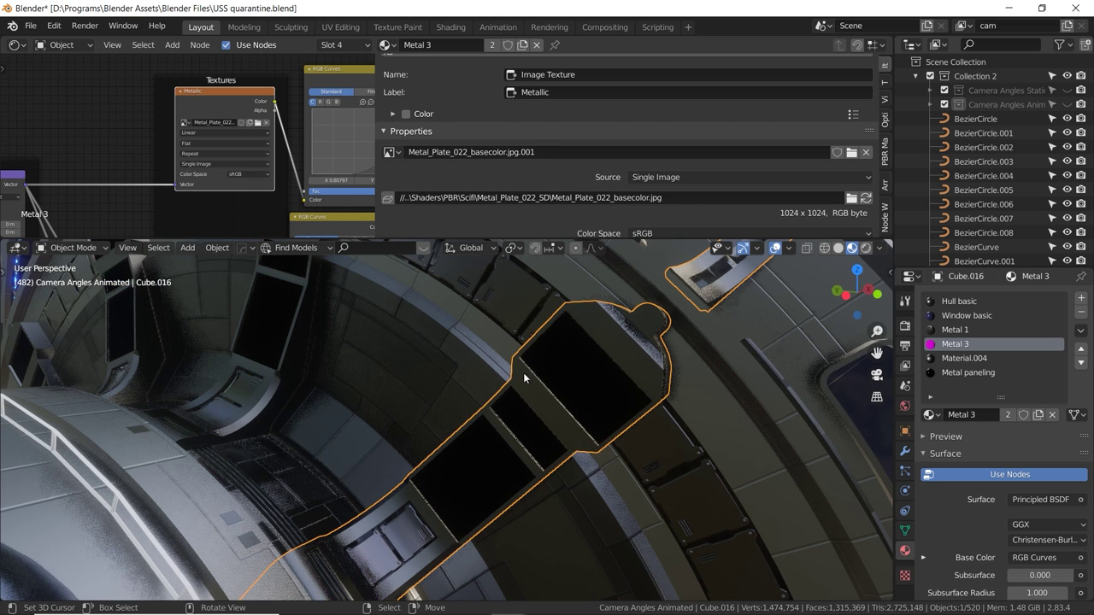
Copy the folder part //..\Shaders\PBR\Scifi\Metal_Plate_022_SD\ from the basecolor image's file path.
middle_click_drag(262, 163, 250, 68)
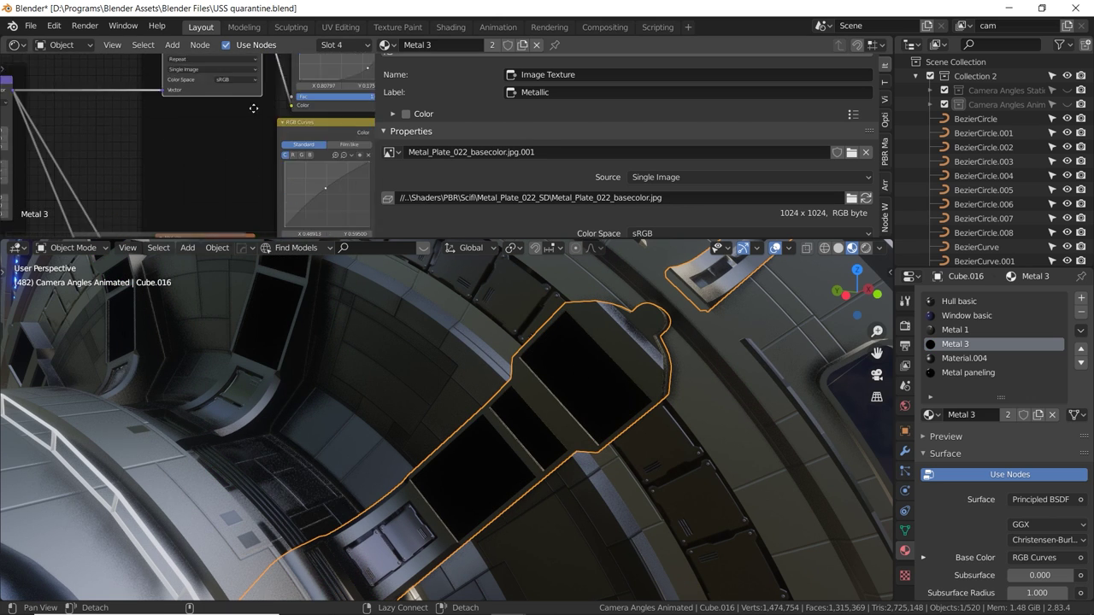
middle_click_drag(272, 198, 259, 76)
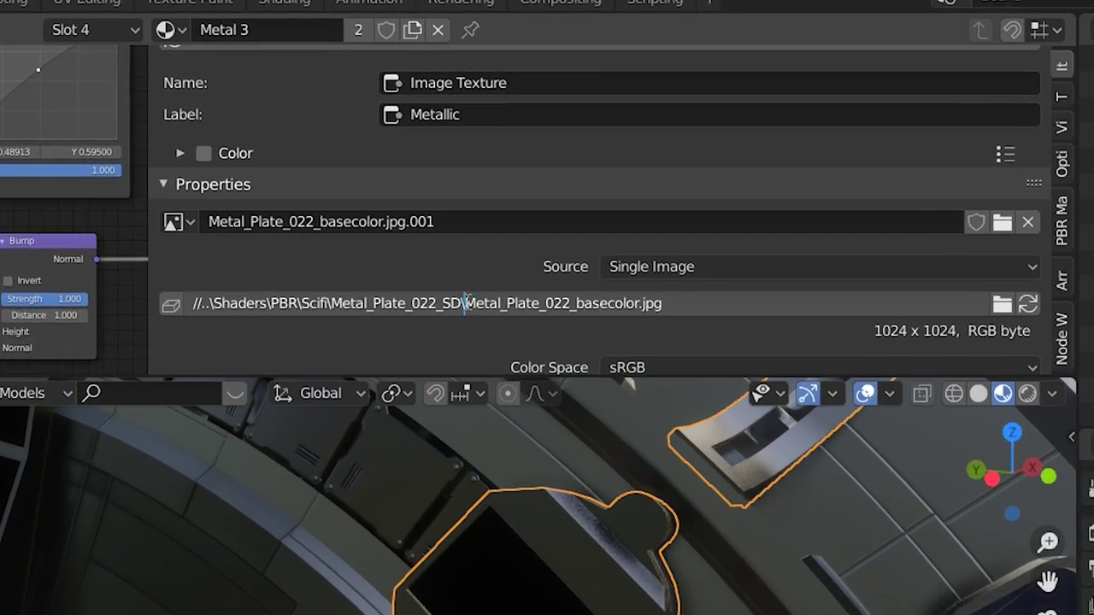
left_click_drag(468, 303, 281, 308)
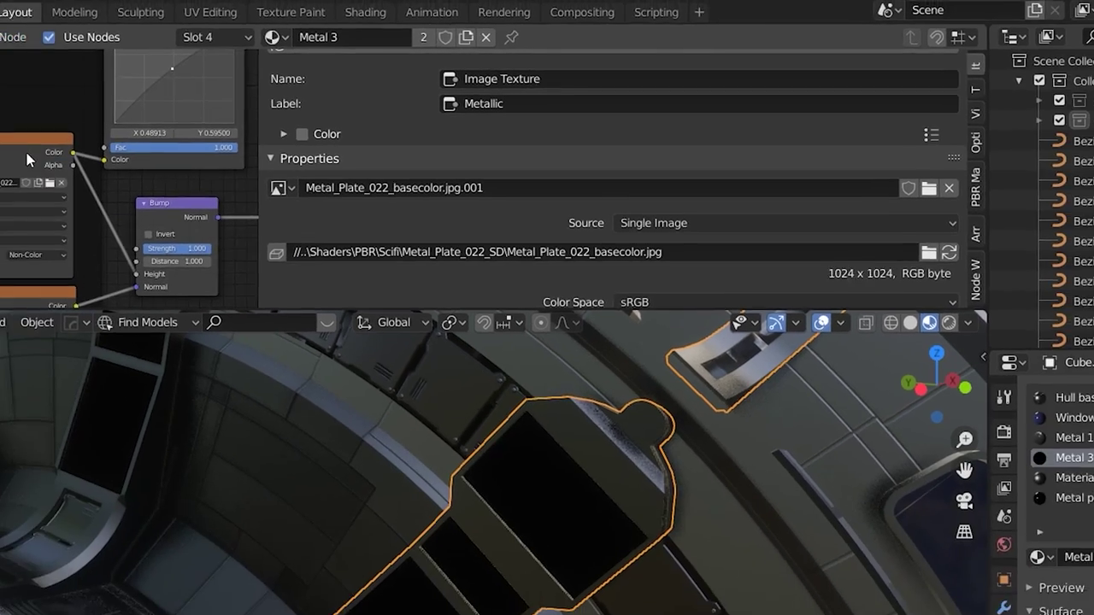
Set the height texture node's image path to //..\Shaders\PBR\Scifi\Metal_Plate_022_SD\Metal_Plate_022_height.png and inspect the strut panels up close.
left_click(207, 125)
middle_click_drag(215, 130, 119, 174)
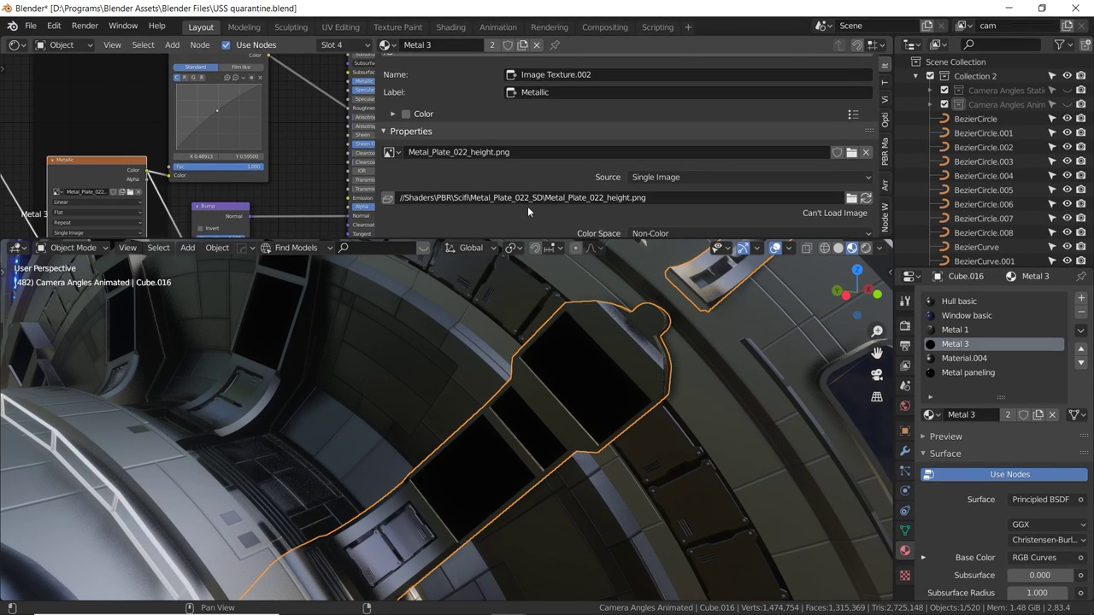
left_click(511, 197)
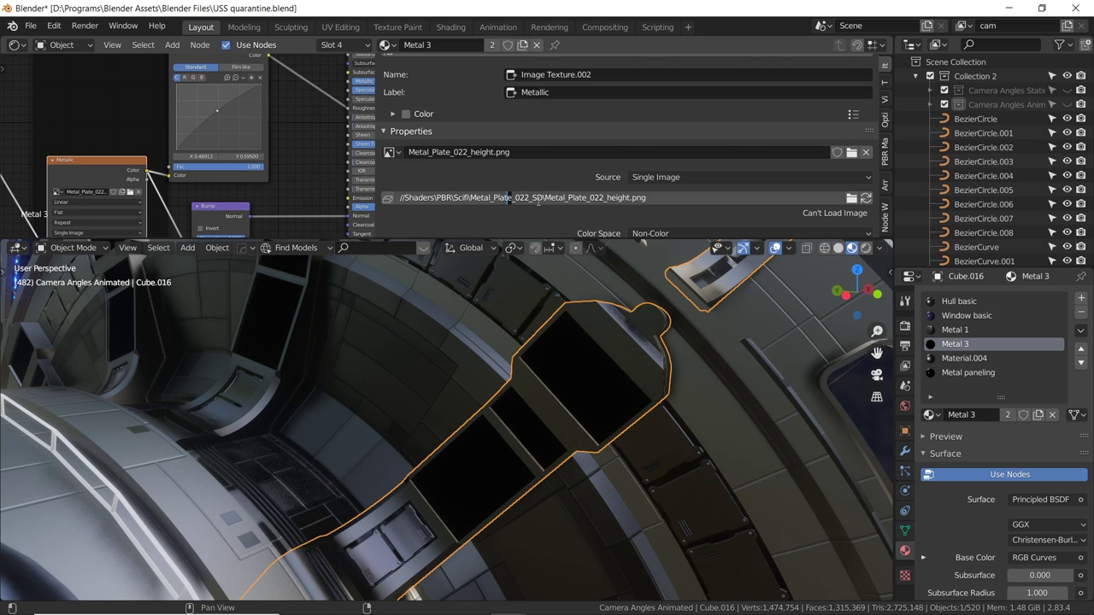
left_click_drag(495, 250, 235, 251)
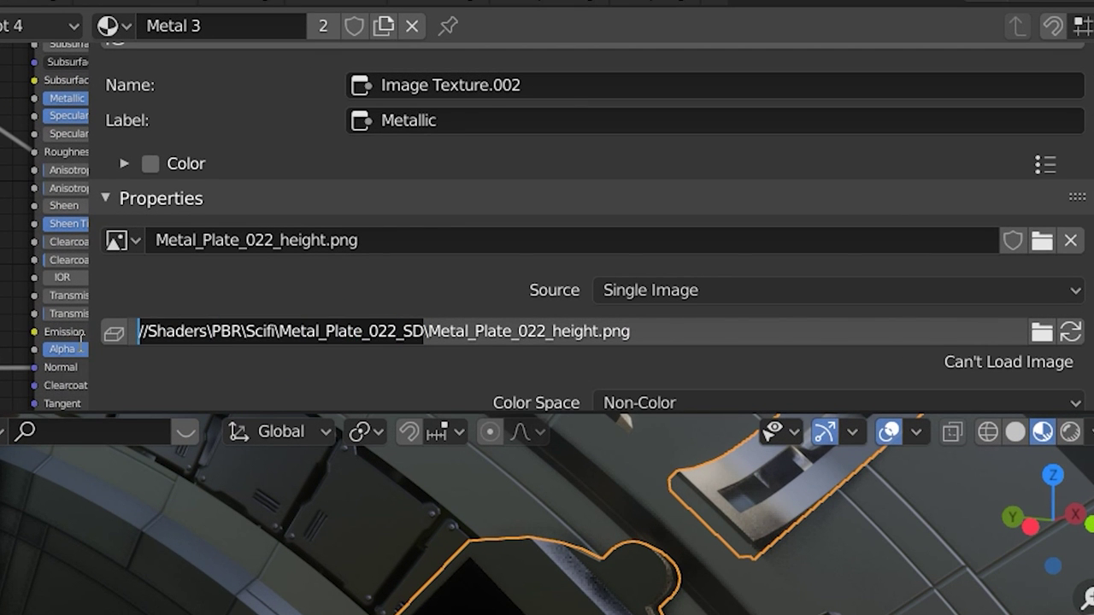
type("//..\\Shaders\\PBR\\Scifi\\Metal_Plate_022_SD\\")
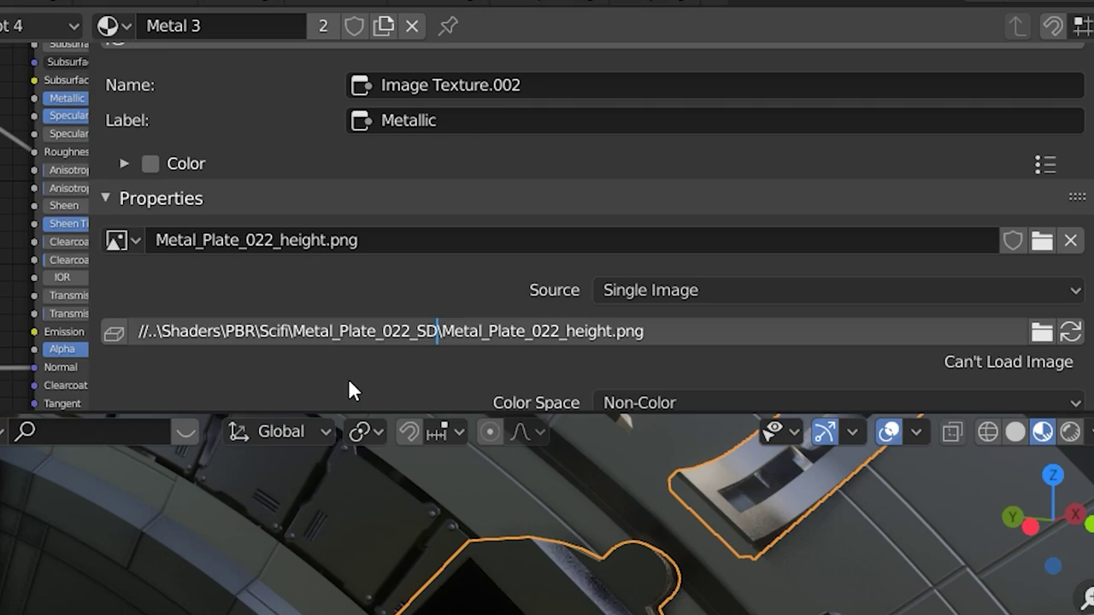
key("Return")
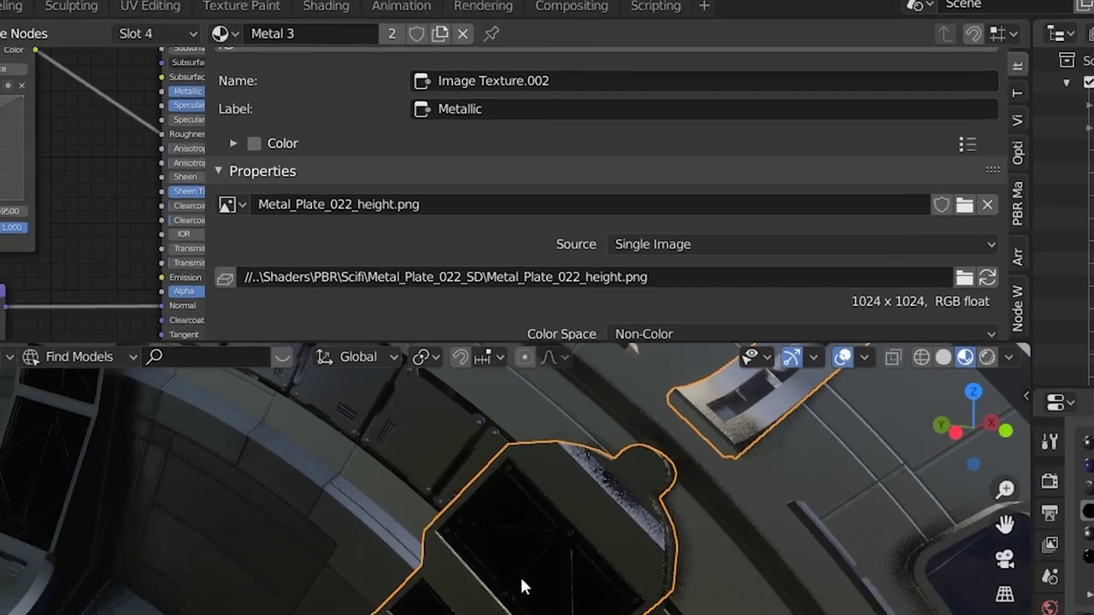
middle_click_drag(520, 586, 564, 416)
scroll(565, 415, "up", 6)
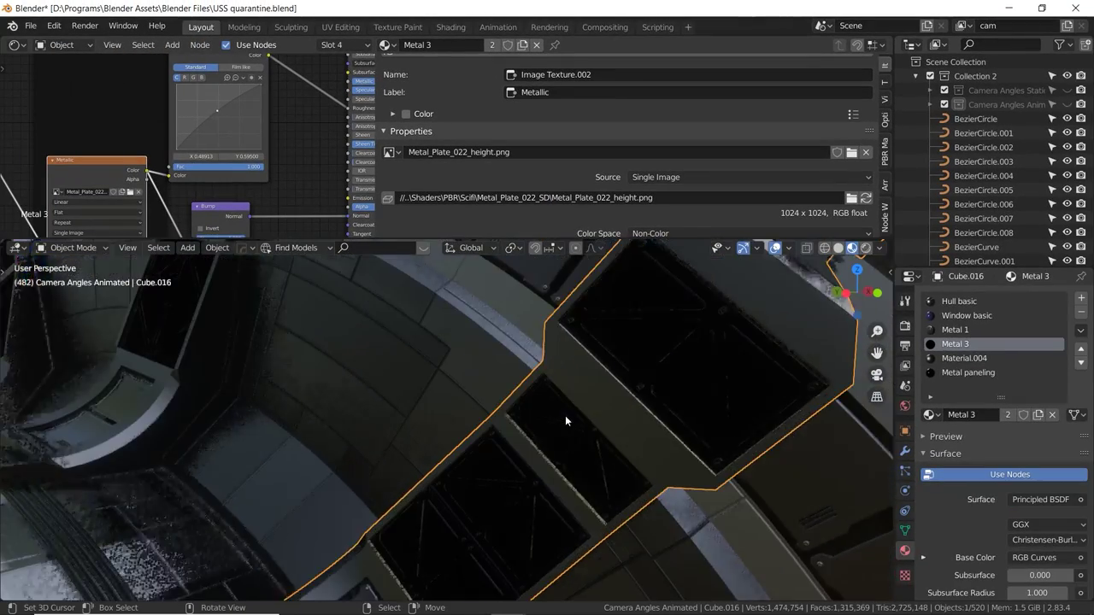
mouse_move(580, 366)
middle_mouse_down("shift")
mouse_move(554, 346)
mouse_move(586, 349)
middle_mouse_up("shift")
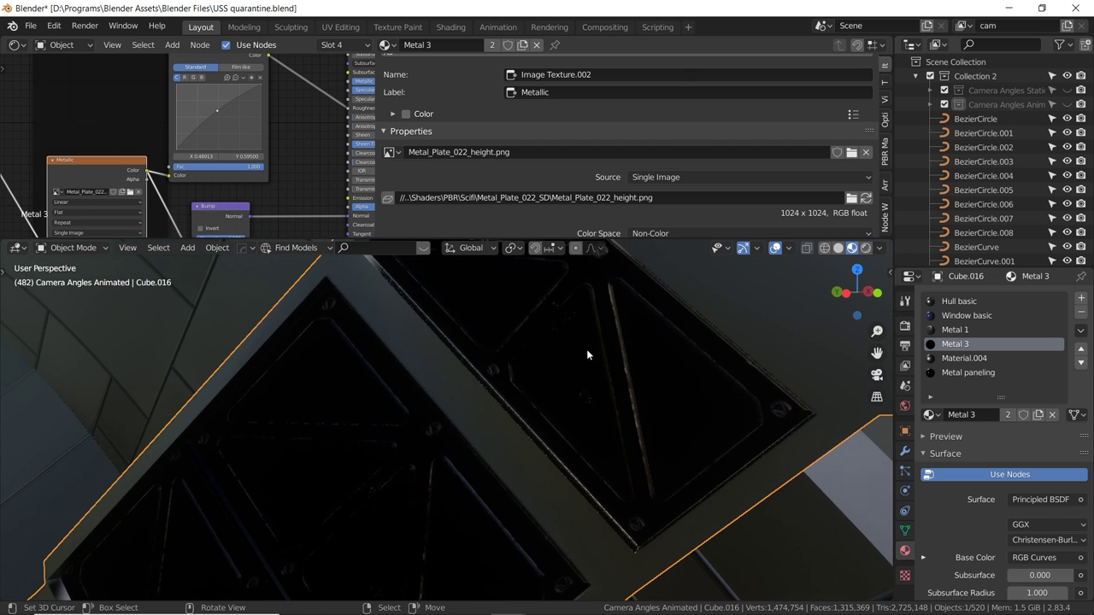
Replace the folder part of the Metal_Plate_022_normal.jpg texture node's path with //..\Shaders\PBR\Scifi\Metal_Plate_022_SD\.
middle_click_drag(145, 224, 168, 70)
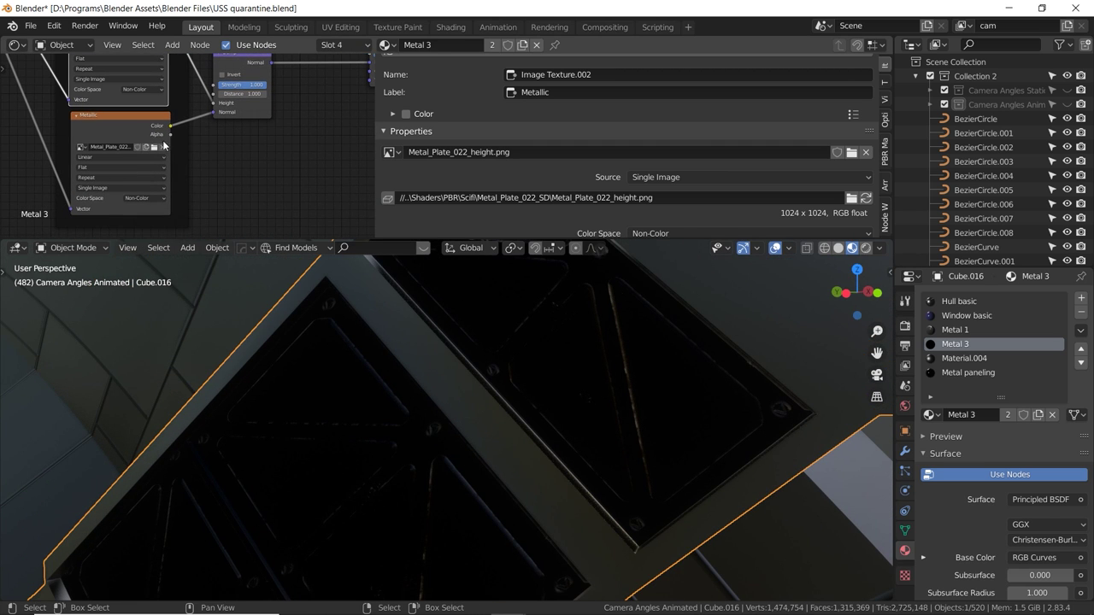
left_click(126, 123)
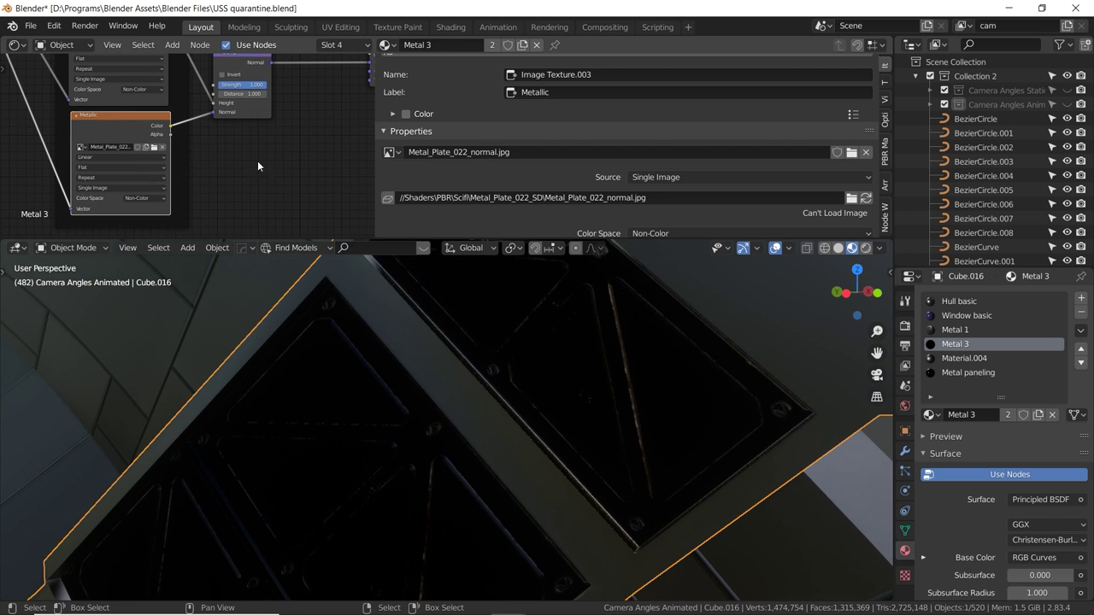
left_click(549, 202)
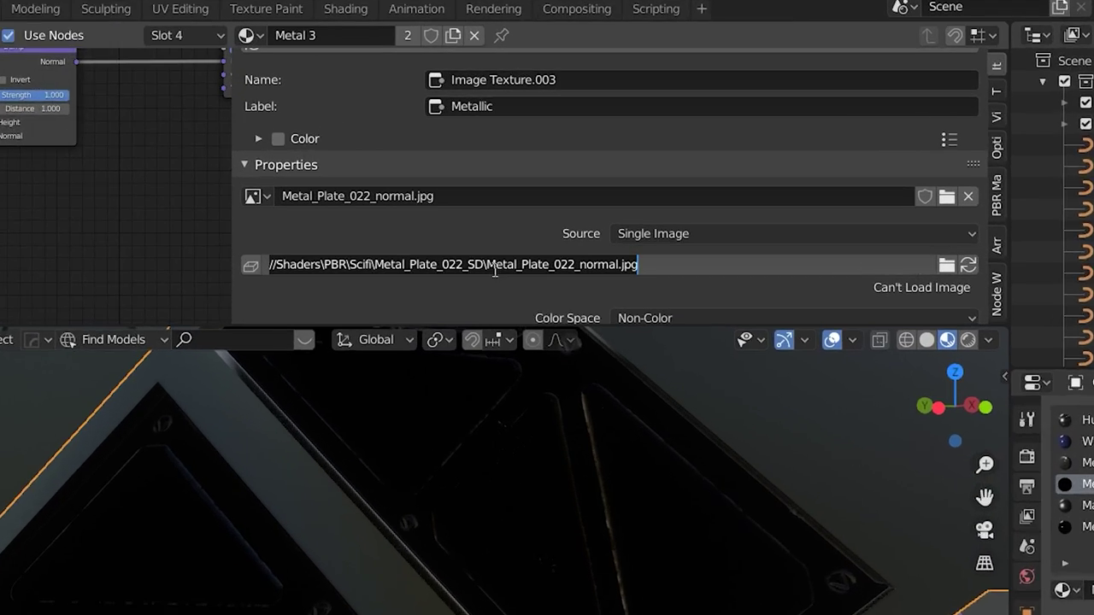
left_click_drag(485, 264, 383, 263)
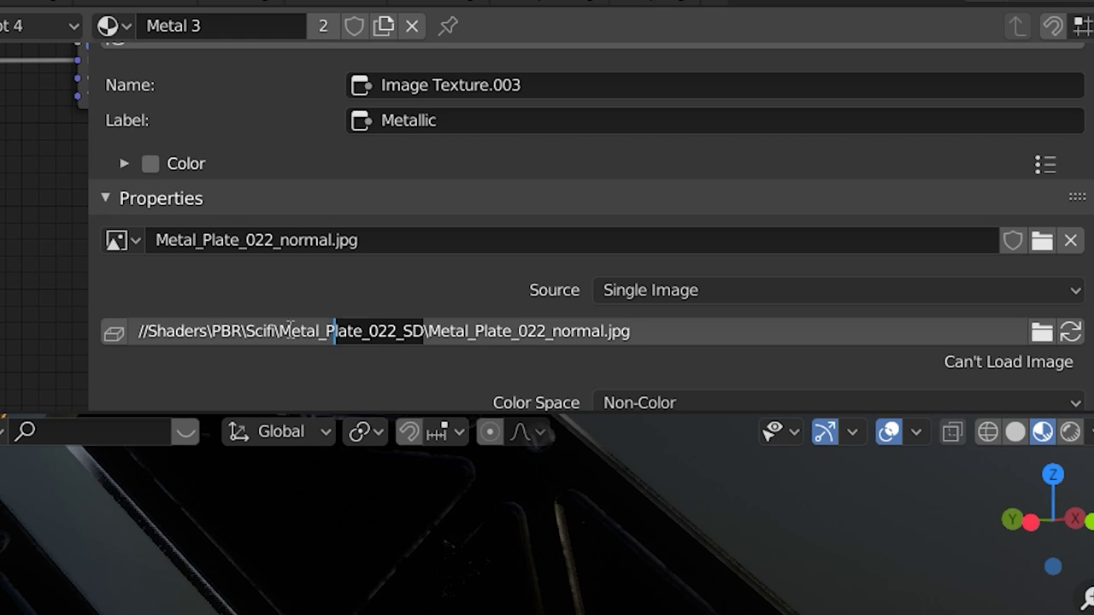
type("//..\\Shaders\\PBR\\Scifi\\Metal_Plate_022_SD\\")
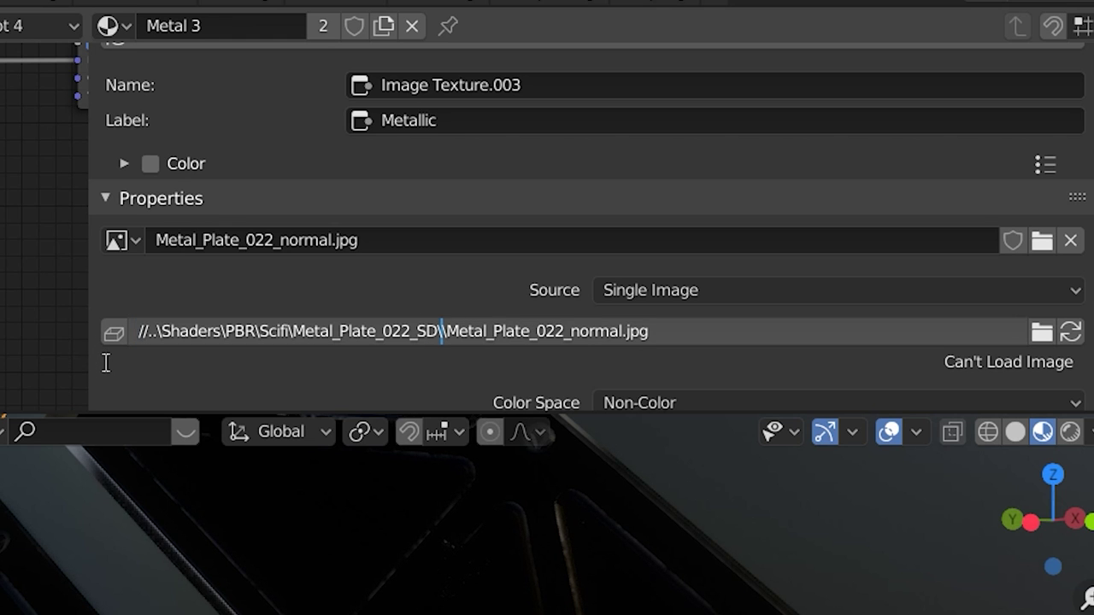
key("Return")
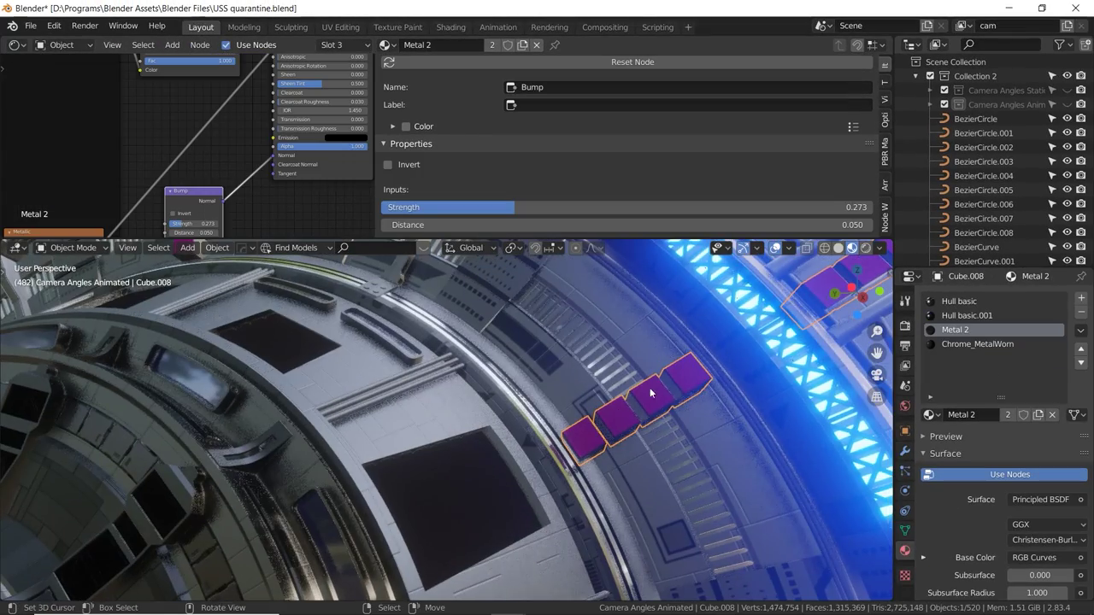
Look through the Hull basic, Hull basic.001 and Metal 2 material slots of the magenta box object.
middle_click_drag(649, 387, 726, 367)
left_click(968, 314)
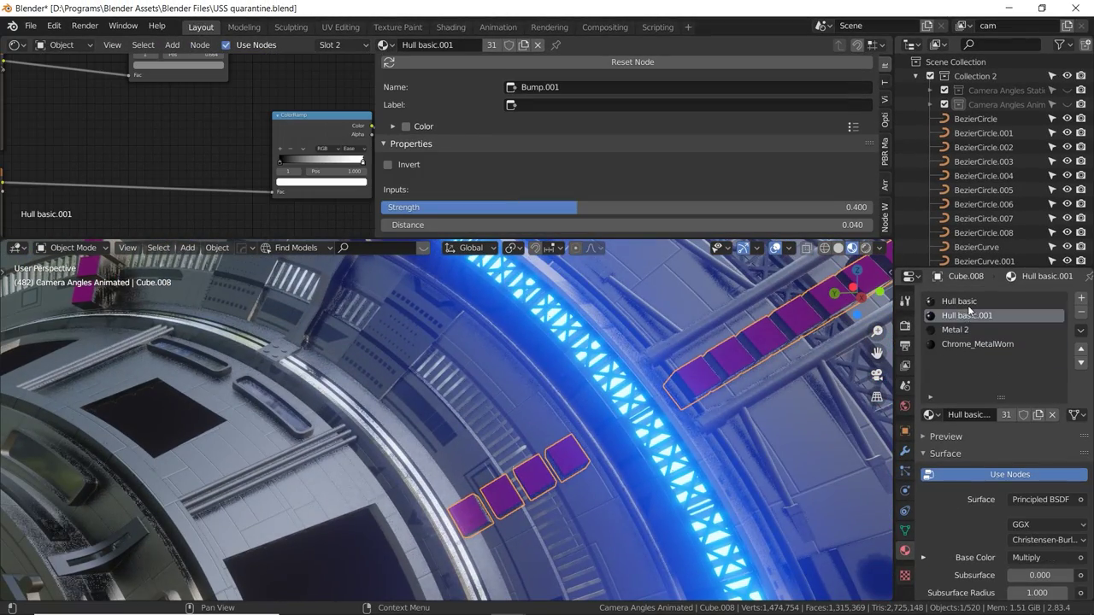
left_click(969, 302)
left_click(962, 316)
left_click(958, 332)
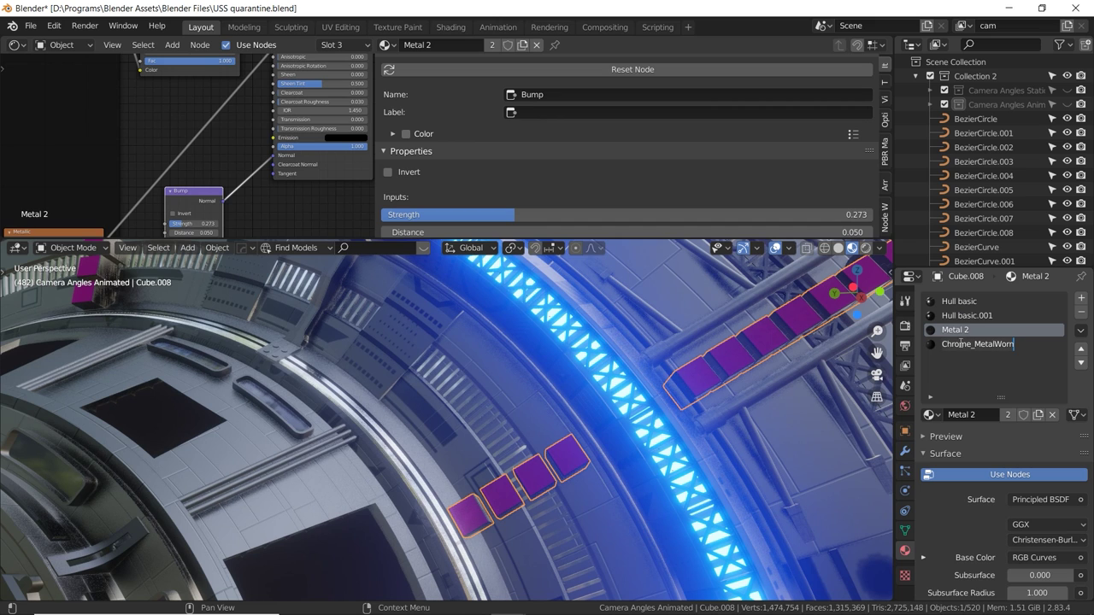
In Edit Mode, select the faces assigned to Hull basic.001 and Metal 2 to check which material the magenta boxes use.
key("Tab")
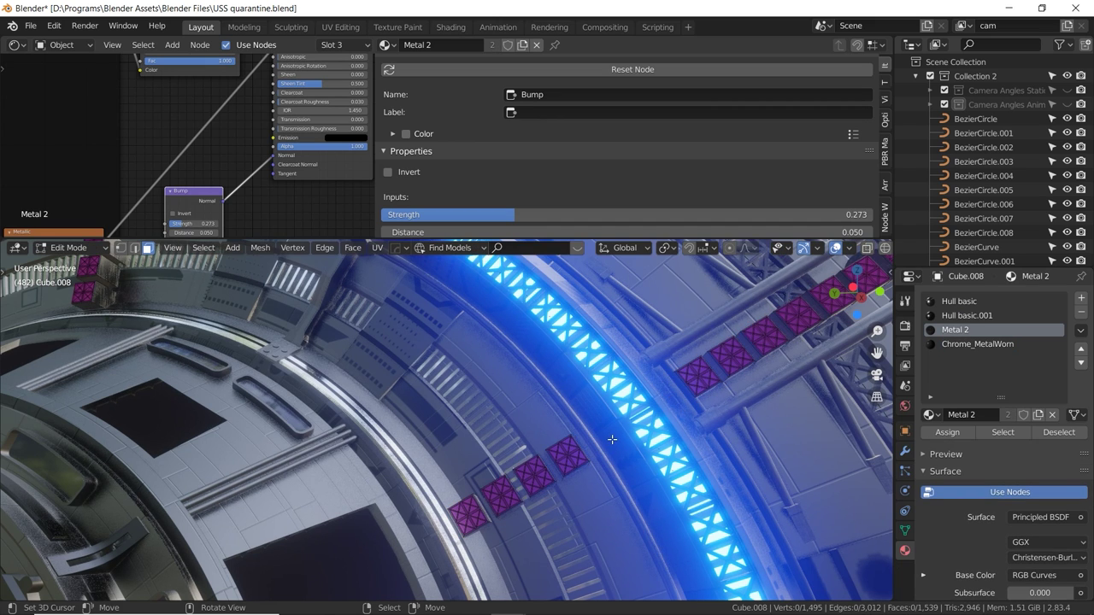
left_click(958, 301)
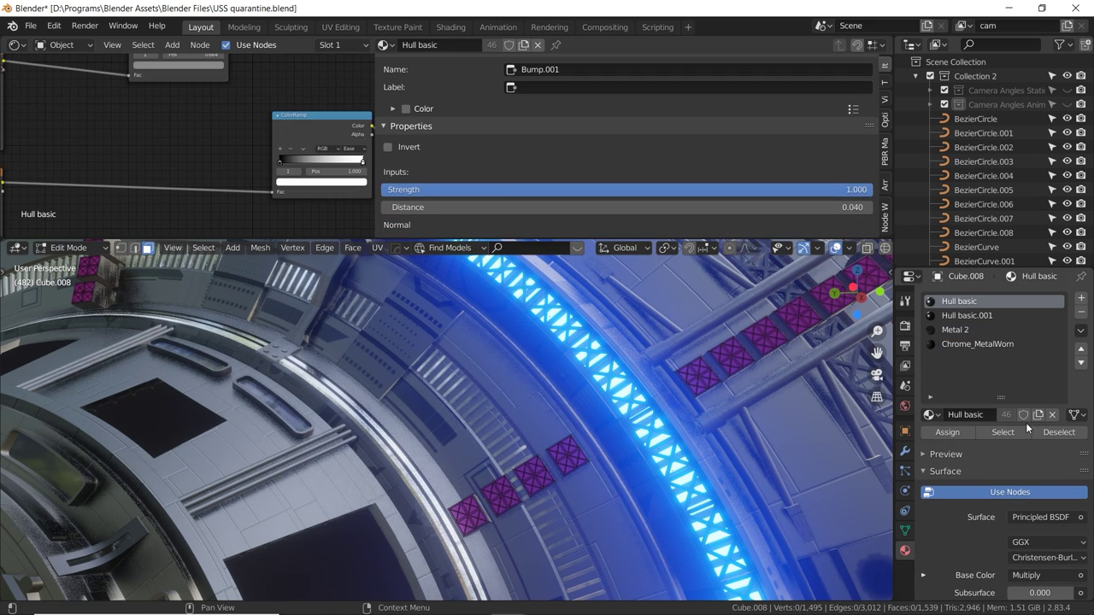
left_click(967, 315)
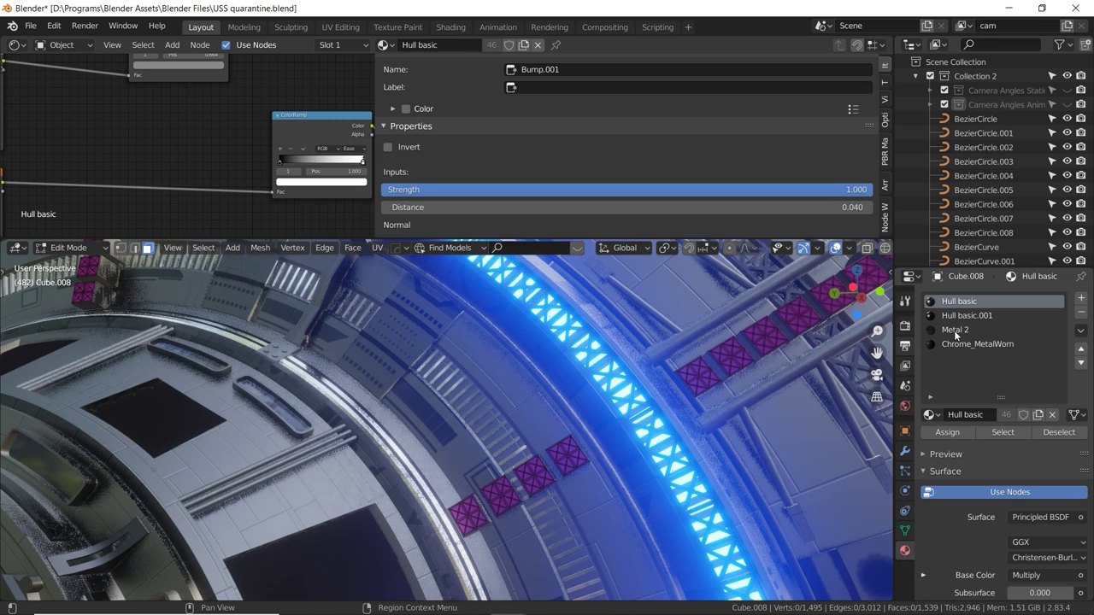
left_click(1005, 432)
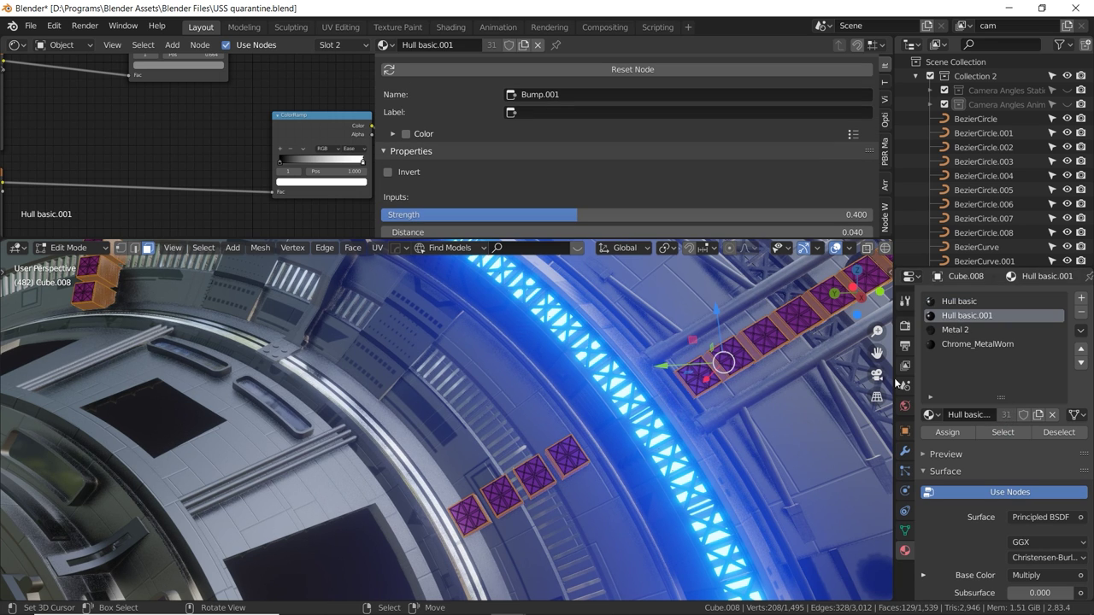
left_click(956, 329)
left_click(999, 433)
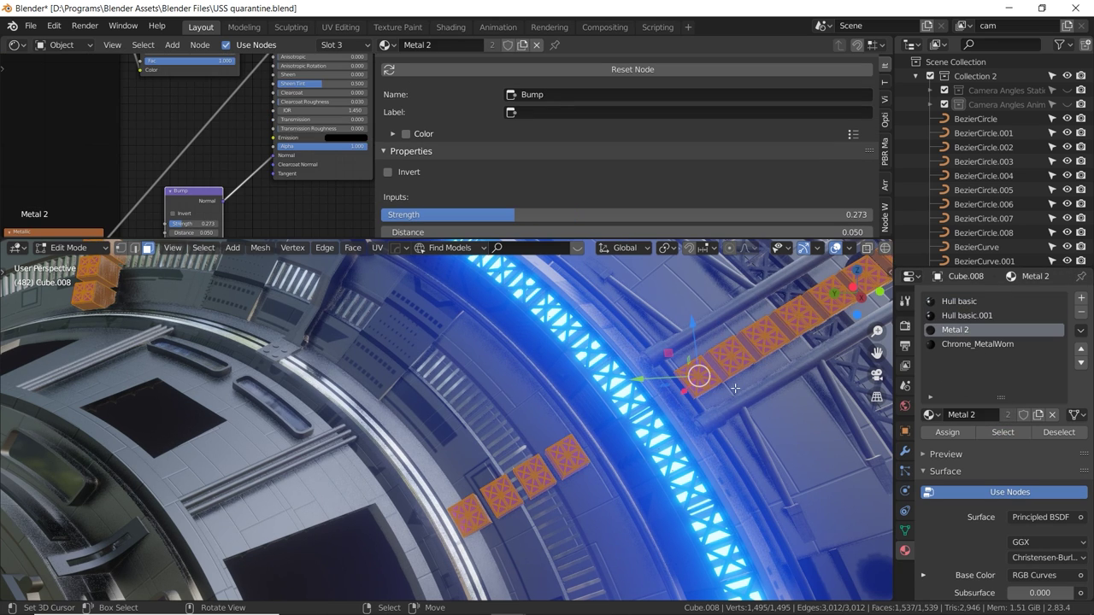
Clear the face selection and select only the faces assigned to Metal 2 on the magenta boxes.
scroll(575, 455, "up", 4)
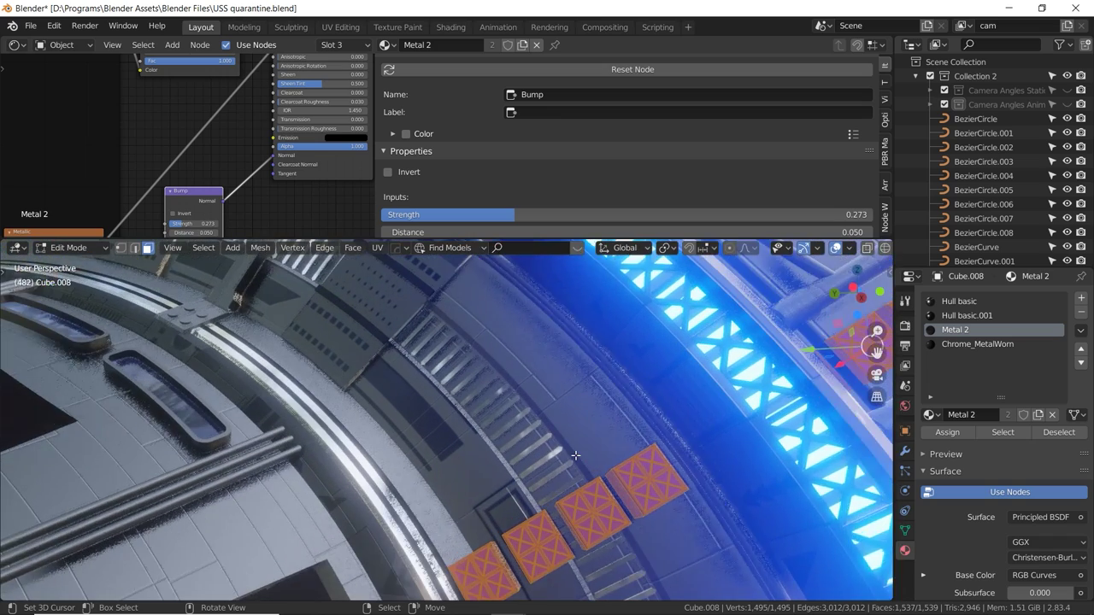
middle_click_drag(555, 359, 520, 314)
key("alt+a")
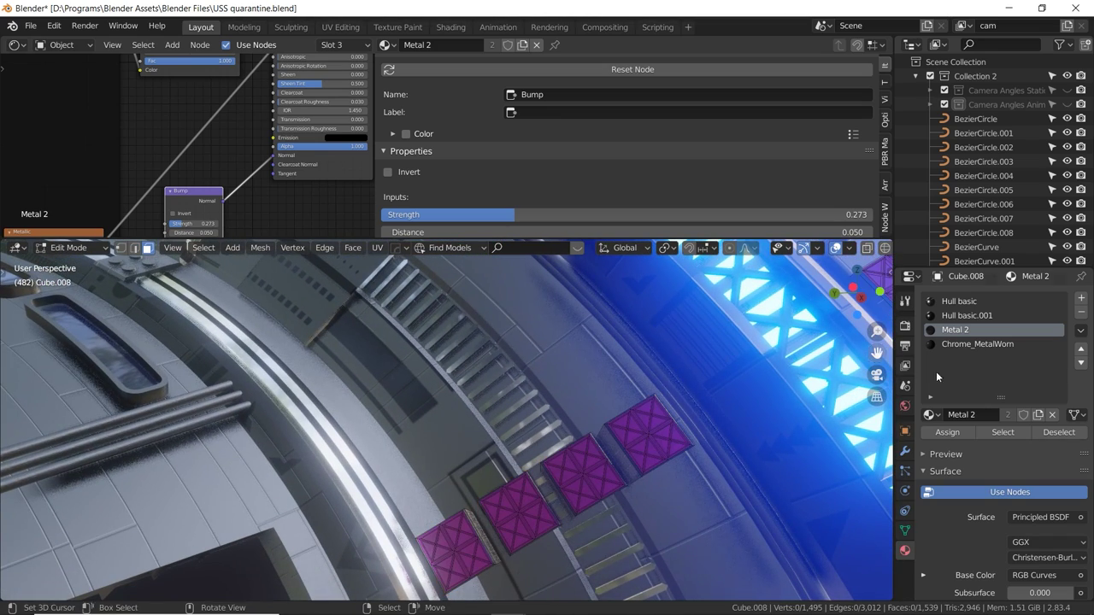
left_click(1001, 433)
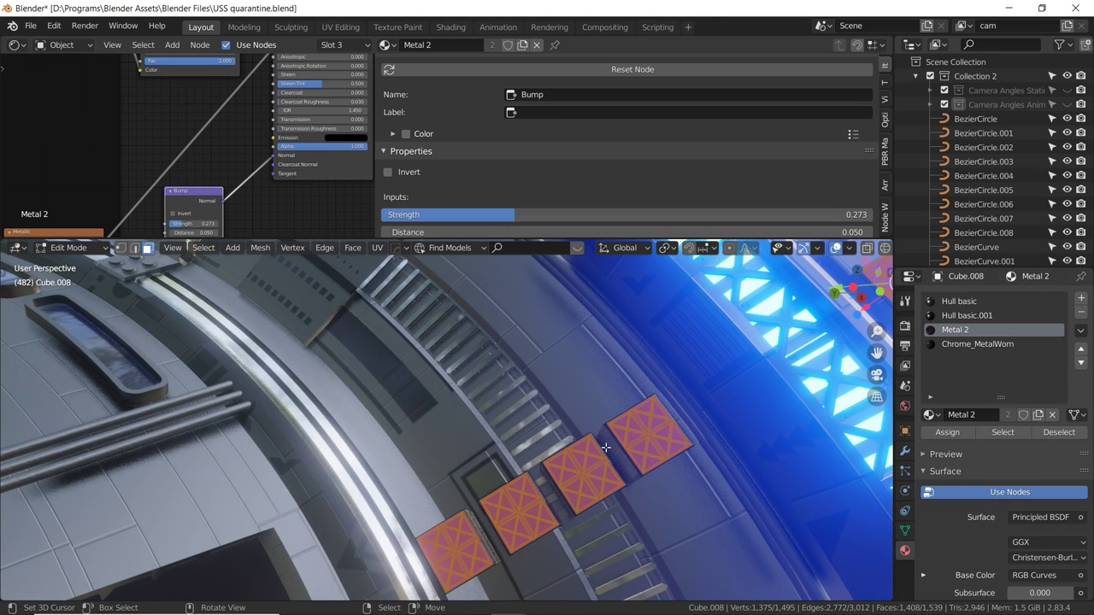
Clear the selection, check the faces assigned to Chrome_MetalWorn, and add the Metal 2 faces to the selection.
key("alt+a")
left_click(947, 342)
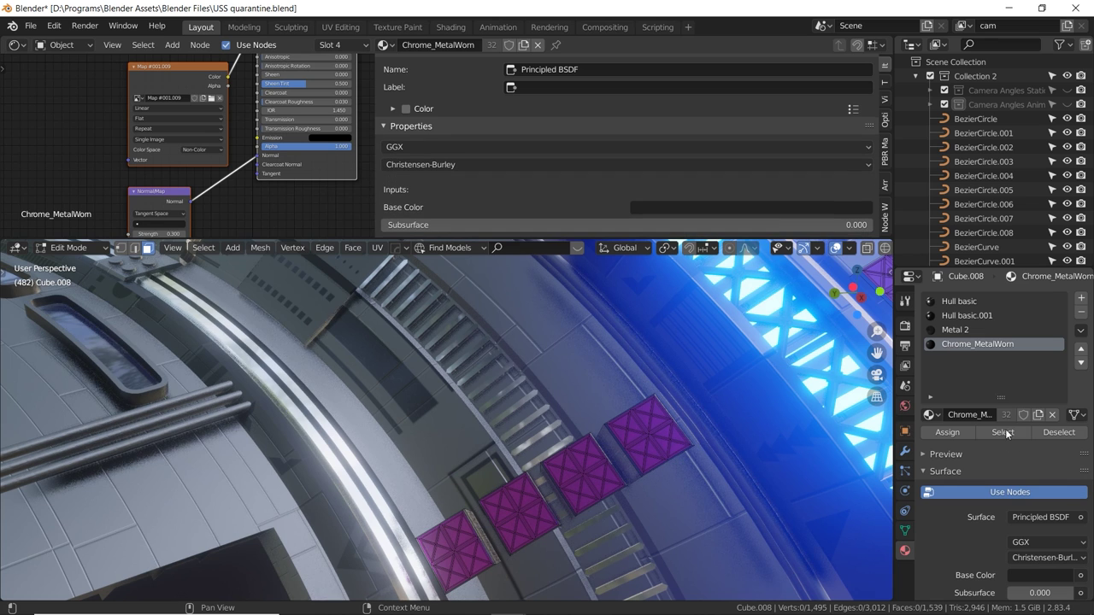
left_click(1007, 433)
left_click(954, 329)
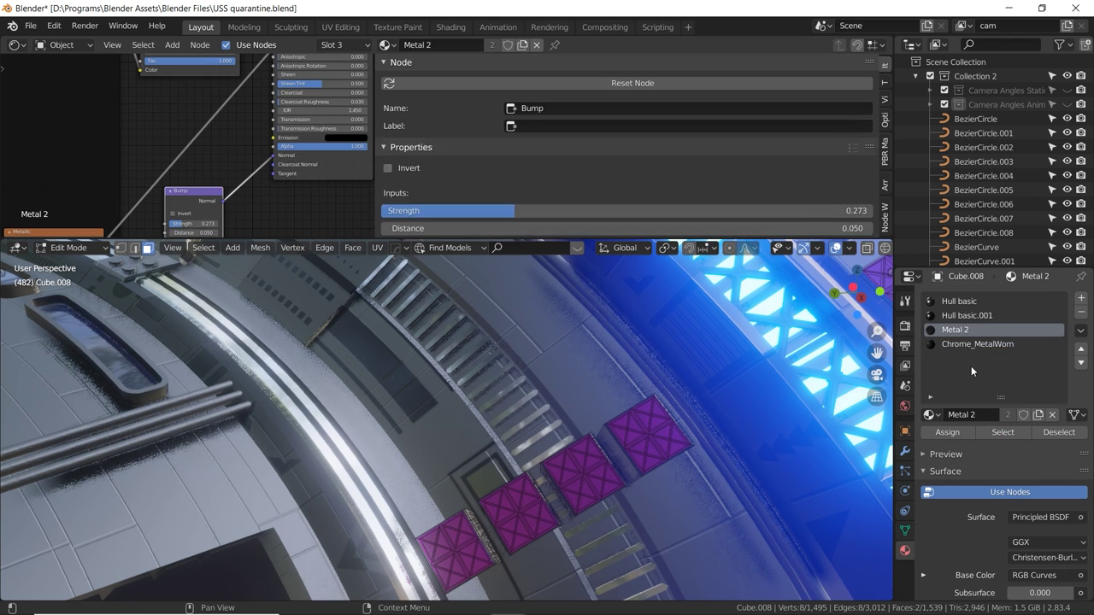
left_click(1002, 431)
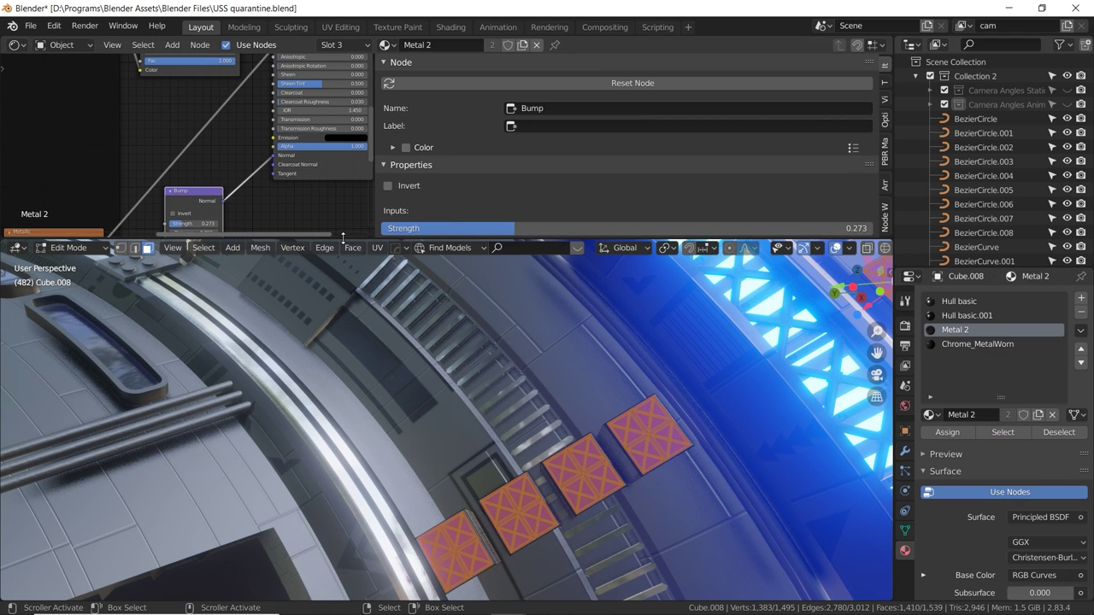
Enlarge the node editor and show the full file path of Metal 2's Metal_Grill_004_basecolor.jpg texture node.
left_click_drag(342, 238, 347, 311)
left_click_drag(375, 250, 685, 244)
scroll(502, 250, "down", 6)
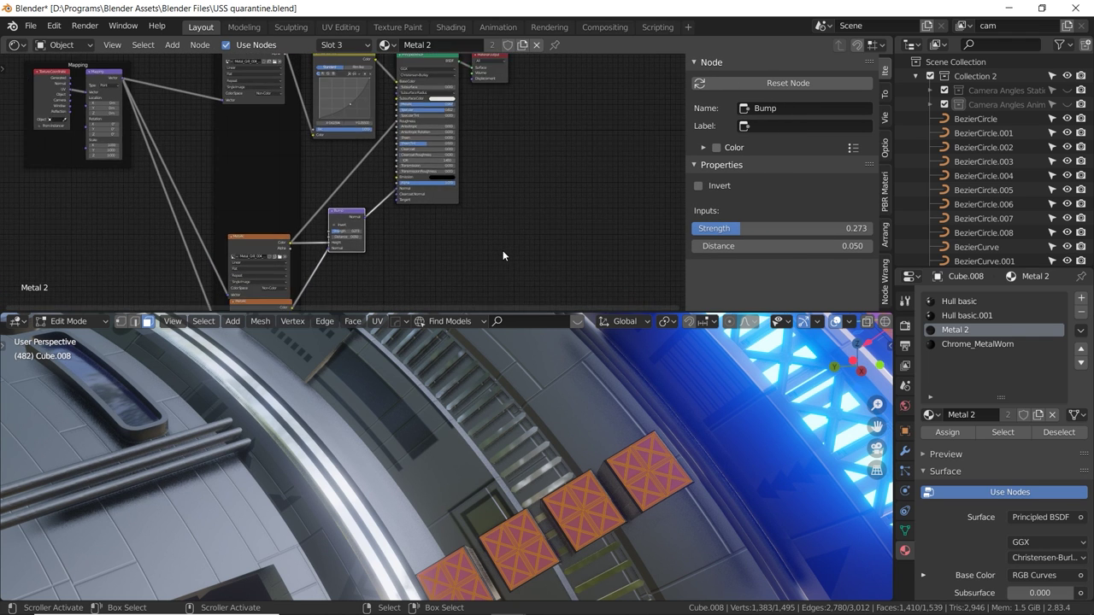
middle_click_drag(443, 249, 483, 245)
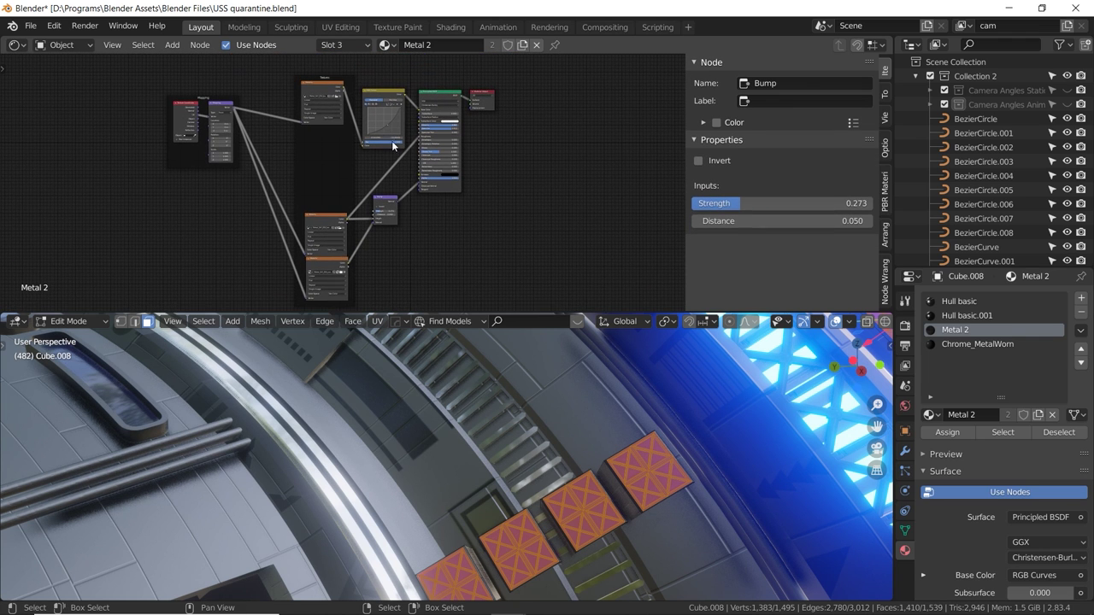
left_click(328, 91)
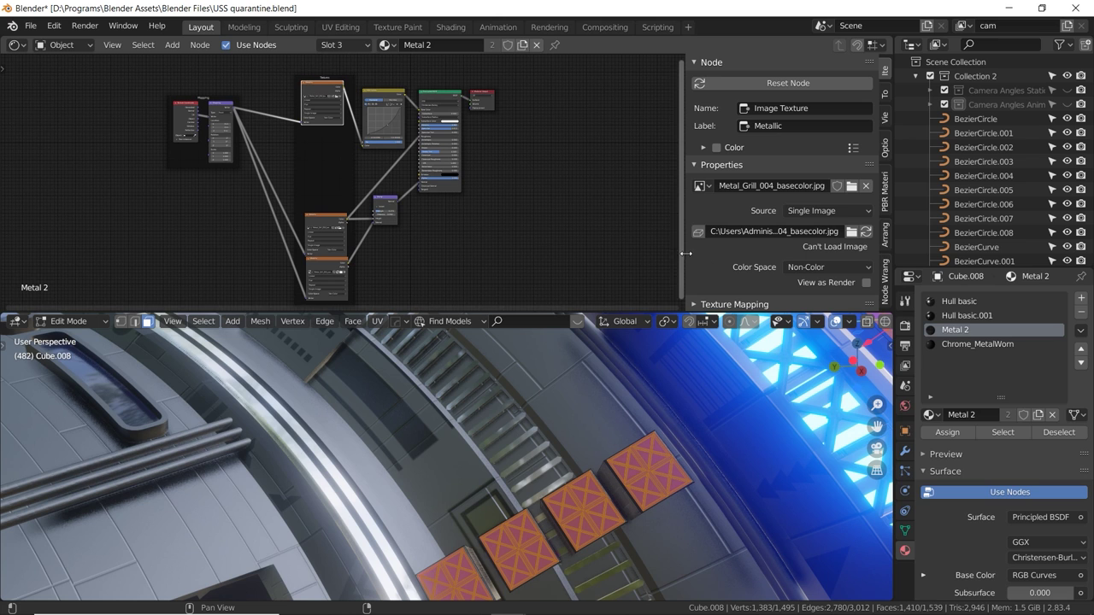
left_click_drag(686, 253, 355, 253)
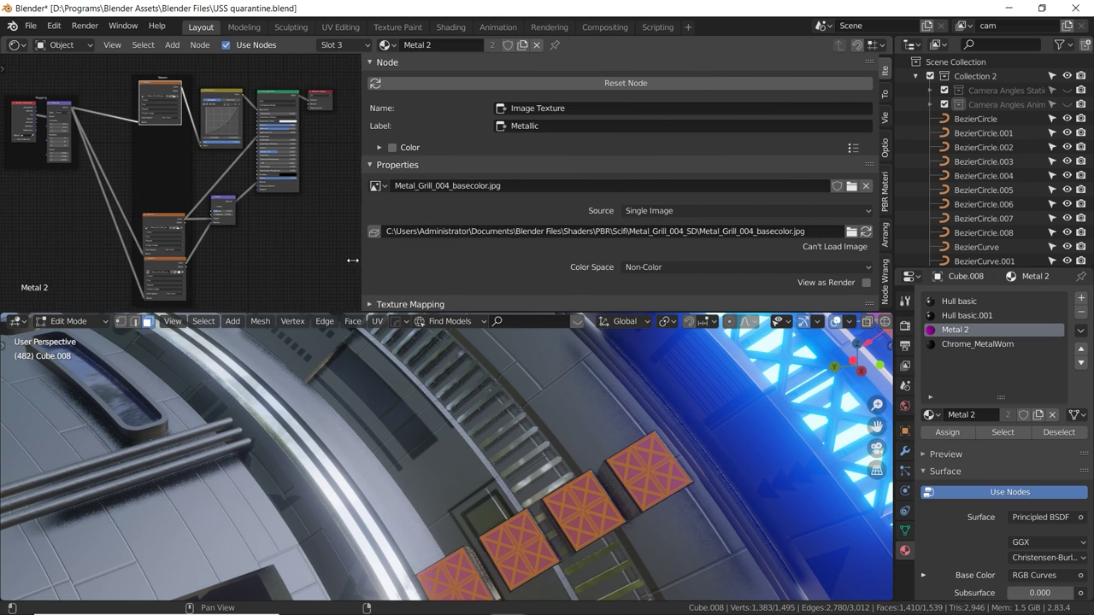
Set the basecolor image path to //..\Shaders\PBR\Scifi\Metal_Grill_004_SD\Metal_Grill_004_basecolor.jpg and inspect the boxes in Object Mode.
left_click(610, 230)
left_click(617, 231)
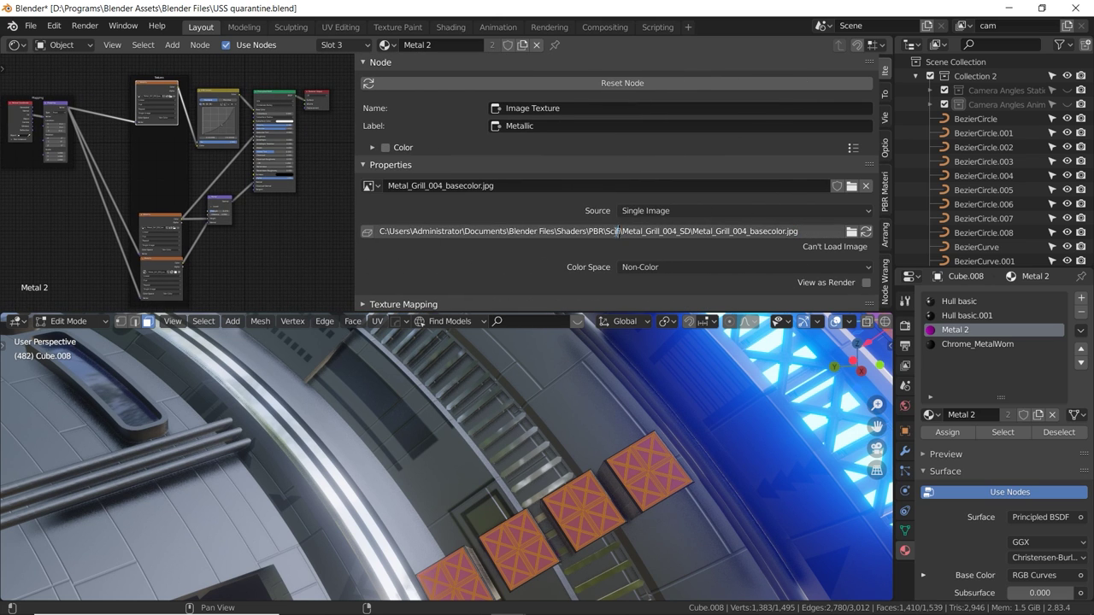
type("//..\\Shaders\\PBR\\Scifi\\Metal_Plate_022_SD")
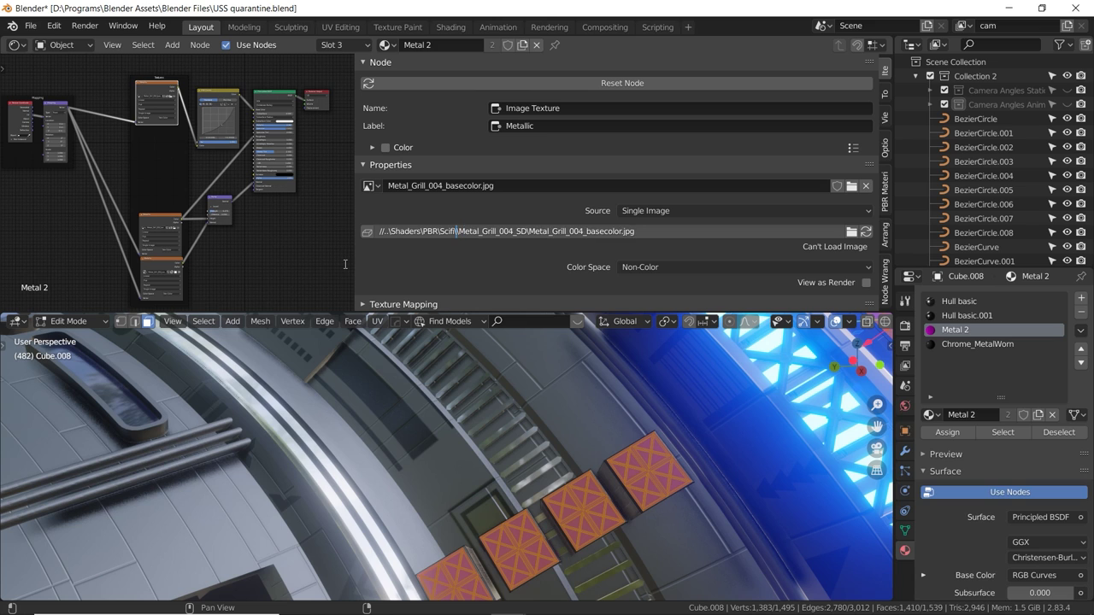
key("Return")
key("Tab")
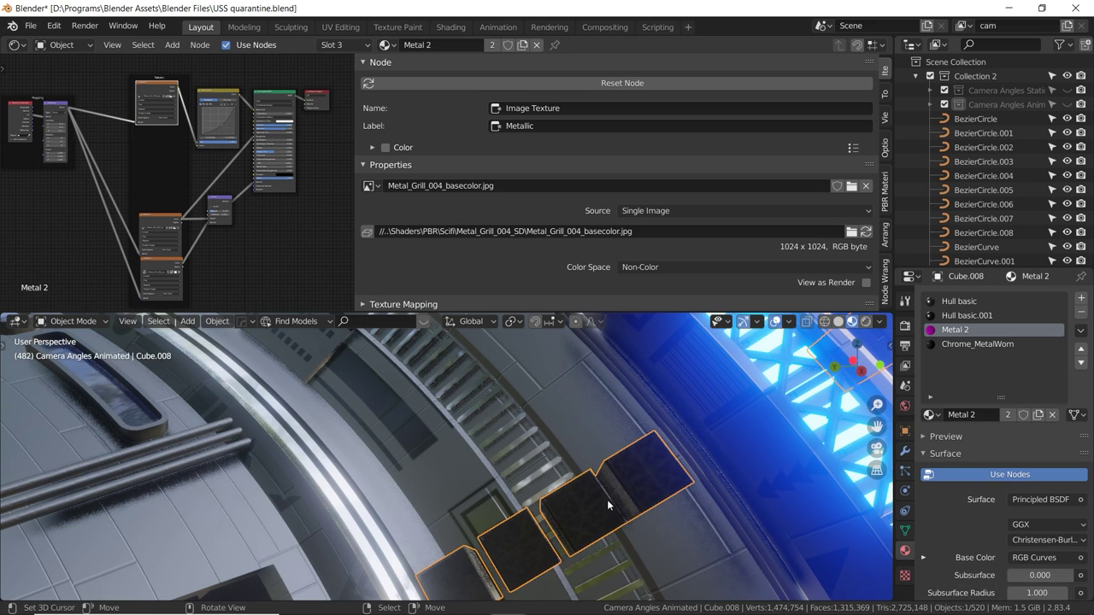
middle_click_drag(604, 505, 547, 481)
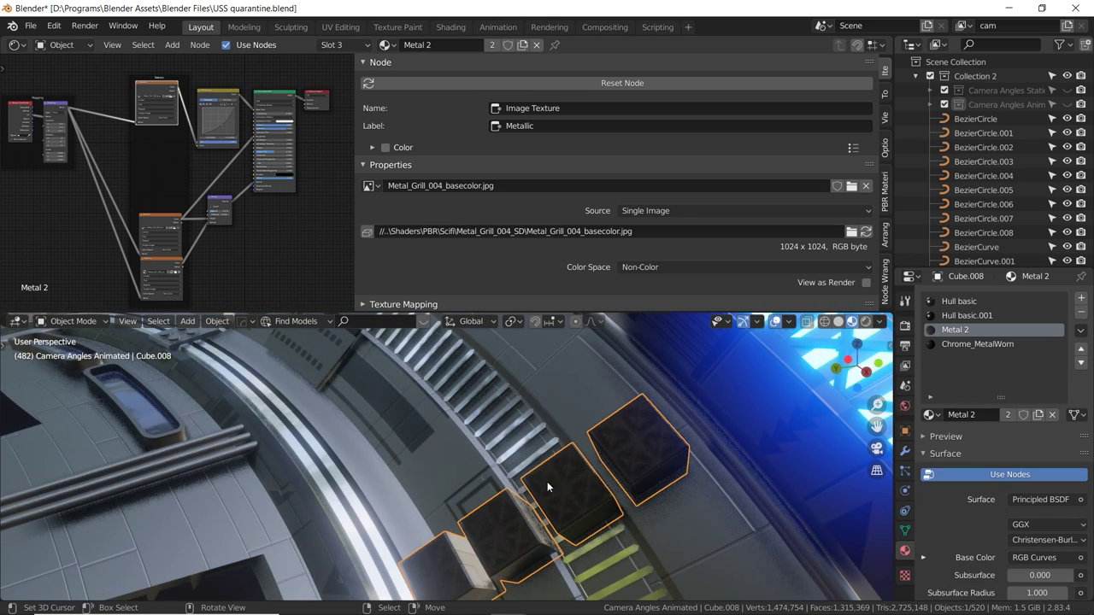
Set the height texture node's image path to //..\Shaders\PBR\Scifi\Metal_Grill_004_height.png.
left_click(170, 224)
left_click(551, 228)
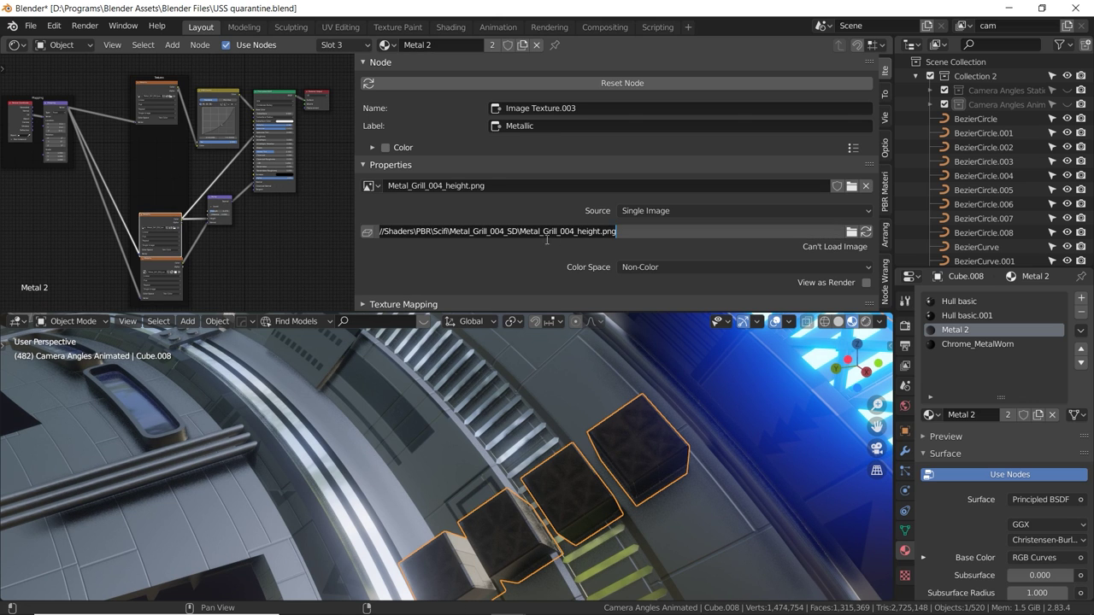
left_click(523, 232)
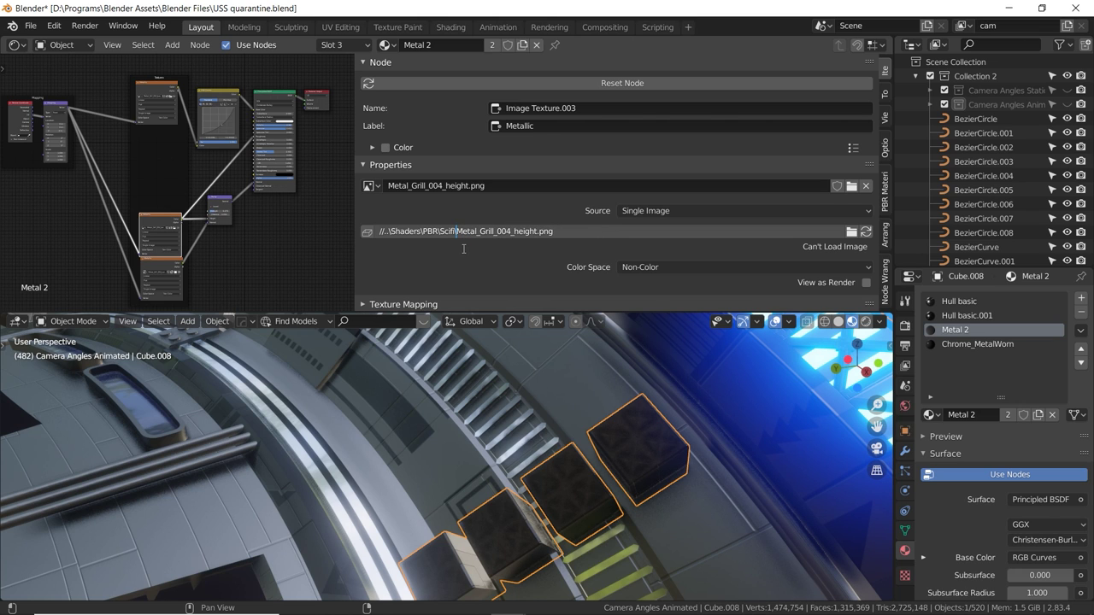
left_click(444, 272)
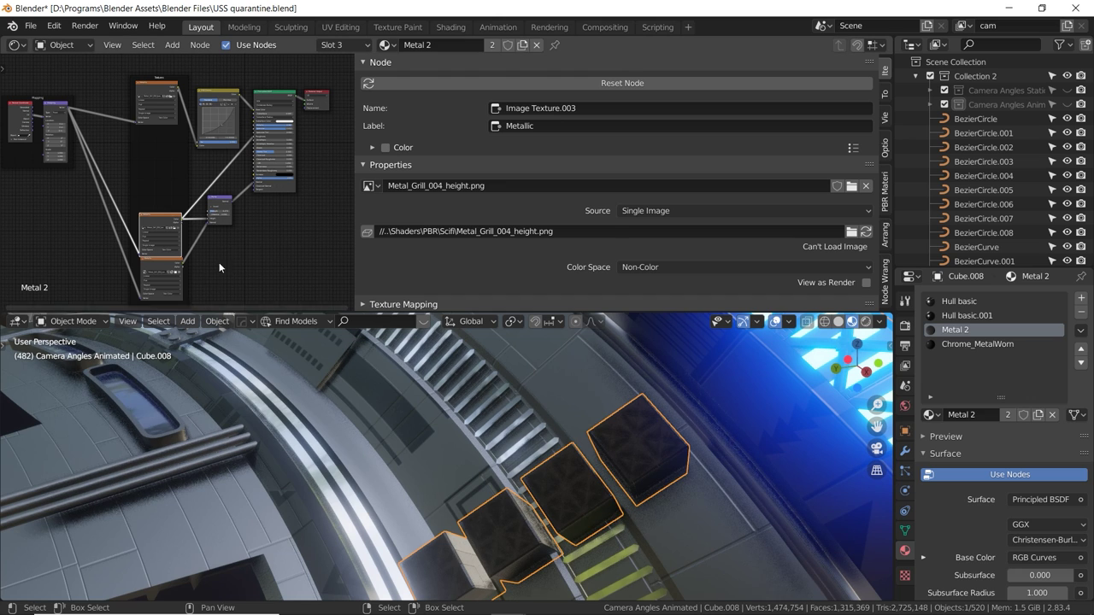
Set the normal texture node's image path to //..\Shaders\PBR\Scifi\Metal_Grill_004_normal.jpg and look over the ship.
left_click(162, 268)
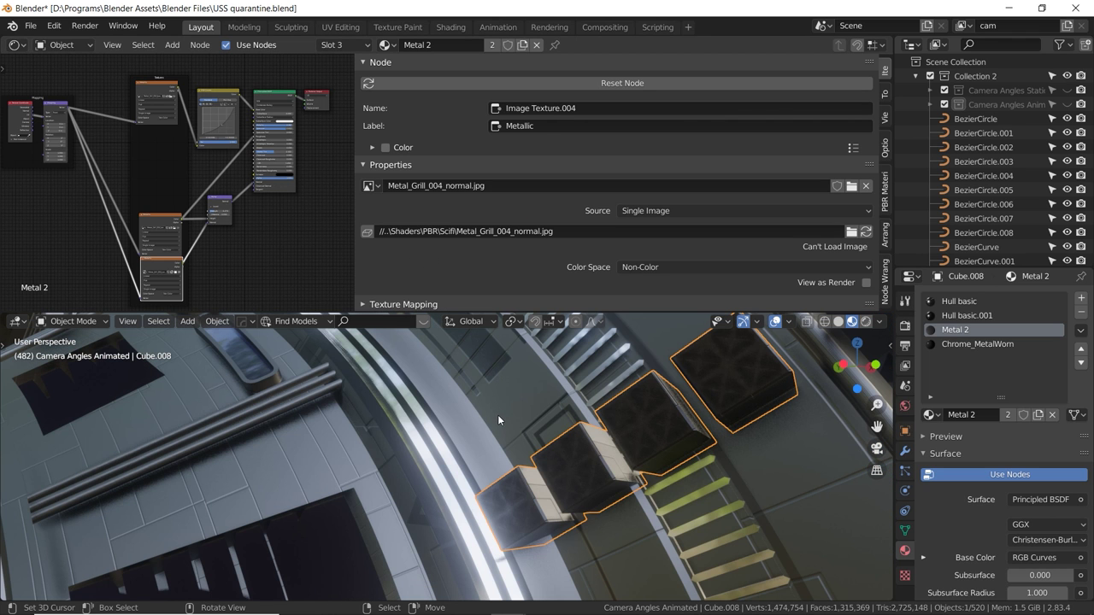
scroll(498, 419, "down", 10)
scroll(498, 419, "down", 3)
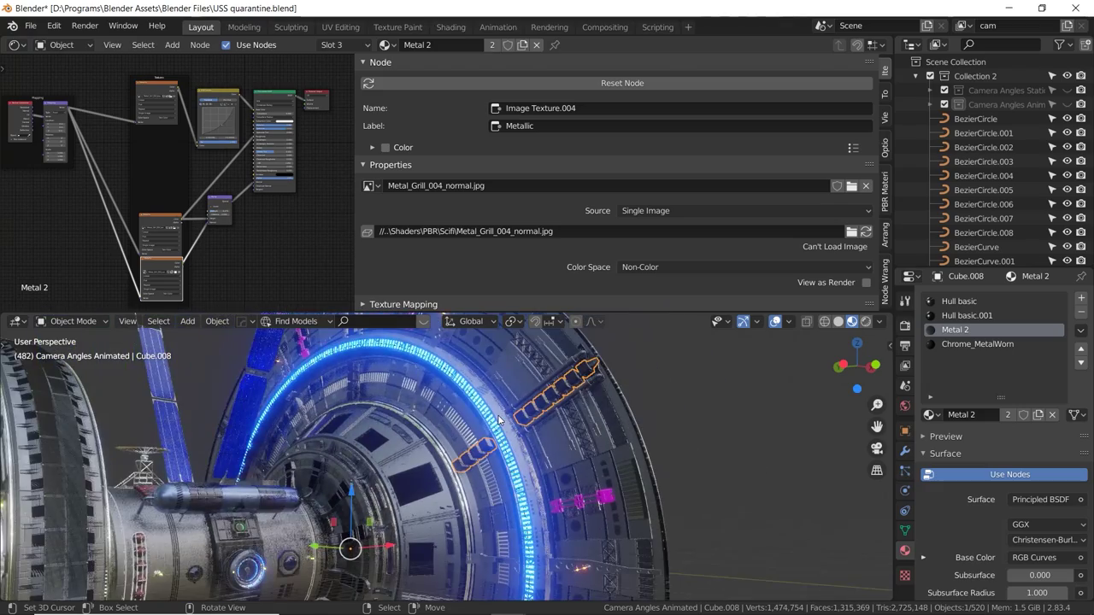
middle_click_drag(496, 455, 507, 422)
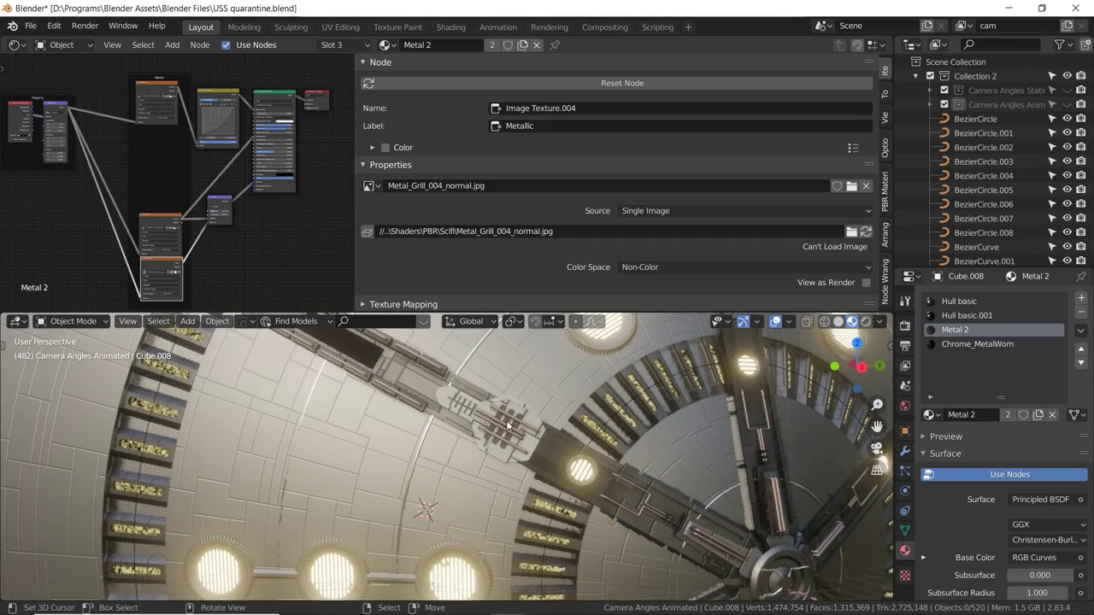
Expand the 3D view over the node editor, play the animation, and make Shield lights the active material of the round-light strut.
left_click_drag(889, 309, 573, 287)
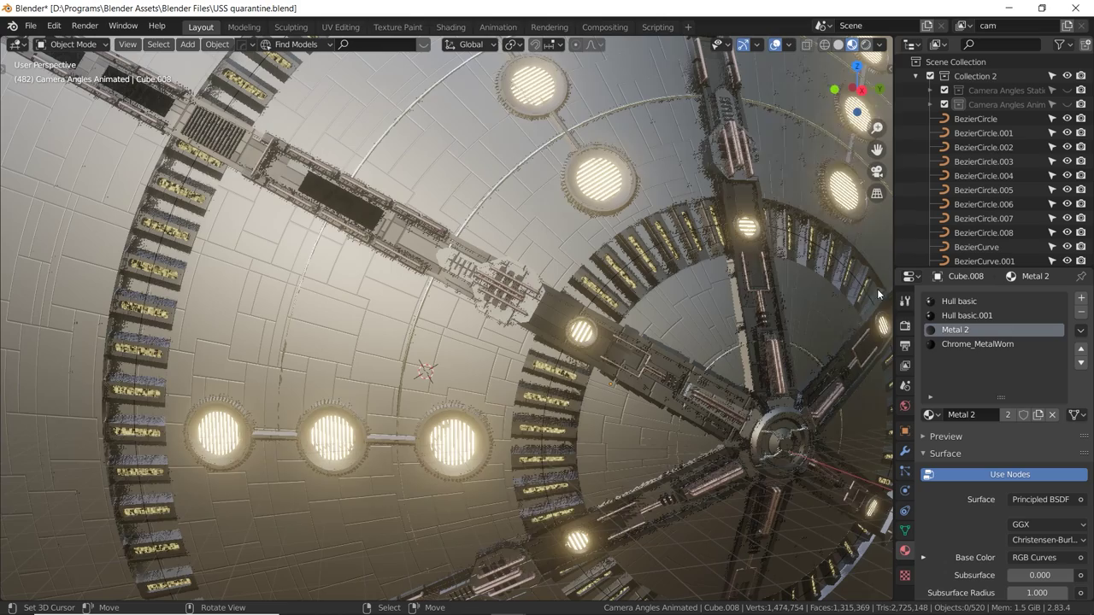
key("space")
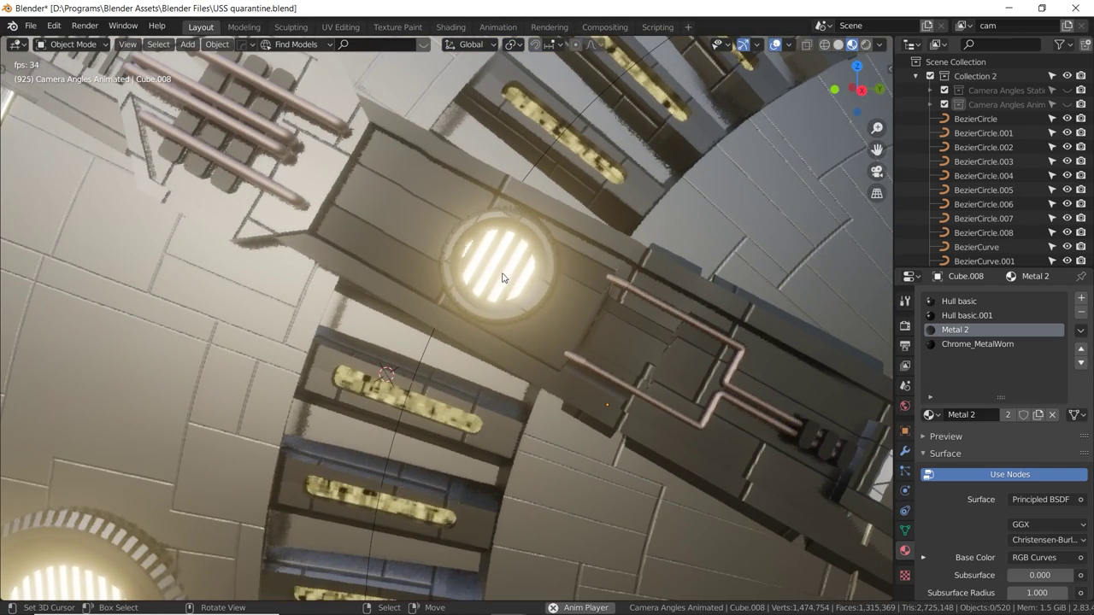
left_click(499, 272)
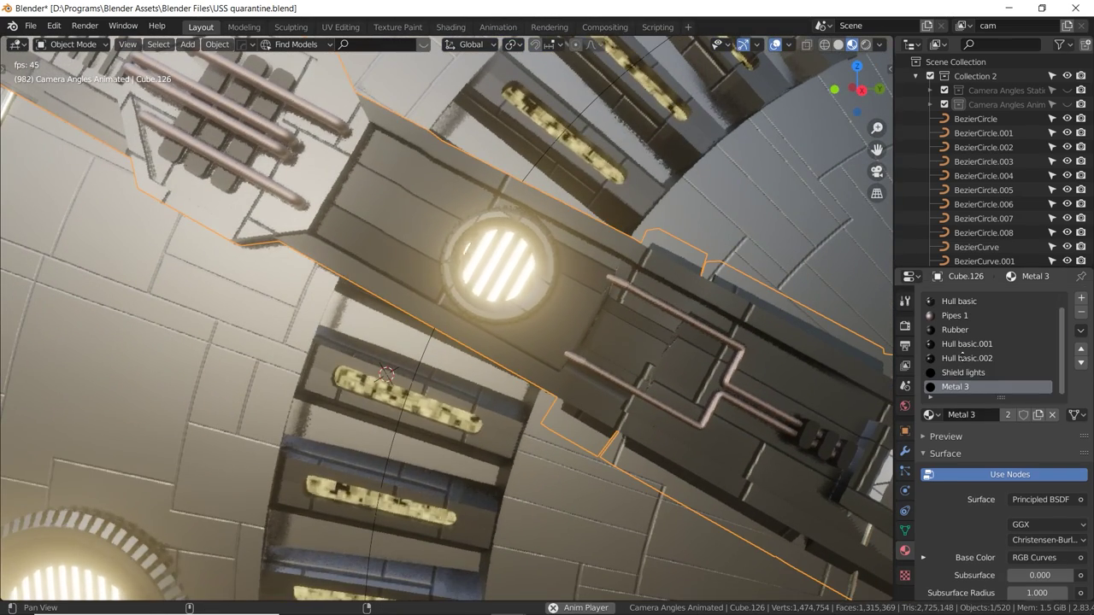
mouse_move(947, 372)
middle_mouse_down()
mouse_move(946, 348)
mouse_move(946, 370)
middle_mouse_up()
left_click(946, 370)
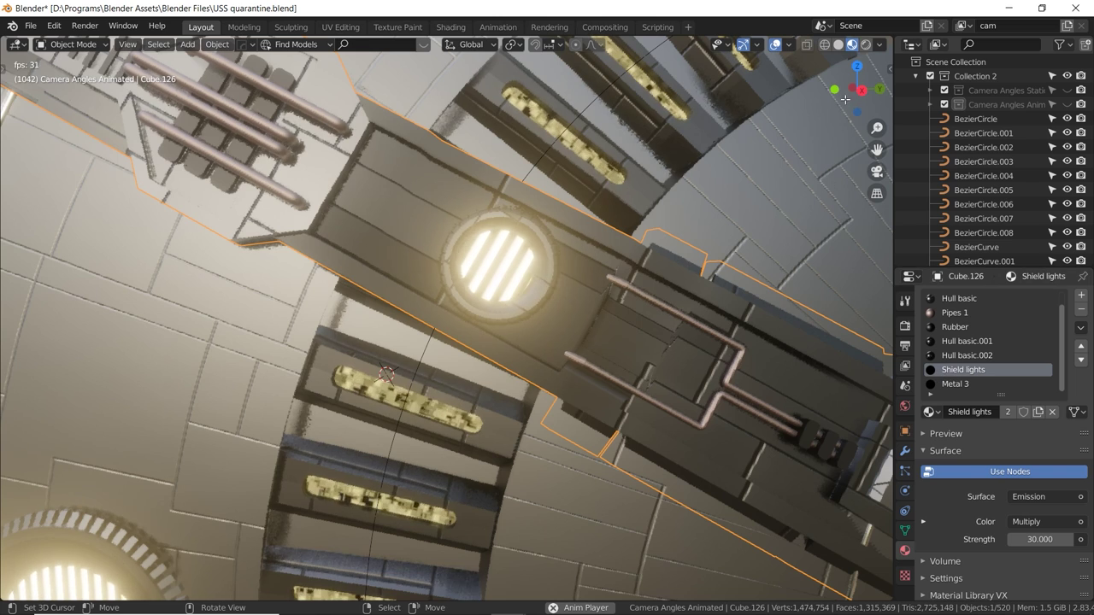
Show the Shield lights node tree, move the Mapping node with the animated X location upward, and inspect it with the Wave Texture node.
left_click(883, 45)
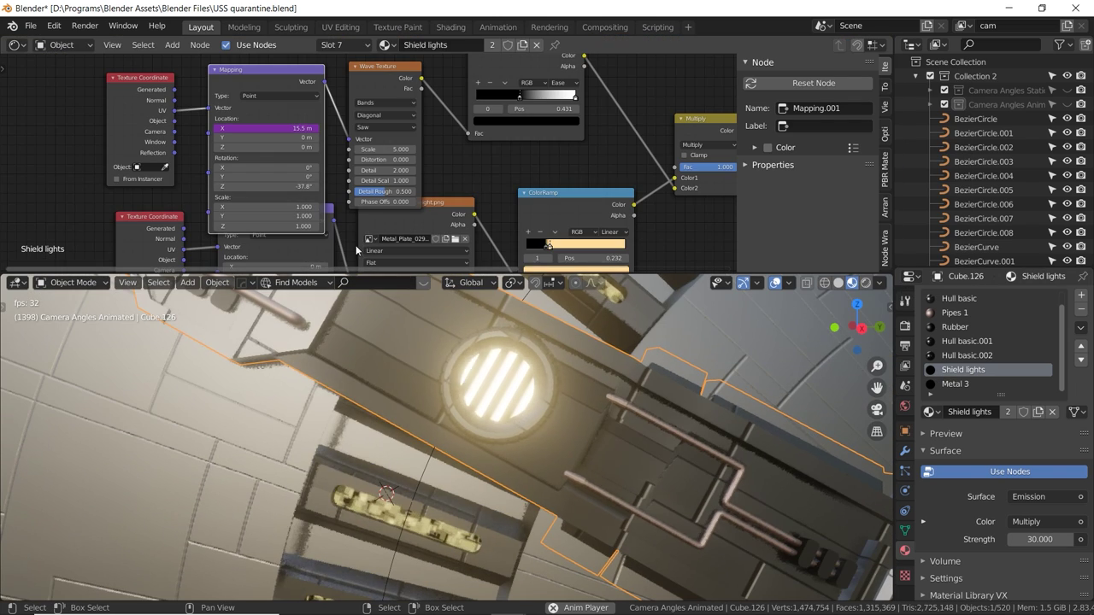
key("g")
left_click(358, 206)
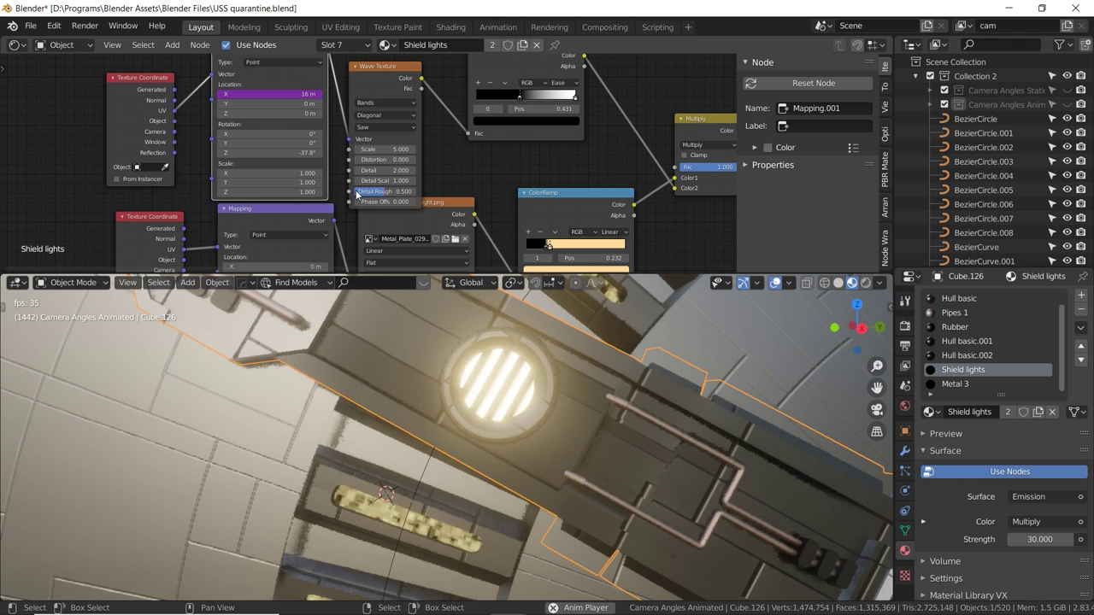
left_click(380, 79)
middle_click_drag(370, 92, 385, 138)
scroll(384, 136, "up", 1)
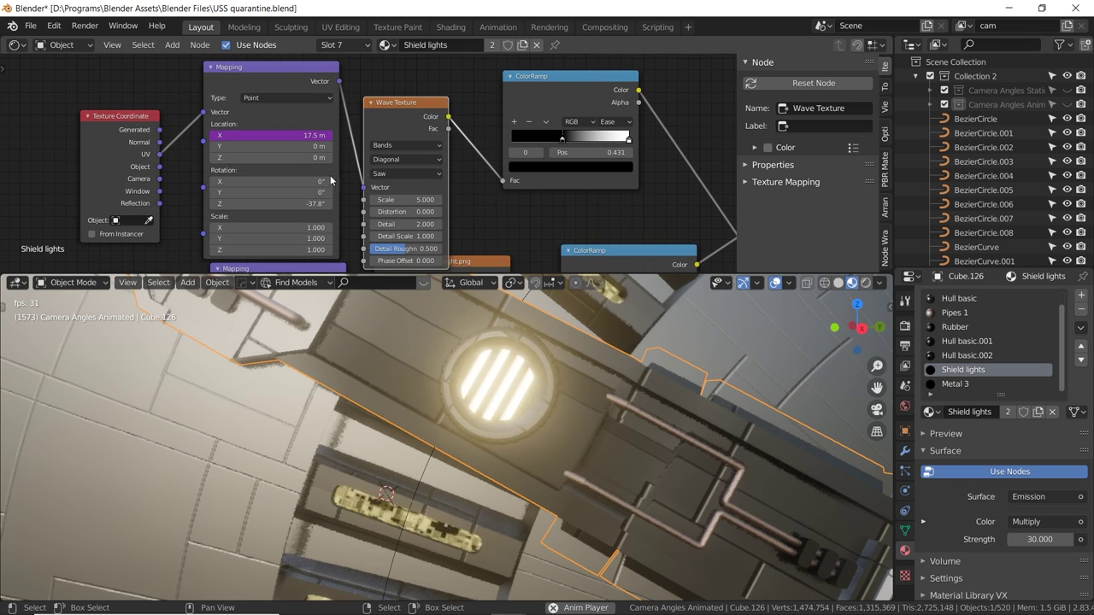
left_click(285, 72)
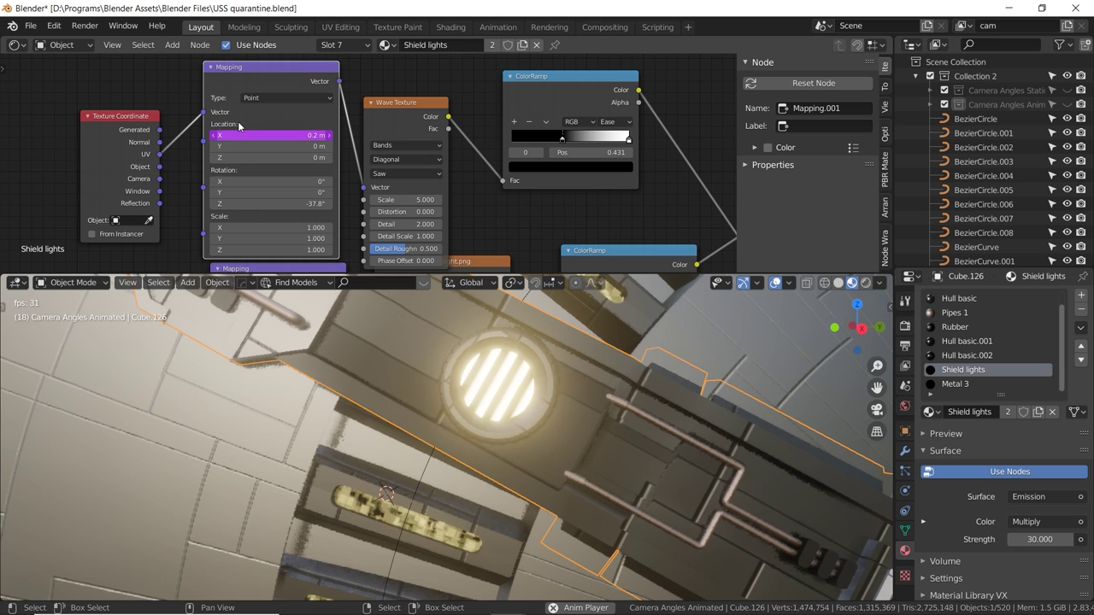
Check the Texture Coordinate and Mapping nodes, stop the animation, and delete the driver on the Mapping node's X location.
left_click(137, 164)
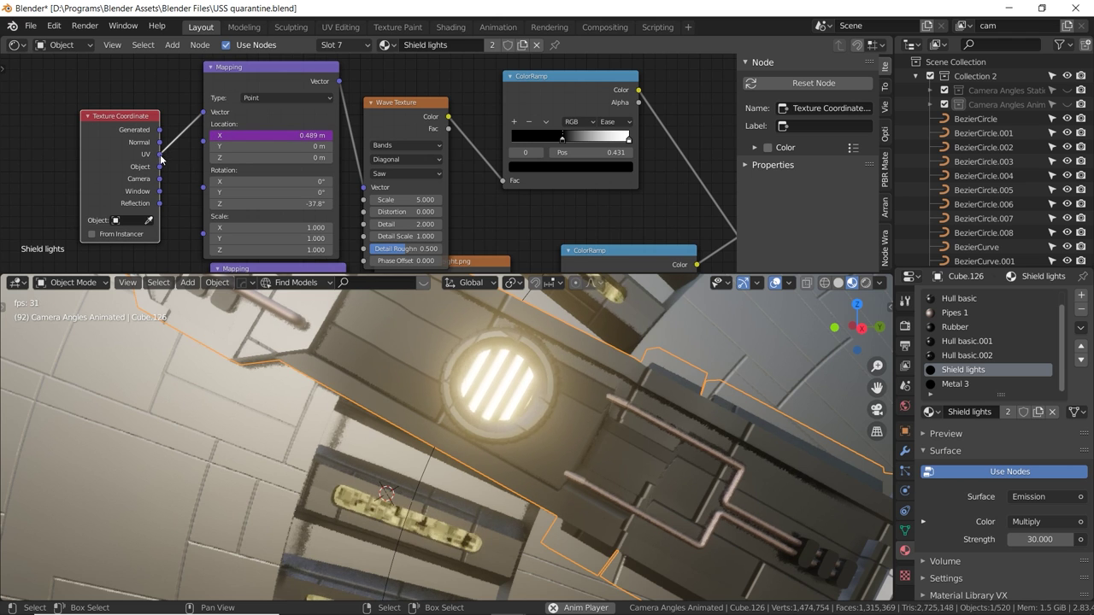
left_click(279, 115)
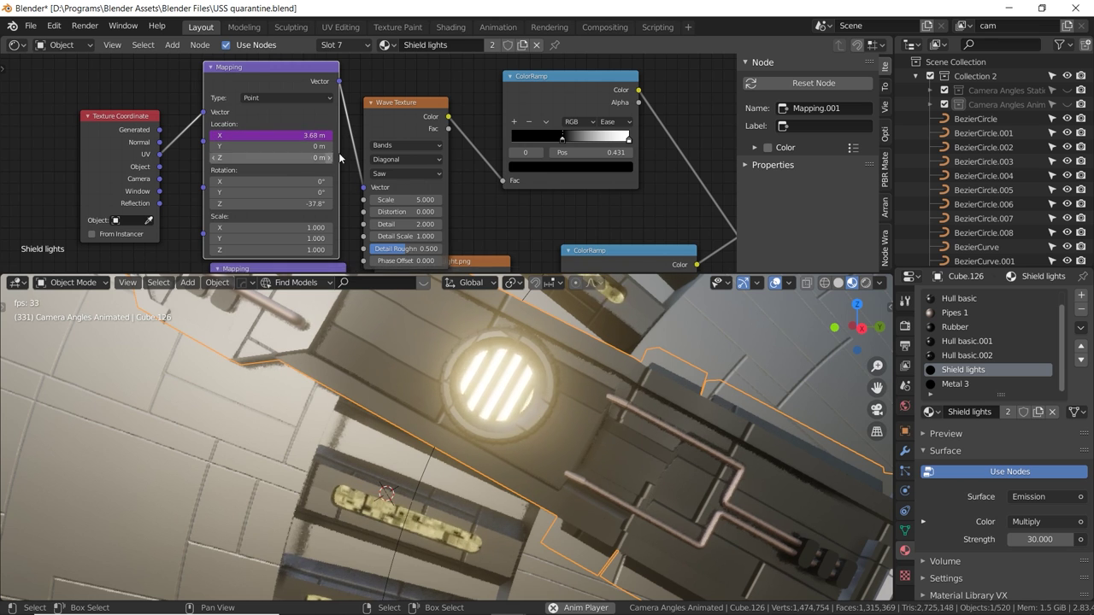
scroll(358, 162, "up", 1)
middle_click_drag(306, 101, 419, 132)
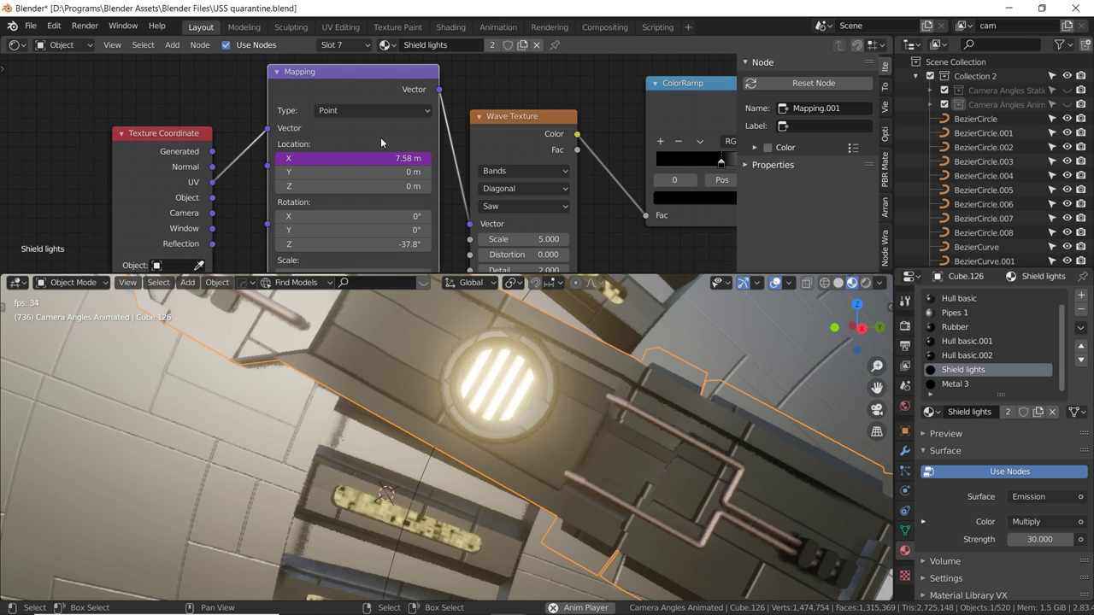
key("Escape")
right_click(363, 158)
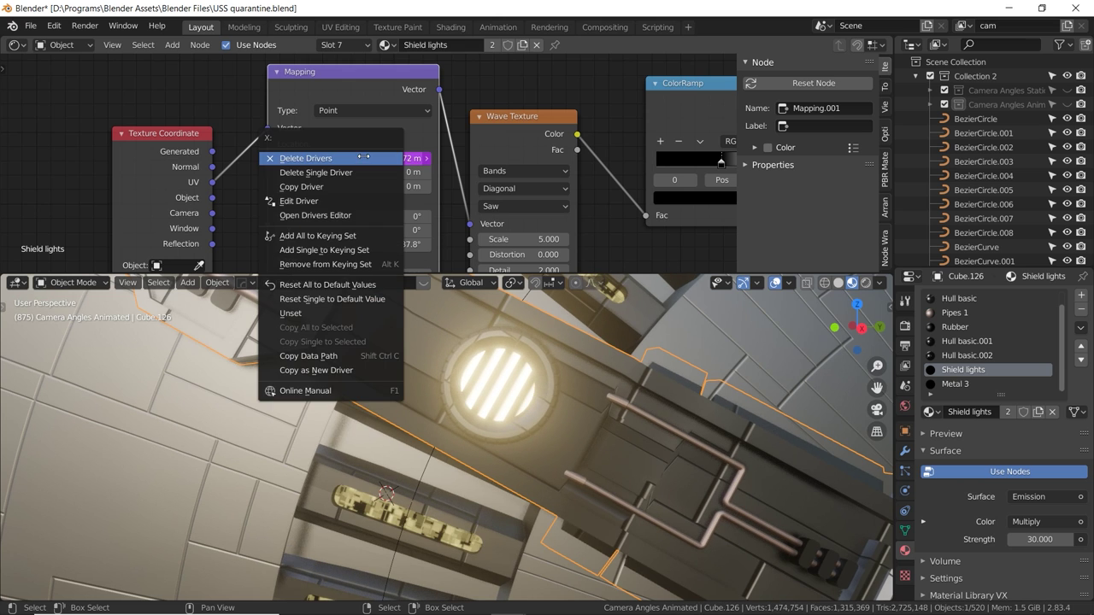
left_click(329, 159)
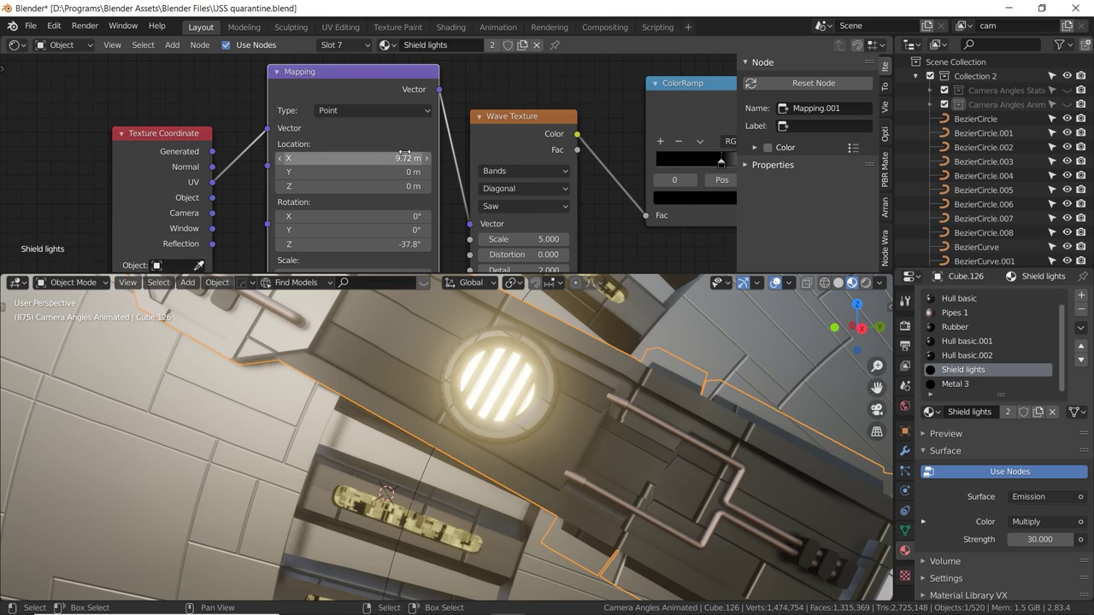
Play the animation, change the Mapping node's X location to 0.222 m, and insert a single keyframe on it.
key("space")
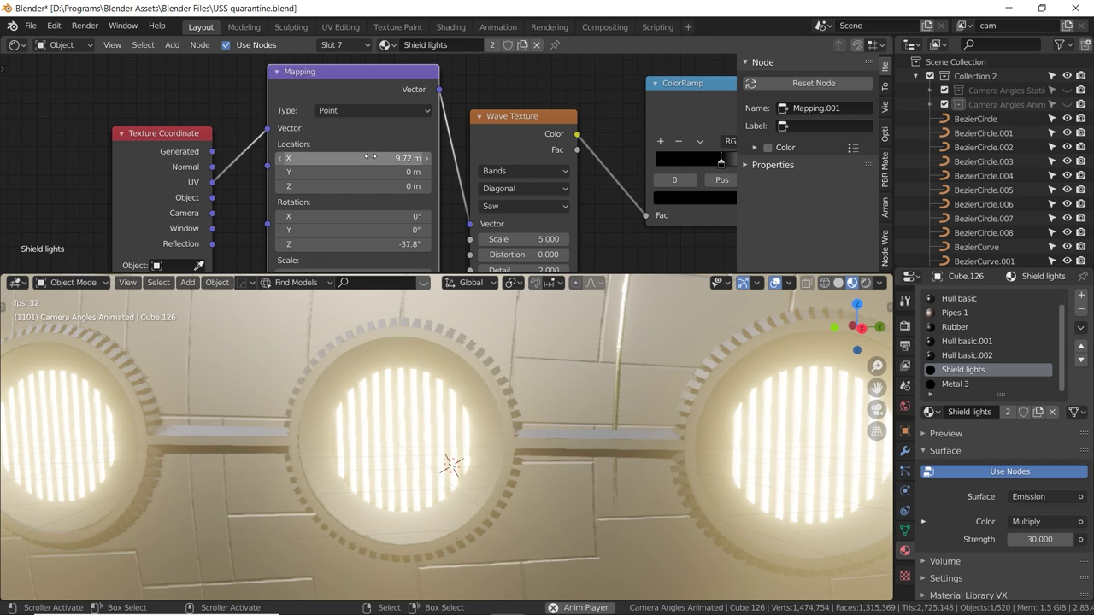
left_click_drag(380, 158, 353, 161)
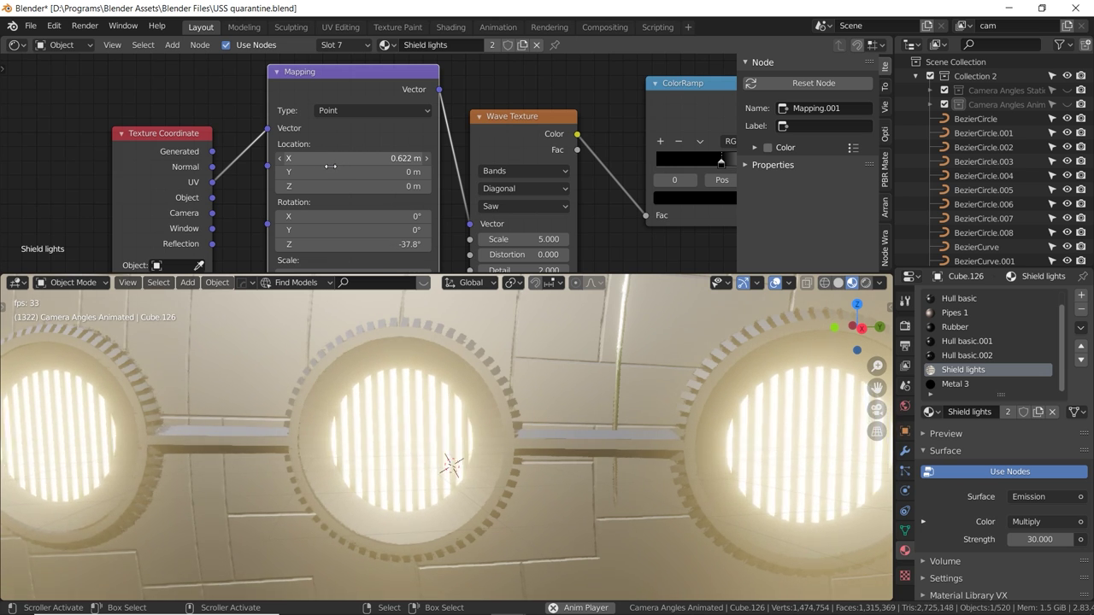
left_click_drag(332, 159, 359, 159)
right_click(360, 158)
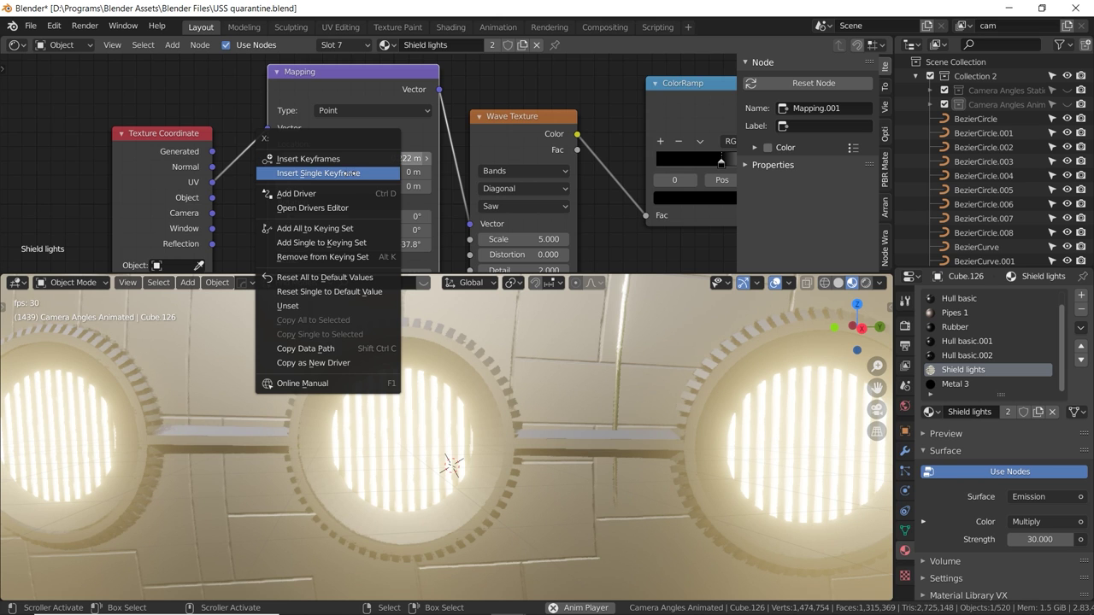
left_click(351, 172)
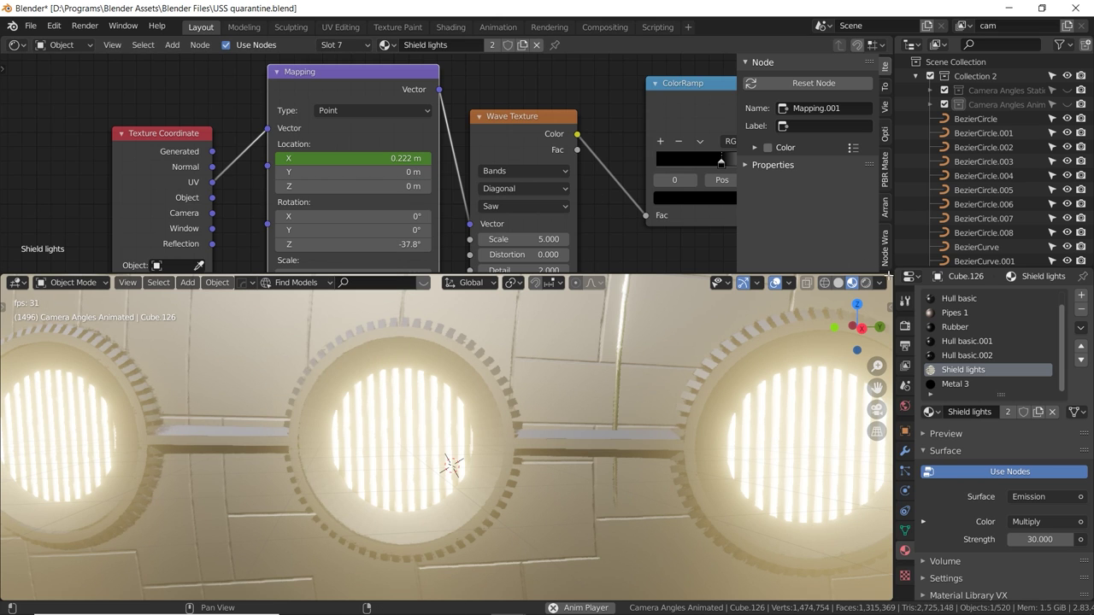
Split the 3D view to add an enlarged Graph Editor and frame the keyframe of the X location curve.
left_click_drag(884, 311, 880, 412)
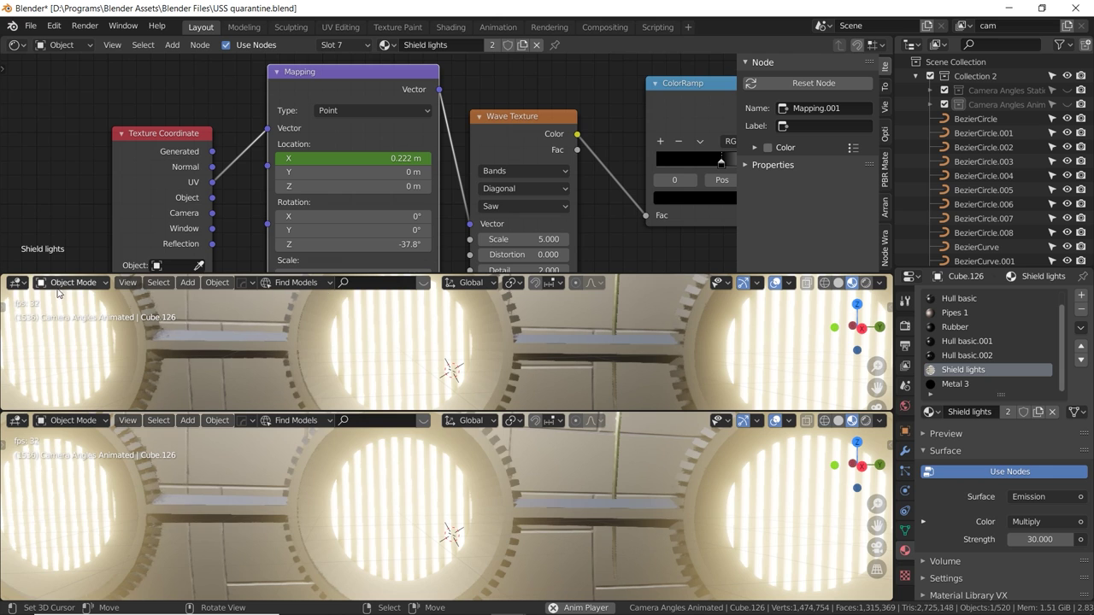
left_click(18, 283)
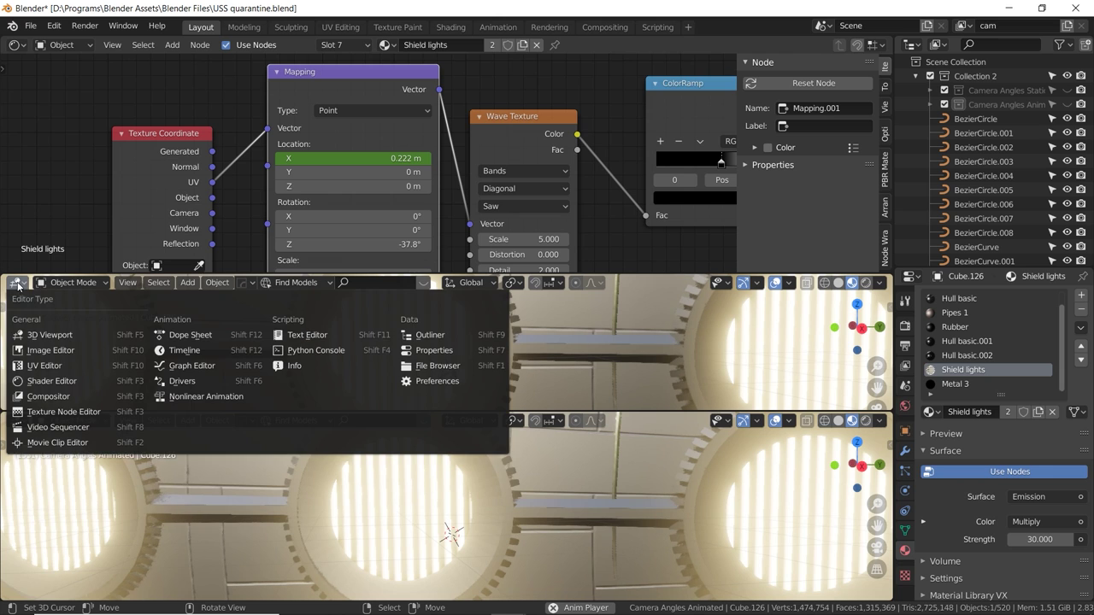
left_click(216, 365)
left_click_drag(461, 274, 460, 128)
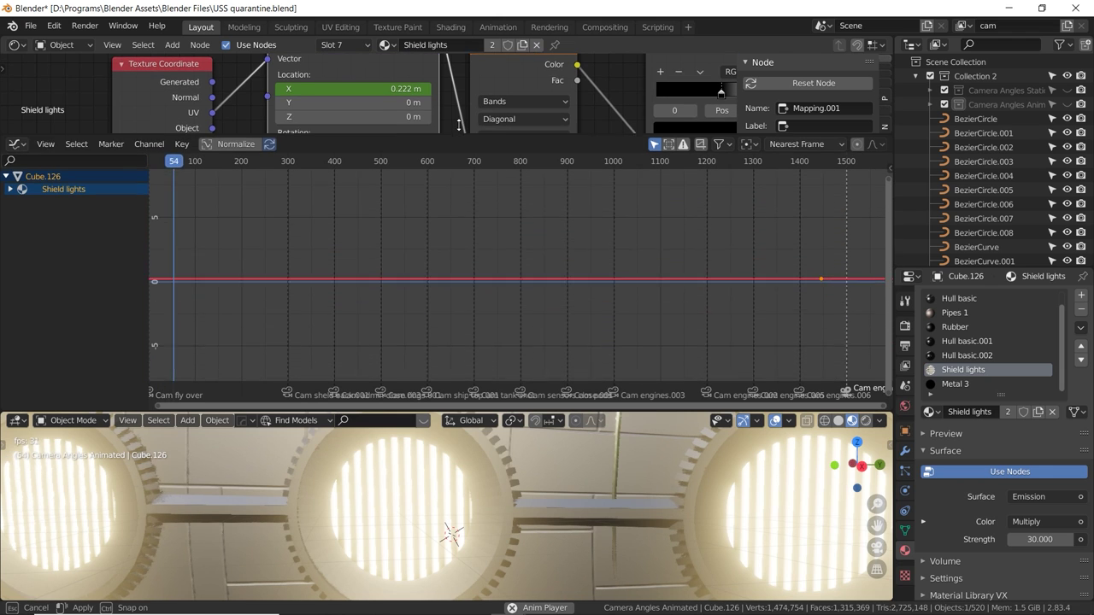
left_click(822, 286)
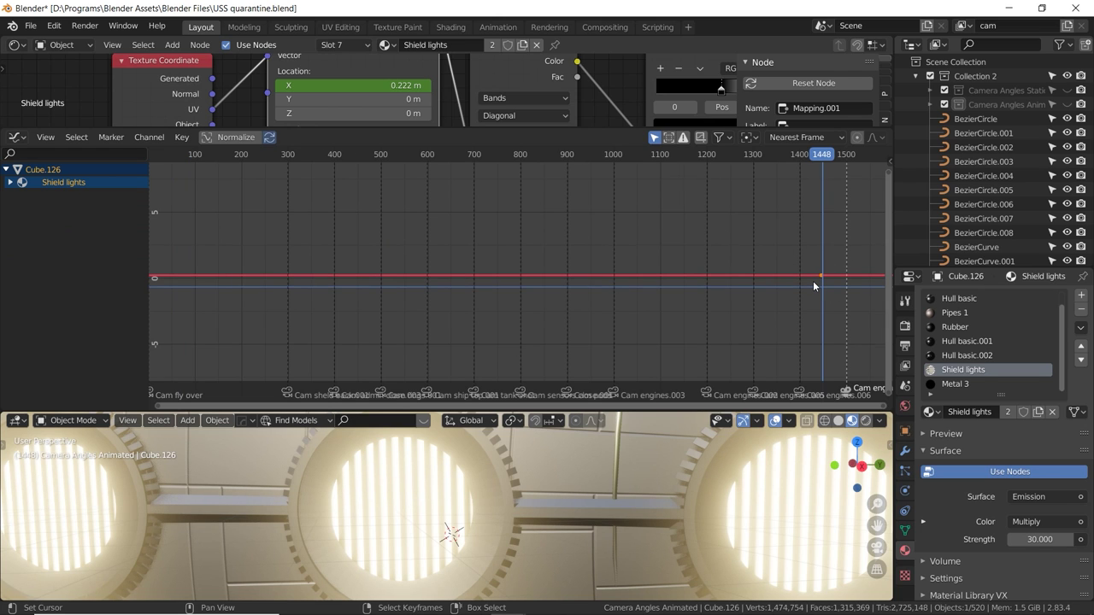
key("Home")
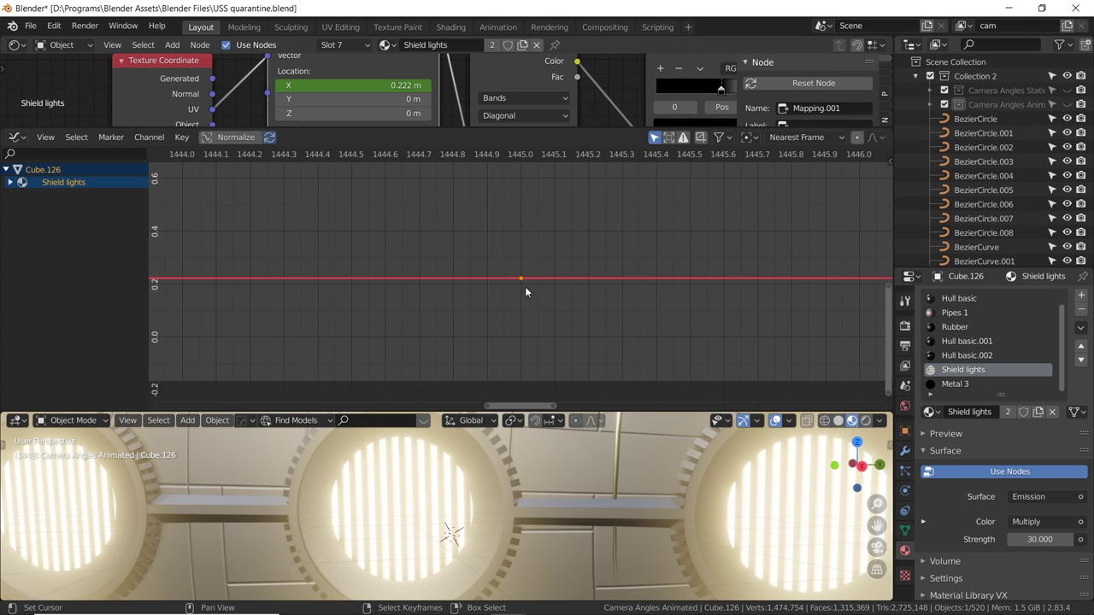
Add a Generator modifier to the Mapping node's X location F-curve and play the animation.
key("n")
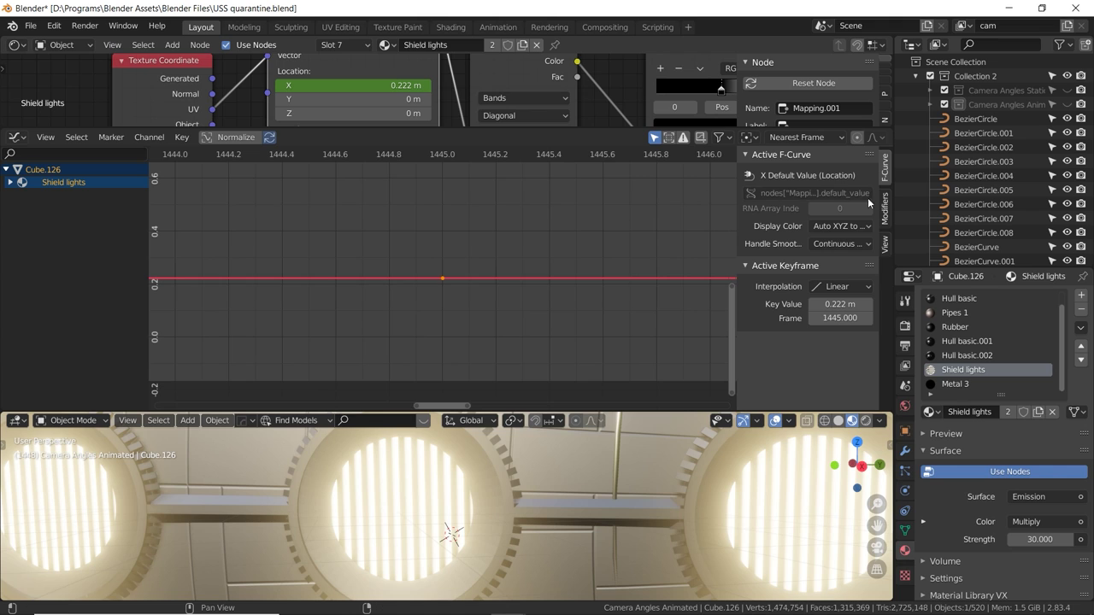
left_click(885, 205)
left_click(790, 175)
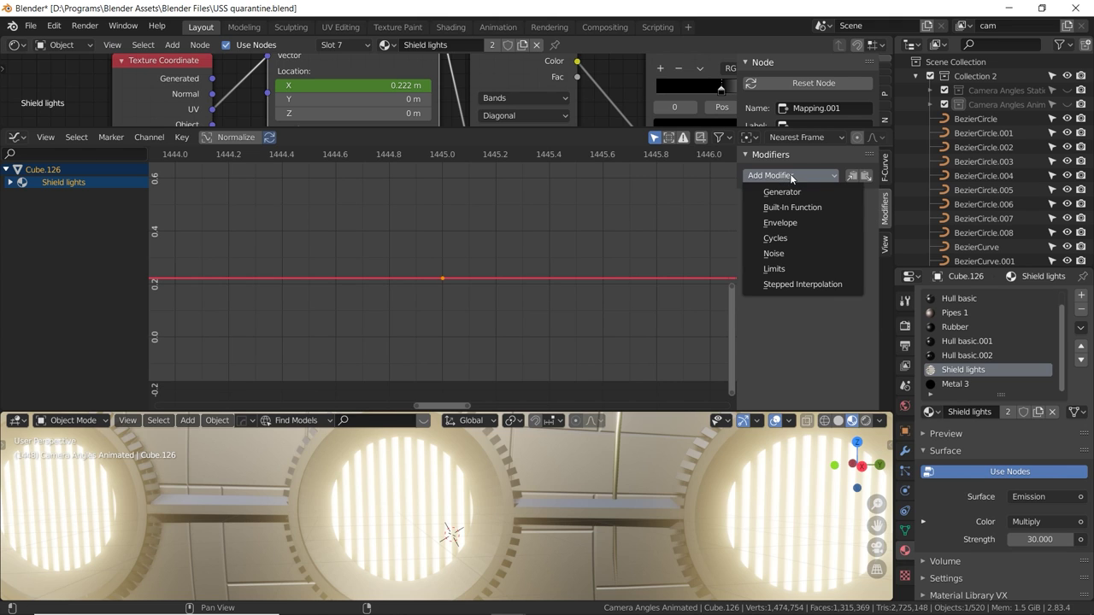
left_click(801, 193)
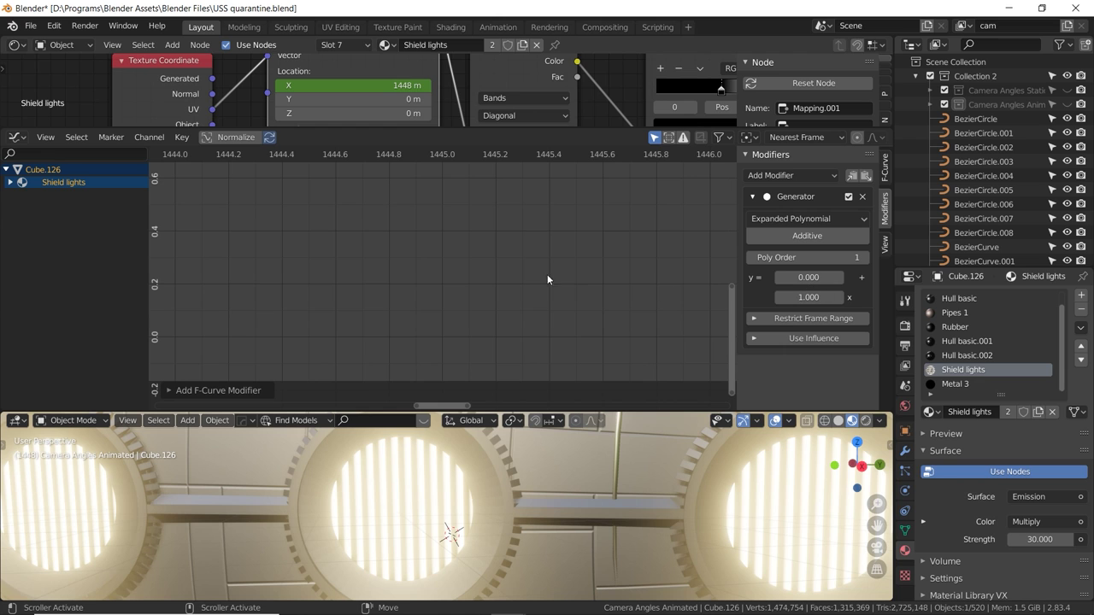
key("Home")
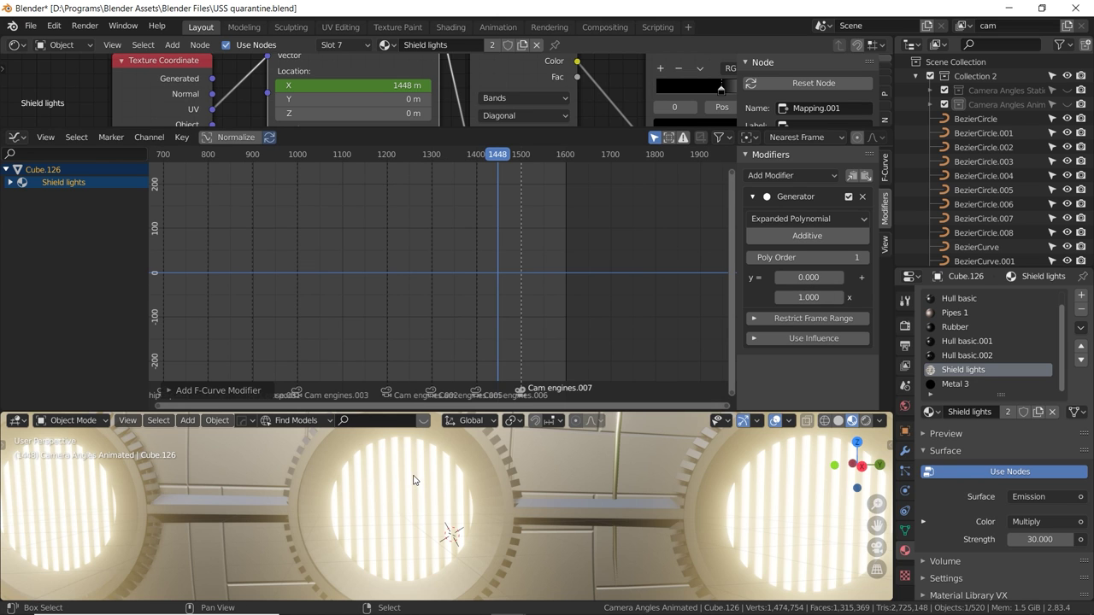
key("space")
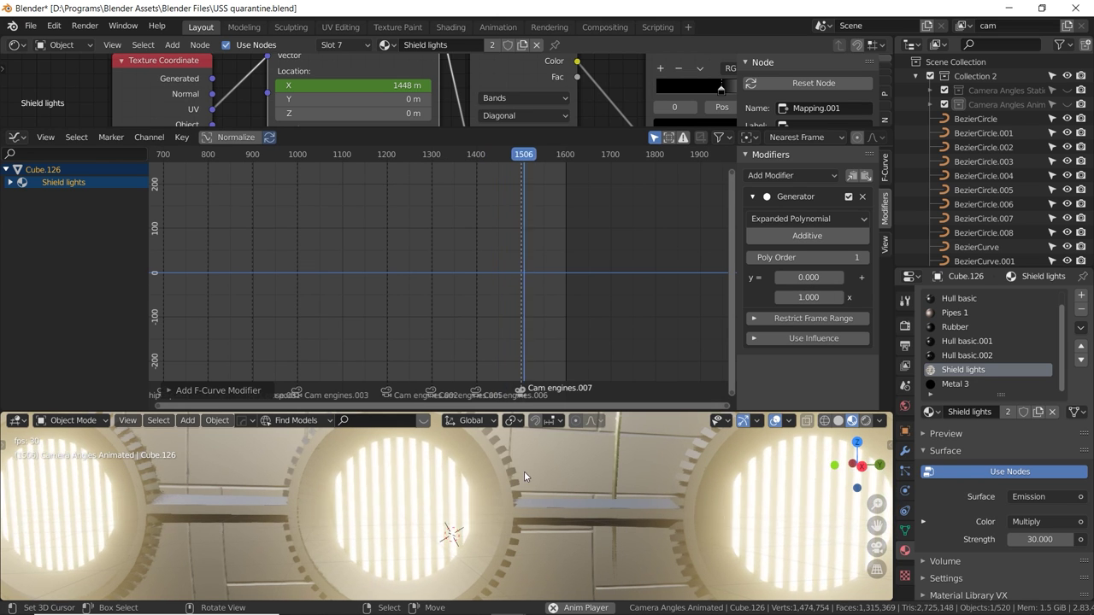
Try the Generator modifier's x coefficient at 0.5 and -0.5, stop the playback, and step forward through frames.
left_click(808, 297)
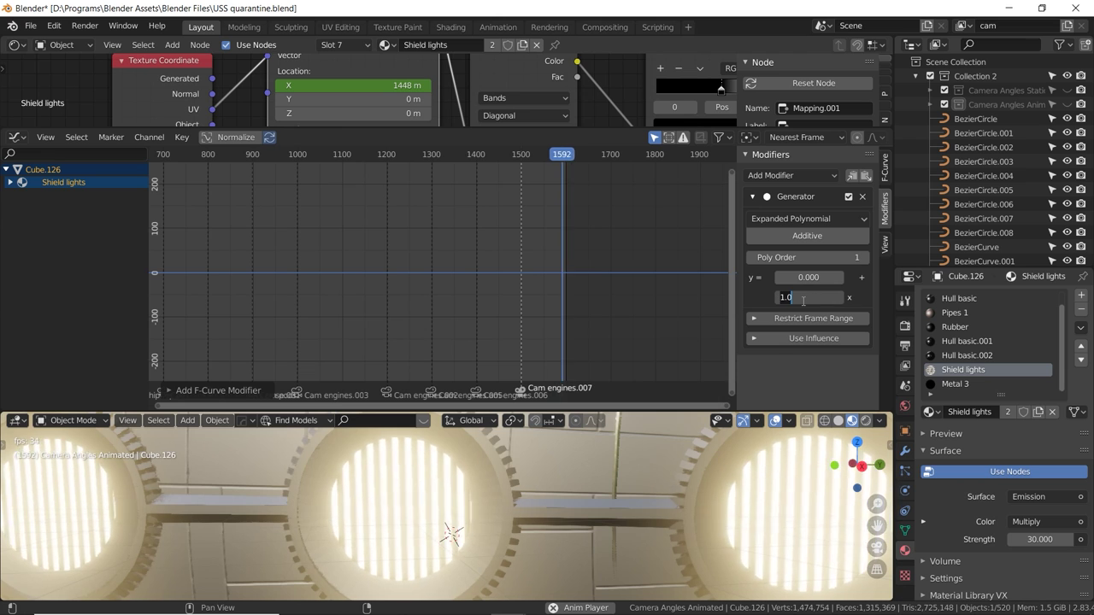
type(".5")
key("Return")
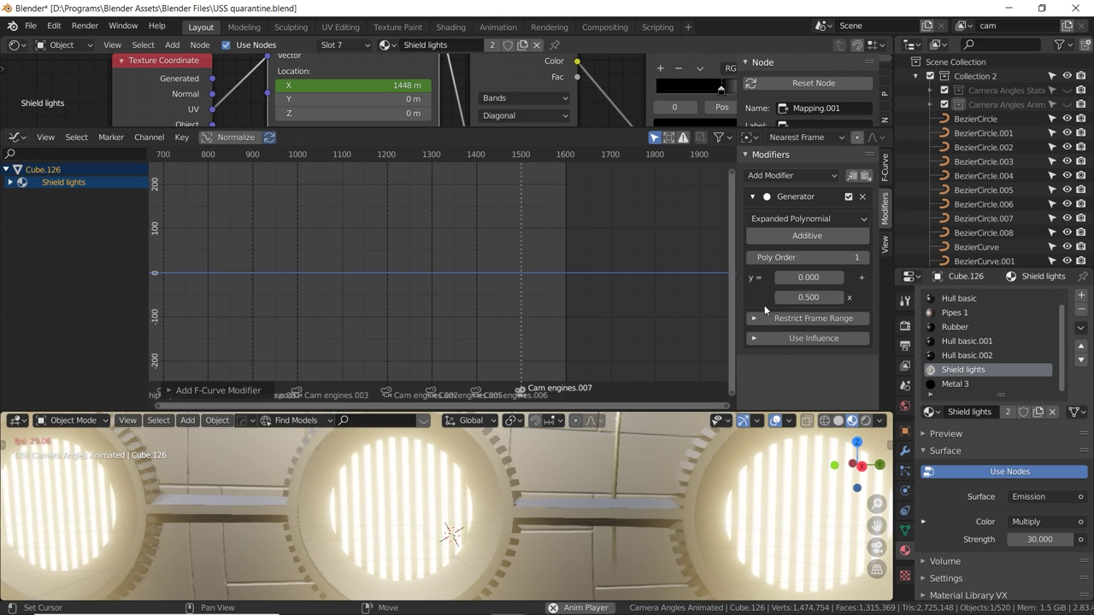
scroll(809, 296, "down", 10, "ctrl")
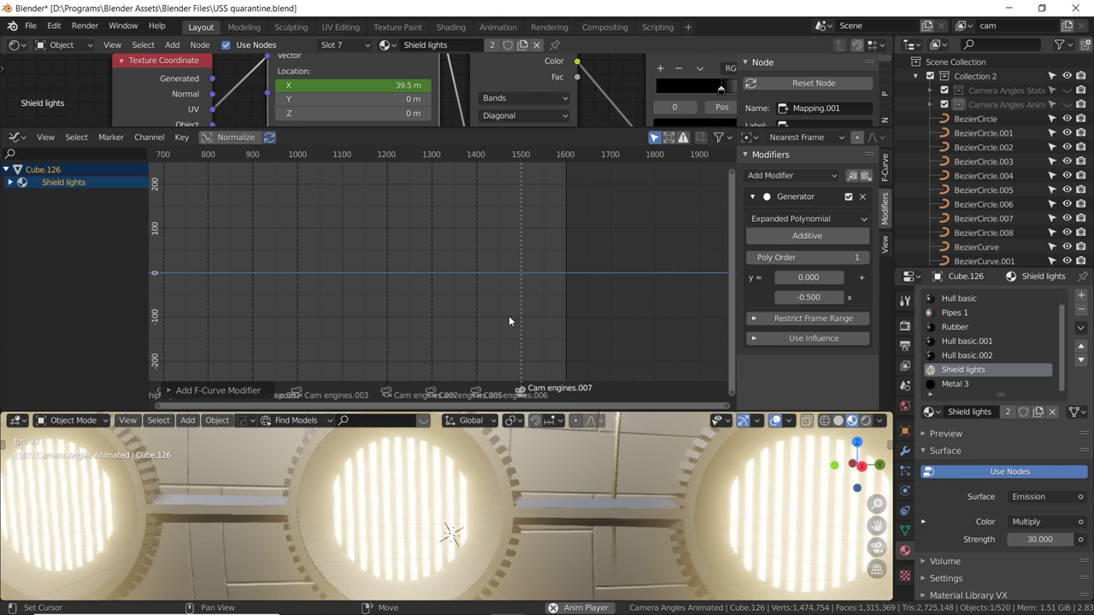
key("space")
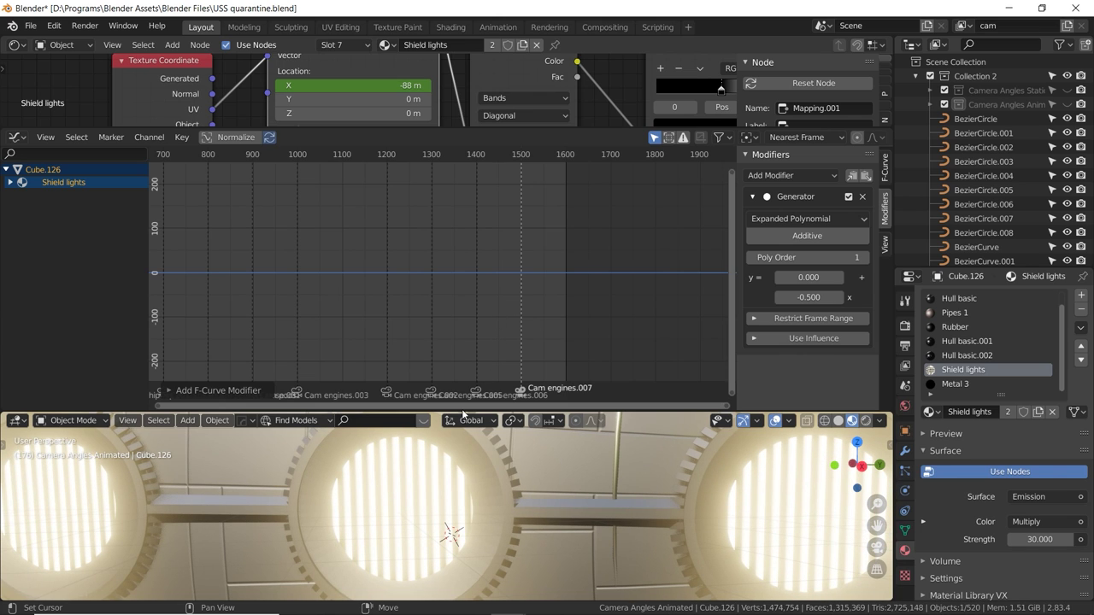
key("Right")
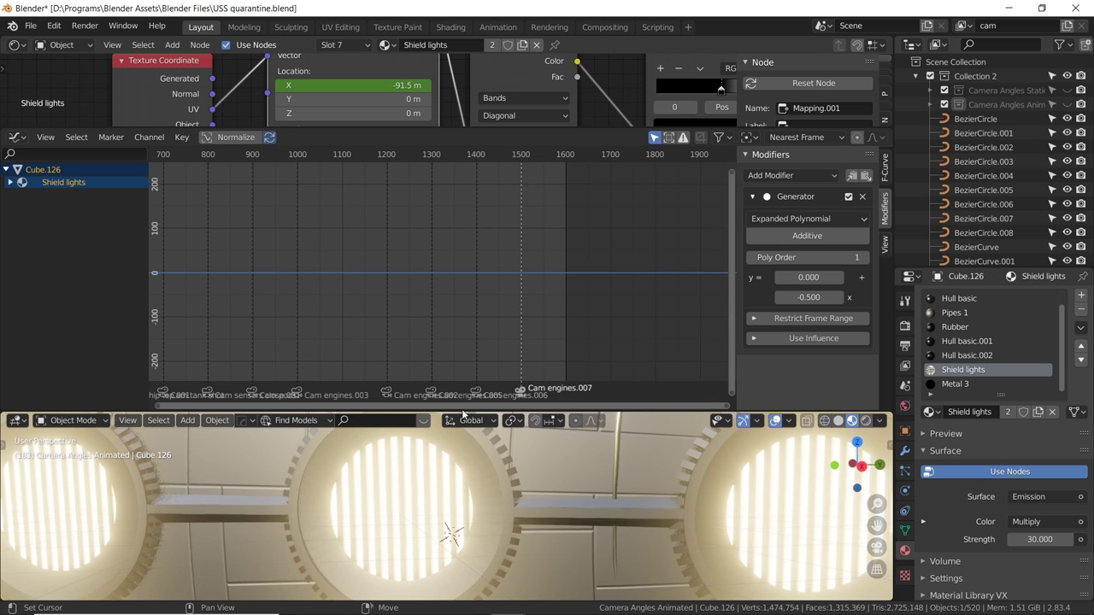
Enlarge the node editor over the Graph Editor and examine the Shield lights nodes from Mapping through ColorRamp, height image, Multiply and Emission to Material Output.
middle_click_drag(422, 62, 443, 66)
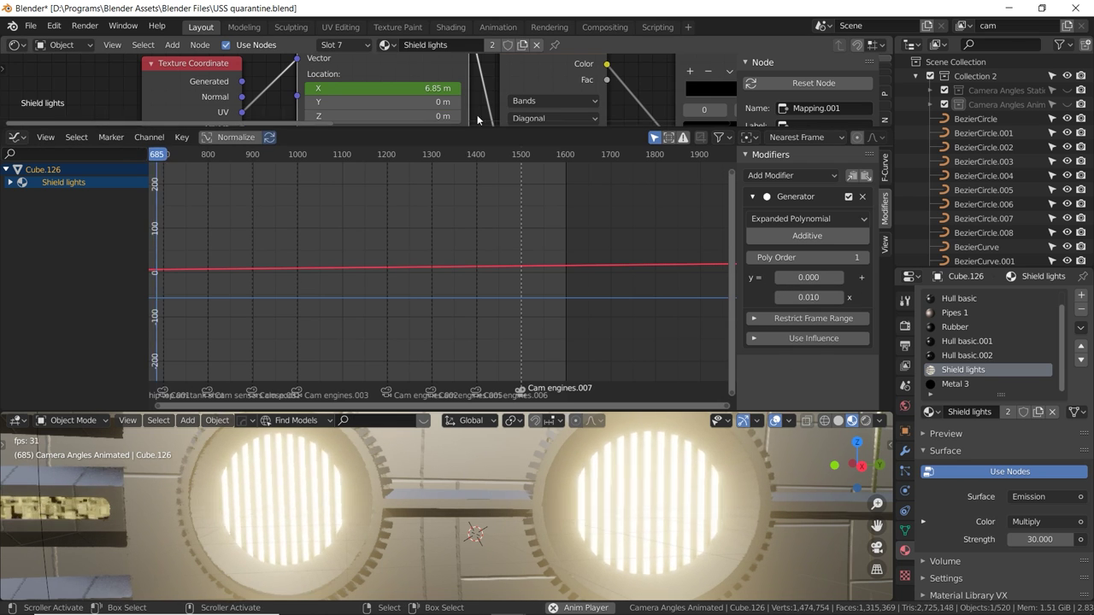
middle_click_drag(524, 89, 484, 119)
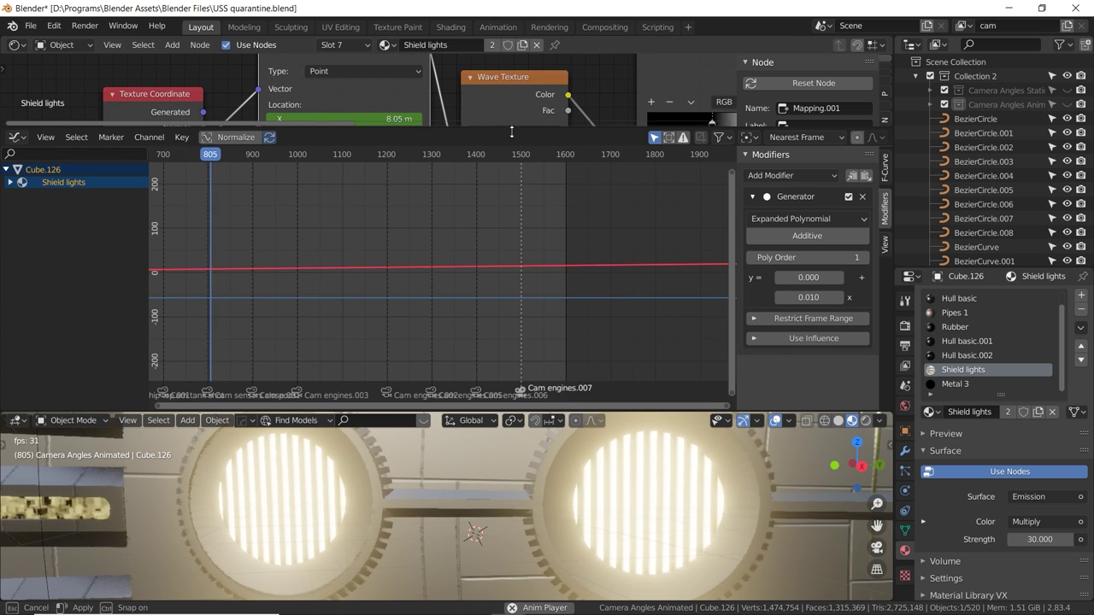
left_click_drag(508, 127, 513, 358)
middle_click_drag(539, 261, 350, 201)
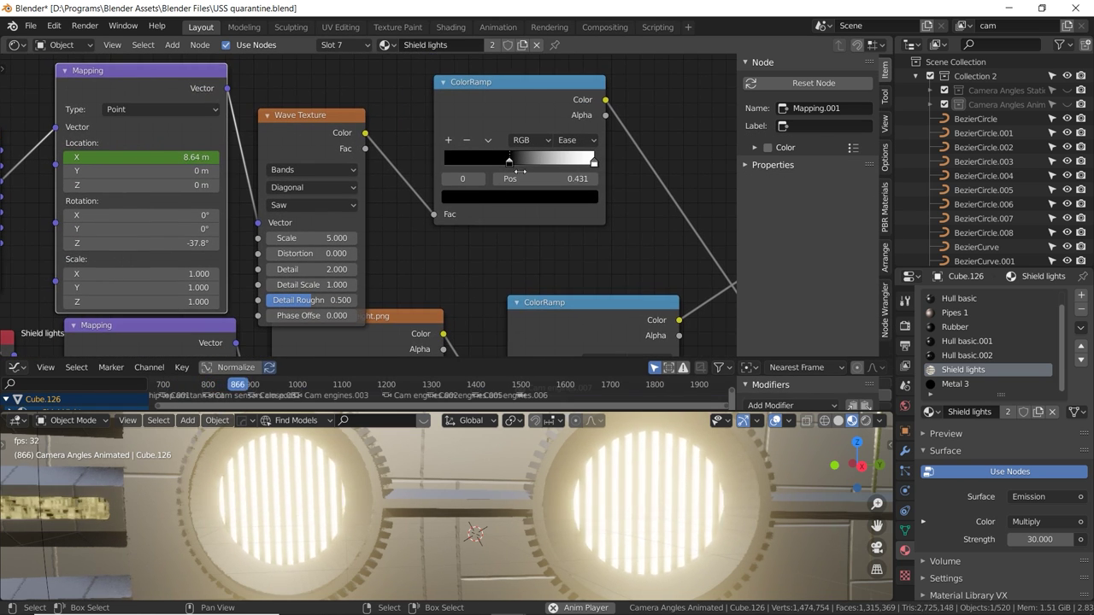
left_click(536, 97)
middle_click_drag(610, 248, 369, 187)
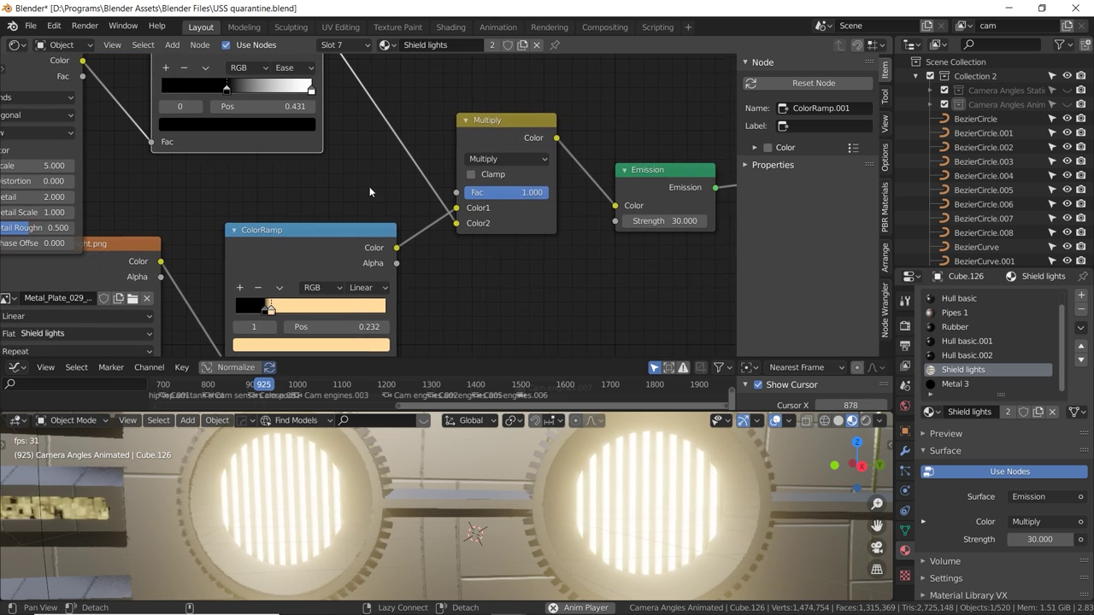
middle_click_drag(448, 302, 576, 246)
left_click_drag(269, 211, 270, 237)
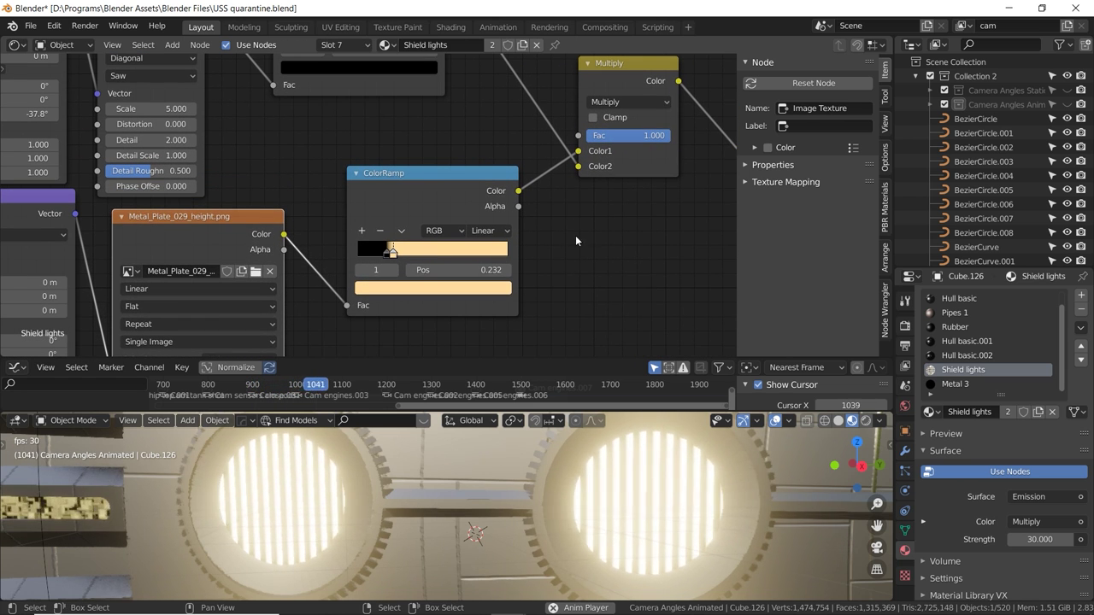
middle_click_drag(575, 235, 310, 293)
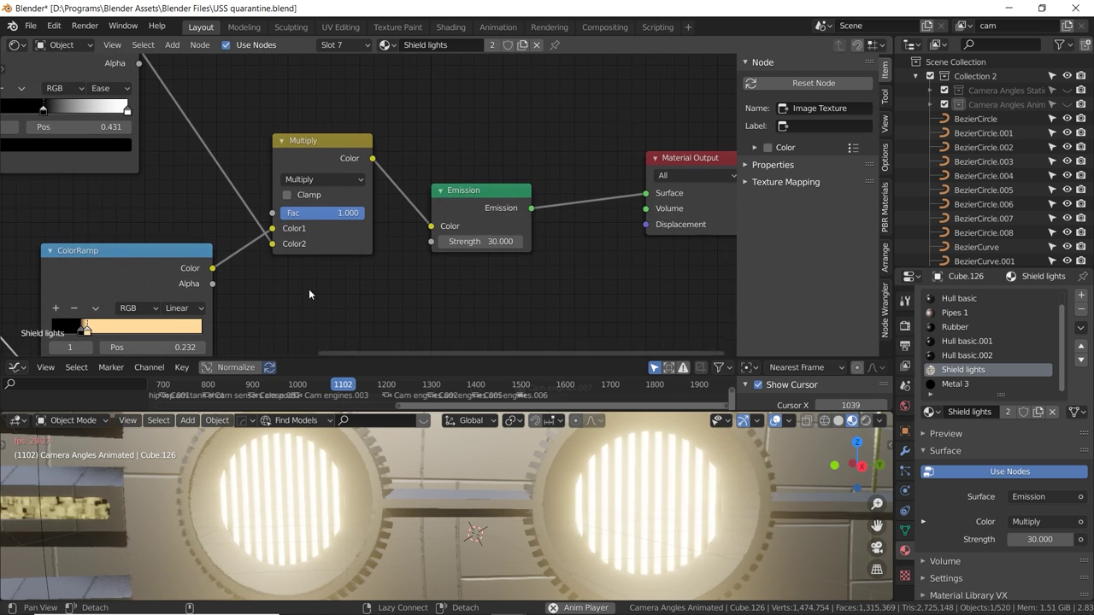
middle_click_drag(539, 236, 446, 244)
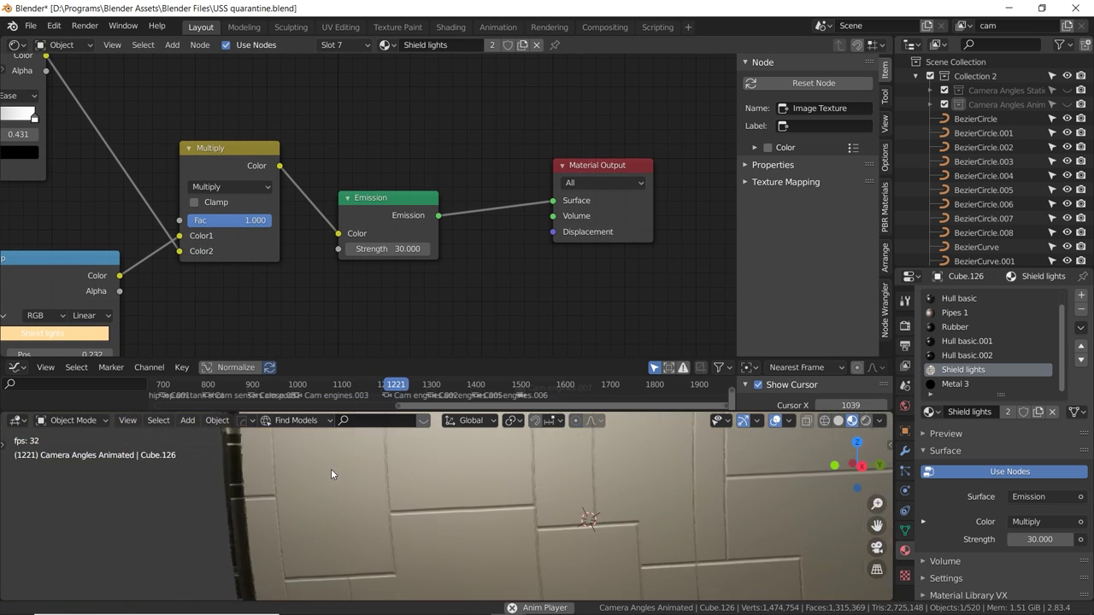
Open the lit slot panel's mesh for editing with nothing selected, and inspect the Mapping and Voronoi Texture nodes of its Shield detail light material.
left_click(421, 474)
key("Tab")
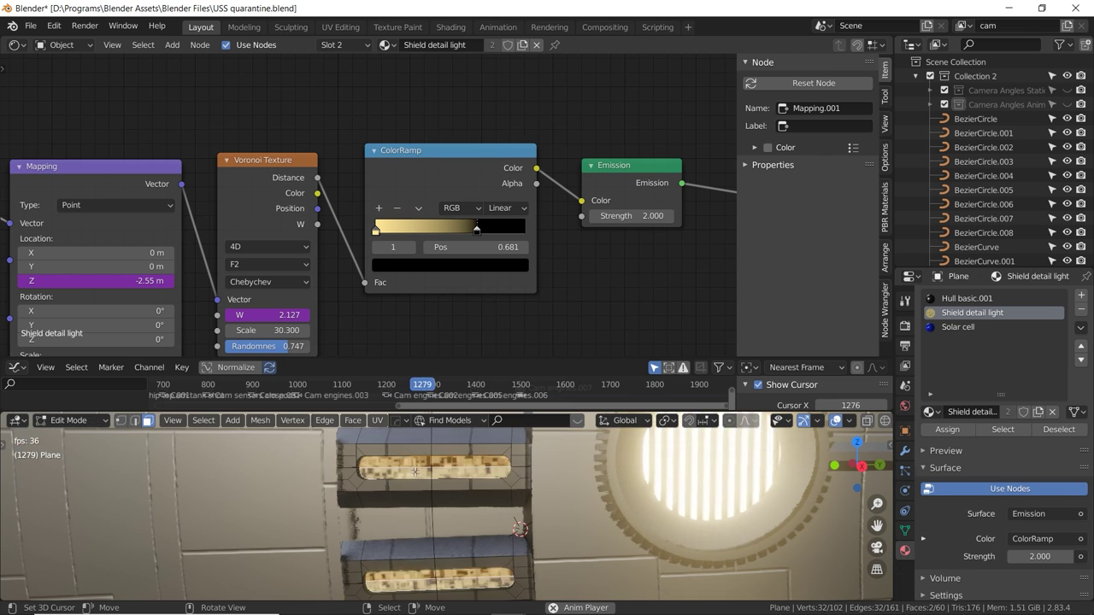
key("alt+a")
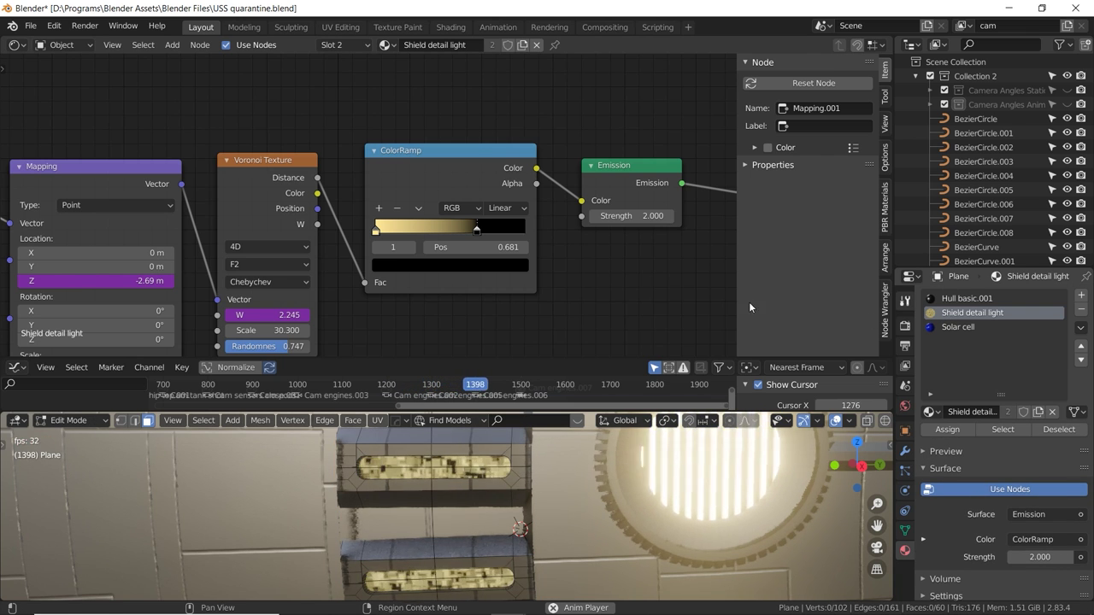
middle_click_drag(434, 313, 681, 243)
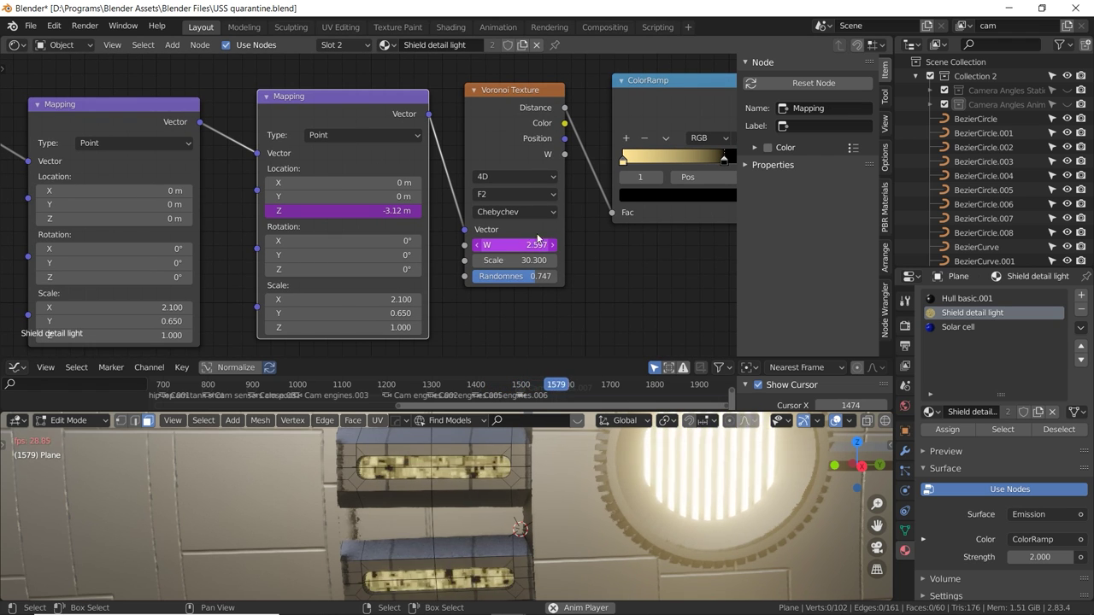
left_click(499, 138)
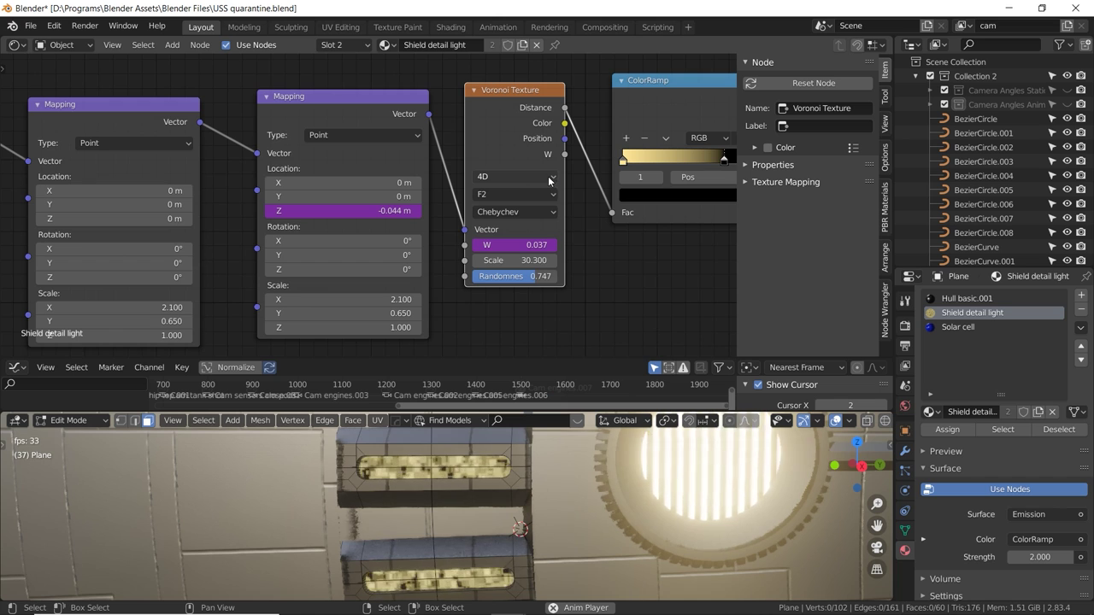
Review the Voronoi Texture node's 4D setting and animated W value while the animation plays.
left_click(512, 176)
left_click(508, 240)
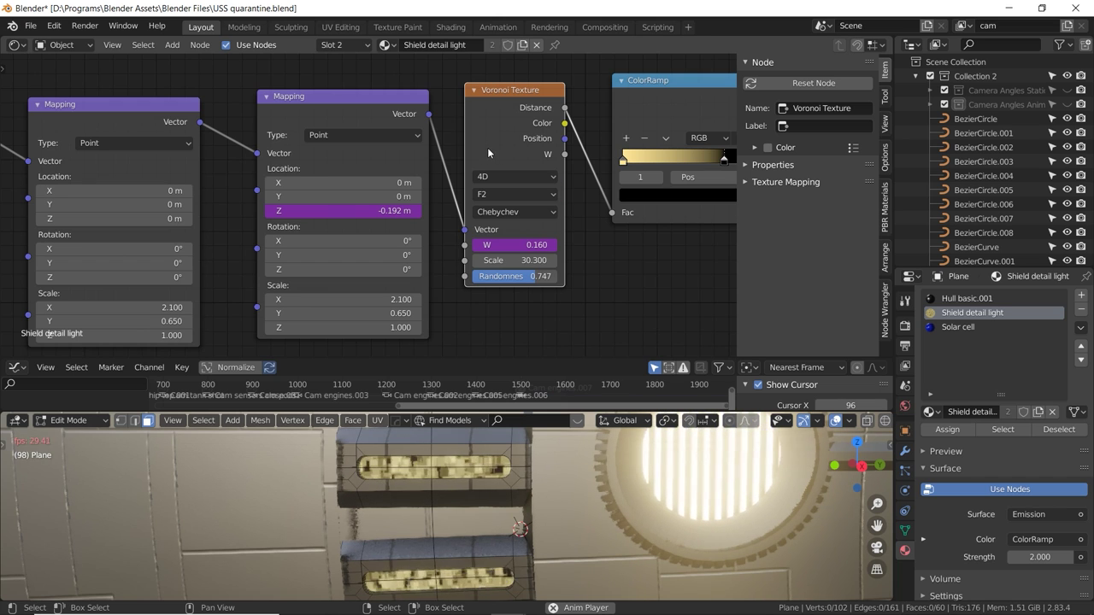
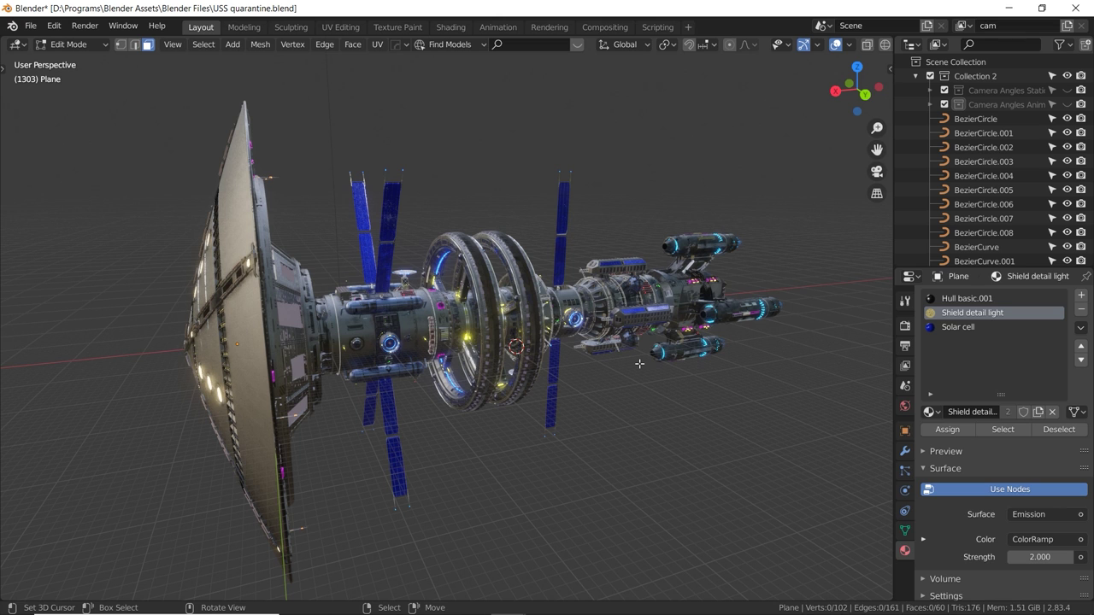
Leave mesh editing and inspect the finished ship's rotating rings and the blue-lit round fitting on its front hull.
key("Tab")
right_click(483, 299)
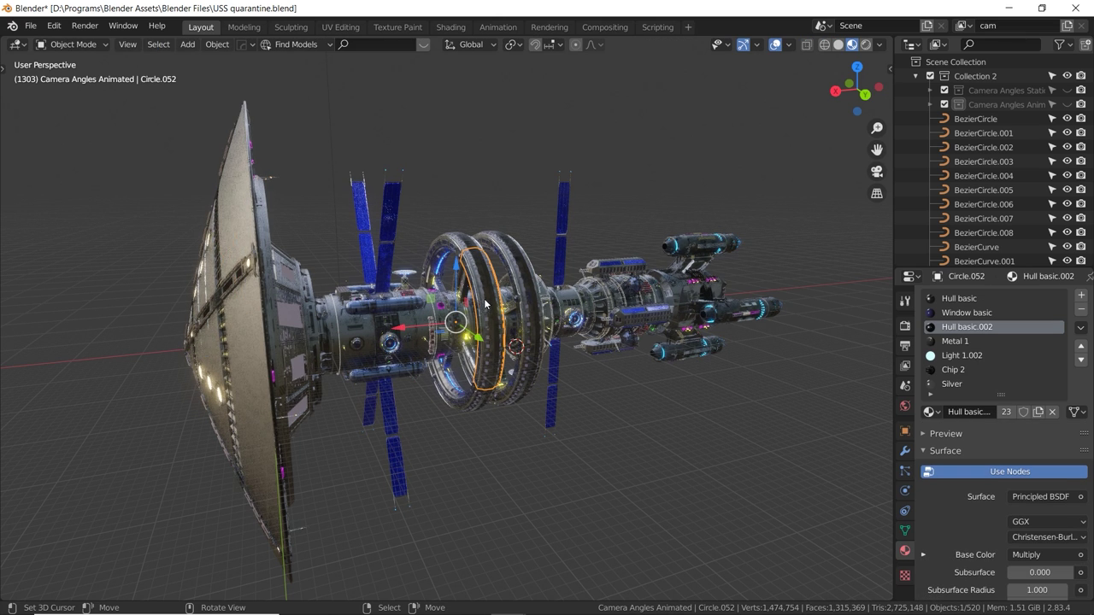
right_click(511, 272)
right_click(513, 282)
right_click(525, 298)
right_click(527, 314)
left_click(399, 346)
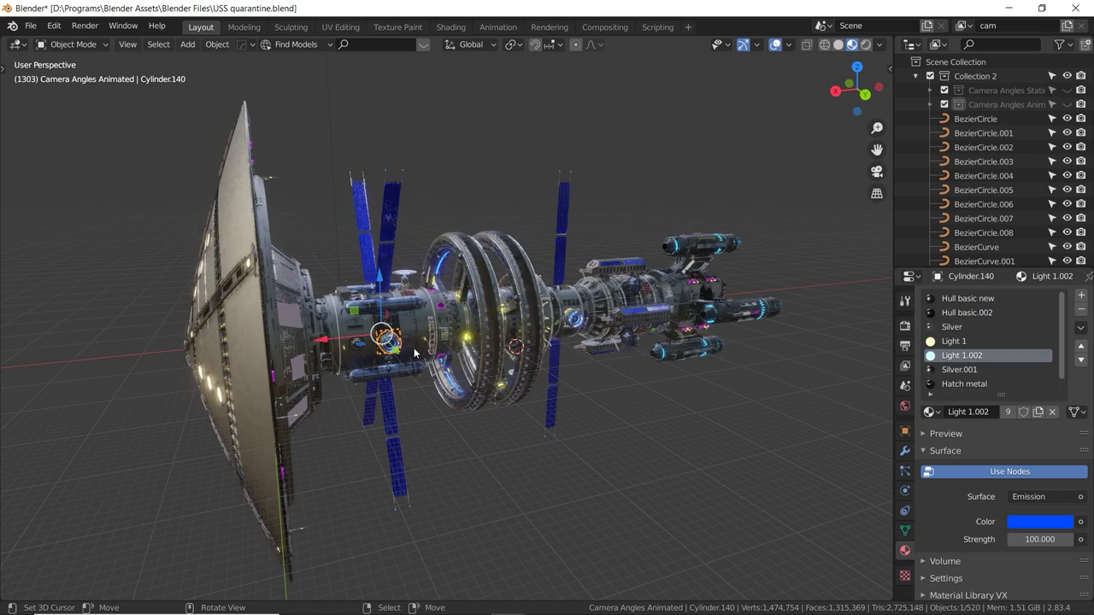
middle_click_drag(399, 346, 427, 307)
Switch to the other Blender window containing the rough sketch and delete its selected cylinder.
key("alt+Tab")
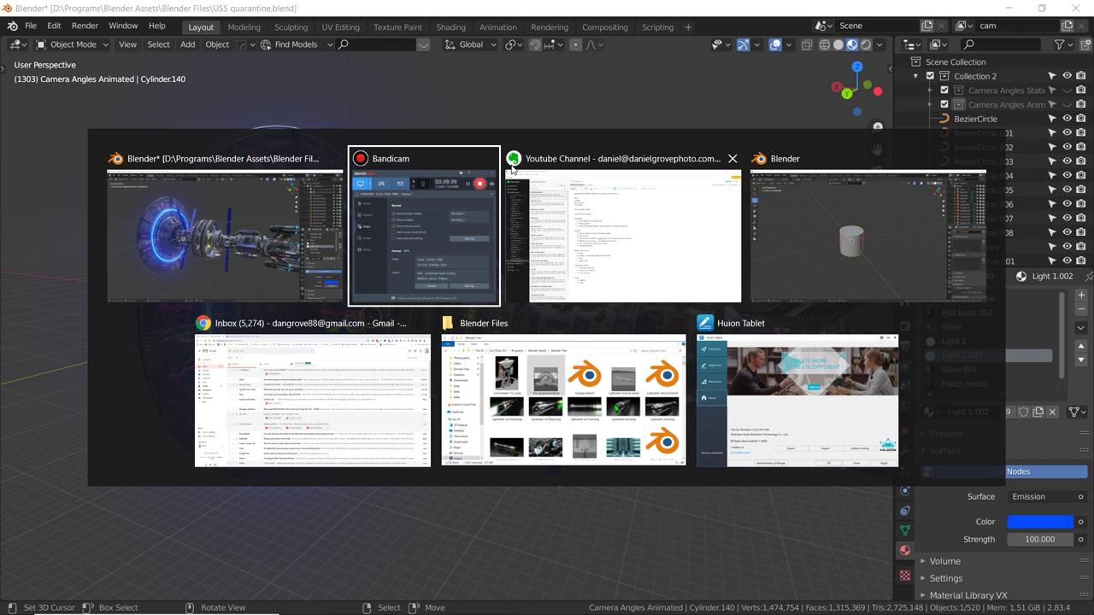
key("alt+Tab")
key("alt+Tab")
key("Delete")
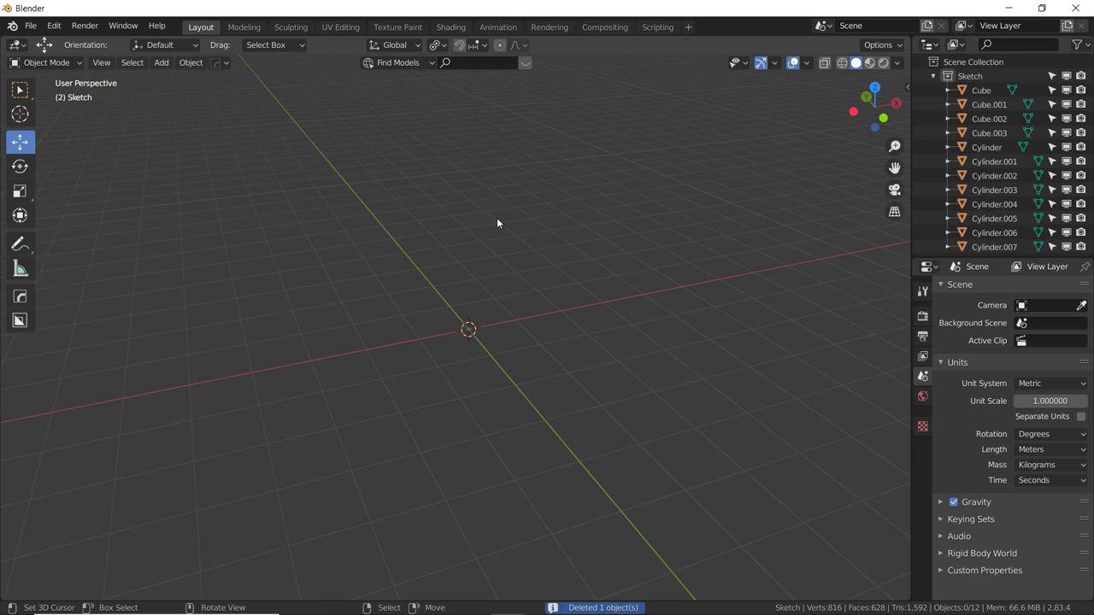
Add a mesh circle at the origin with 400 vertices and scale it up to several times its original size.
middle_click_drag(477, 368, 442, 308)
scroll(438, 445, "down", 3)
scroll(441, 305, "up", 2)
scroll(442, 311, "up", 2)
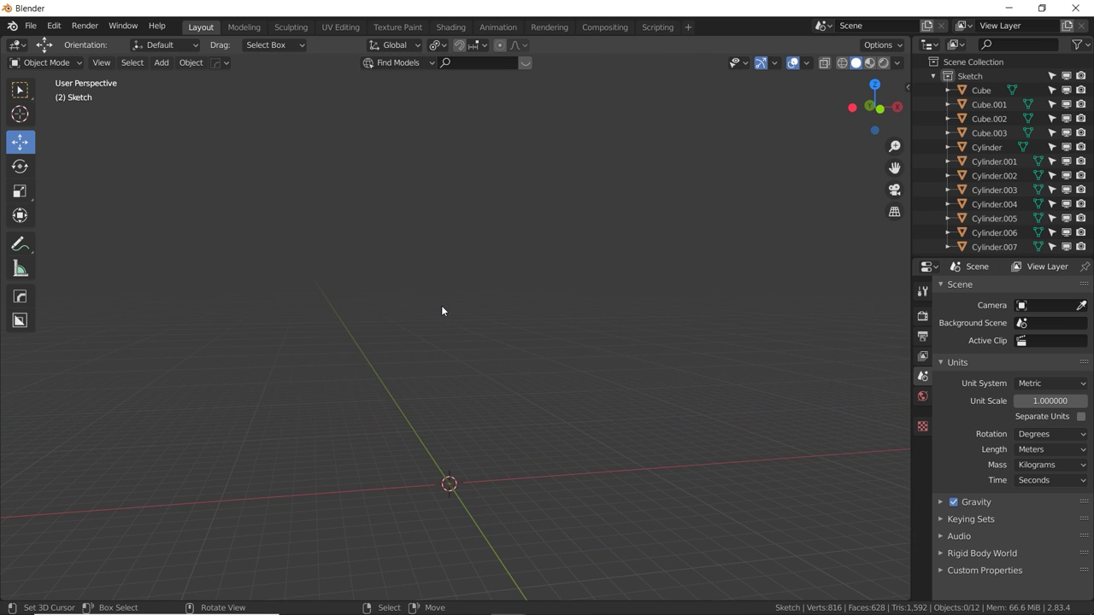
middle_click_drag(518, 399, 536, 330)
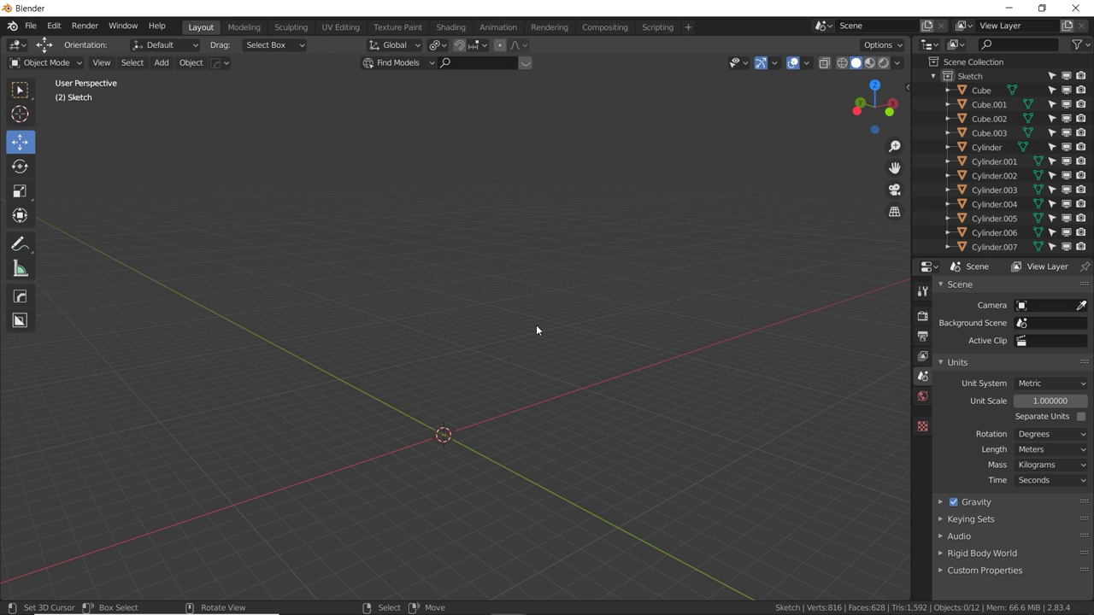
key("shift+a")
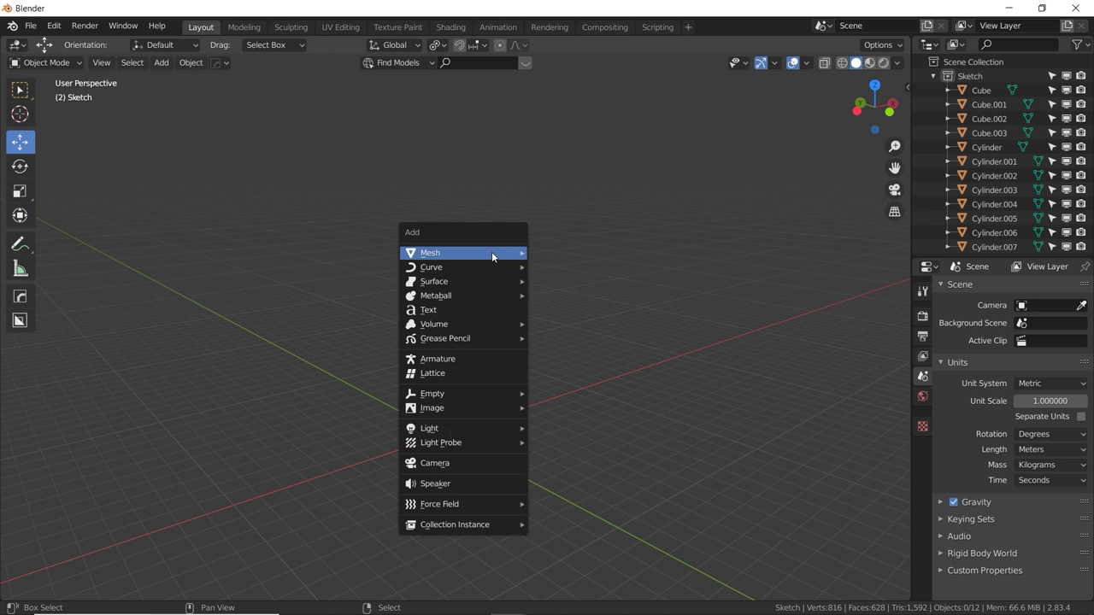
mouse_move(491, 251)
left_click(569, 283)
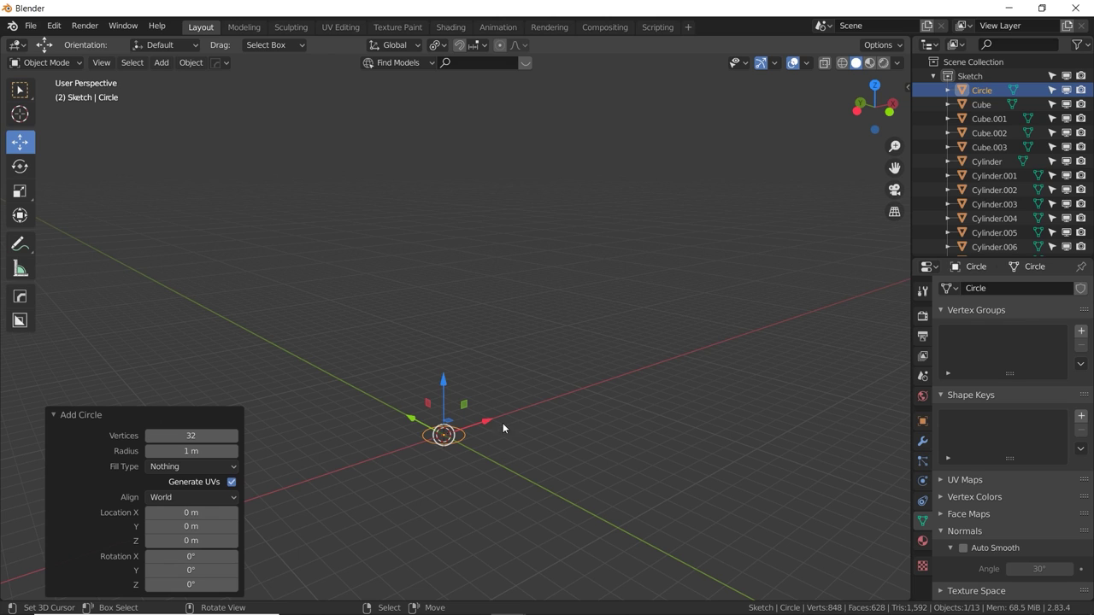
left_click(203, 435)
key("Return")
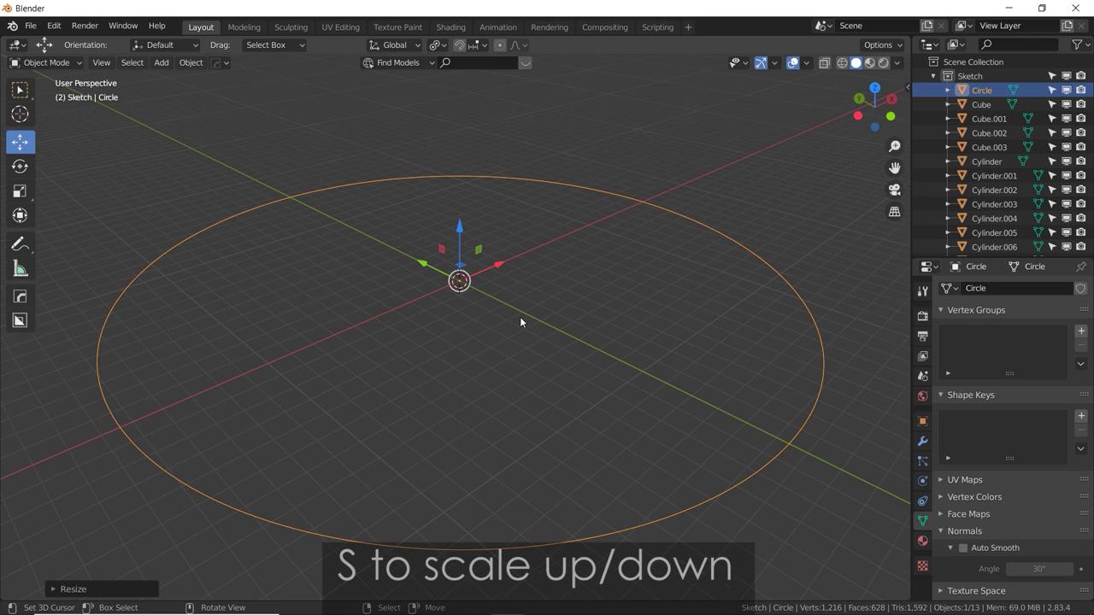
Fill the circle with a face in Edit Mode and inset it to form a narrow outer band.
key("Tab")
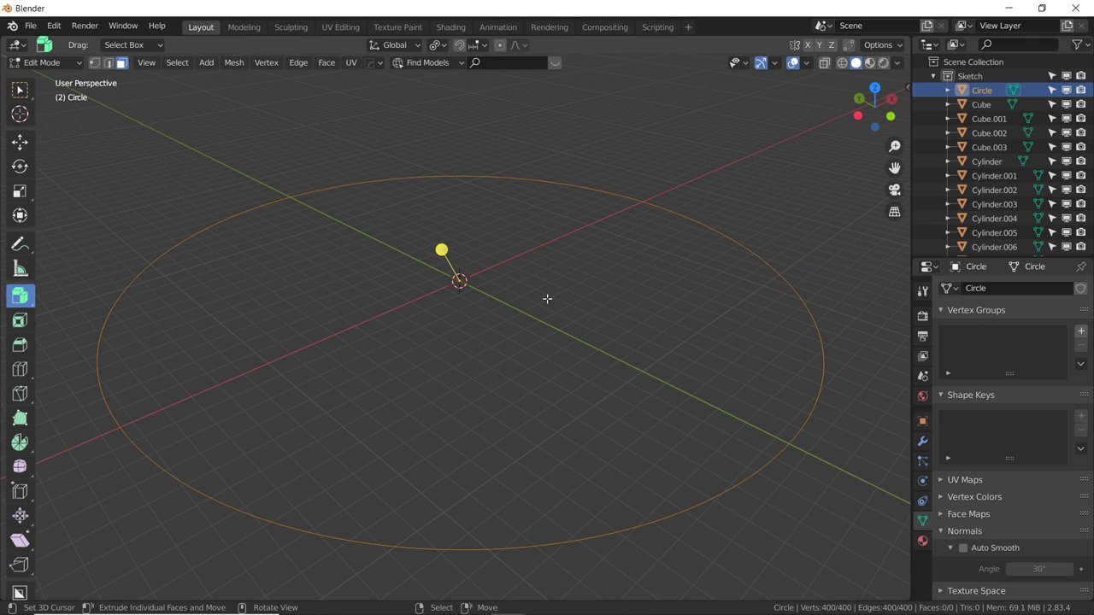
key("f")
key("i")
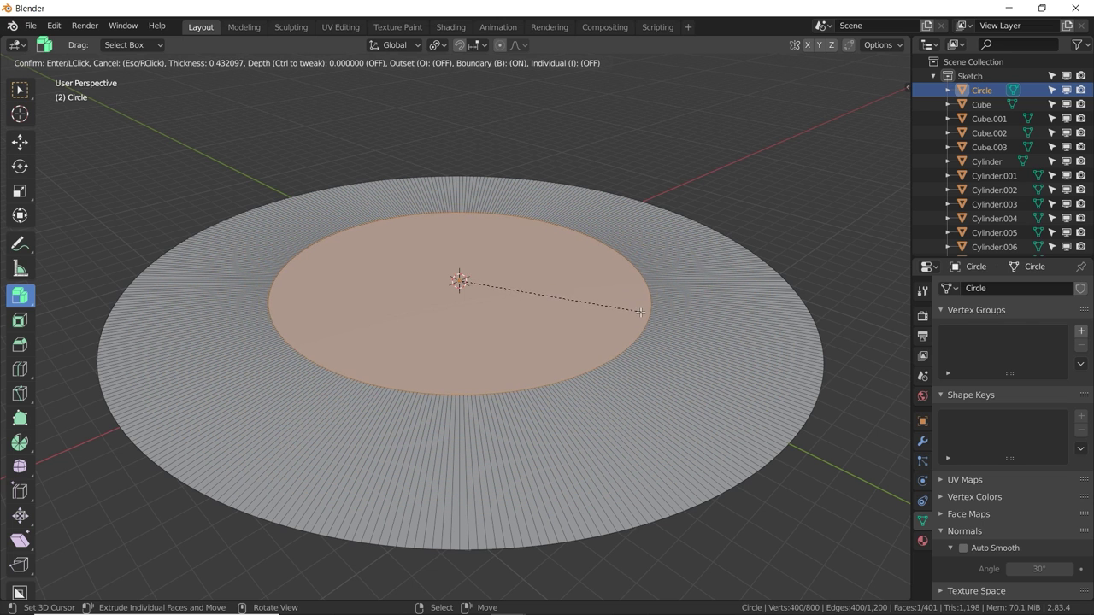
left_click(745, 270)
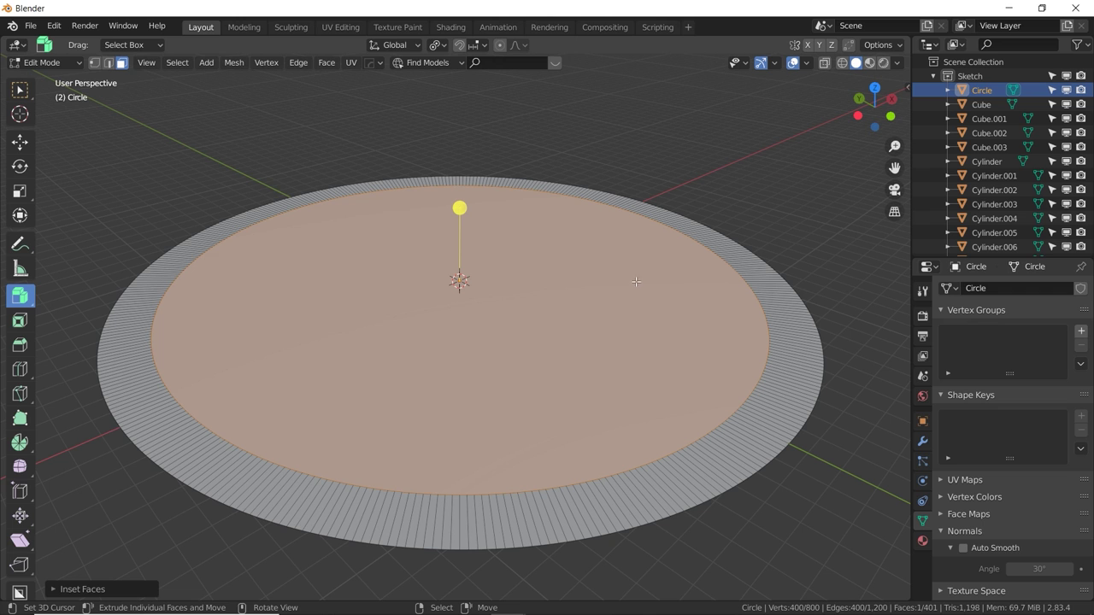
Delete the large inner face of the circle, keeping only the flat ring.
key("Delete")
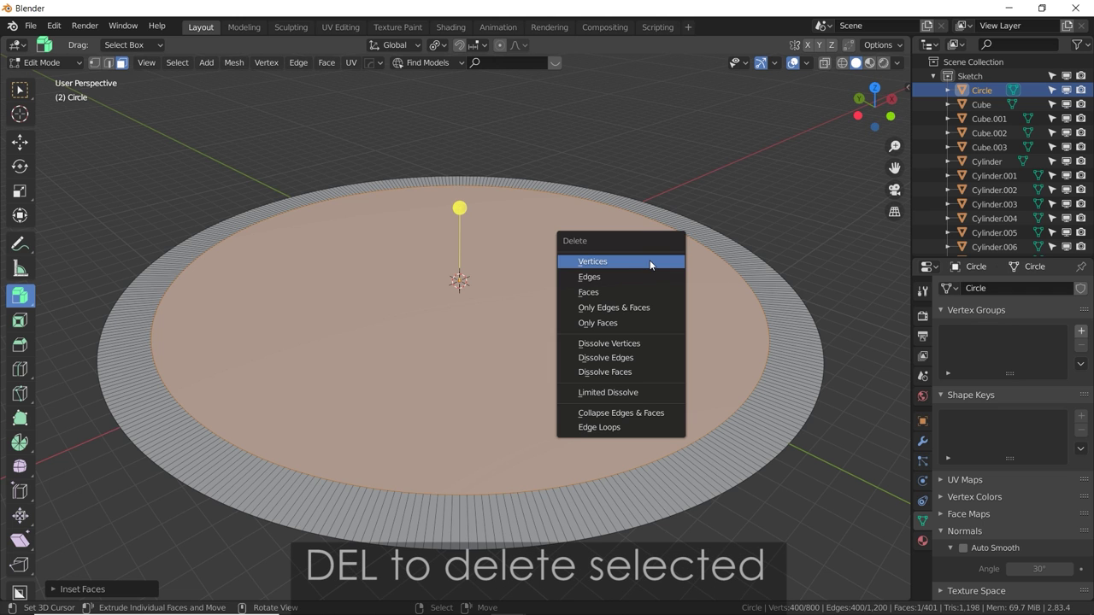
left_click(608, 292)
mouse_move(631, 304)
middle_mouse_down()
mouse_move(652, 314)
mouse_move(653, 305)
middle_mouse_up()
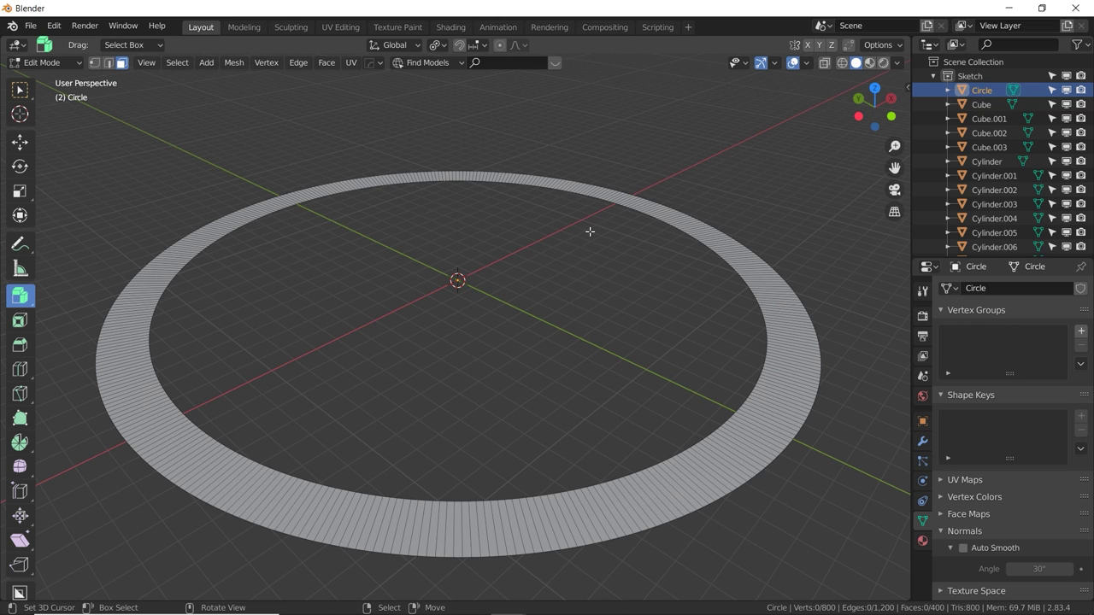
Look from the top and hide all the ship's sketch parts, keeping only the flat ring visible.
key("KP_7")
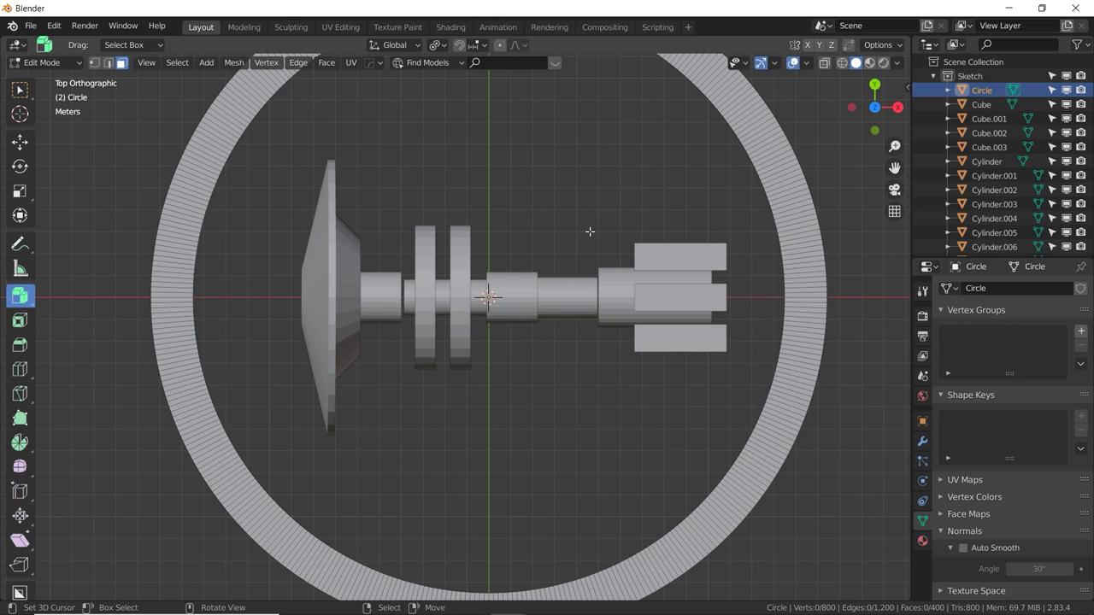
scroll(590, 231, "down", 2)
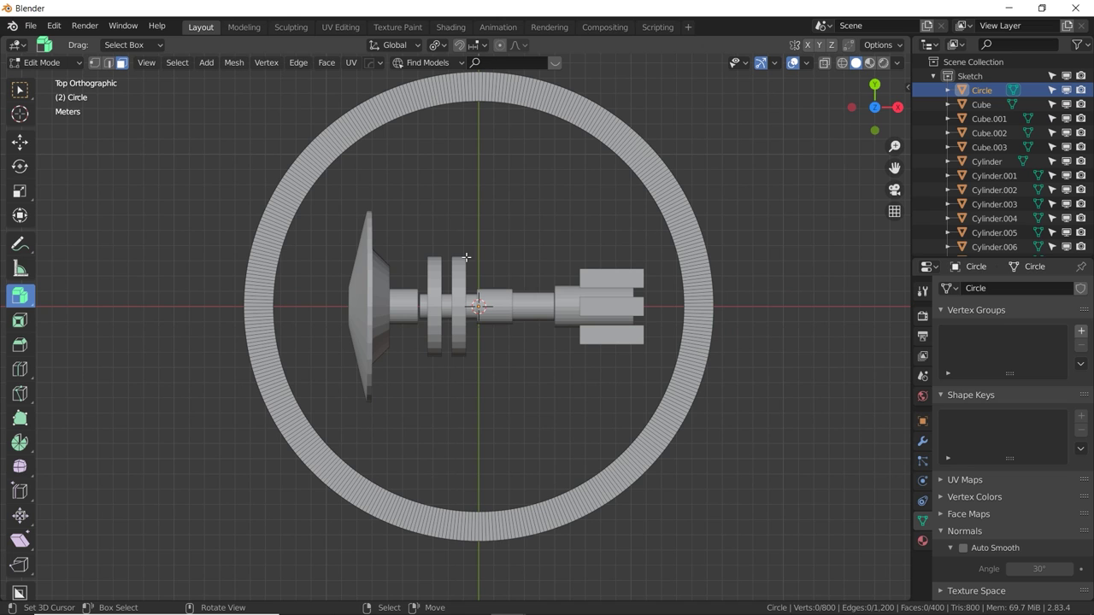
middle_click_drag(475, 273, 439, 312, "shift")
key("b")
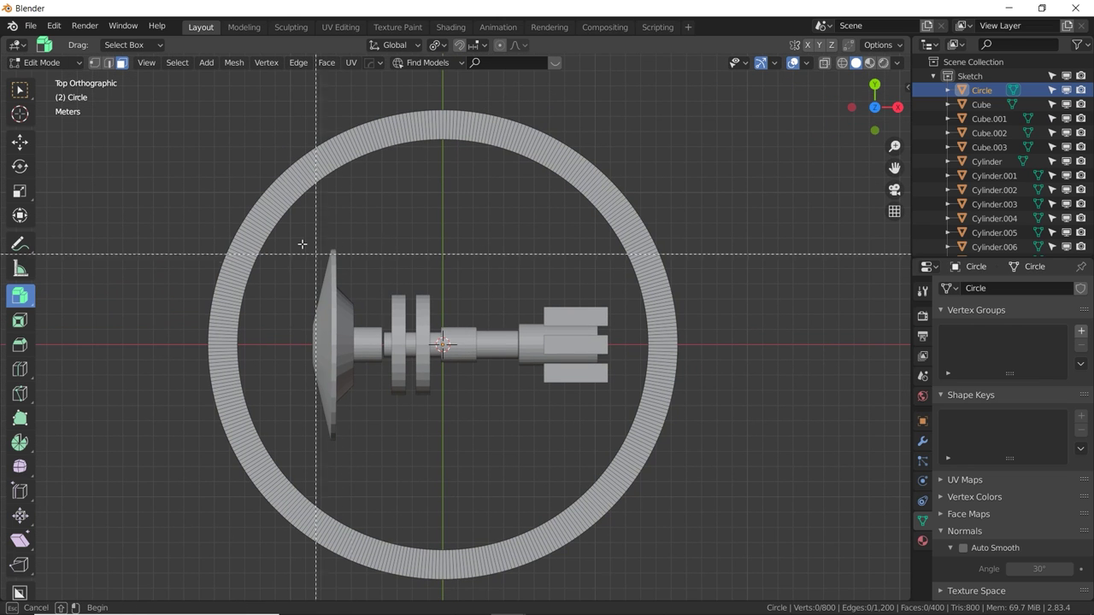
left_click_drag(302, 245, 601, 437)
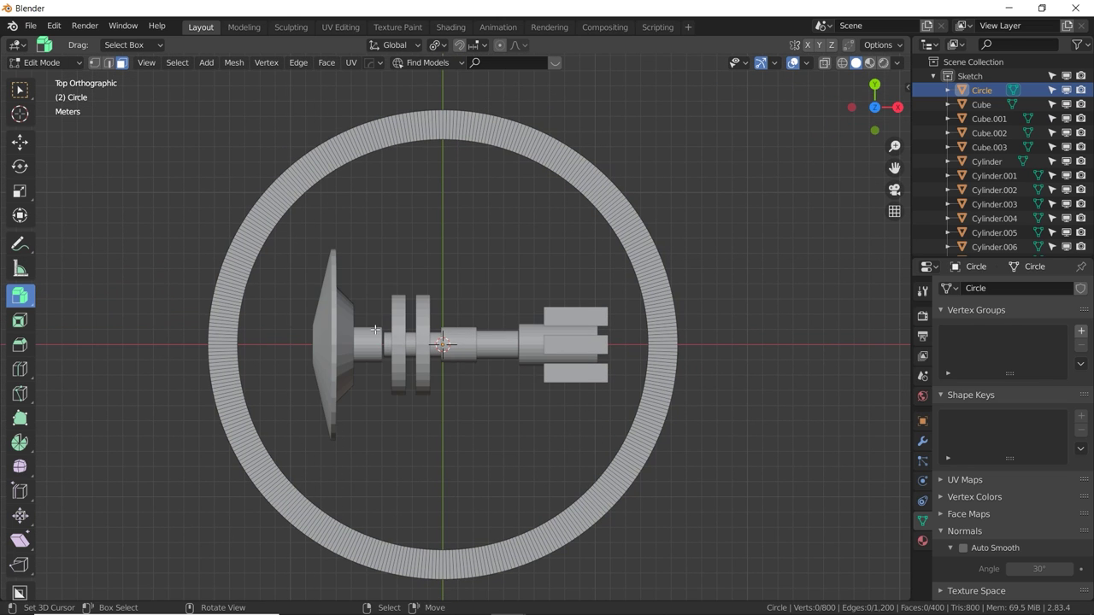
key("Tab")
key("a")
key("h")
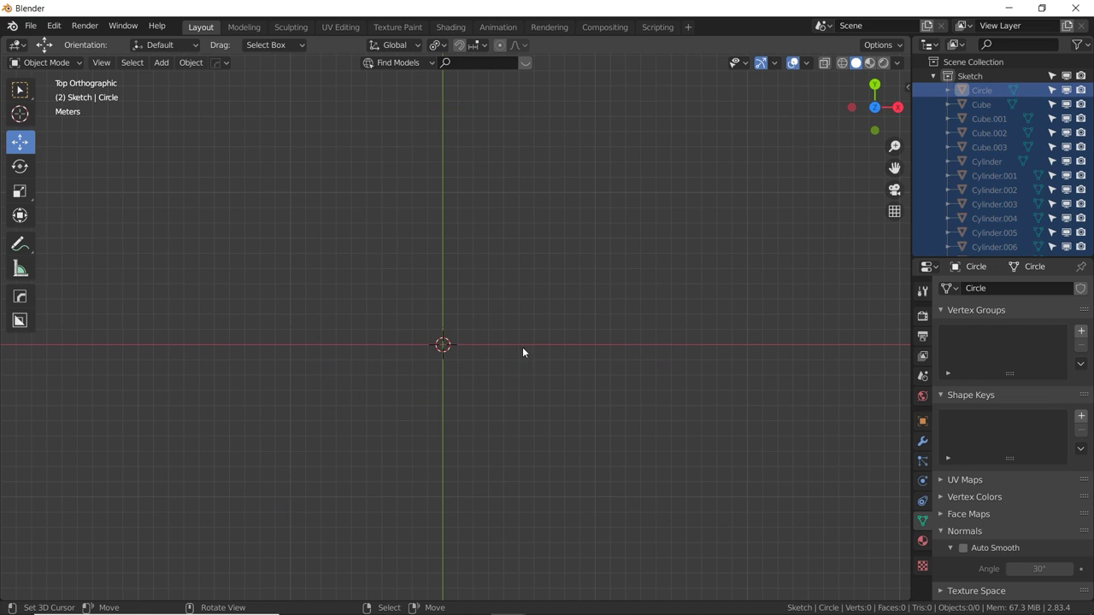
key("ctrl+z")
key("ctrl+z")
Box-select the ring's quarter between the positive X and Y axes, invert the selection, and delete the other three quarters' faces.
key("Tab")
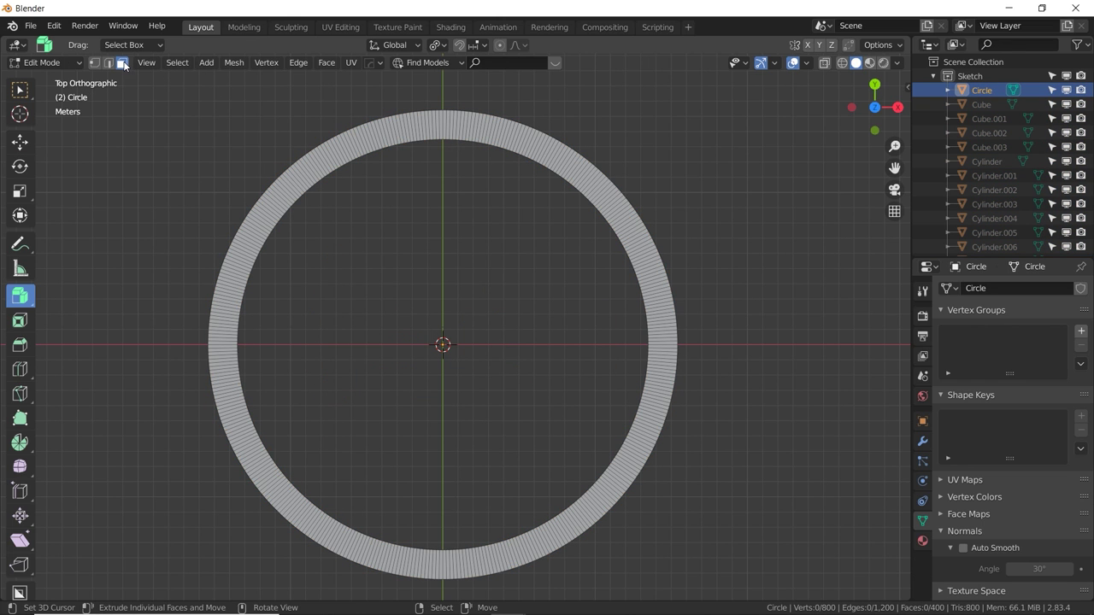
left_click(21, 91)
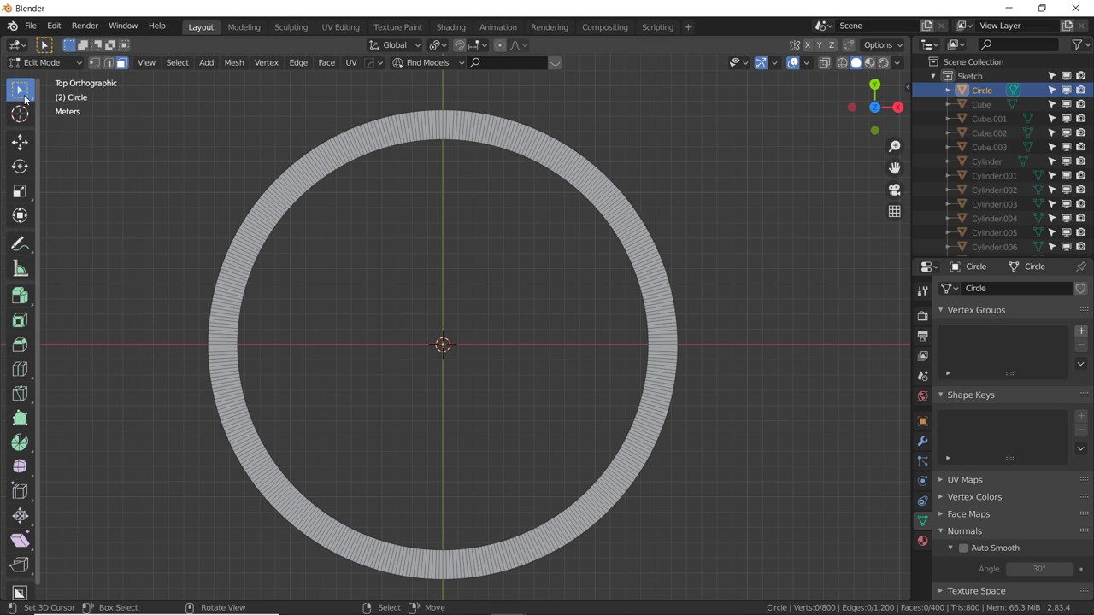
key("b")
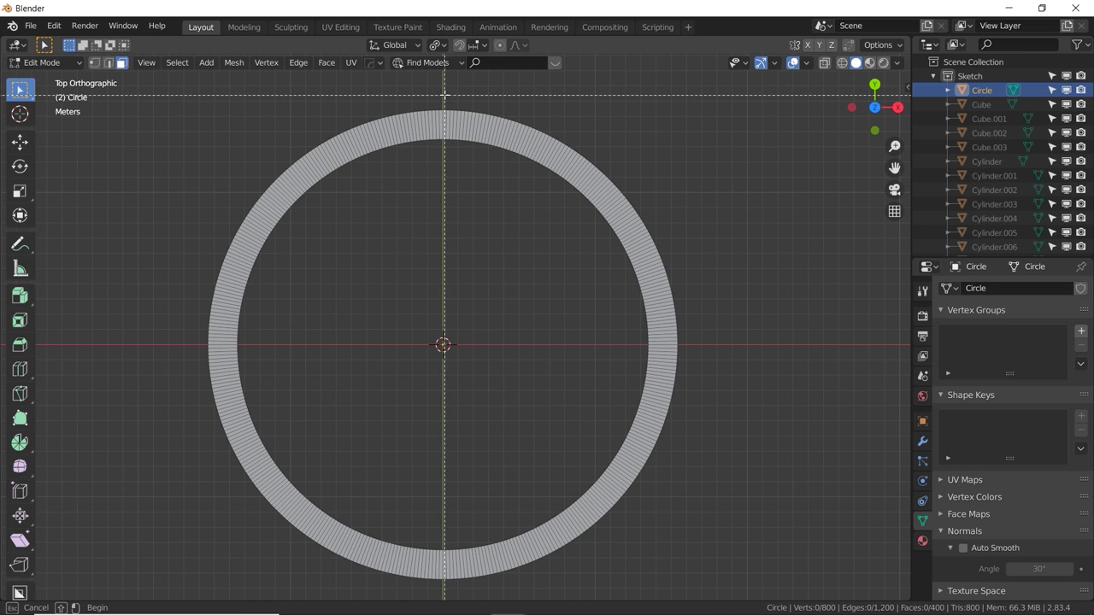
left_click_drag(445, 96, 736, 344)
scroll(588, 281, "up", 4)
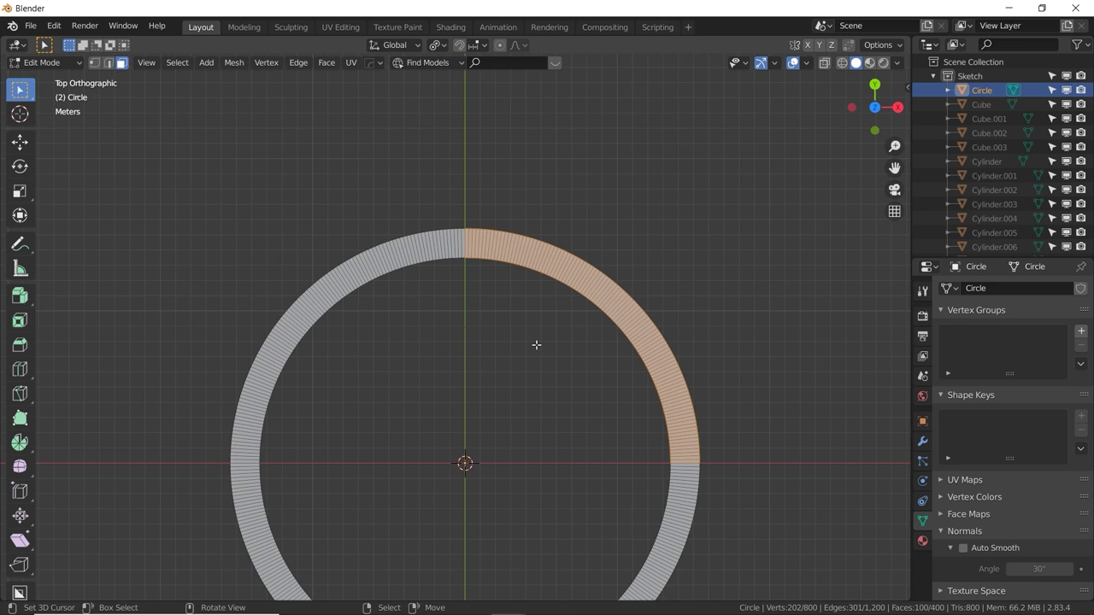
middle_click_drag(533, 383, 429, 137, "shift")
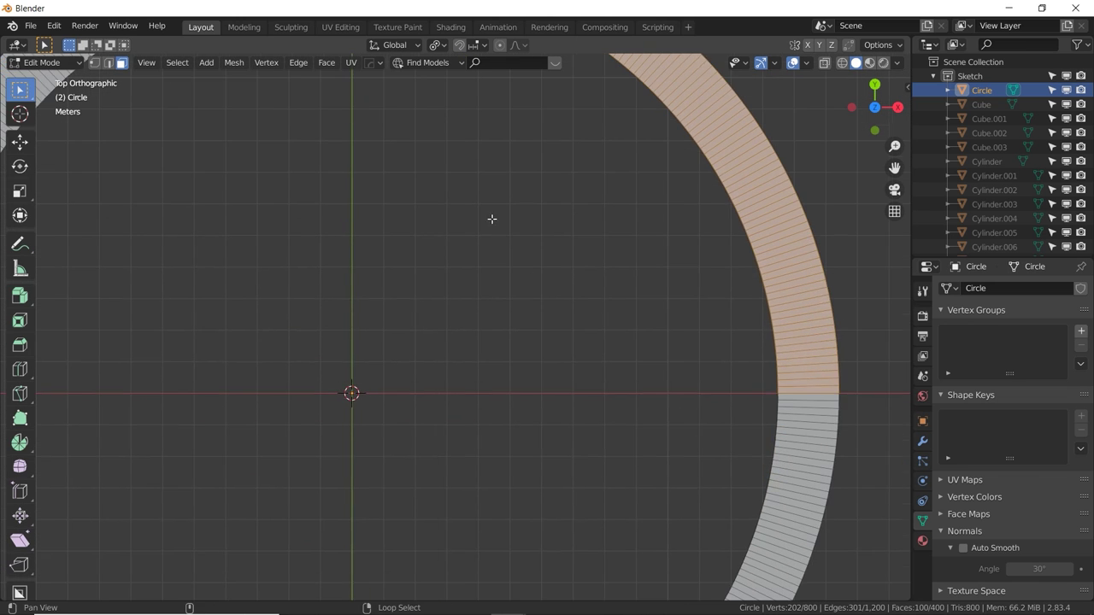
middle_click_drag(595, 354, 488, 265, "shift")
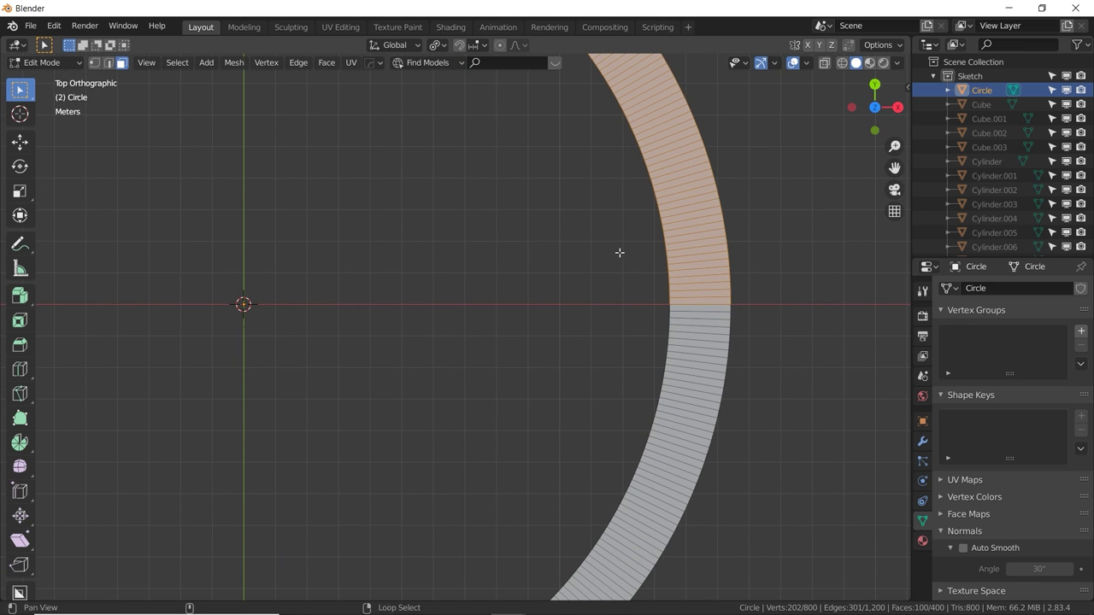
middle_click_drag(620, 253, 624, 391, "shift")
scroll(624, 391, "down", 4)
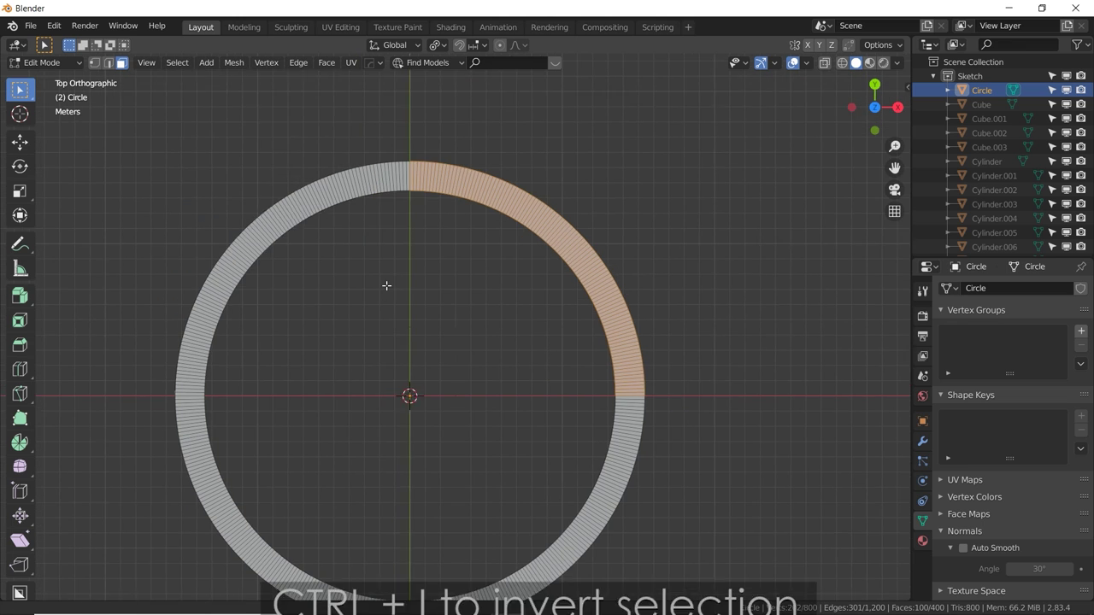
middle_click_drag(353, 294, 391, 273, "shift")
key("ctrl+i")
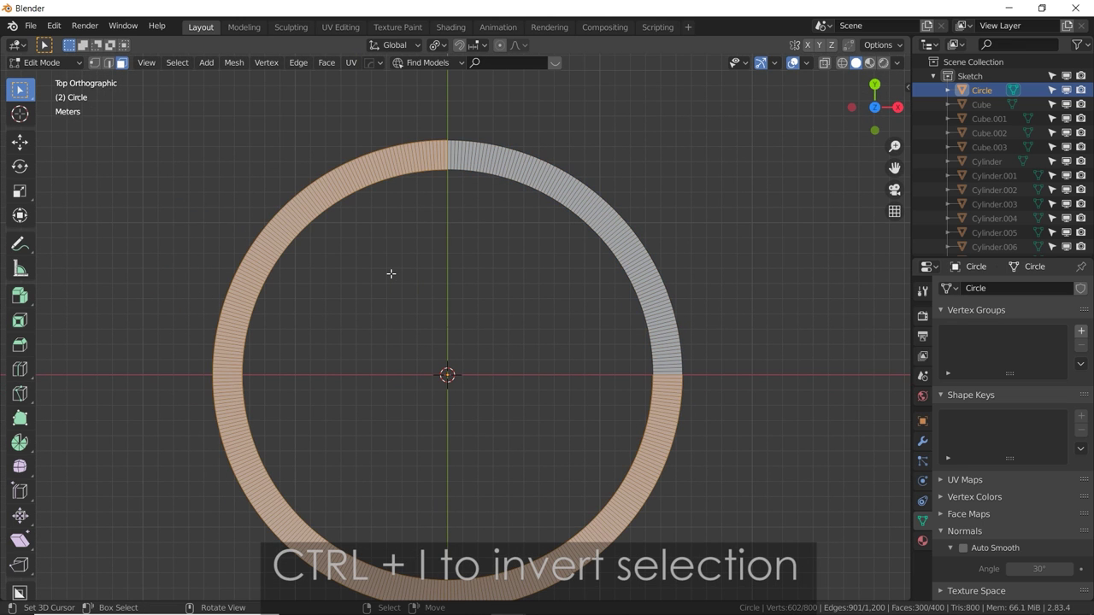
key("x")
left_click(565, 248)
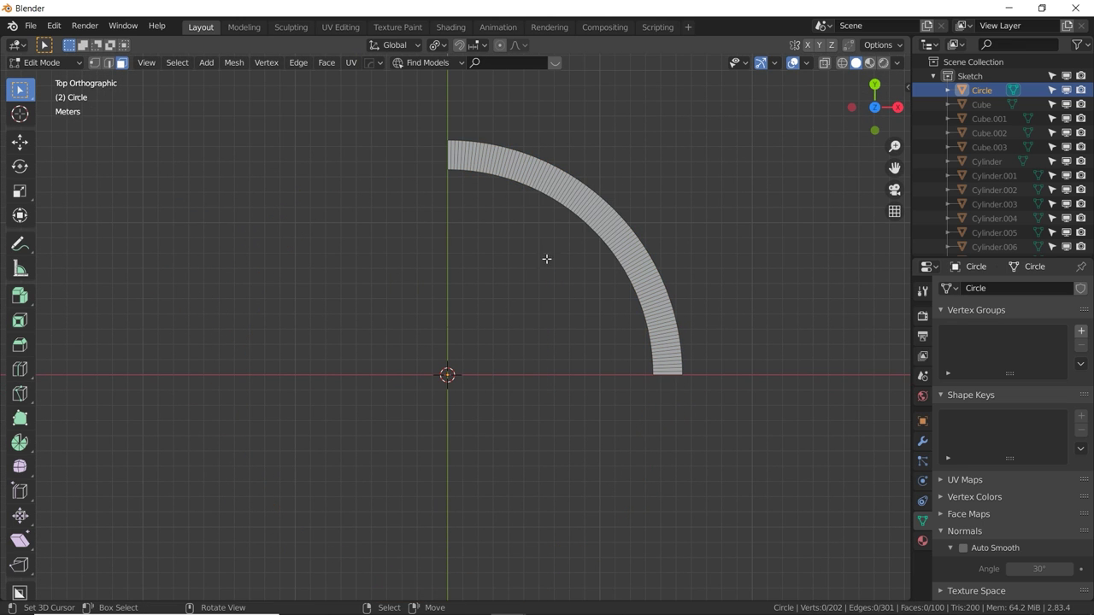
key("Tab")
middle_click_drag(536, 279, 483, 359)
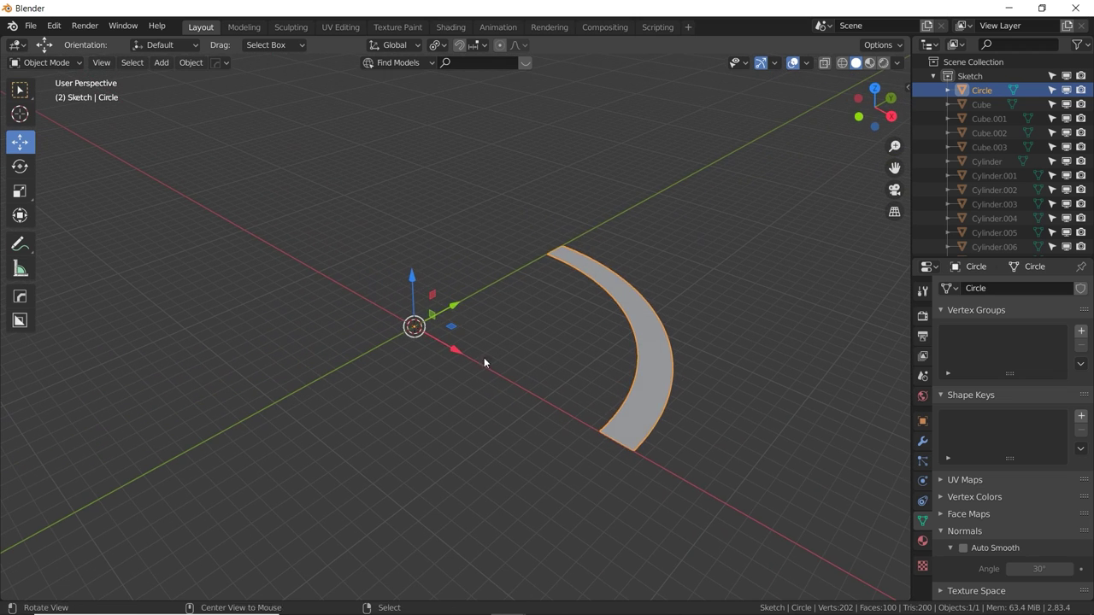
key("r")
key("z")
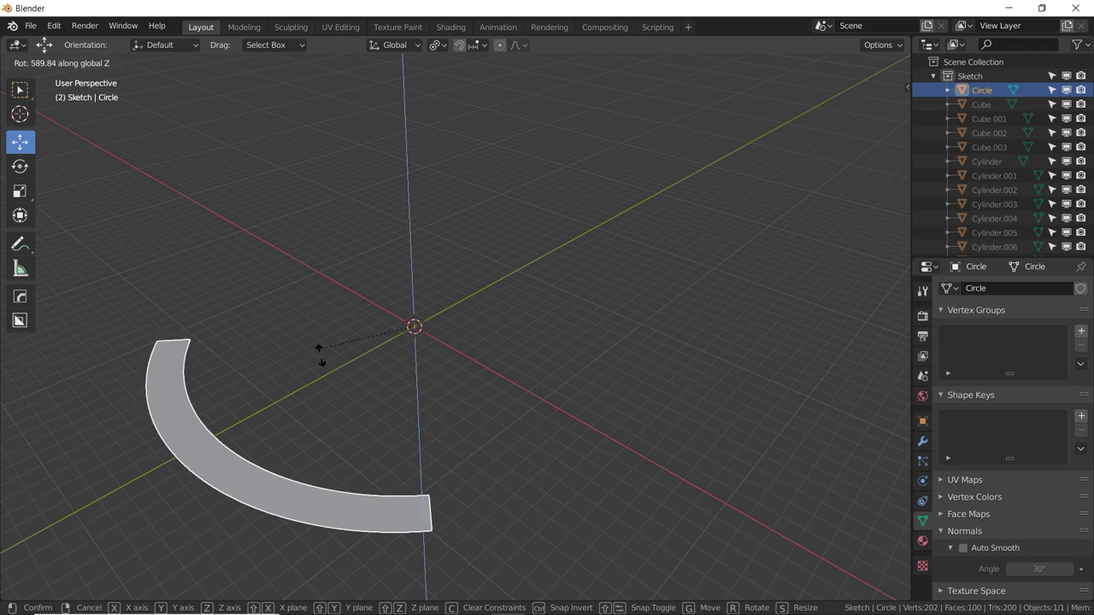
right_click(478, 369)
Make a linked duplicate of the quarter ring rotated 90° about the global Z axis.
middle_click_drag(500, 303, 552, 331)
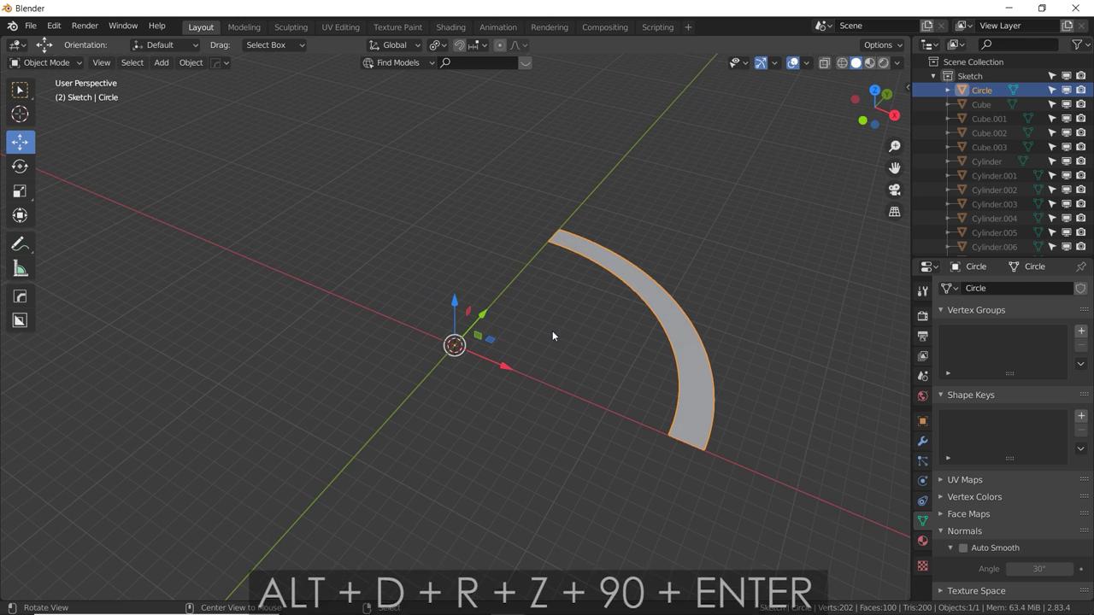
key("alt+d")
type("r")
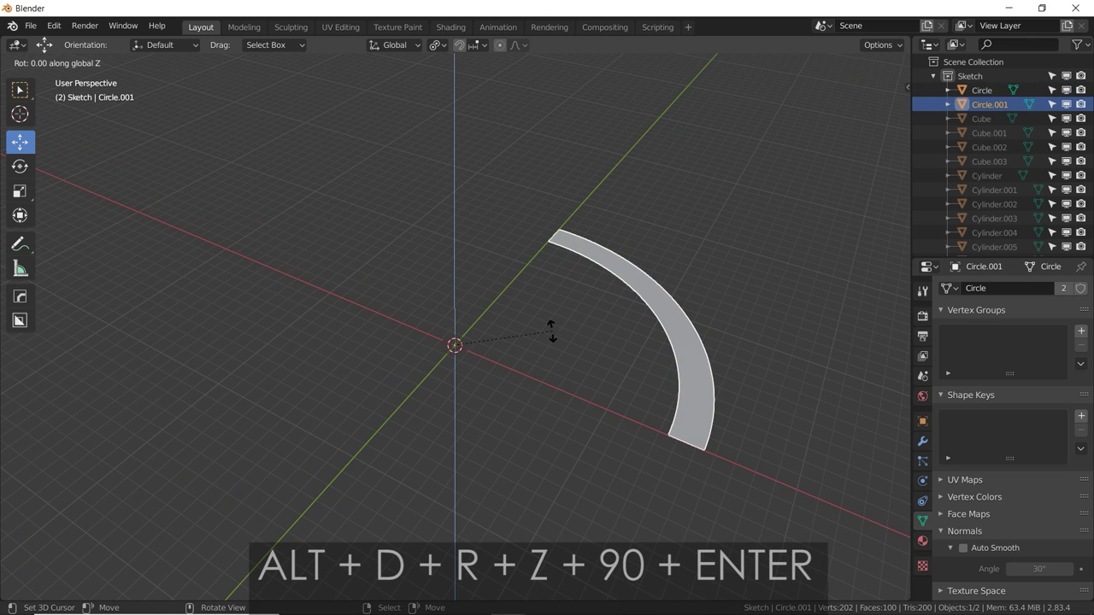
type("90")
key("Return")
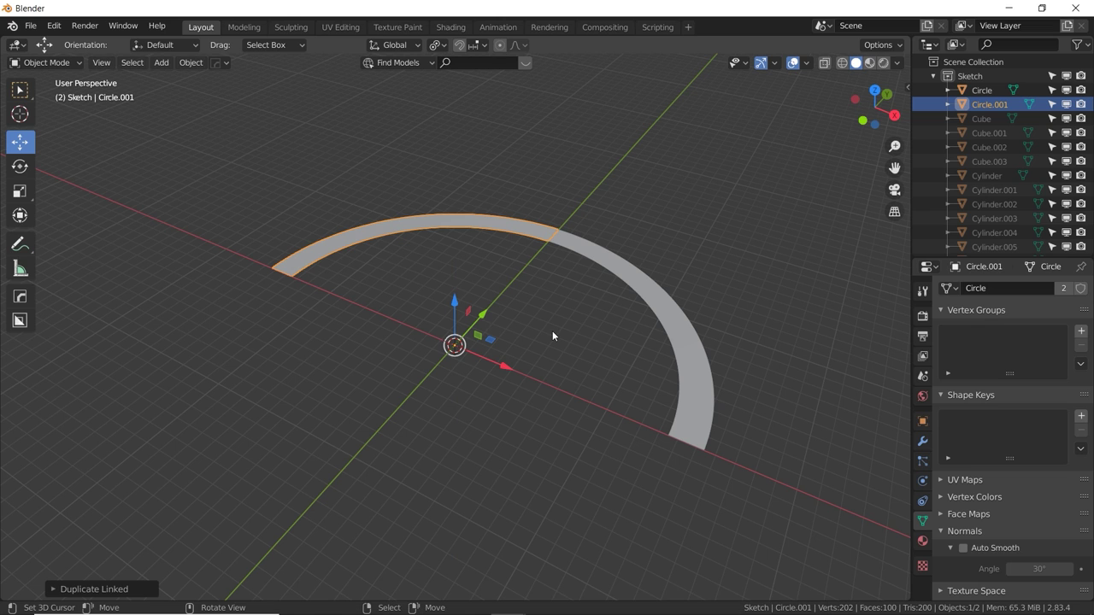
Repeat the 90° rotated linked duplication twice to complete the full ring and select the original quarter.
key("shift+r")
key("shift+r")
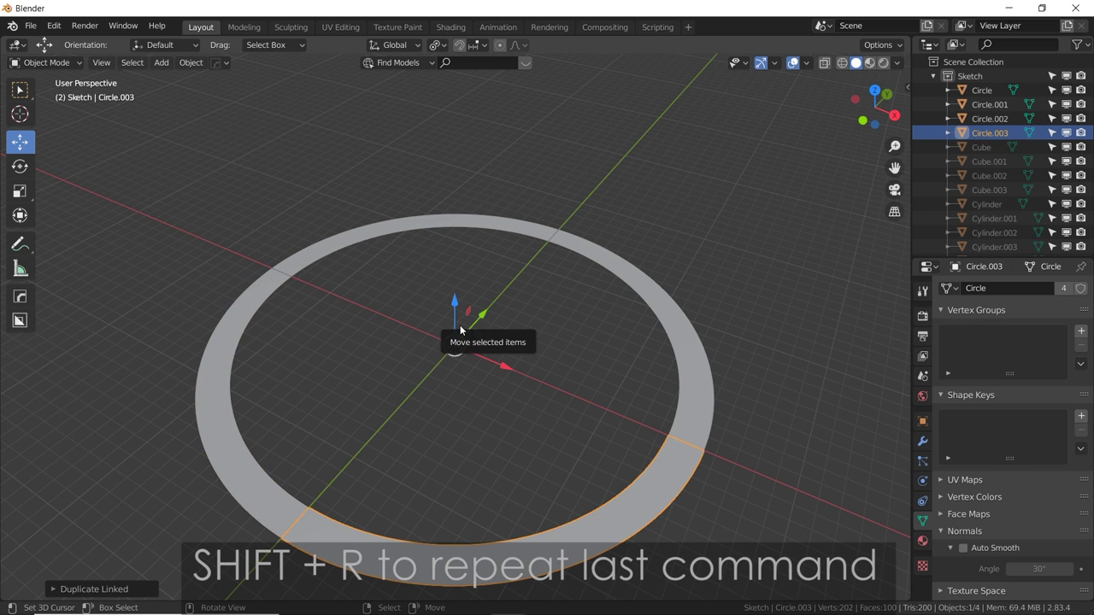
left_click(641, 280)
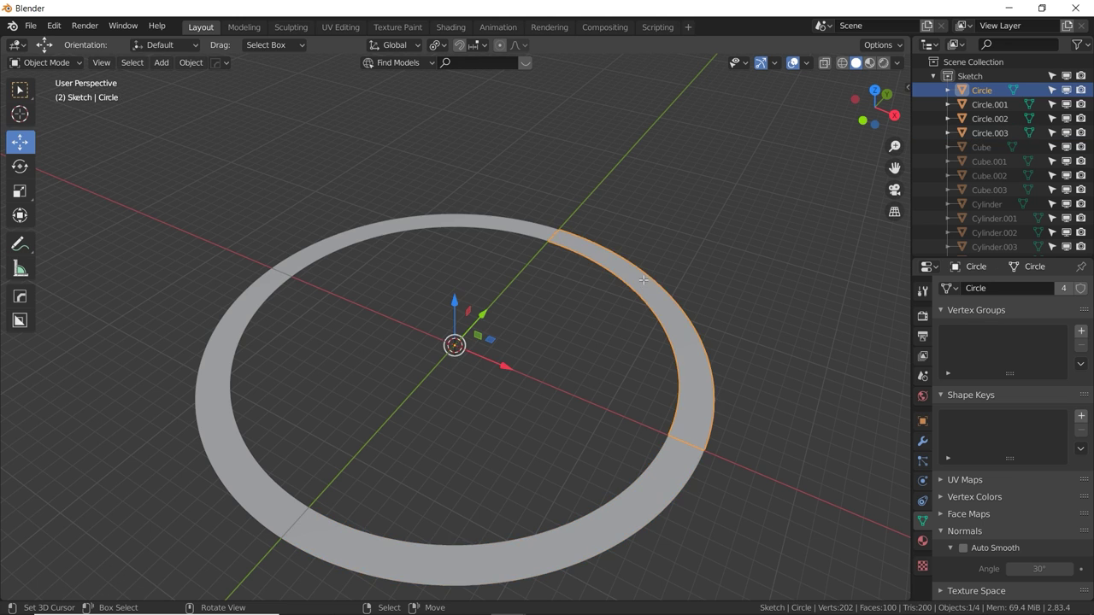
Try extruding all of the quarter ring's faces upward in Edit Mode, and undo the extrusion.
key("Tab")
key("e")
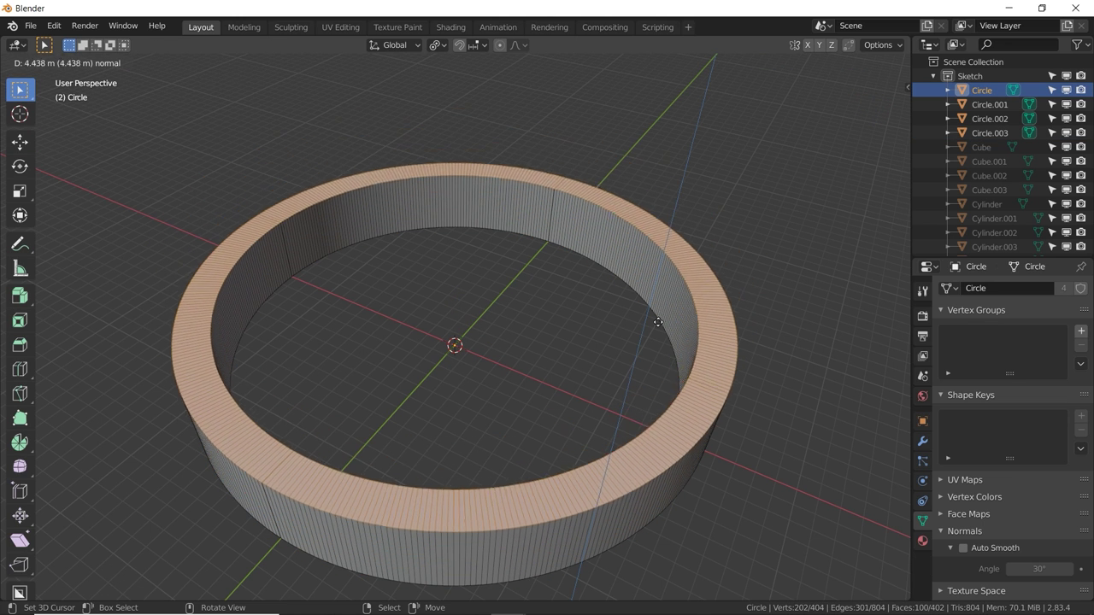
right_click(646, 248)
key("ctrl+z")
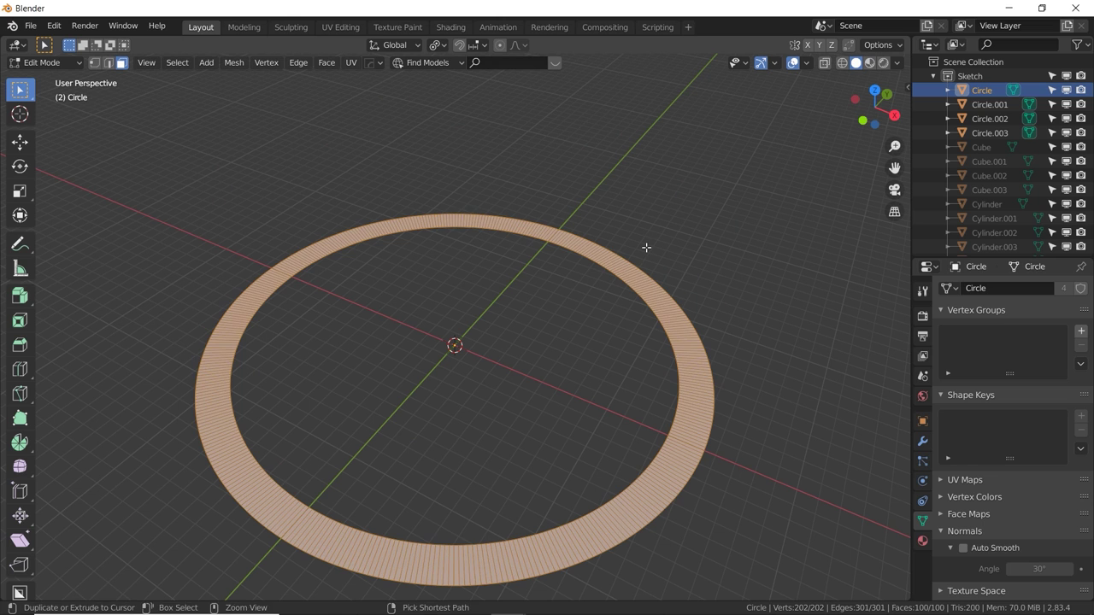
key("alt+a")
key("Tab")
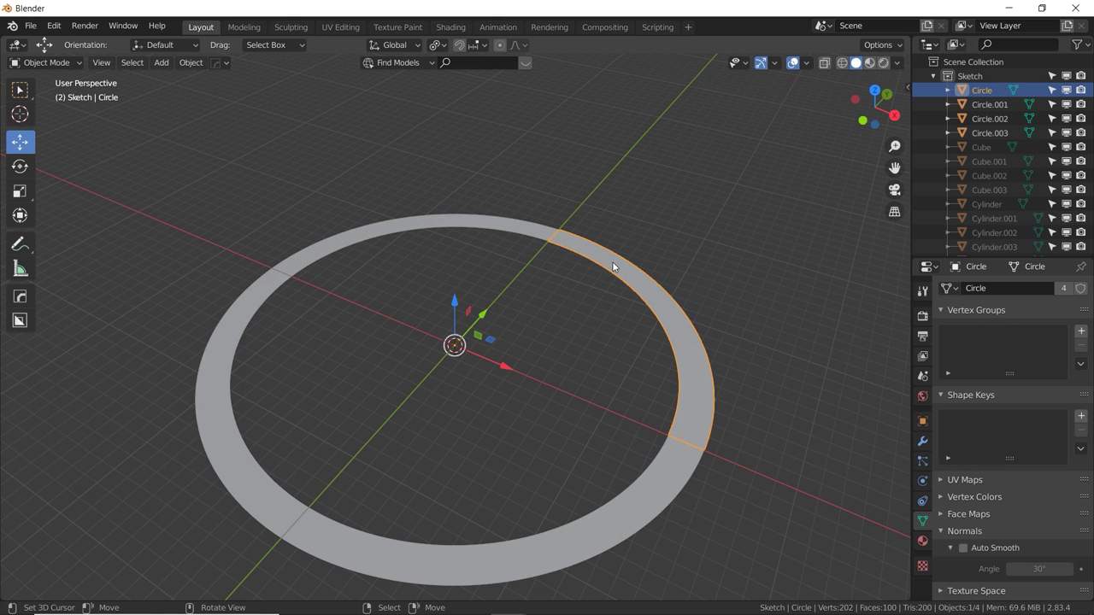
Try moving the original quarter away from the rest of the ring in Object Mode.
middle_click_drag(520, 338, 441, 326)
key("g")
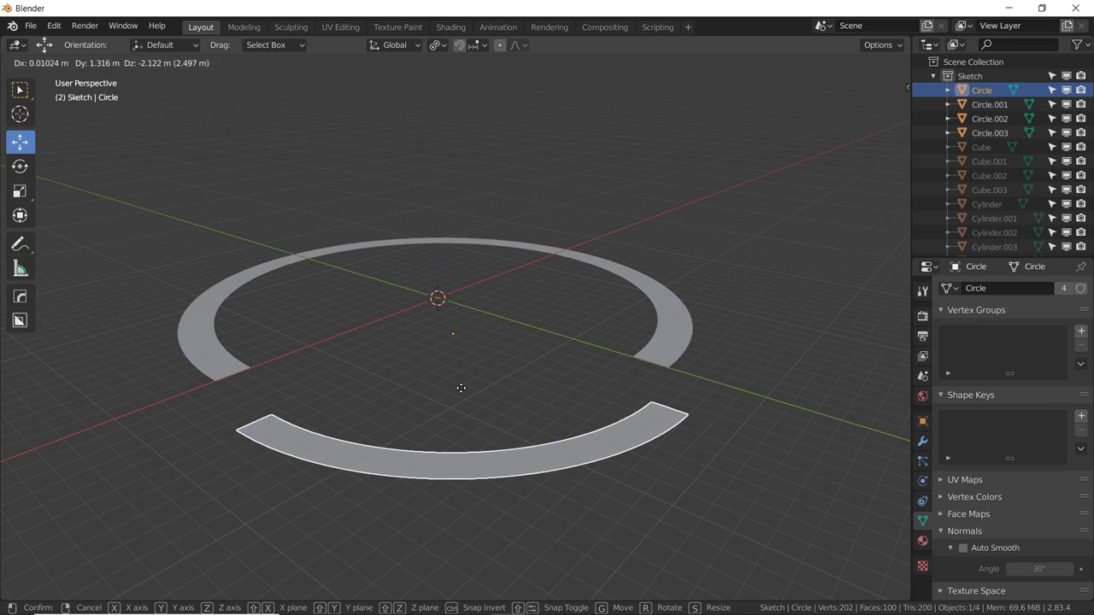
left_click(461, 397)
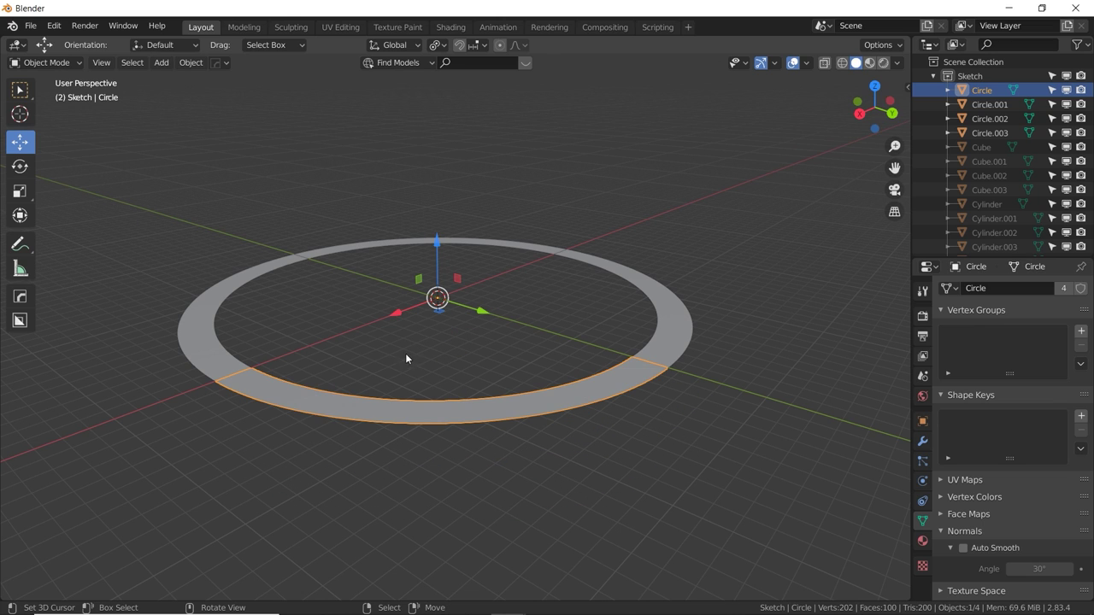
Extrude all faces of the original quarter ring upward along the global Z axis to give the ring height.
key("a")
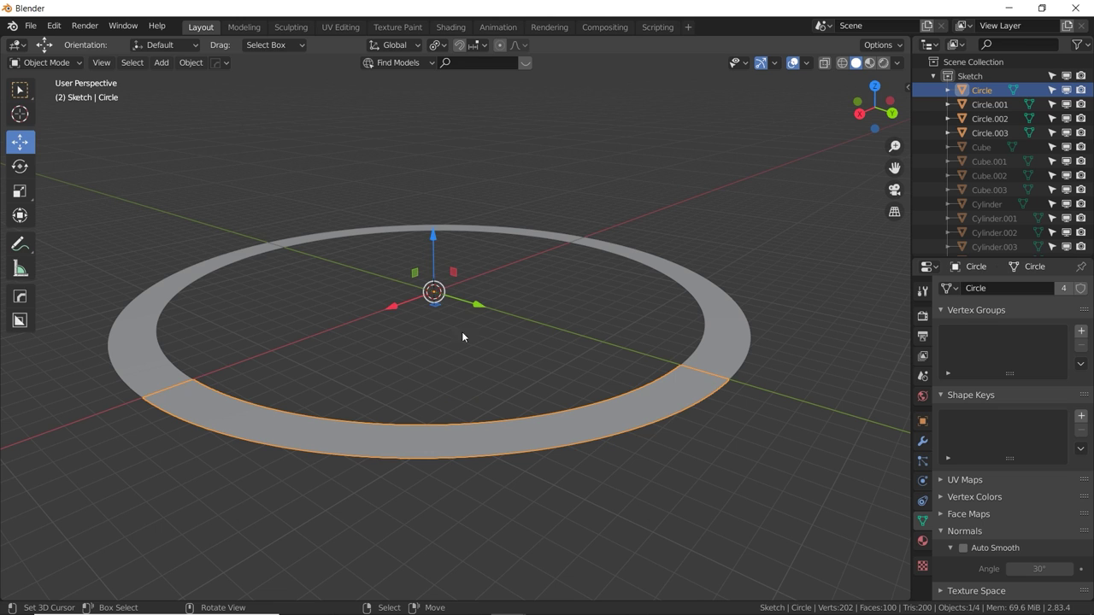
key("Tab")
key("a")
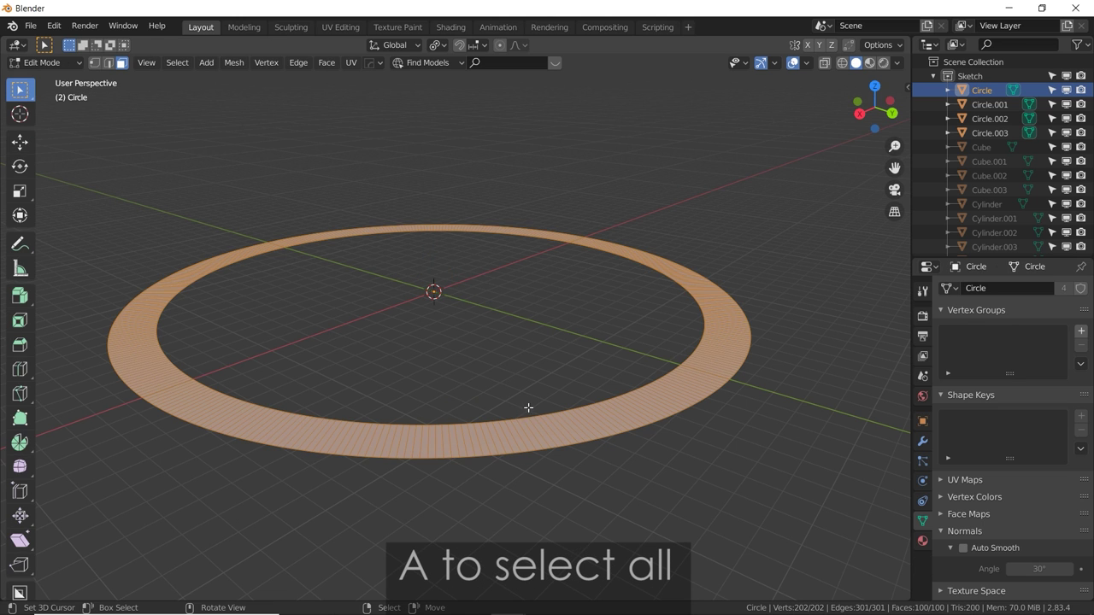
key("e")
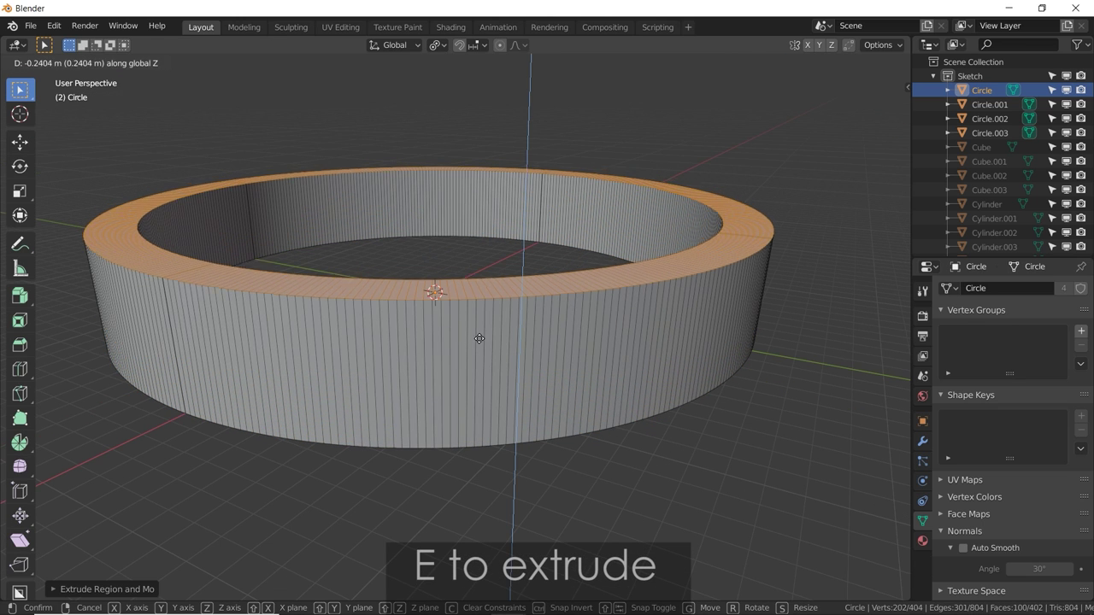
left_click(484, 383)
middle_click_drag(483, 383, 495, 362)
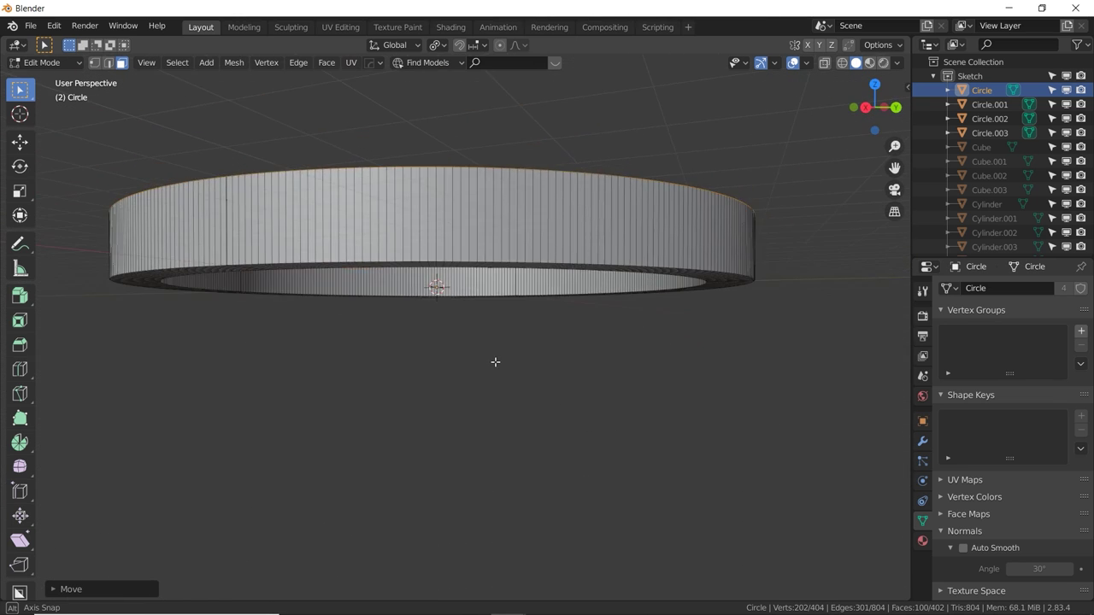
key("Tab")
Add a Mirror modifier to the original quarter ring, mirroring only across the Z axis.
left_click(922, 442)
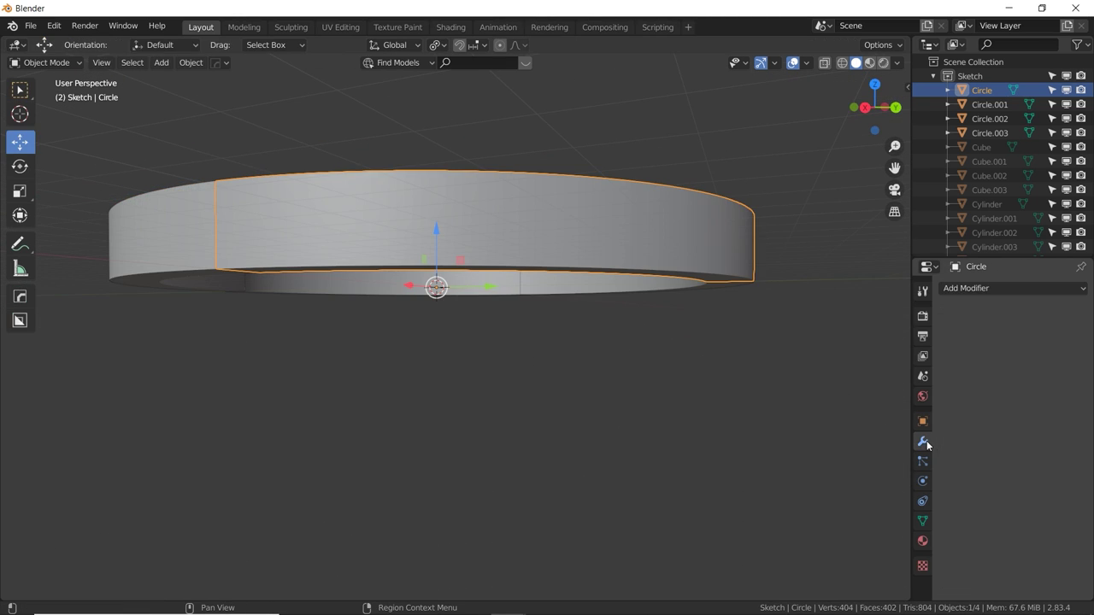
left_click(962, 291)
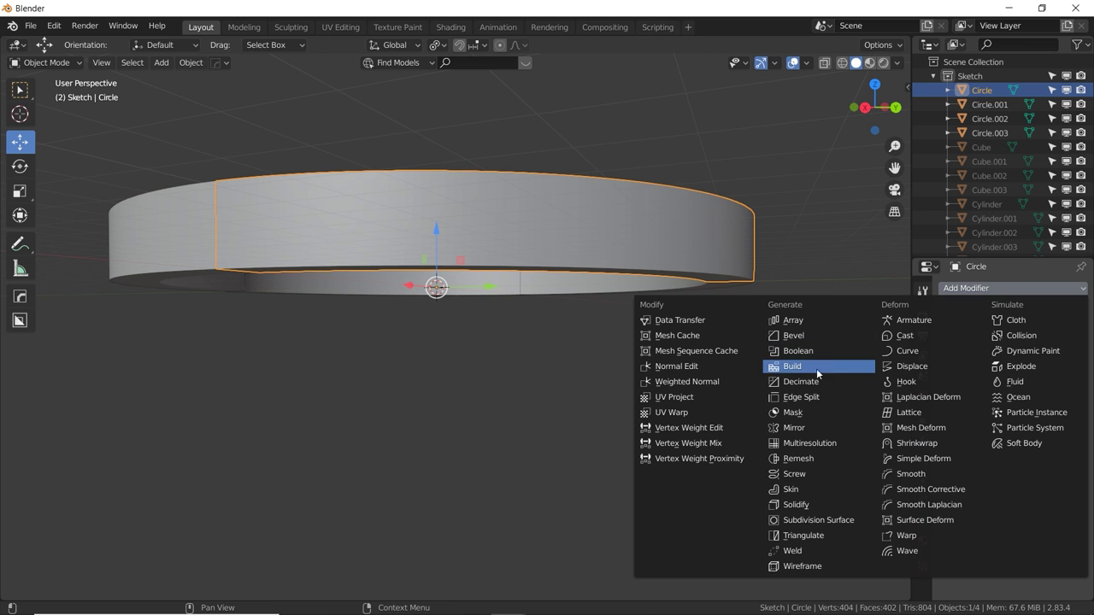
left_click(803, 427)
middle_click_drag(859, 377, 803, 397)
left_click(948, 365)
left_click(948, 396)
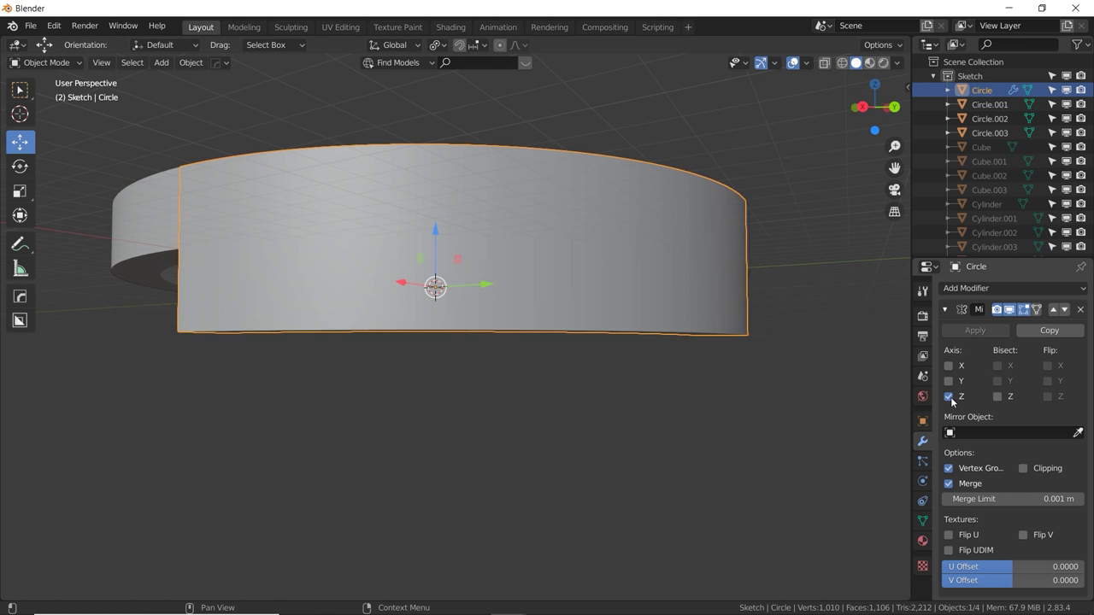
middle_click_drag(749, 351, 498, 231)
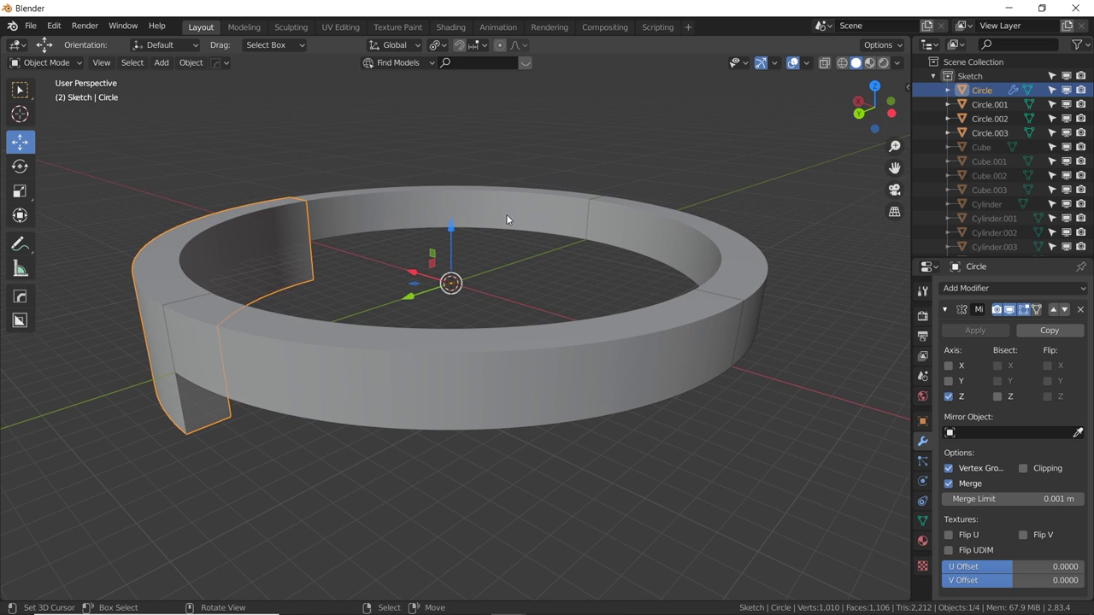
Select all four ring quarters with the original active and link its modifiers to the other three.
left_click(523, 207)
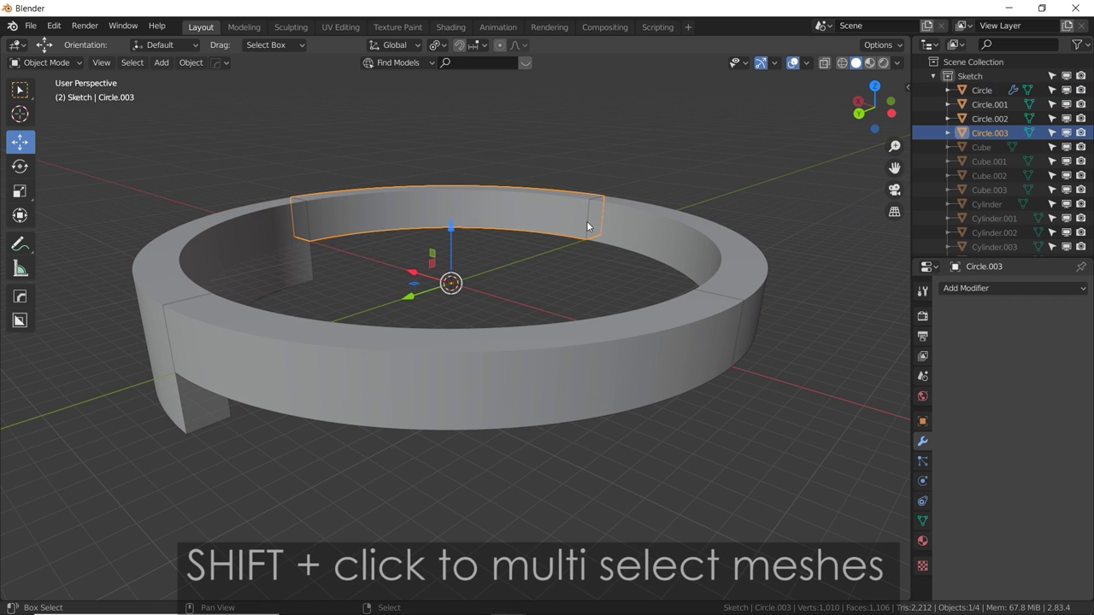
left_click(622, 258, "shift")
left_click(461, 350, "shift")
left_click(194, 251, "shift")
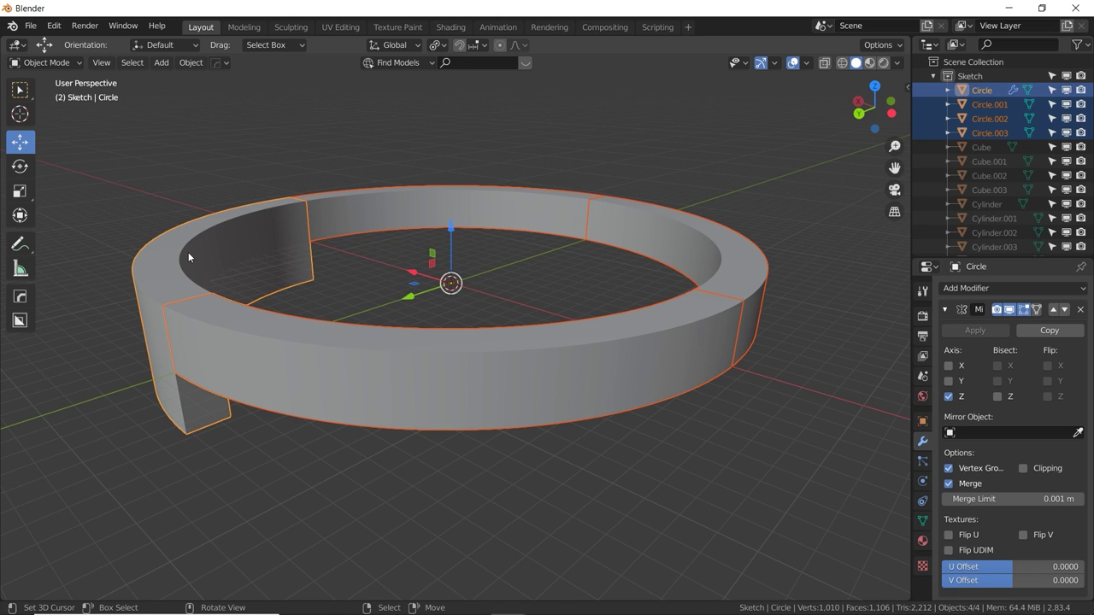
key("ctrl+l")
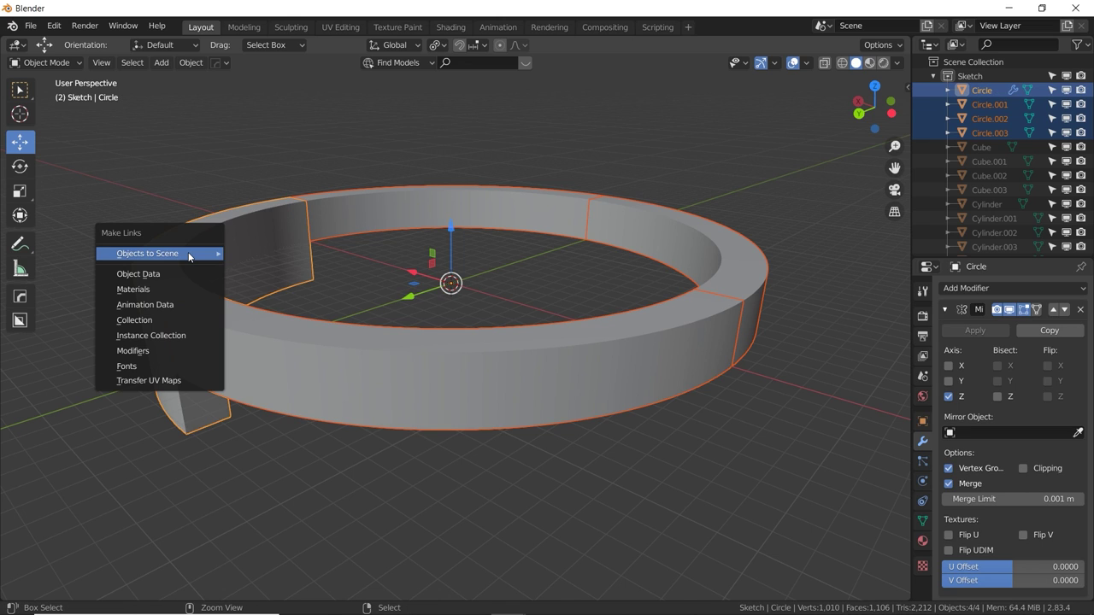
left_click(149, 349)
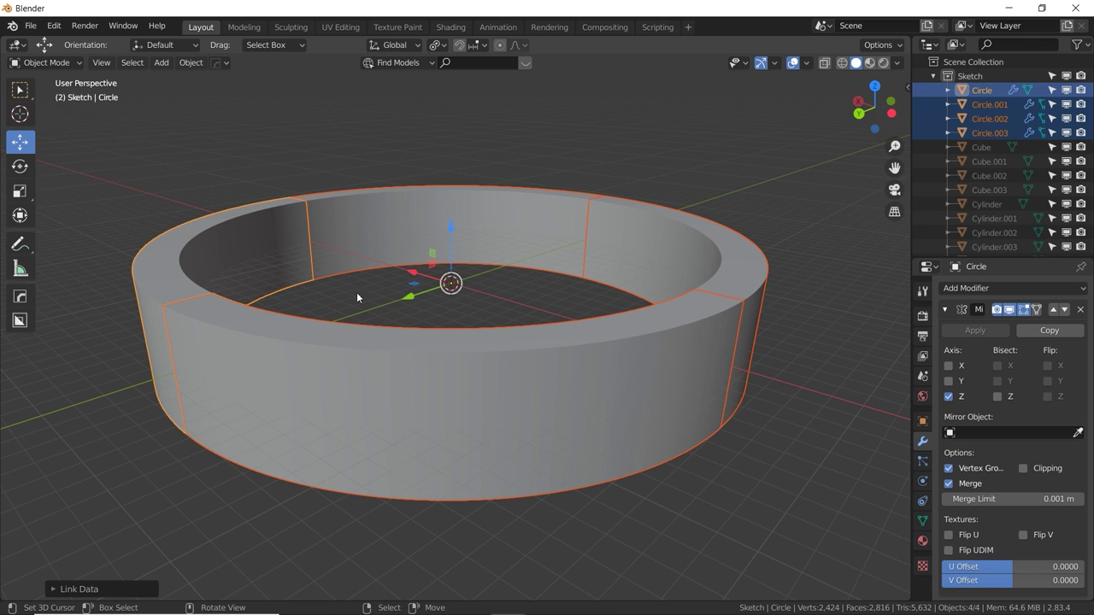
Open the original ring quarter's mesh in Edit Mode and bring its outer side to the front.
left_click(610, 268)
left_click(593, 254)
middle_click_drag(593, 253, 546, 249)
left_click(422, 308)
middle_click_drag(422, 309, 500, 341)
key("Tab")
middle_click_drag(418, 332, 343, 394)
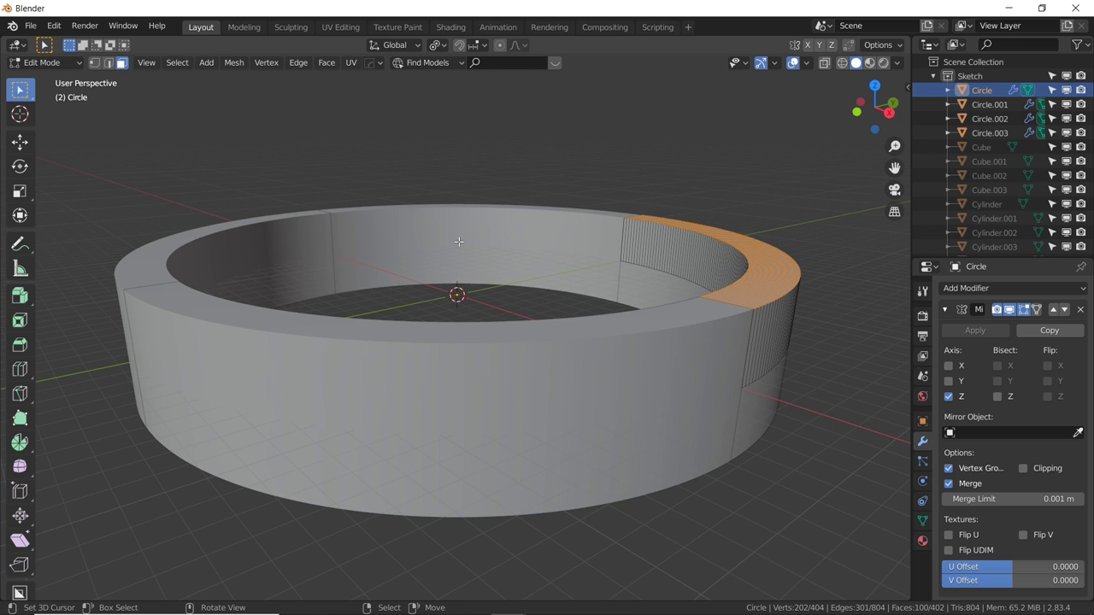
middle_click_drag(459, 242, 219, 326)
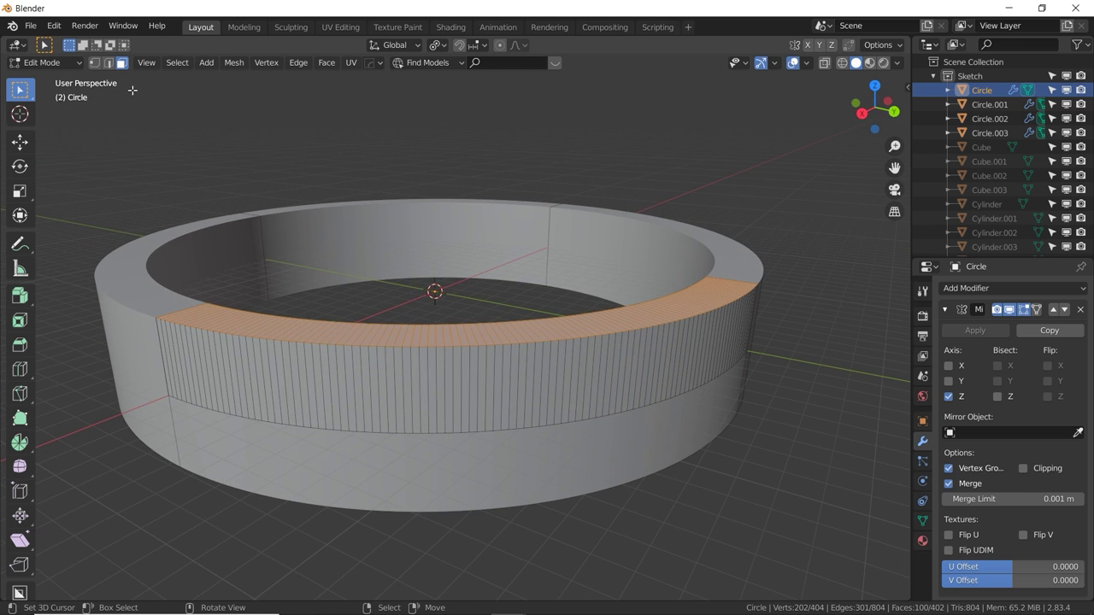
Select the range of edges along the quarter's upper outer rim from end to end and bevel them into a flat chamfer.
left_click(108, 62)
left_click(159, 322)
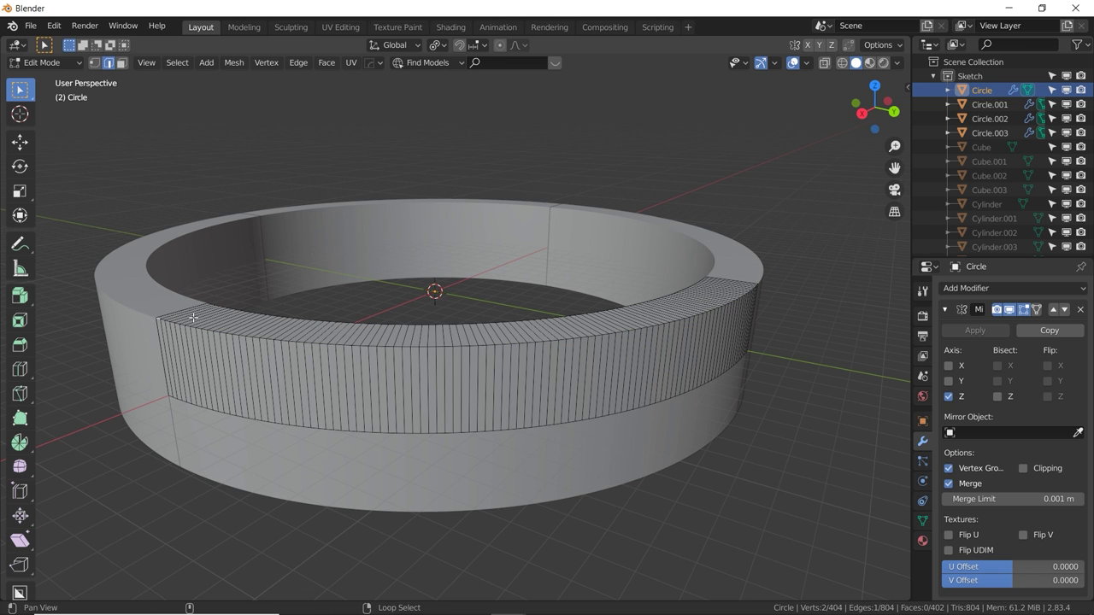
middle_click_drag(193, 318, 247, 319)
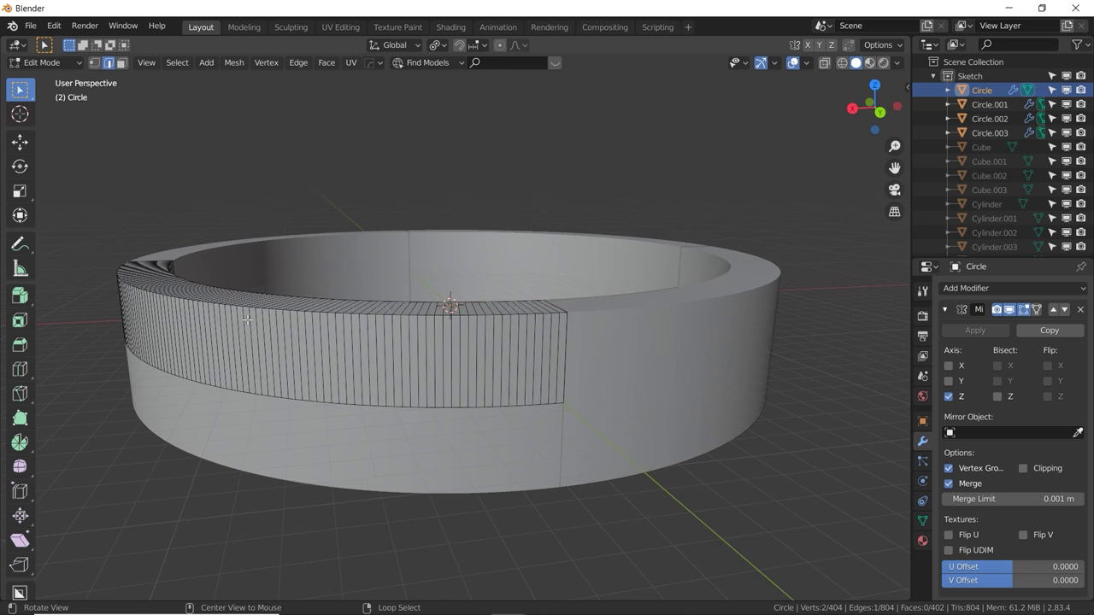
scroll(415, 299, "up", 3)
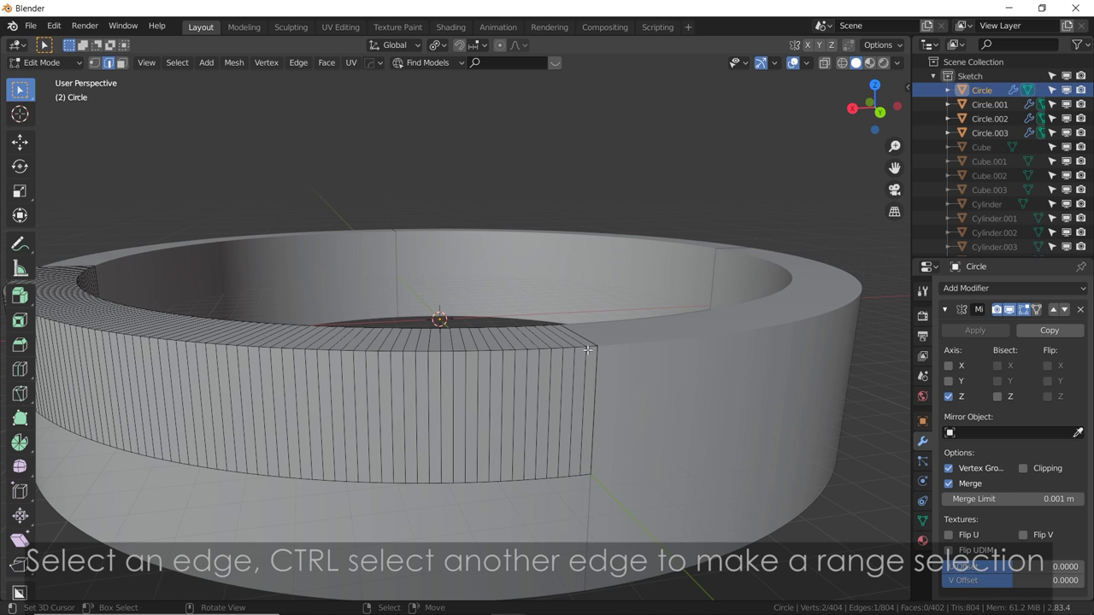
left_click(587, 350, "ctrl")
middle_click_drag(587, 350, 495, 366)
left_click(734, 393, "ctrl")
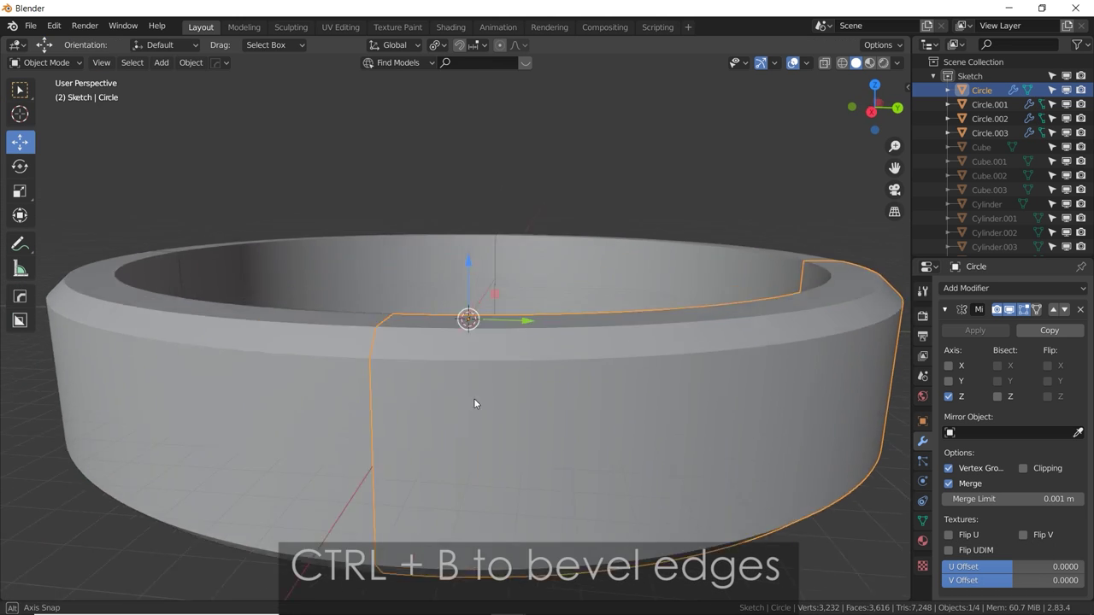
middle_click_drag(474, 399, 468, 411)
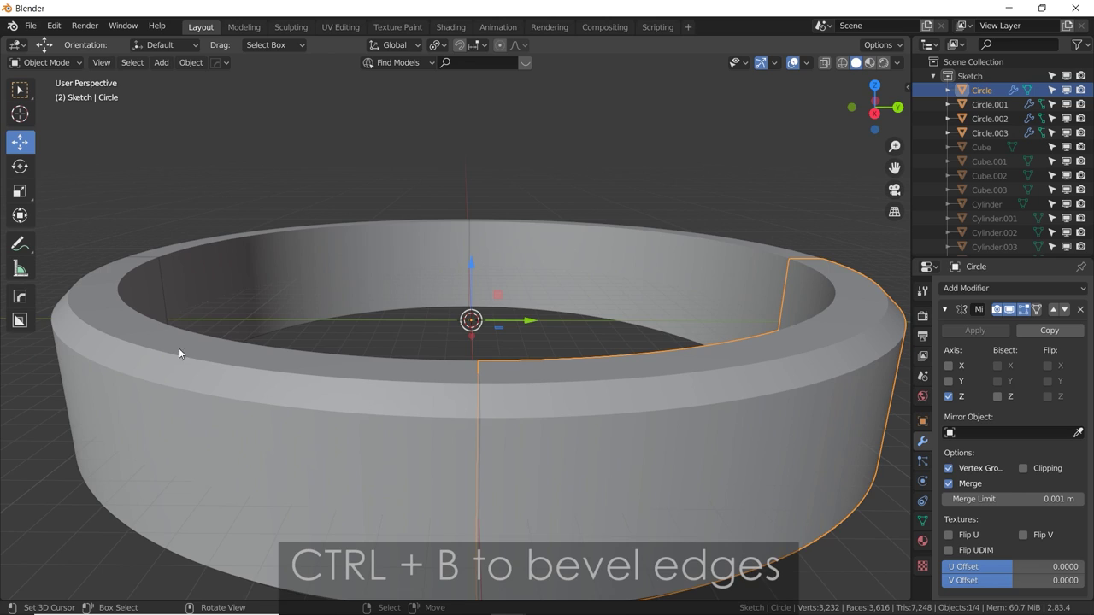
Isolate the original ring quarter in local view and delete its end face on the X axis.
middle_click_drag(179, 353, 780, 372)
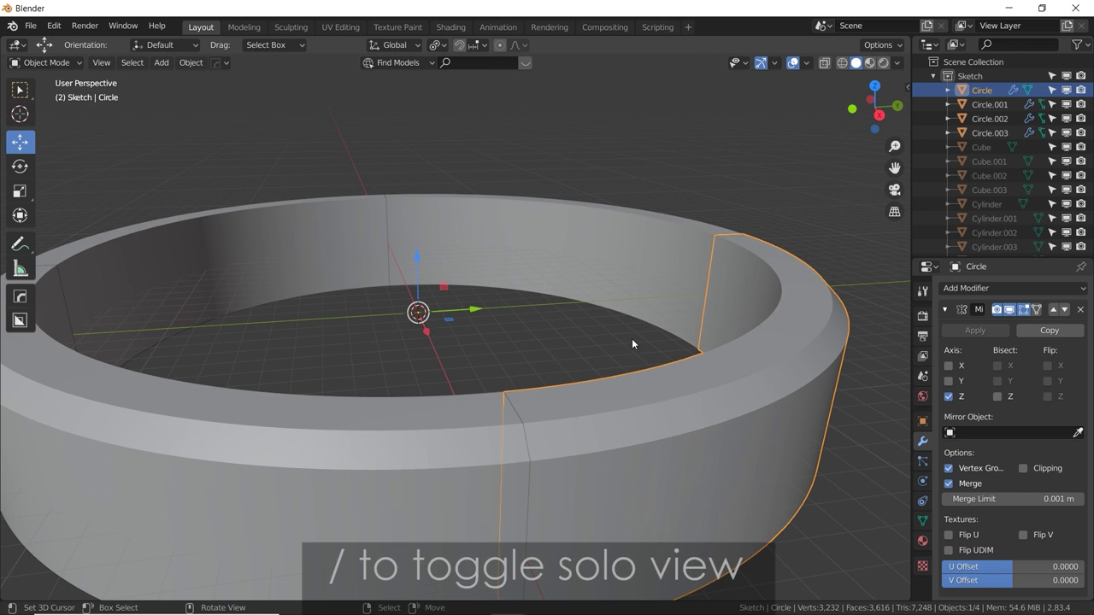
key("slash")
middle_click_drag(345, 389, 402, 388)
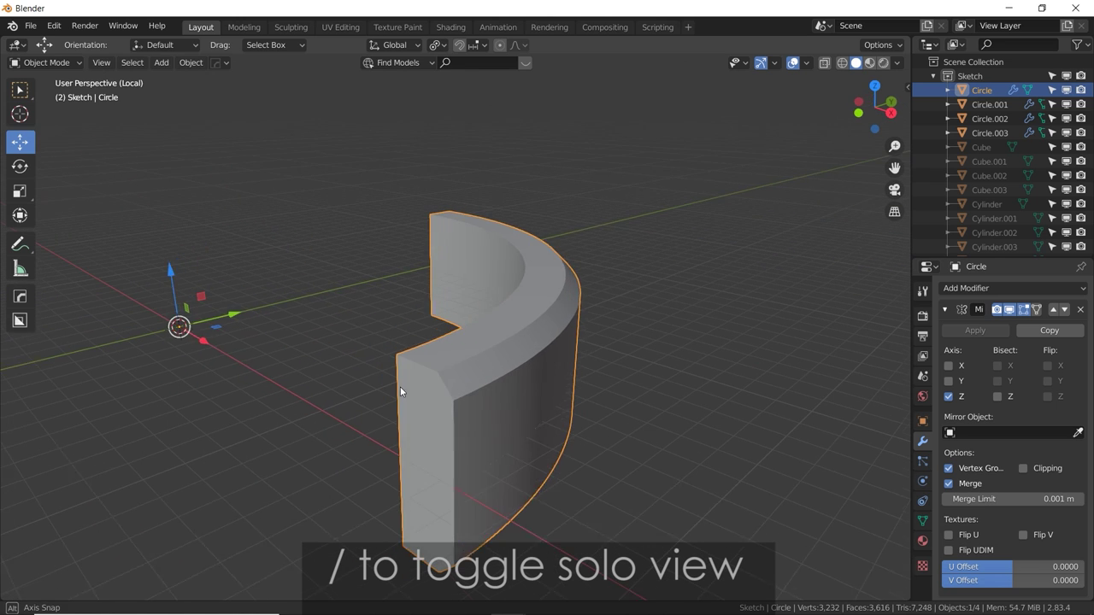
key("Tab")
left_click(424, 415)
key("x")
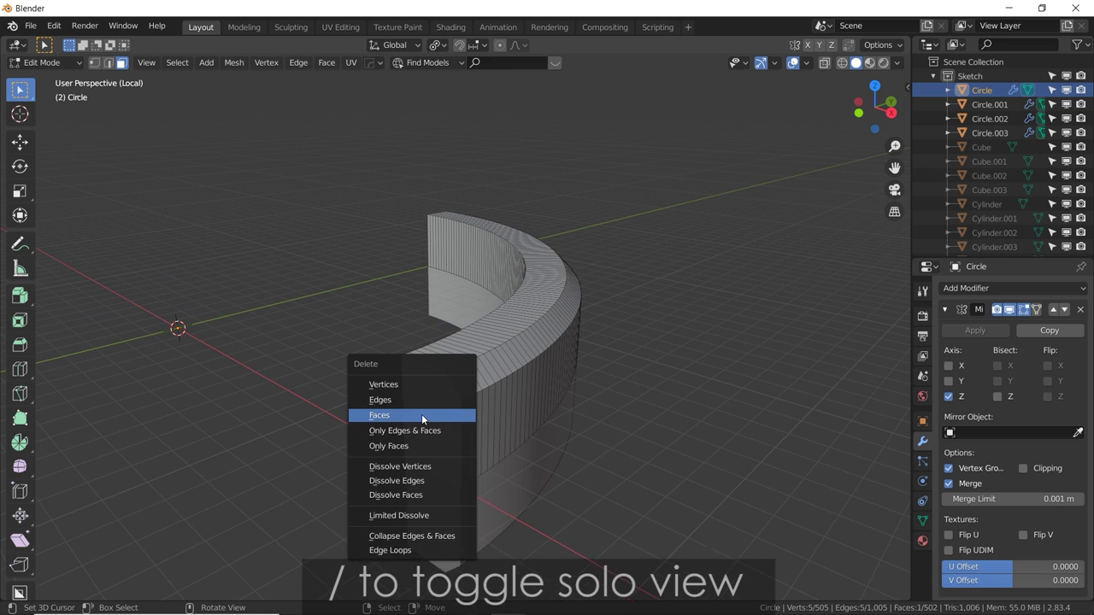
left_click(422, 414)
Delete the quarter's opposite end face, on the Y axis, leaving both ends open.
middle_click_drag(610, 324, 397, 326)
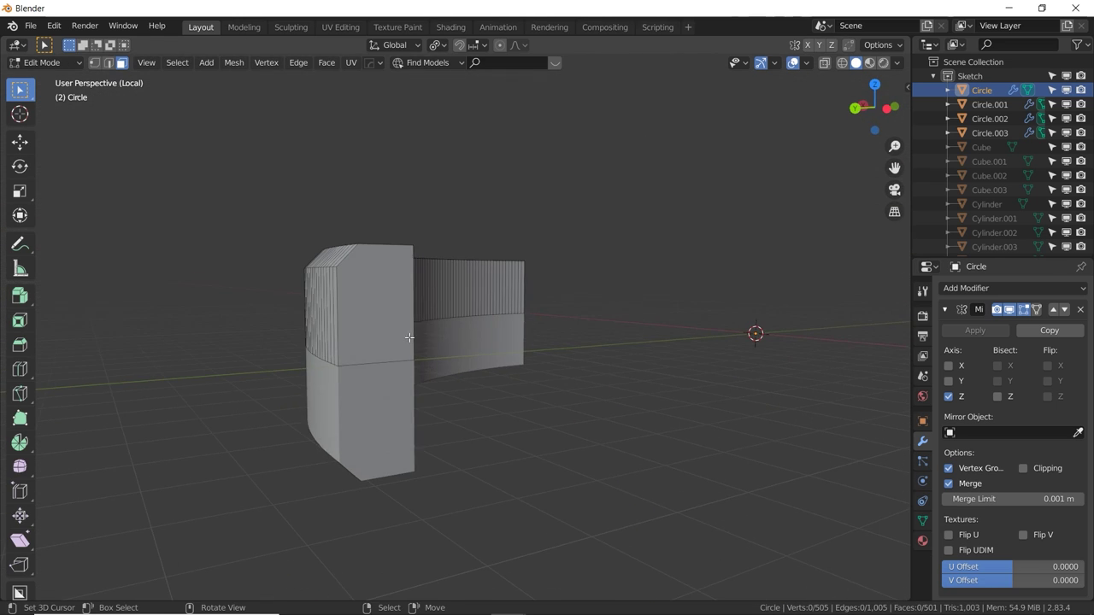
left_click(396, 324)
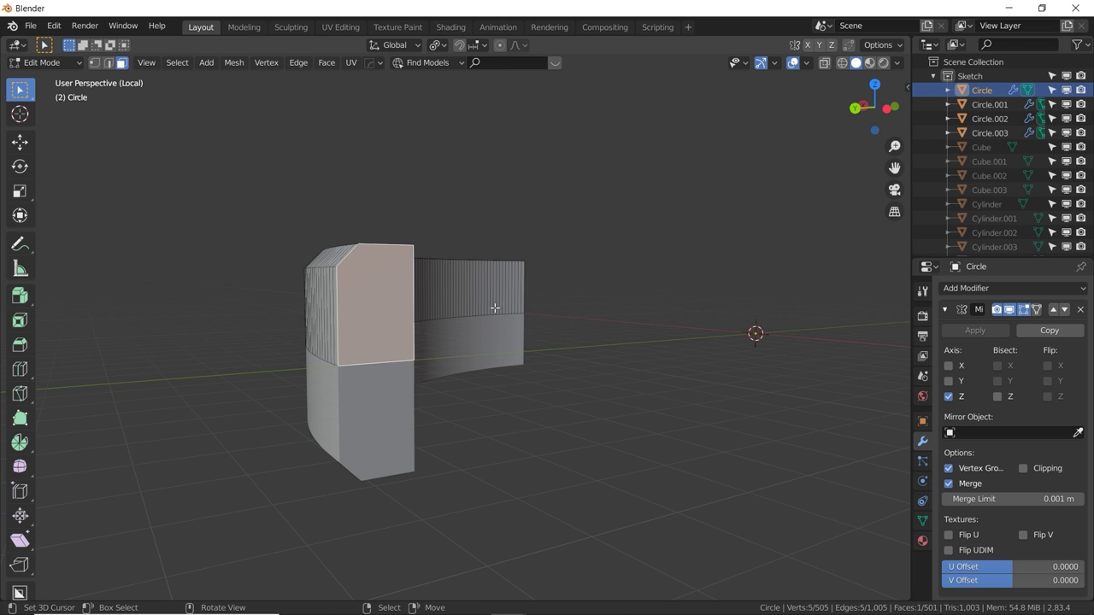
key("x")
left_click(457, 317)
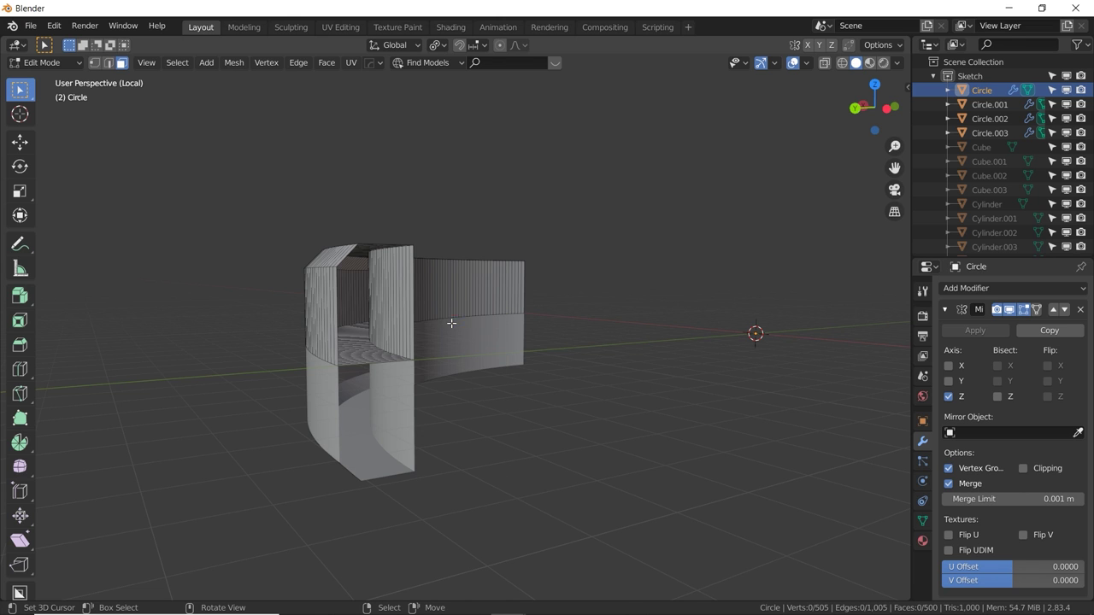
Return to Object Mode and compare the isolated quarter with the whole ring, ending with all four quarters shown.
key("Tab")
key("KP_Divide")
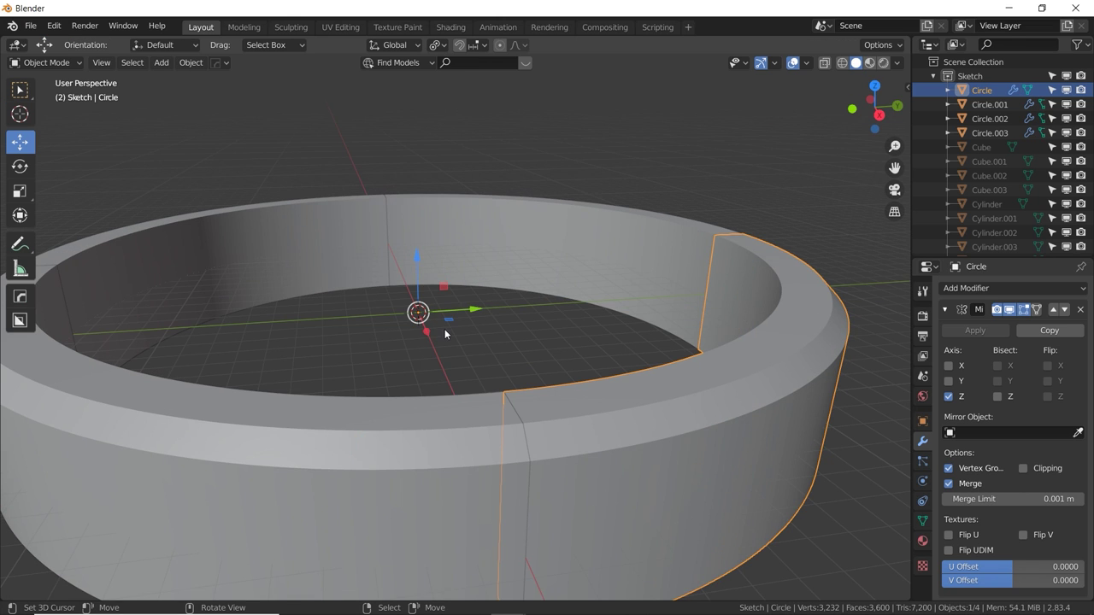
key("KP_Divide")
key("KP_Divide")
key("KP_Divide")
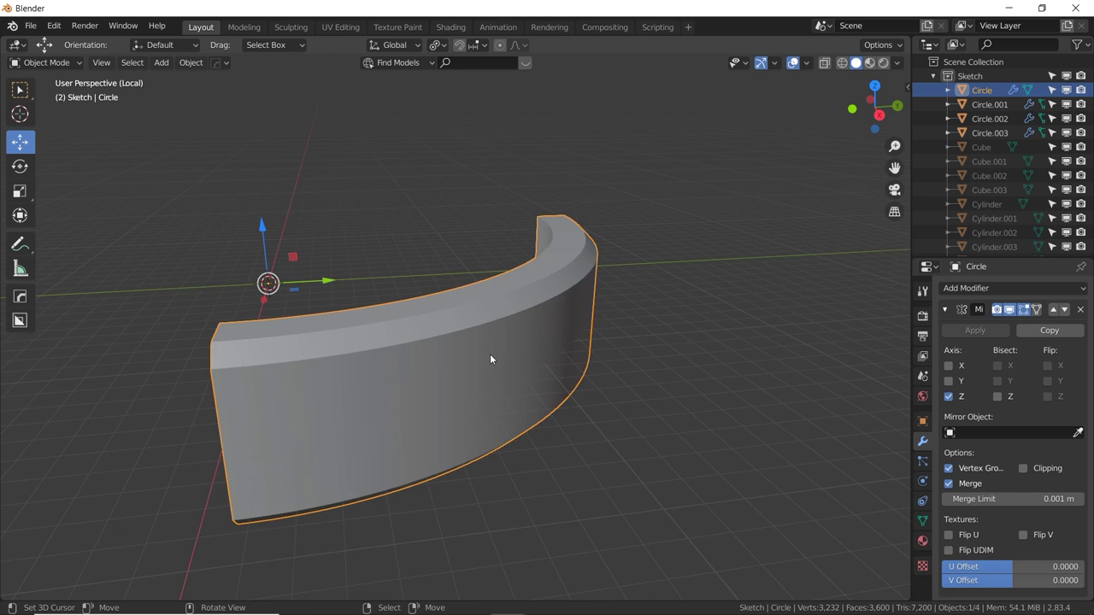
key("KP_Divide")
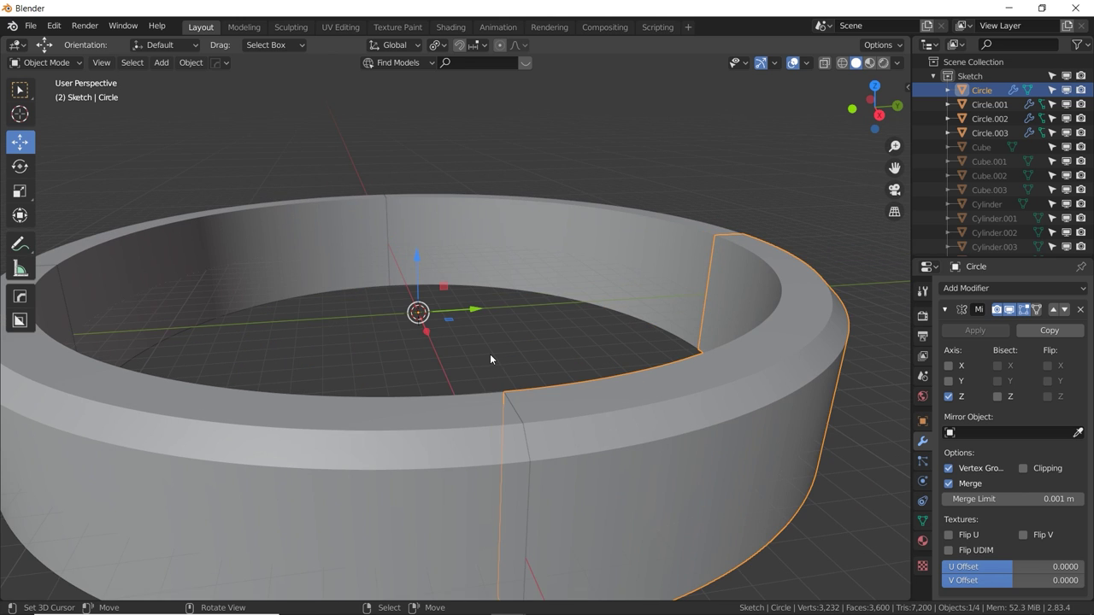
Select the strip of faces along the quarter's flat upper surface and inset it by about 0.017 with Boundary off.
key("Tab")
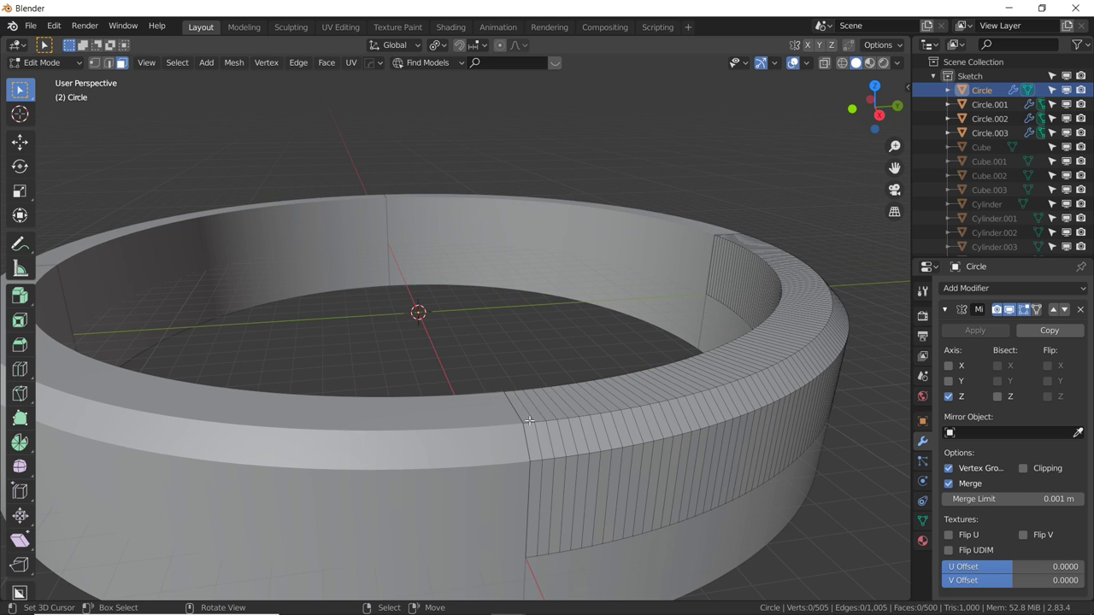
middle_click_drag(577, 397, 613, 410)
left_click(617, 437, "ctrl")
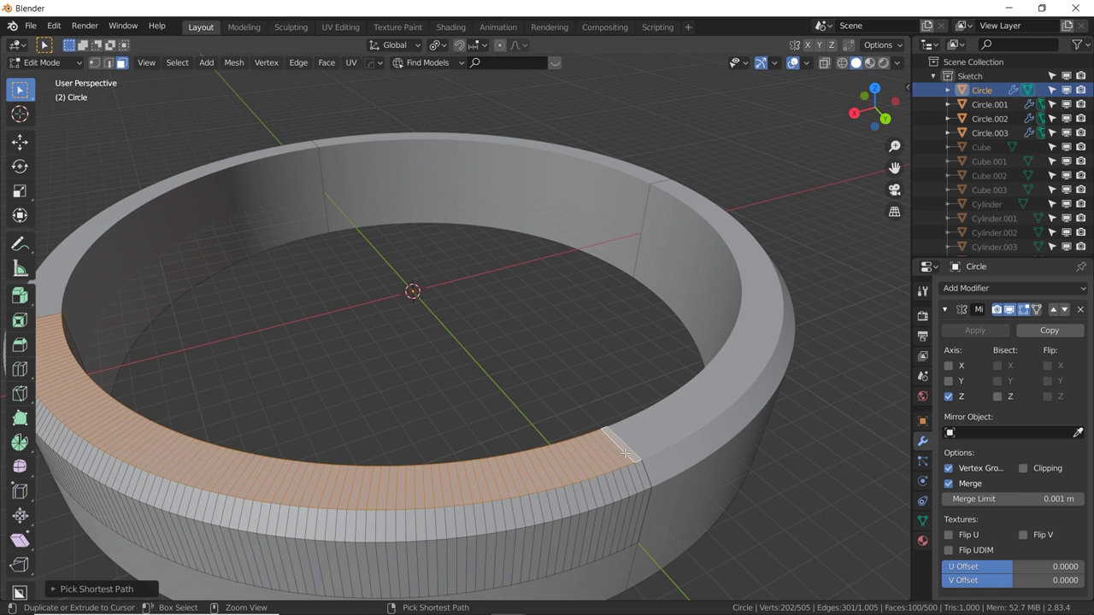
key("i")
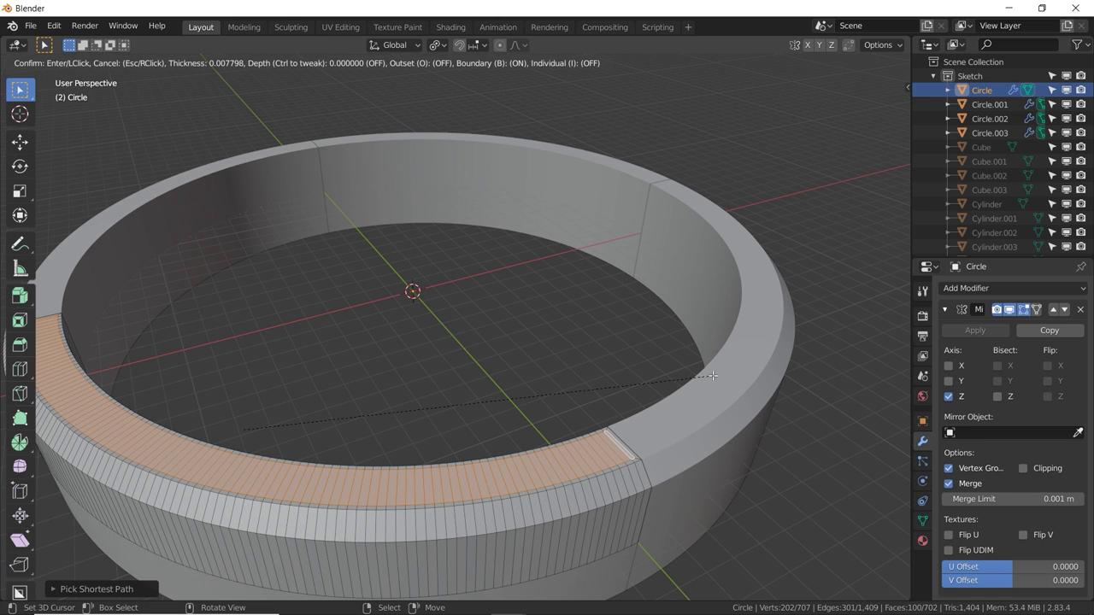
key("b")
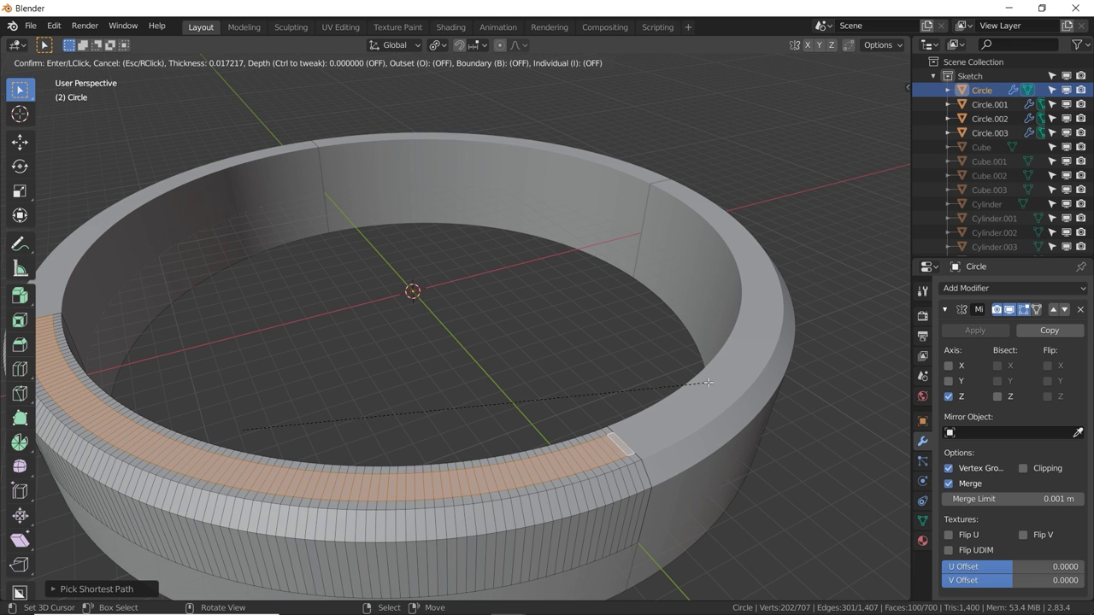
left_click(708, 382)
Extrude the inset strip slightly downward to form a shallow groove along the quarter's upper surface, and check the ring in Object Mode.
middle_click_drag(708, 381, 720, 375)
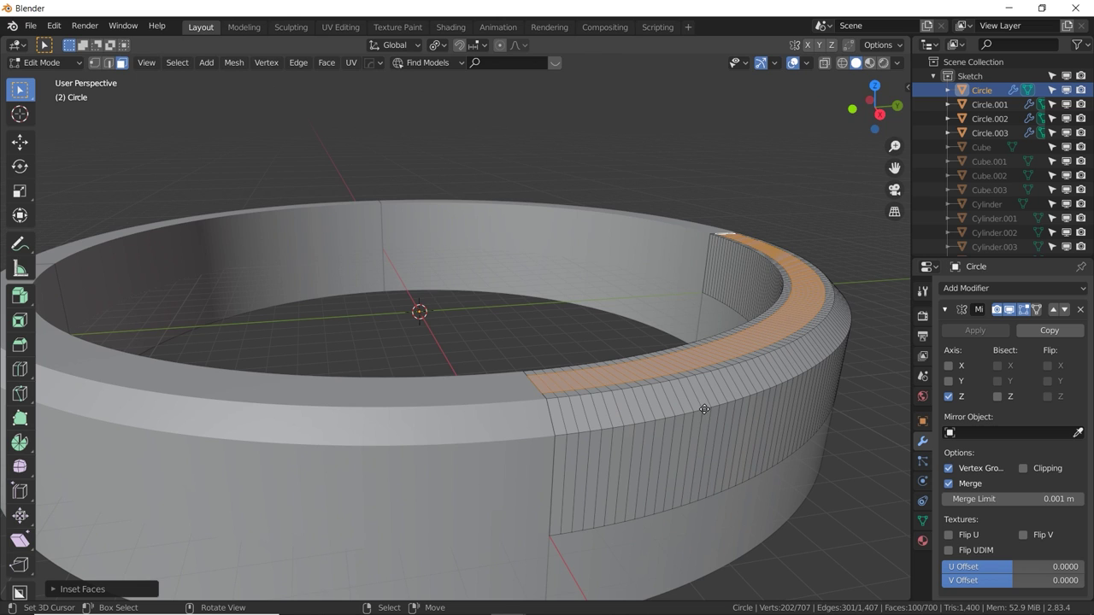
key("e")
left_click(704, 414)
middle_click_drag(688, 413, 641, 410)
key("Tab")
middle_click_drag(477, 399, 270, 386)
Delete the groove's small end faces at both ends of the quarter and return to Object Mode.
key("Tab")
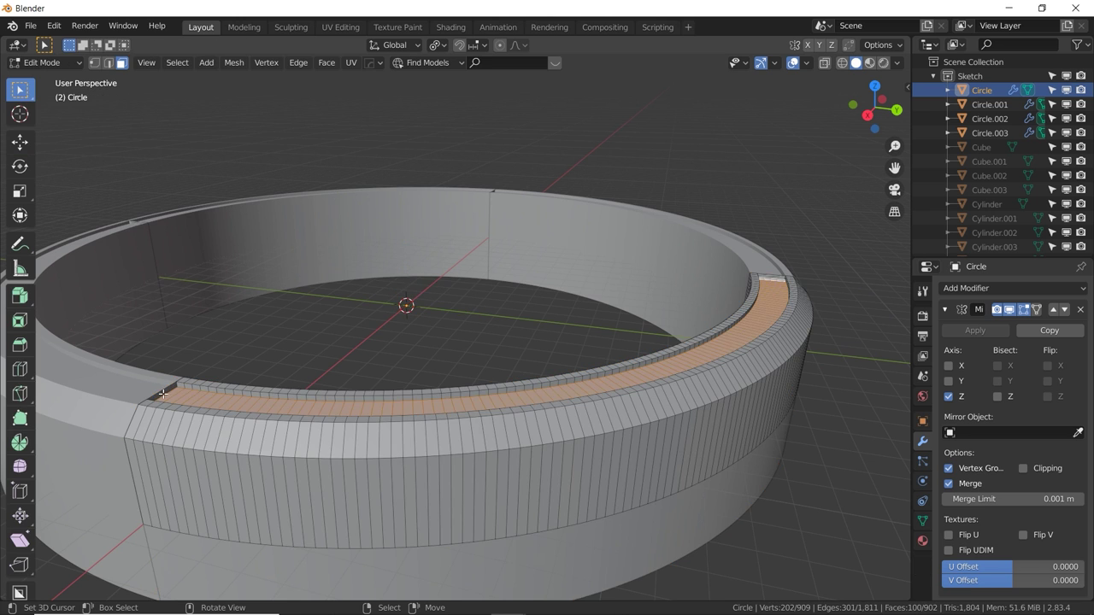
left_click(491, 313)
middle_click_drag(490, 313, 562, 341)
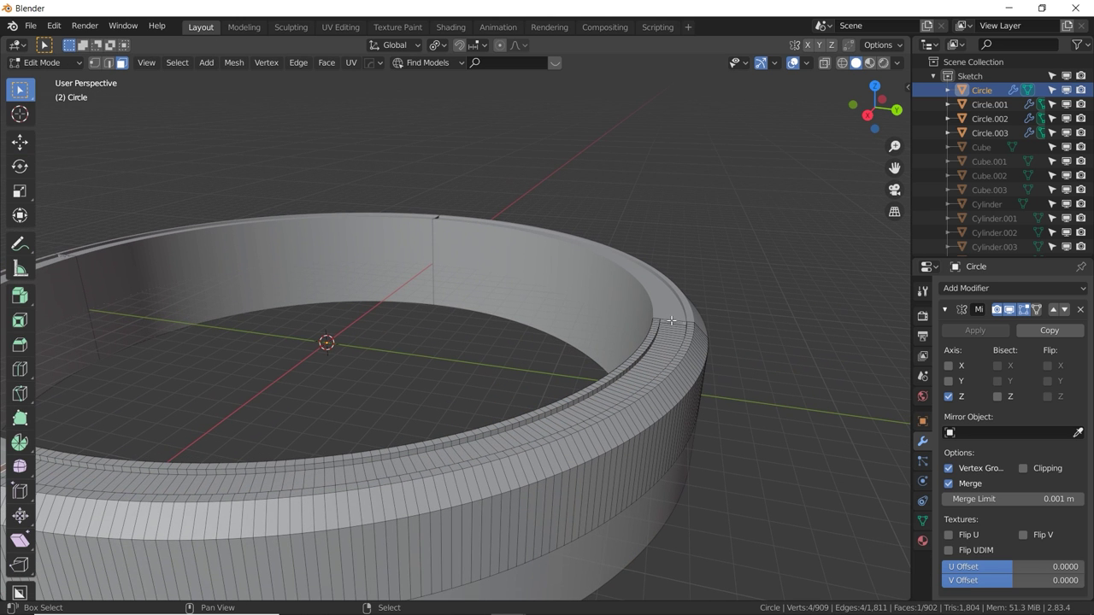
key("x")
left_click(643, 313)
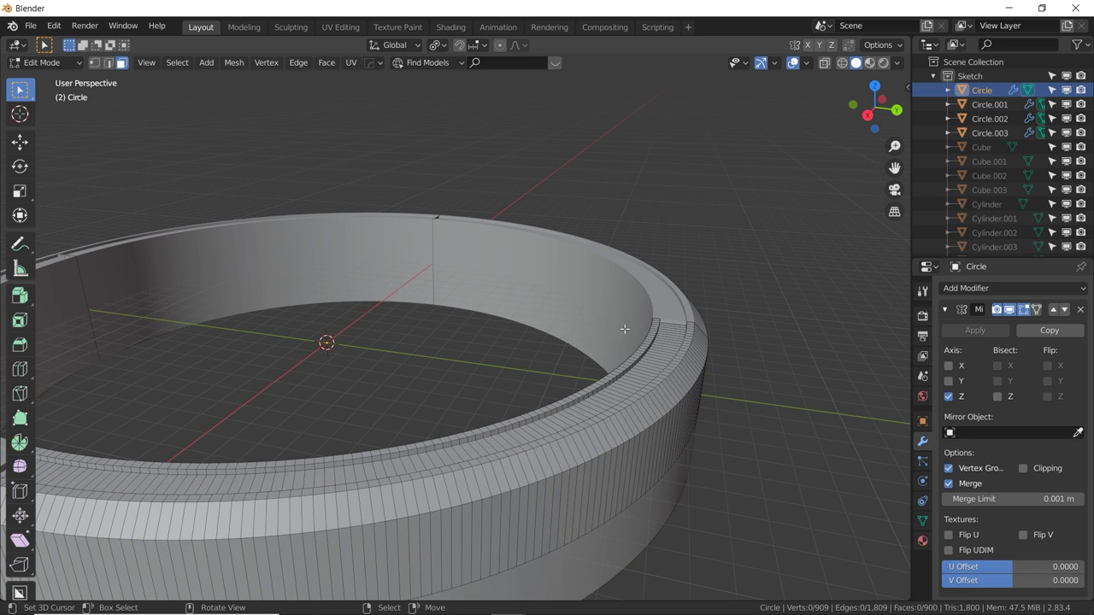
key("Tab")
middle_click_drag(625, 343, 617, 290)
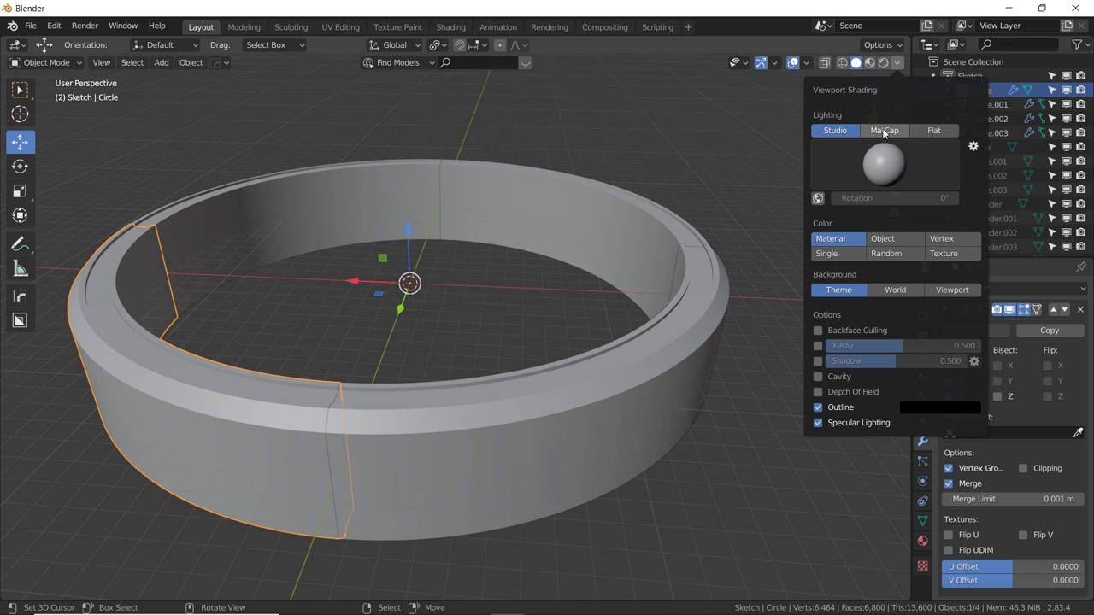
Set the viewport shading's lighting to MatCap.
left_click(880, 131)
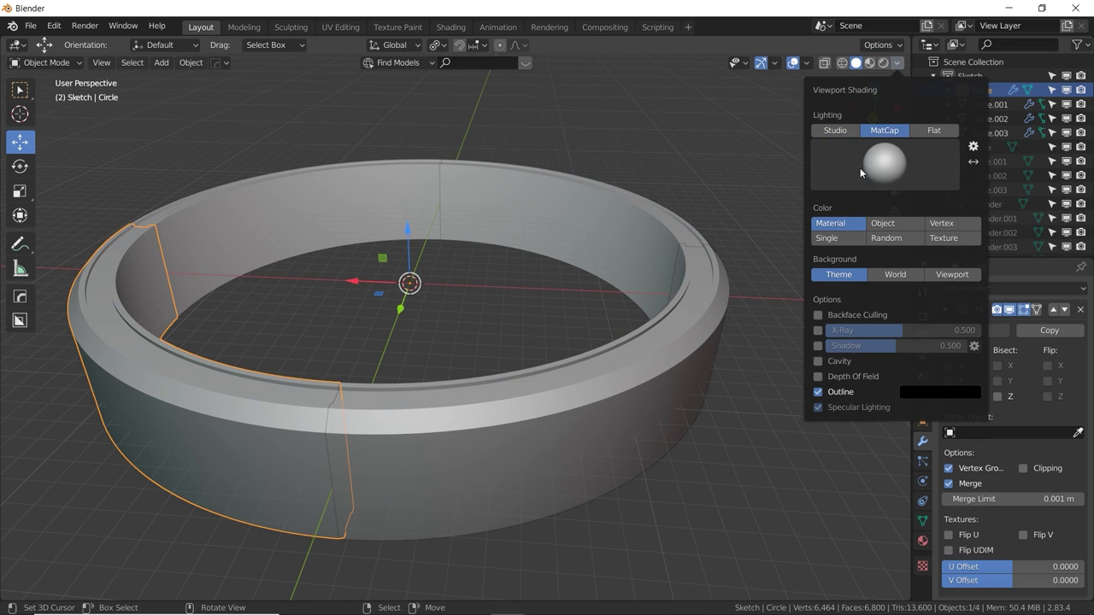
mouse_move(622, 294)
middle_mouse_down()
mouse_move(735, 283)
mouse_move(699, 307)
mouse_move(709, 331)
middle_mouse_up()
middle_click_drag(630, 439, 561, 414)
Add two closely spaced horizontal loop cuts around the quarter's outer wall, a little below the chamfer.
key("Tab")
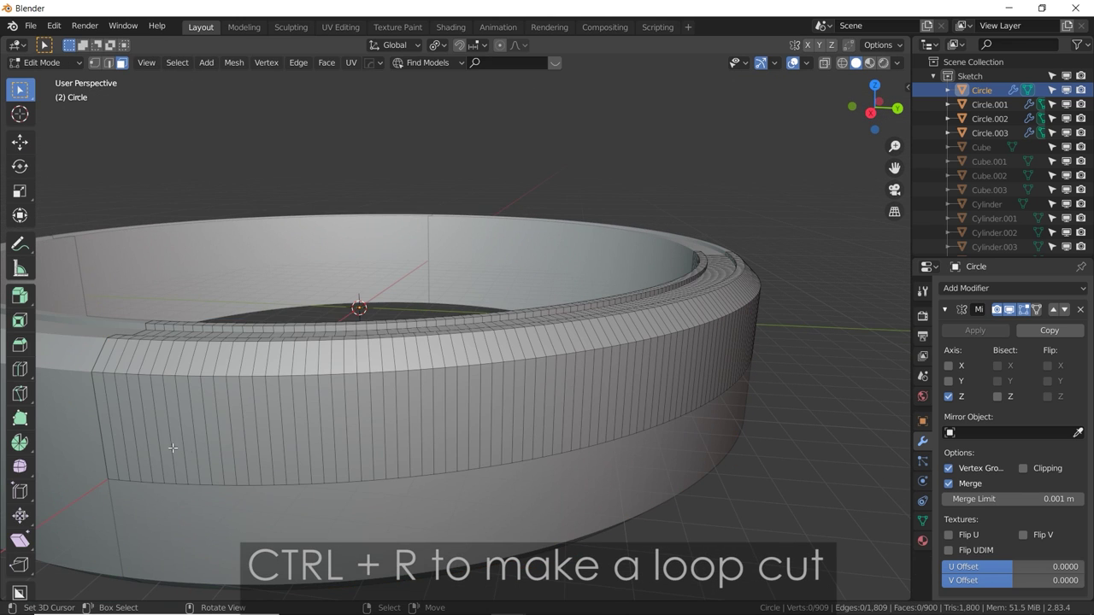
key("ctrl+r")
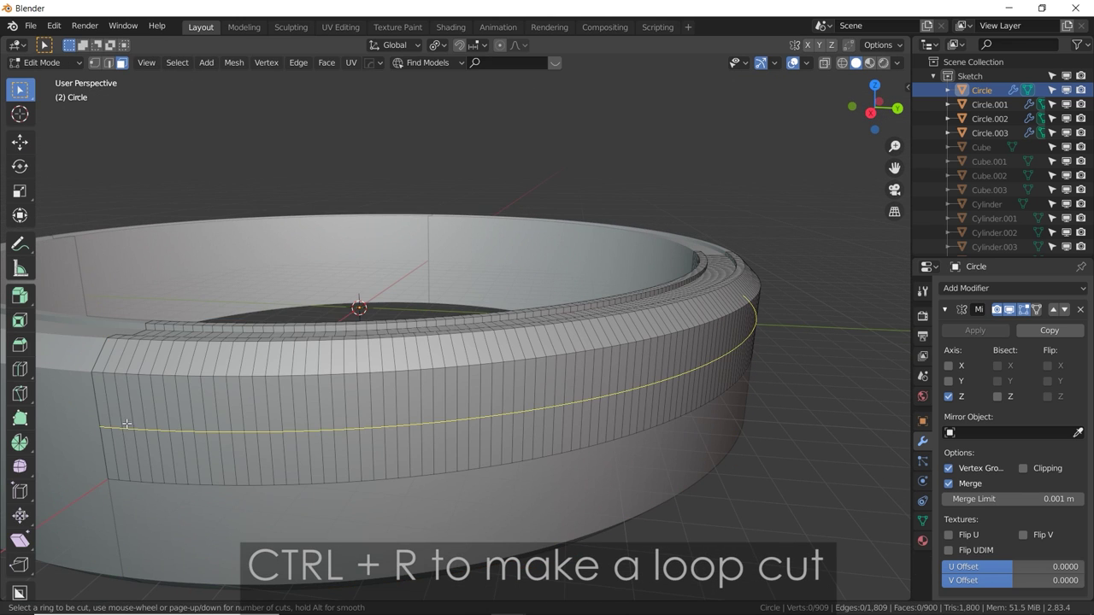
left_click(126, 424)
left_click(140, 379)
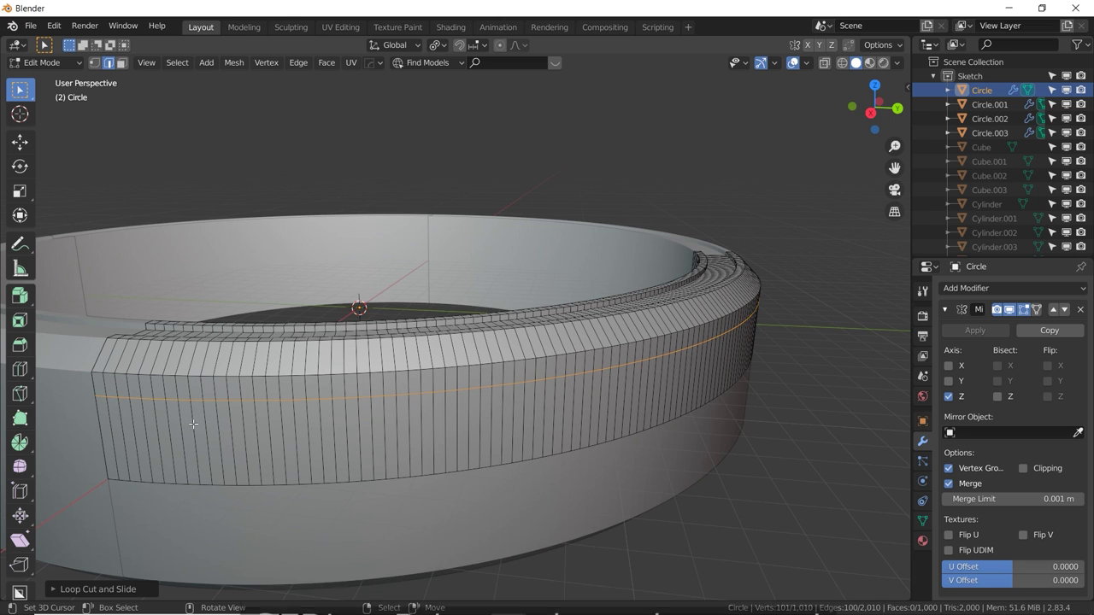
middle_click_drag(207, 436, 189, 431)
key("ctrl+r")
left_click(85, 430)
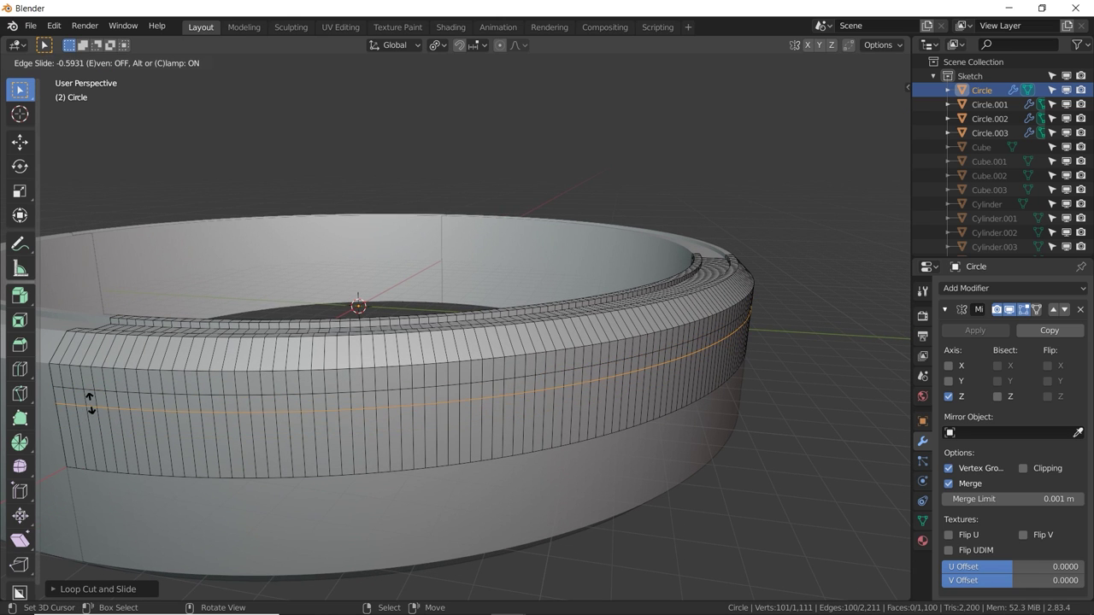
left_click(92, 398)
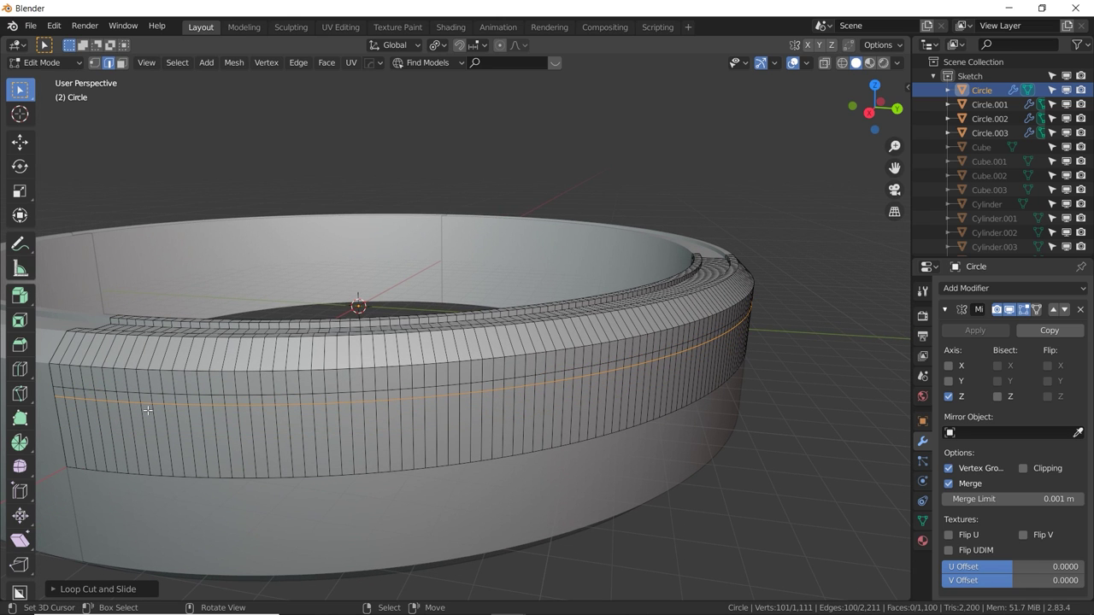
Select the tall band of faces below the two loop cuts on the outer wall, from one end of the quarter to the other.
left_click(122, 64)
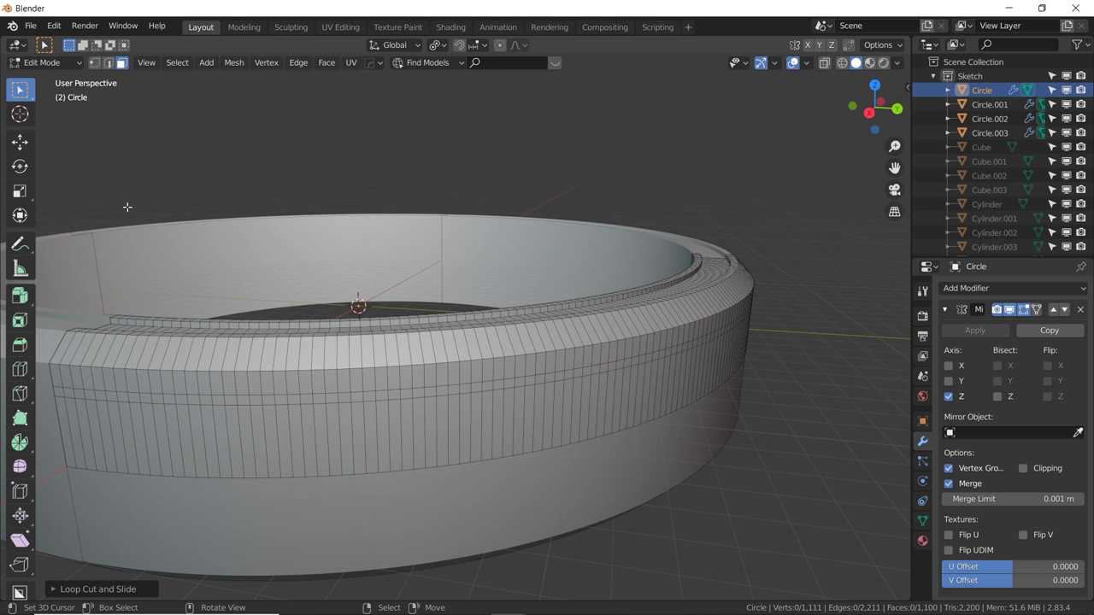
left_click(63, 420)
middle_click_drag(63, 421, 487, 382)
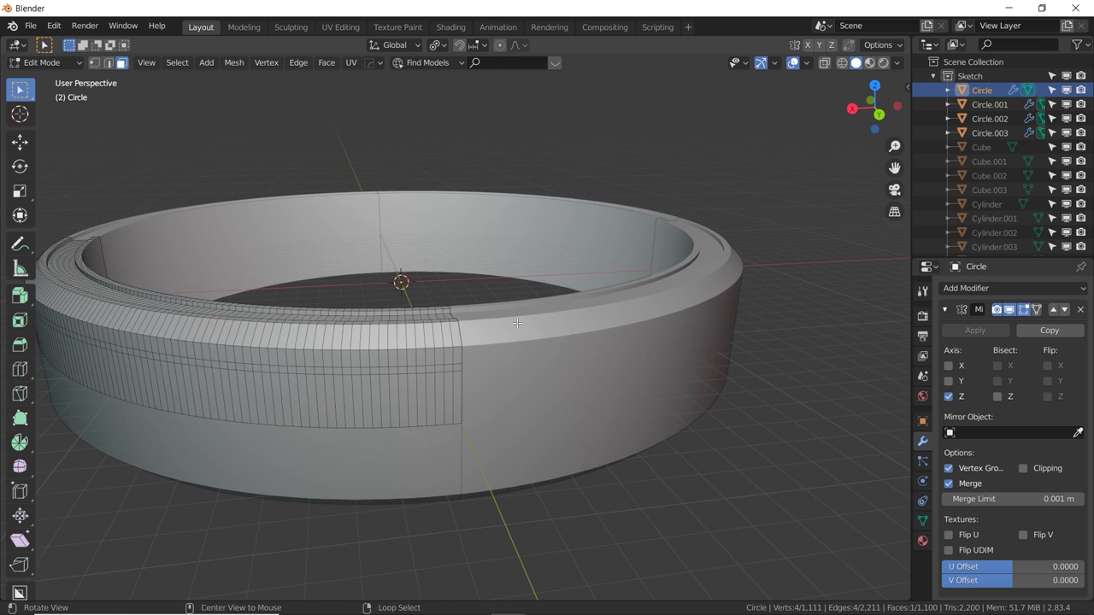
left_click(460, 396, "ctrl")
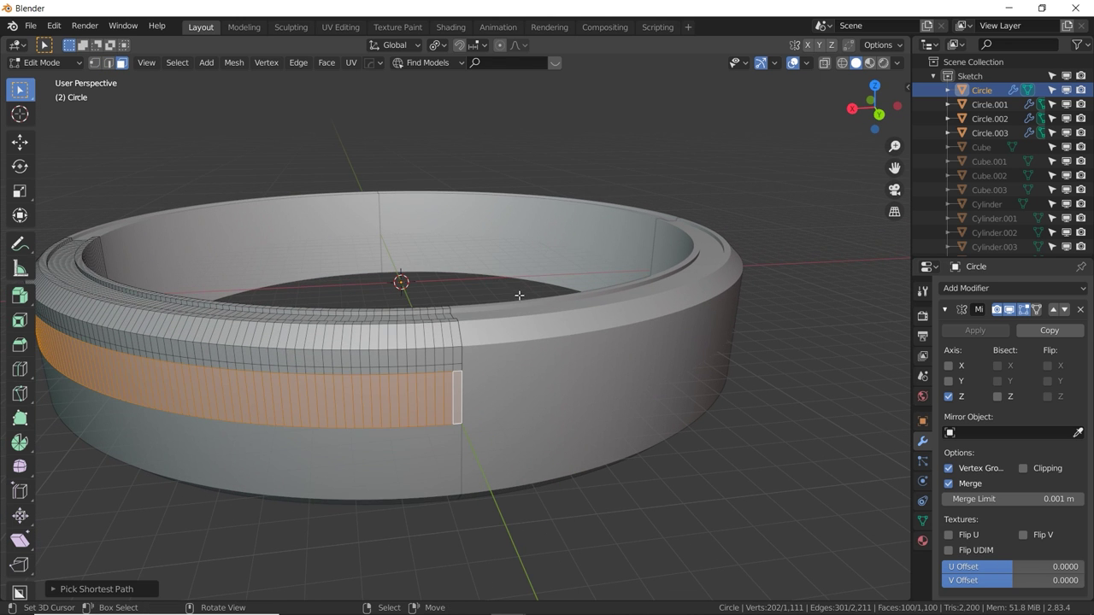
middle_click_drag(504, 330, 532, 325)
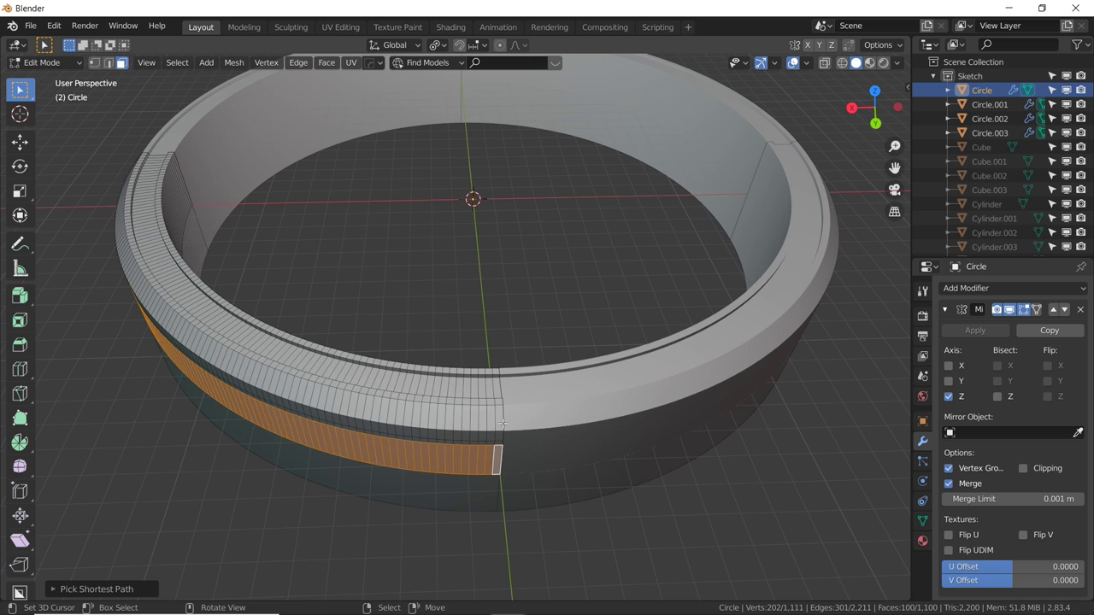
key("e")
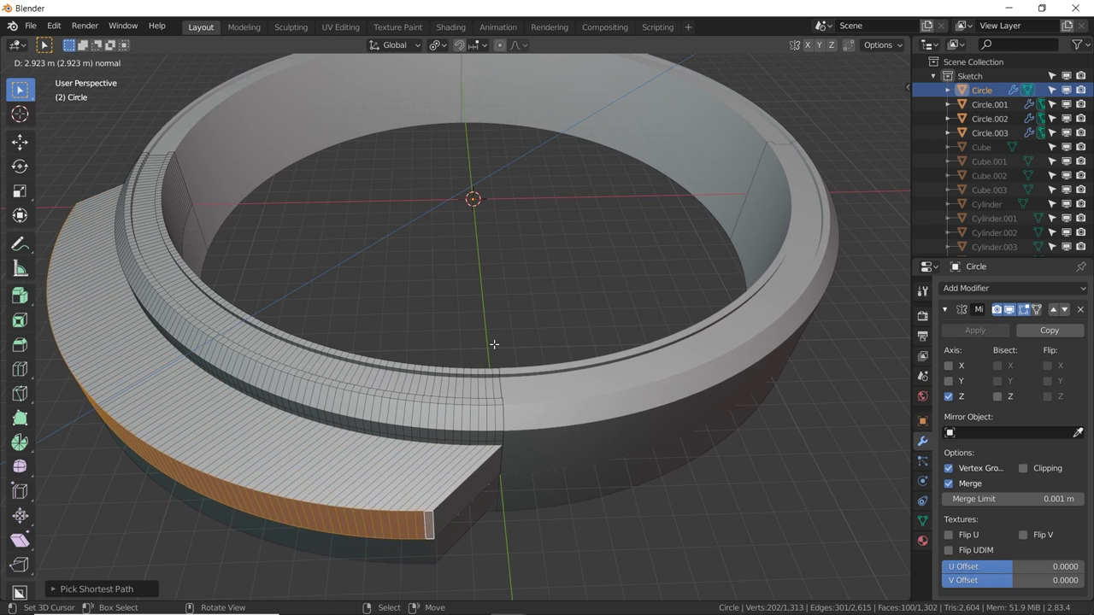
right_click(488, 345)
key("ctrl+z")
Extrude the selected outer band slightly outward with Extrude Along Normals, and inspect the raised band in Object Mode.
left_click(26, 297)
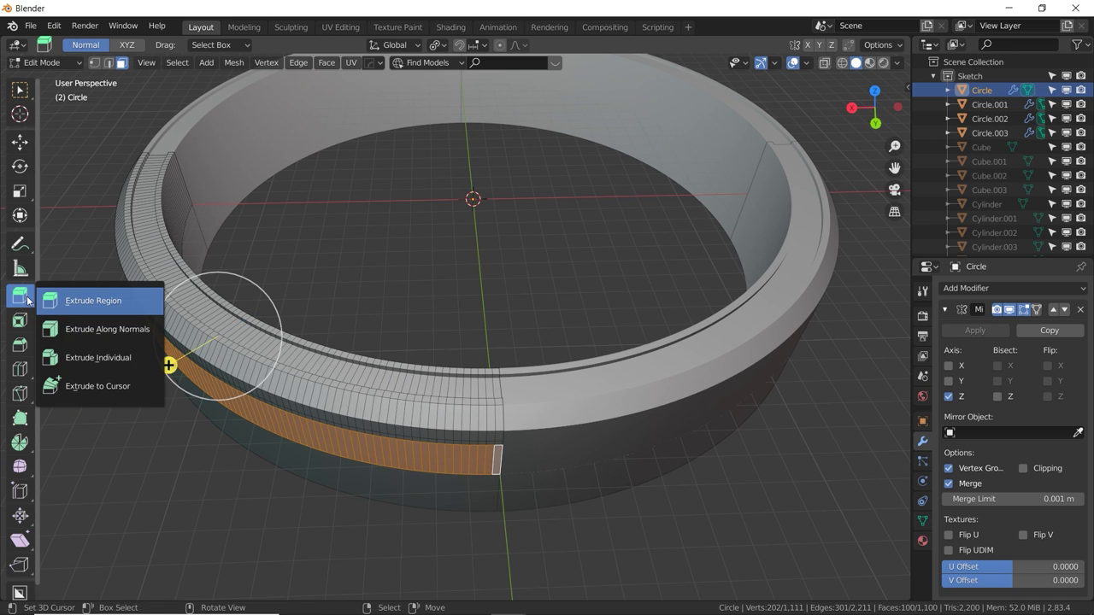
left_click(79, 330)
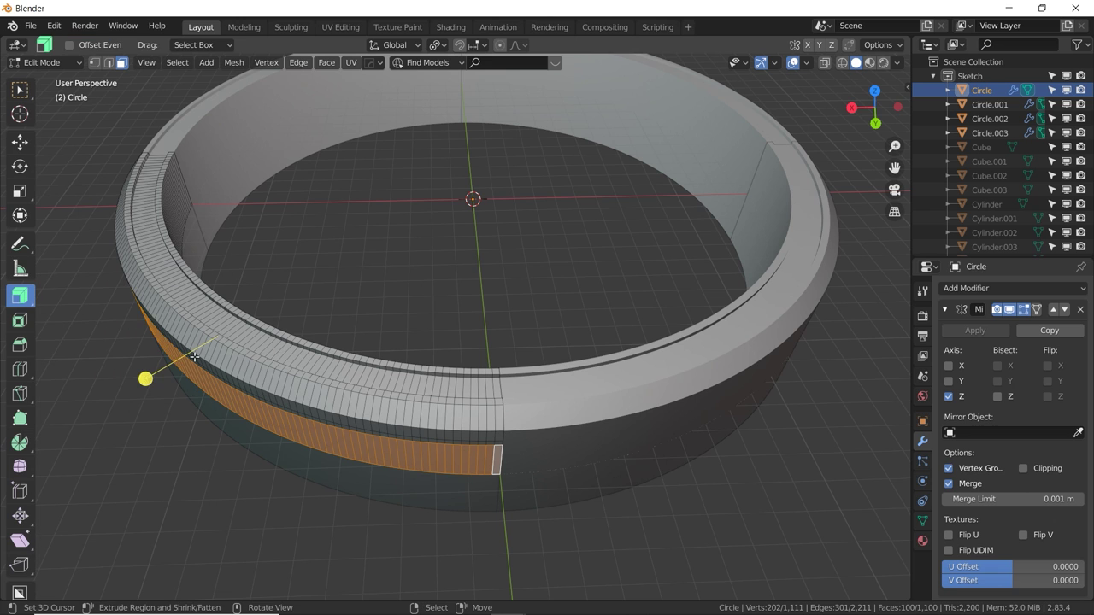
left_click_drag(133, 408, 186, 375)
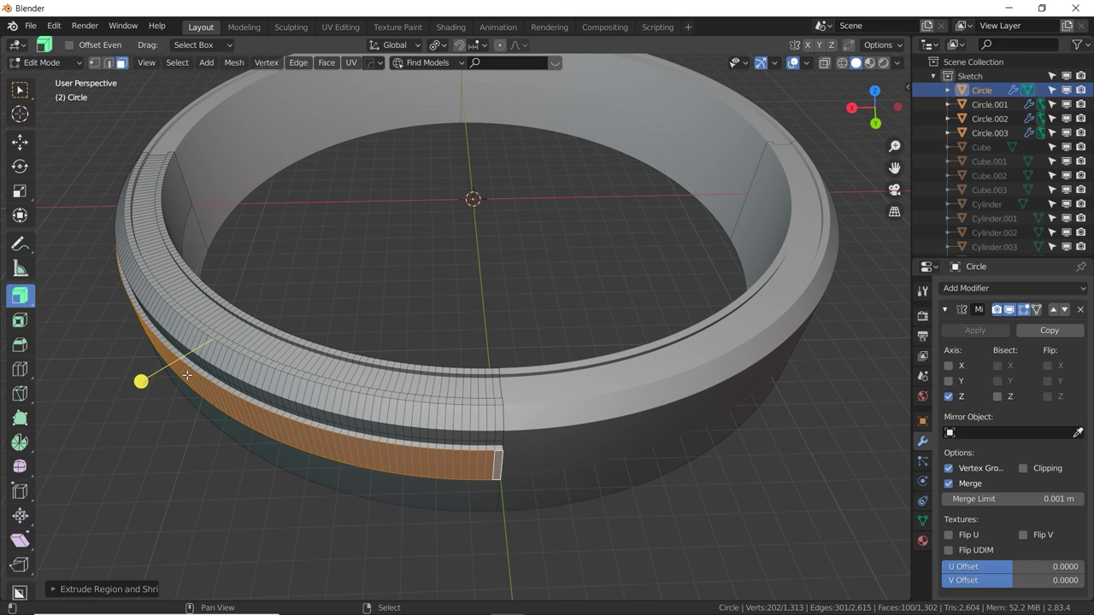
key("Tab")
middle_click_drag(188, 376, 295, 334)
key("alt+a")
left_click(294, 334)
Select the row of faces between the chamfer and the upper loop cut, and inset each face individually.
key("Tab")
left_click(501, 367)
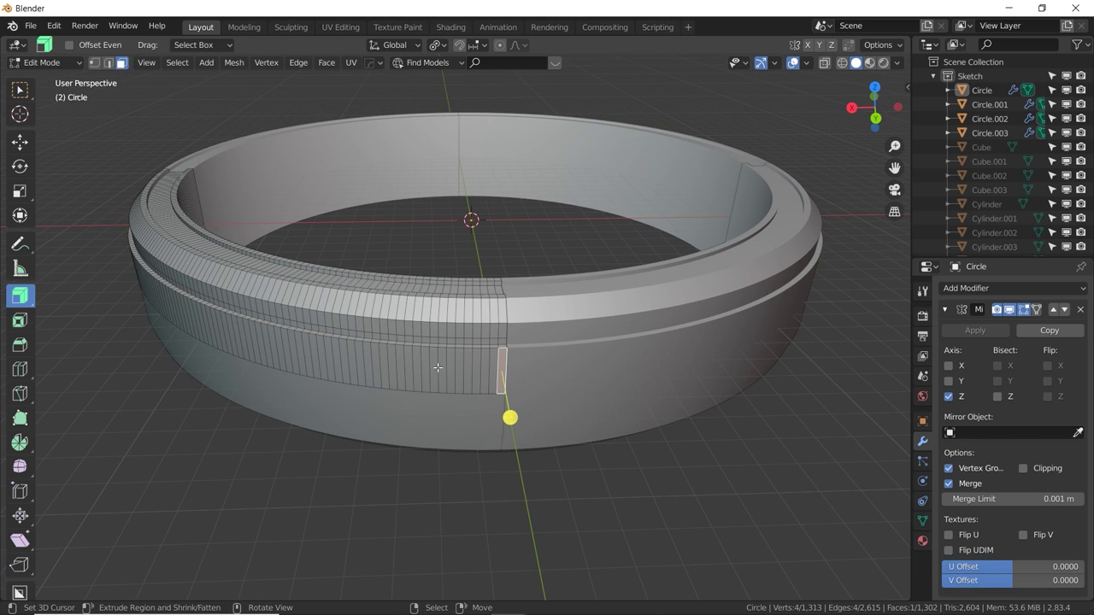
left_click(501, 333)
middle_click_drag(281, 321, 247, 342)
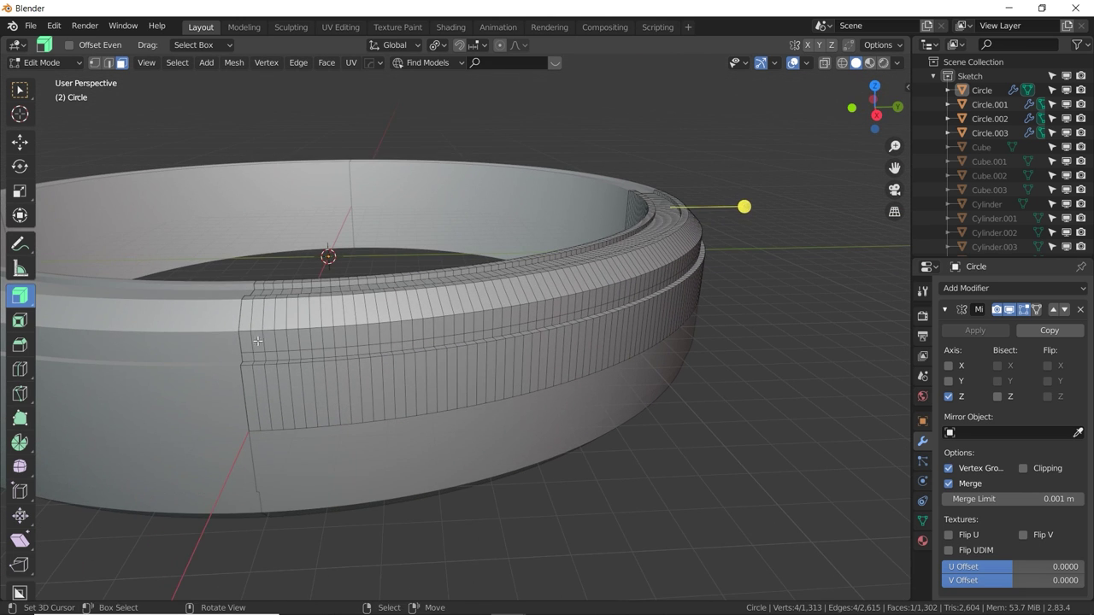
left_click(247, 342, "ctrl")
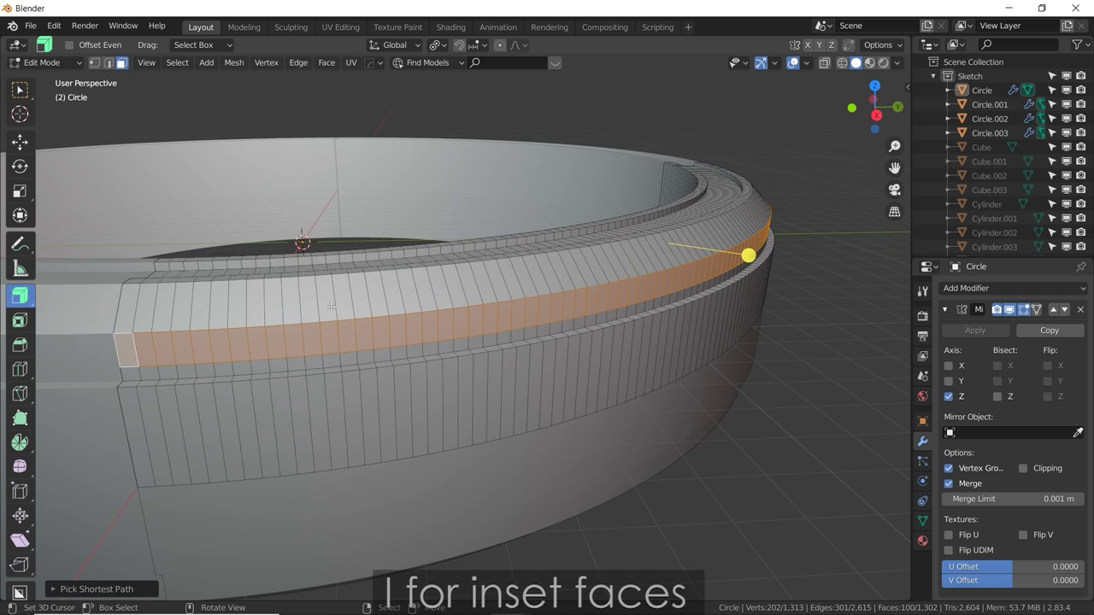
scroll(476, 375, "up", 2)
key("i")
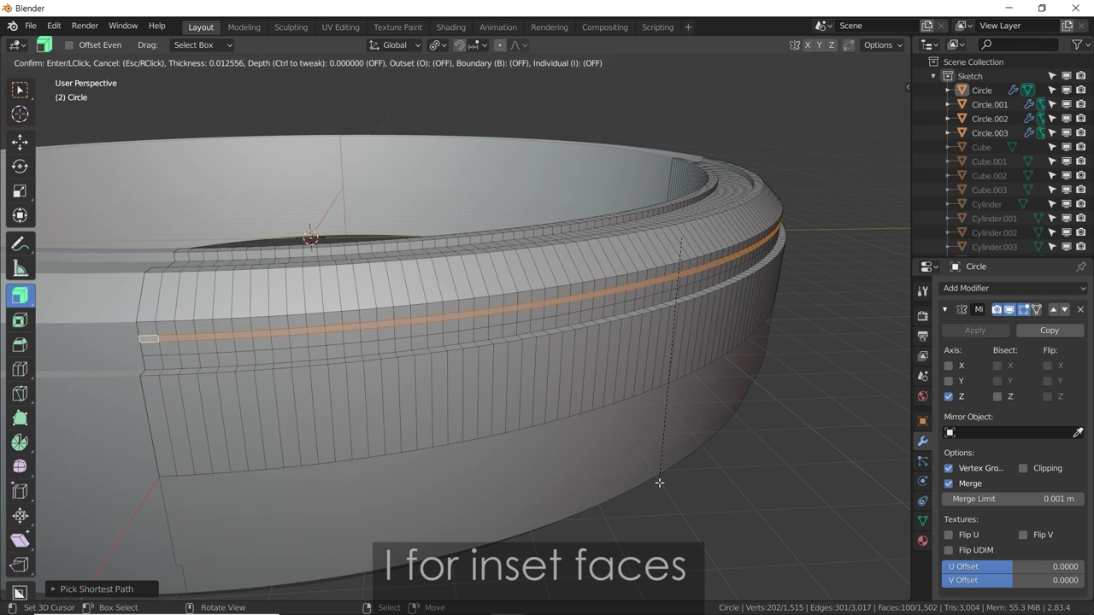
key("i")
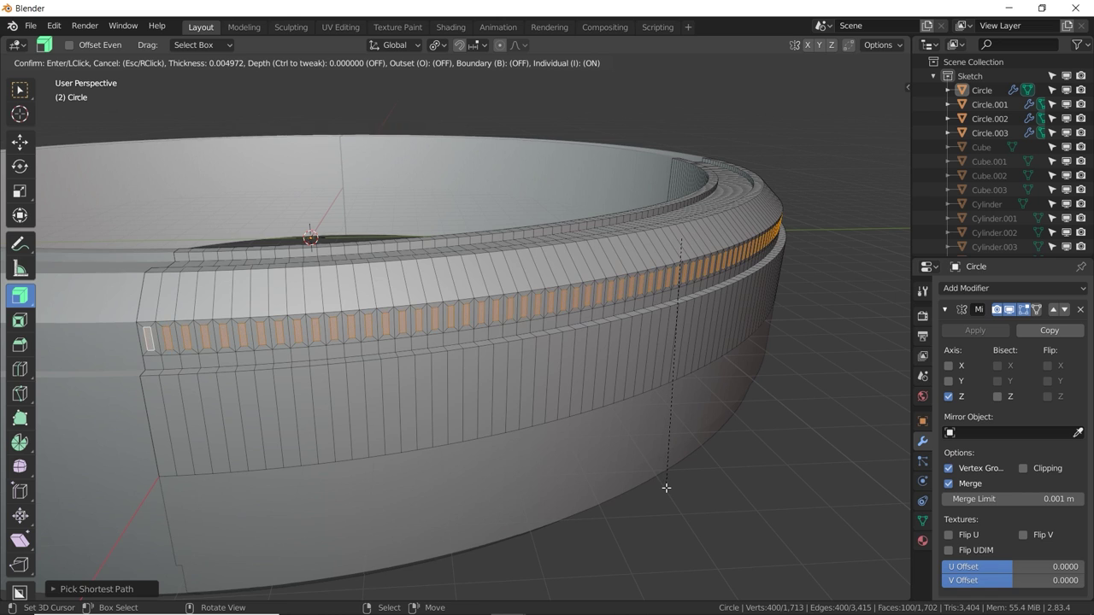
left_click(661, 485)
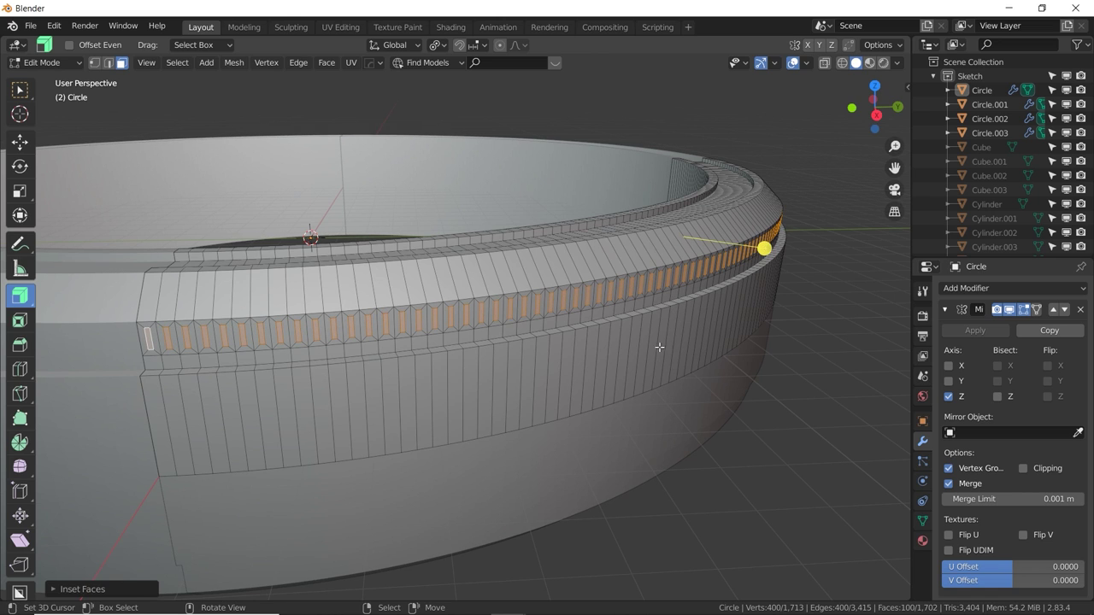
Extrude the individually inset faces slightly inward along their normals to form a row of small recesses, and inspect them in Object Mode.
left_click(19, 294)
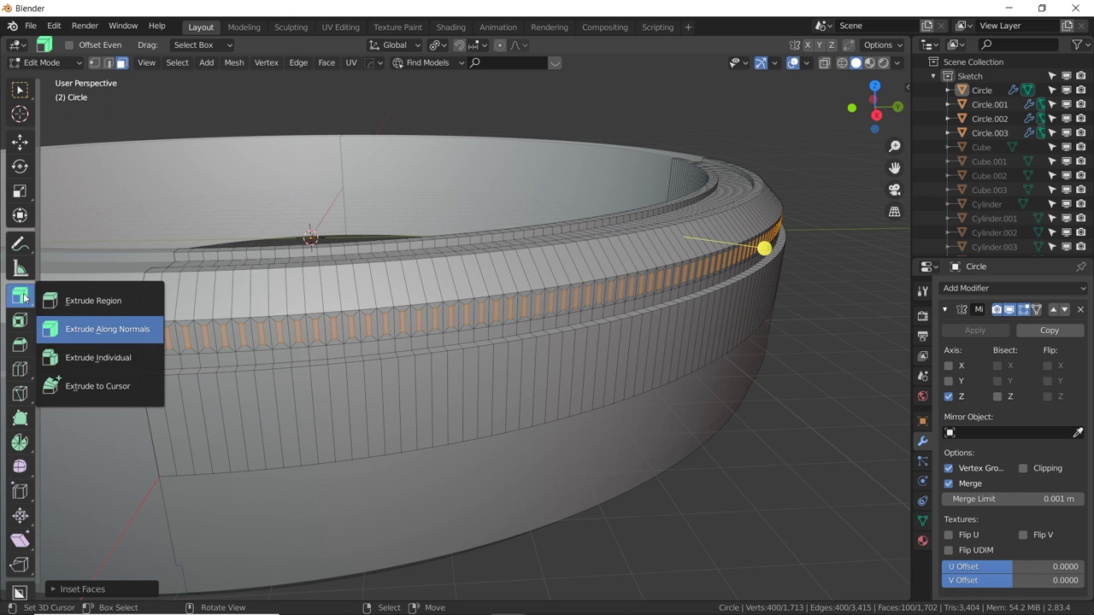
left_click(73, 329)
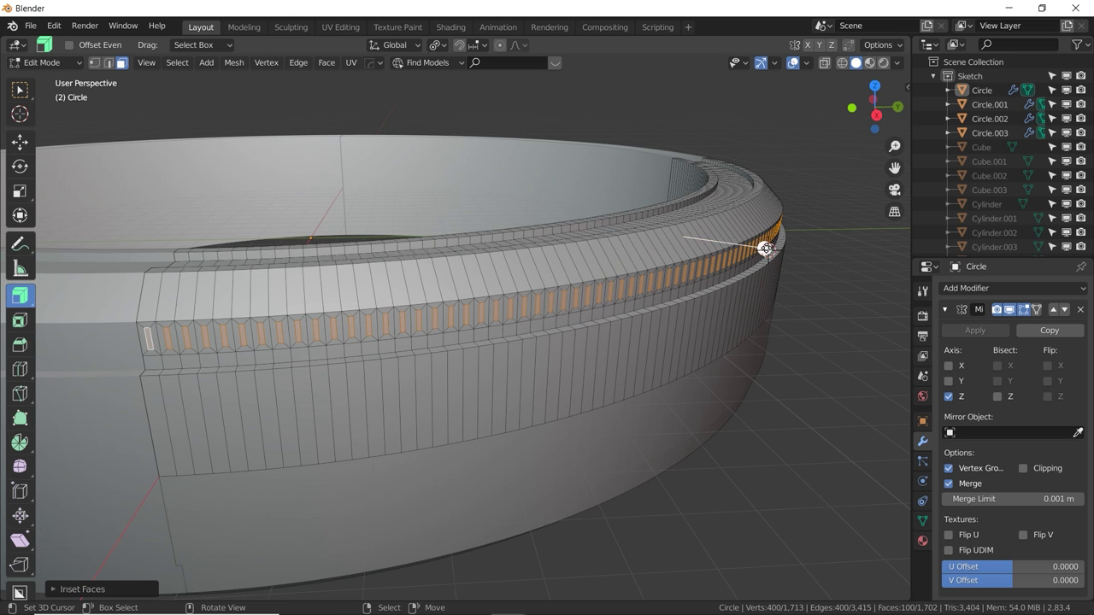
mouse_move(767, 249)
left_mouse_down()
mouse_move(803, 238)
mouse_move(774, 237)
mouse_move(771, 254)
mouse_move(759, 246)
left_mouse_up()
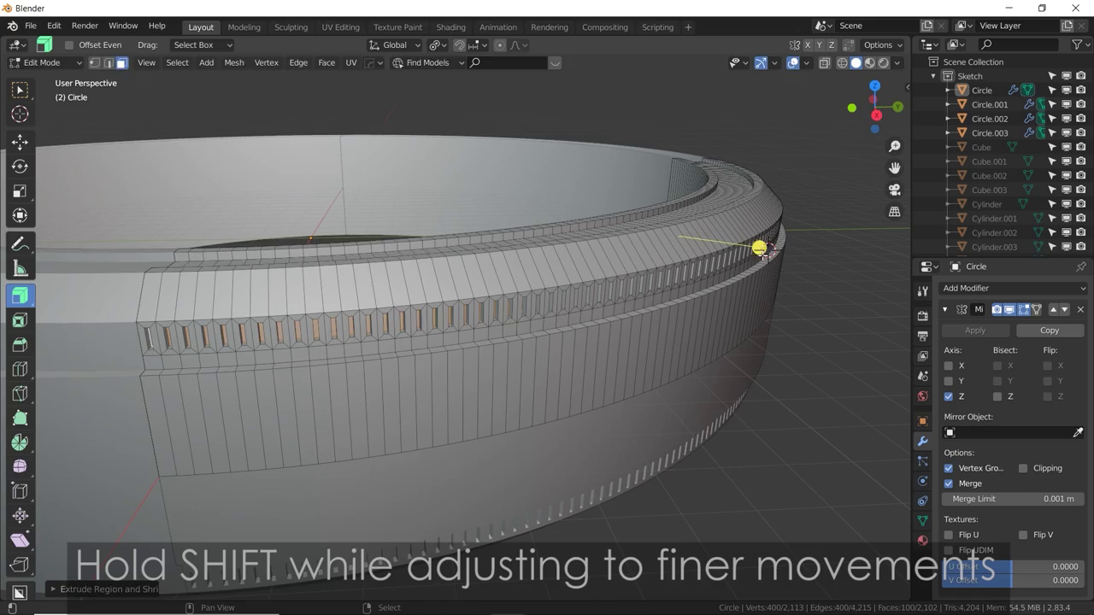
key("Tab")
middle_click_drag(747, 279, 589, 420)
Select the first eight faces of the wide recessed groove on top of the ring, starting at the quarter's end on the Y axis.
key("Tab")
scroll(589, 420, "up", 2)
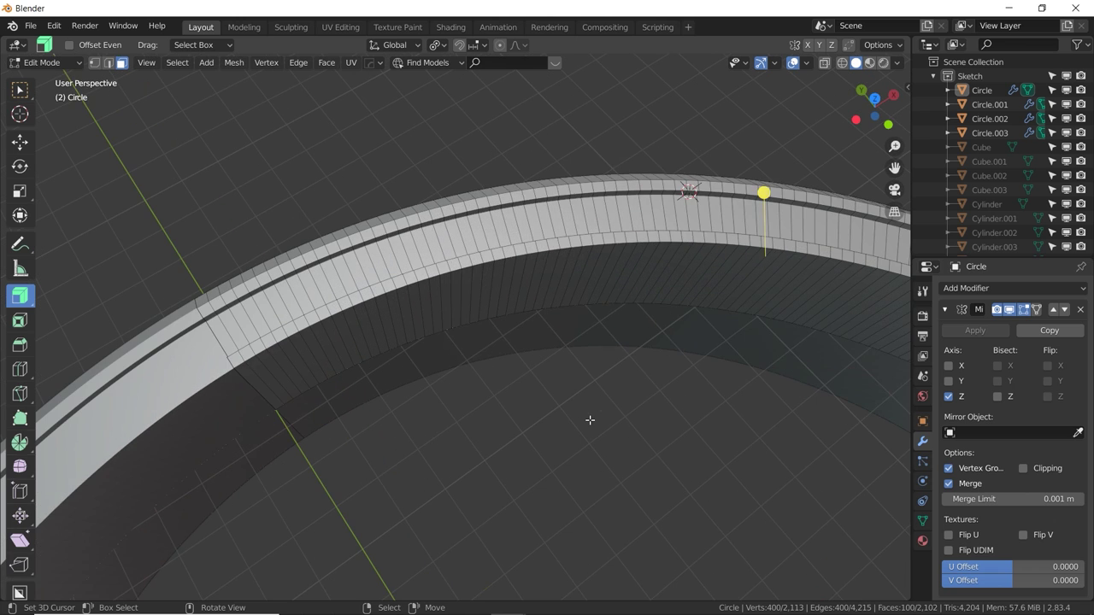
middle_click_drag(569, 274, 528, 313, "shift")
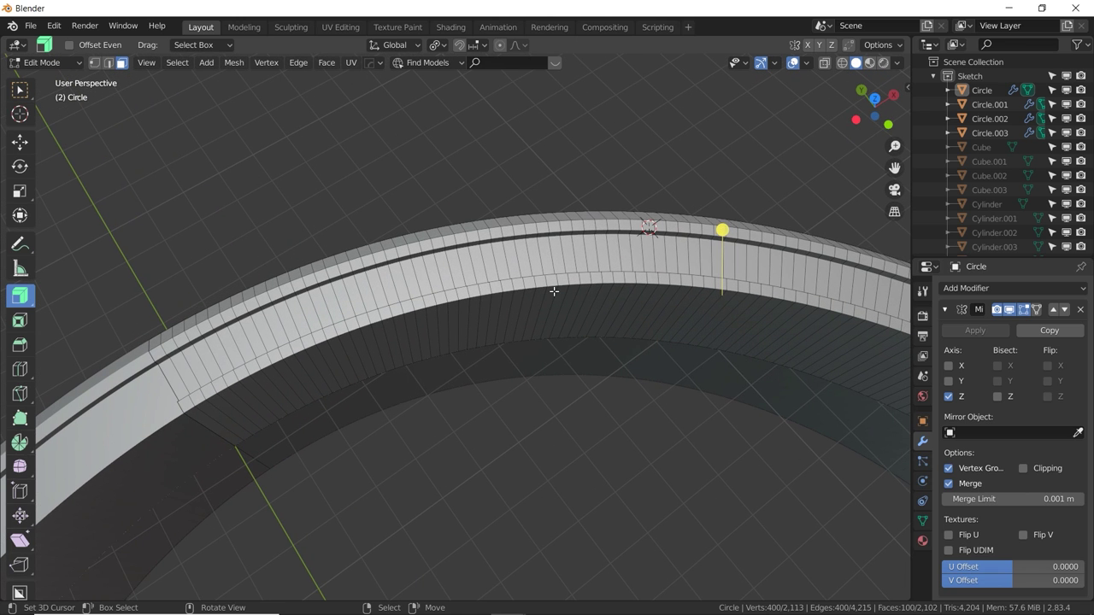
key("KP_7")
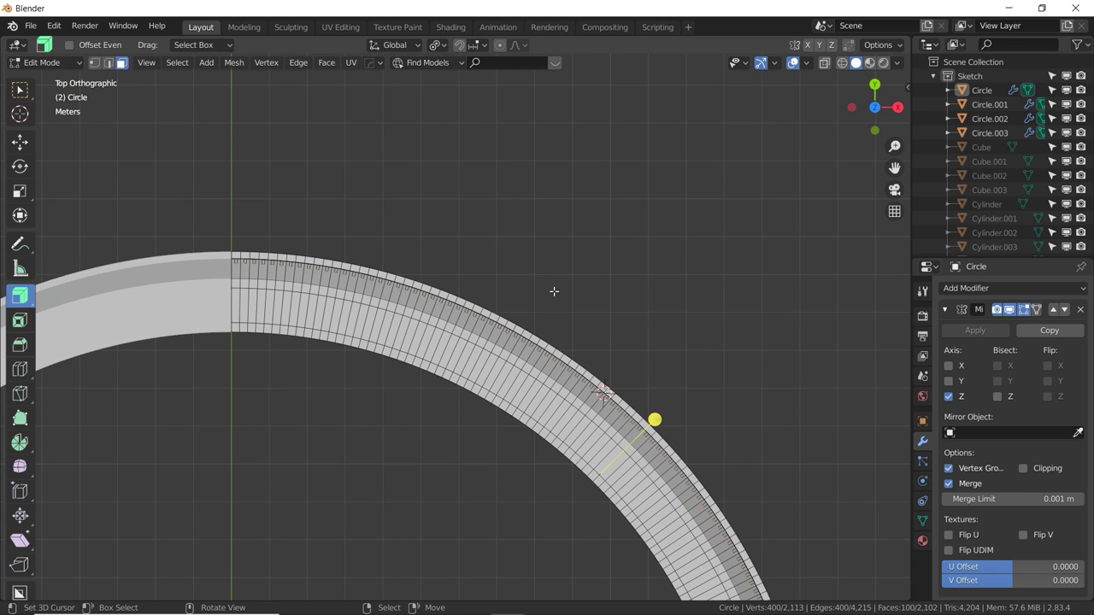
left_click(236, 309)
left_click(292, 317, "ctrl")
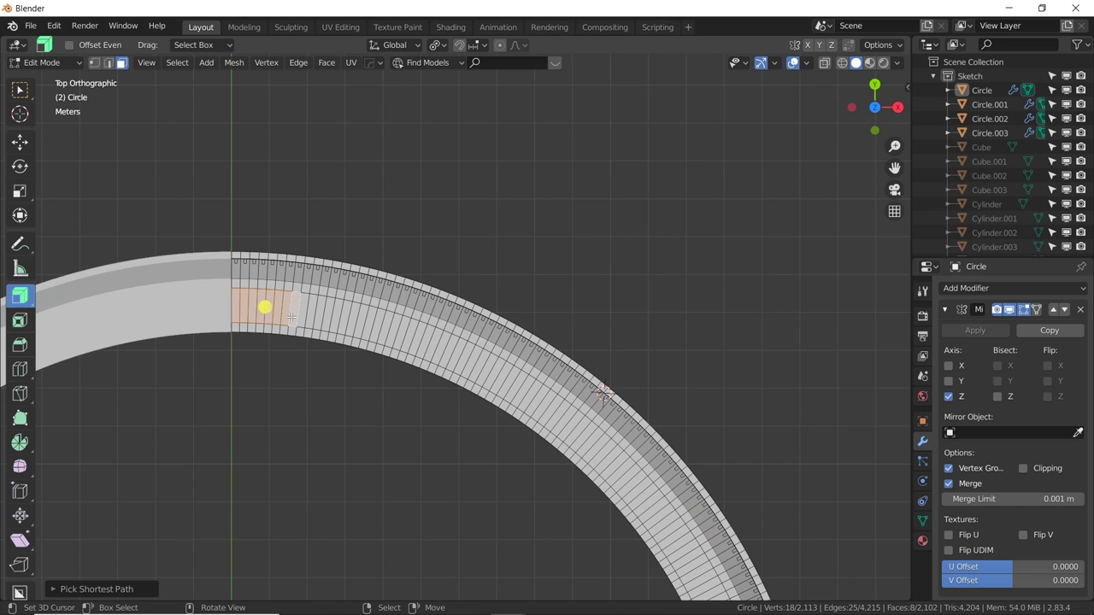
key("KP_Decimal")
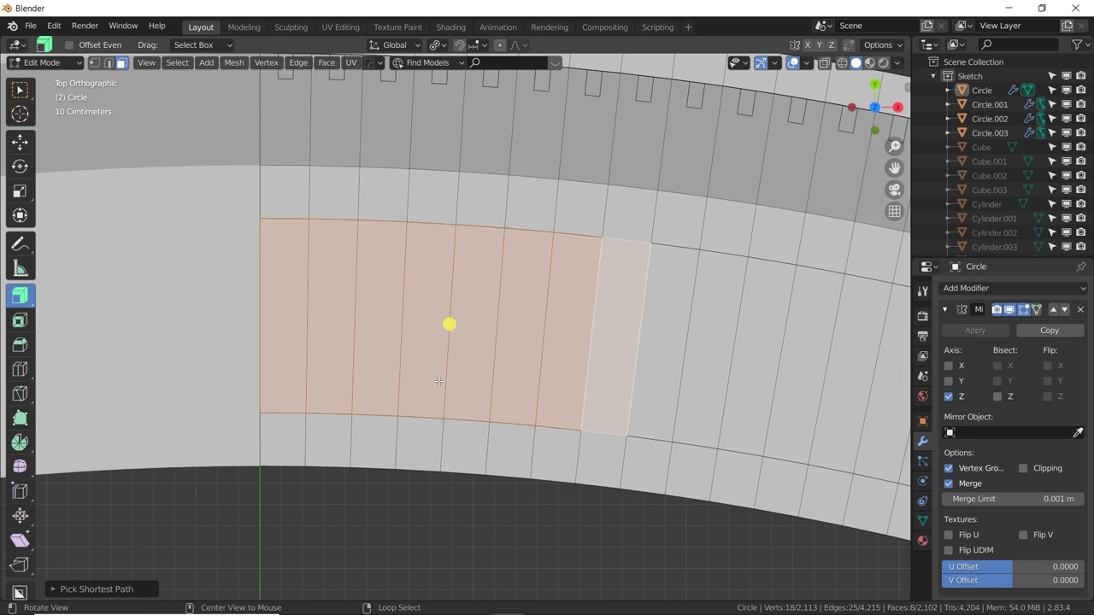
middle_click_drag(453, 345, 492, 331)
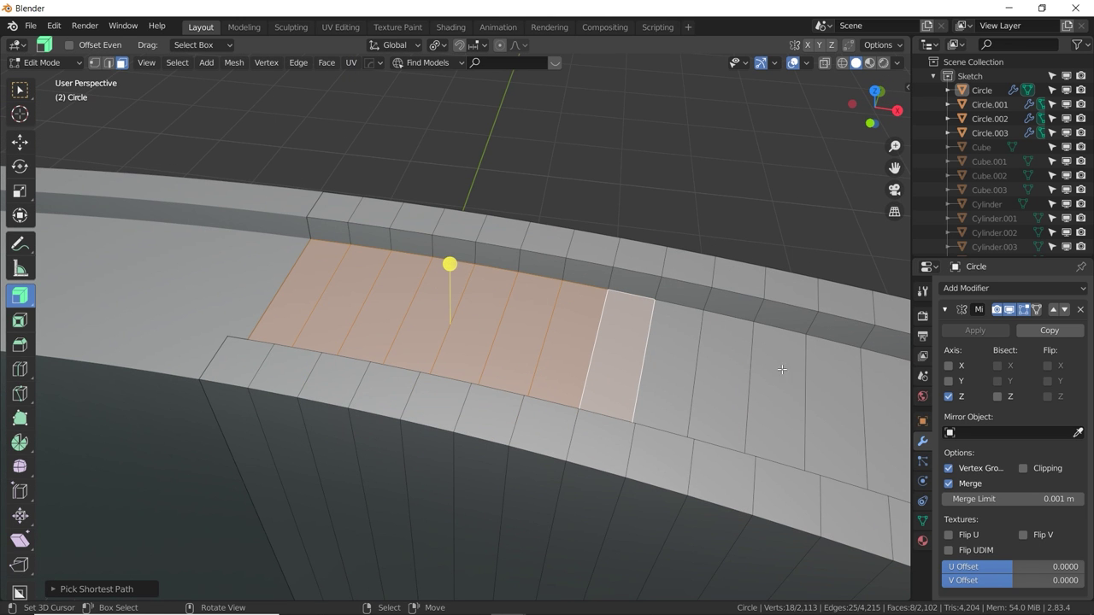
scroll(596, 341, "down", 2)
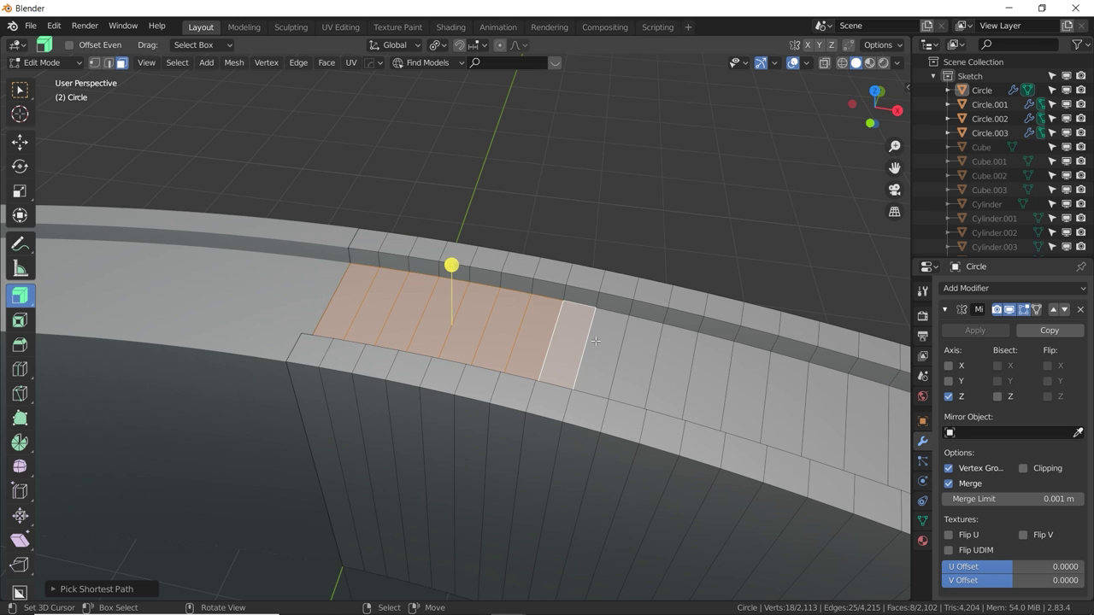
middle_click_drag(463, 309, 450, 310)
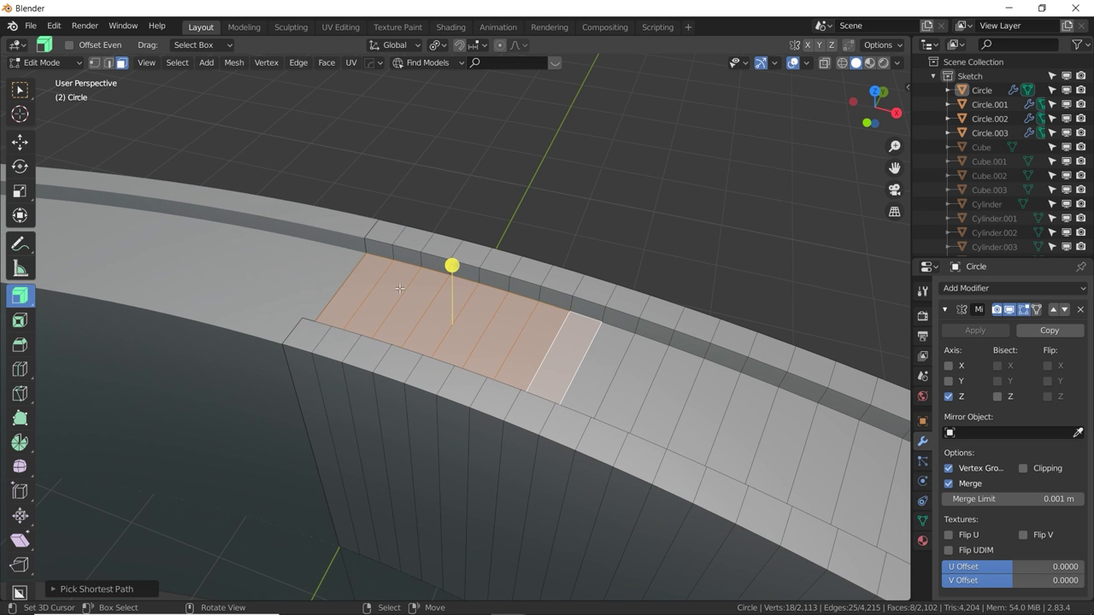
Duplicate the eight selected groove faces in place and move the copy 1 m up along Z.
key("shift+d")
key("Escape")
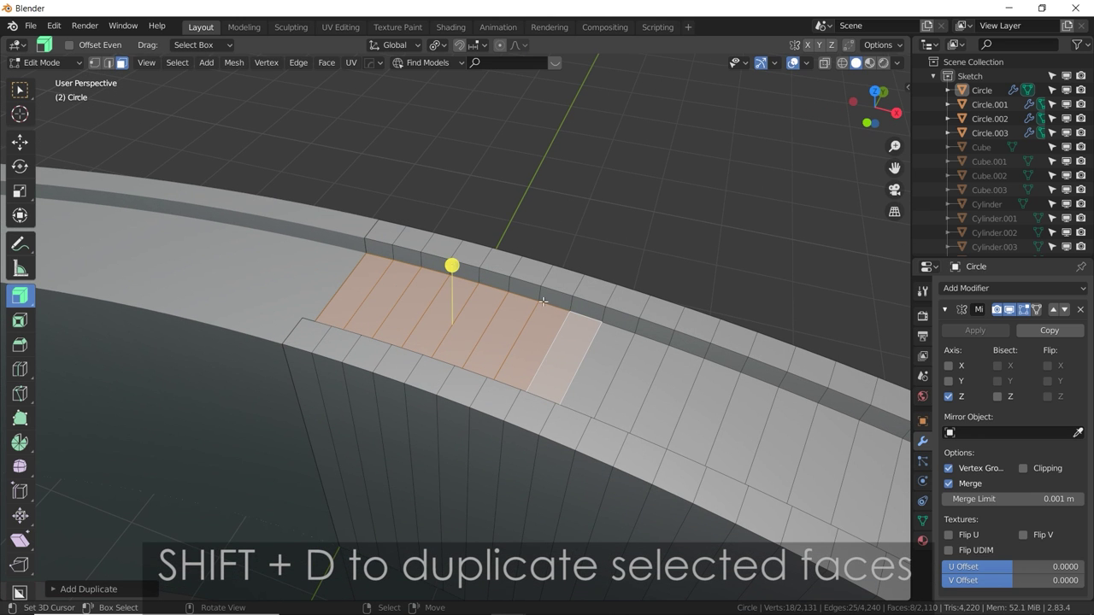
key("g")
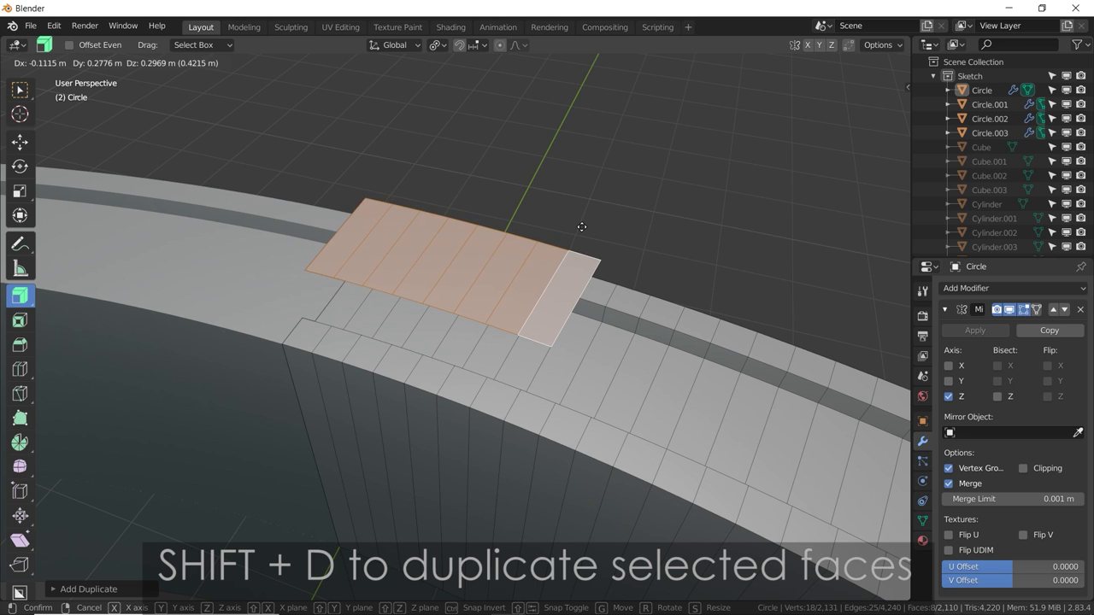
left_click(564, 257)
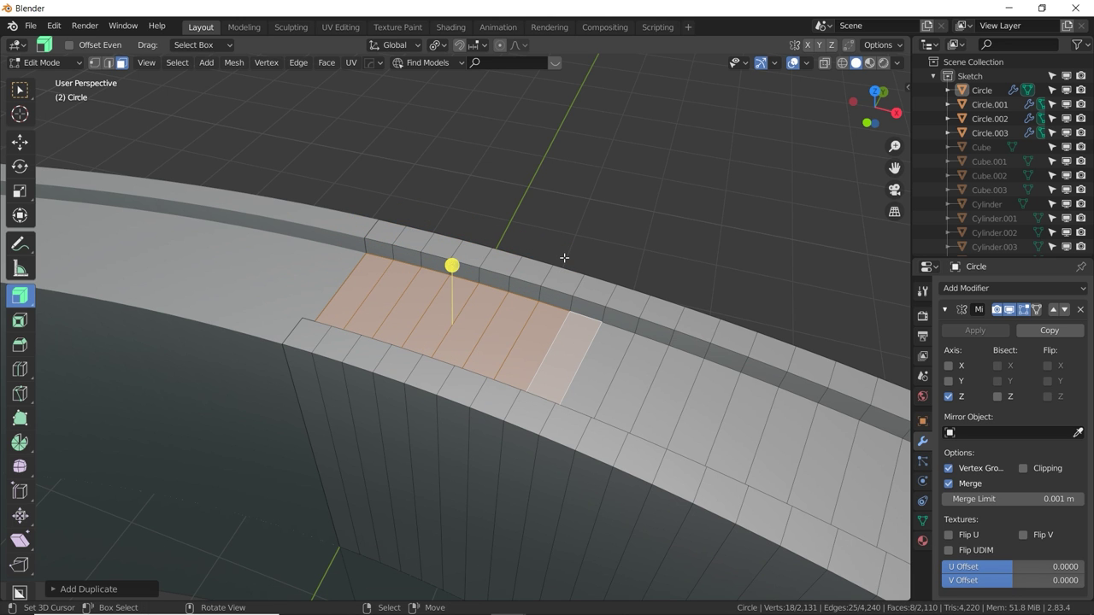
type("gz1")
key("Return")
Scale the duplicated face strip down slightly and extrude it upward into a thin slab.
middle_click_drag(478, 297, 499, 182)
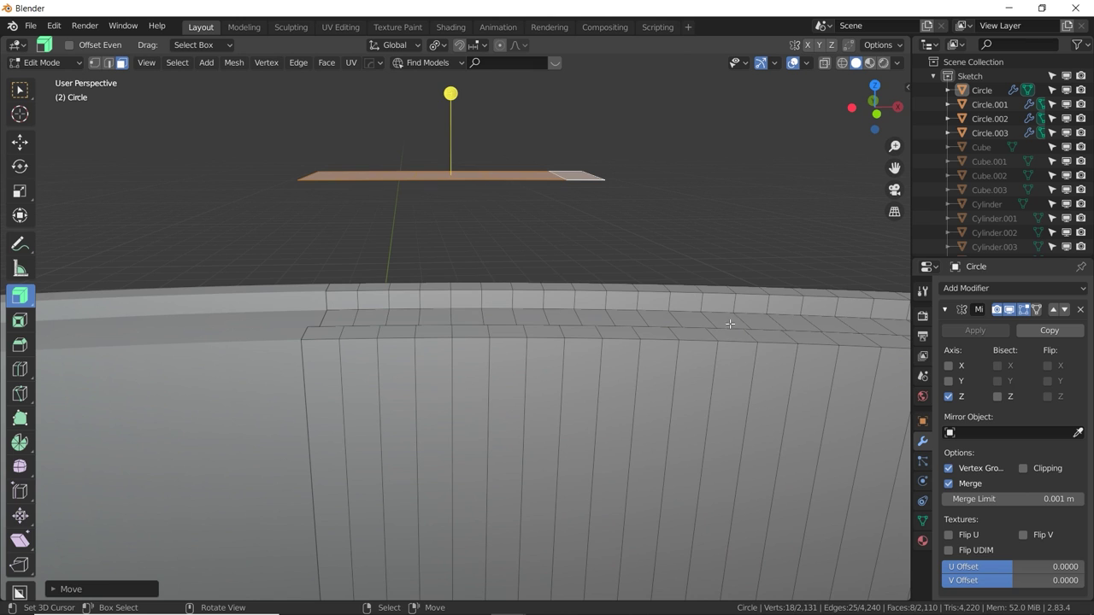
mouse_move(576, 275)
middle_mouse_down()
mouse_move(539, 281)
mouse_move(585, 261)
middle_mouse_up()
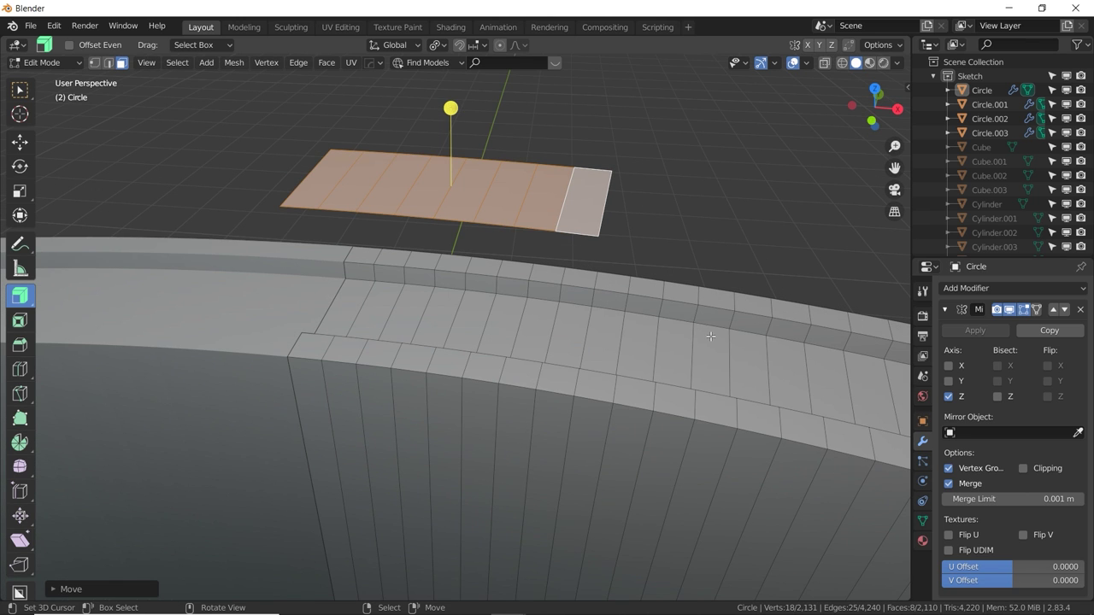
key("s")
left_click(689, 323)
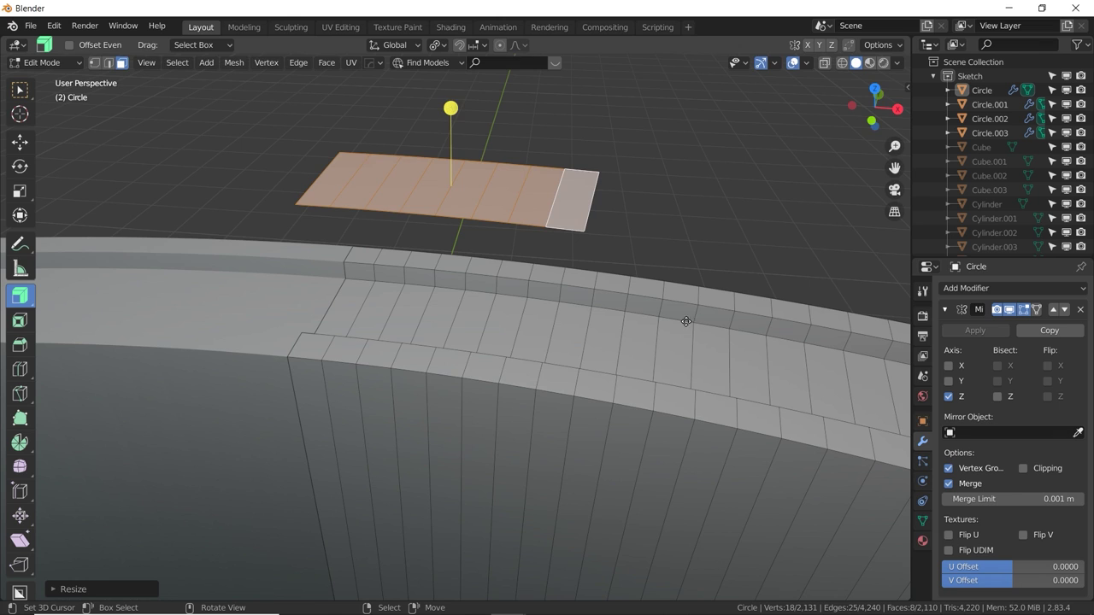
key("e")
left_click(688, 298)
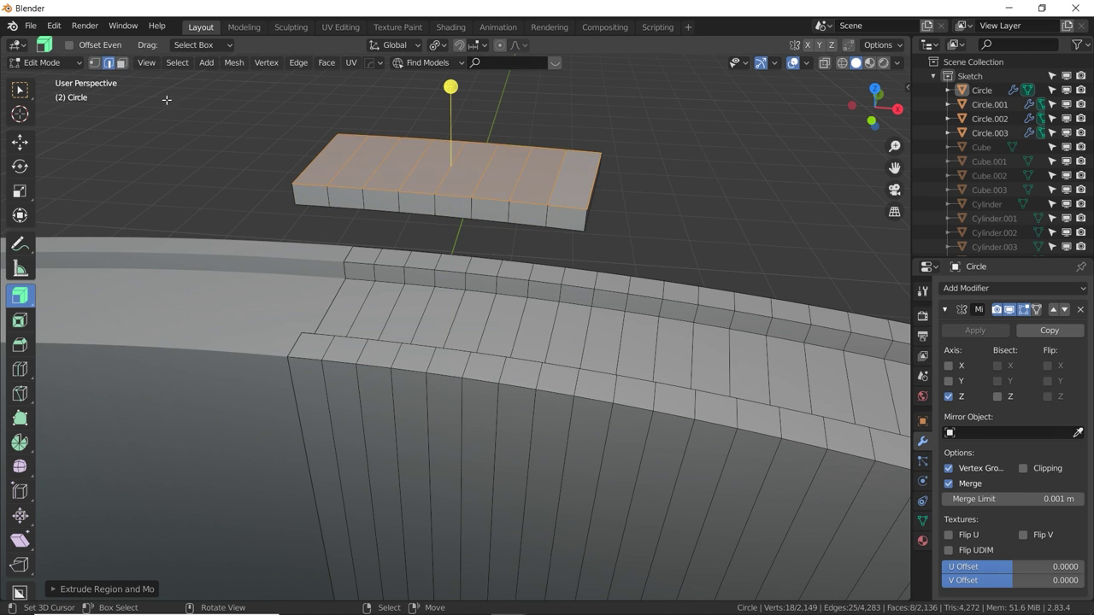
Bevel the four vertical corner edges of the floating plate about 0.0095 m wide with 9 segments.
left_click(291, 197)
left_click(583, 220)
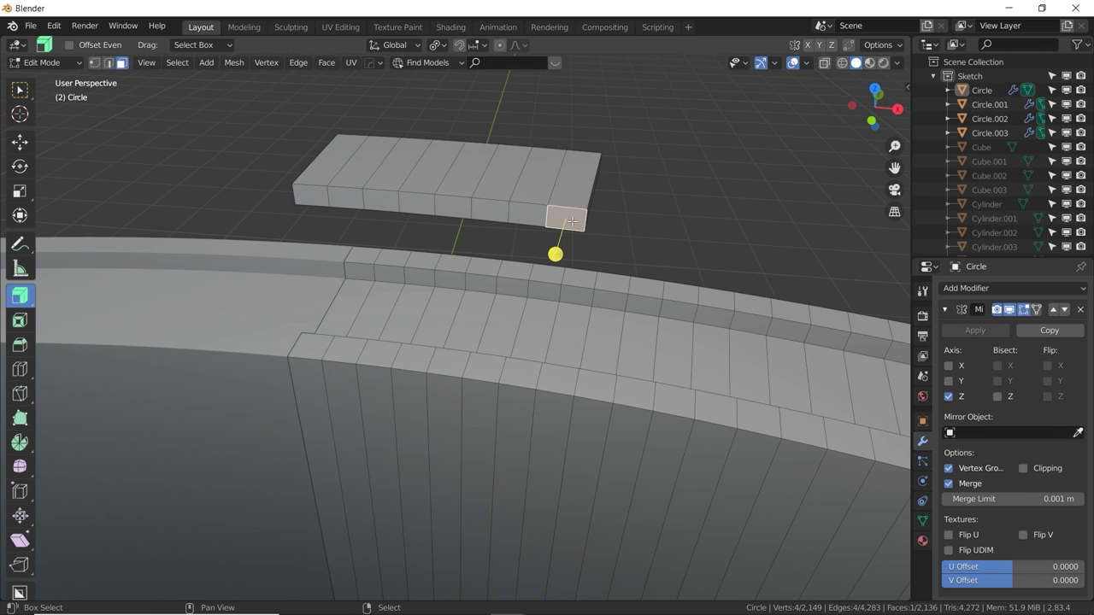
left_click(109, 65)
right_click(296, 192)
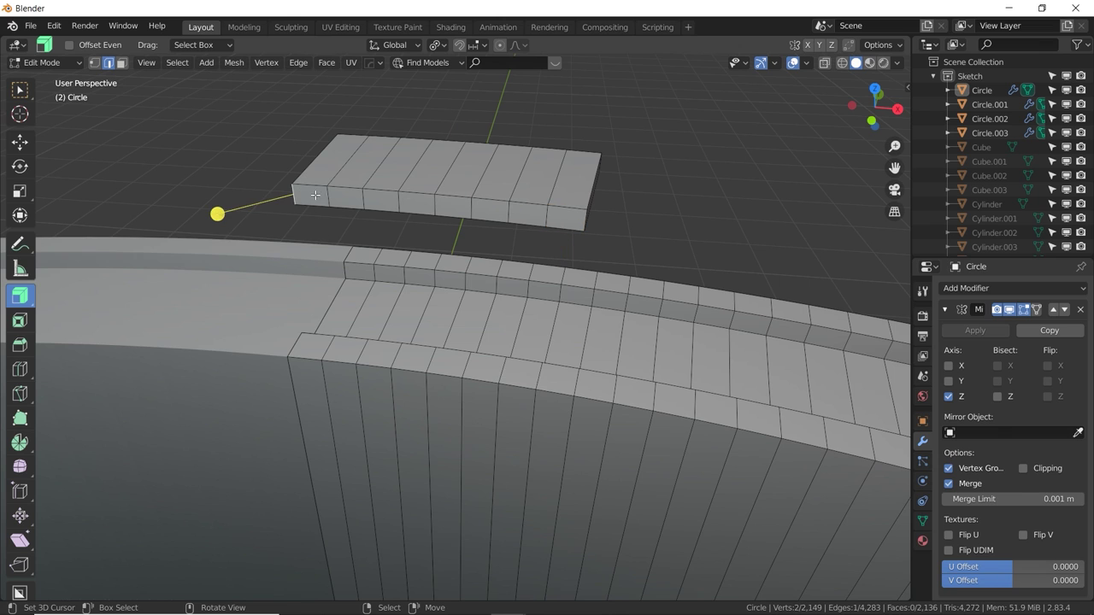
right_click(577, 217, "shift")
left_click_drag(423, 209, 589, 224, "alt")
right_click(441, 245, "shift")
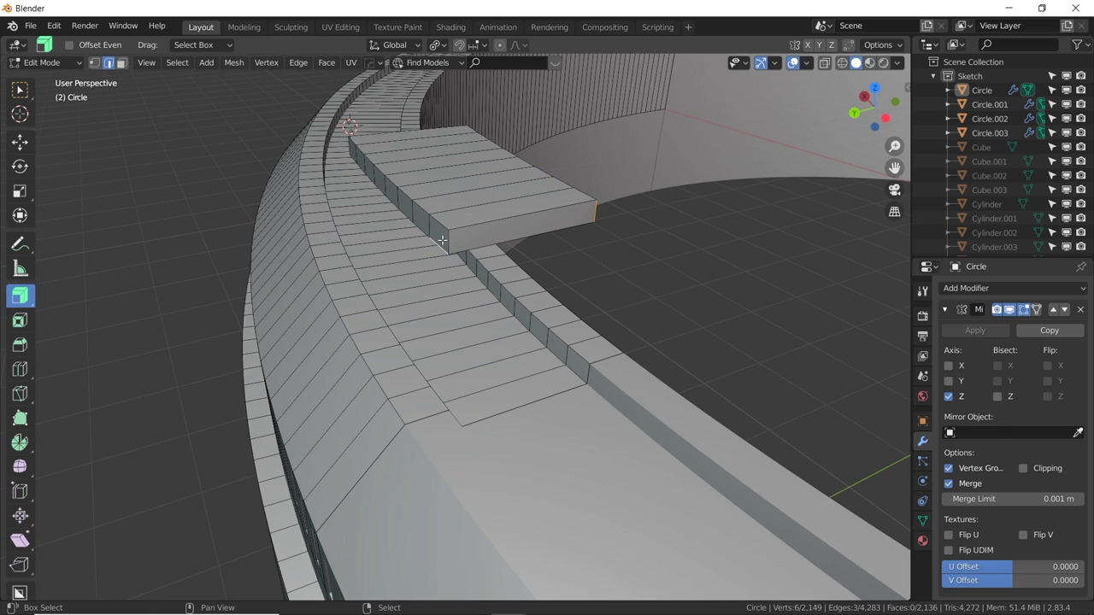
key("ctrl+z")
right_click(447, 241, "shift")
middle_click_drag(418, 239, 598, 223)
right_click(336, 207, "shift")
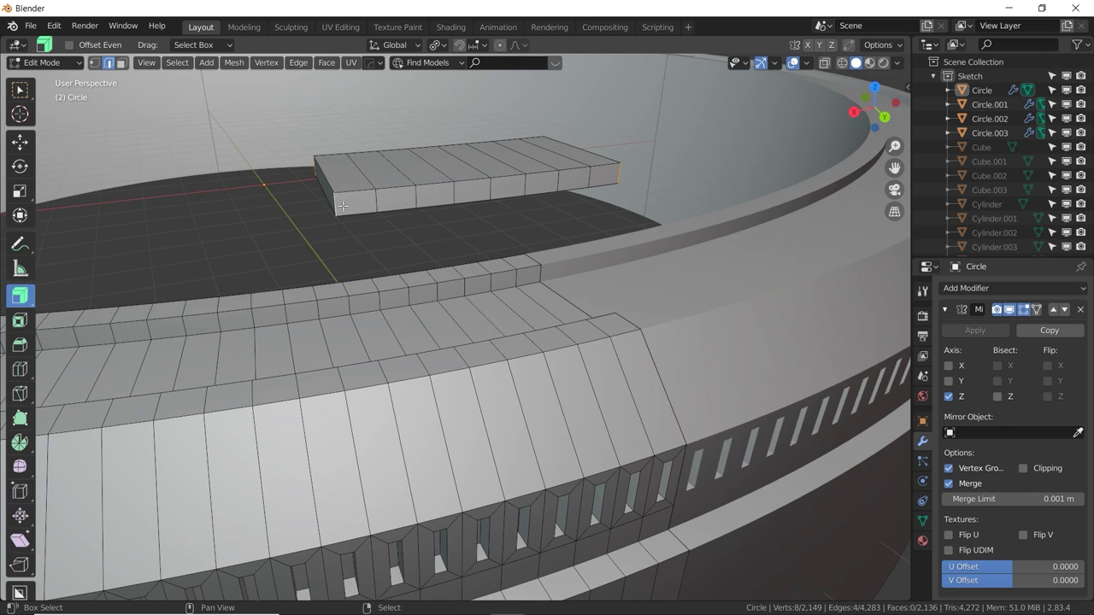
middle_click_drag(341, 210, 487, 329)
key("ctrl+b")
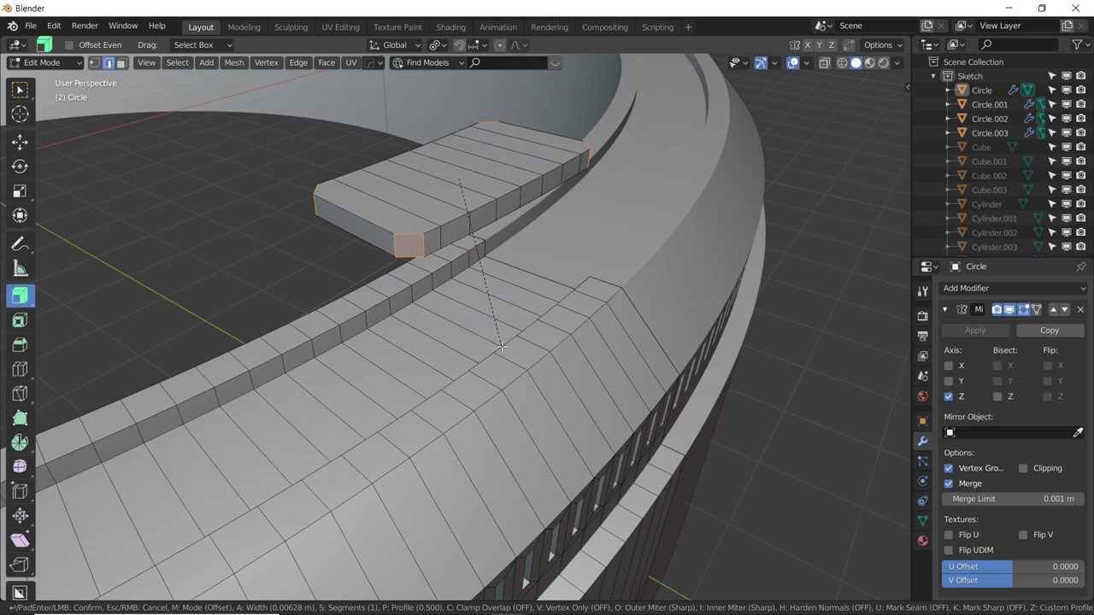
scroll(503, 346, "up", 6)
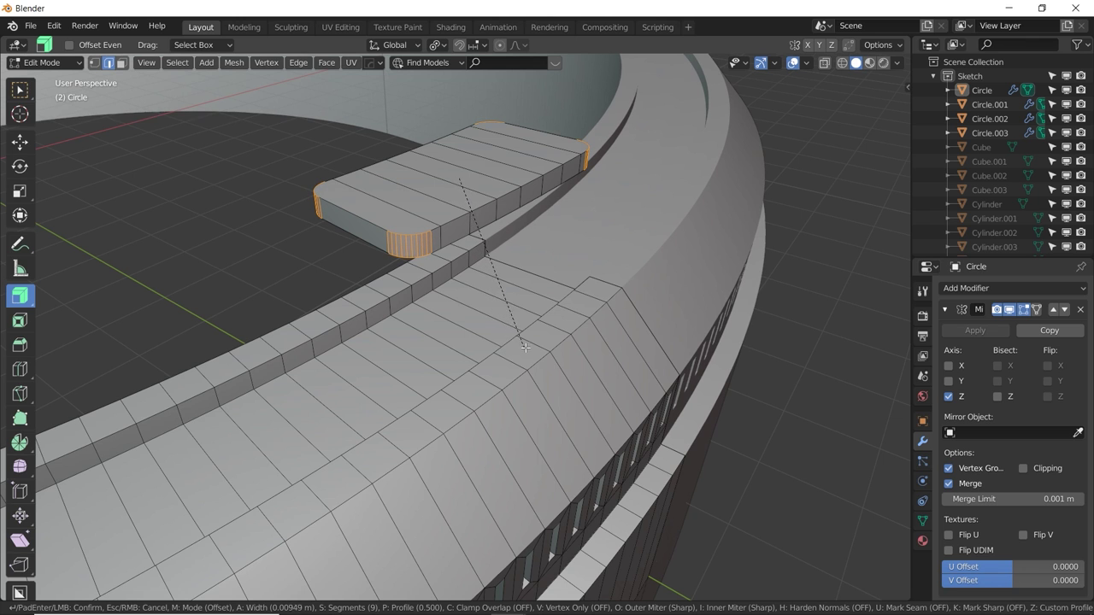
left_click(343, 211)
Inset all the top faces of the rounded plate together by about 0.003.
left_click(122, 63)
left_click(318, 177)
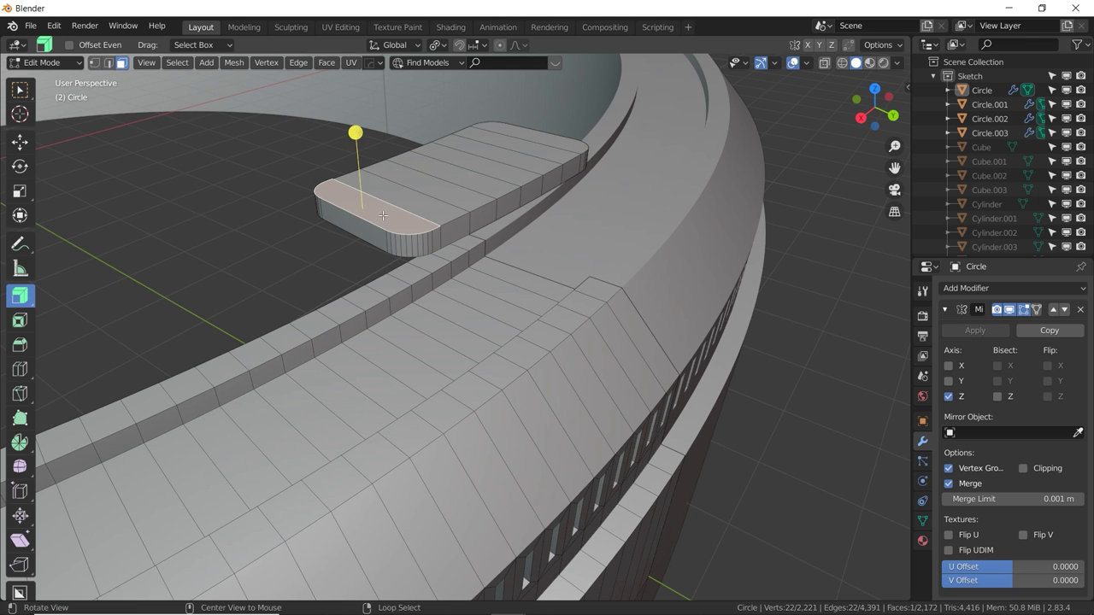
middle_click_drag(318, 177, 578, 167)
left_click(578, 168, "ctrl")
key("o")
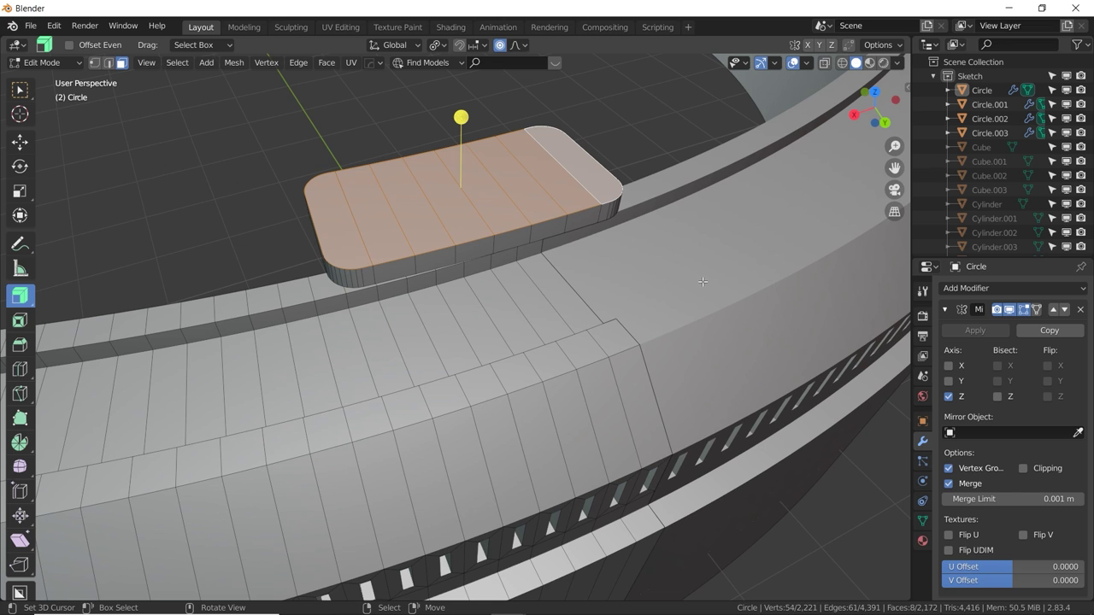
key("i")
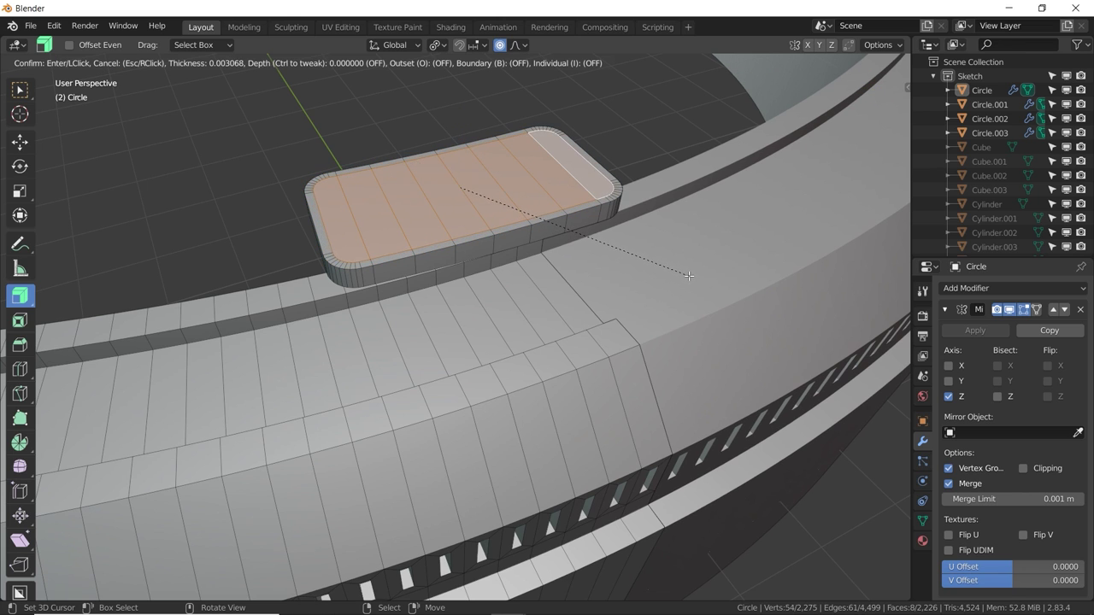
left_click(687, 273)
Extrude the inset faces about 0.04 m down into the plate and scale the recess floor slightly smaller with proportional editing off.
key("e")
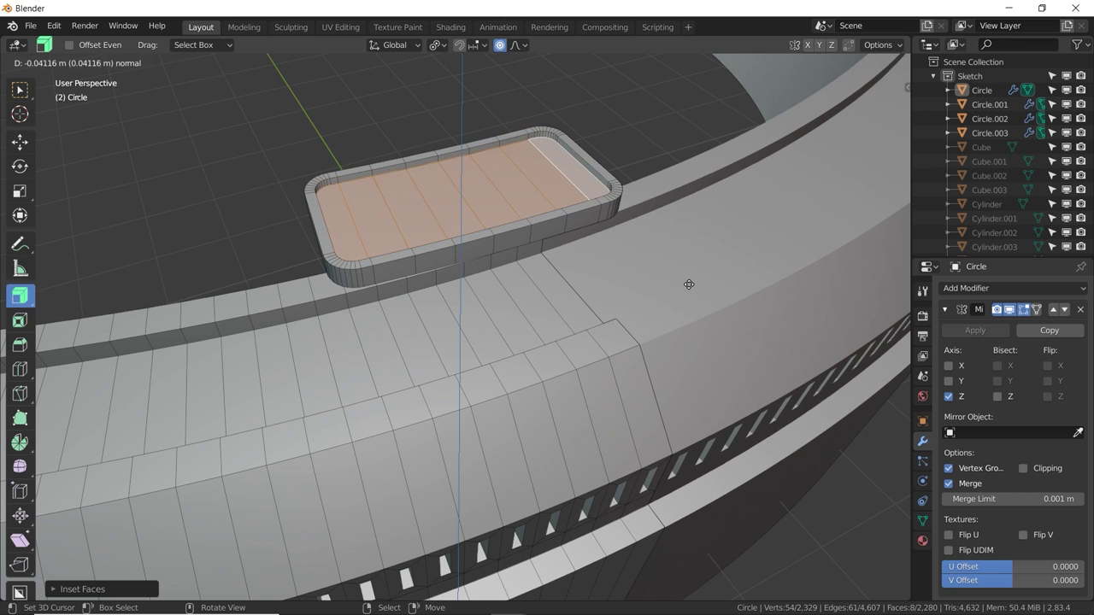
left_click(686, 282)
key("s")
left_click(634, 271)
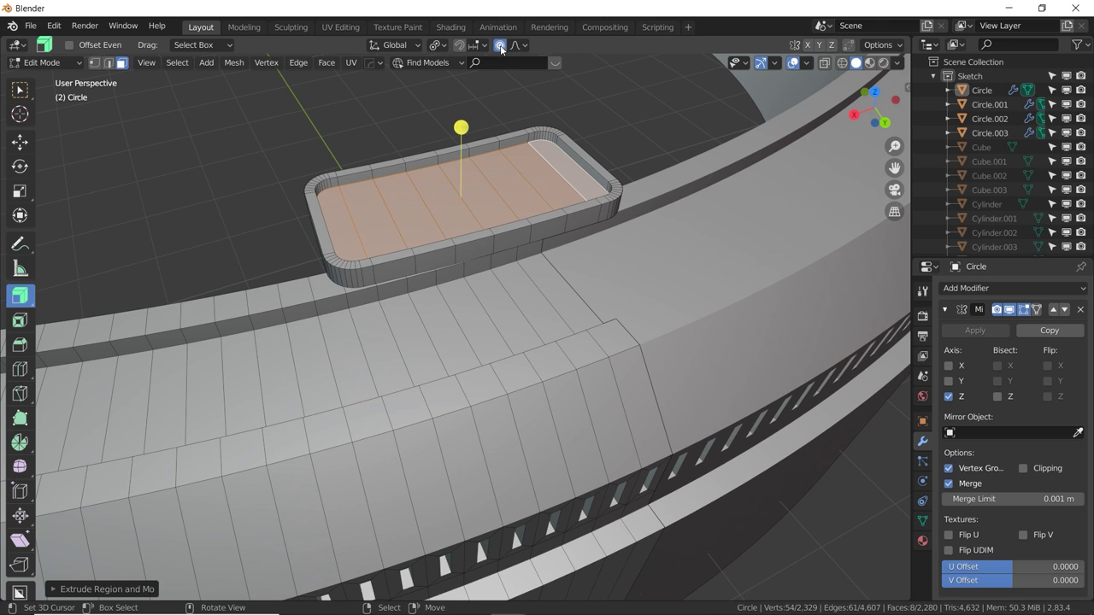
key("o")
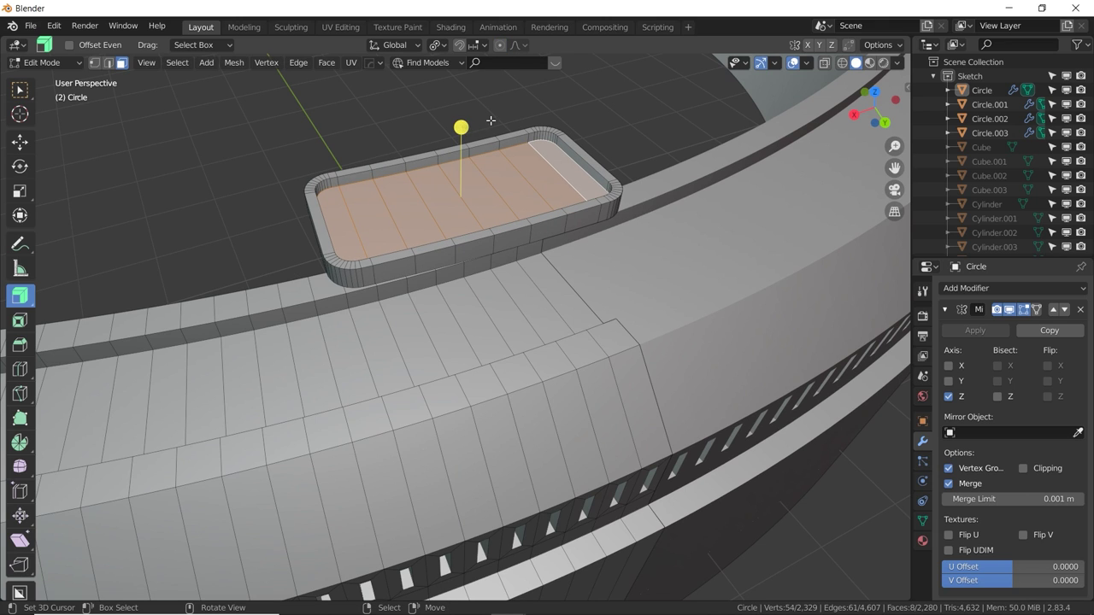
key("s")
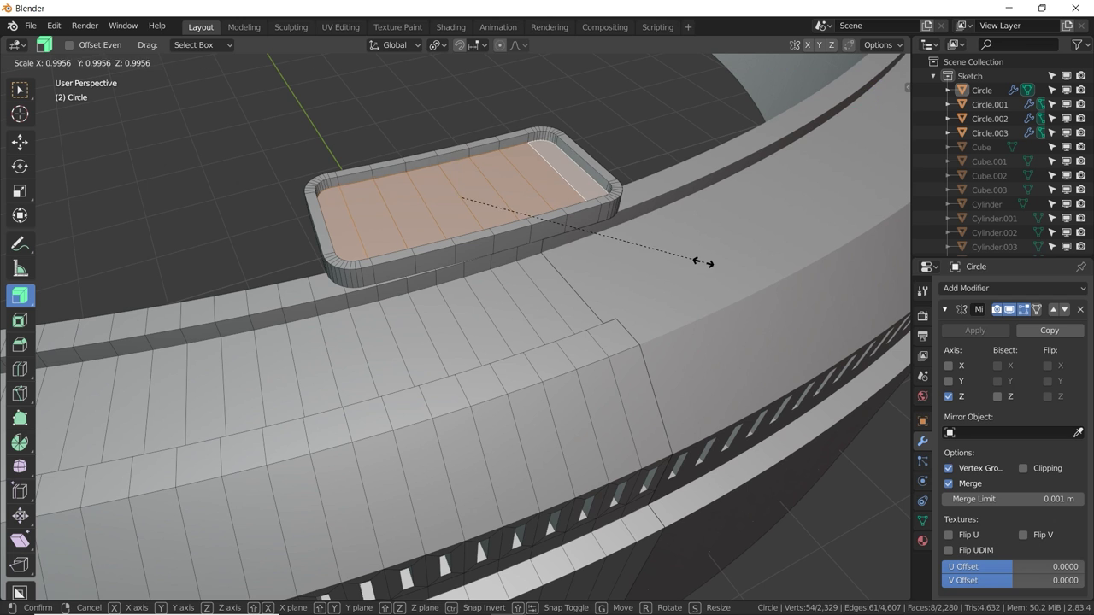
left_click(693, 261)
Inset the recess floor by about 0.0005 and extrude it about 0.015 m deeper.
key("i")
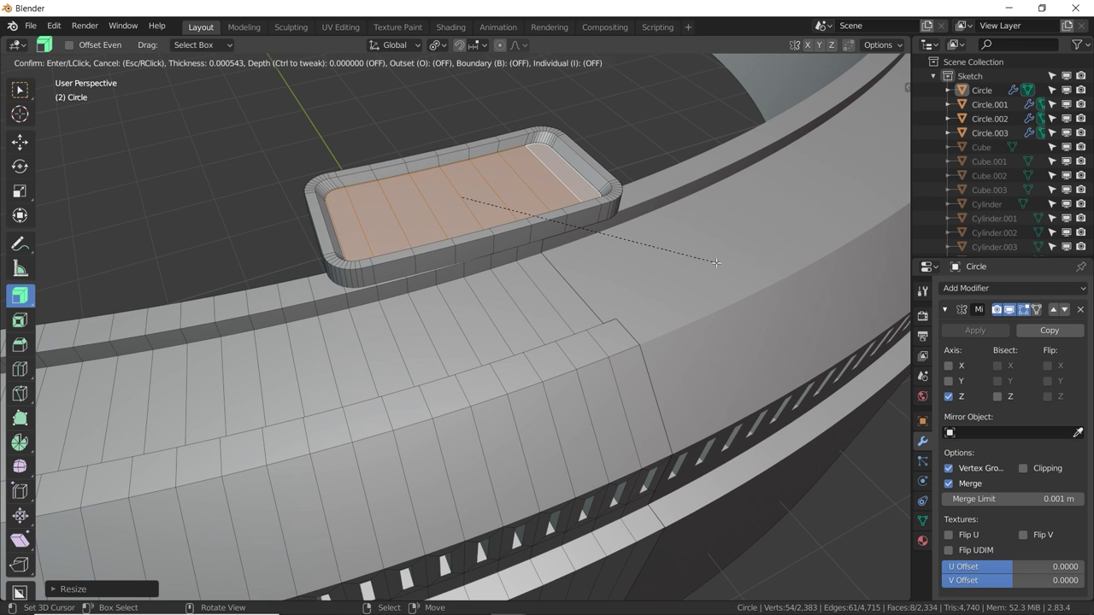
left_click(713, 263)
key("e")
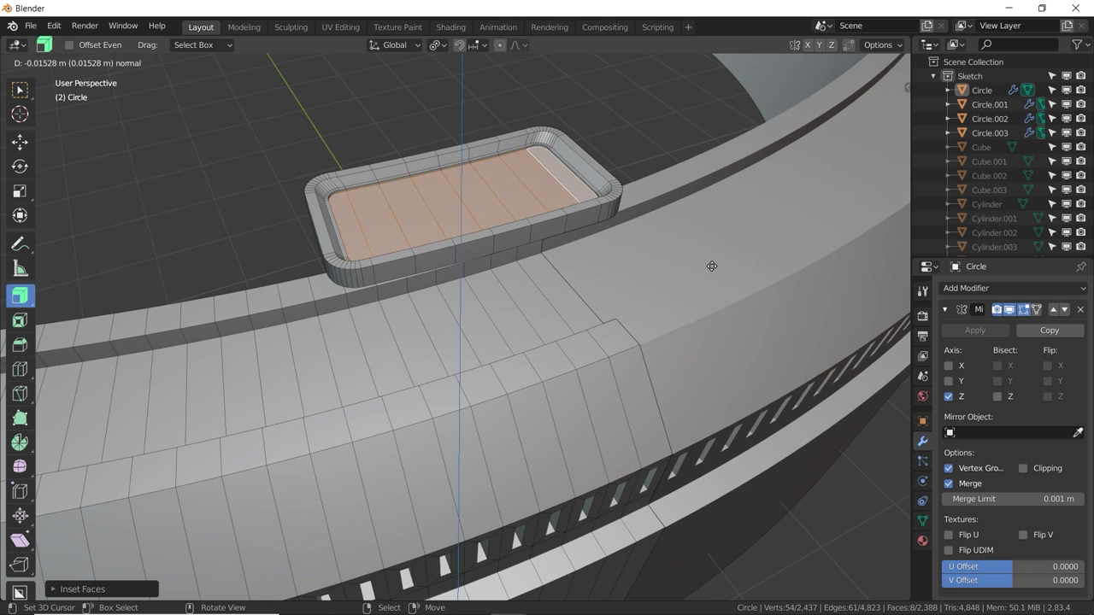
left_click(712, 265)
Select the whole linked recessed plate and move it -2 along Z onto the ring's track.
key("Tab")
left_click_drag(609, 250, 897, 247, "alt")
middle_click_drag(598, 256, 569, 234)
key("Tab")
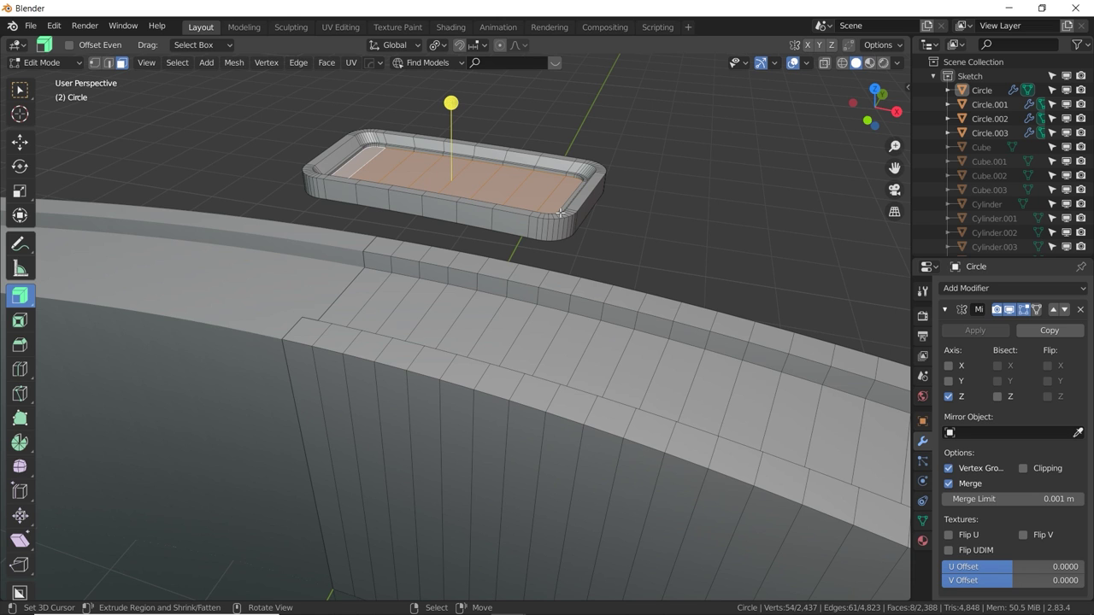
left_click(438, 211)
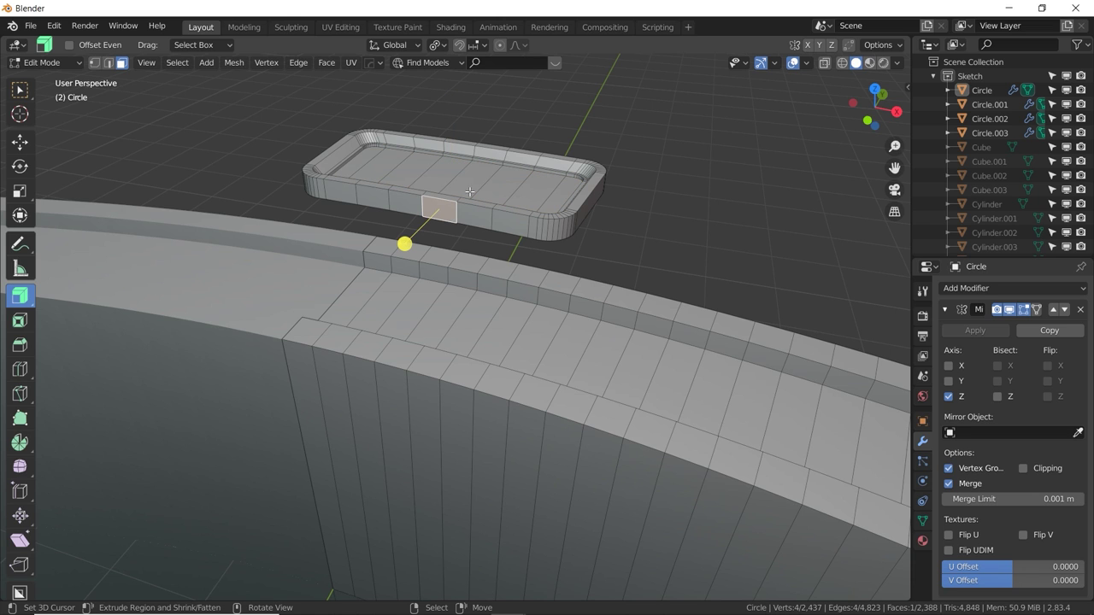
middle_click_drag(451, 211, 438, 193)
right_click(443, 167)
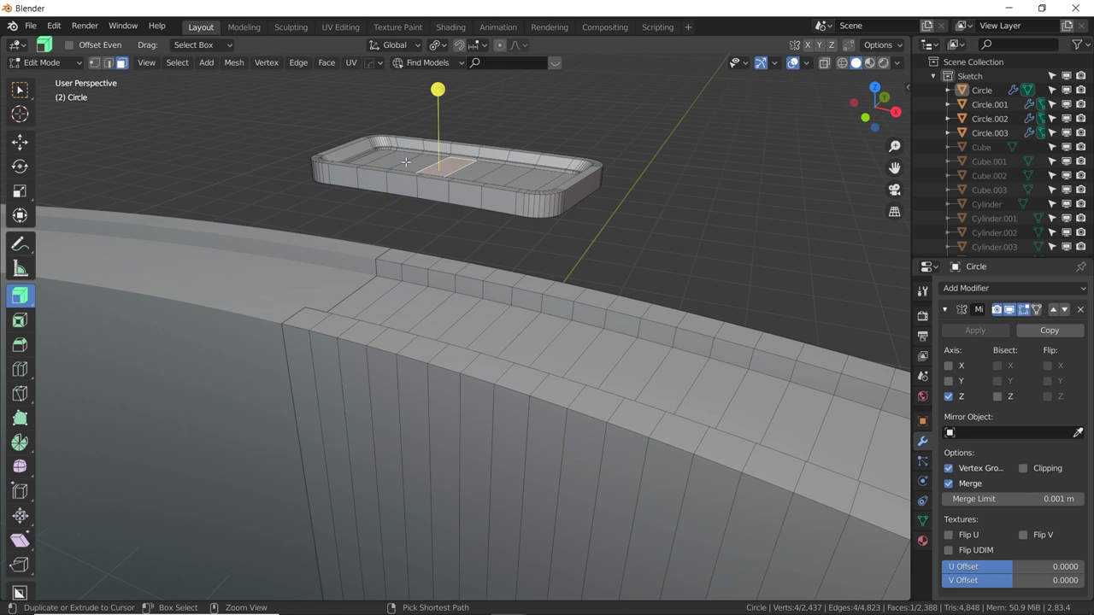
key("ctrl+l")
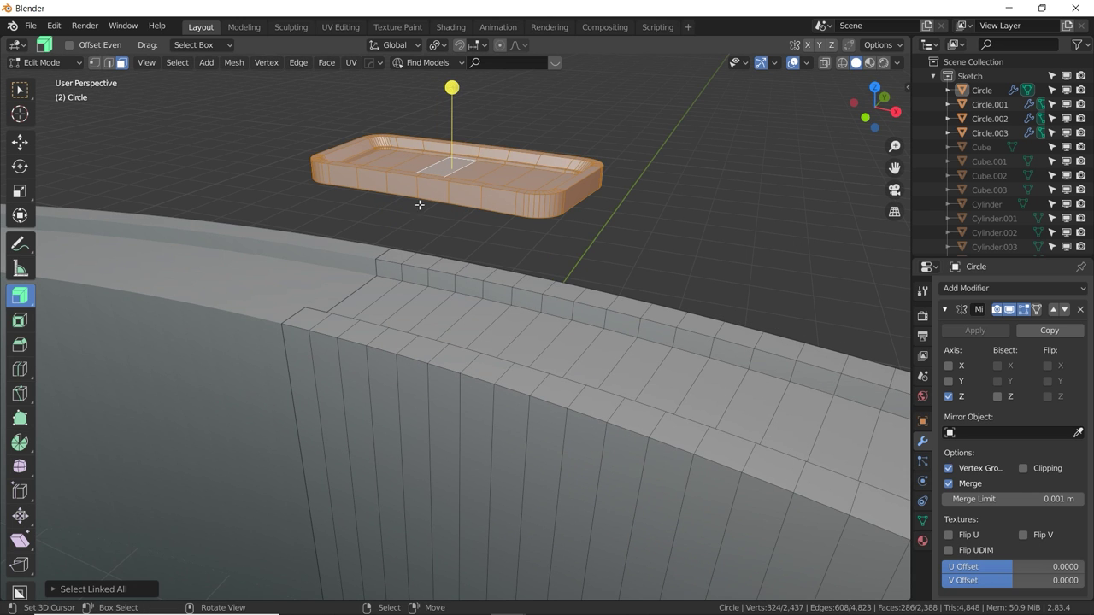
middle_click_drag(420, 205, 496, 214)
type("g")
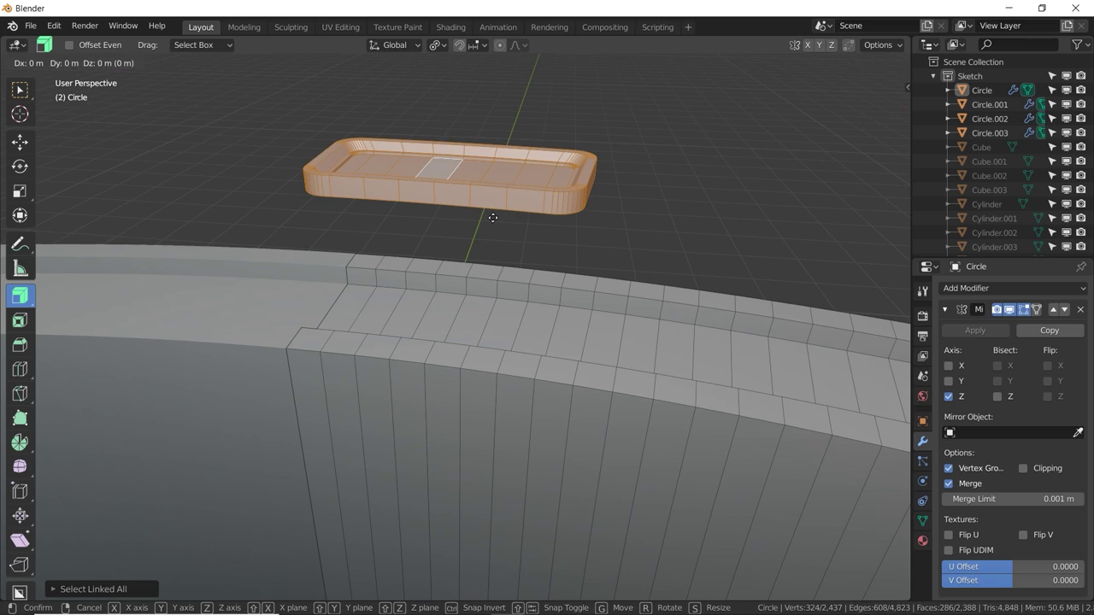
type("z-2")
key("Return")
Reset the 3D cursor to the world origin at the ring's centre and frame the whole ring.
middle_click_drag(486, 347, 366, 285)
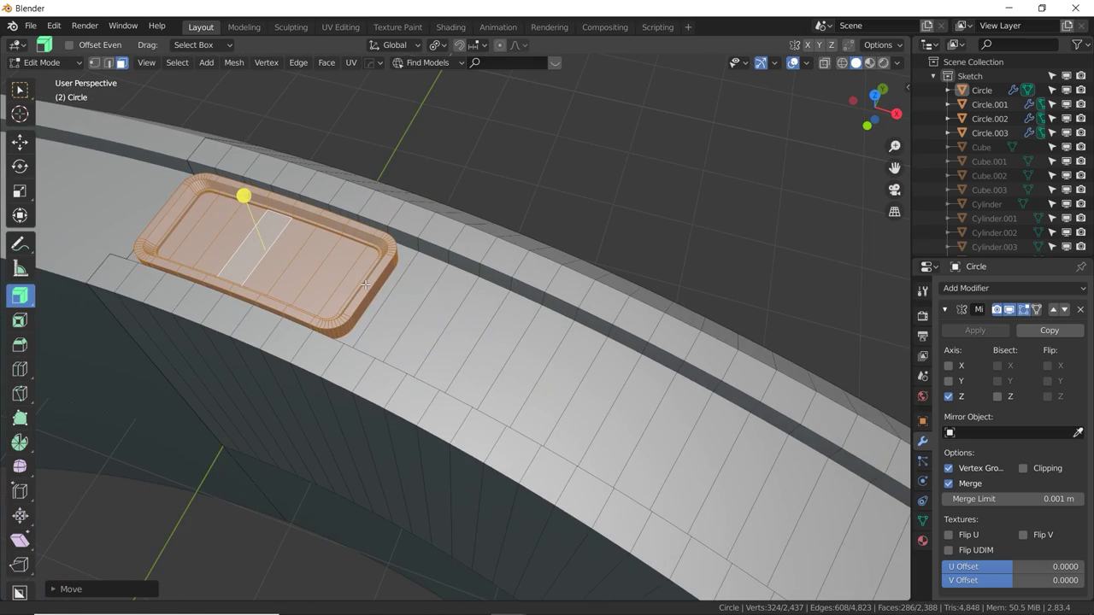
scroll(366, 284, "down", 6)
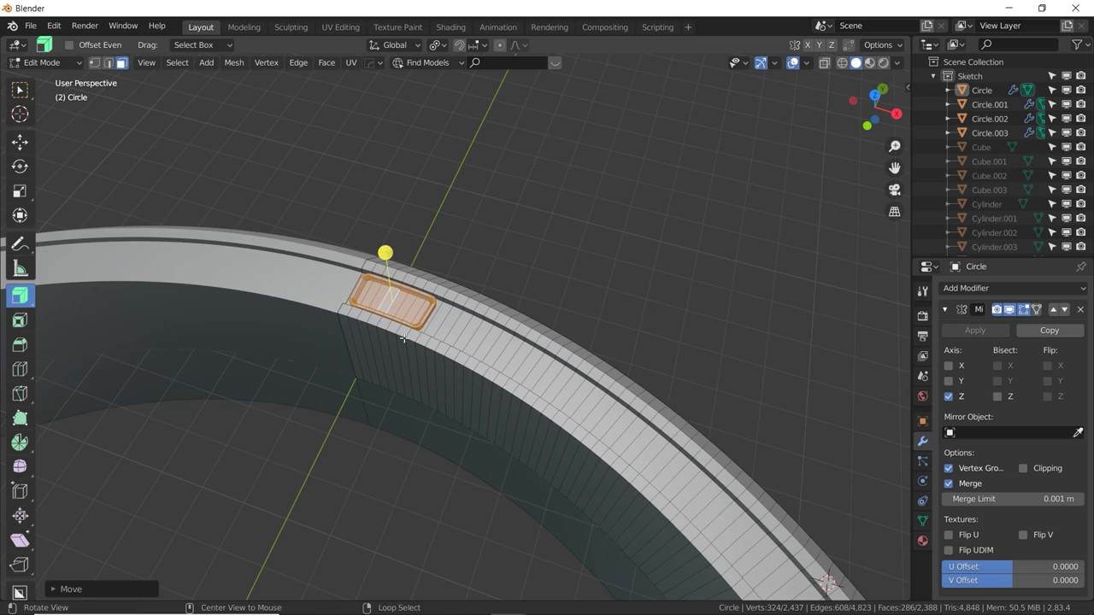
middle_click_drag(404, 339, 567, 421)
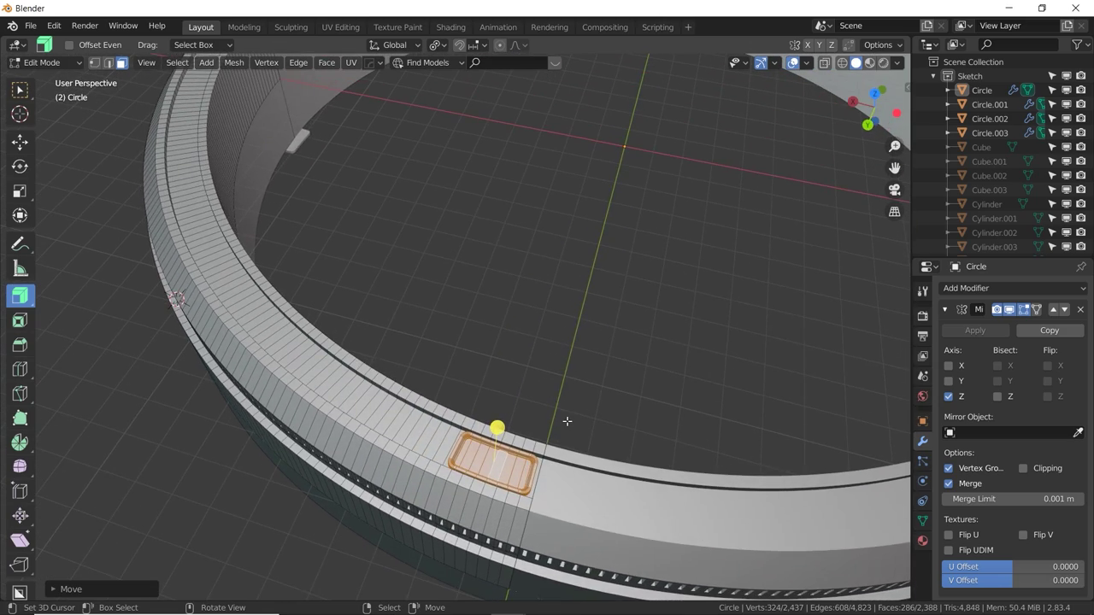
scroll(566, 422, "down", 3)
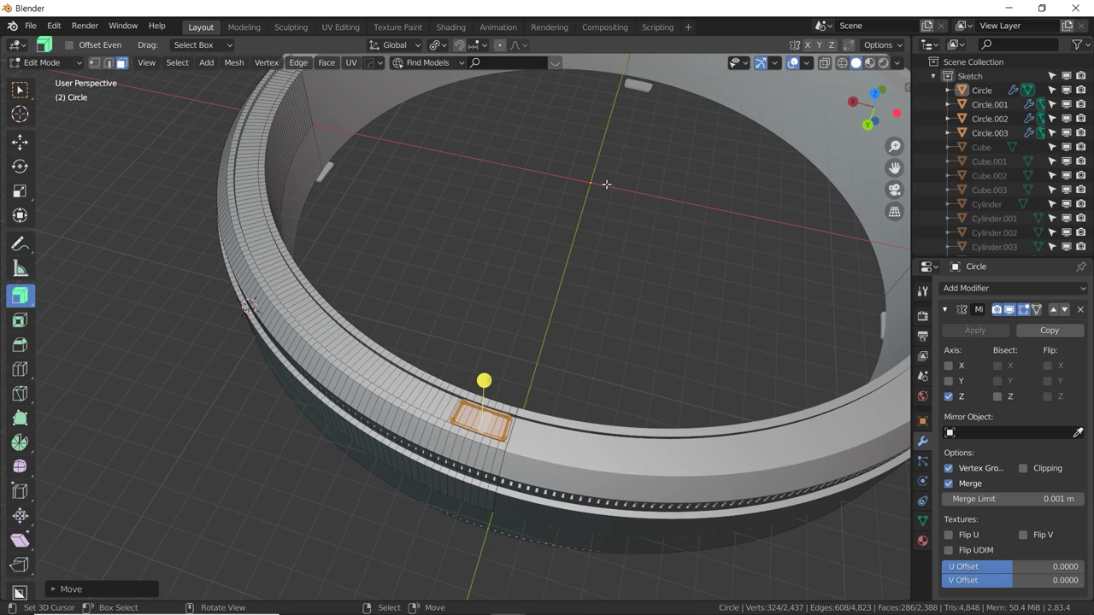
middle_click_drag(599, 180, 574, 223)
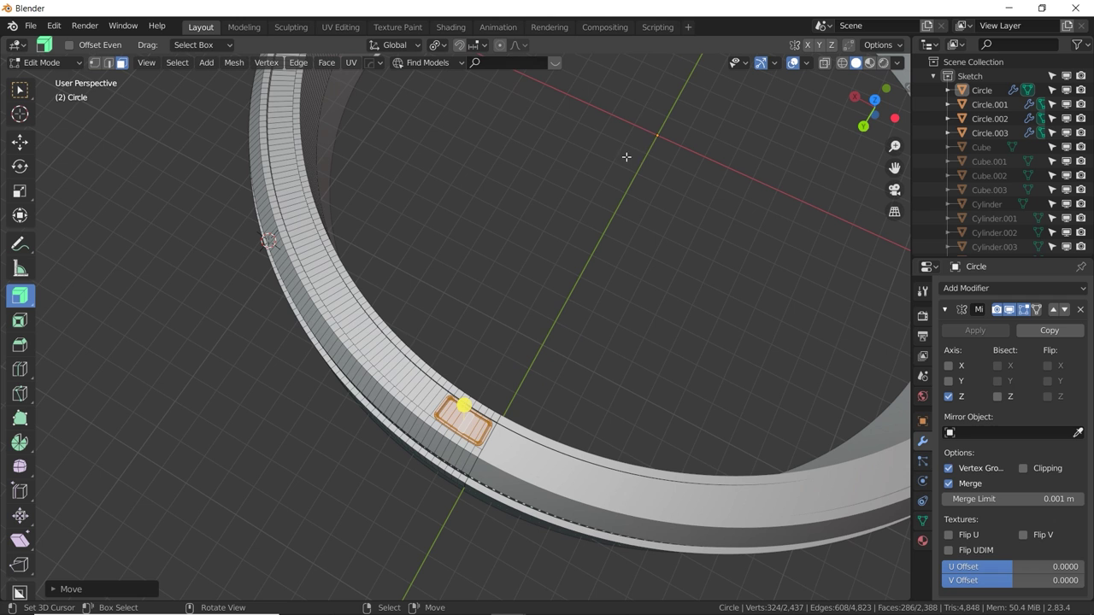
key("Home")
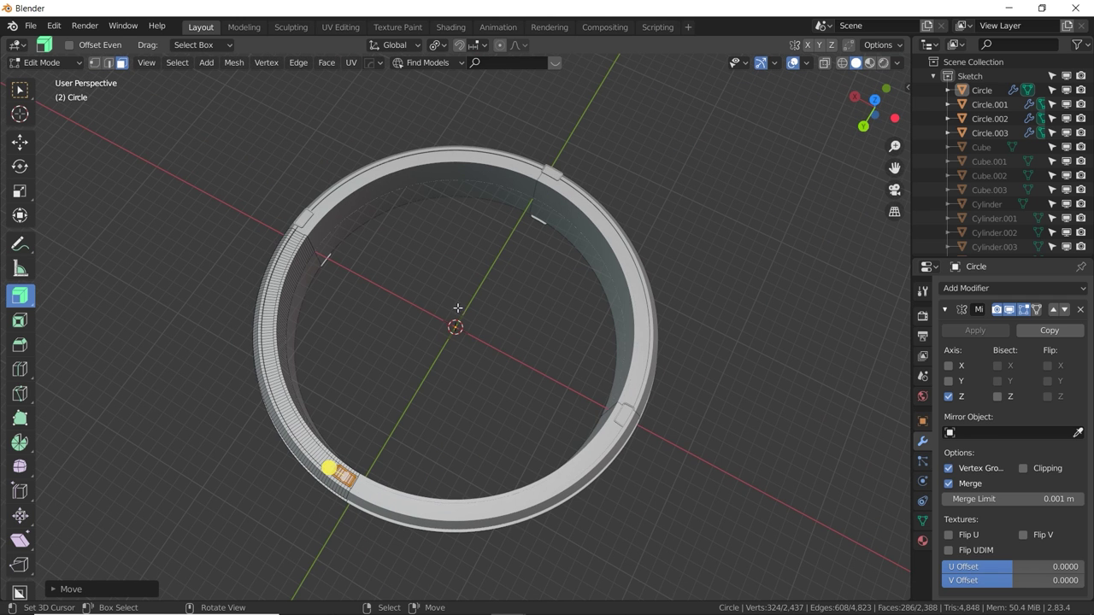
middle_click_drag(431, 344, 502, 325, "shift")
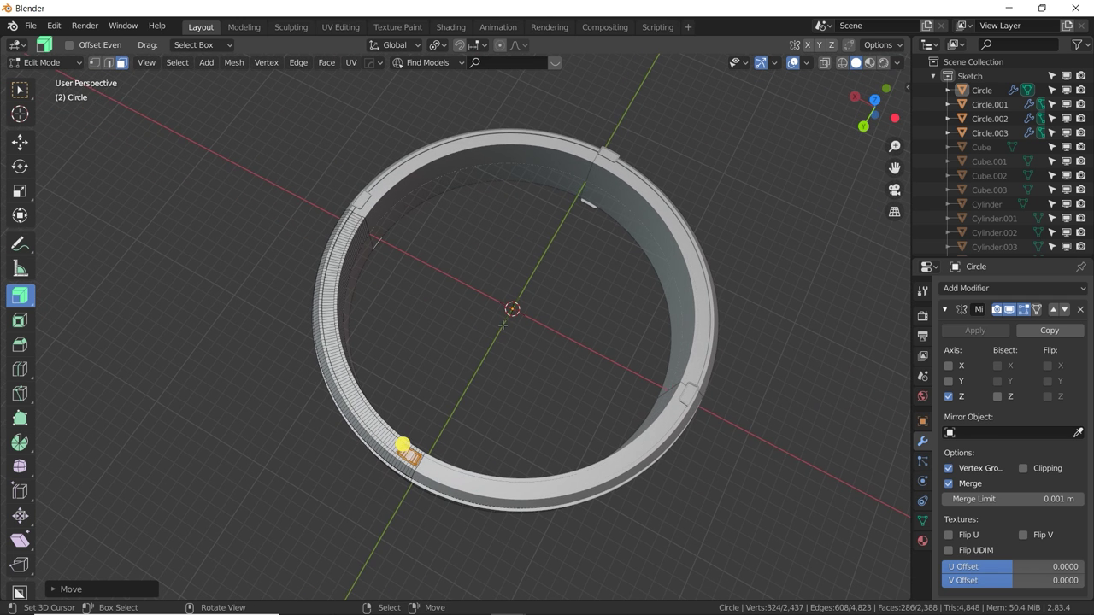
Set the transform pivot point to 3D Cursor, working in the top orthographic view.
key("KP_7")
scroll(501, 324, "up", 3)
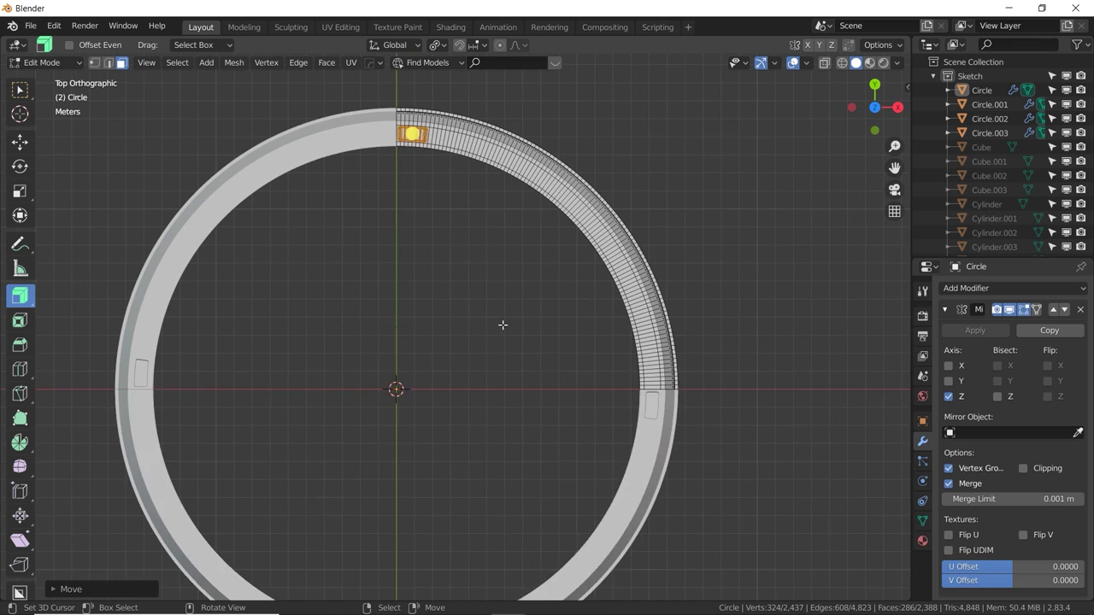
middle_click_drag(471, 247, 456, 366, "shift")
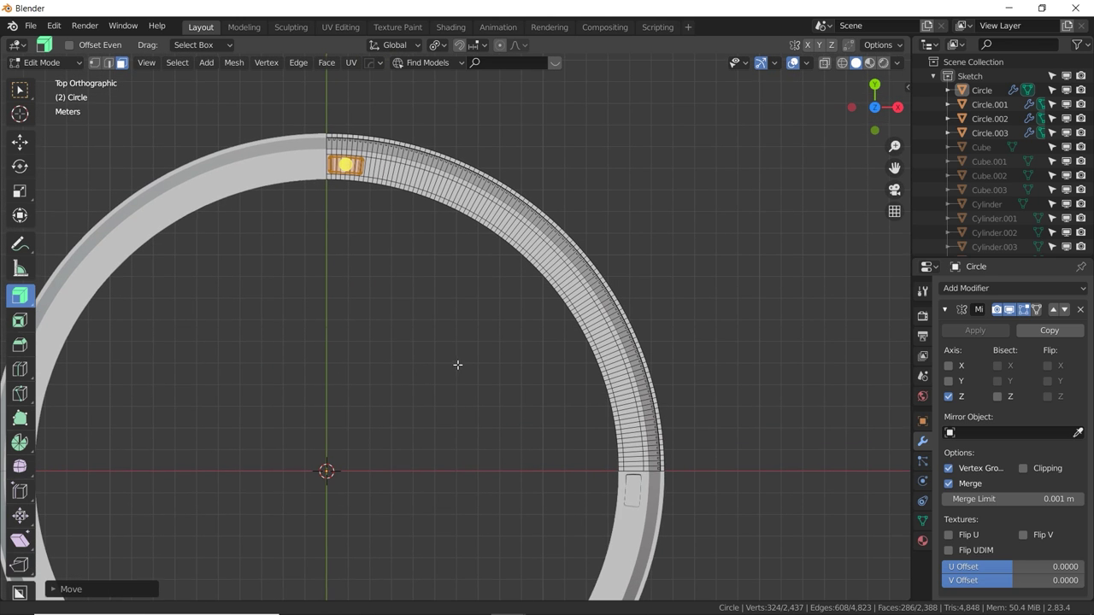
left_click(443, 48)
left_click(462, 94)
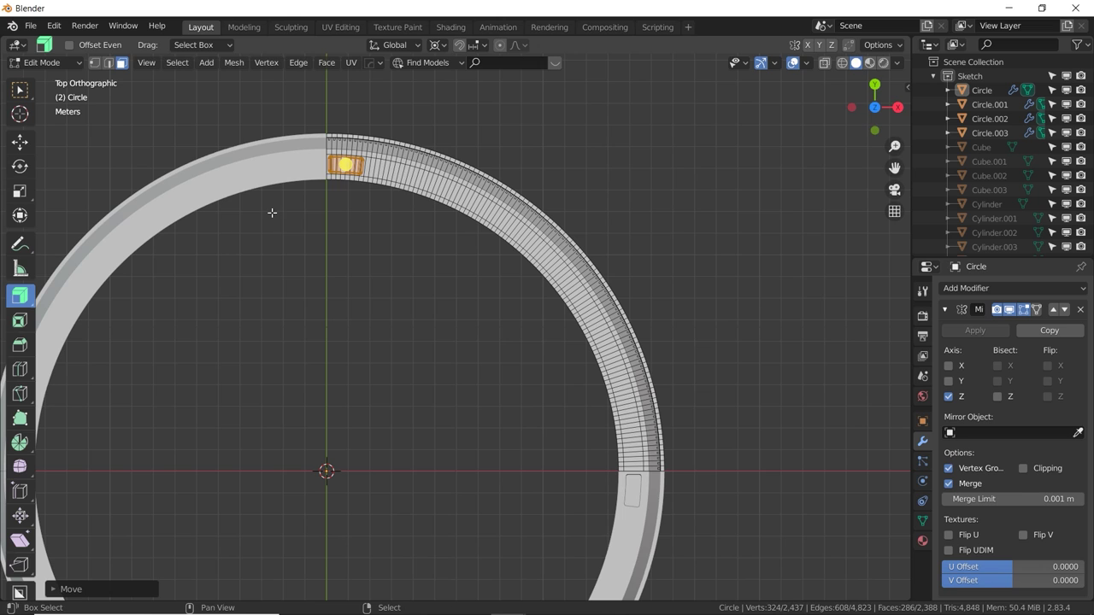
key("shift+d")
key("r")
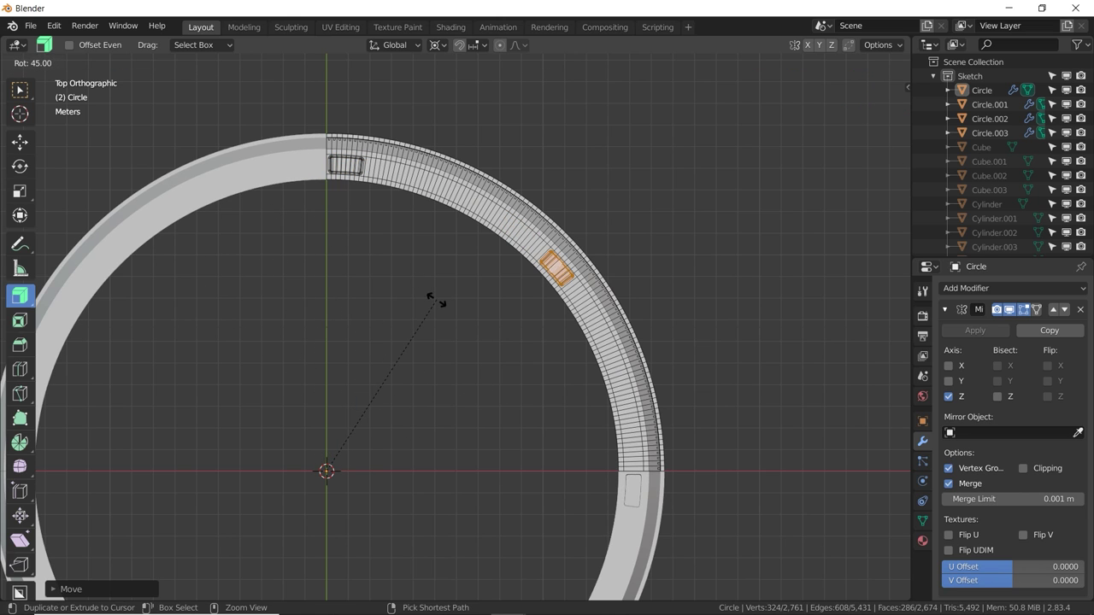
right_click(404, 372)
key("ctrl+z")
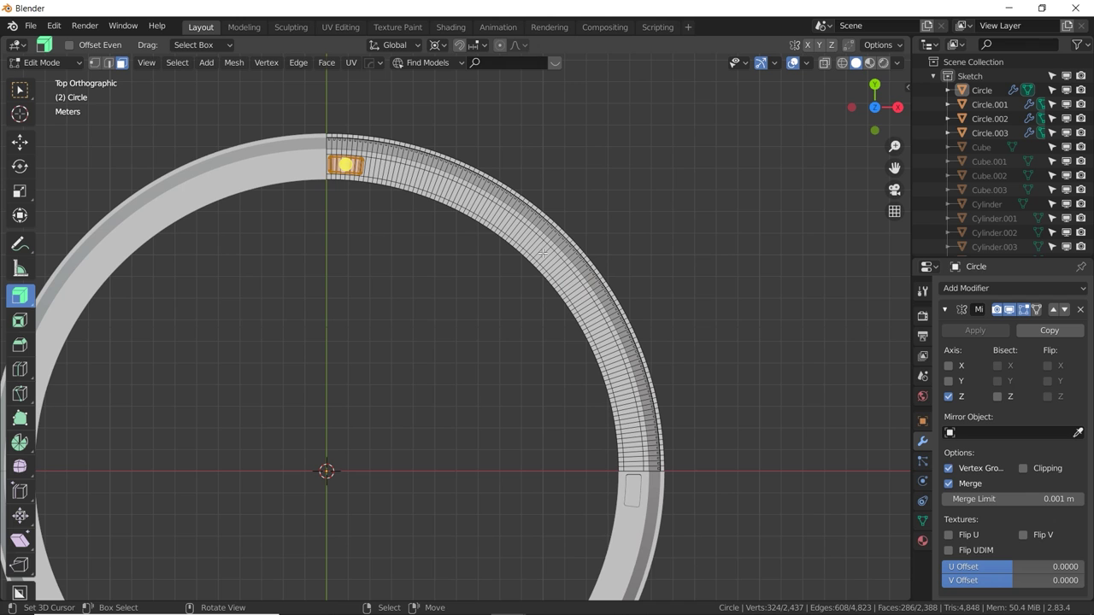
Duplicate the recessed plate rotated about the 3D cursor, making four more evenly spaced copies along the ring's quarter, and inspect them in Object Mode.
middle_click_drag(413, 342, 502, 187, "shift")
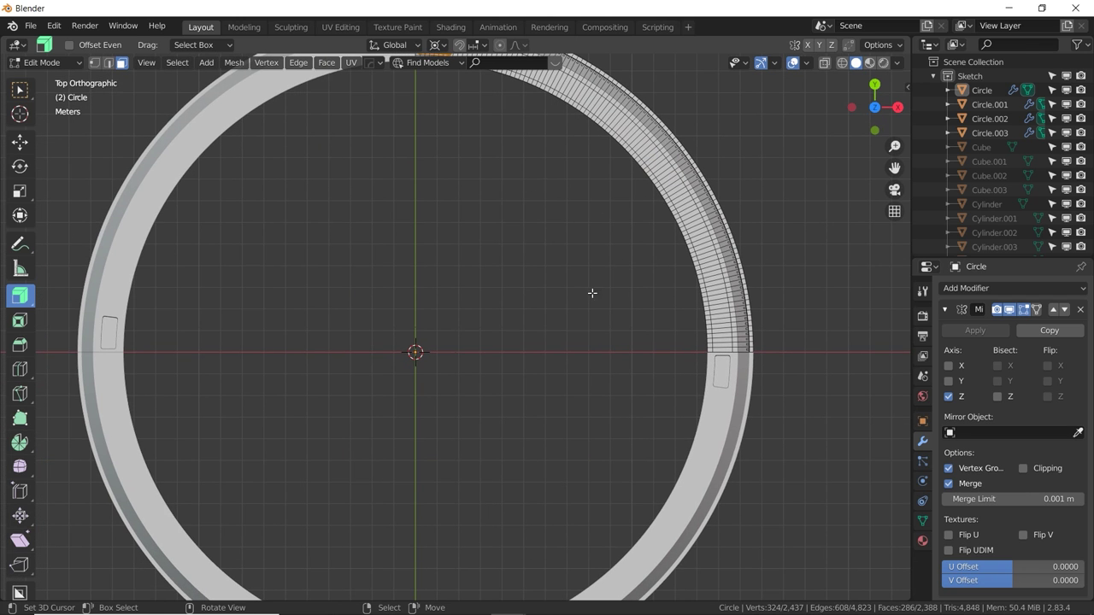
middle_click_drag(458, 238, 402, 350, "shift")
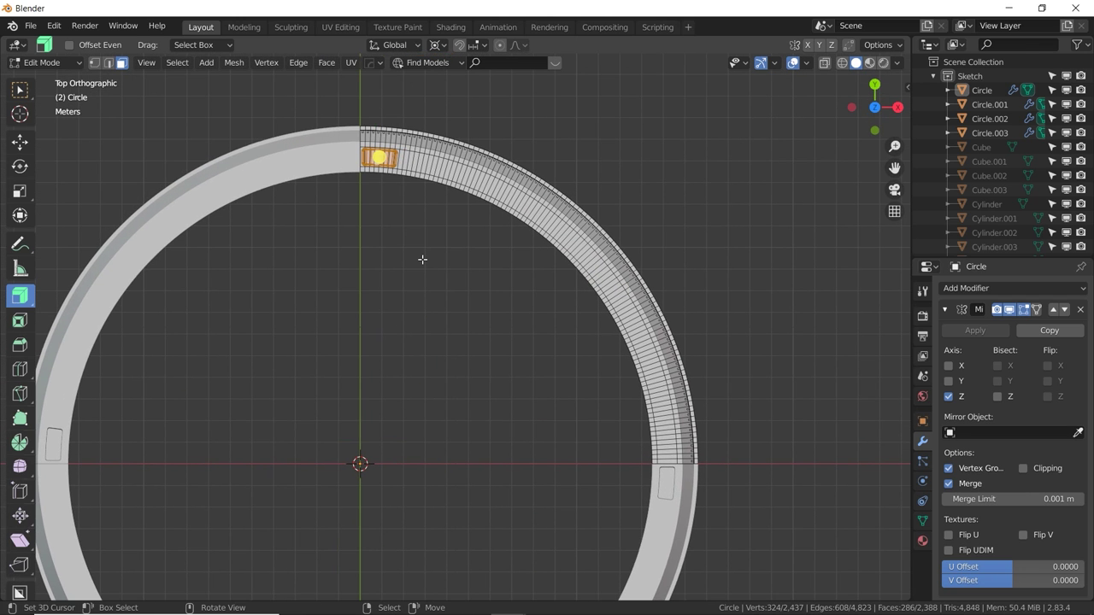
key("e")
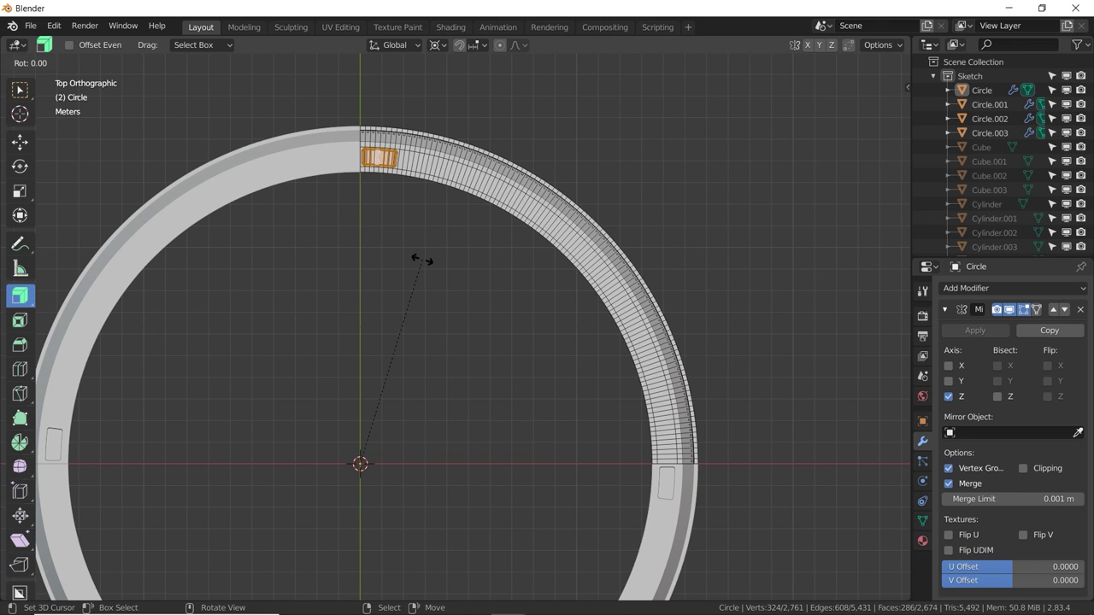
type("0")
key("Return")
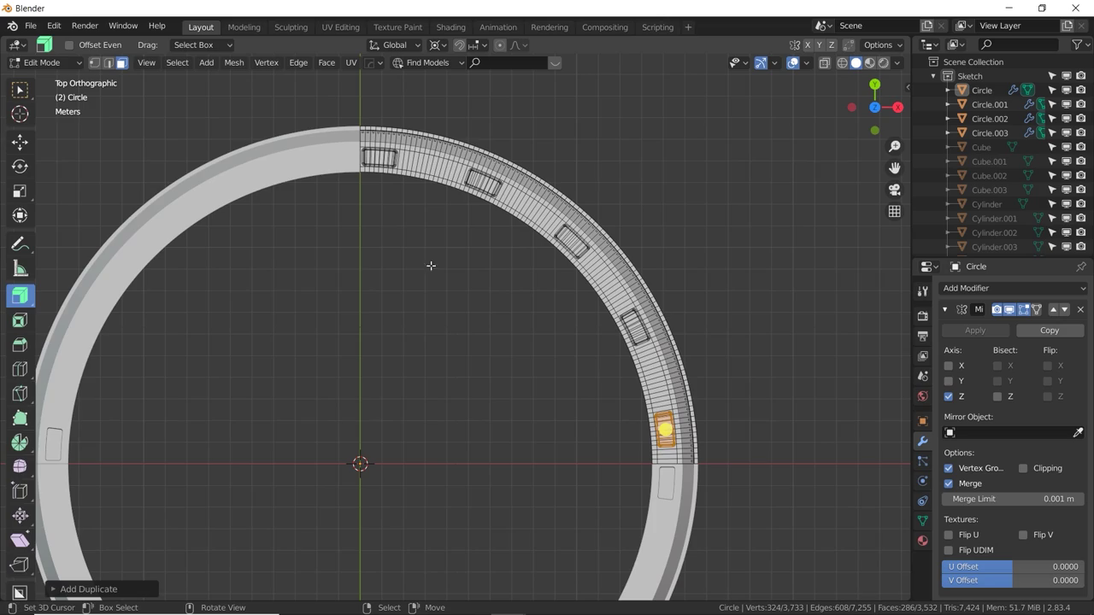
key("Tab")
middle_click_drag(471, 381, 593, 432)
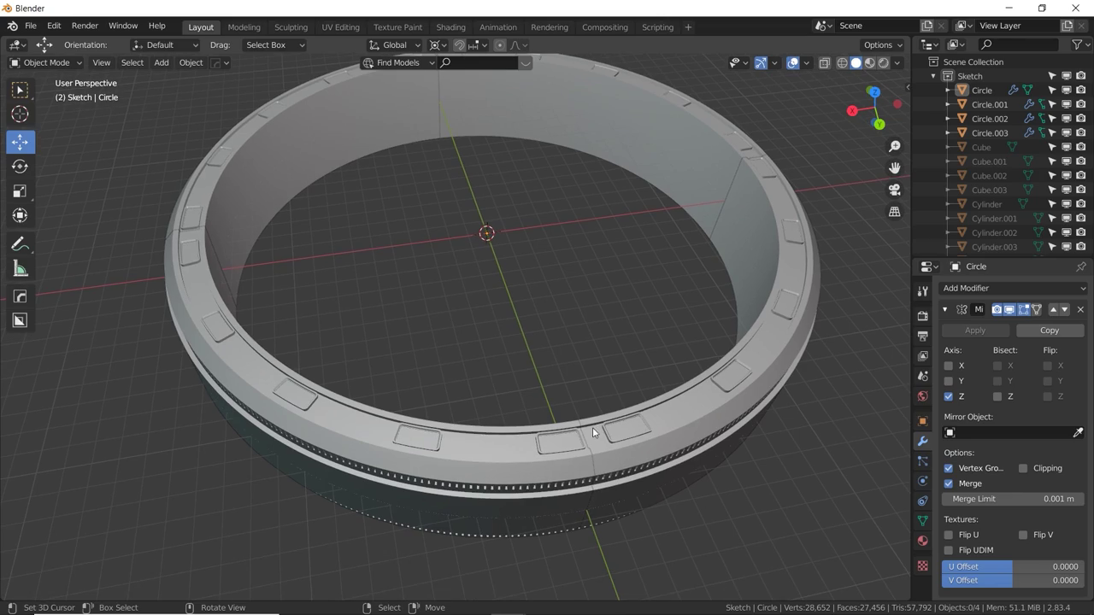
middle_click_drag(404, 435, 407, 268)
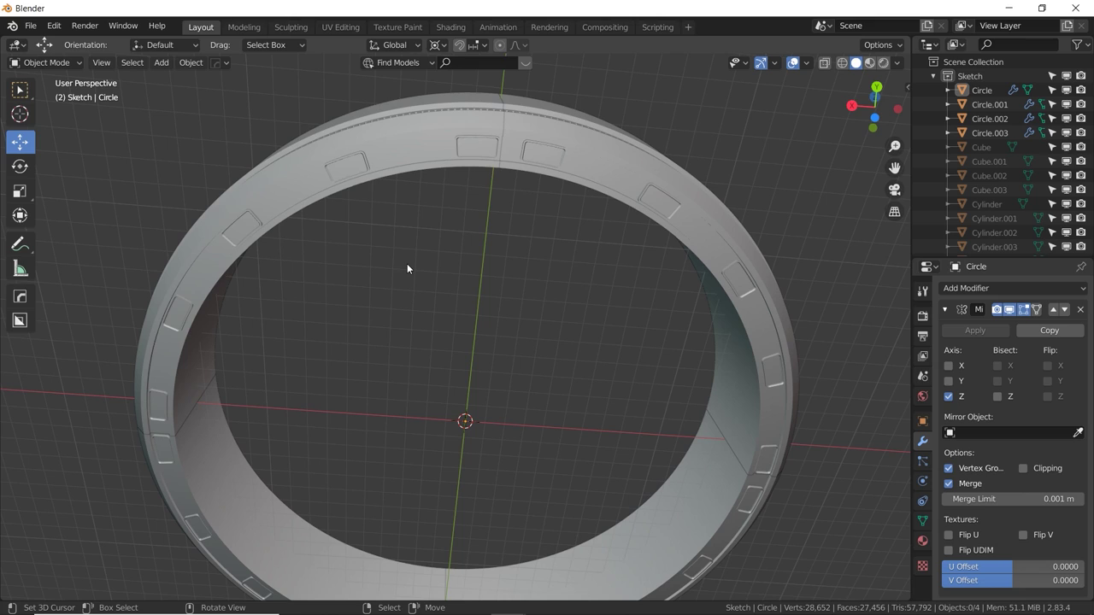
middle_click_drag(434, 257, 442, 376)
In Edit Mode, select six adjacent faces at the X-axis end of the ring's outer wall and duplicate them in place.
key("Tab")
middle_click_drag(366, 411, 534, 394)
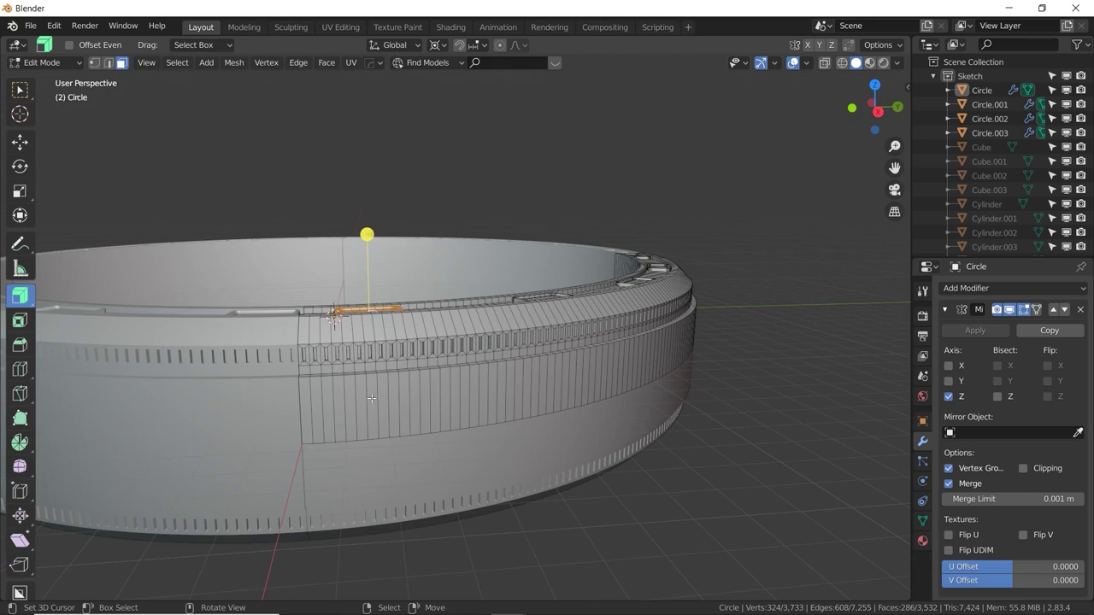
left_click(304, 411)
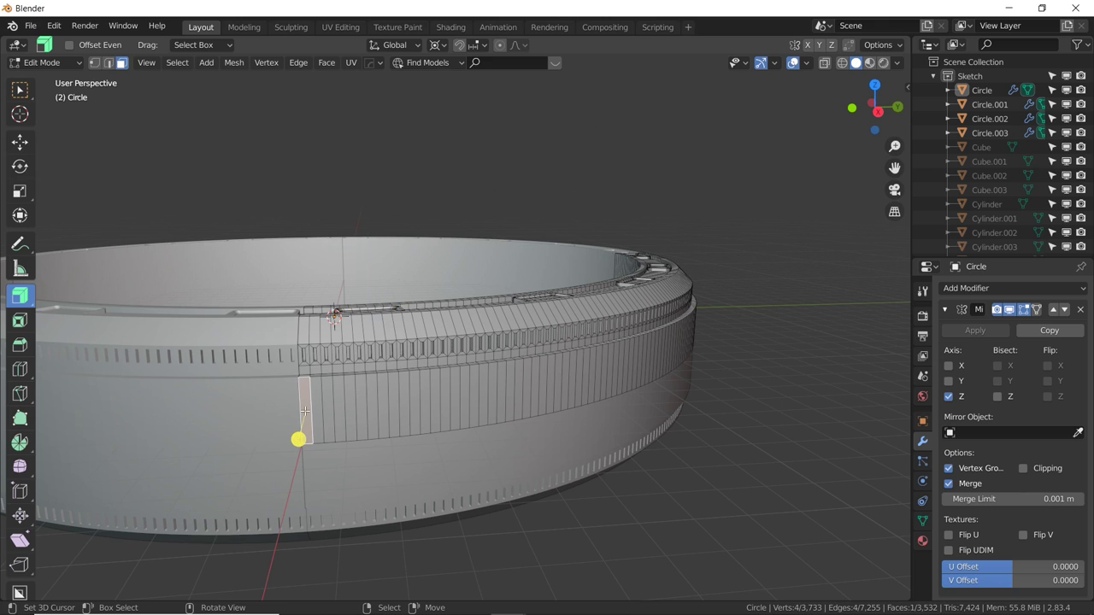
left_click(359, 401, "ctrl")
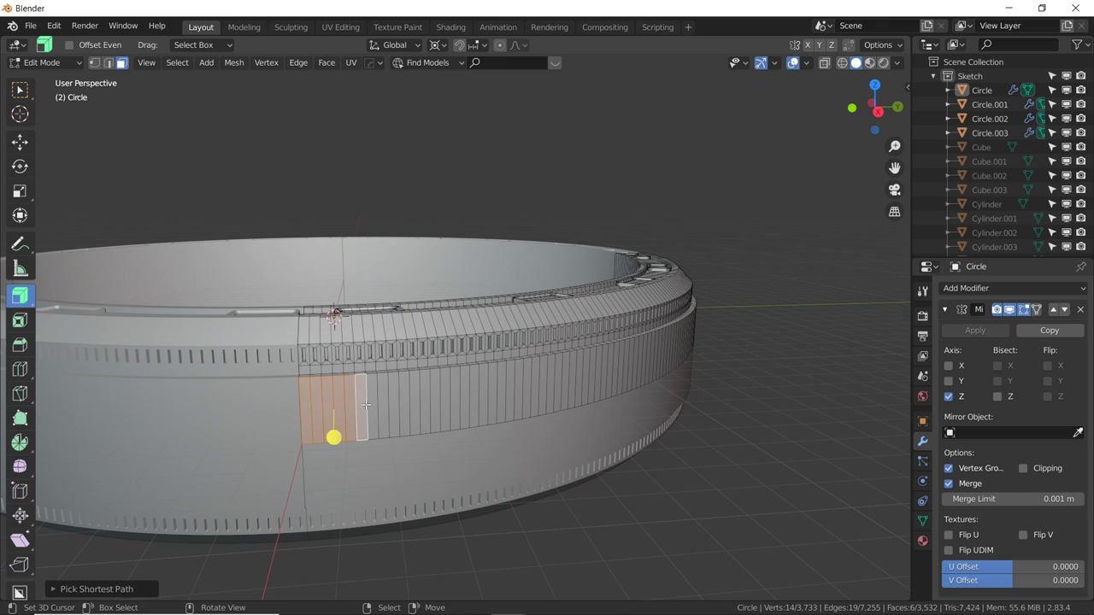
key("shift+d")
right_click(488, 270)
Set the transform pivot point to Individual Origins and scale the duplicated outer-wall faces down slightly.
key("s")
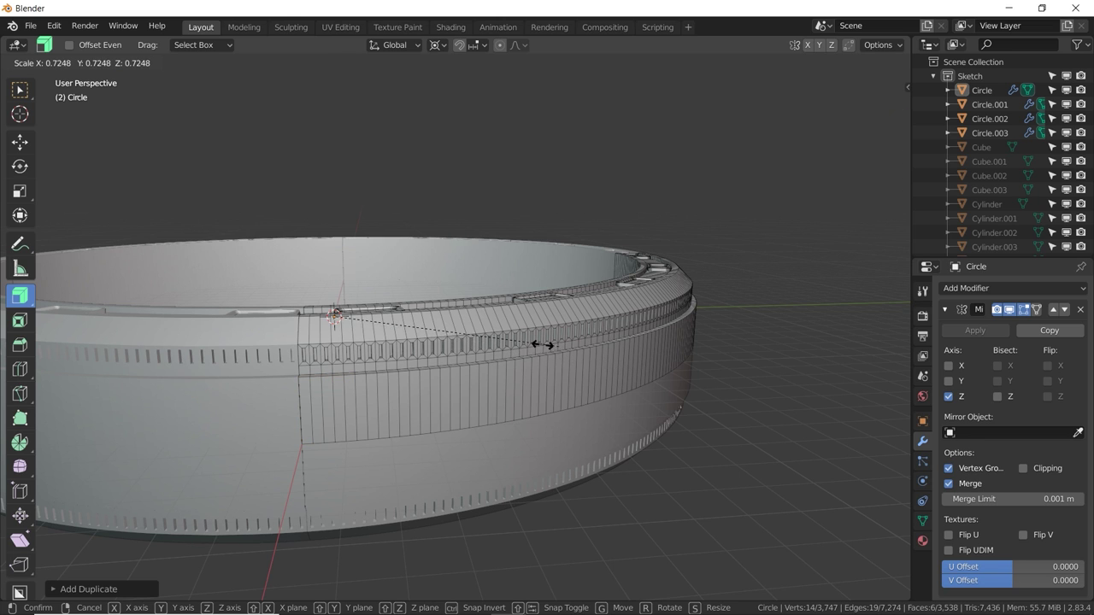
right_click(722, 359)
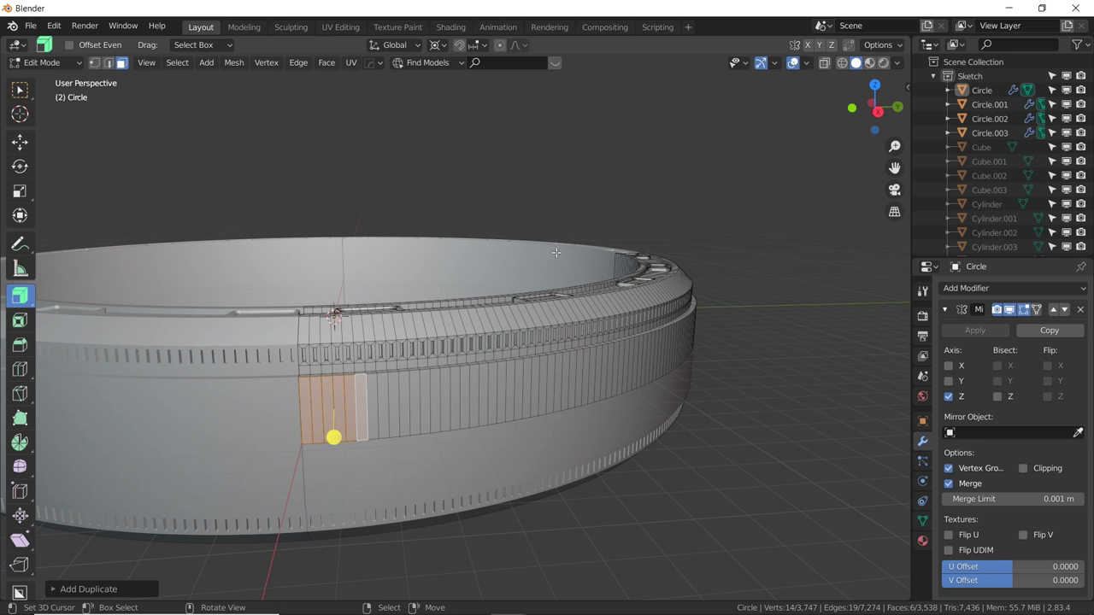
left_click(436, 46)
left_click(458, 94)
key("s")
left_click(559, 281)
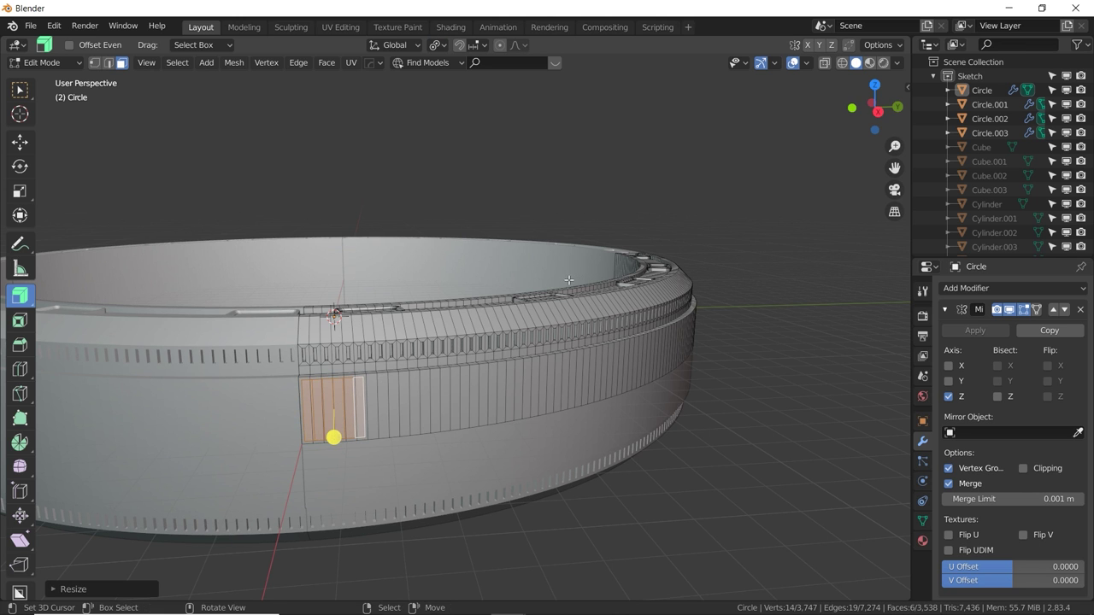
Extrude the duplicated faces slightly outward from the outer wall and scale the extruded front down a little to taper its edges.
middle_click_drag(462, 282, 532, 285)
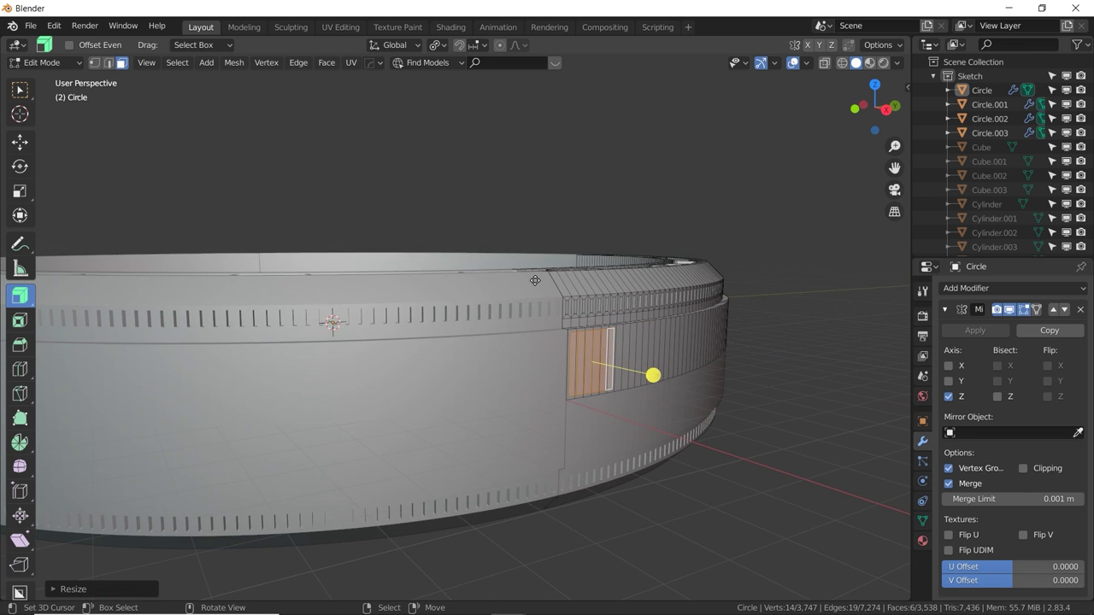
key("e")
key("s")
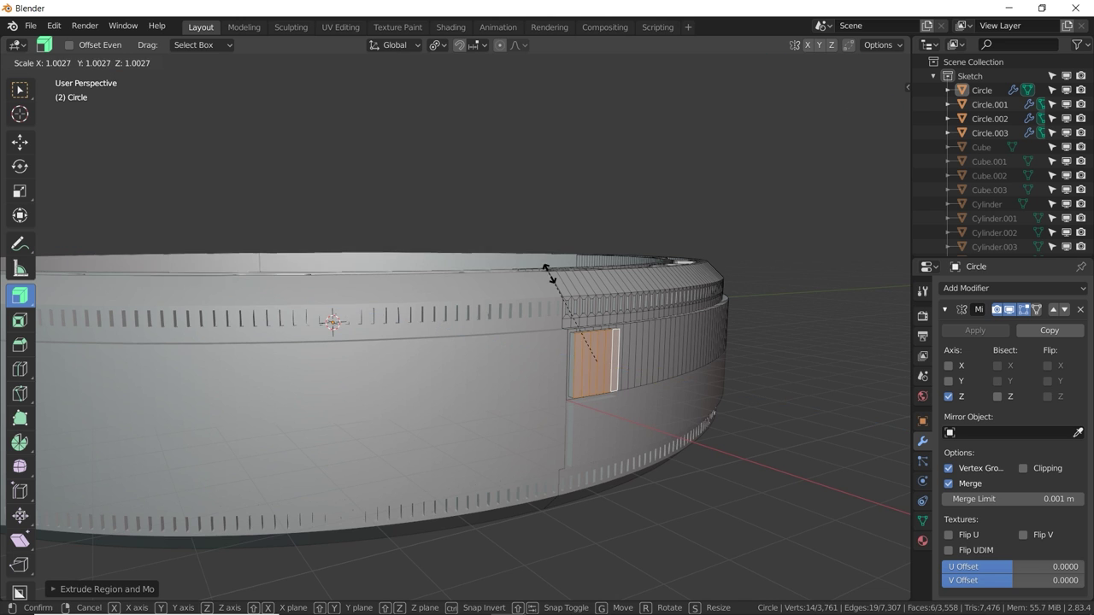
left_click(550, 278)
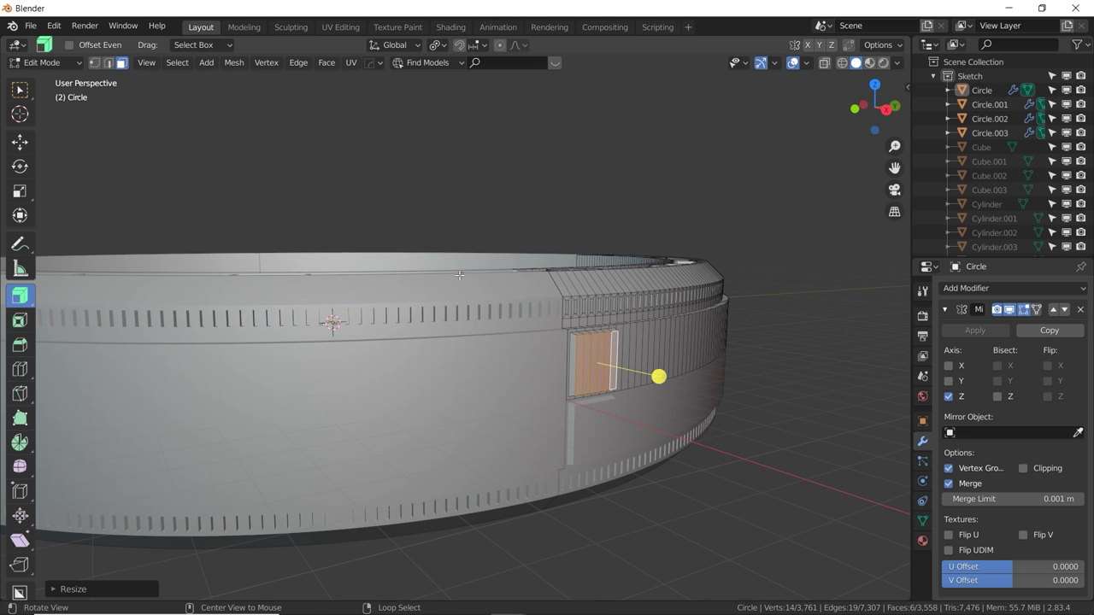
Select the whole linked outer-wall panel and set the transform pivot point to 3D Cursor.
middle_click_drag(459, 275, 468, 310)
key("KP_Decimal")
left_click(19, 142)
scroll(448, 332, "down", 8)
key("ctrl+l")
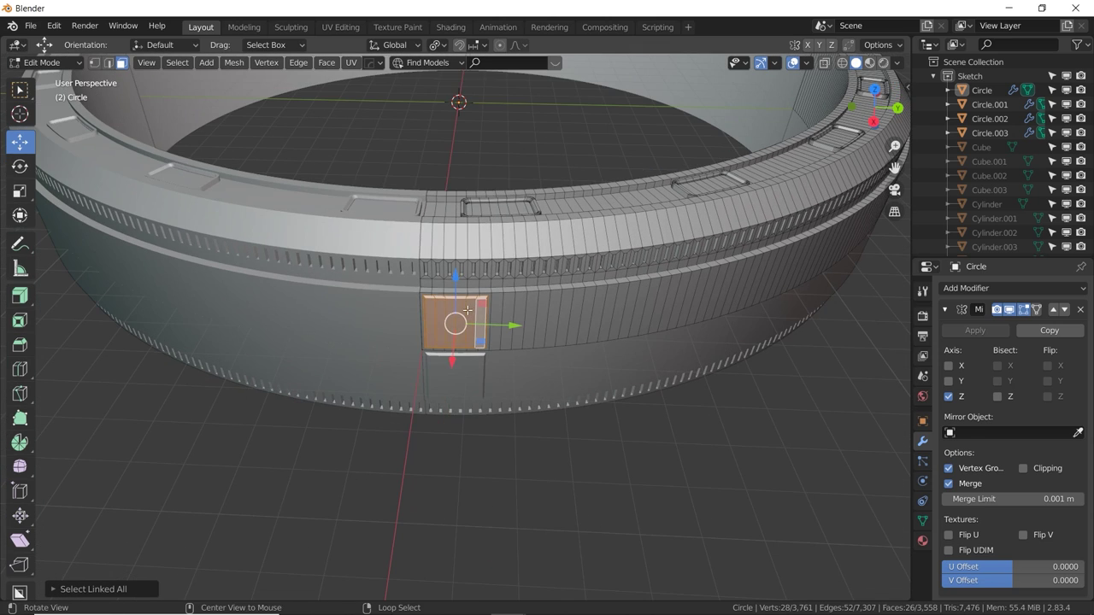
left_click(436, 44)
left_click(458, 76)
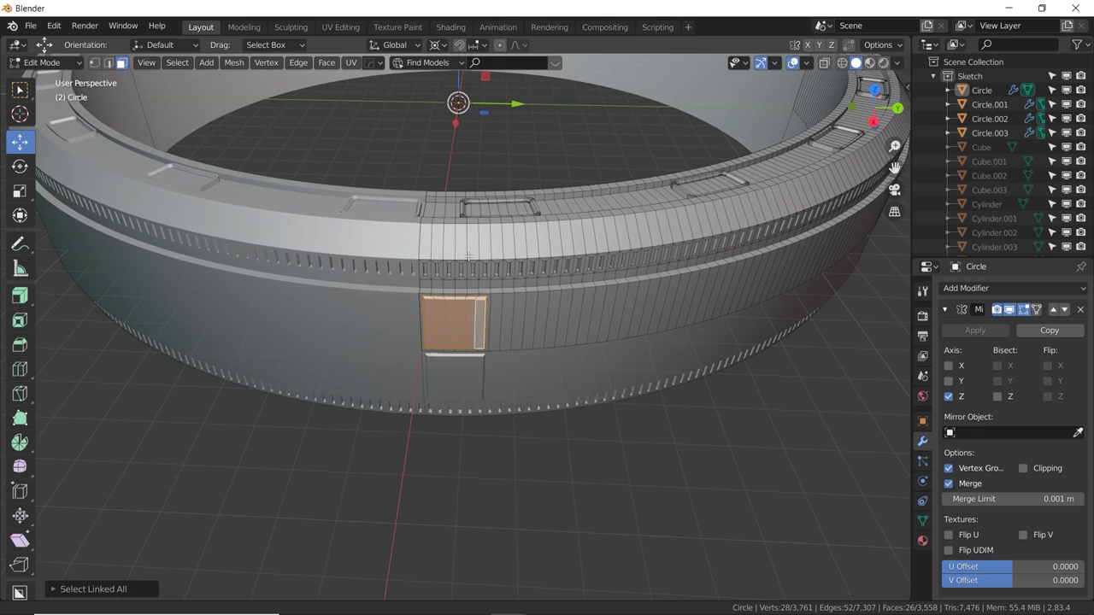
Duplicate the outer-wall panel twice around the ring, rotating each copy 30° about the global Z axis.
middle_click_drag(427, 256, 276, 295)
key("KP_7")
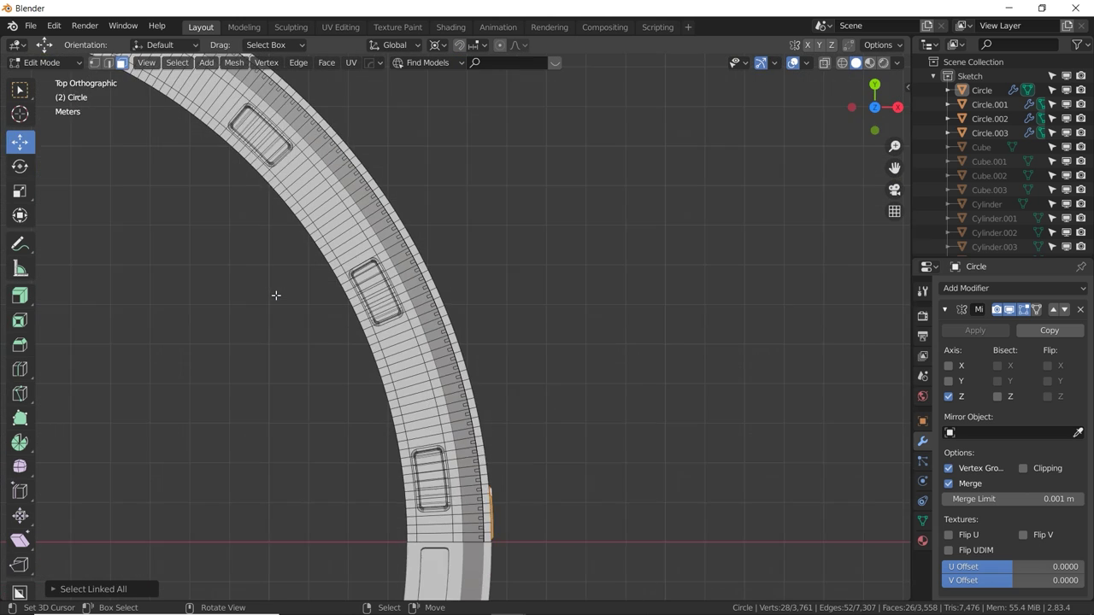
middle_click_drag(418, 340, 414, 349, "shift")
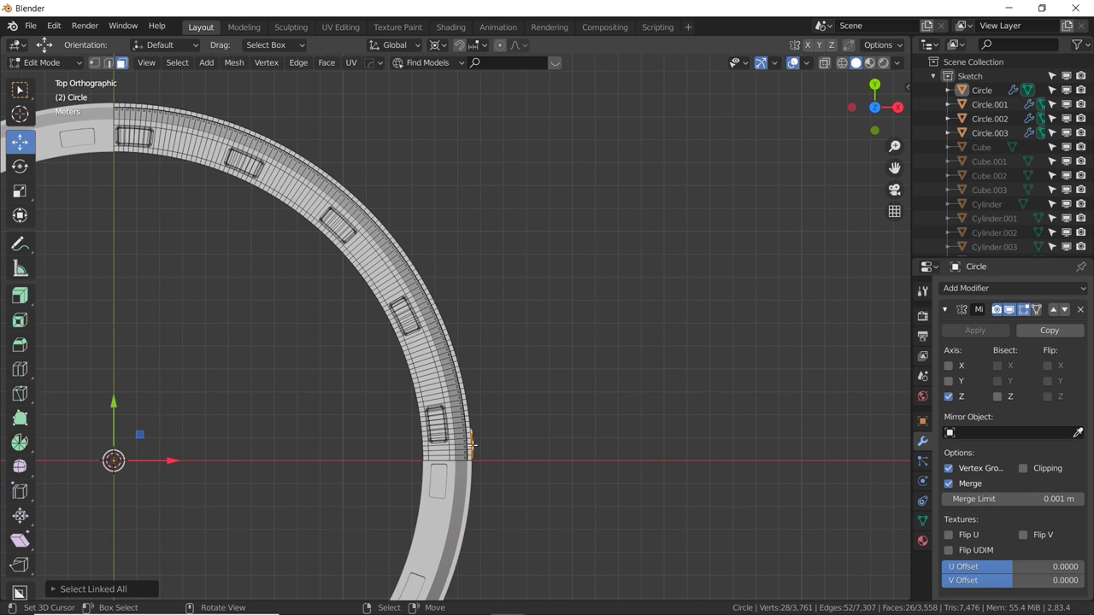
middle_click_drag(504, 450, 435, 276)
key("e")
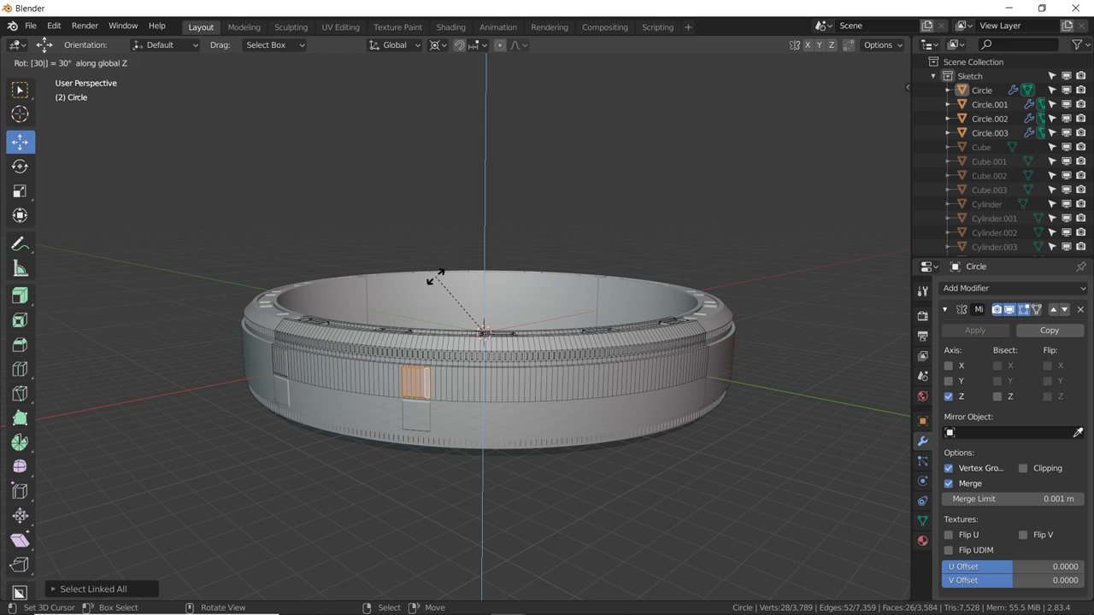
key("Return")
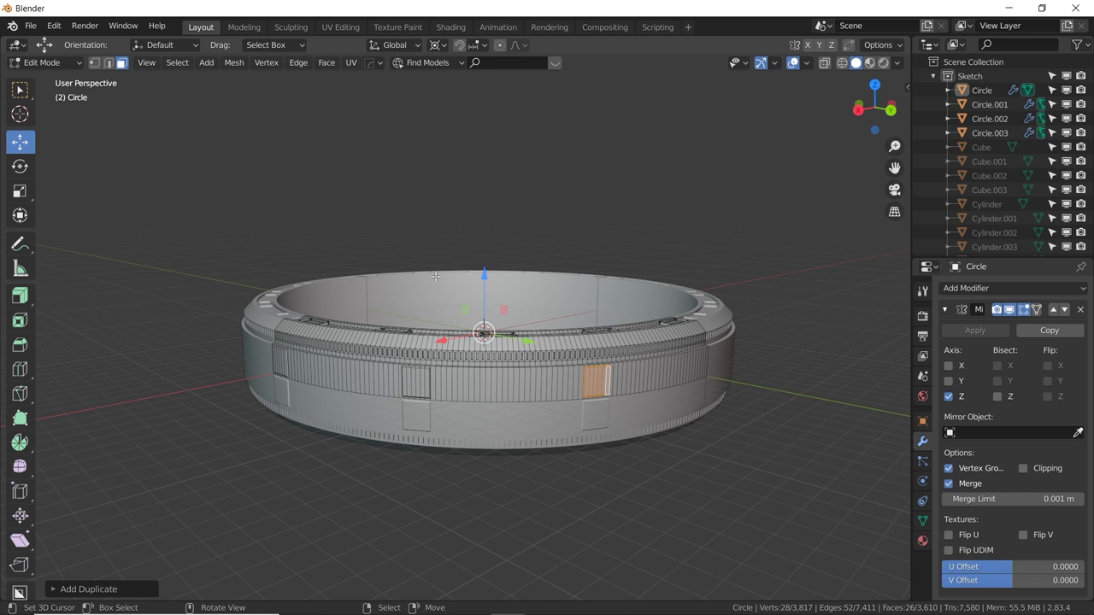
key("Tab")
middle_click_drag(437, 305, 483, 315)
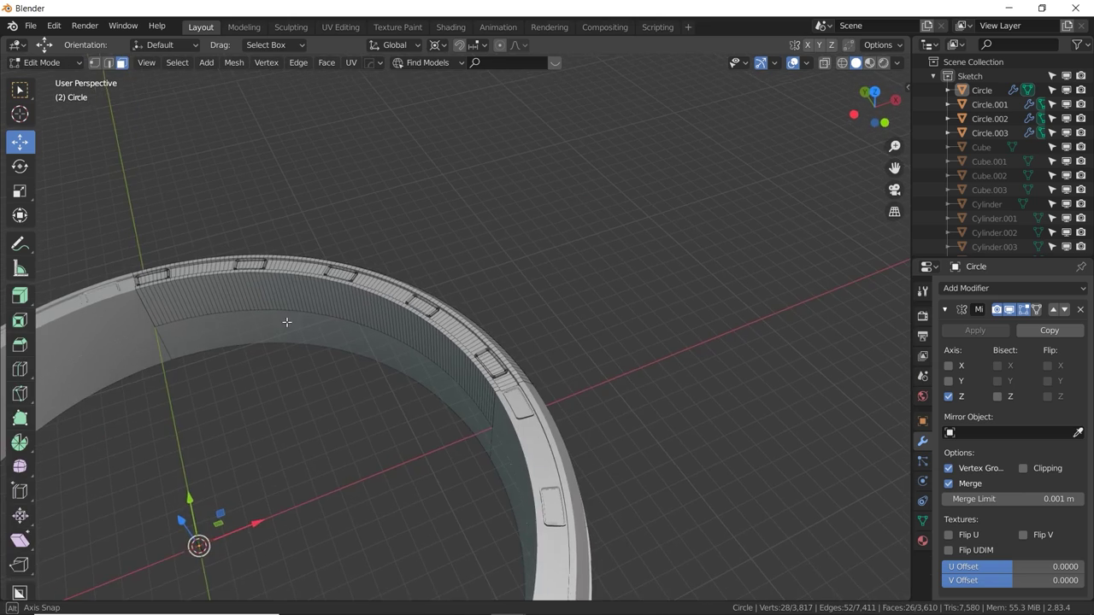
Select the full strip of faces on the ring quarter's inner wall and extrude it slightly inward toward the centre.
middle_click_drag(285, 322, 313, 334)
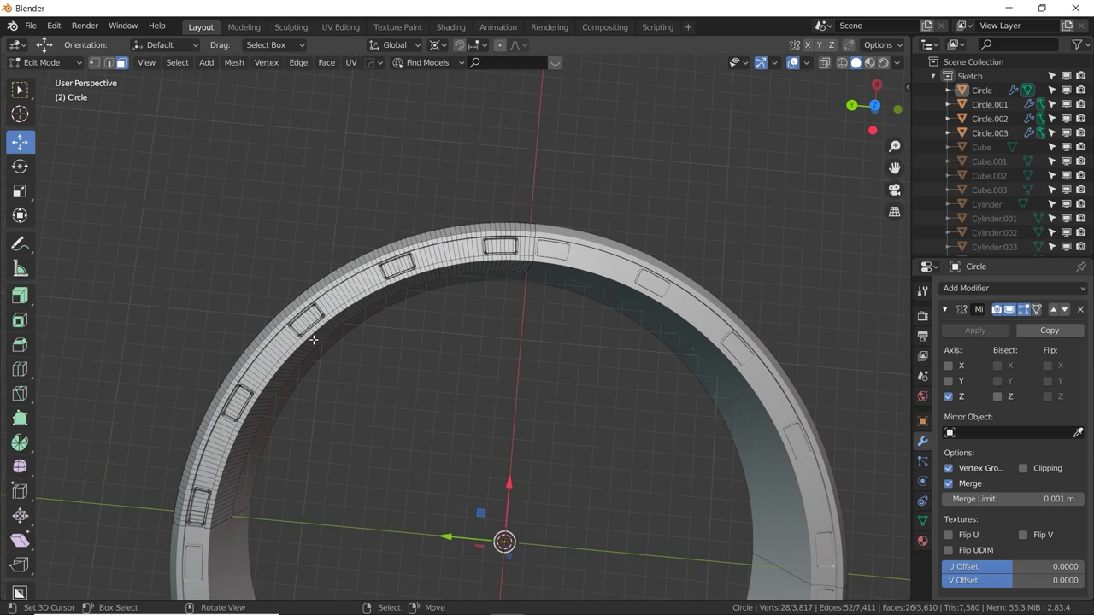
left_click_drag(314, 339, 269, 403, "alt")
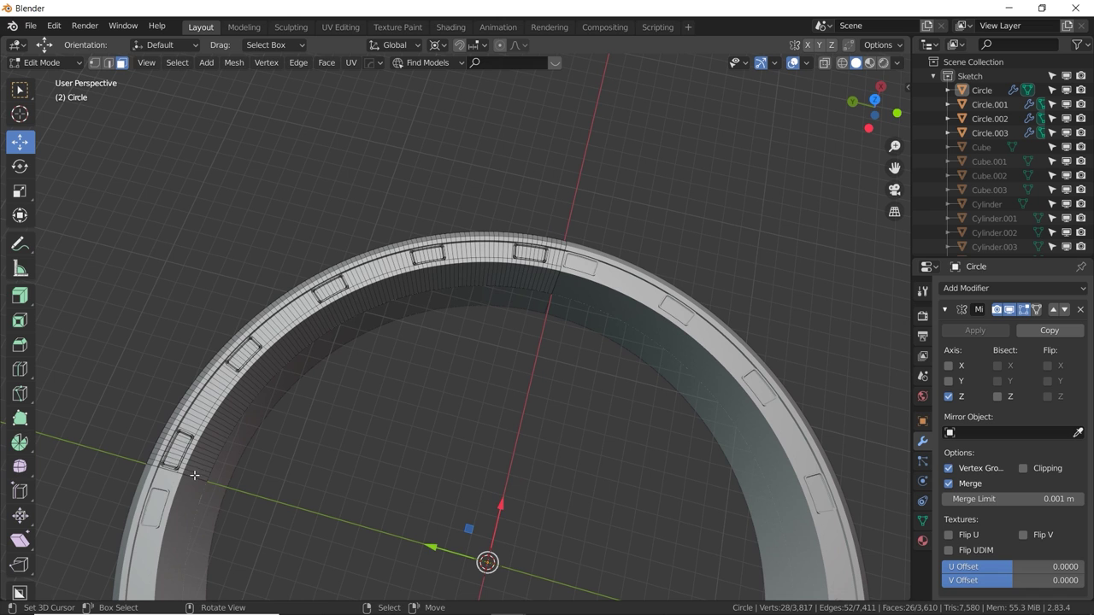
left_click_drag(239, 439, 385, 341, "alt")
left_click(500, 347, "ctrl")
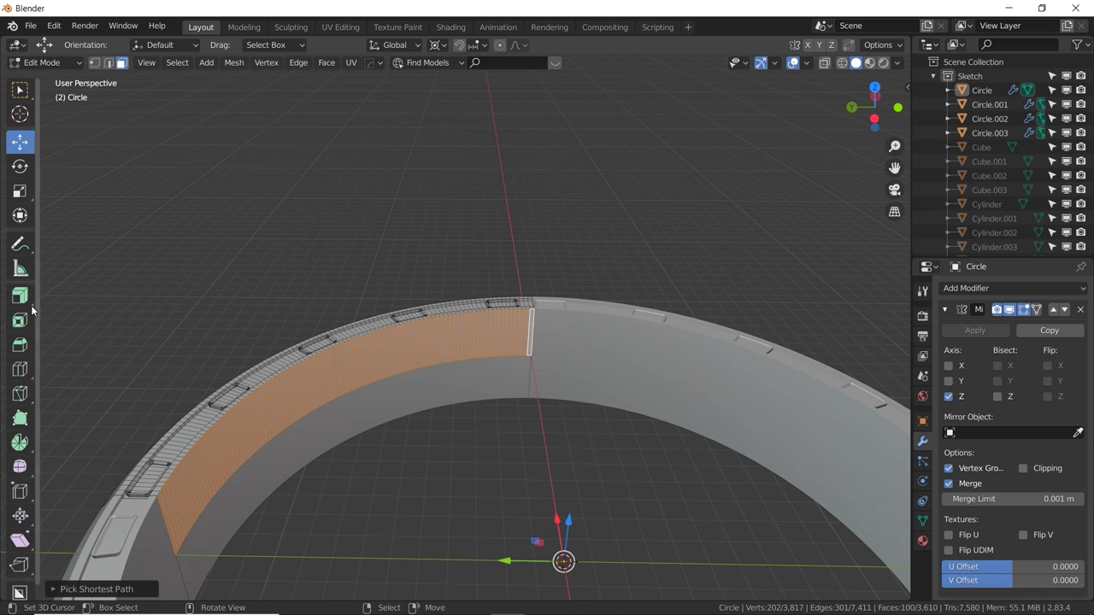
left_click_drag(27, 296, 77, 324)
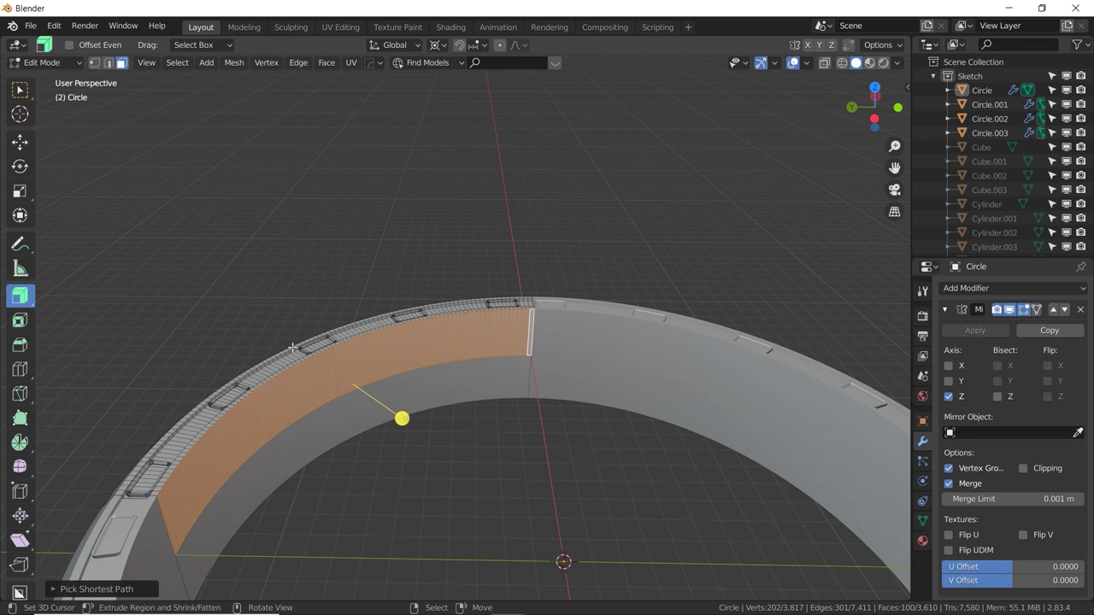
mouse_move(402, 418)
left_mouse_down()
mouse_move(430, 430)
mouse_move(405, 410)
mouse_move(424, 426)
mouse_move(413, 424)
left_mouse_up()
key("Tab")
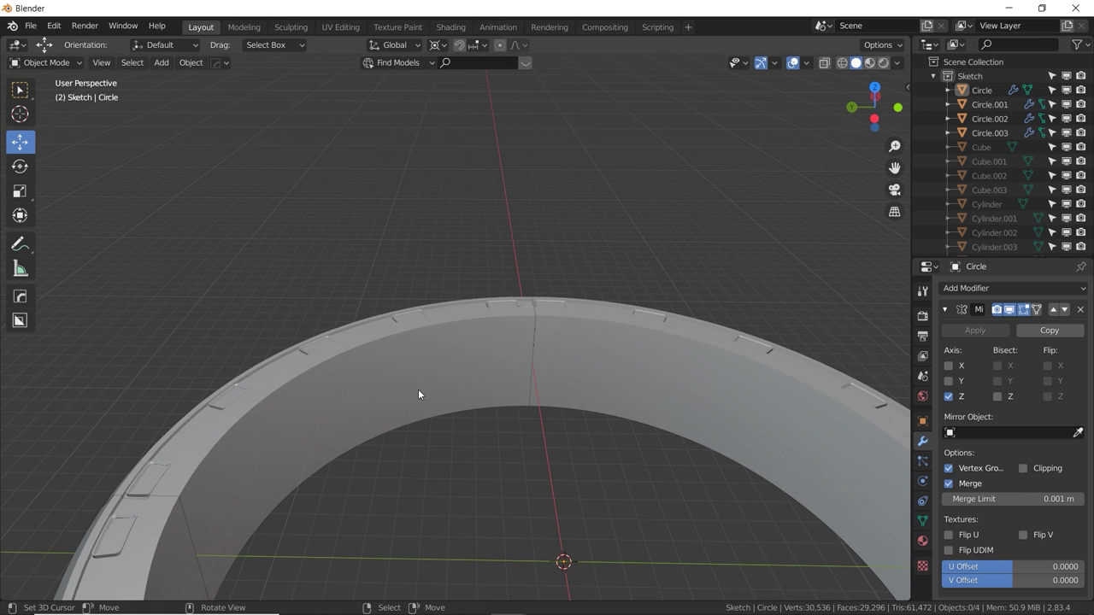
Select the upper edge run of the quarter's inner wall and bevel it about 0.0224 m wide with 10 segments.
key("Tab")
left_click(109, 64)
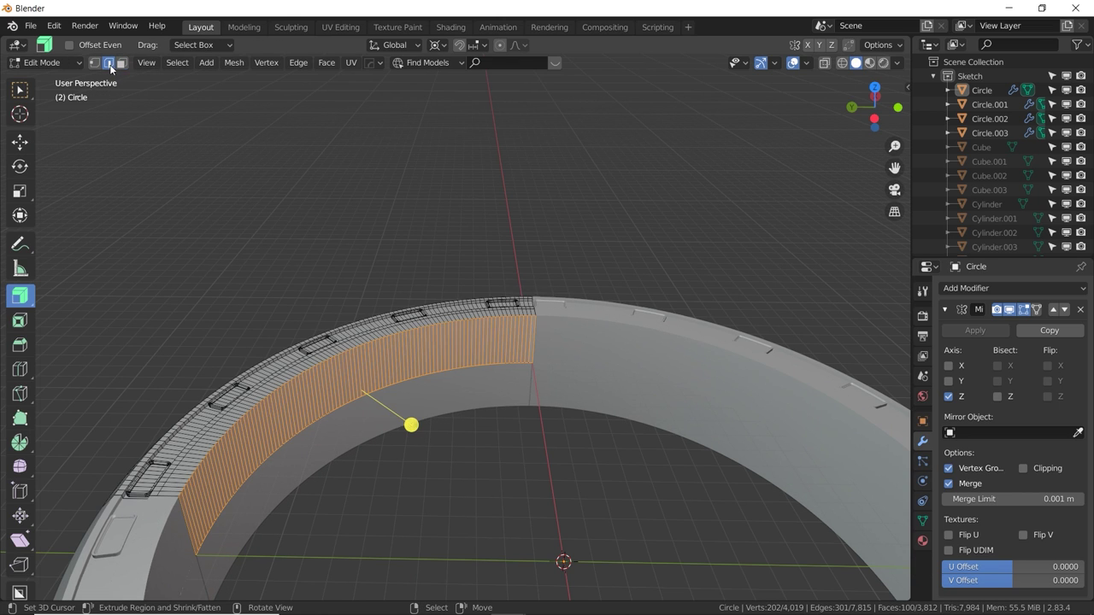
left_click(535, 317)
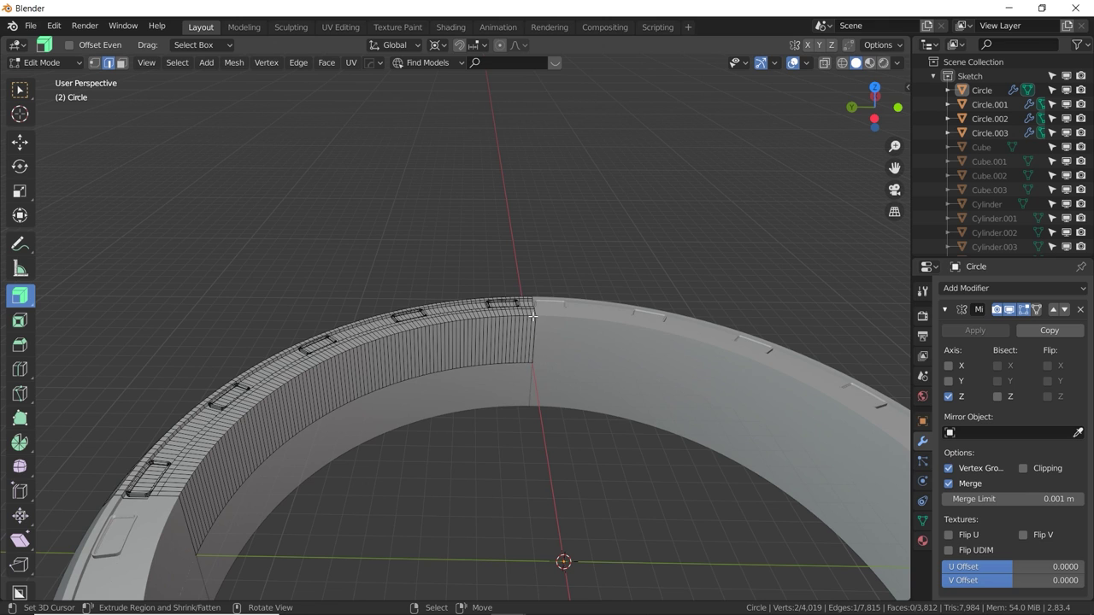
left_click(188, 500, "ctrl")
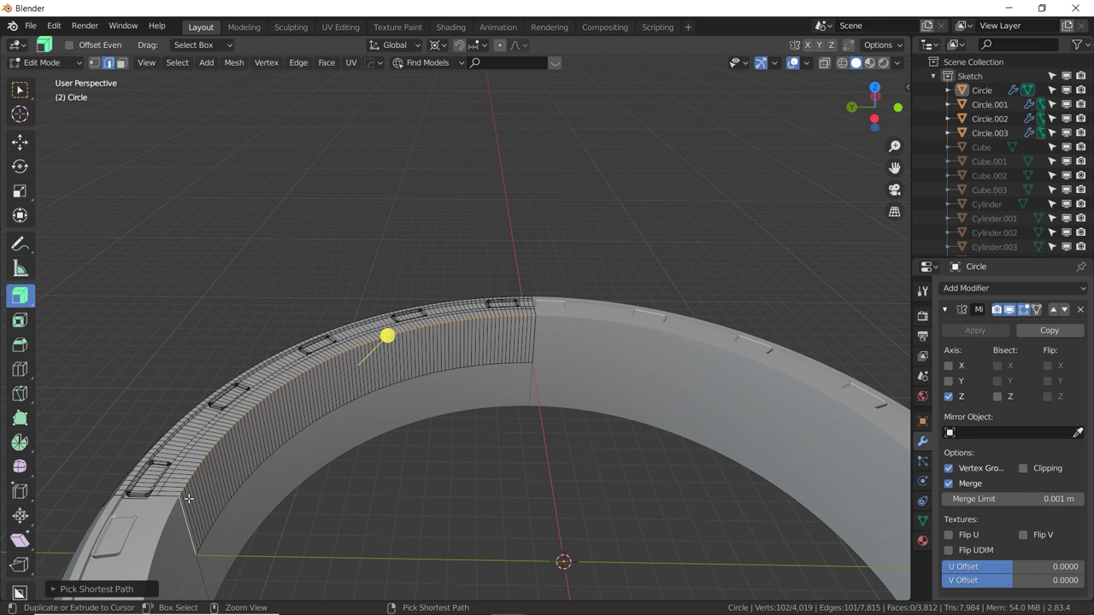
key("ctrl+z")
left_click(179, 493, "ctrl")
key("ctrl+z")
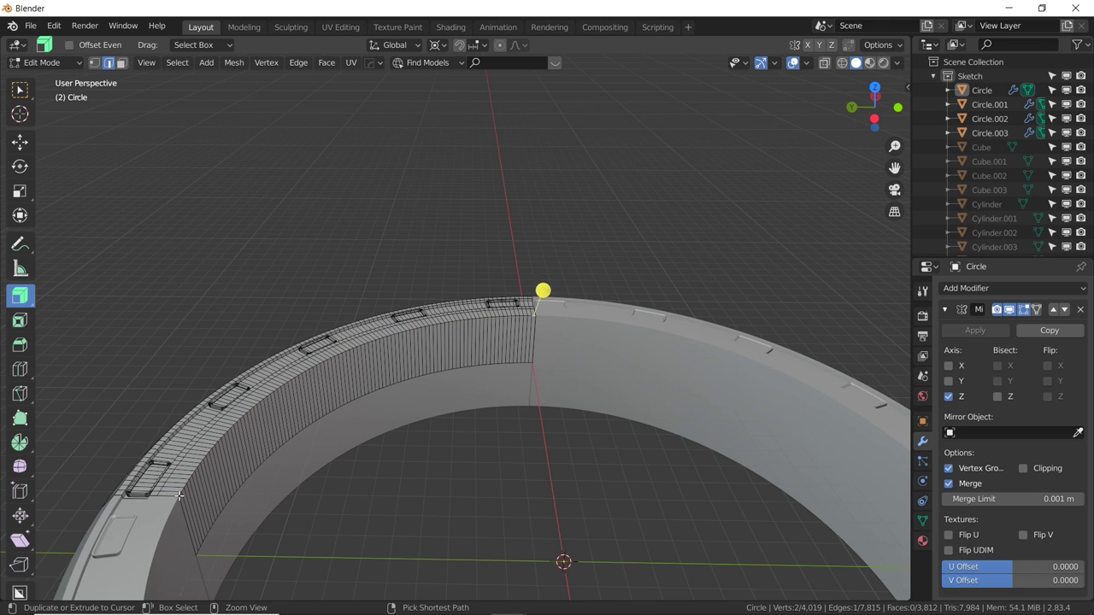
left_click(180, 494, "ctrl")
key("ctrl+b")
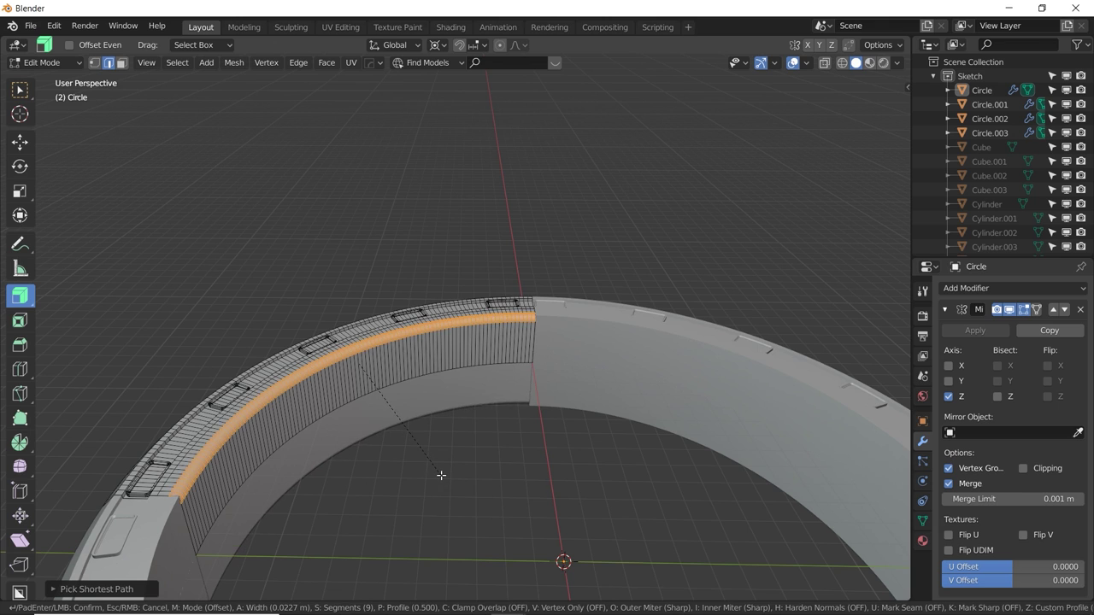
scroll(441, 475, "up", 1)
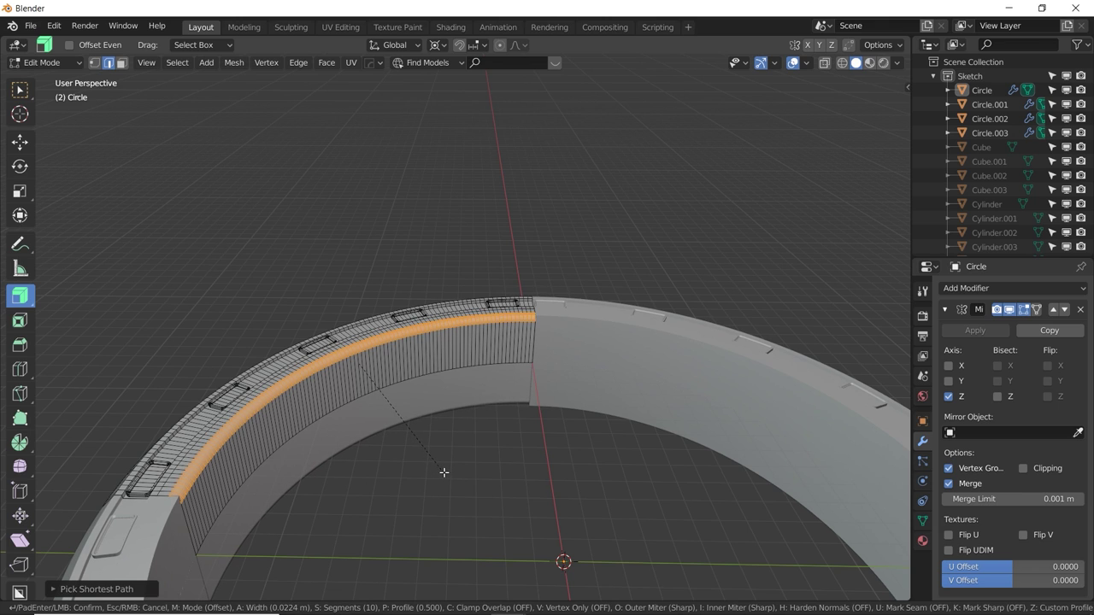
left_click(444, 472)
key("Tab")
middle_click_drag(385, 451, 362, 373)
Add three horizontal loop cuts spaced down the quarter's inner wall.
key("Tab")
middle_click_drag(278, 340, 255, 310)
key("ctrl+r")
left_click(252, 317)
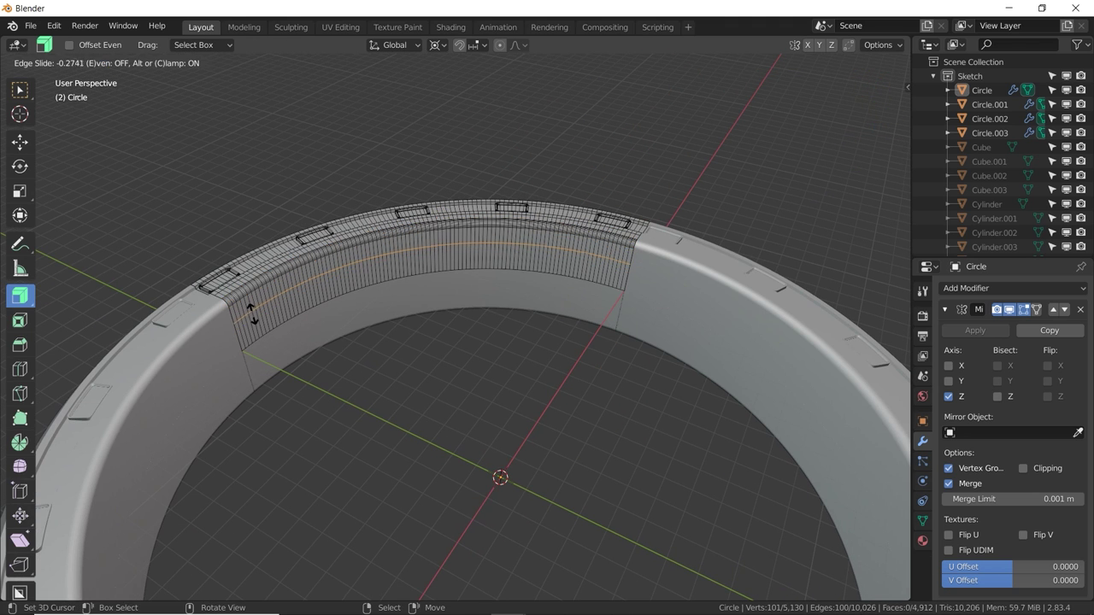
left_click(254, 316)
key("ctrl+r")
left_click(254, 315)
left_click(257, 316)
key("ctrl+r")
left_click(257, 316)
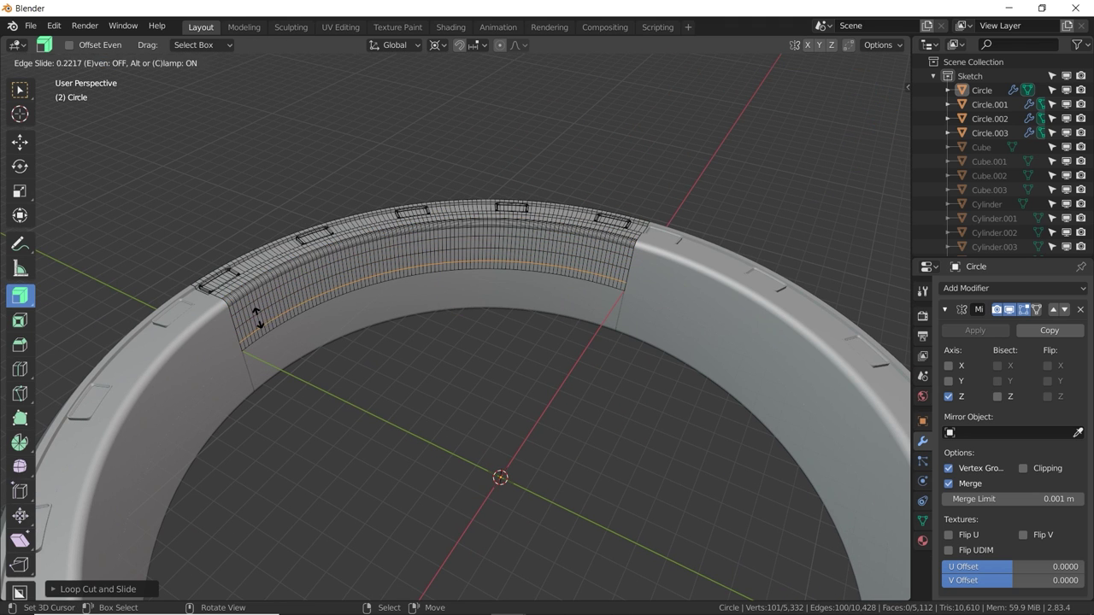
left_click(258, 319)
Select the full upper band of faces between the new loop cuts on the quarter's inner wall.
left_click(121, 63)
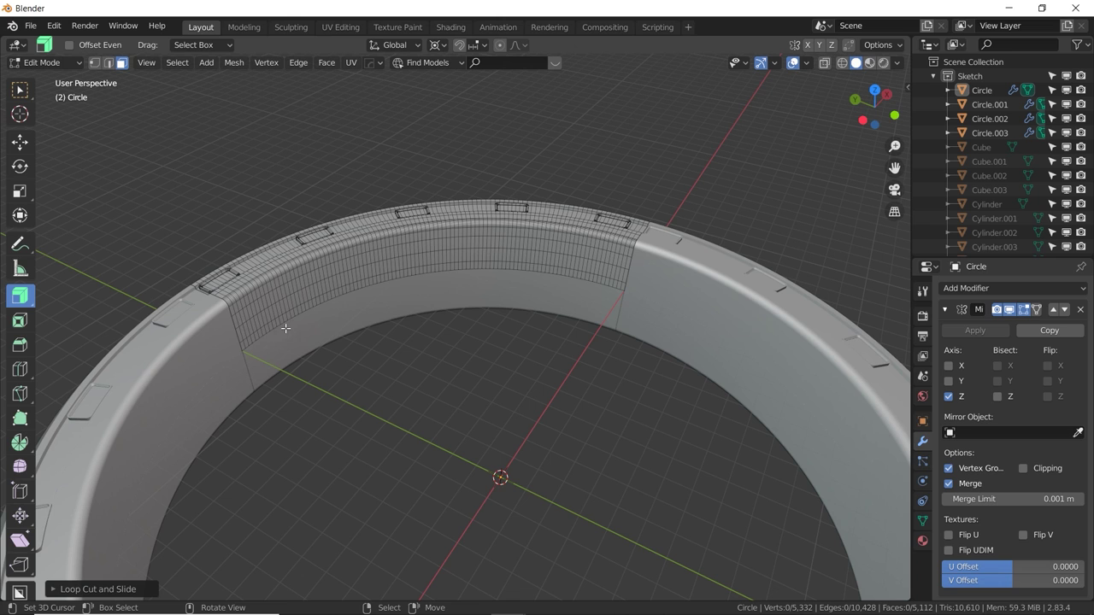
left_click(237, 319)
left_click(629, 263, "ctrl")
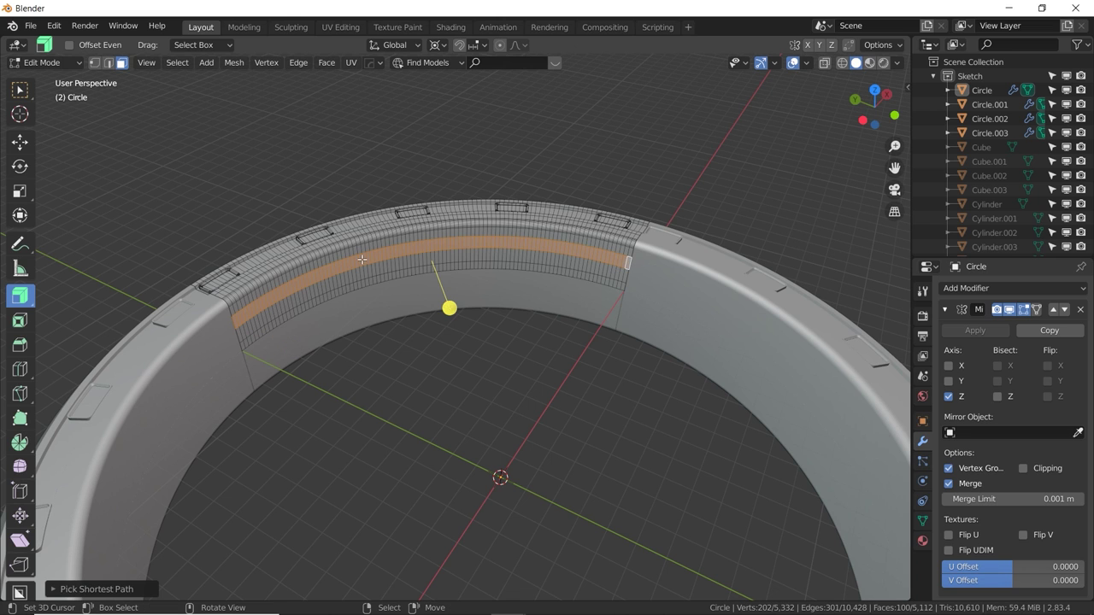
key("e")
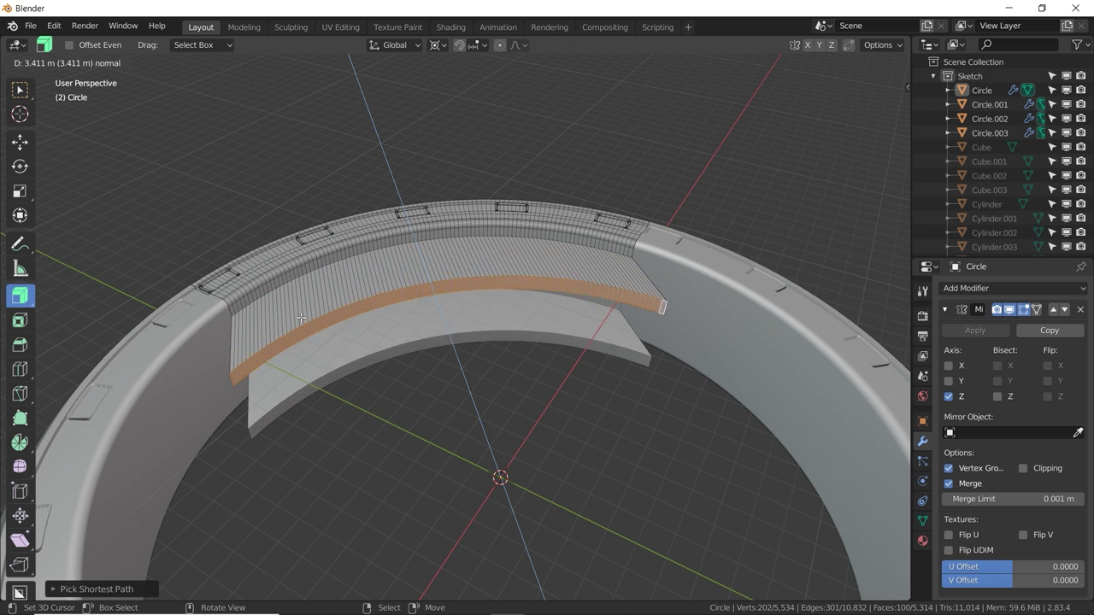
right_click(432, 310)
key("ctrl+z")
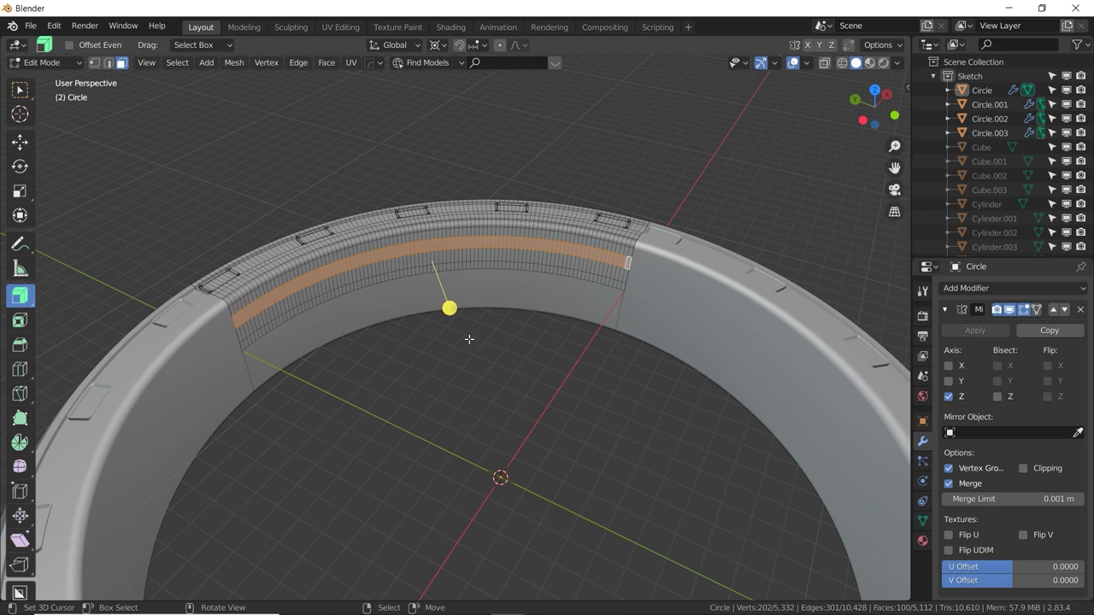
Extrude the selected upper band slightly along its normals toward the ring's centre.
left_click_drag(449, 308, 480, 314)
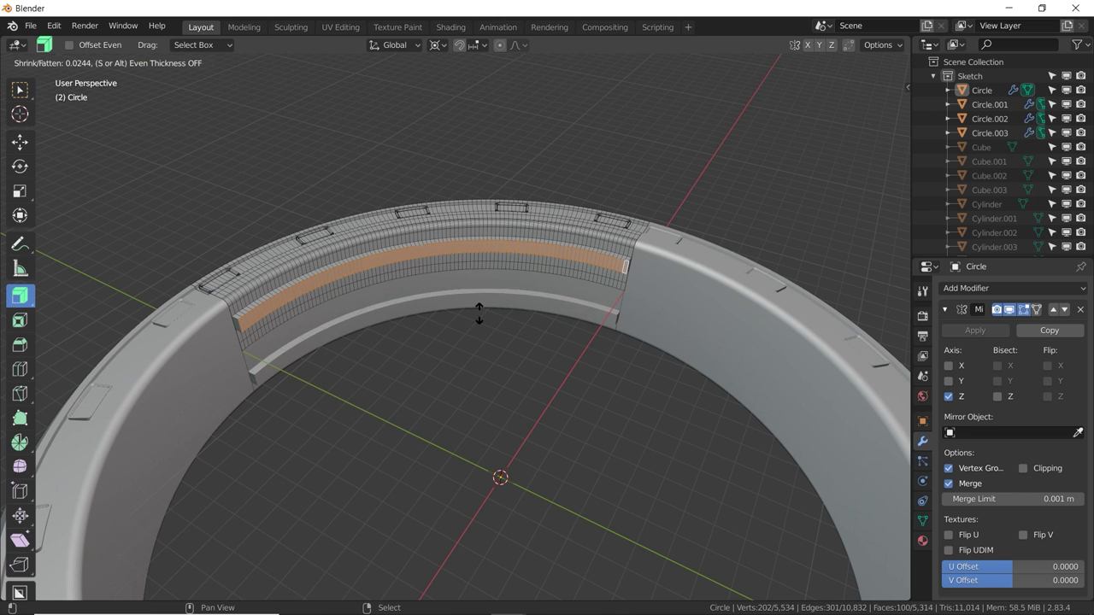
left_click(480, 314)
Select the lowest band of faces on the quarter's inner wall and extrude it toward the ring's centre.
left_click(243, 349)
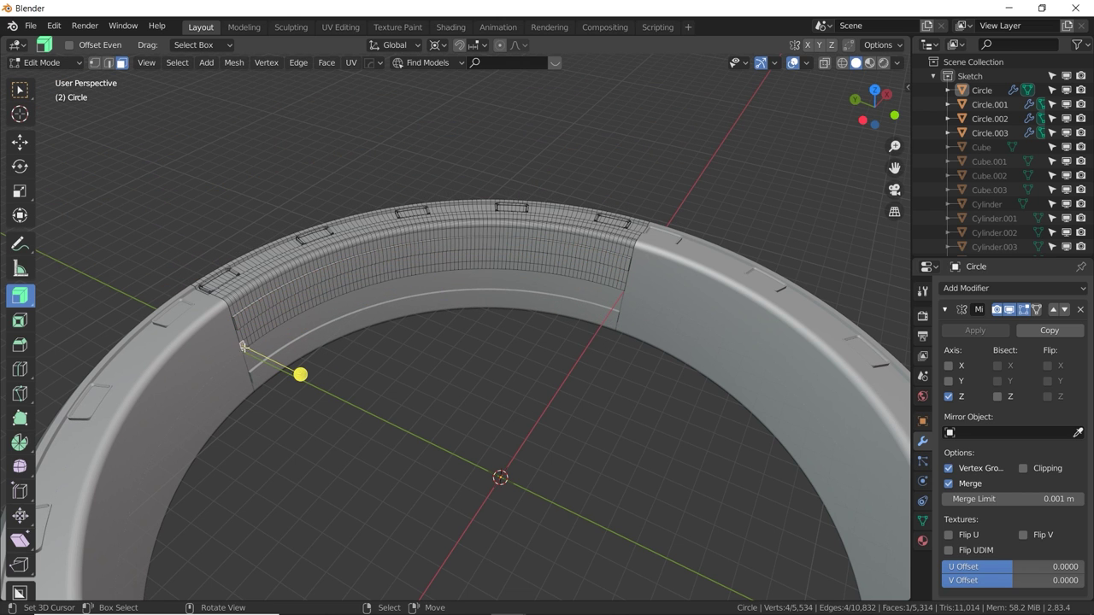
left_click(622, 286, "ctrl")
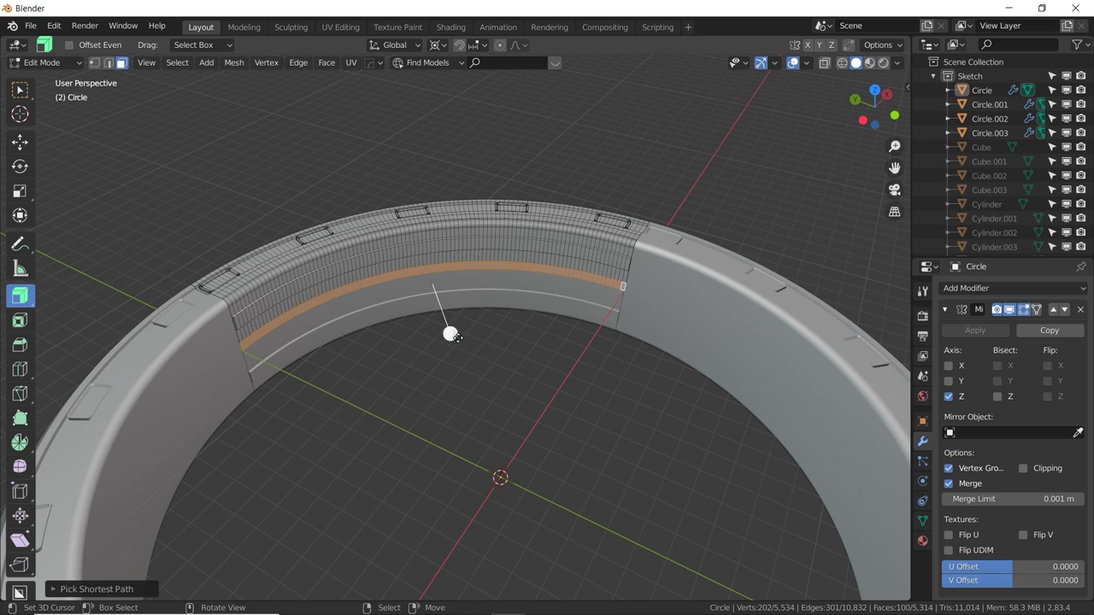
mouse_move(450, 340)
left_mouse_down()
mouse_move(469, 369)
mouse_move(455, 342)
left_mouse_up()
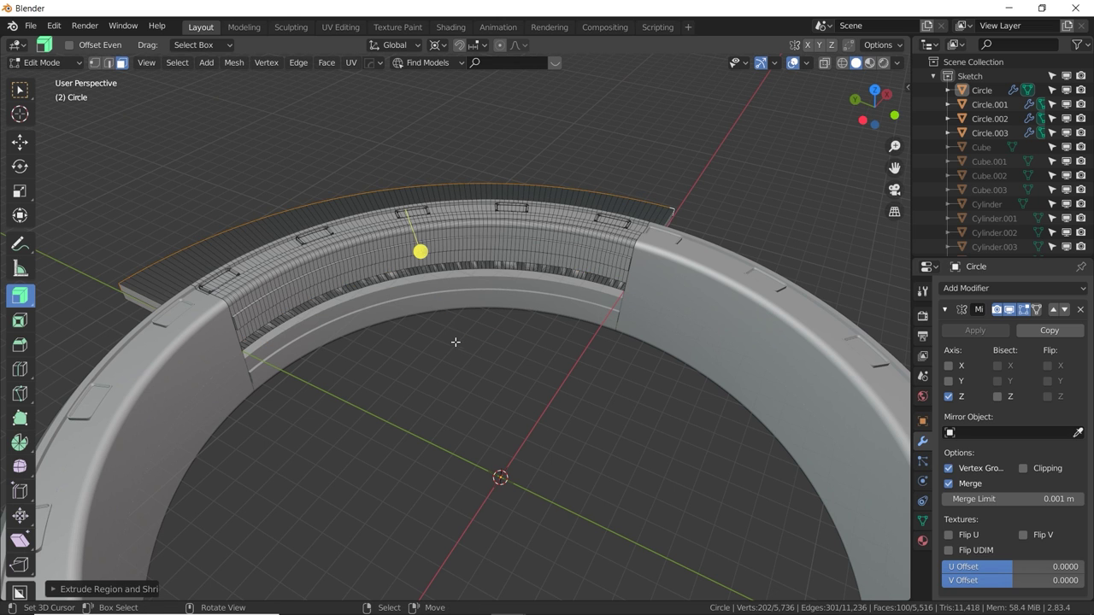
key("ctrl+z")
left_click_drag(446, 297, 449, 347)
key("Tab")
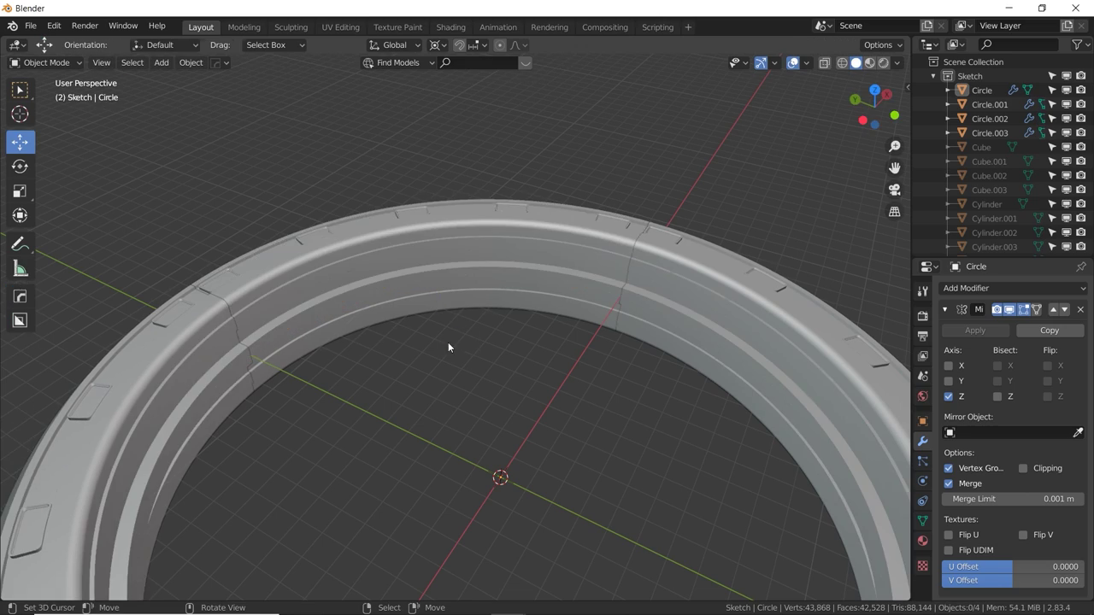
middle_click_drag(450, 347, 529, 334)
middle_click_drag(385, 323, 467, 384)
left_click(505, 282)
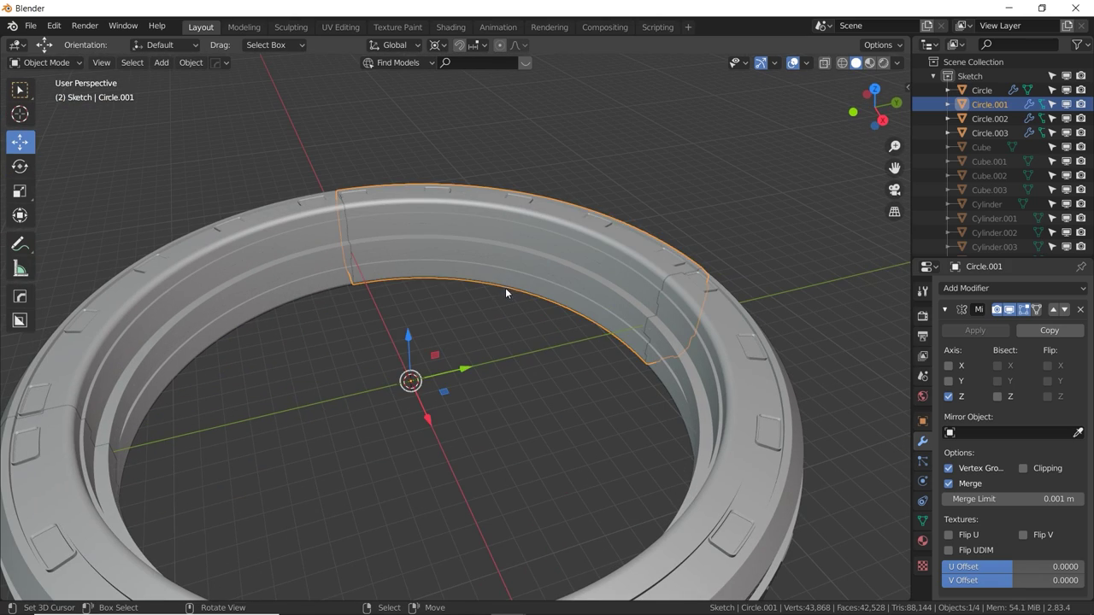
key("g")
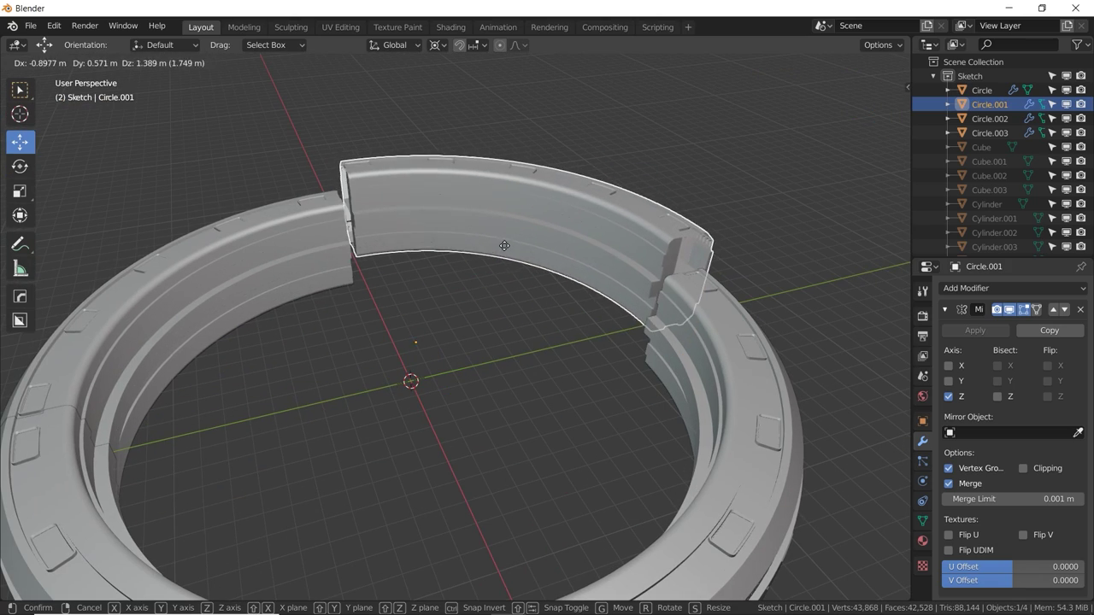
right_click(509, 246)
left_click_drag(509, 247, 424, 247, "alt")
middle_click_drag(424, 242, 419, 249)
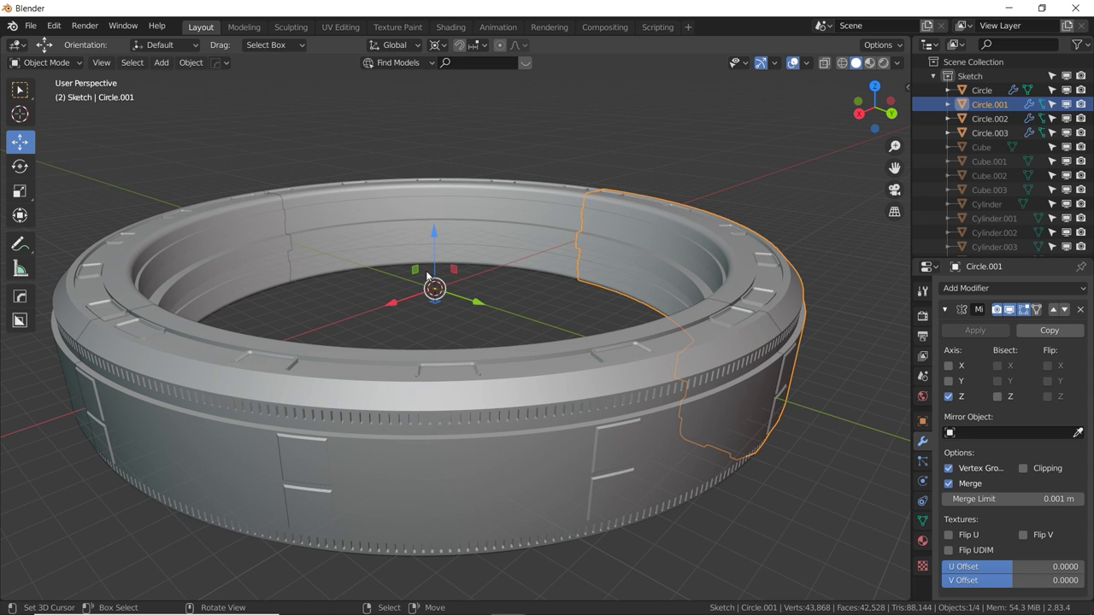
Switch to the other Blender window with the USS quarantine.blend spaceship.
key("alt+Tab")
key("alt+Tab")
key("alt+Tab")
key("alt+Tab")
key("alt+Tab")
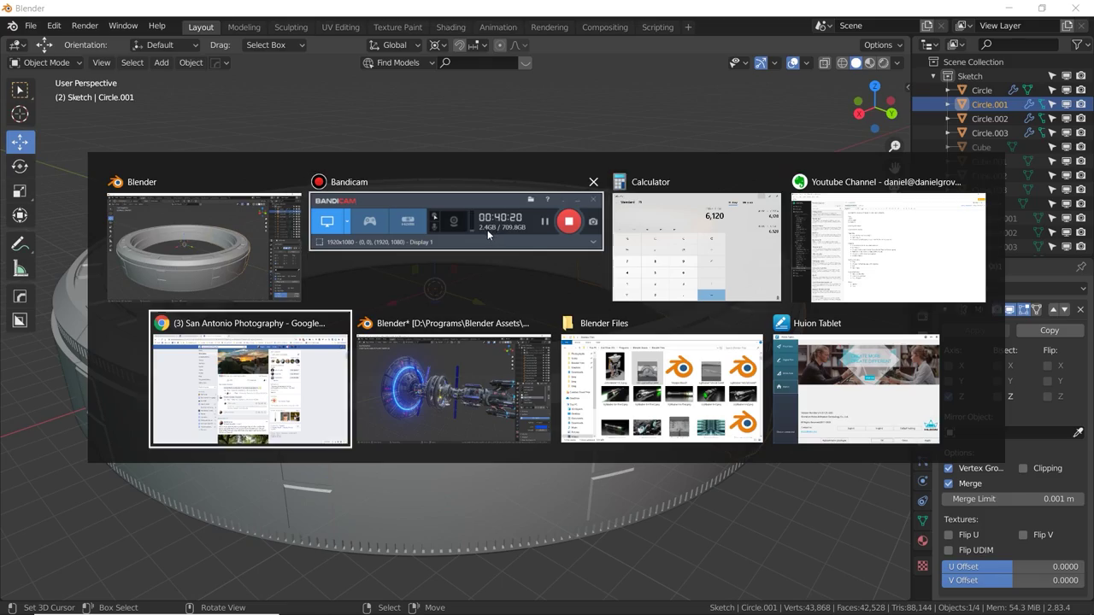
left_click(496, 323)
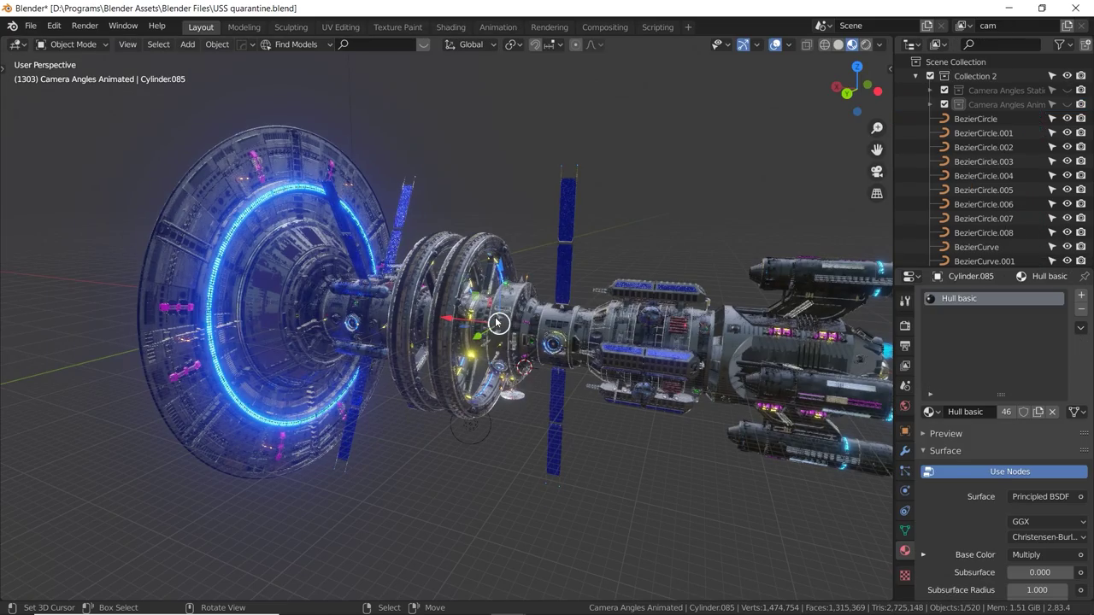
Zoom in on the ship's middle hull section and examine its panels, railings and other surface details.
left_click(512, 309)
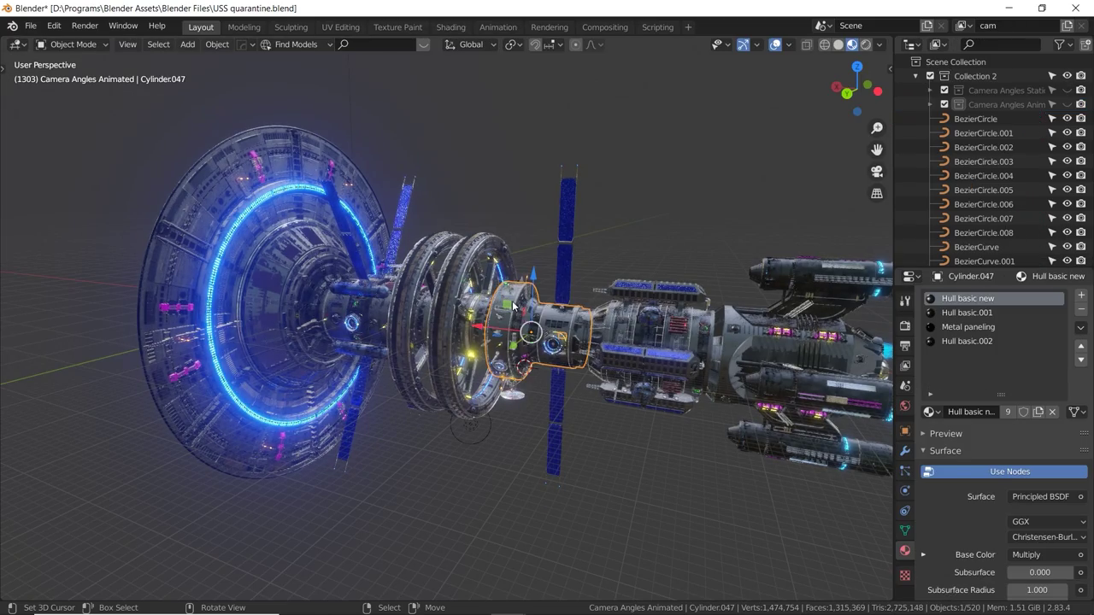
key("KP_Decimal")
scroll(513, 306, "up", 3)
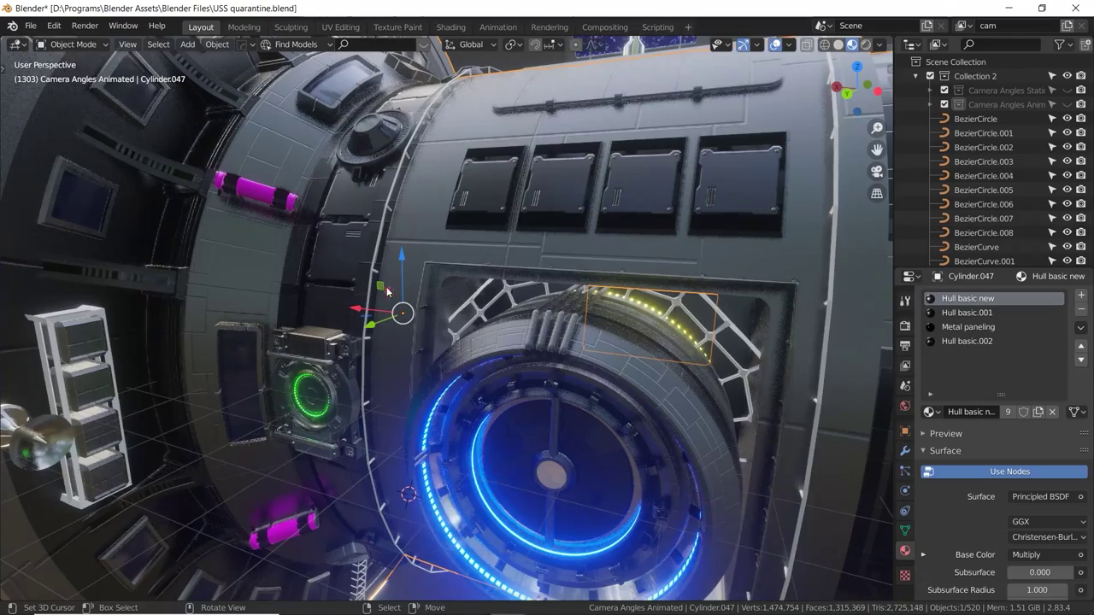
middle_click_drag(401, 295, 461, 182, "shift")
middle_click_drag(422, 268, 475, 209)
middle_click_drag(516, 178, 476, 199)
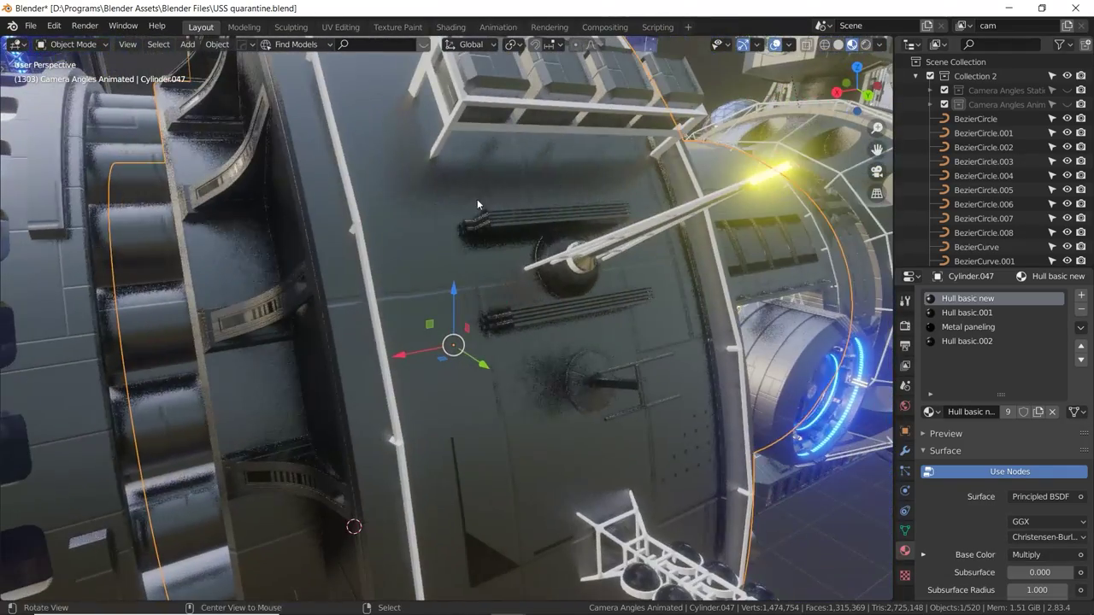
mouse_move(411, 282)
middle_mouse_down()
mouse_move(427, 310)
mouse_move(478, 312)
mouse_move(446, 290)
mouse_move(444, 305)
mouse_move(535, 331)
mouse_move(284, 336)
mouse_move(431, 327)
mouse_move(169, 387)
mouse_move(497, 347)
mouse_move(294, 313)
mouse_move(324, 321)
mouse_move(325, 368)
mouse_move(420, 266)
mouse_move(450, 281)
mouse_move(450, 246)
middle_mouse_up()
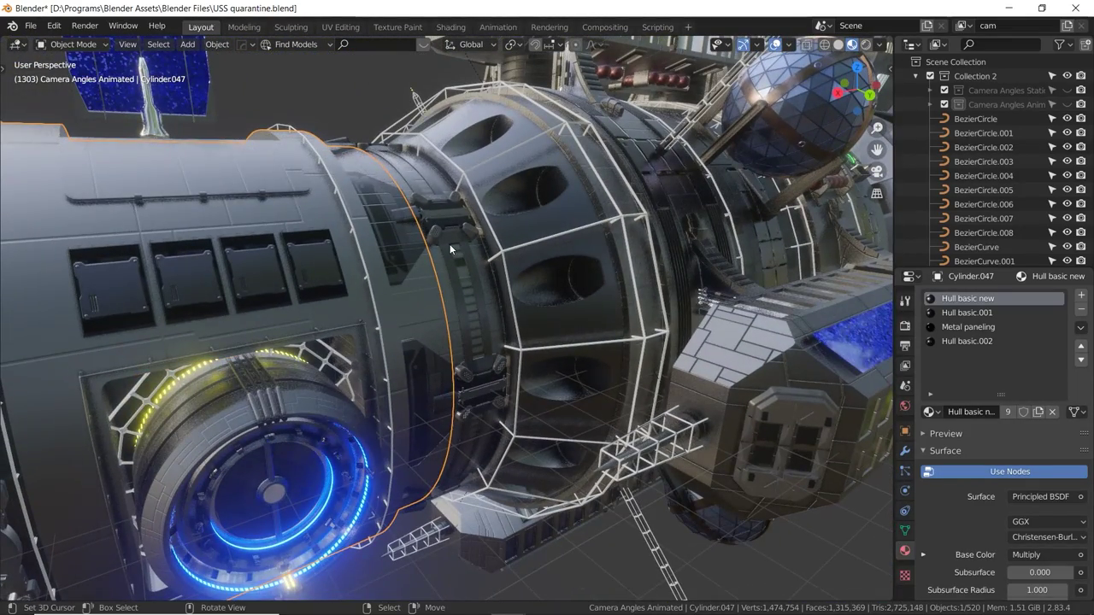
Return to the ring's Blender window and add a mesh circle with 200 vertices at the ring's centre.
key("alt+Tab")
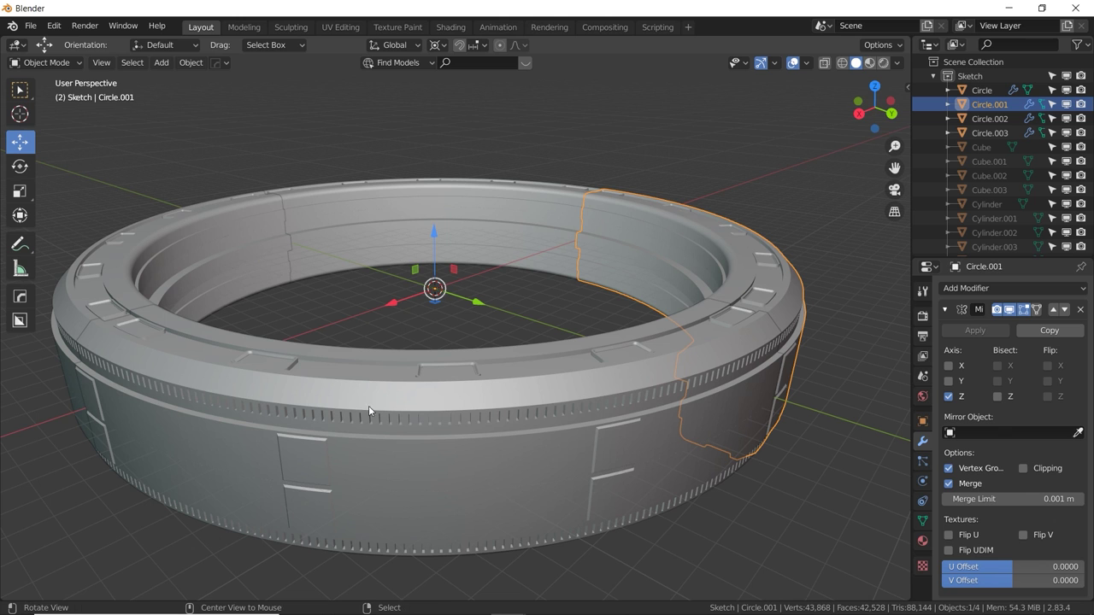
left_click(292, 394)
middle_click_drag(295, 394, 339, 392)
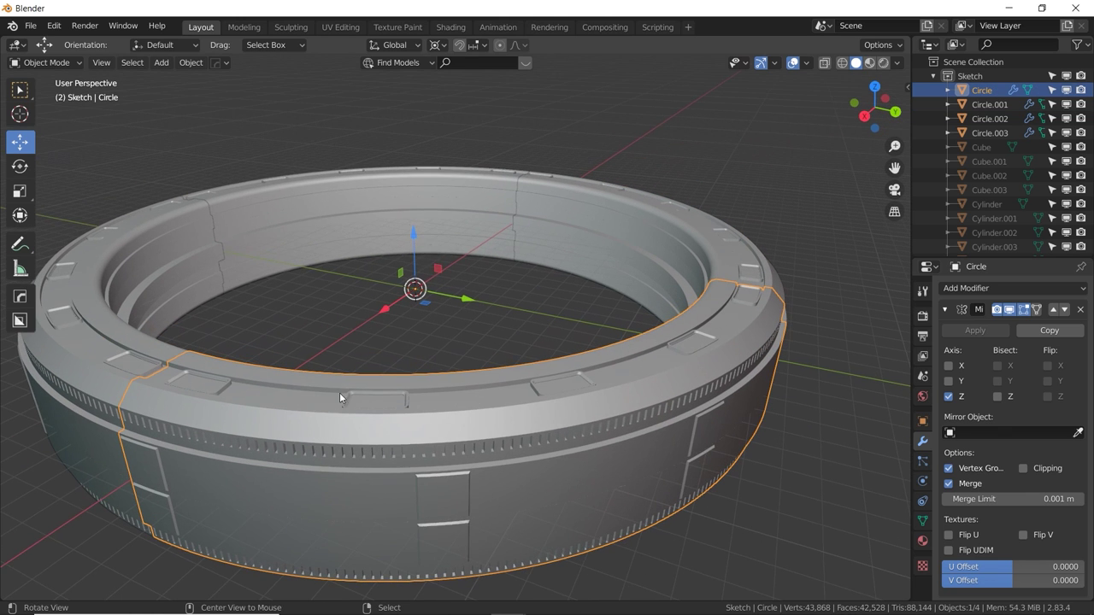
key("shift+a")
mouse_move(415, 222)
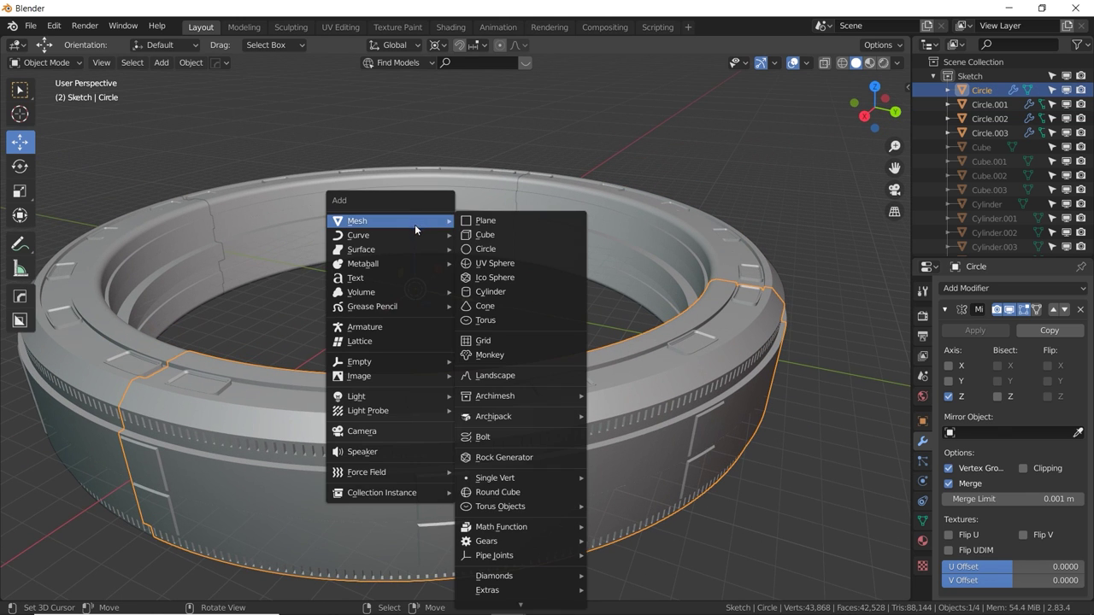
left_click(485, 249)
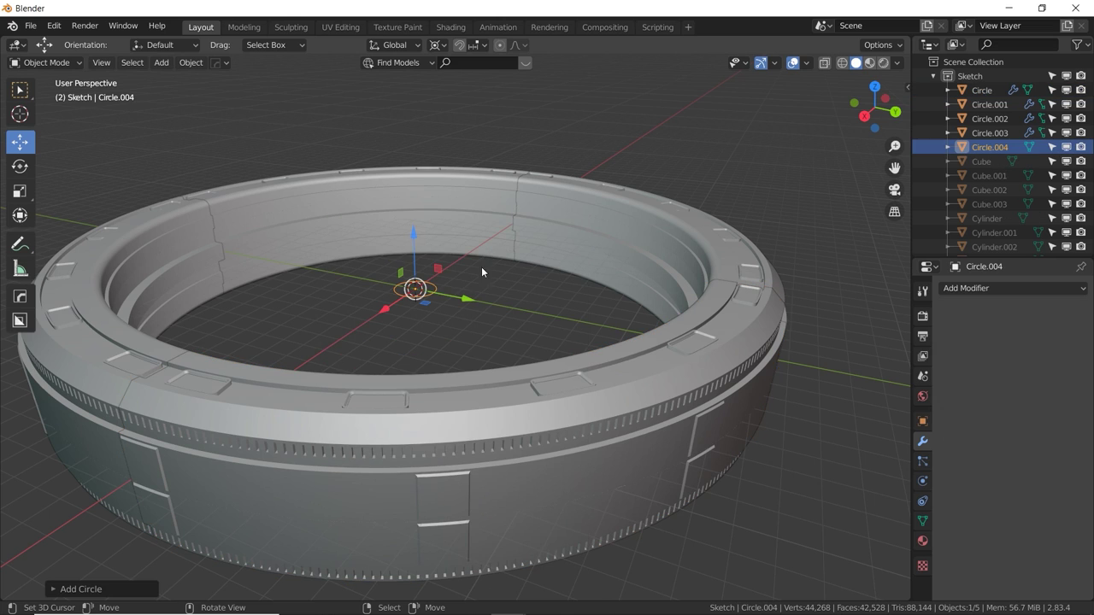
left_click(81, 589)
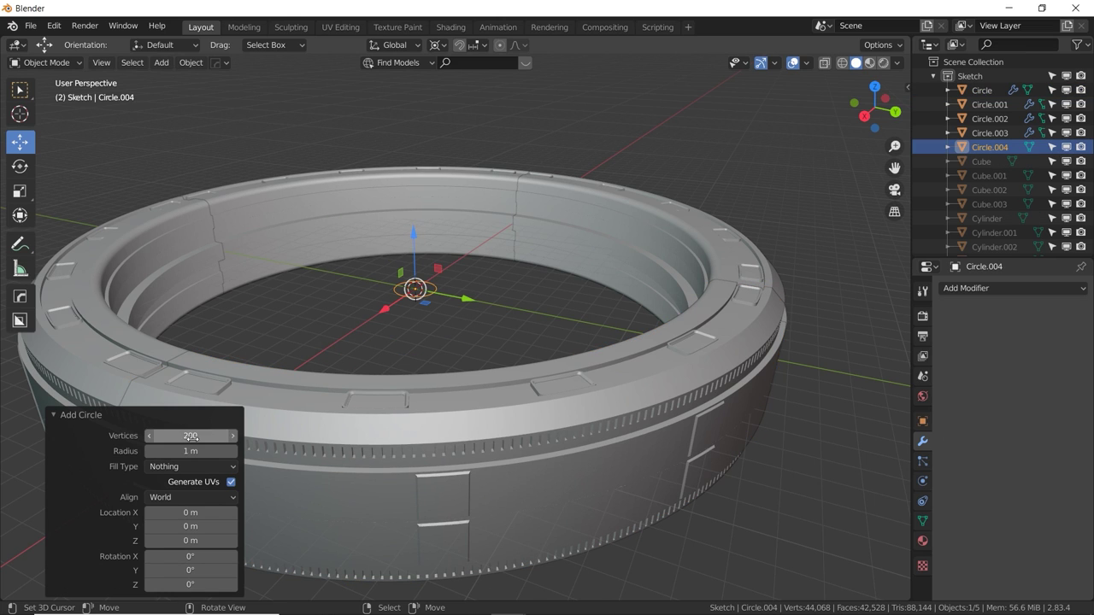
Scale the circle up about 15.742 times, and fine-tune it by 0.999 to match the ring's outer wall.
key("s")
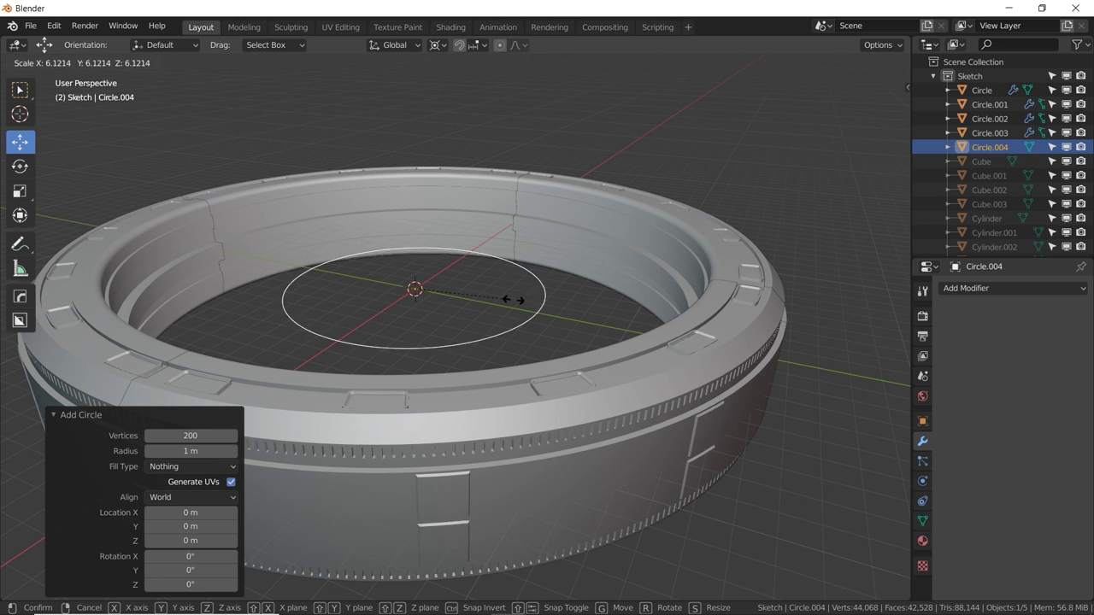
left_click(685, 297)
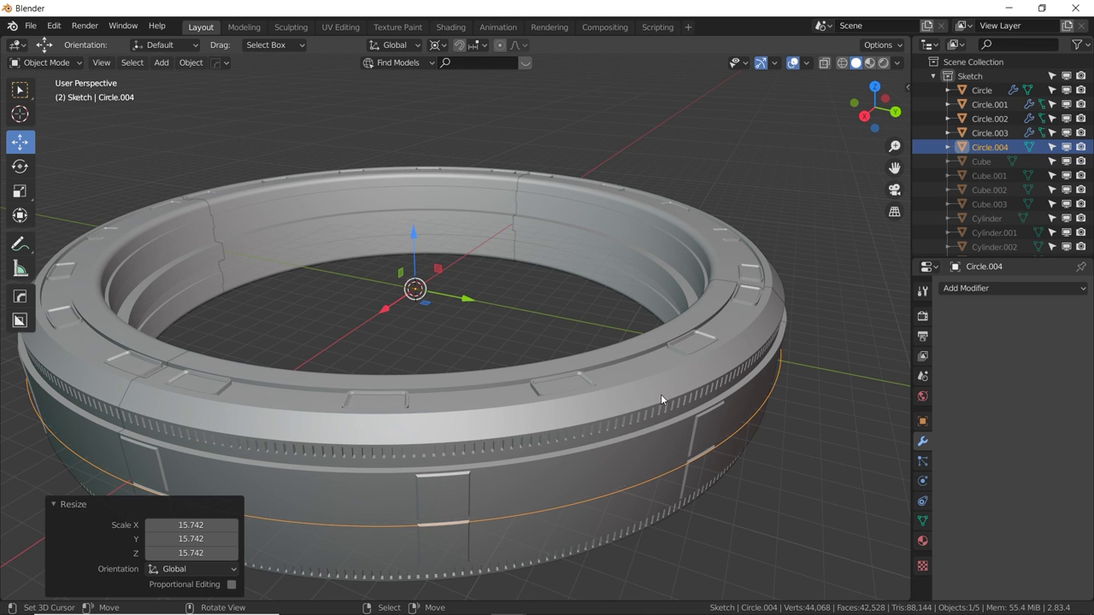
mouse_move(682, 390)
middle_mouse_down()
mouse_move(712, 375)
mouse_move(689, 371)
middle_mouse_up()
key("s")
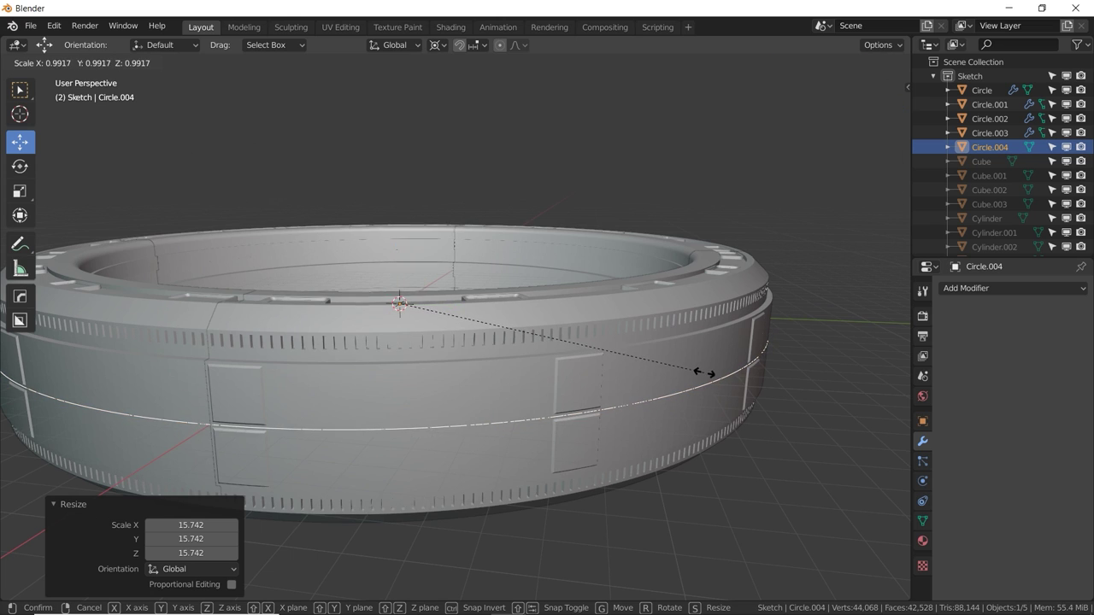
left_click(706, 375)
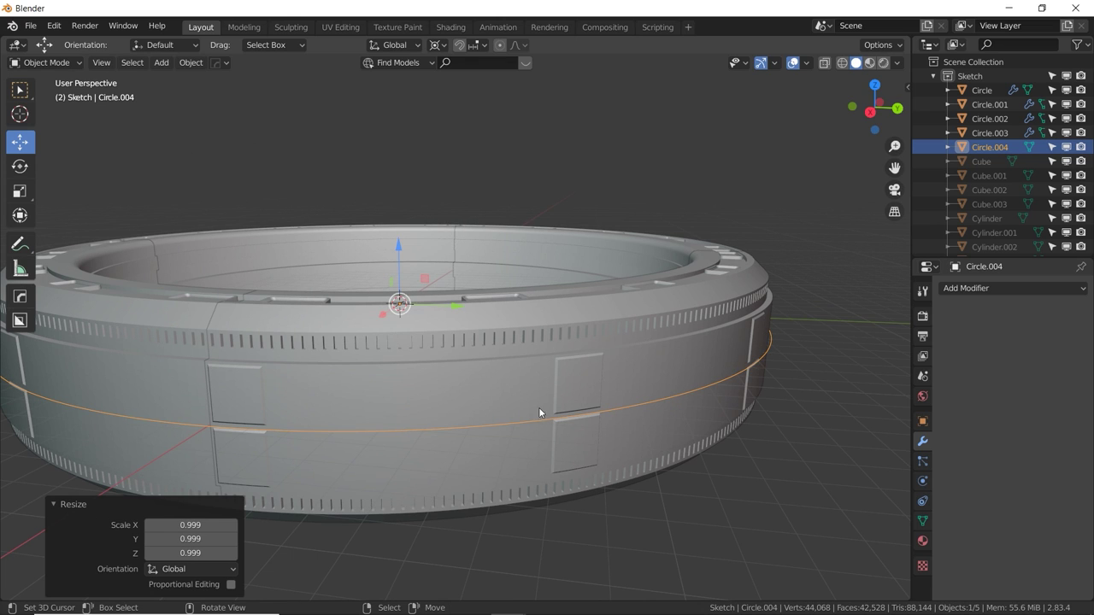
Add a Mirror modifier to the circle and fill its outline with a single face.
left_click(952, 291)
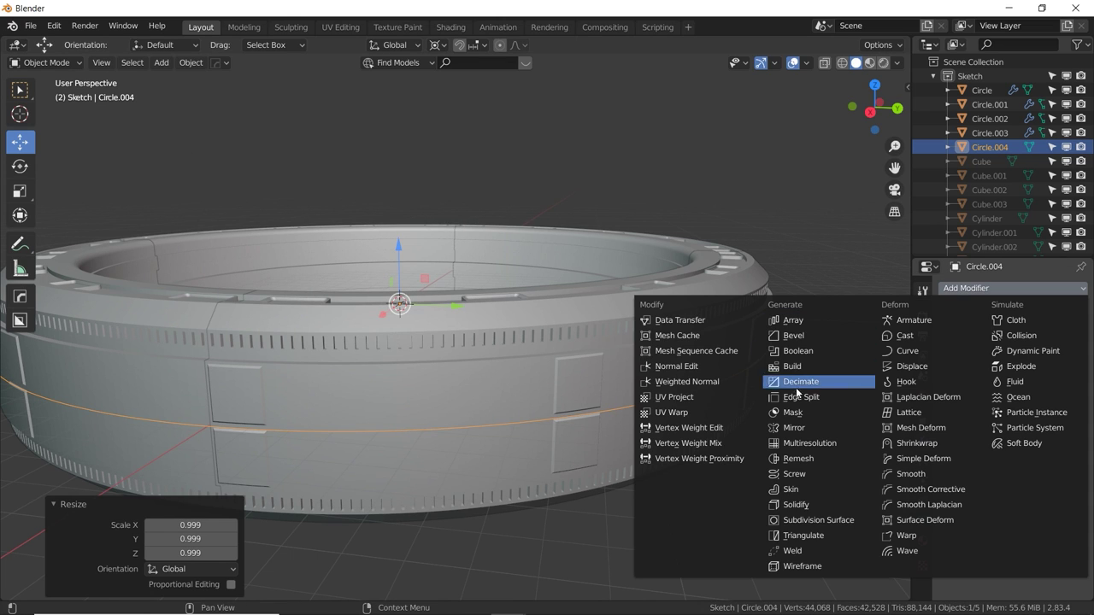
left_click(793, 427)
key("Tab")
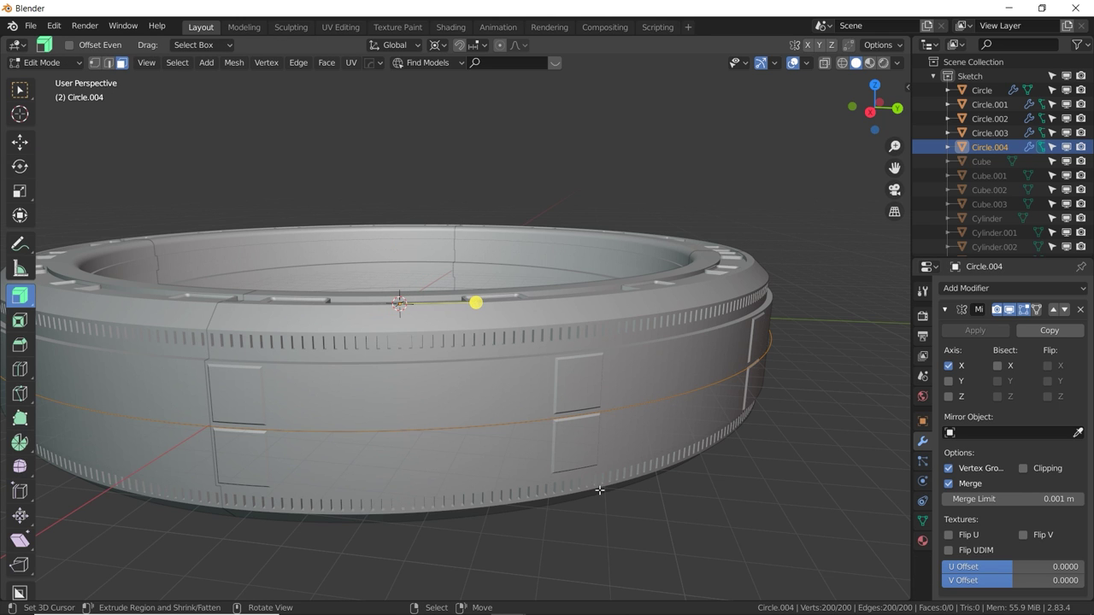
key("a")
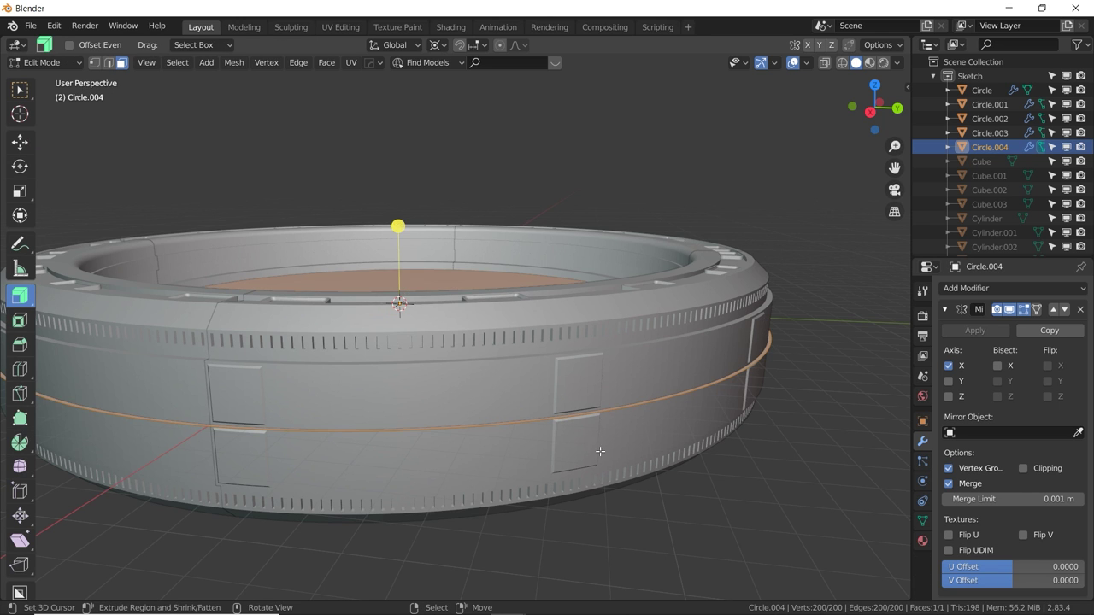
middle_click_drag(600, 452, 681, 328)
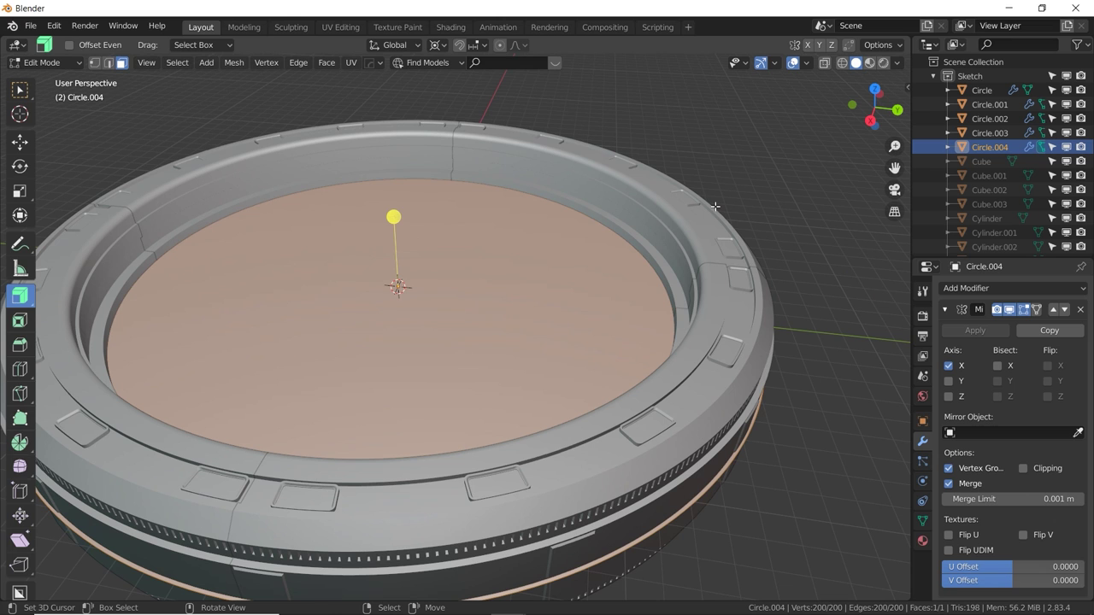
key("Tab")
key("g")
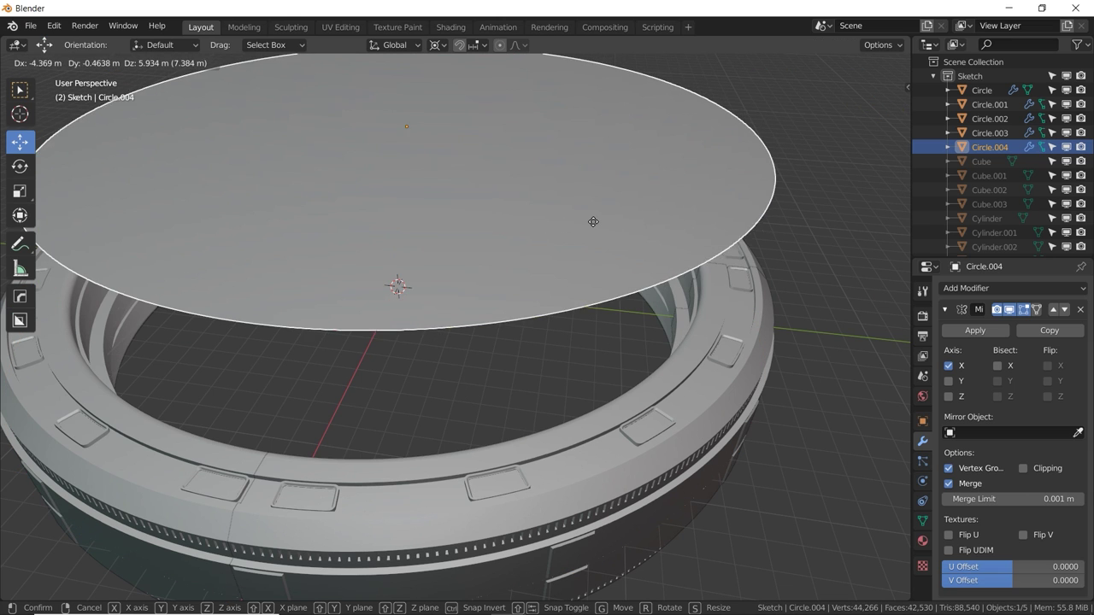
key("Escape")
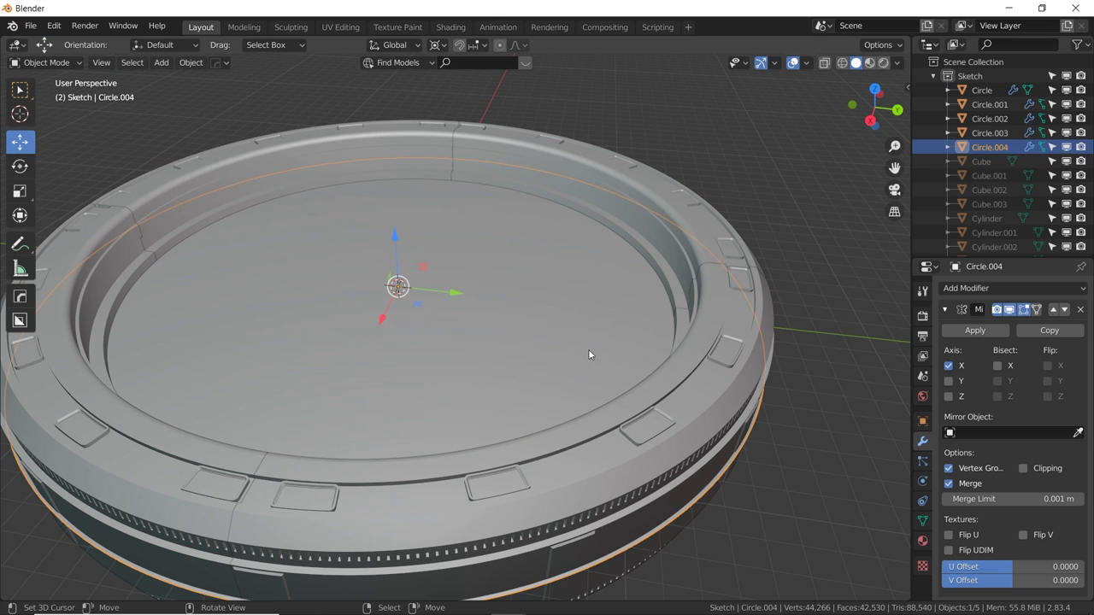
Raise the circle's face 2.4243 m along Z to the ring's upper bevel, and scale it by 0.981.
key("Tab")
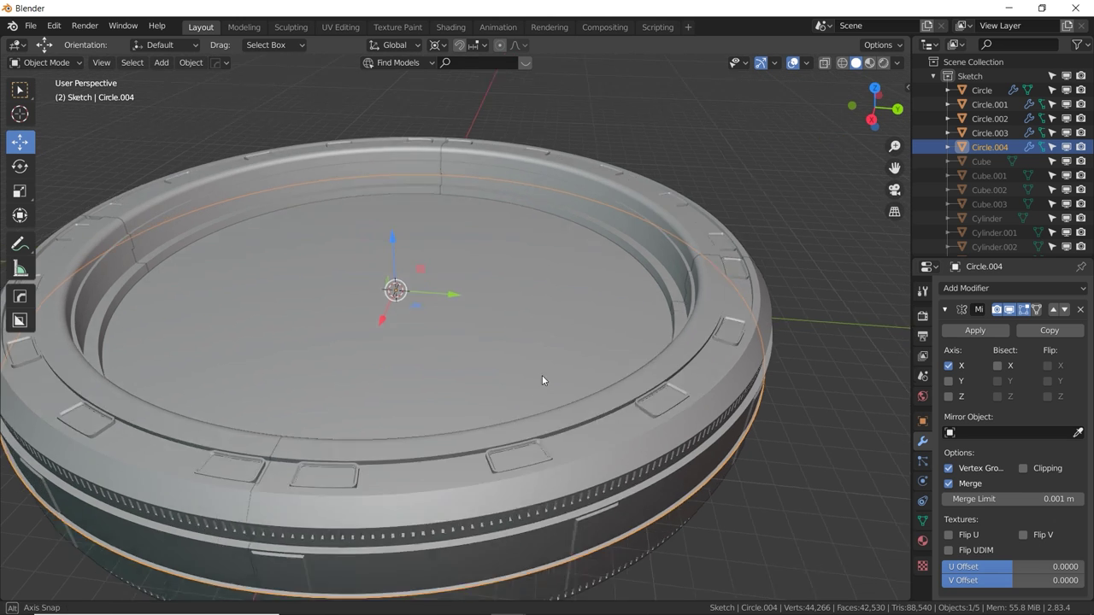
middle_click_drag(541, 377, 576, 397)
key("e")
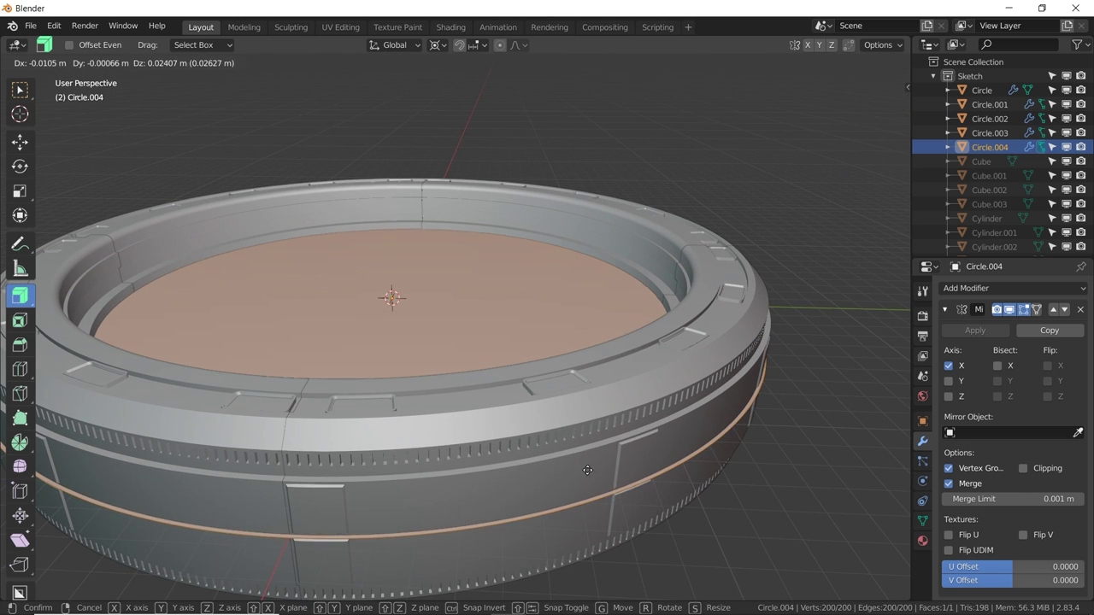
left_click(599, 420)
middle_click_drag(662, 410, 692, 393)
key("s")
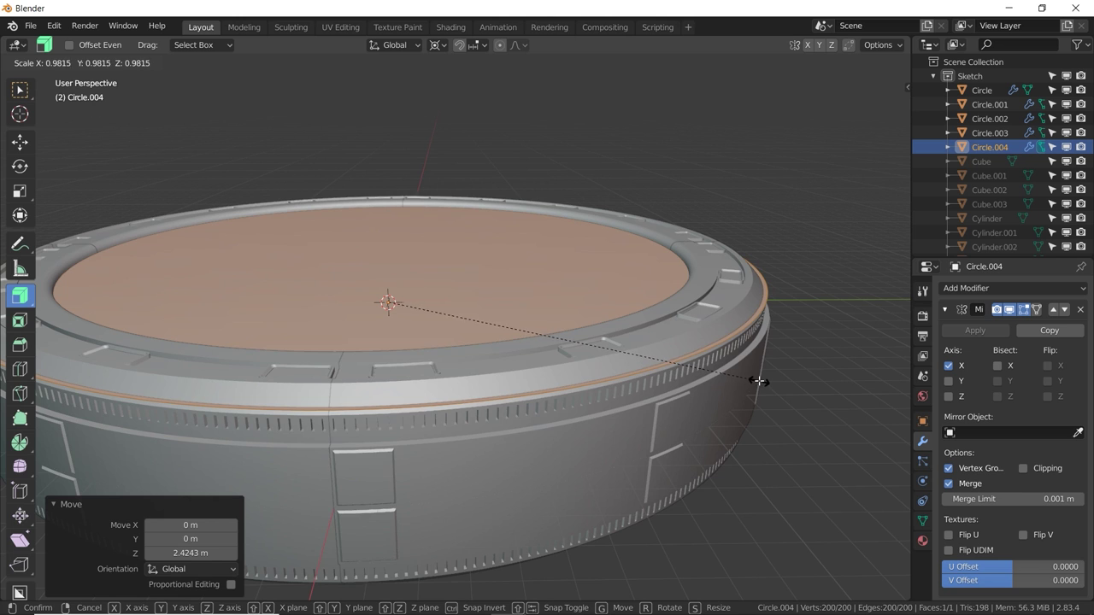
left_click(759, 381)
middle_click_drag(759, 381, 658, 302)
scroll(678, 376, "up", 2)
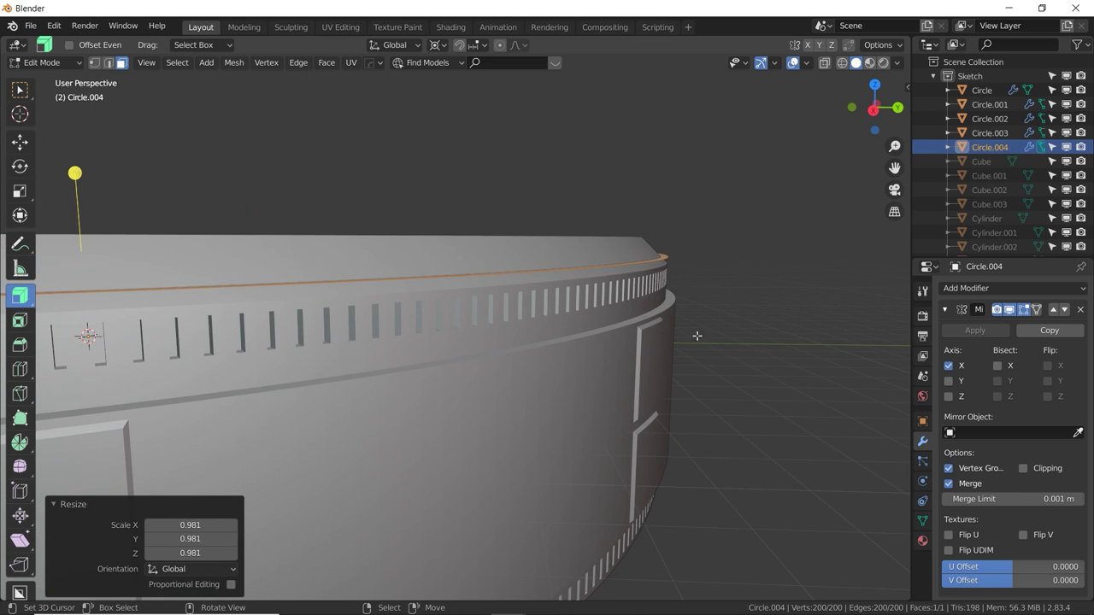
Fine-tune the face's height along Z, and scale it by 0.997 to fit the ring's sloped upper edge.
key("g")
key("z")
left_click(723, 346)
key("s")
left_click(725, 348)
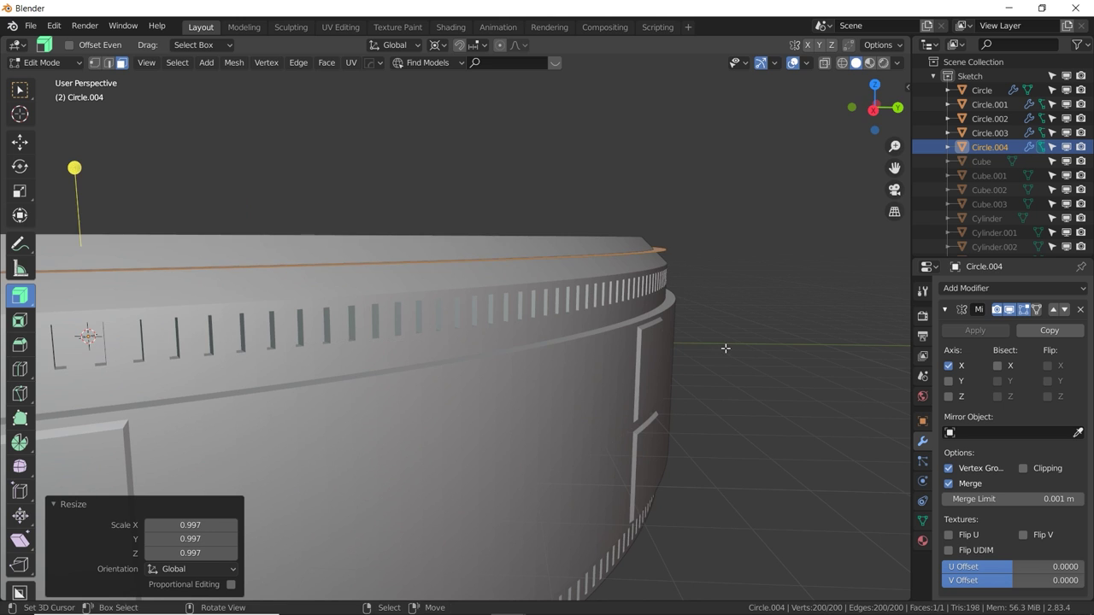
Switch the circle's Mirror modifier from the X axis to the Z axis only.
middle_click_drag(725, 348, 674, 329)
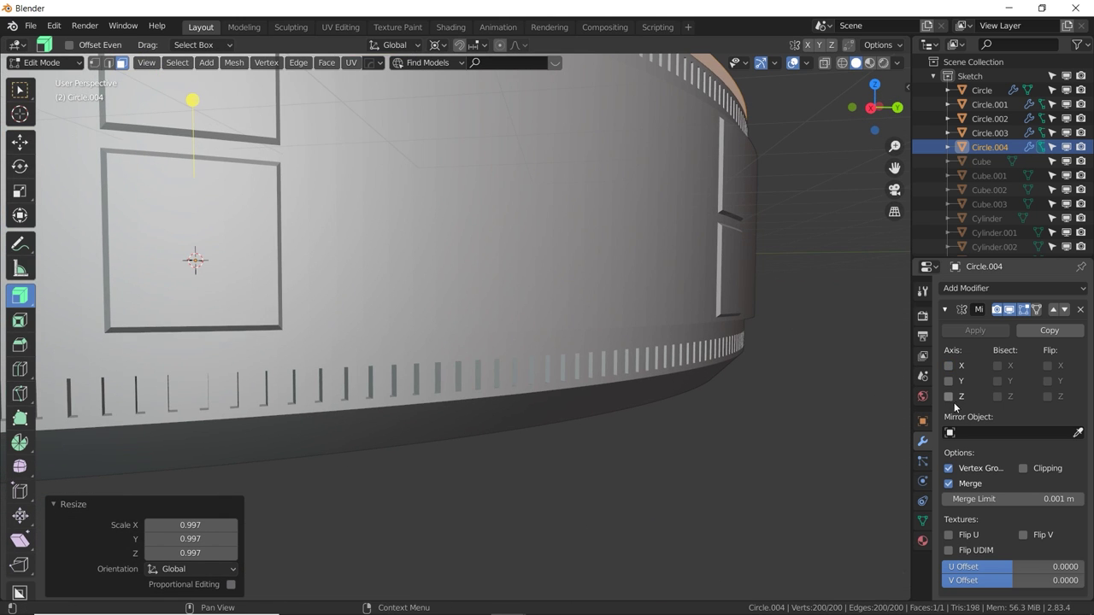
left_click(948, 396)
middle_click_drag(752, 390, 687, 259)
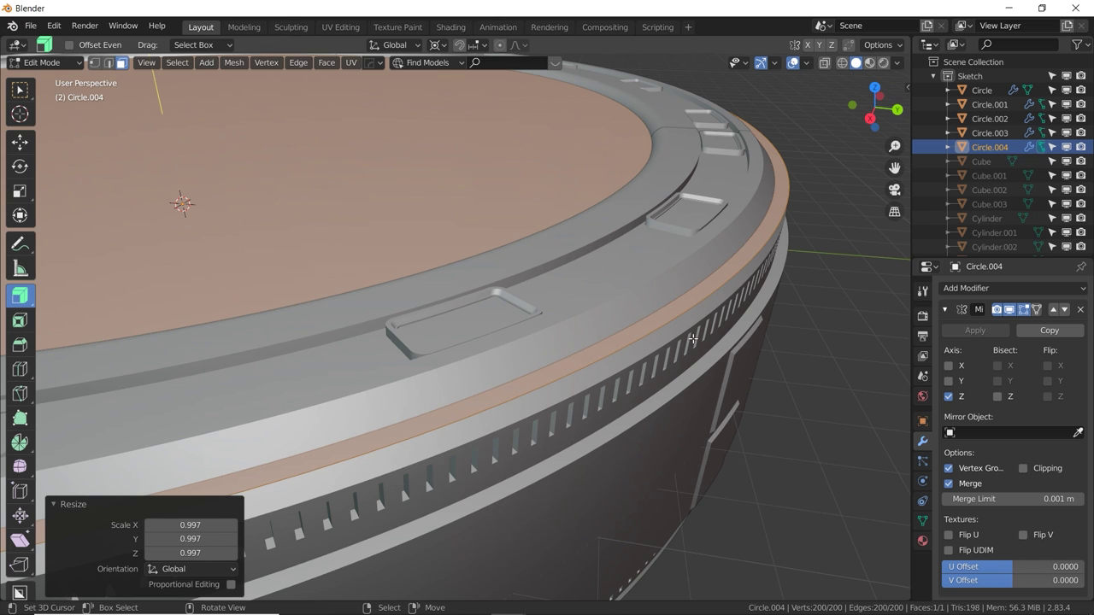
Add a Wireframe modifier to the circle and isolate the circle in local view.
left_click(962, 289)
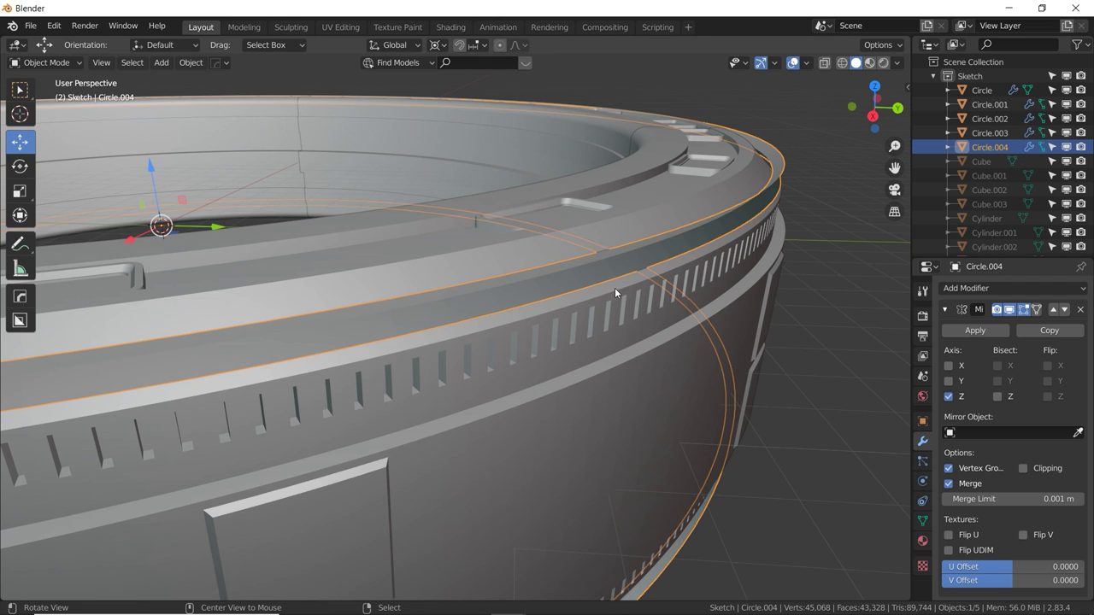
left_click_drag(614, 288, 646, 291, "alt")
key("alt+a")
left_click(654, 300)
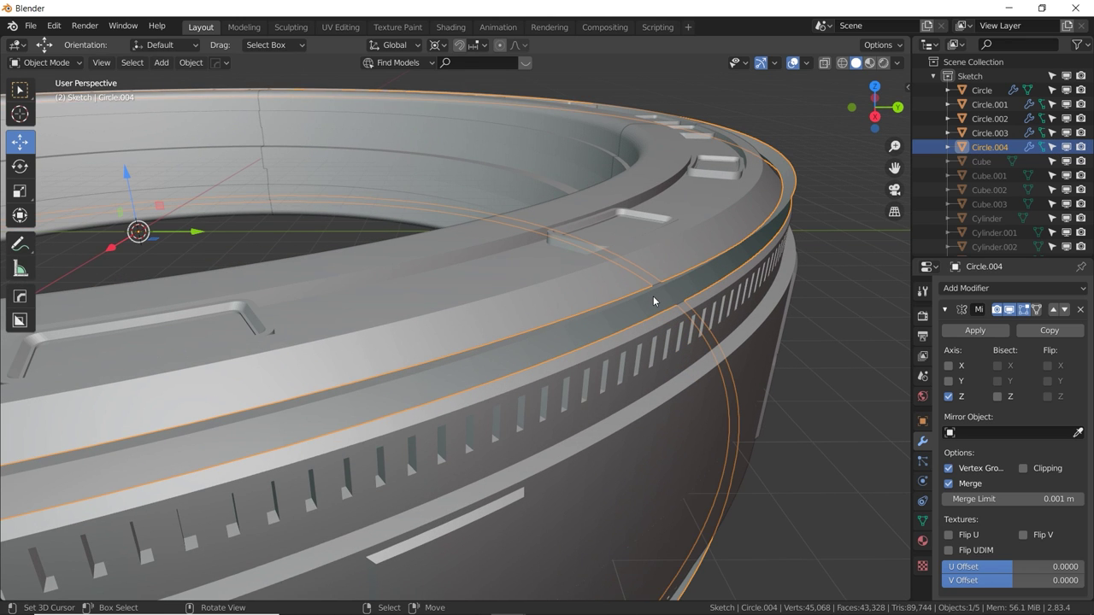
key("KP_Divide")
scroll(372, 276, "up", 2)
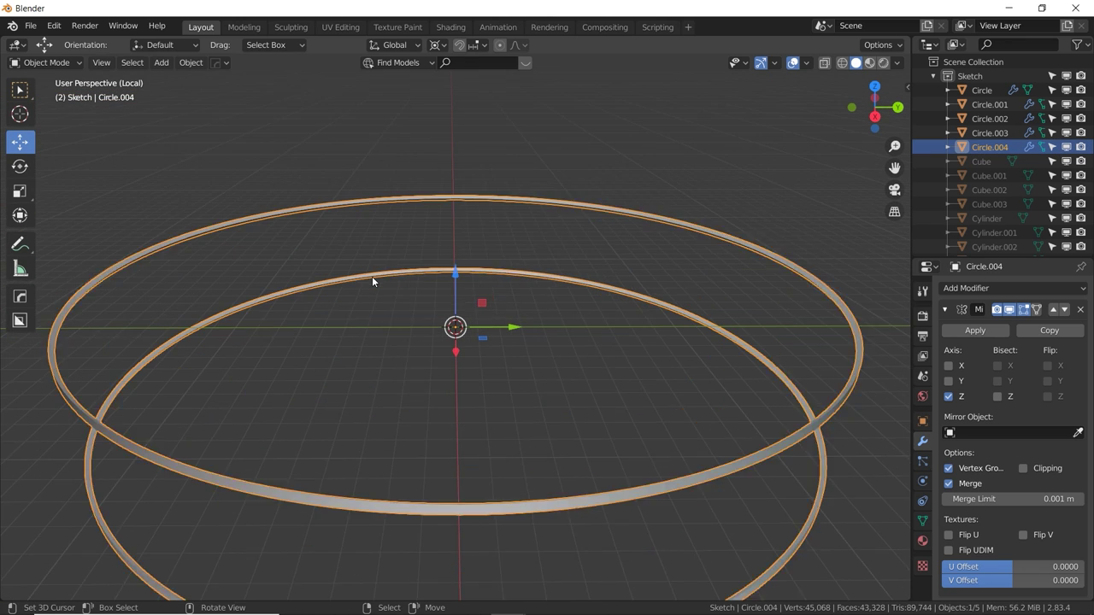
left_click_drag(373, 281, 435, 295, "alt")
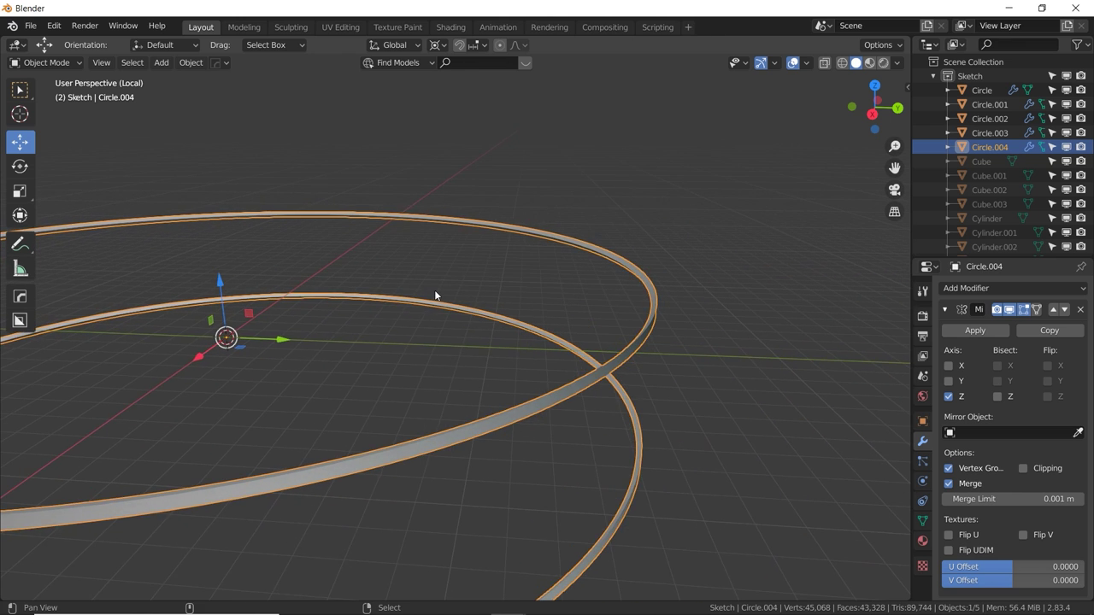
scroll(435, 294, "up", 2)
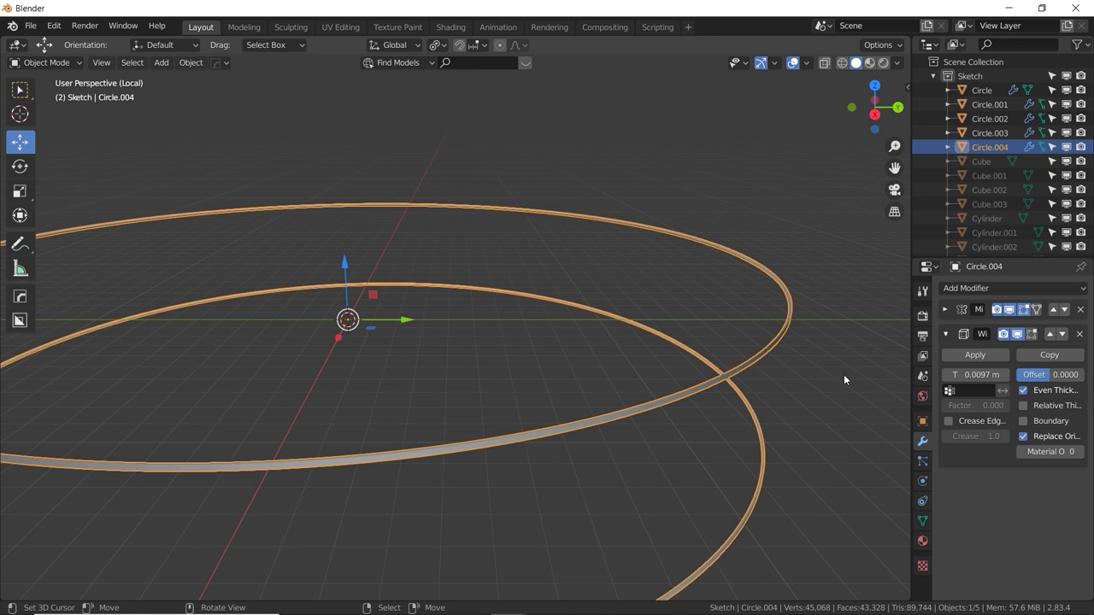
Enable Boundary on the Wireframe modifier, set its thickness to 0.0071 m, and bring the full ring back into view.
left_click_drag(965, 374, 1022, 393)
left_click(1044, 419)
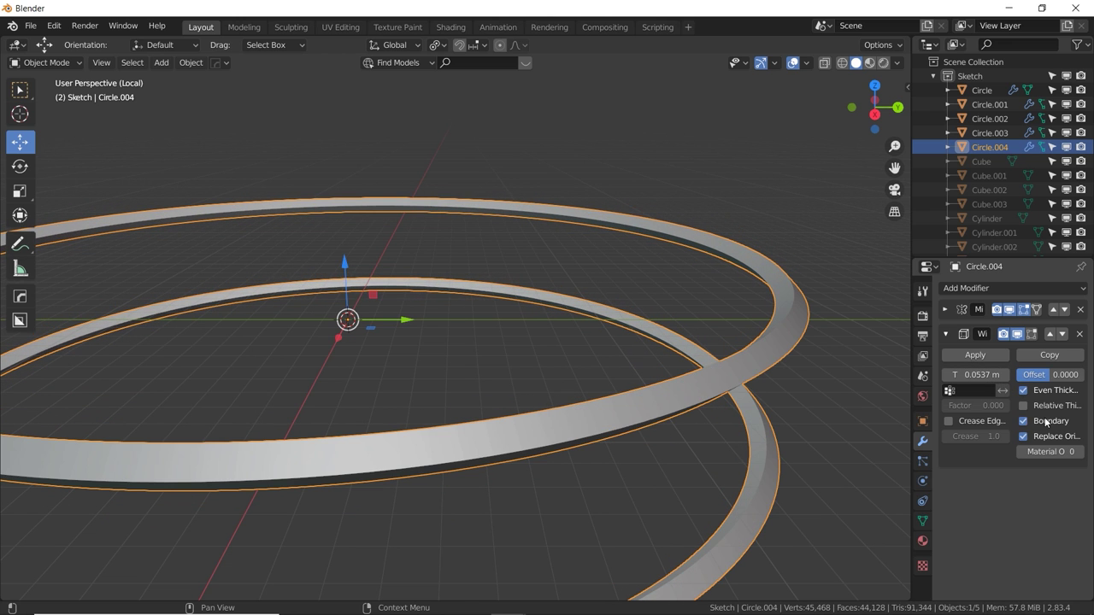
middle_click_drag(852, 396, 840, 355)
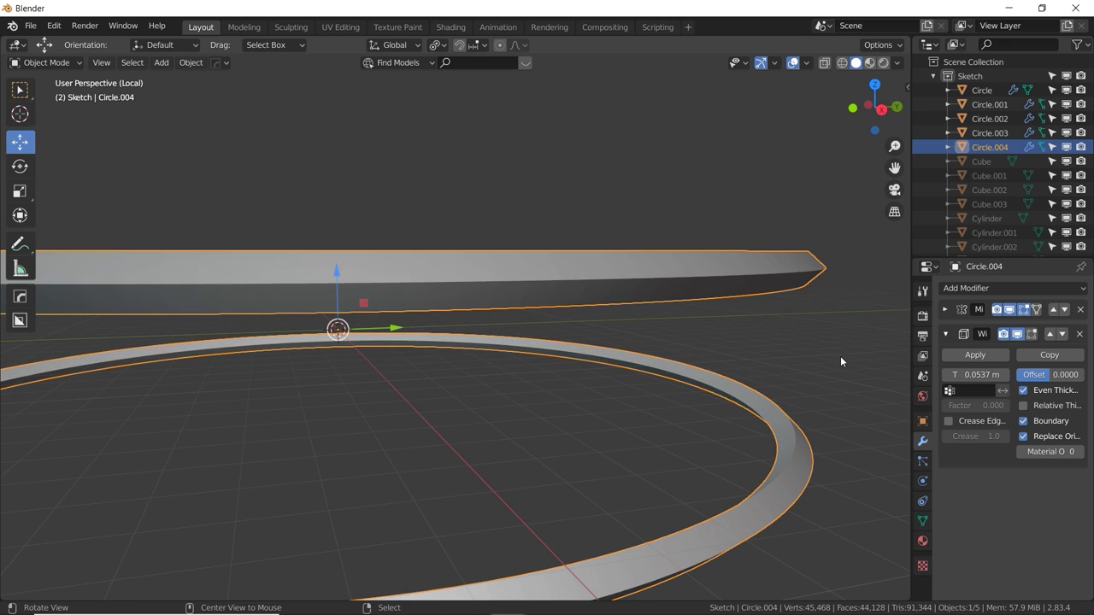
left_click_drag(978, 374, 724, 385)
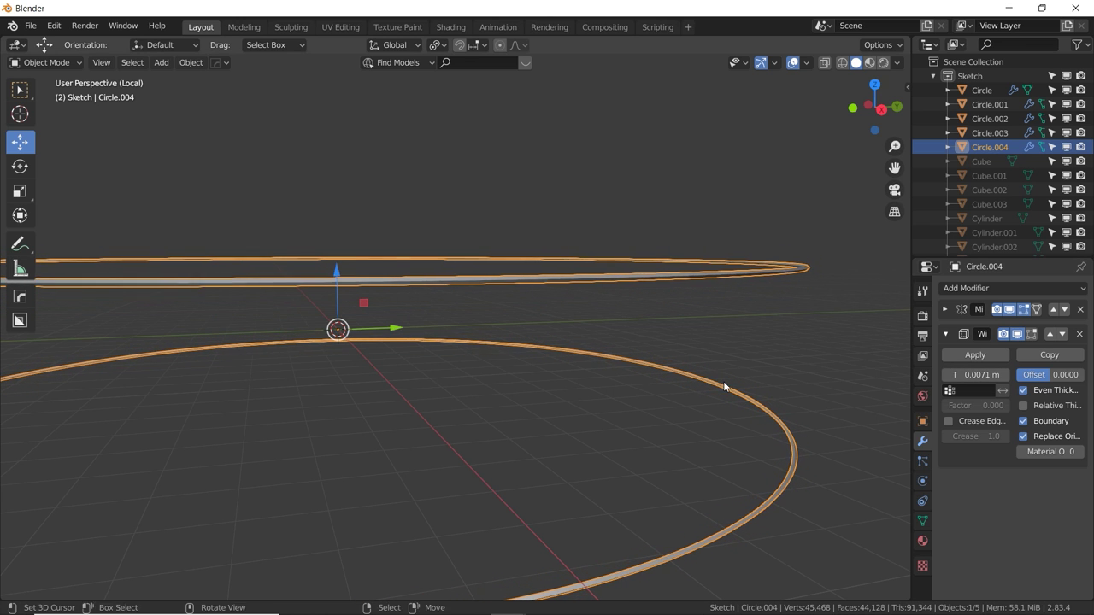
middle_click_drag(725, 386, 754, 389)
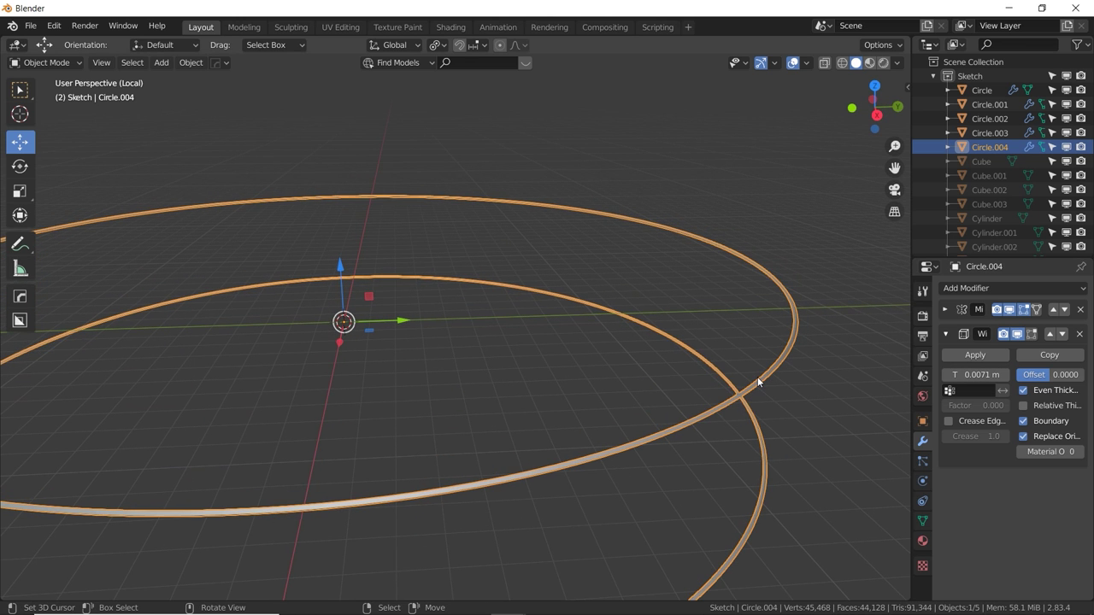
key("KP_Divide")
middle_click_drag(675, 307, 688, 303)
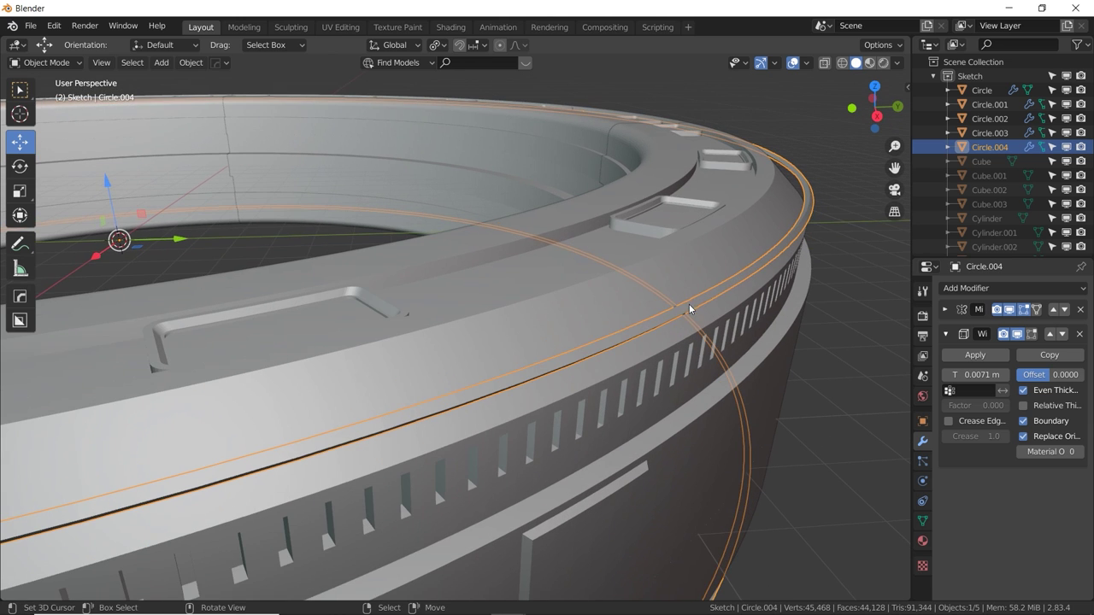
Set the viewport shading colour to Random and reselect the wireframe circle.
key("alt+a")
left_click(896, 65)
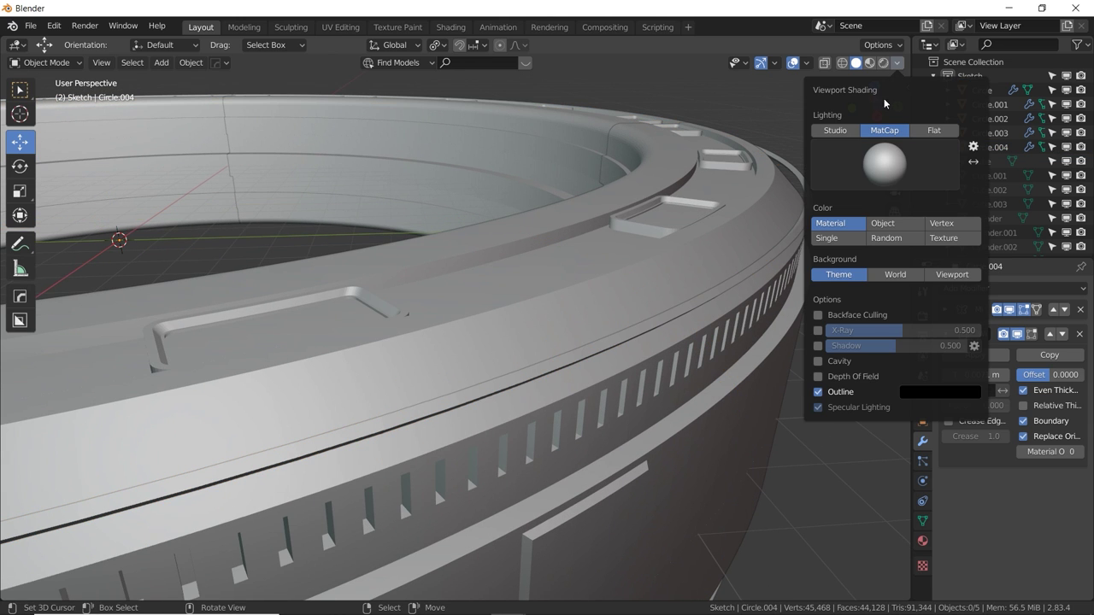
left_click(889, 241)
middle_click_drag(674, 310, 732, 291)
left_click(726, 281)
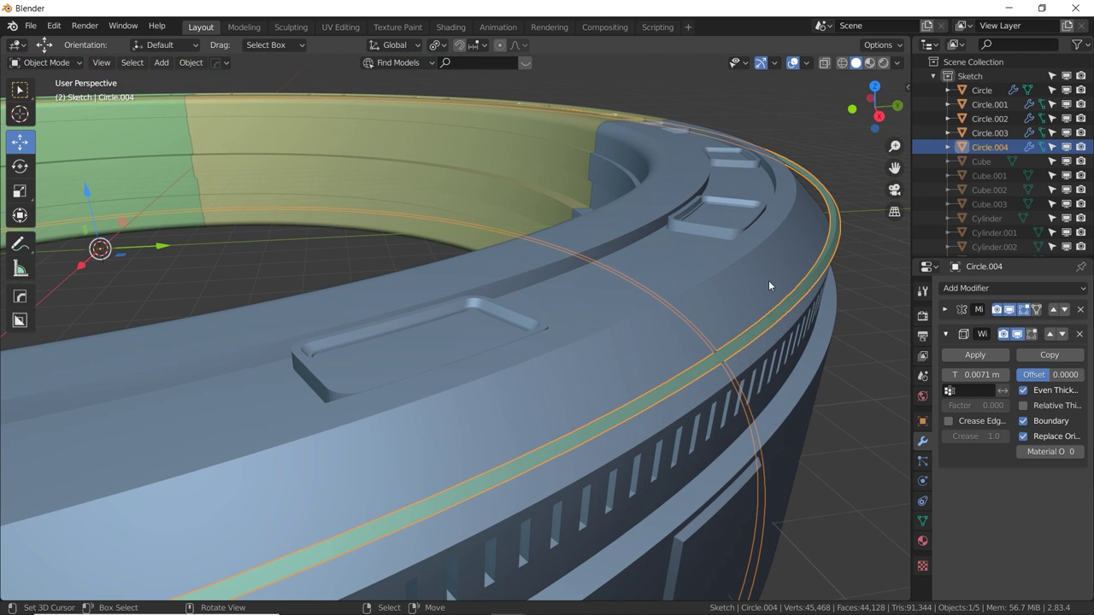
Enter Edit Mode on the circle and enable the Wireframe modifier's display in Edit Mode.
key("Tab")
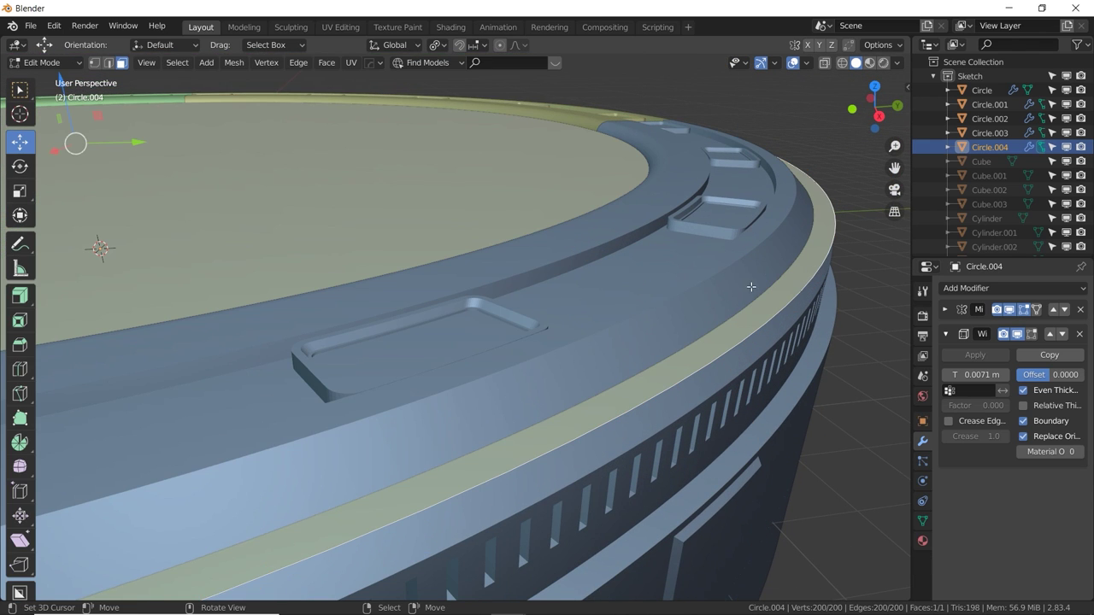
left_click(1033, 334)
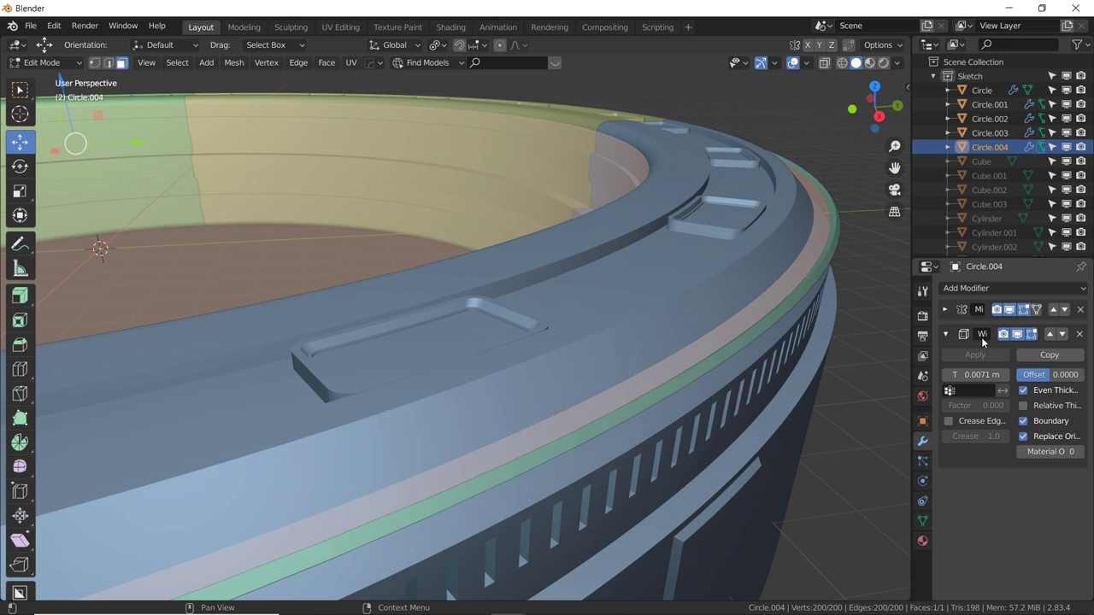
left_click_drag(778, 291, 774, 301, "alt")
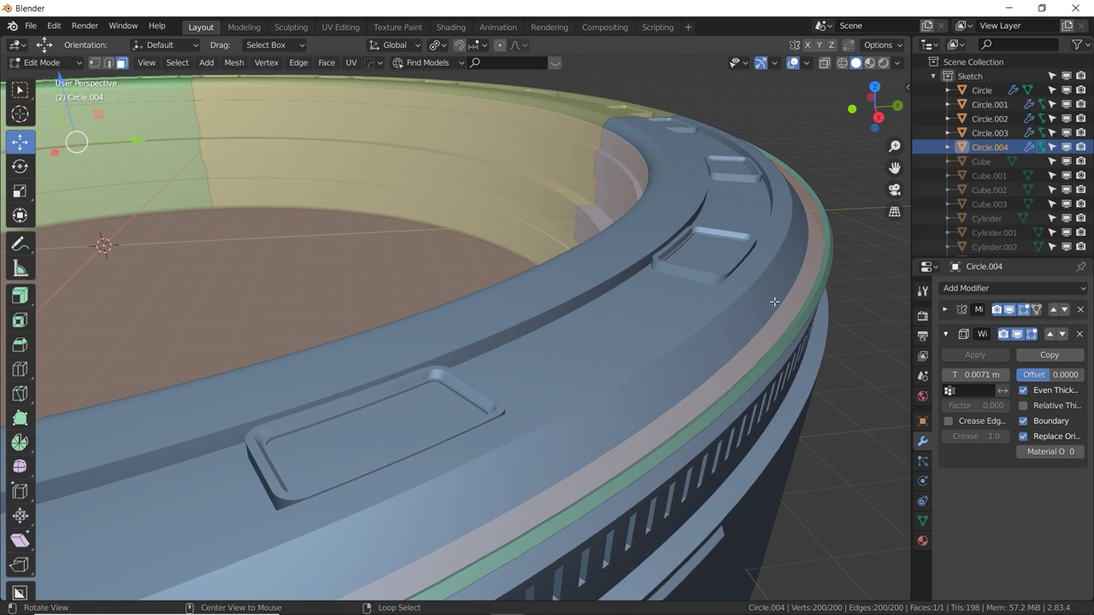
Extrude the circle's face in place and scale it inward to about 0.979 to form a band of cross struts.
key("e")
right_click(793, 370)
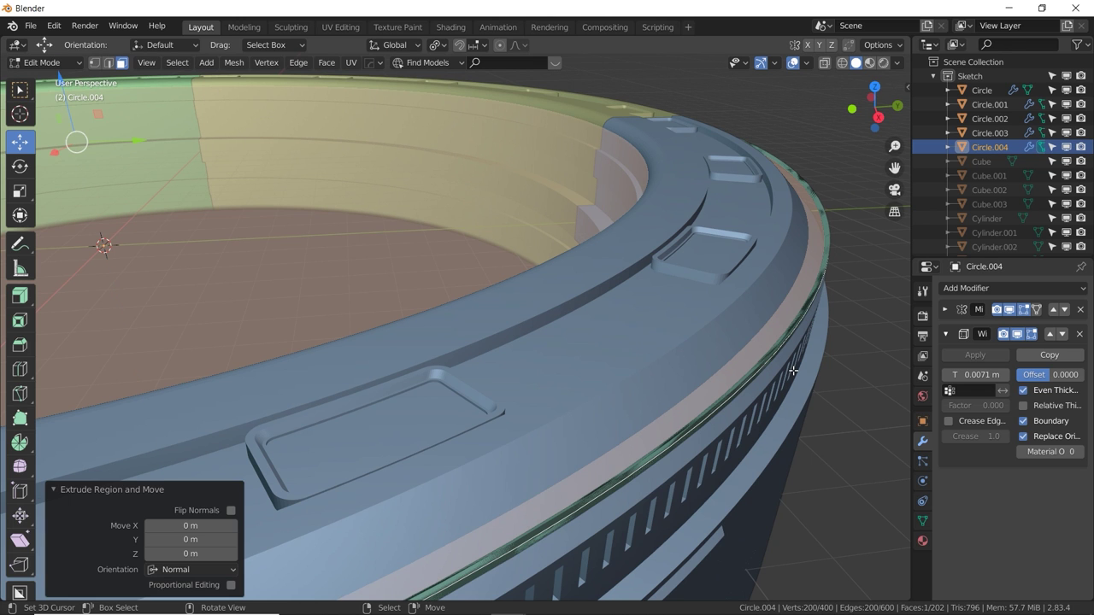
key("s")
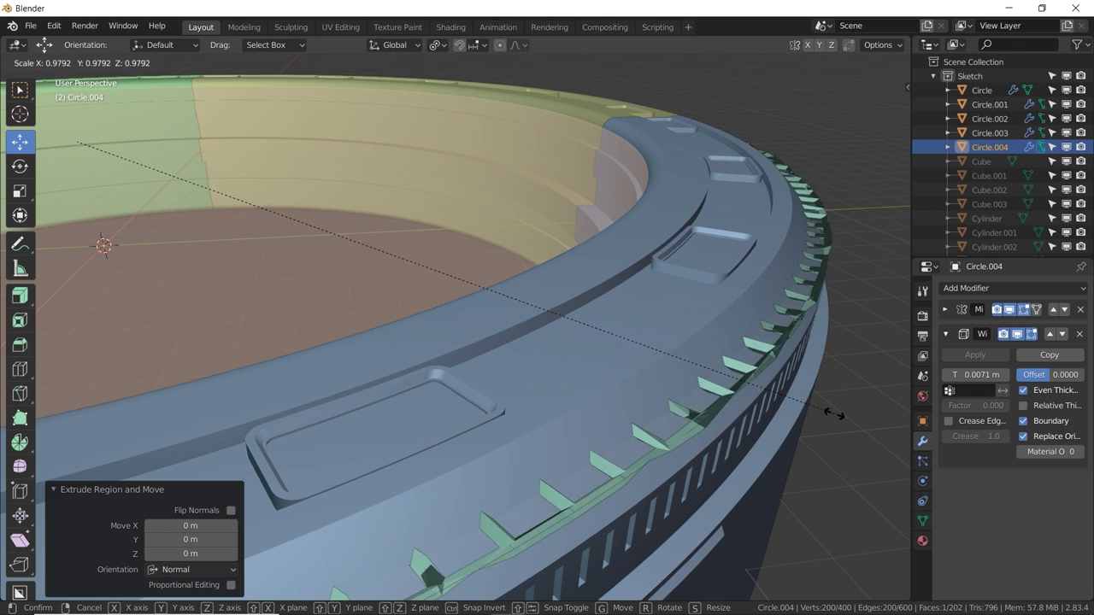
left_click(827, 413)
key("Tab")
Set the Wireframe thickness to 0.003 m and raise the inner face along Z to follow the ring's slope.
mouse_move(822, 410)
left_mouse_down("alt")
mouse_move(793, 407)
mouse_move(781, 424)
mouse_move(832, 394)
left_mouse_up("alt")
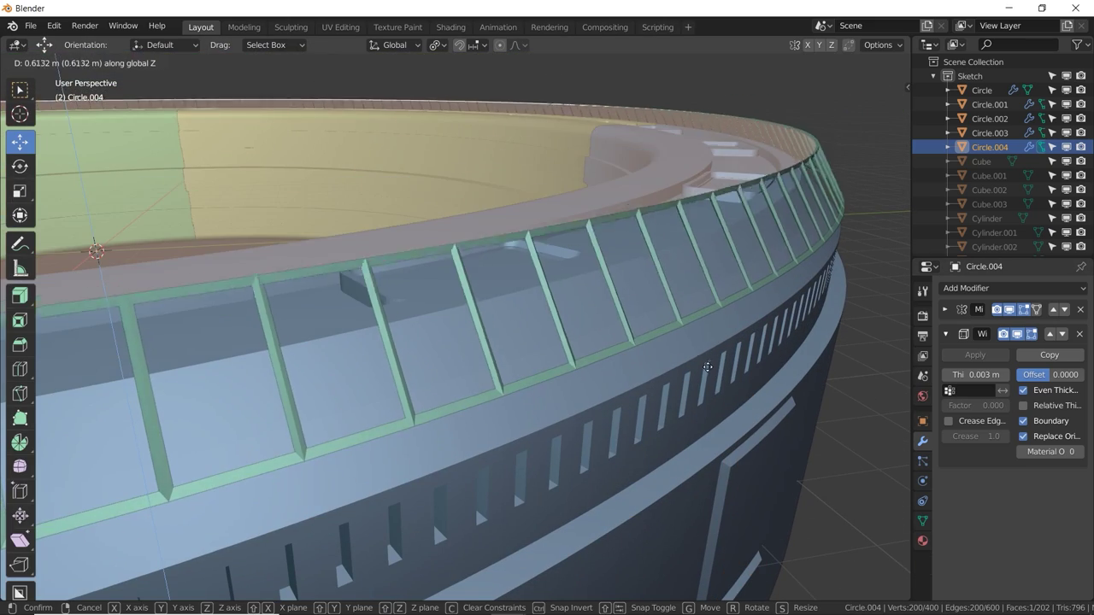
left_click(608, 331)
key("Tab")
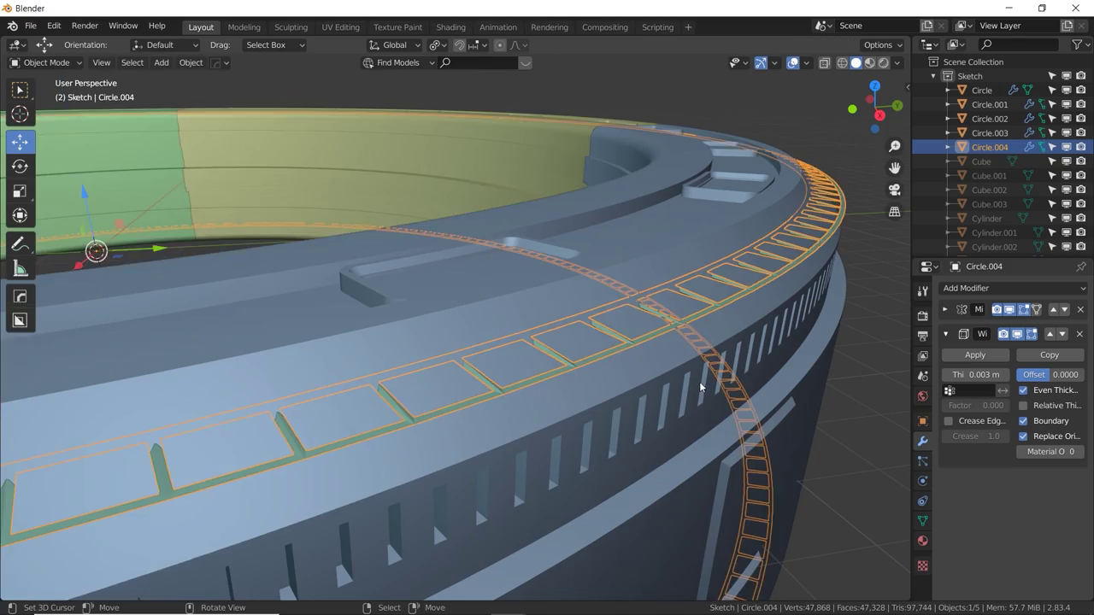
middle_click_drag(701, 388, 691, 392)
key("alt+a")
left_click_drag(690, 392, 457, 395, "alt")
middle_click_drag(457, 389, 417, 308)
Switch to the USS quarantine.blend Blender window and examine the base faces of the wireframe cage around the hull.
key("alt+Tab")
key("alt+Tab")
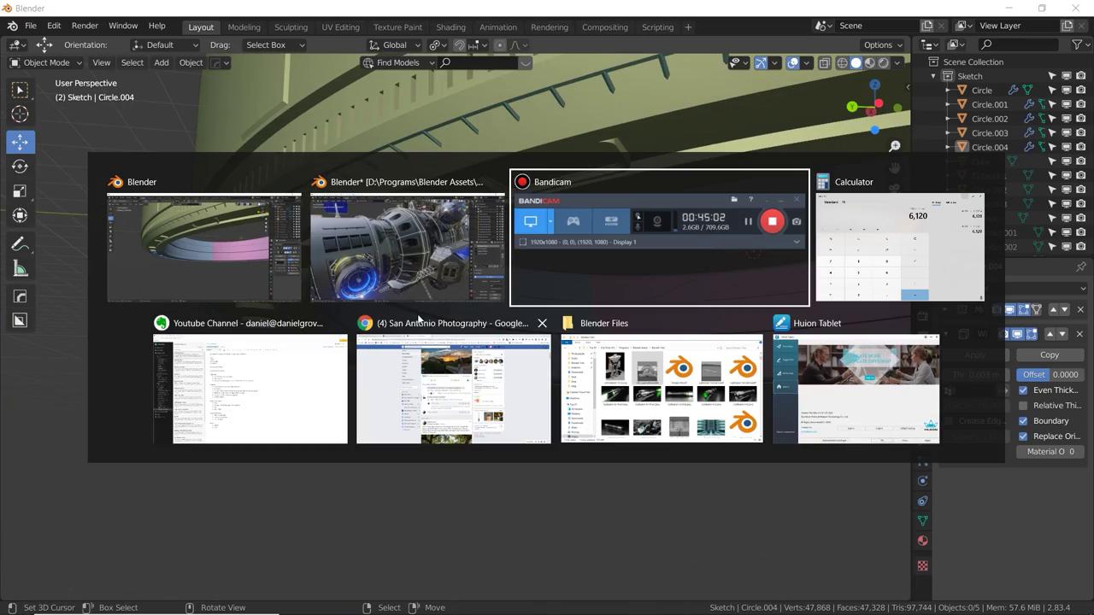
left_click(393, 275)
middle_click_drag(584, 294, 600, 271)
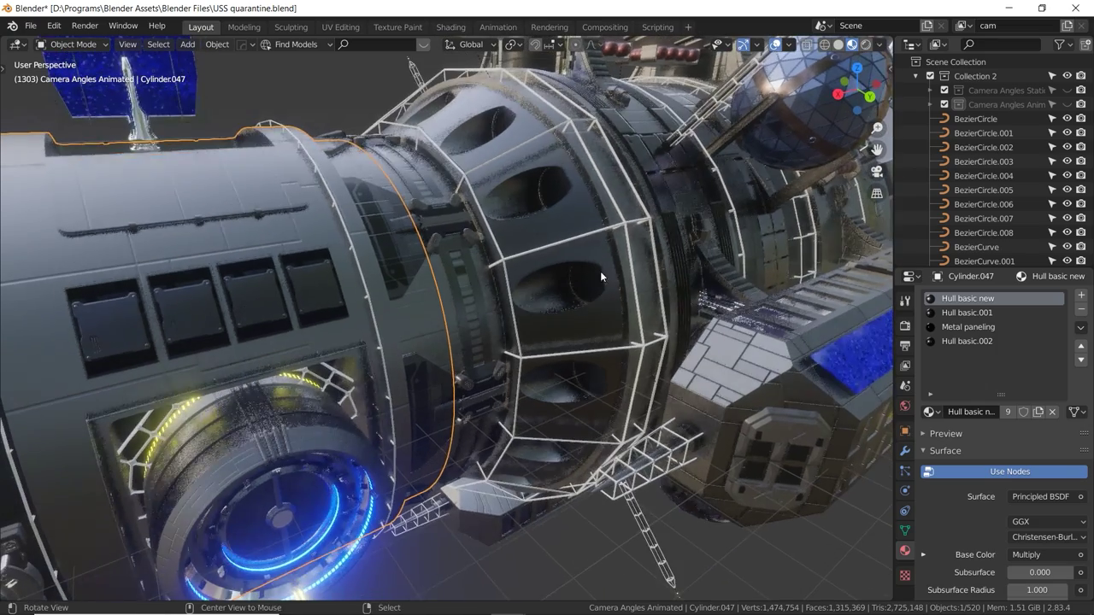
left_click(618, 222)
key("Tab")
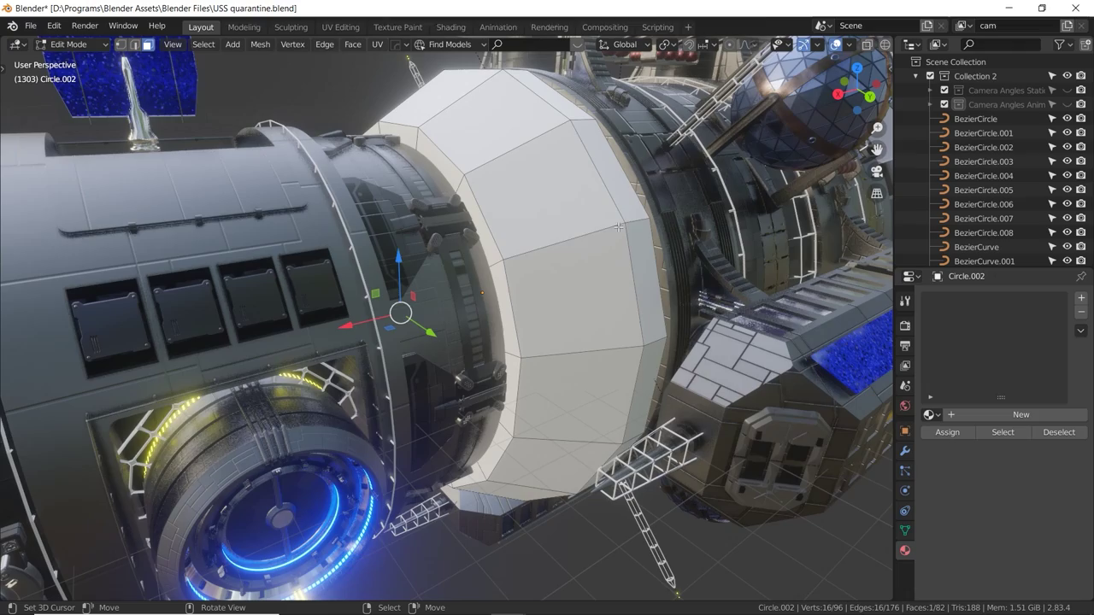
left_click(566, 247)
middle_click_drag(566, 247, 547, 302)
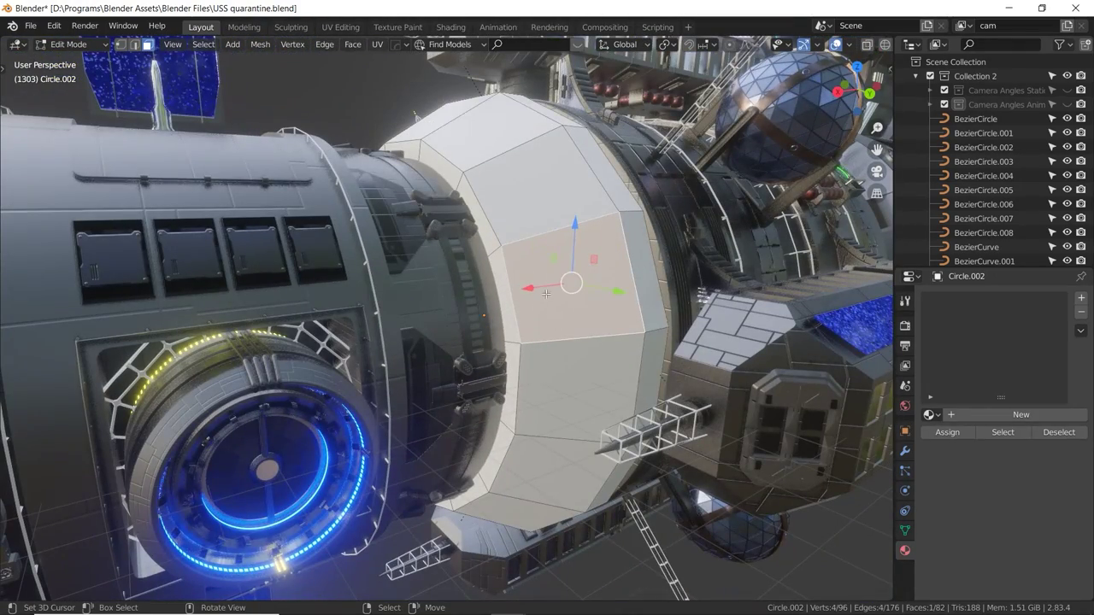
key("Tab")
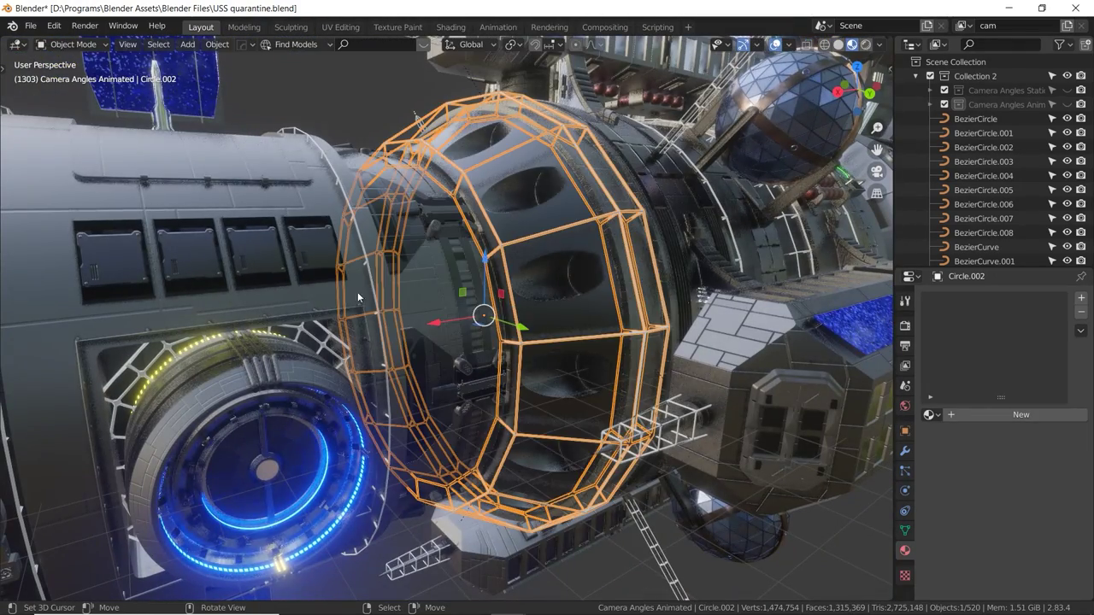
Select the thin Braces hoop around the forward hull, look at its mesh, and isolate it in local view.
left_click(365, 250)
key("Tab")
middle_click_drag(365, 250, 367, 286)
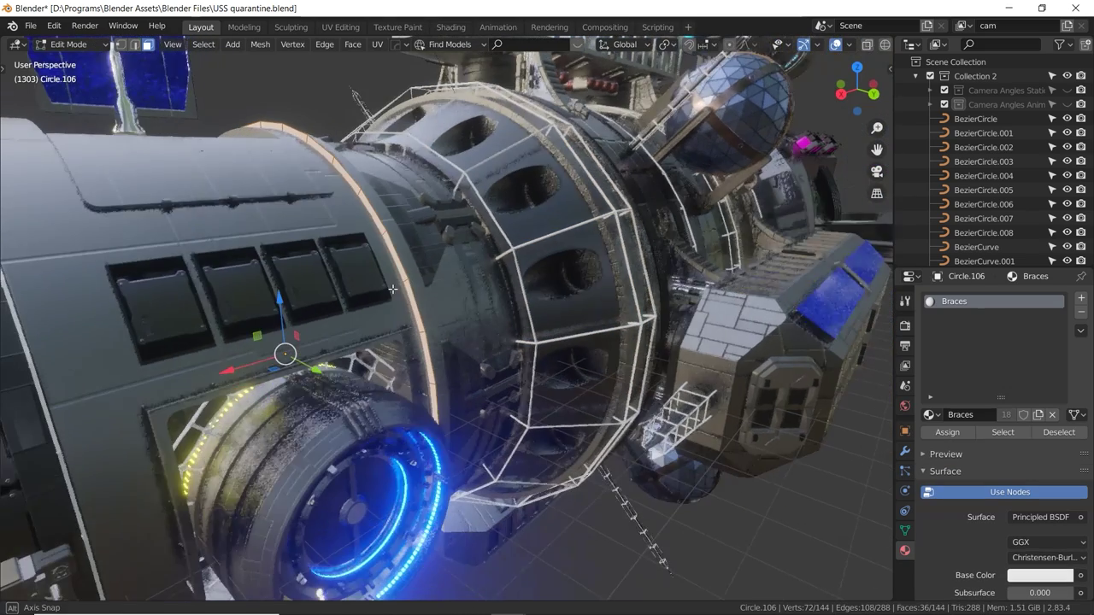
key("KP_Divide")
key("Tab")
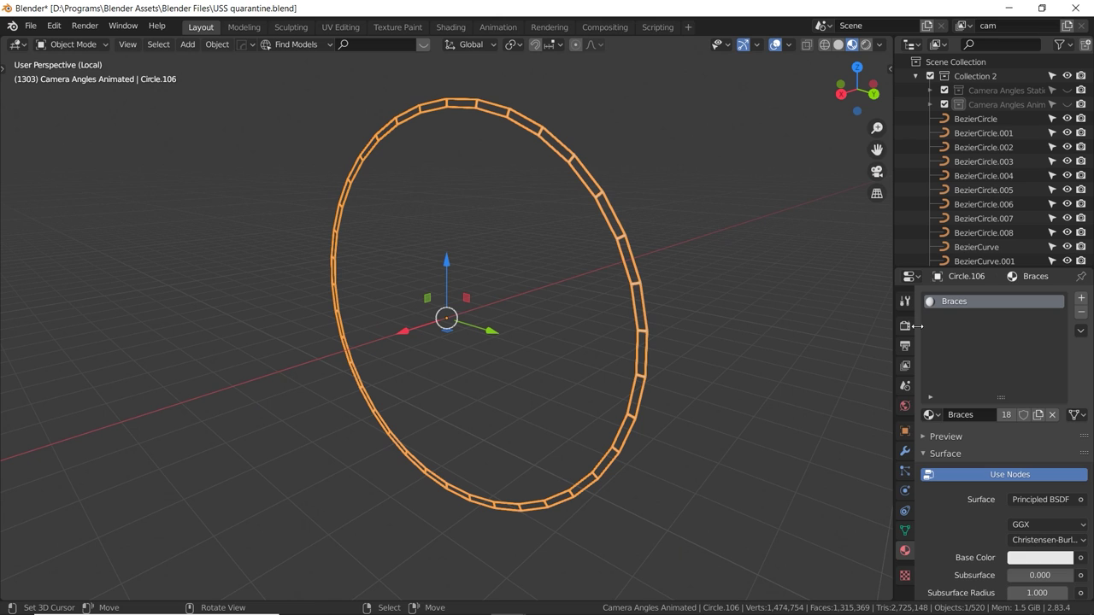
Inspect the hoop's Wireframe and Bevel modifier settings.
left_click(905, 450)
left_click(930, 345)
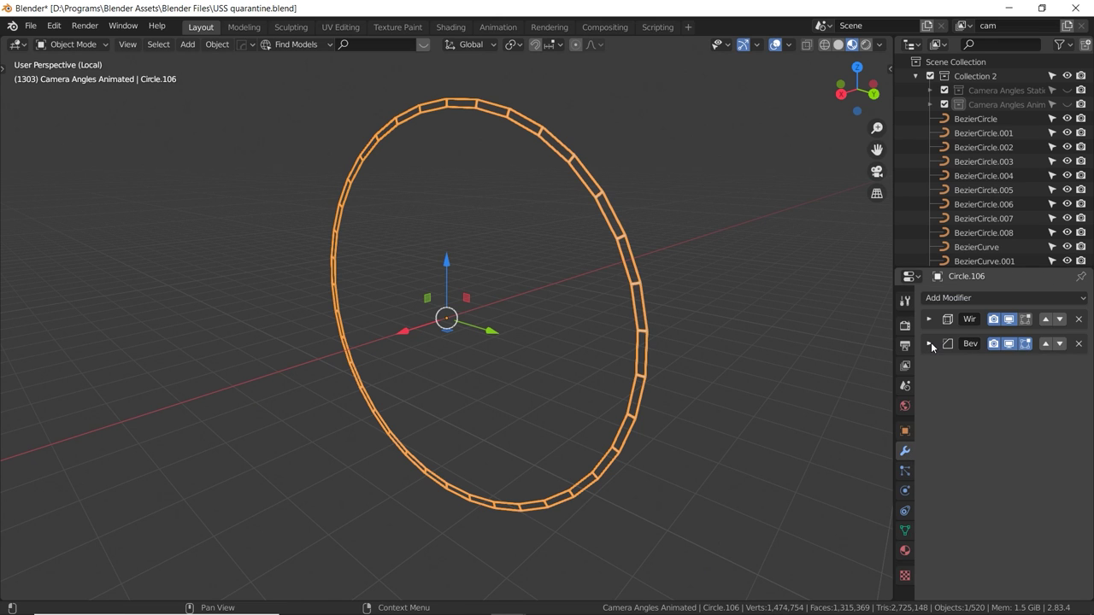
left_click(929, 318)
left_click(929, 318)
left_click(929, 343)
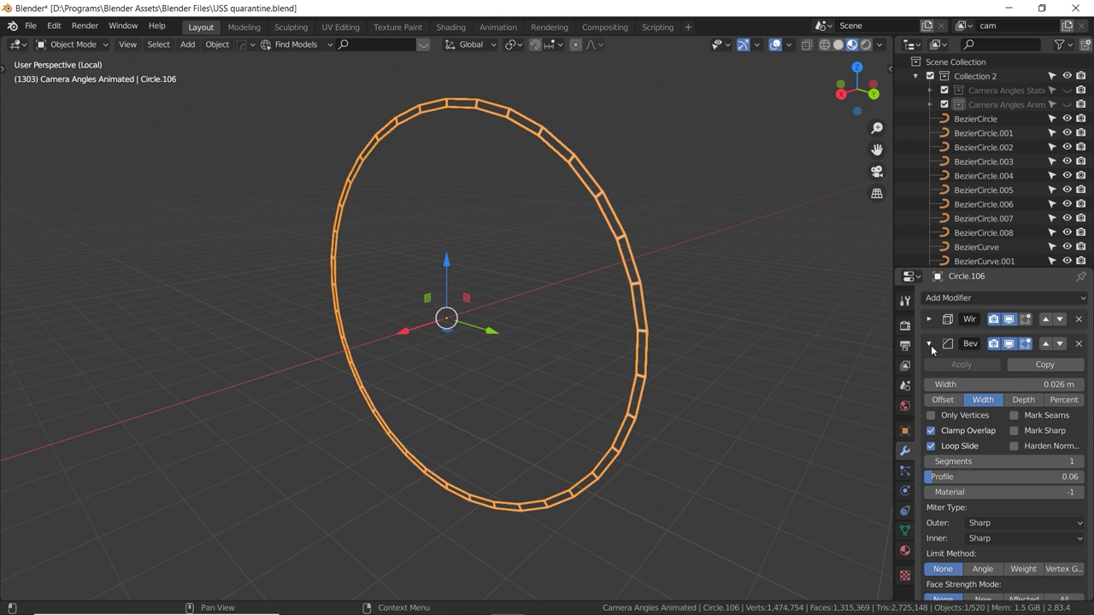
Leave local view and examine the round glowing blue port on the reference ship's hull up close.
left_click(929, 343)
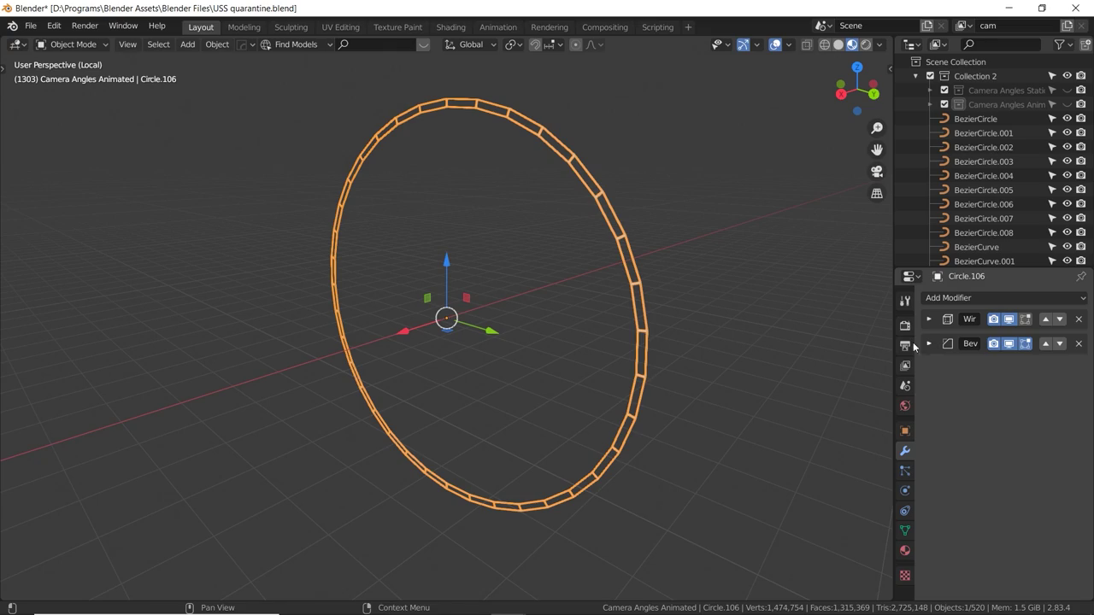
key("slash")
middle_click_drag(649, 321, 560, 295)
key("alt+a")
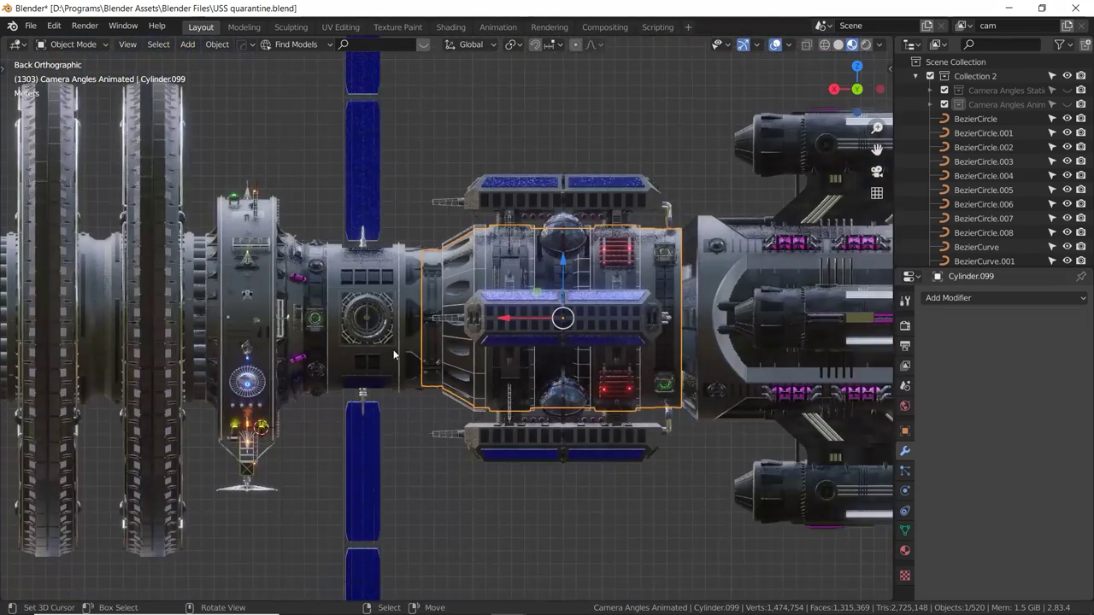
middle_click_drag(427, 325, 165, 279, "shift")
left_click(154, 277)
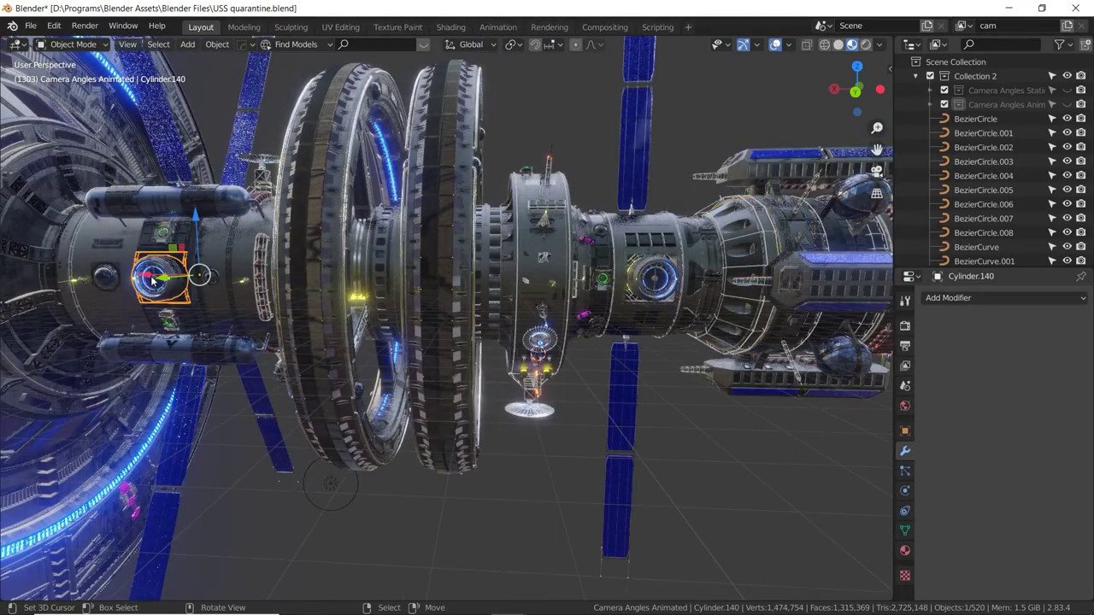
key("KP_Decimal")
middle_click_drag(383, 290, 474, 282)
Switch to the untitled Blender window containing the ring and hide all of its objects.
key("alt+Tab")
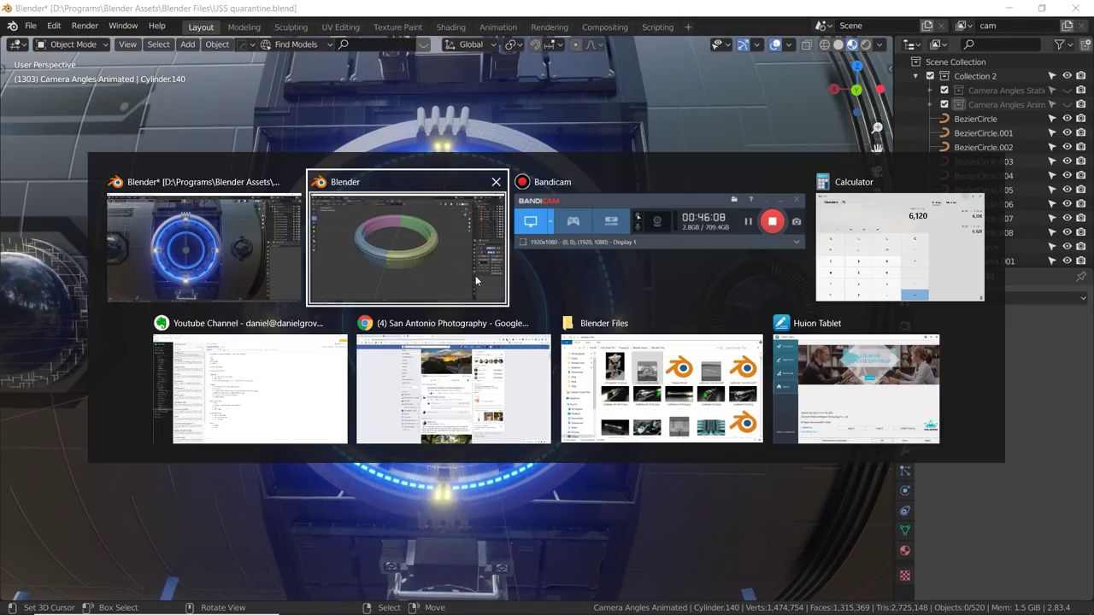
key("a")
key("h")
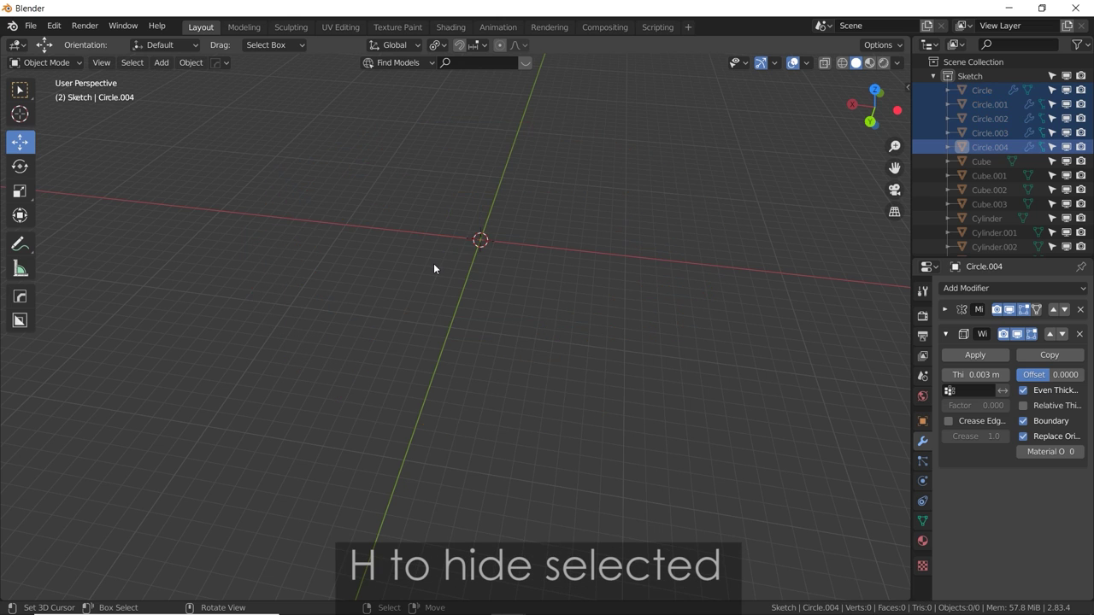
Add a 200-vertex cylinder mesh at the world origin.
middle_click_drag(433, 263, 410, 309, "shift")
scroll(409, 314, "up", 2)
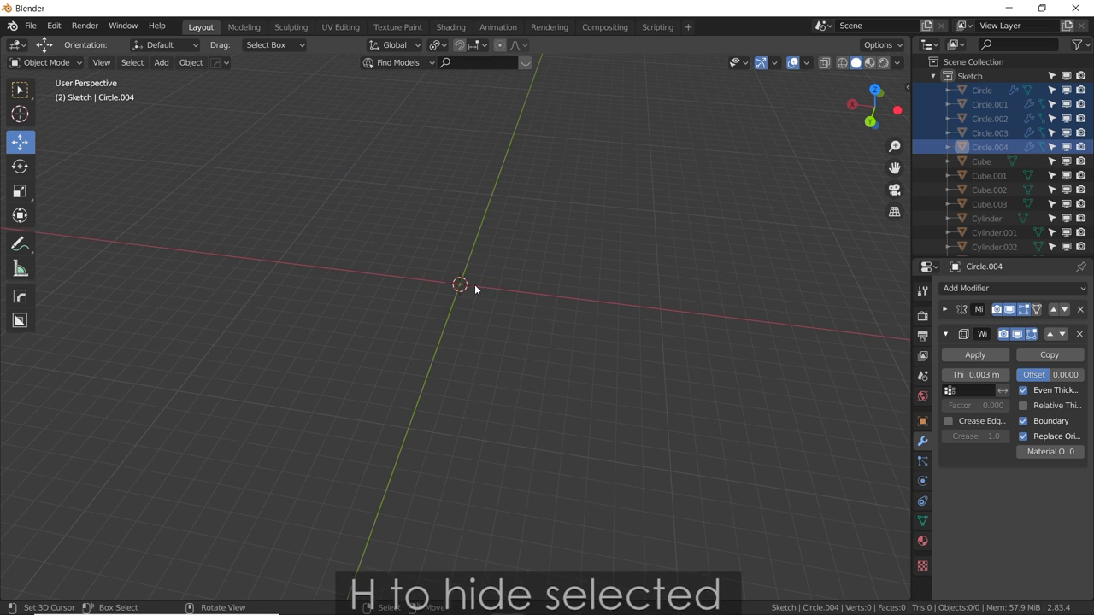
key("shift+a")
mouse_move(476, 243)
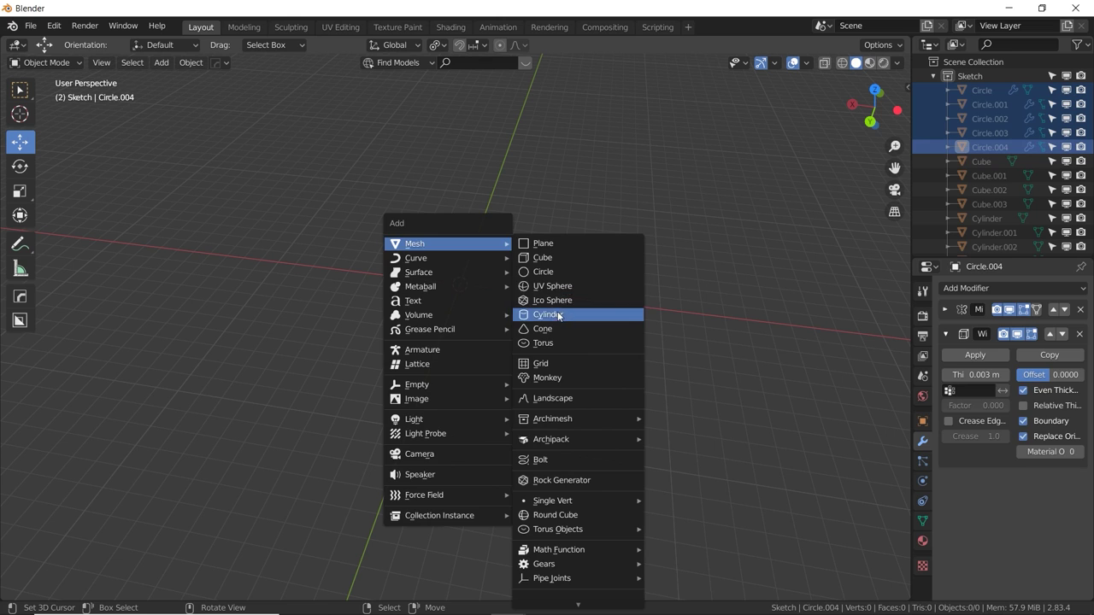
left_click(557, 315)
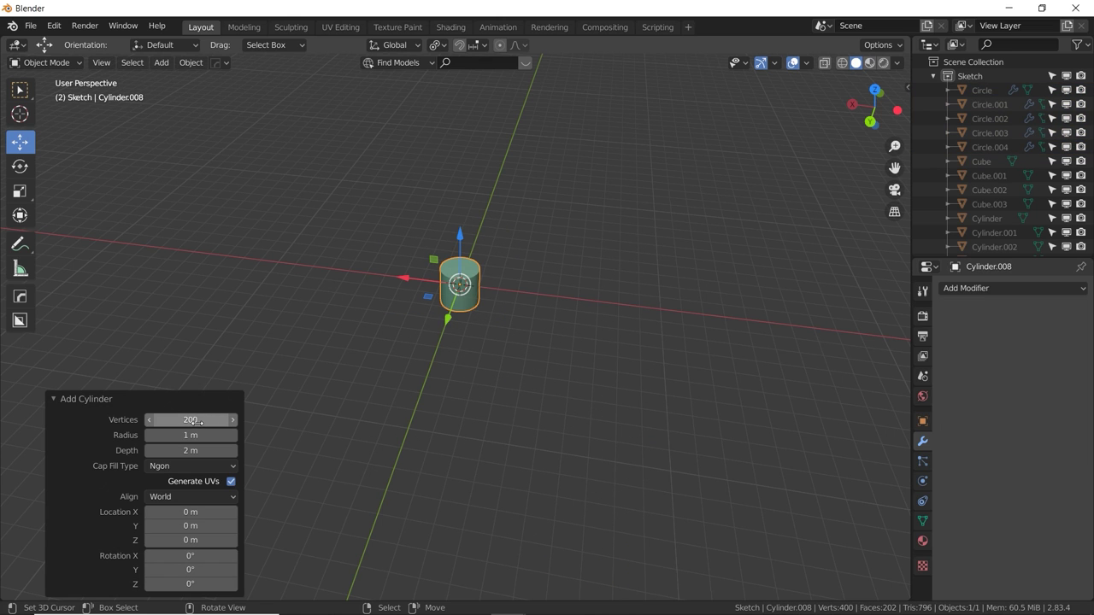
Scale the cylinder up uniformly by about 8.3, and flatten it along Z by a factor of about 0.31.
key("s")
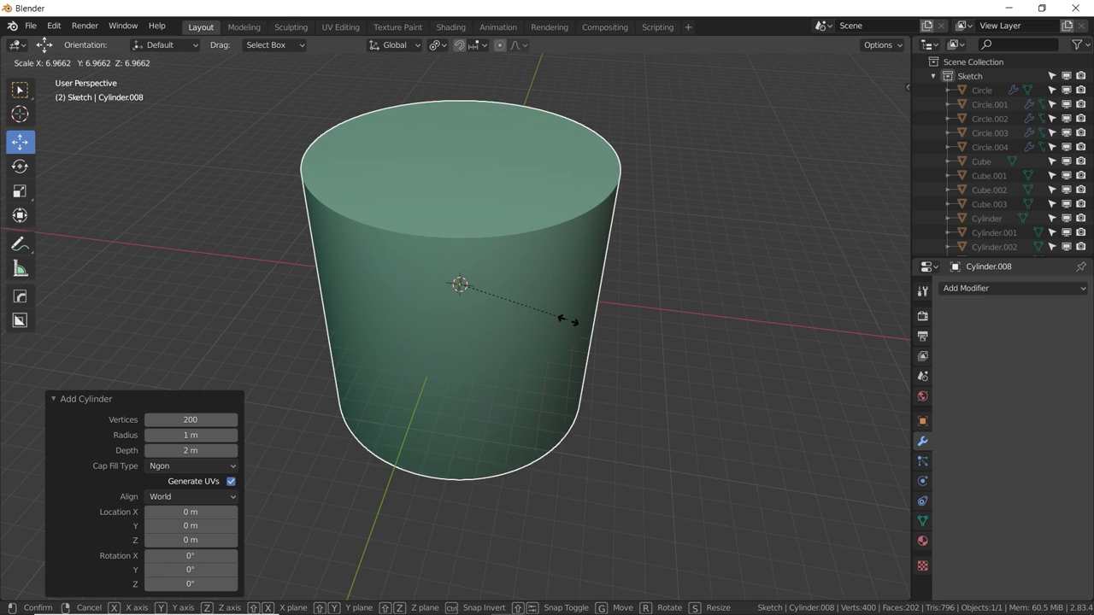
left_click(604, 332)
key("s")
key("z")
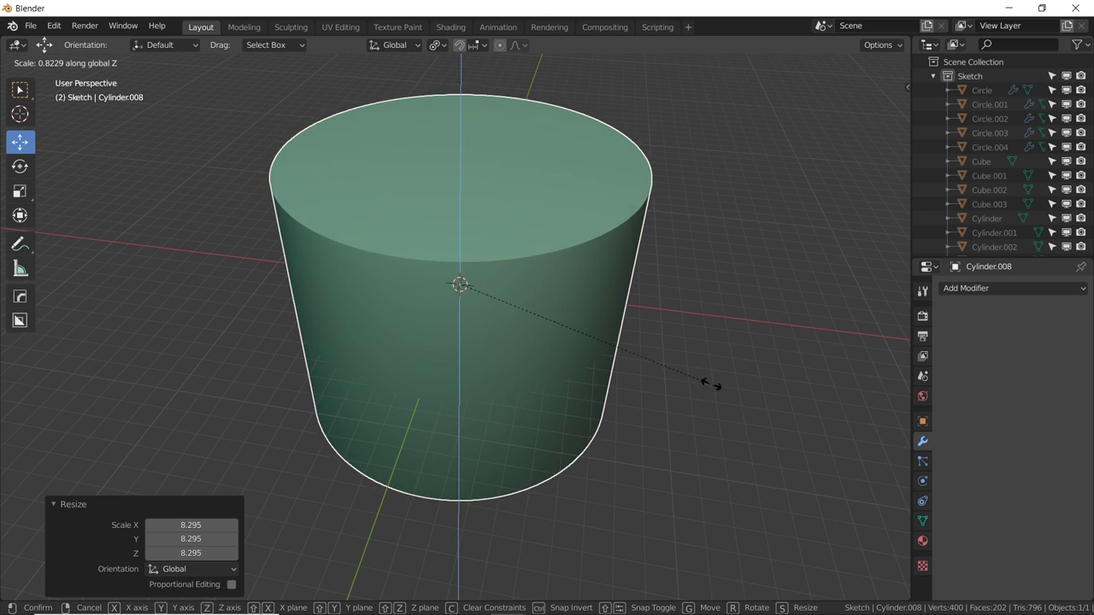
left_click(544, 342)
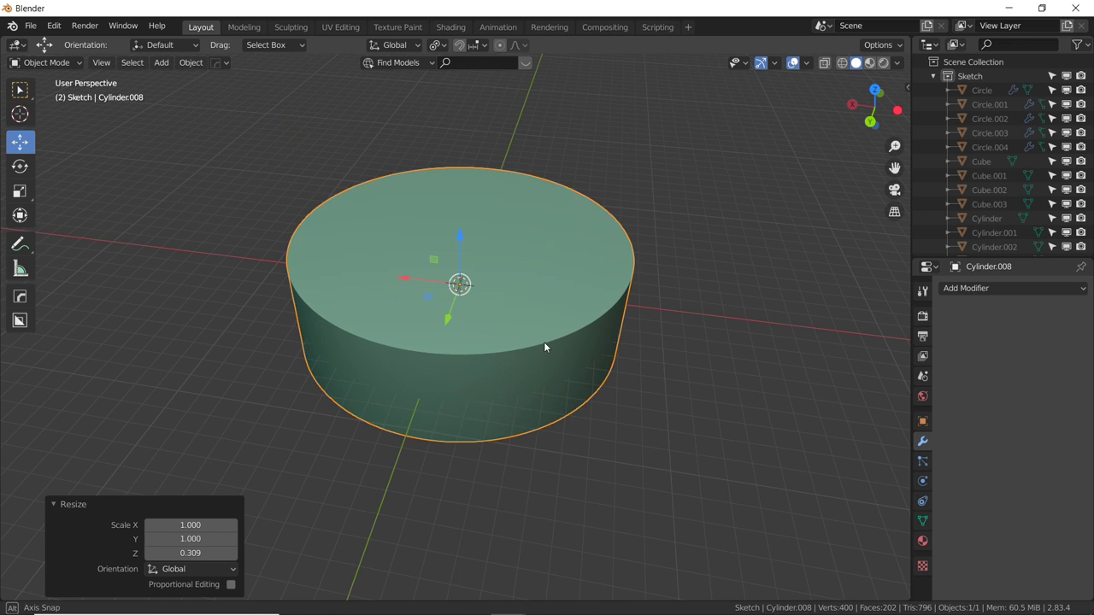
mouse_move(543, 341)
middle_mouse_down()
mouse_move(509, 310)
mouse_move(549, 337)
mouse_move(534, 344)
middle_mouse_up()
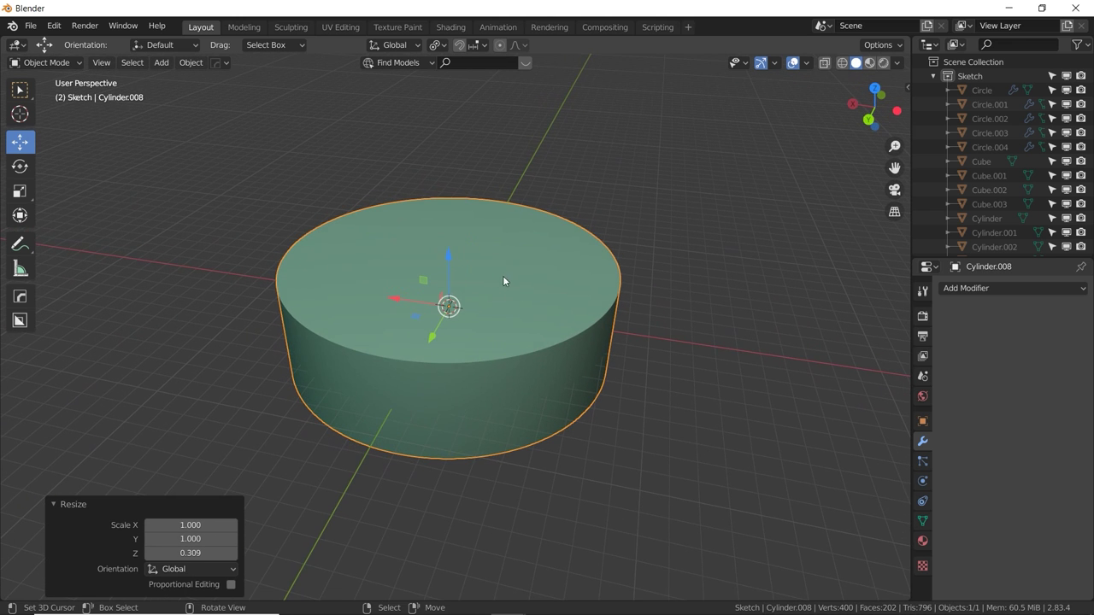
mouse_move(484, 300)
middle_mouse_down()
mouse_move(484, 316)
mouse_move(489, 292)
middle_mouse_up()
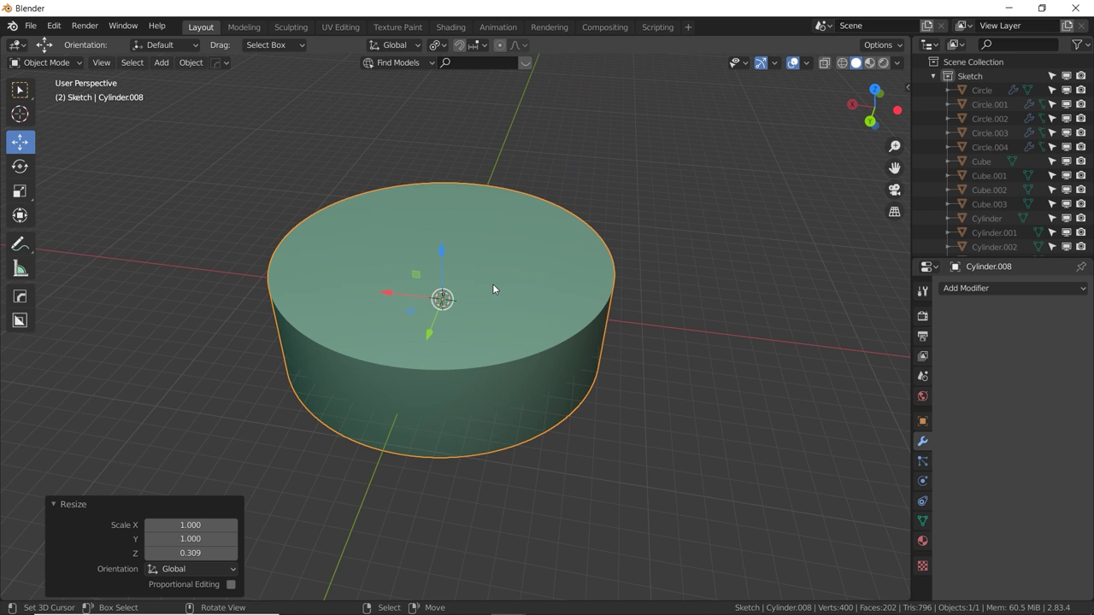
Try to bevel the rim of the cylinder's top face in Edit Mode.
key("Tab")
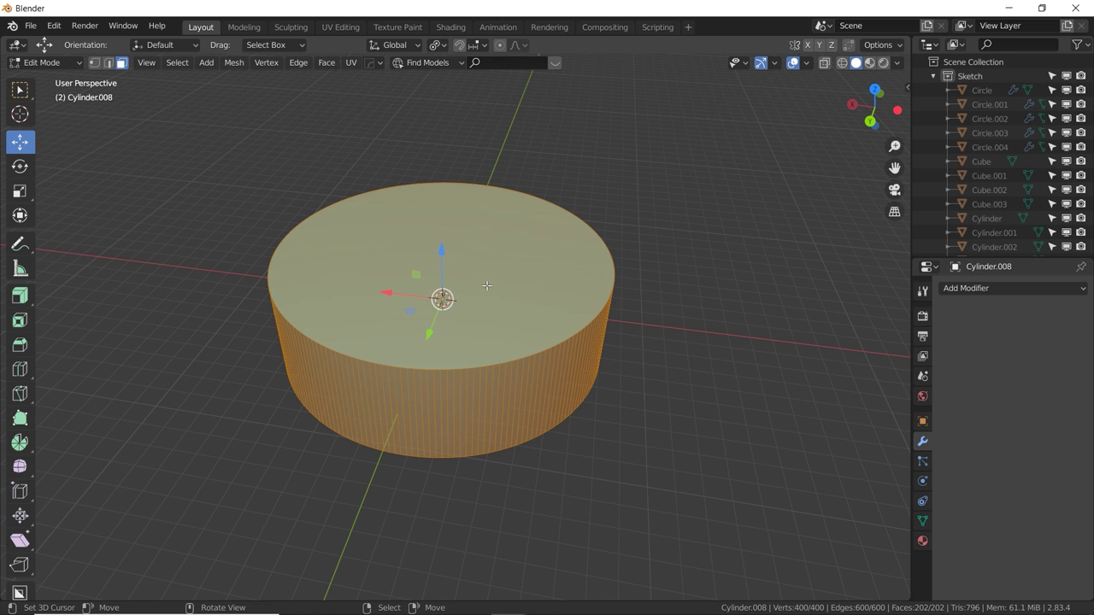
left_click(413, 230)
key("i")
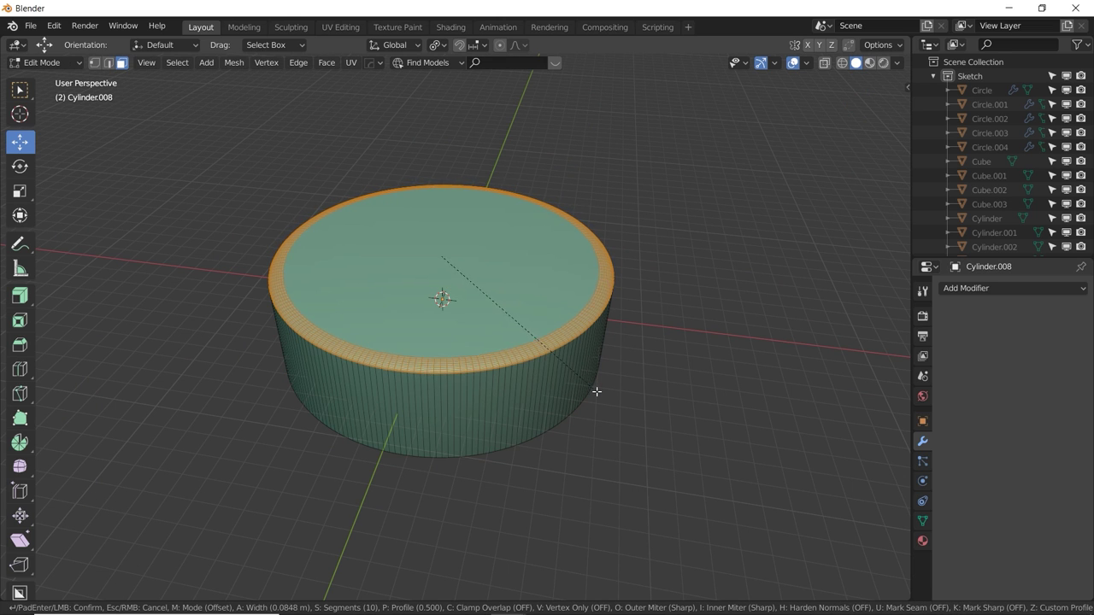
scroll(598, 394, "down", 5)
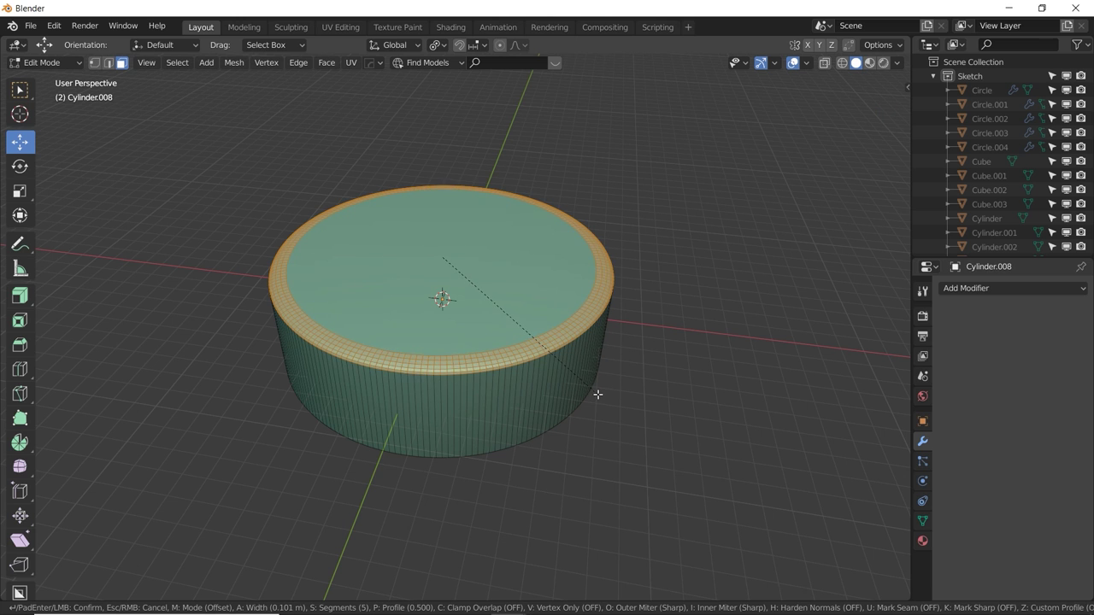
scroll(595, 383, "up", 2)
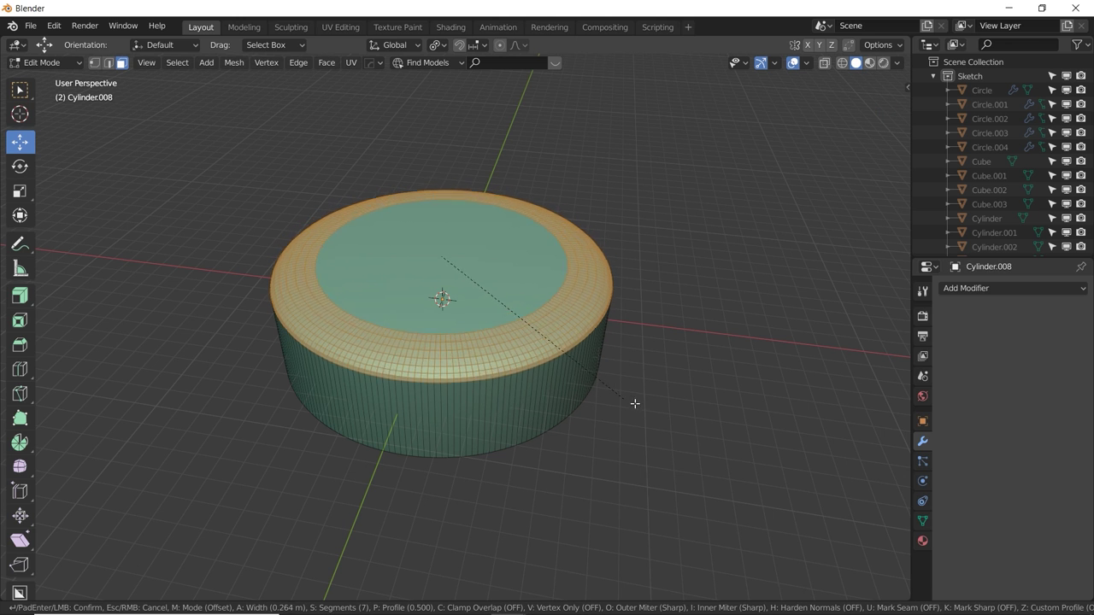
left_click(596, 398)
middle_click_drag(595, 398, 627, 381)
key("ctrl+b")
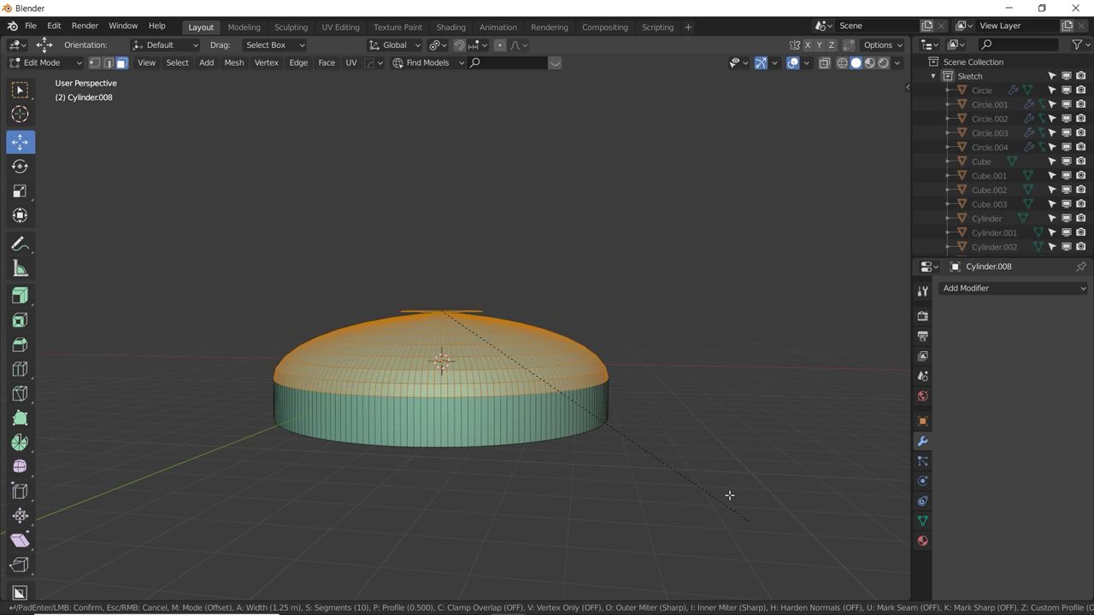
key("Escape")
Check the cylinder's object scale values and apply its scale.
key("Tab")
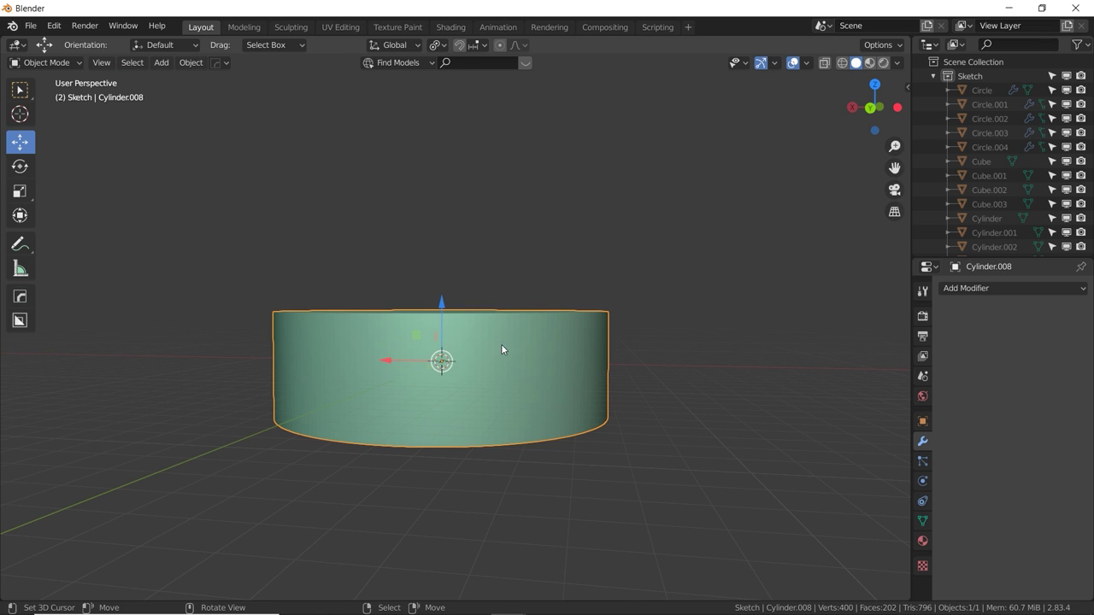
left_click(922, 422)
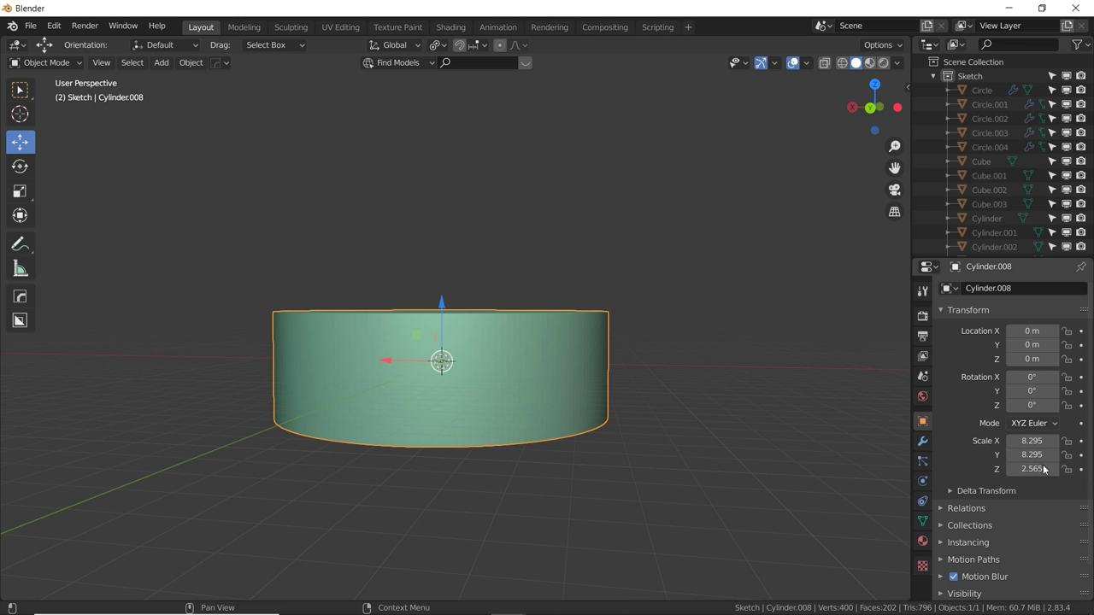
mouse_move(911, 465)
left_mouse_down()
mouse_move(839, 472)
mouse_move(916, 472)
left_mouse_up()
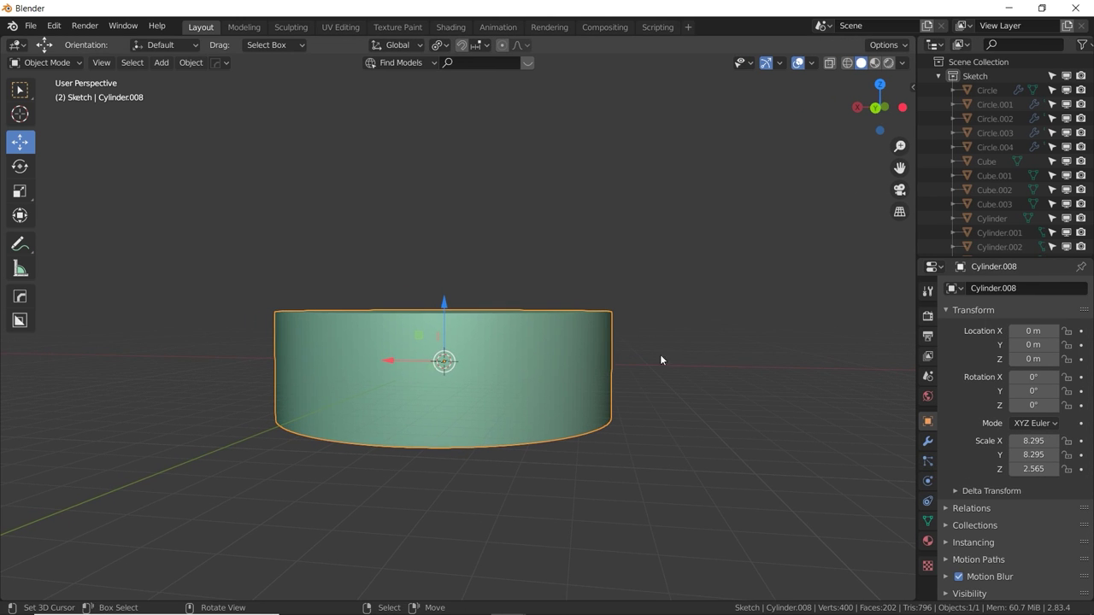
middle_click_drag(567, 334, 591, 321)
key("ctrl+a")
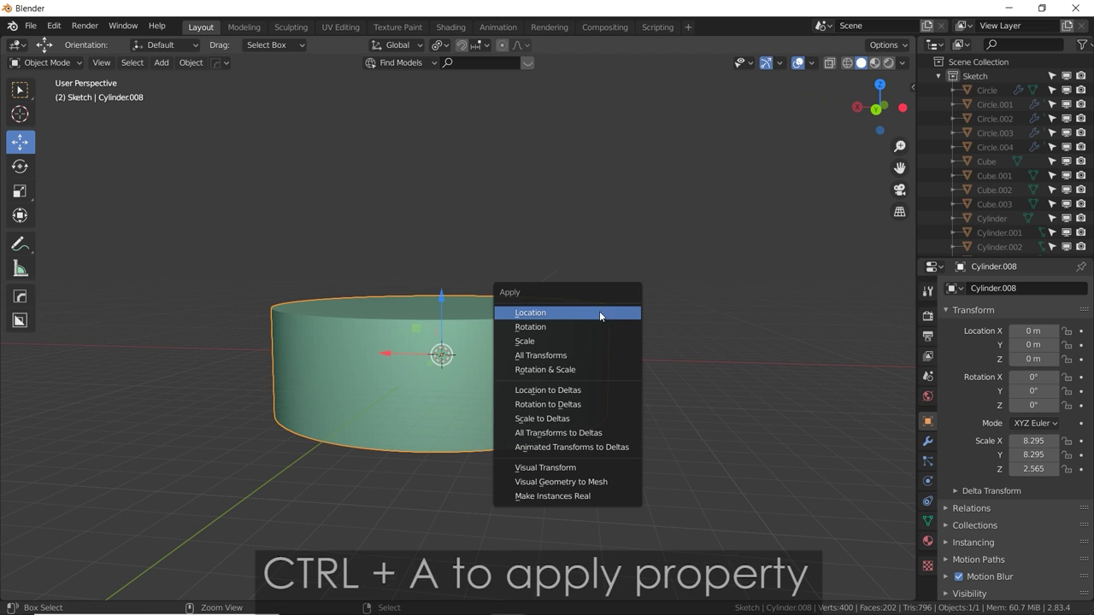
left_click(524, 341)
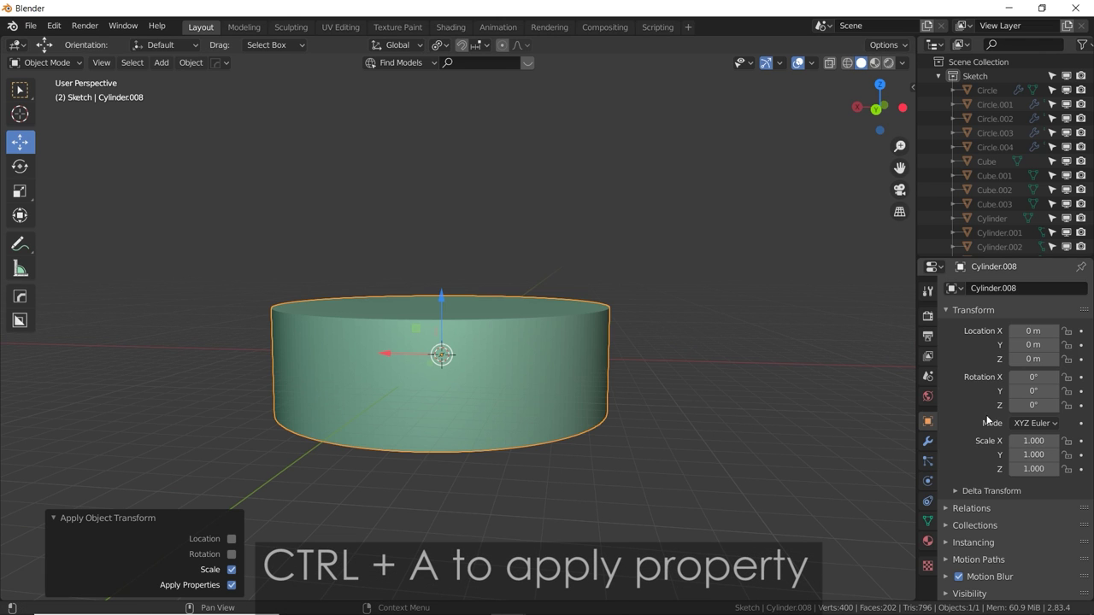
Bevel the rim of the cylinder's top face into a narrow rounded edge with 10 segments.
key("Tab")
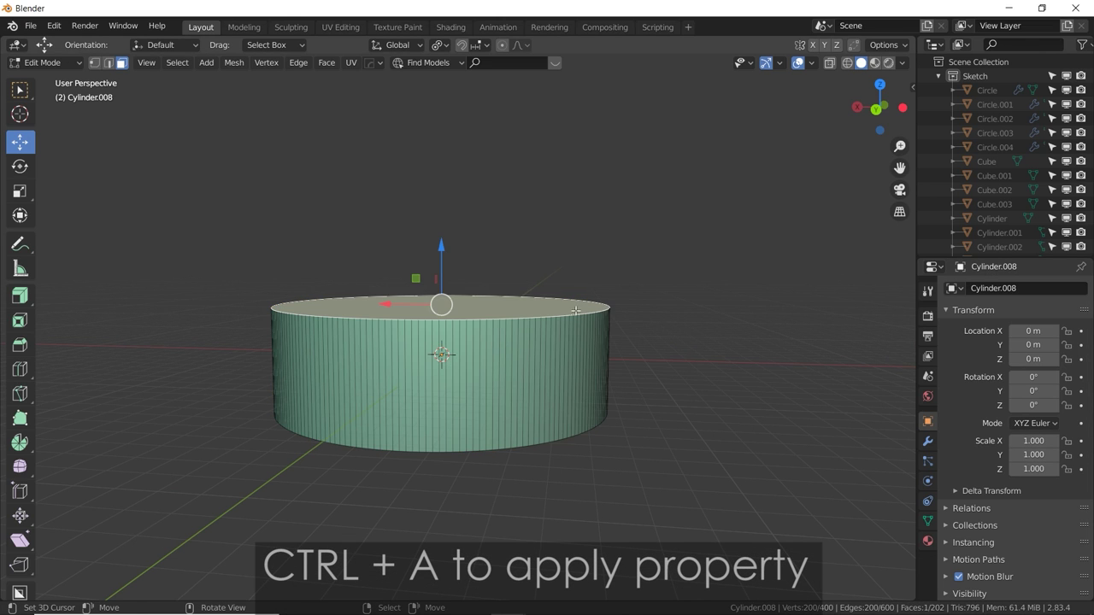
left_click(603, 311, "alt")
key("ctrl+b")
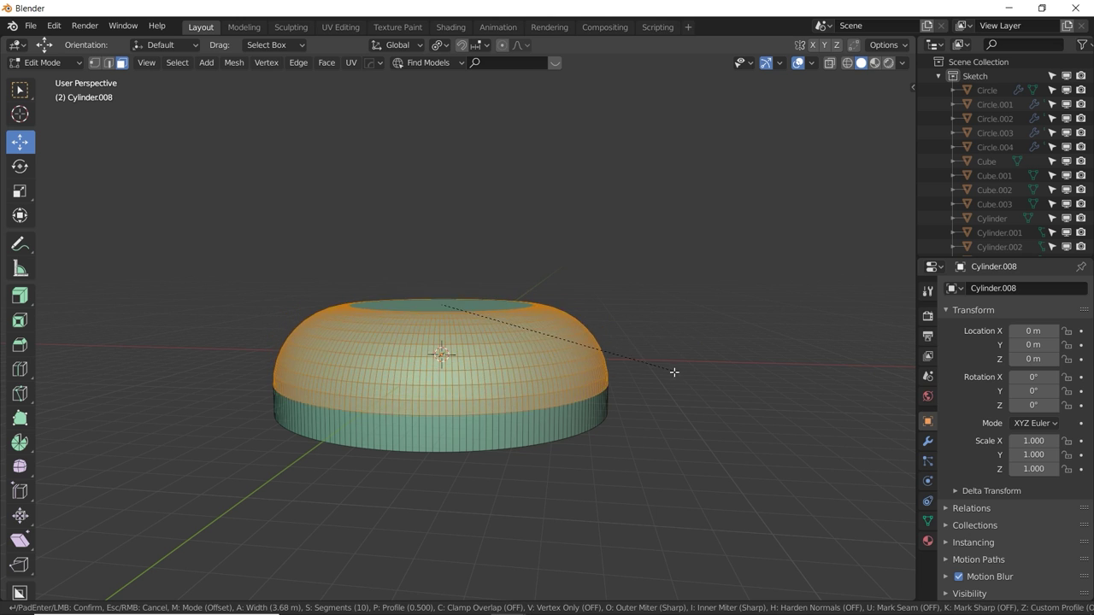
left_click(619, 342)
middle_click_drag(620, 341, 591, 361)
Inset the cylinder's top face about 0.64 m and extrude it about 1 m downward into a recess.
left_click(533, 308)
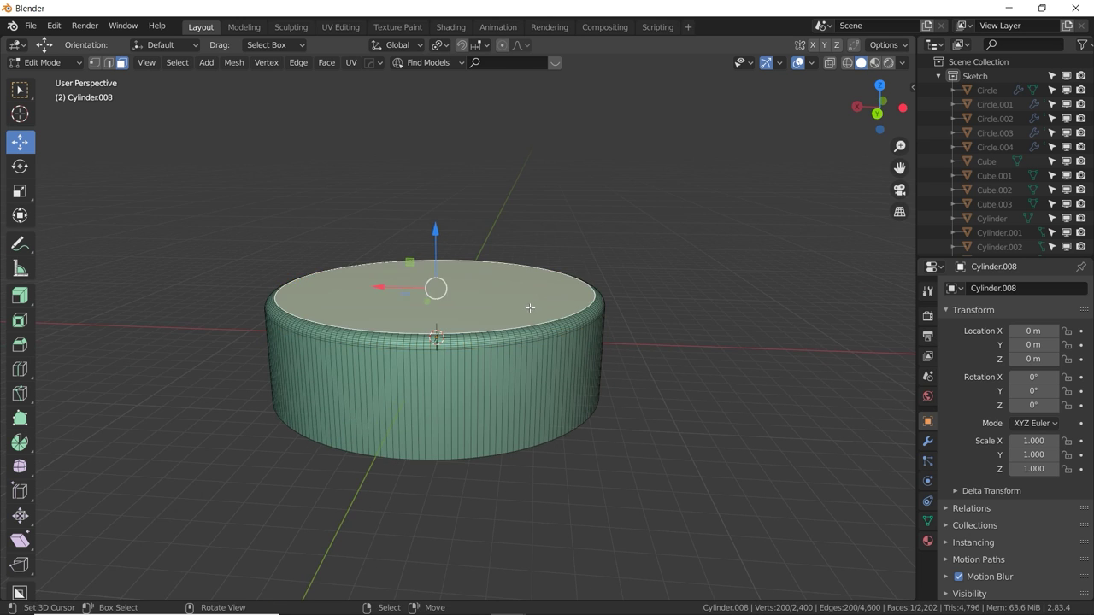
middle_click_drag(532, 307, 563, 370, "shift")
scroll(562, 359, "up", 1)
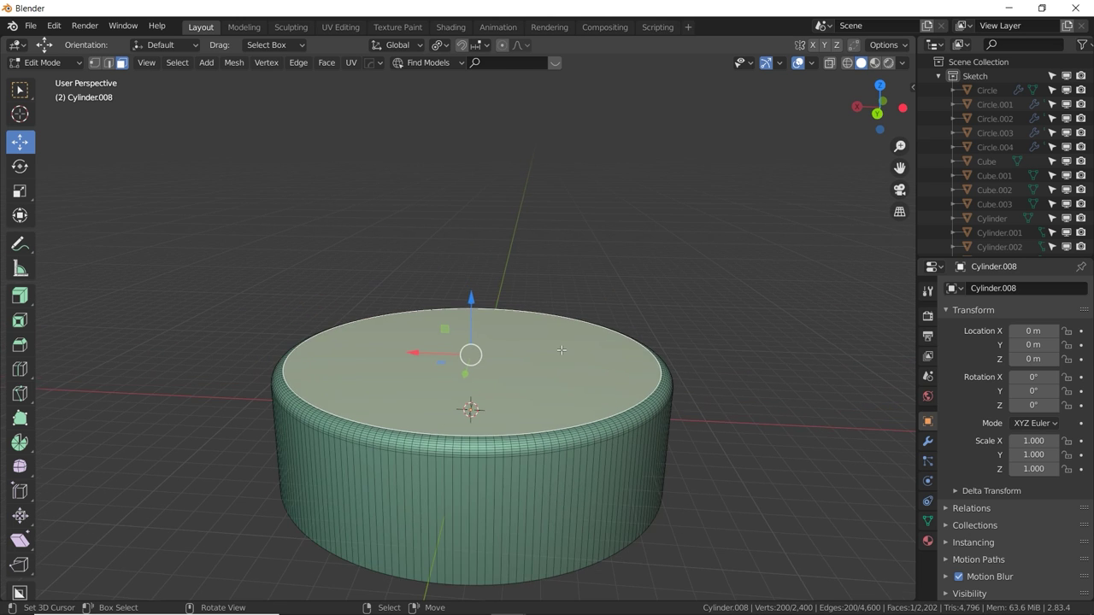
key("i")
left_click(735, 311)
key("e")
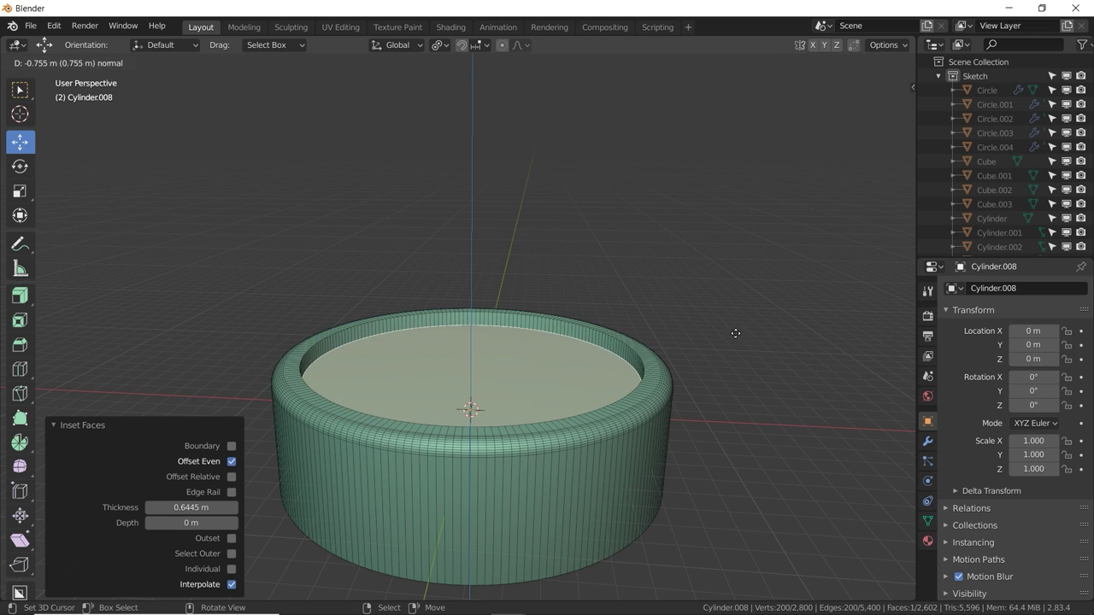
left_click(735, 334)
Bevel the edge around the recessed floor with 10 segments and reselect the floor face.
key("ctrl+b")
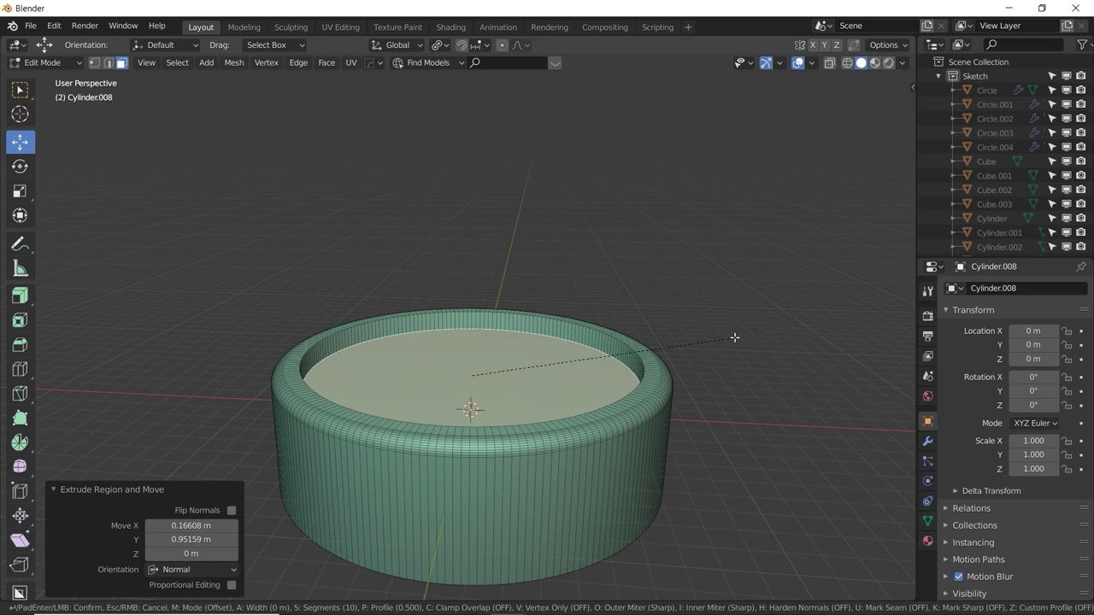
left_click(596, 363)
left_click(584, 372)
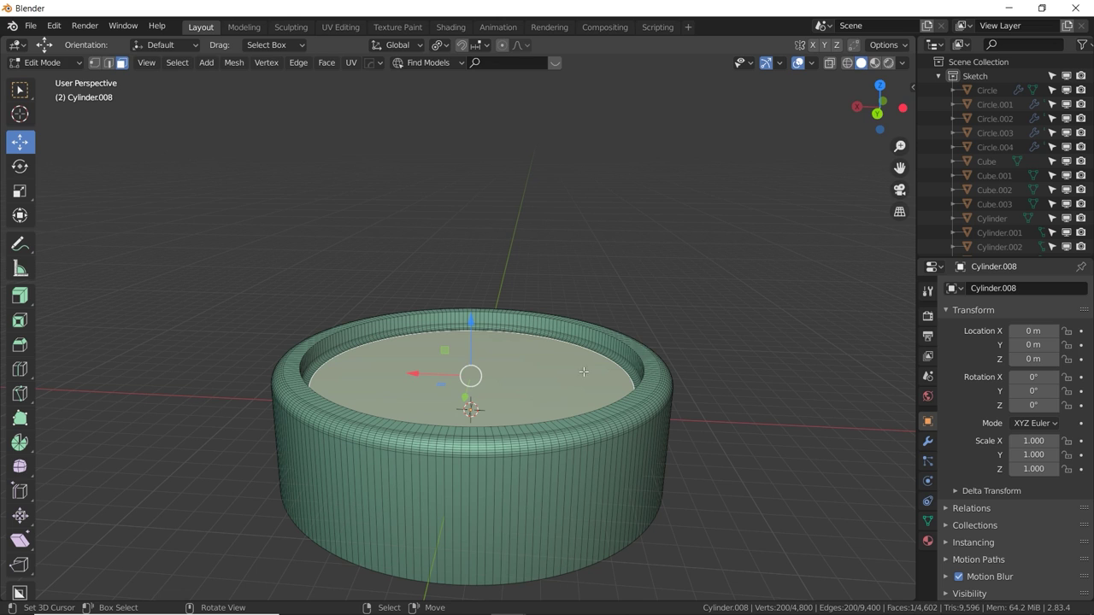
Build two concentric raised steps on the recess floor by insetting the face and extruding it upward about 0.13 m, and again about 0.16 m.
key("i")
left_click(718, 341)
key("e")
left_click(717, 337)
key("i")
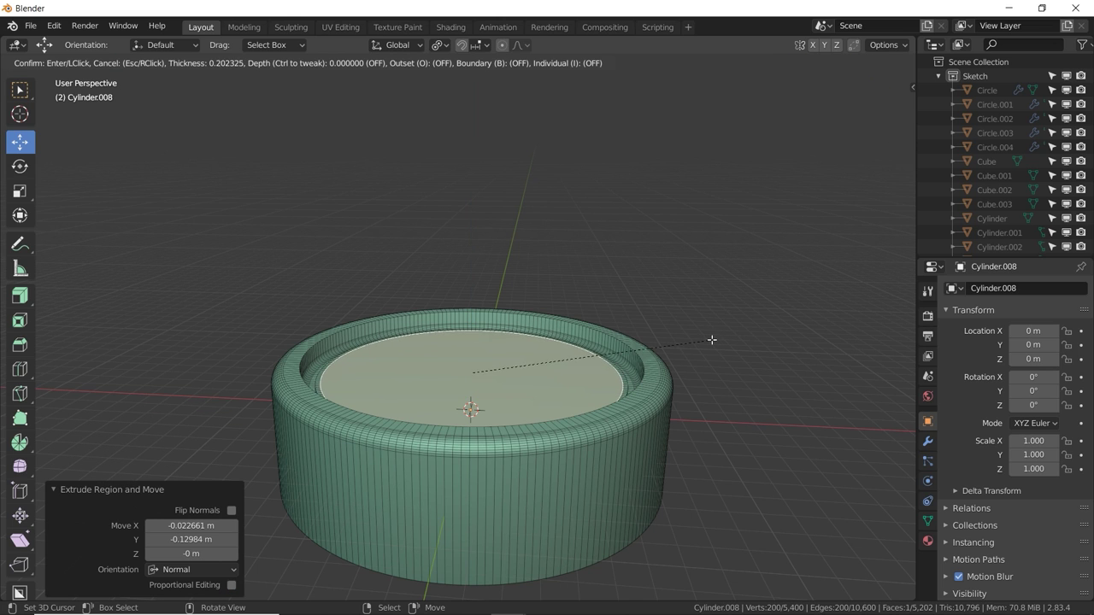
left_click(711, 339)
key("e")
left_click(710, 338)
Inset the center face about 0.94 m and lower it about 0.39 m along Z to form a sloped ring.
key("i")
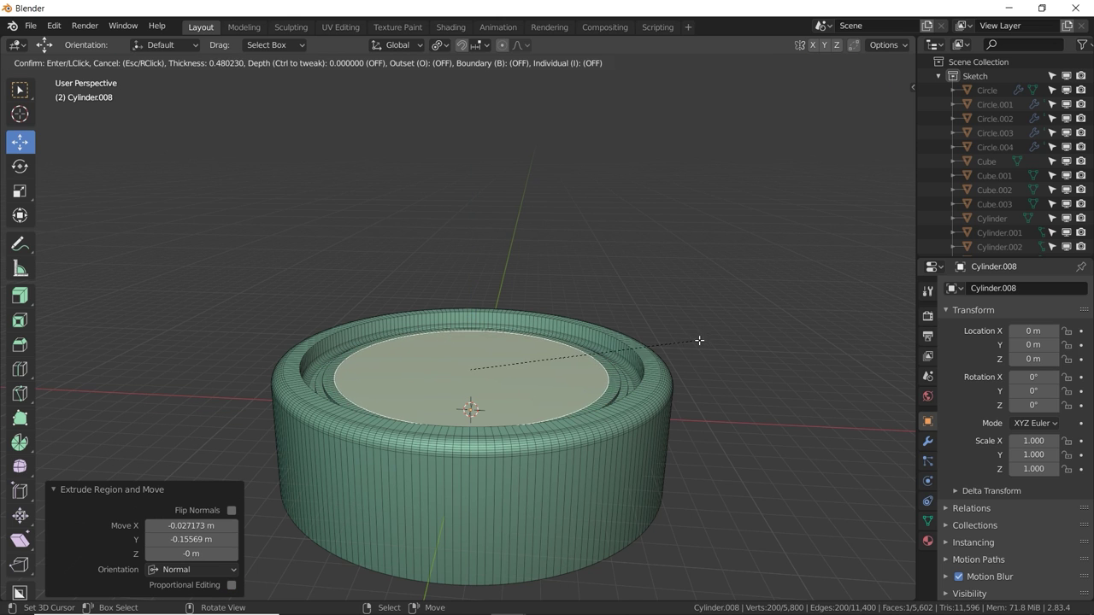
left_click(699, 340)
key("e")
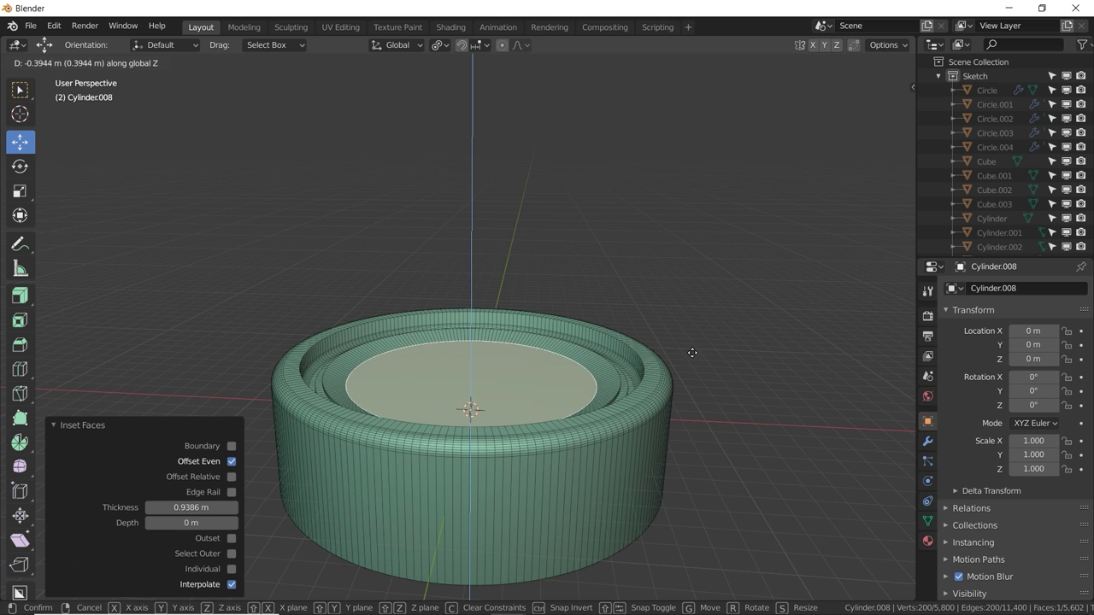
left_click(692, 353)
key("Tab")
middle_click_drag(653, 355, 658, 385)
key("Tab")
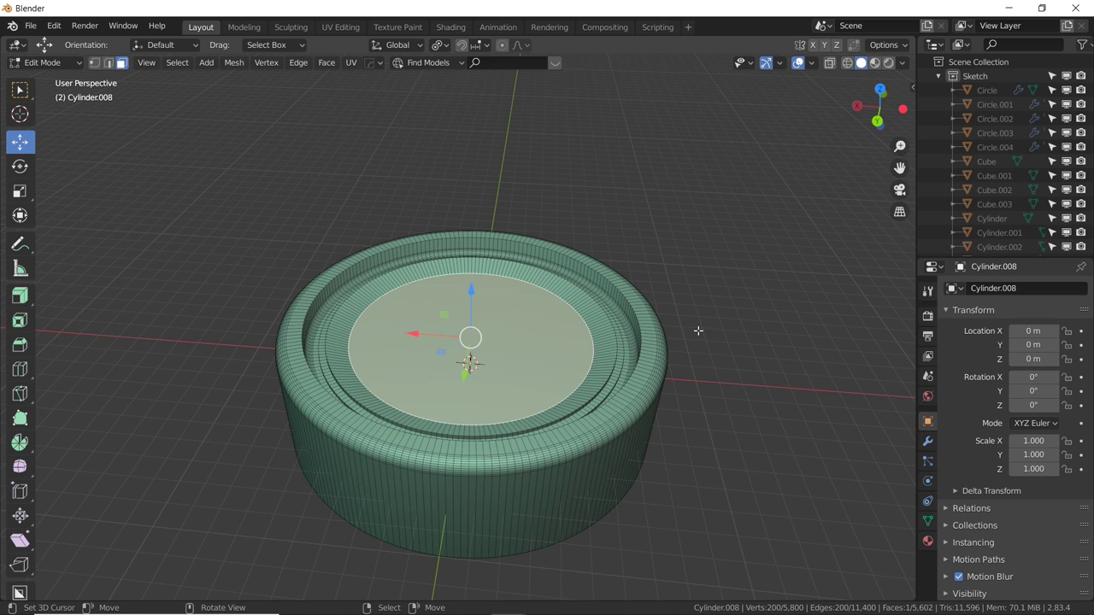
Inset the center face slightly and extrude it about 0.7 m downward to sink a deeper central well.
key("i")
left_click(689, 342)
key("e")
left_click(691, 343)
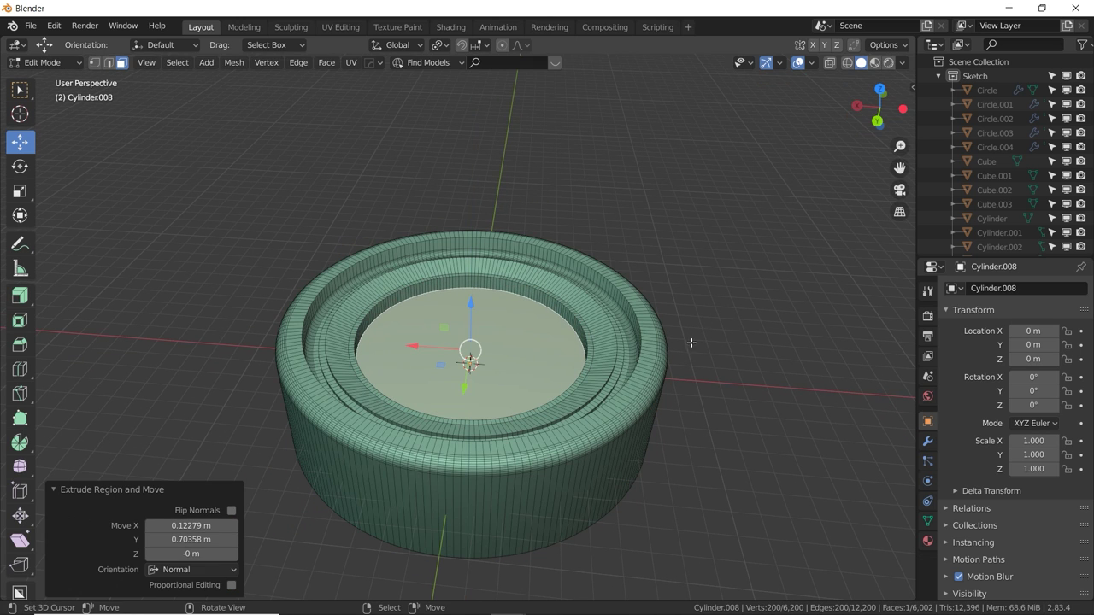
Inset the well floor about 0.76 m and extrude it upward in stages into a central plug, scaling its top by 1.026 before the last extrusion.
key("i")
left_click(688, 335)
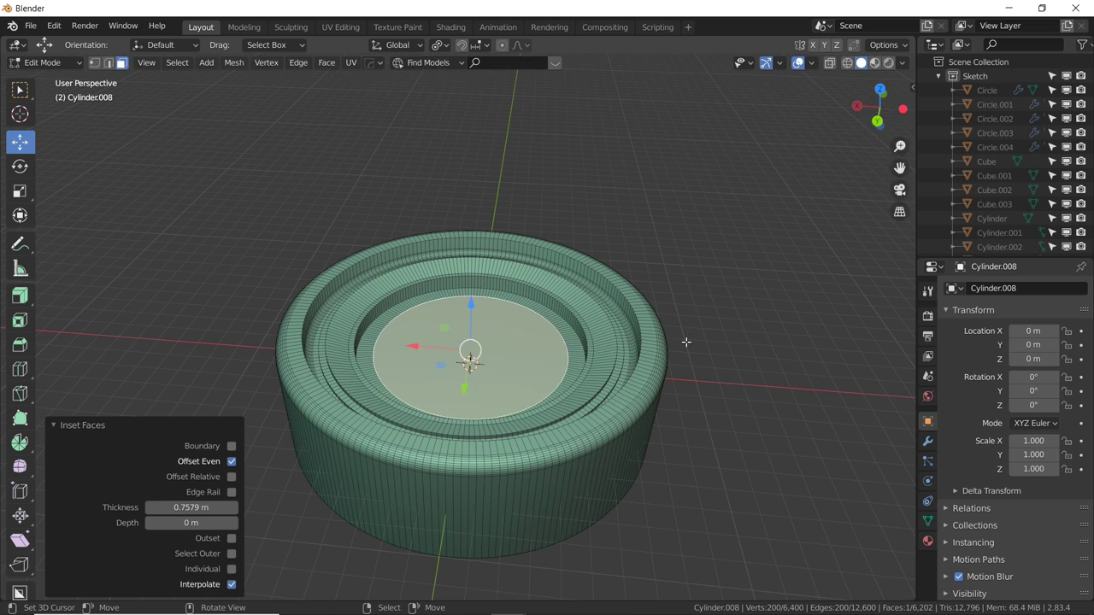
key("e")
left_click(687, 330)
key("e")
left_click(686, 328)
key("s")
left_click(691, 331)
key("e")
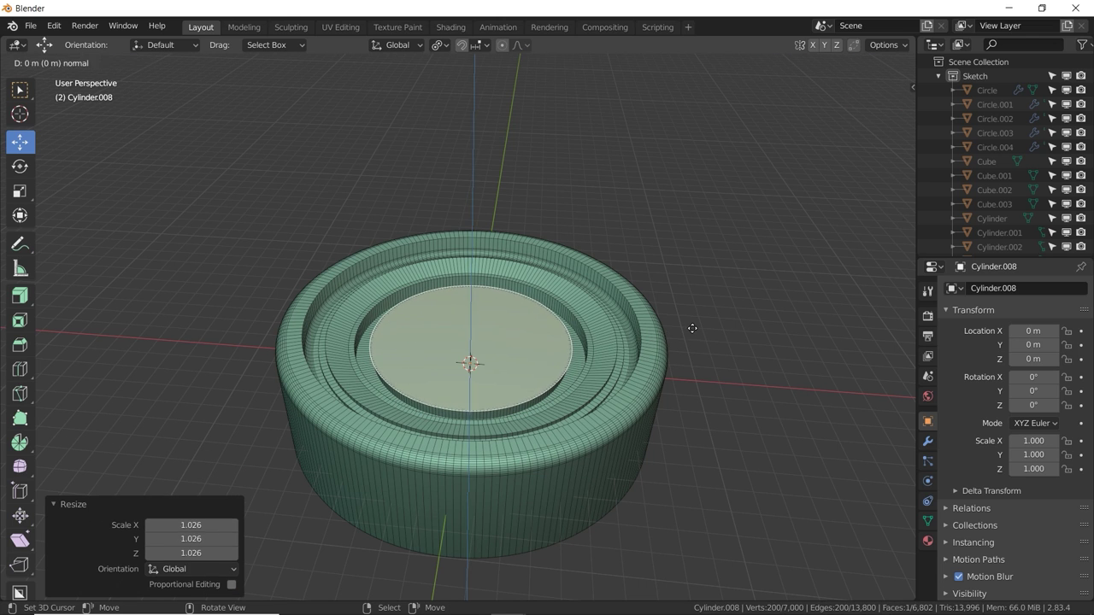
left_click(692, 327)
Bevel the top edge of the central plug about 0.2 m with 10 segments.
middle_click_drag(692, 327, 680, 311)
key("ctrl+b")
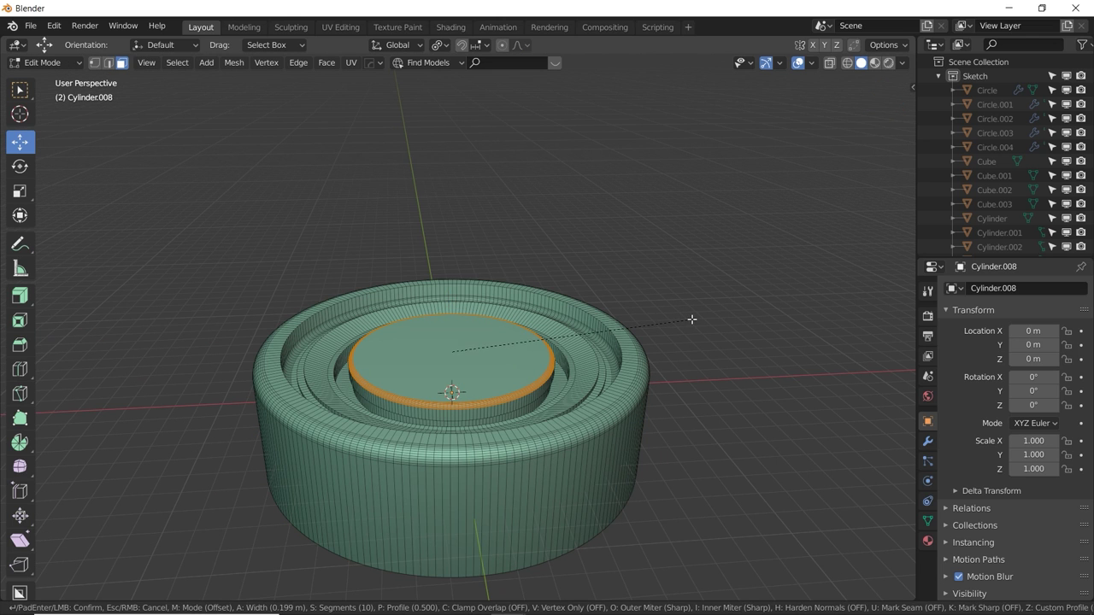
left_click(691, 318)
scroll(692, 318, "up", 2)
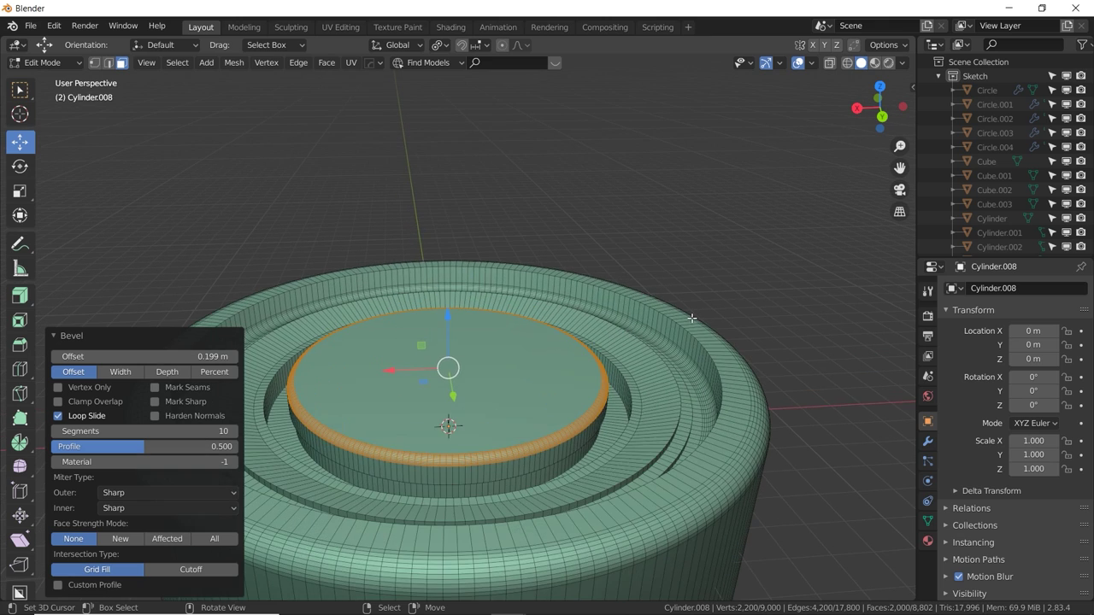
Inset the plug's top face about 0.37 m, extrude it downward, and raise it about 2.54 m along Z to leave a shallow recess.
middle_click_drag(692, 318, 585, 296)
key("Tab")
key("Tab")
right_click(585, 299)
key("i")
left_click(665, 321)
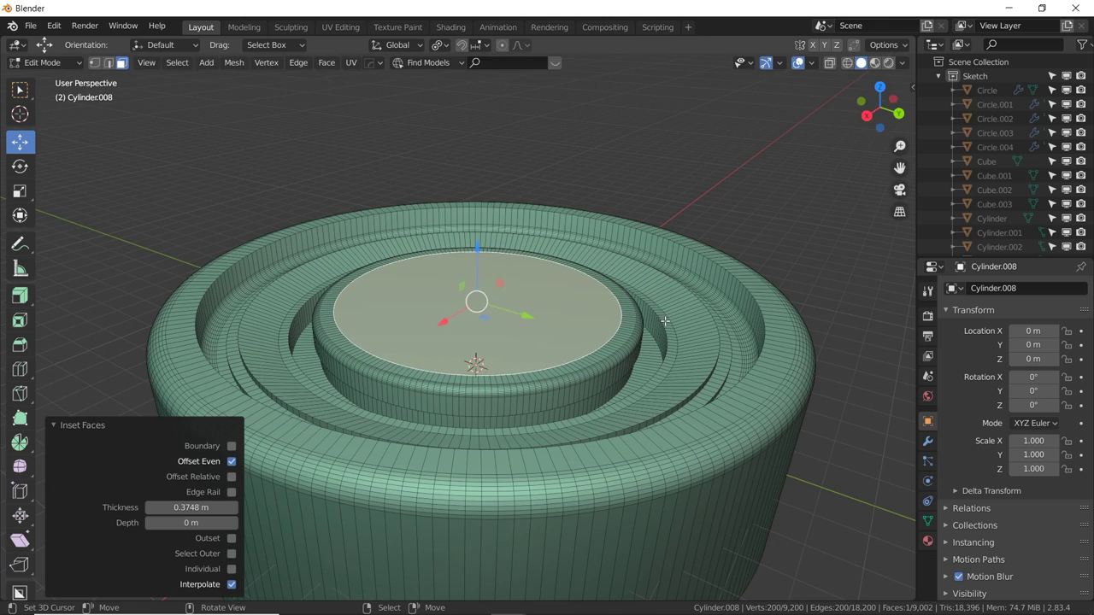
key("e")
left_click(645, 404)
key("g")
key("z")
left_click(633, 335)
middle_click_drag(578, 186, 566, 214)
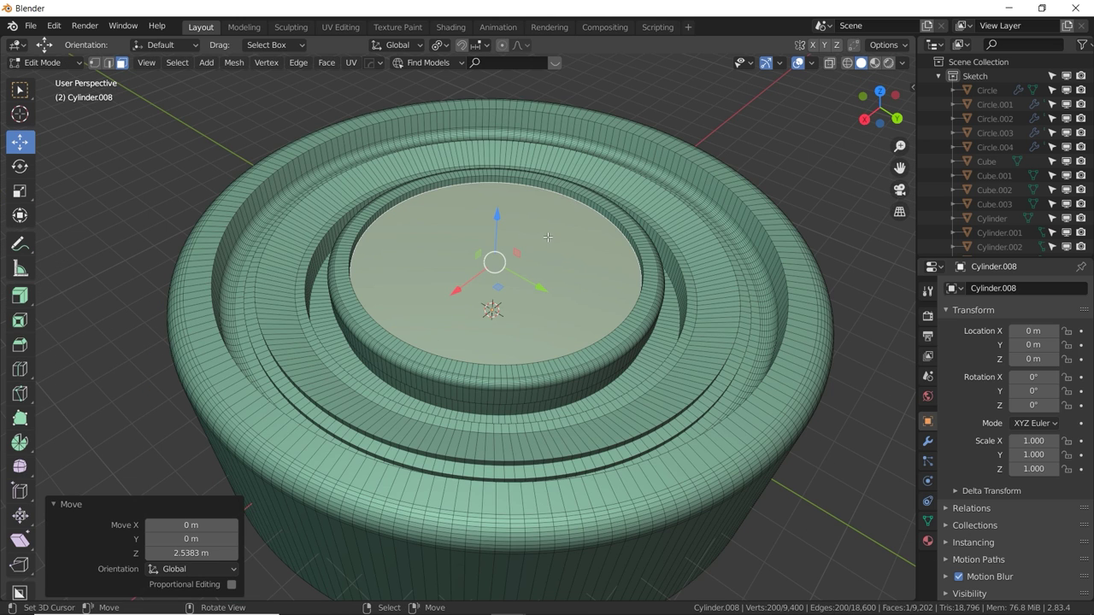
Add a cube, raise it about 2.47 m to the plug's top, and thin it to 0.142 along X.
key("Tab")
key("shift+a")
mouse_move(568, 225)
left_click(611, 246)
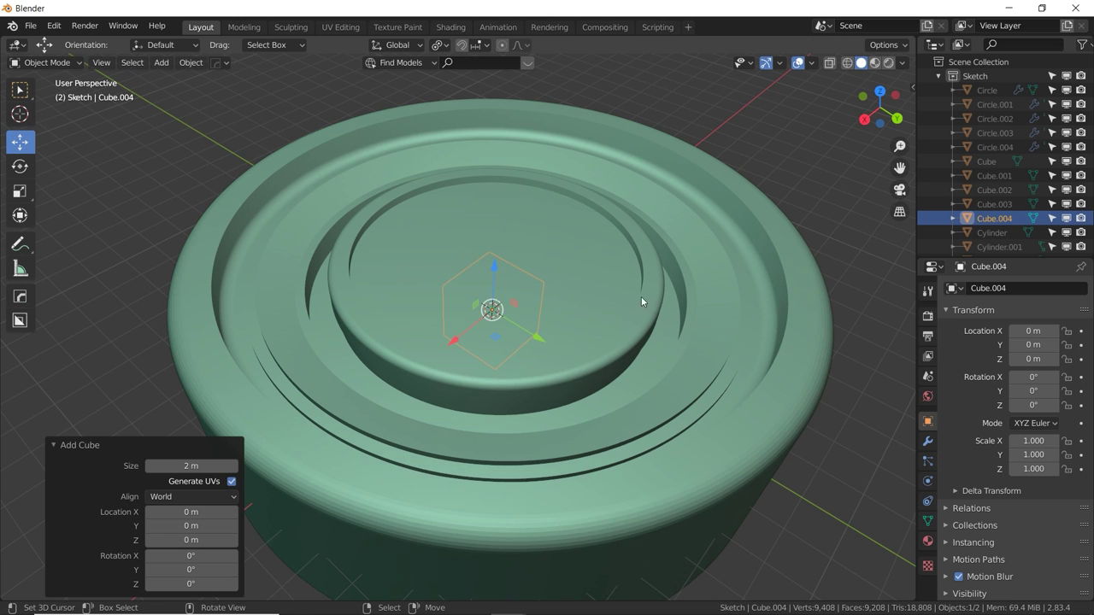
key("g")
key("z")
left_click(576, 309)
key("s")
key("x")
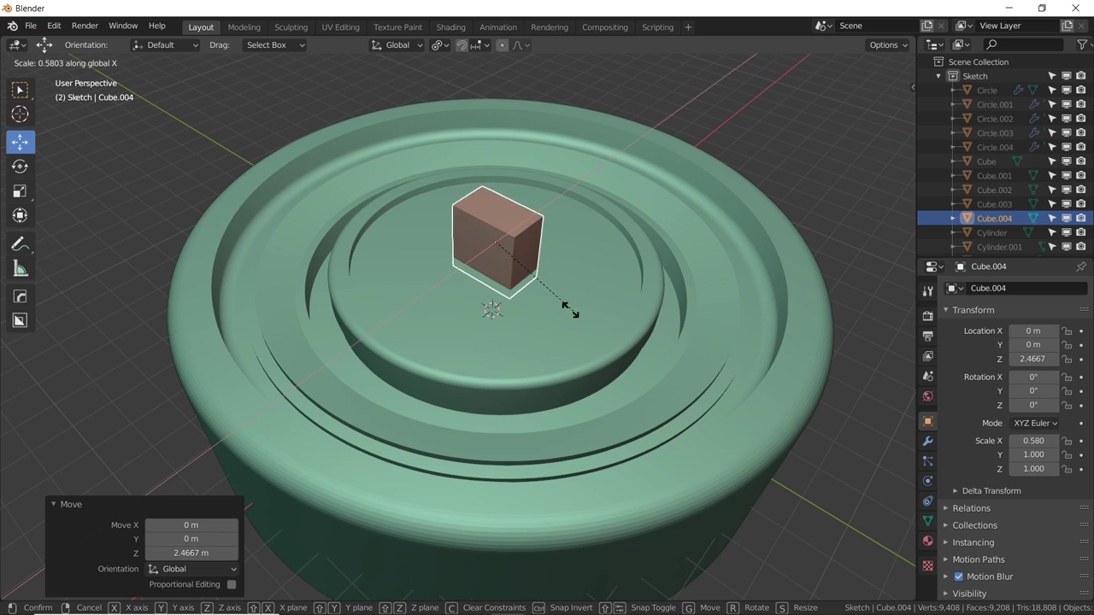
left_click(551, 318)
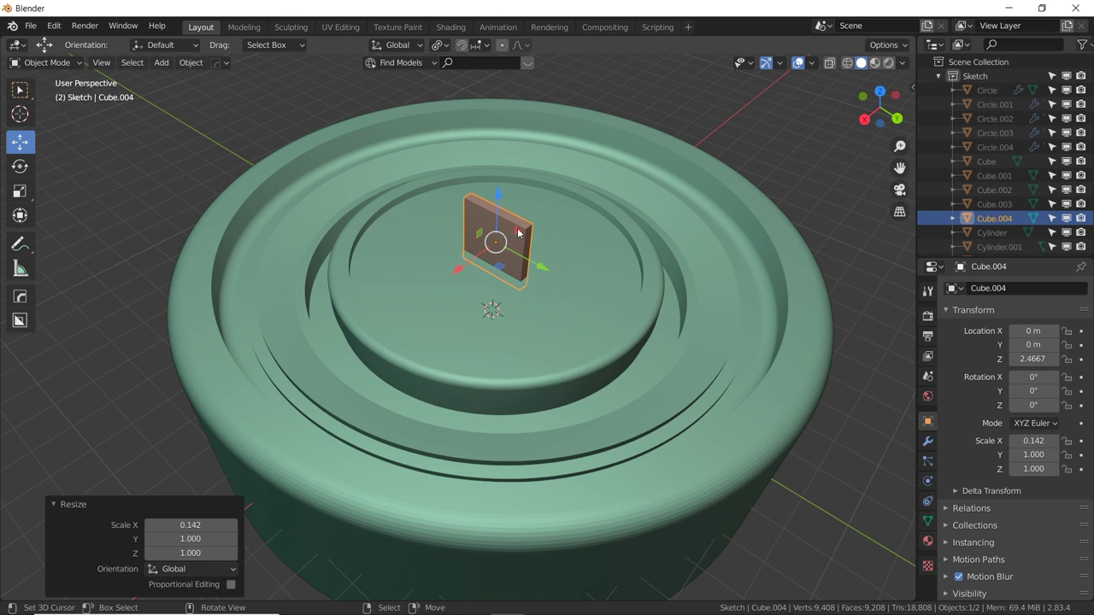
Subtract the thin cube from the round port with a Boolean difference to cut a slot.
left_click(513, 320, "shift")
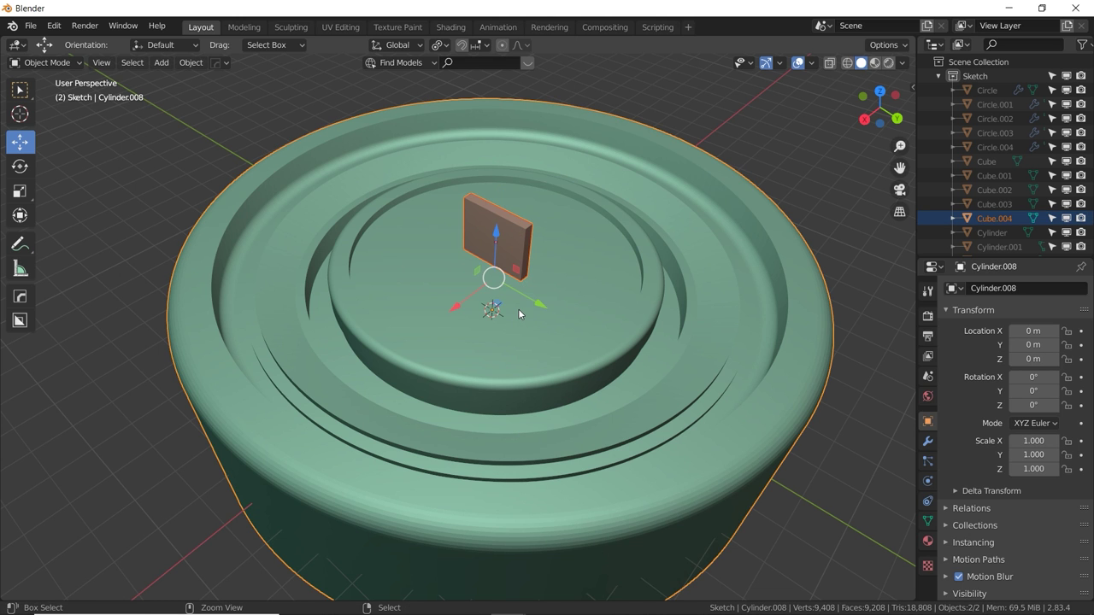
key("ctrl+KP_Subtract")
middle_click_drag(524, 274, 490, 285)
Stretch the slot cutter's mesh along Y to more than double its length.
left_click(521, 210)
left_click(520, 213)
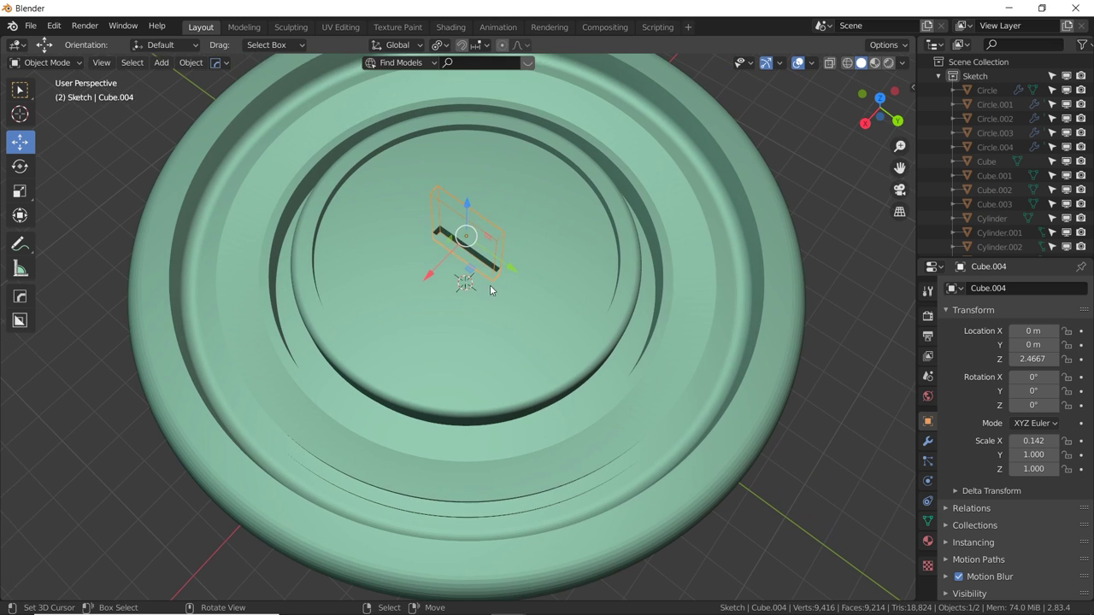
key("Tab")
key("s")
key("x")
key("y")
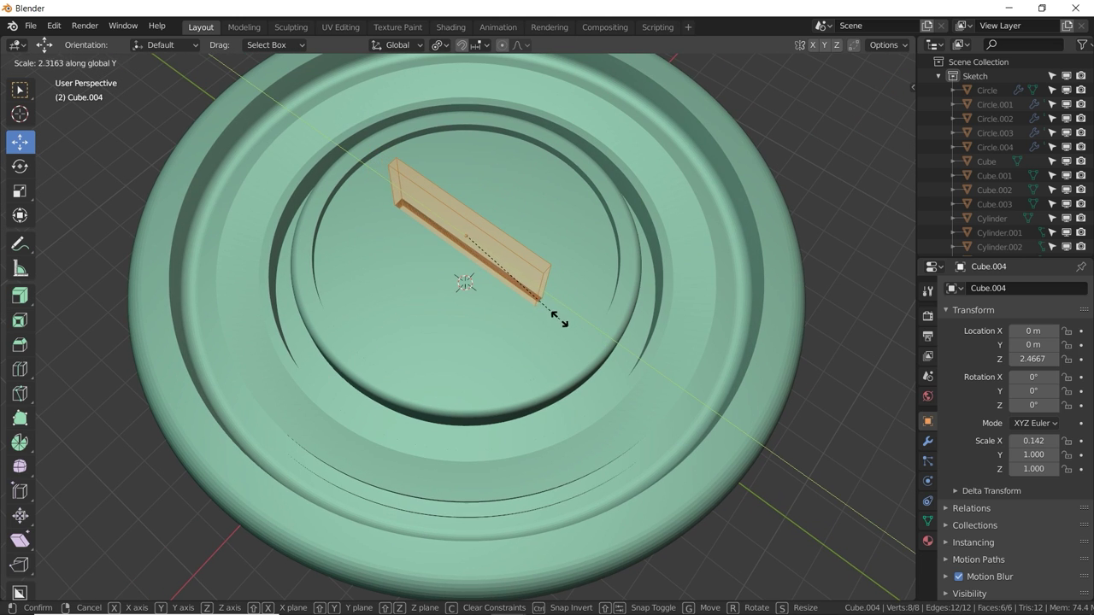
left_click(551, 312)
Extrude both end faces of the cutter outward about 0.55 m along normals and shift them about 0.56 m along X to form angled jogs.
right_click(539, 287)
left_click_drag(299, 337, 481, 305, "alt")
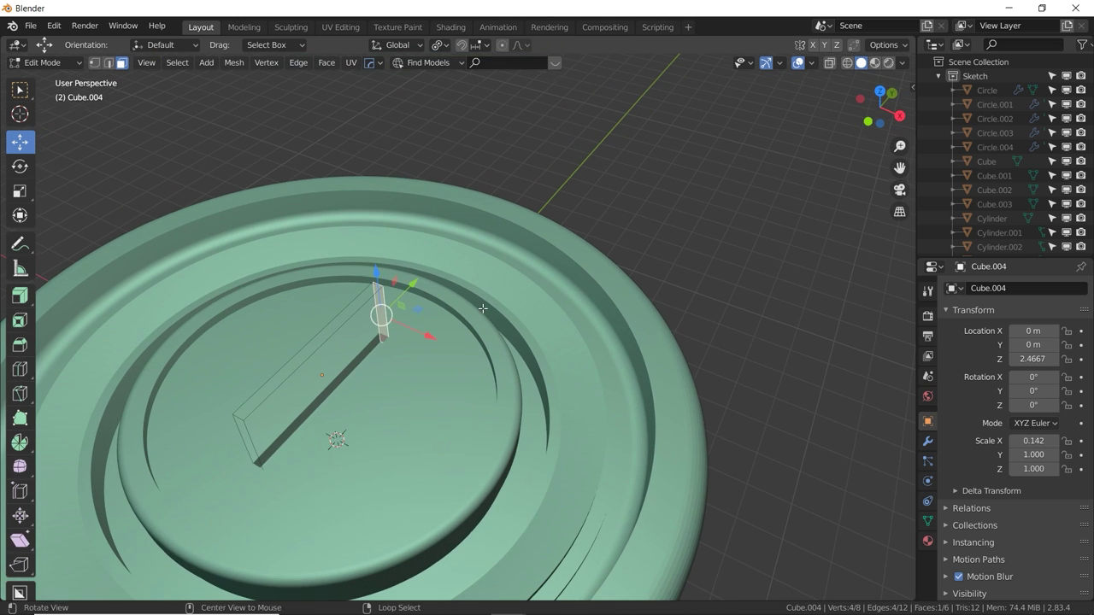
left_click(258, 449, "shift")
left_click(20, 295)
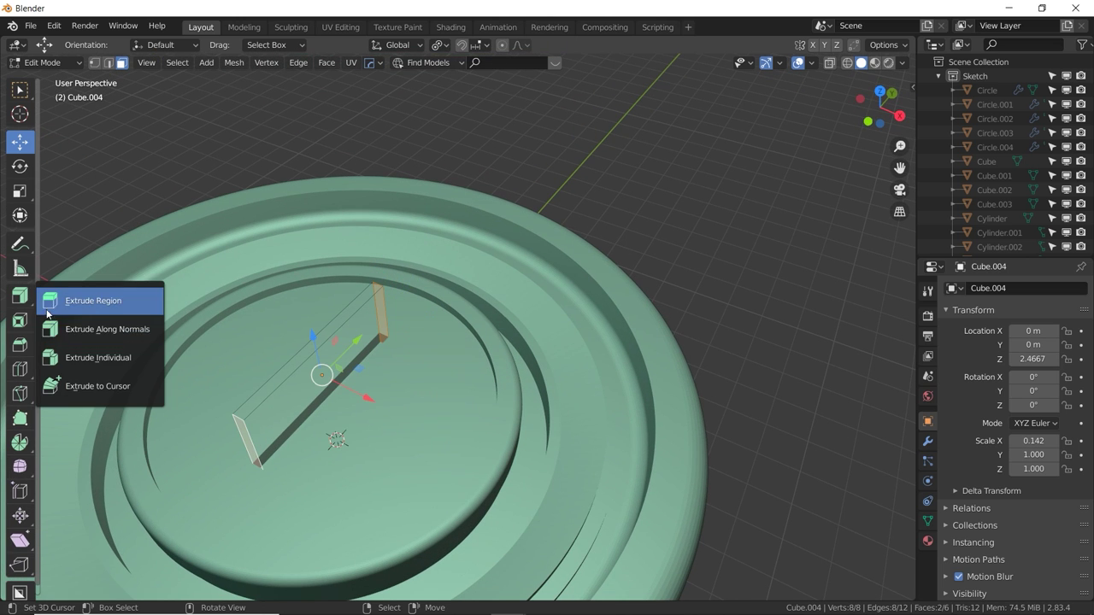
left_click(85, 357)
middle_click_drag(310, 320, 315, 266)
left_click_drag(314, 243, 366, 303)
key("g")
key("x")
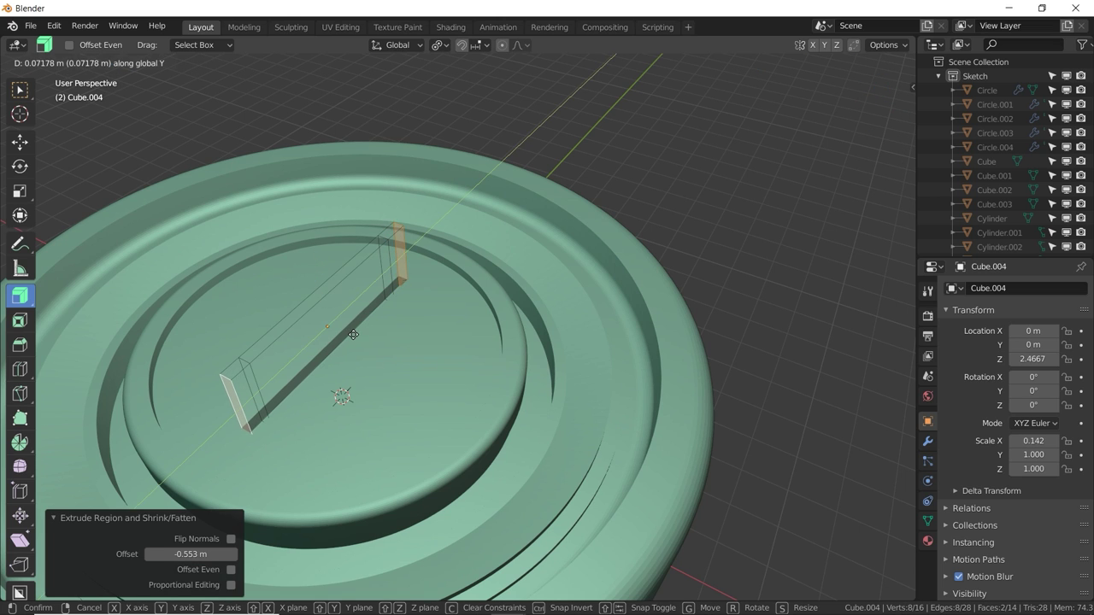
left_click(368, 339)
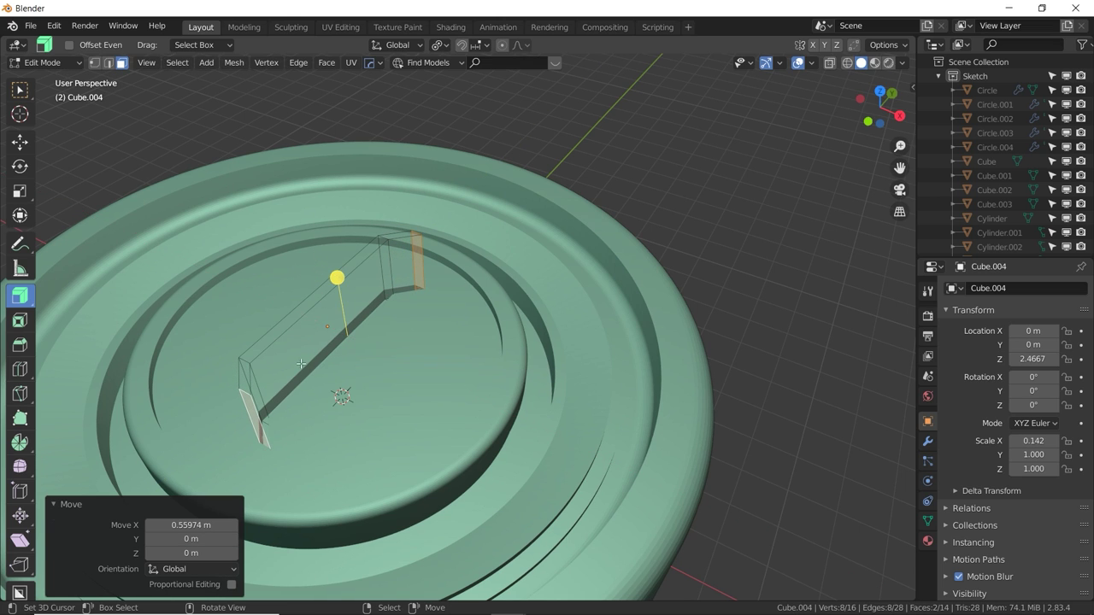
Extrude the cutter's two end faces again to add straight end segments, and return to Object Mode with nothing selected.
left_click_drag(336, 281, 333, 258)
key("Tab")
middle_click_drag(364, 296, 555, 350)
key("alt+a")
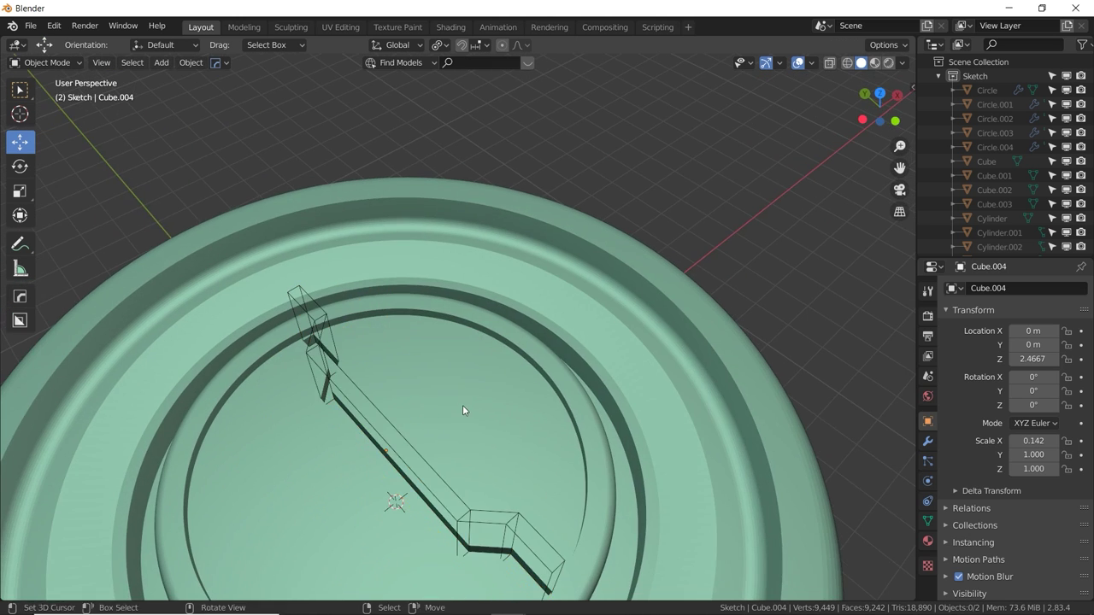
Move the slot cutter about -0.41 m along X in top view and enlarge it to a Y and Z scale of about 1.016.
middle_click_drag(462, 405, 418, 322, "shift")
left_click(398, 344)
left_click(395, 347)
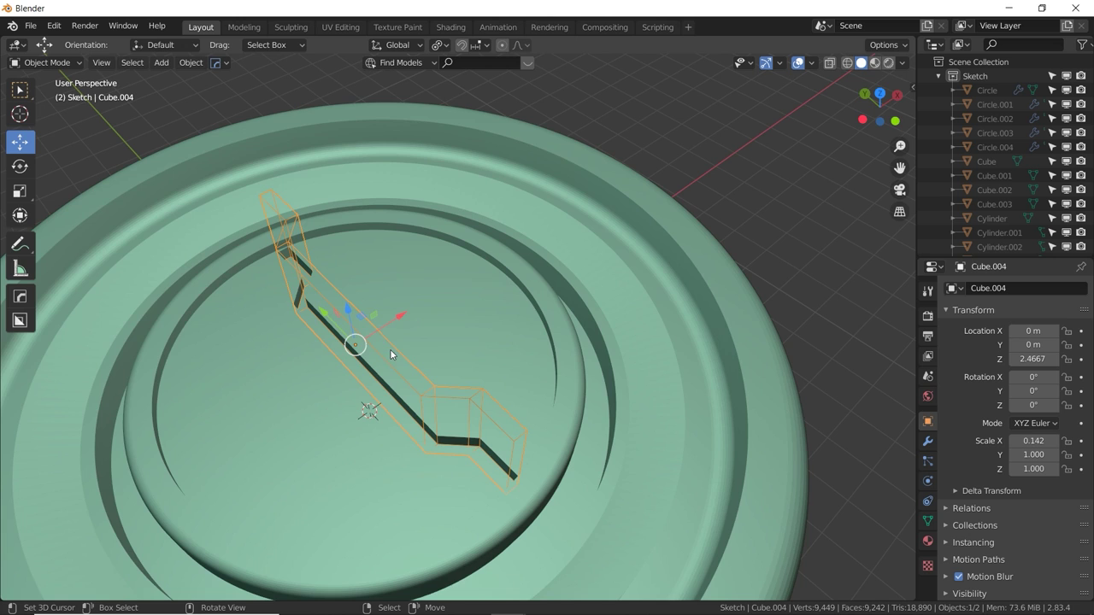
key("KP_7")
key("g")
key("x")
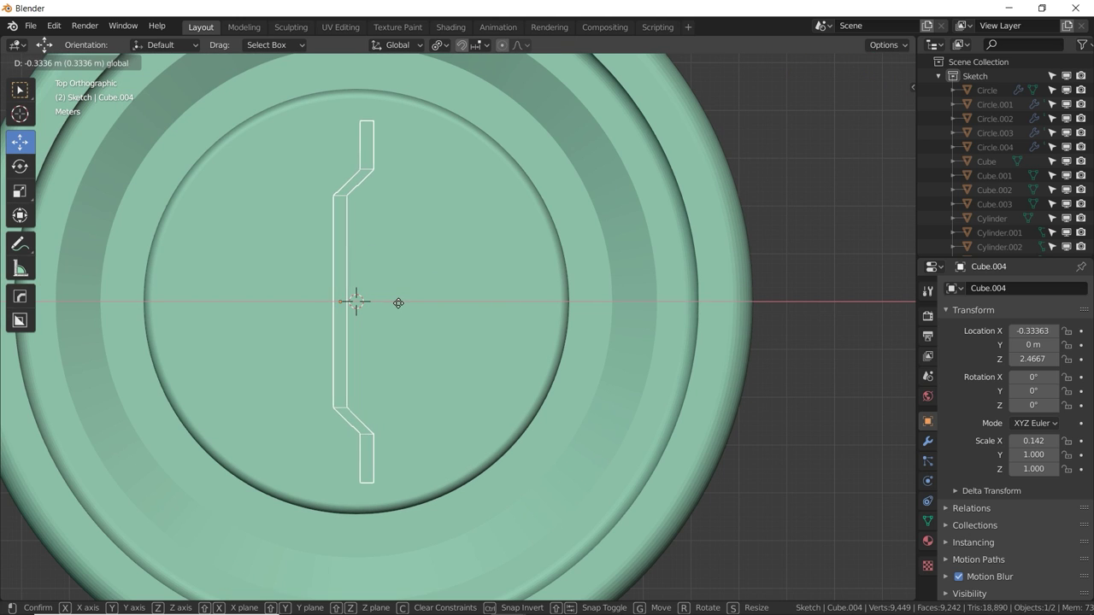
left_click(414, 340)
key("s")
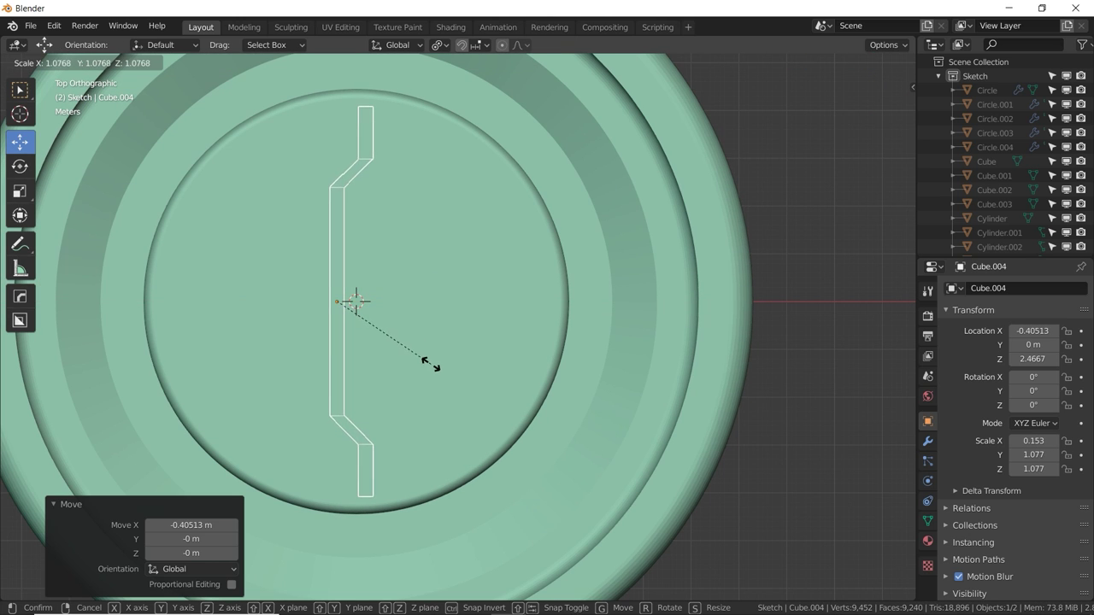
left_click(428, 364)
Hide the cutter object so only the carved slot shows on the plug.
key("Tab")
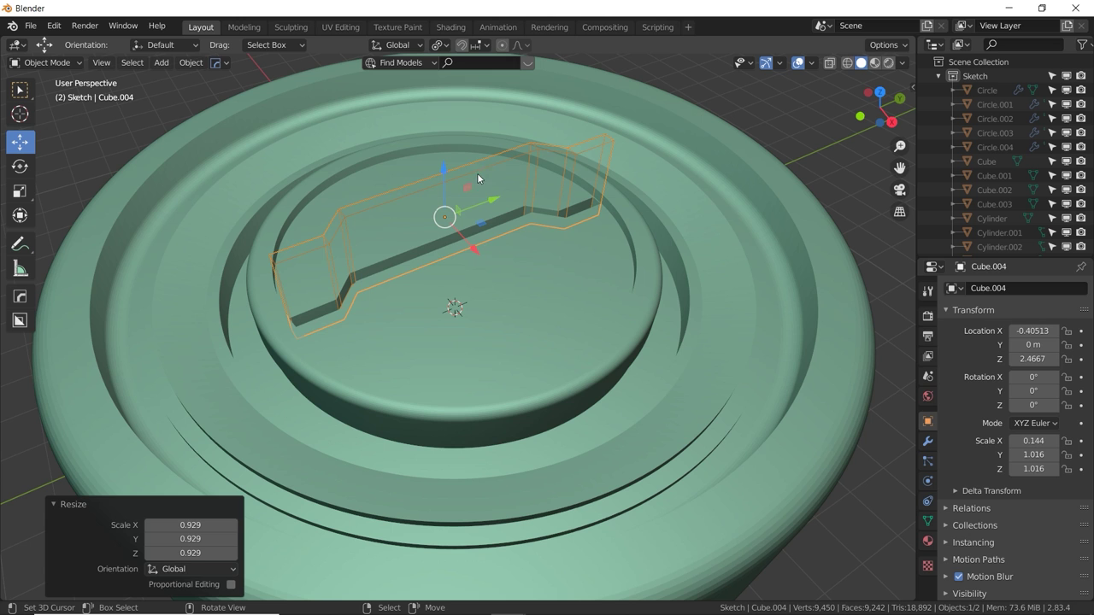
key("h")
middle_click_drag(473, 244, 475, 274)
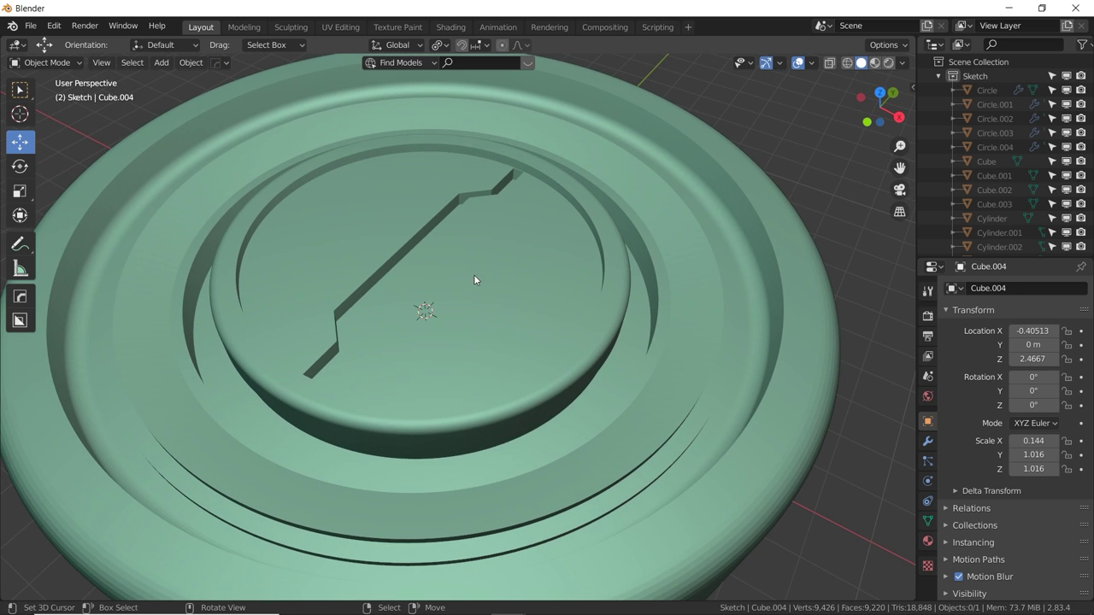
Add two loop cuts around the inner wall of the port's outer rim.
left_click(681, 275)
key("Tab")
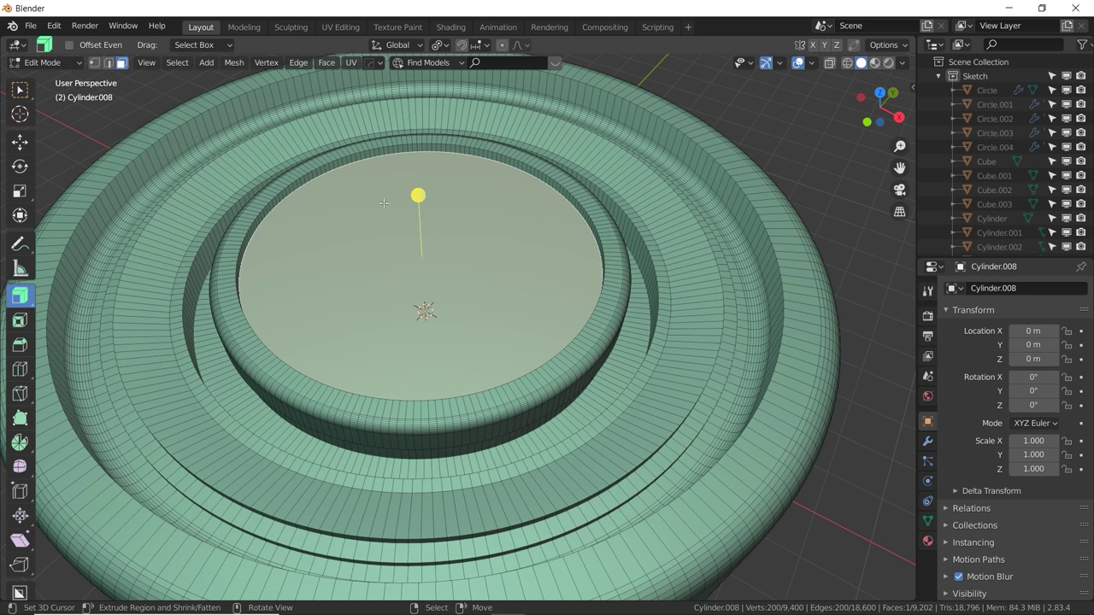
left_click(175, 147, "alt")
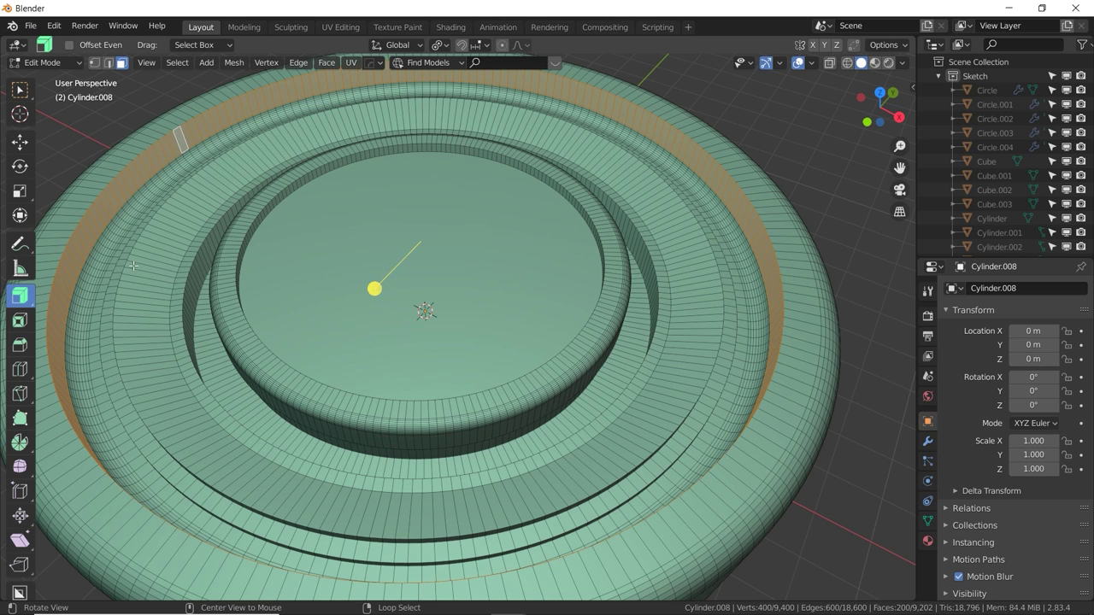
key("ctrl+r")
scroll(231, 114, "up", 1)
left_click(232, 113)
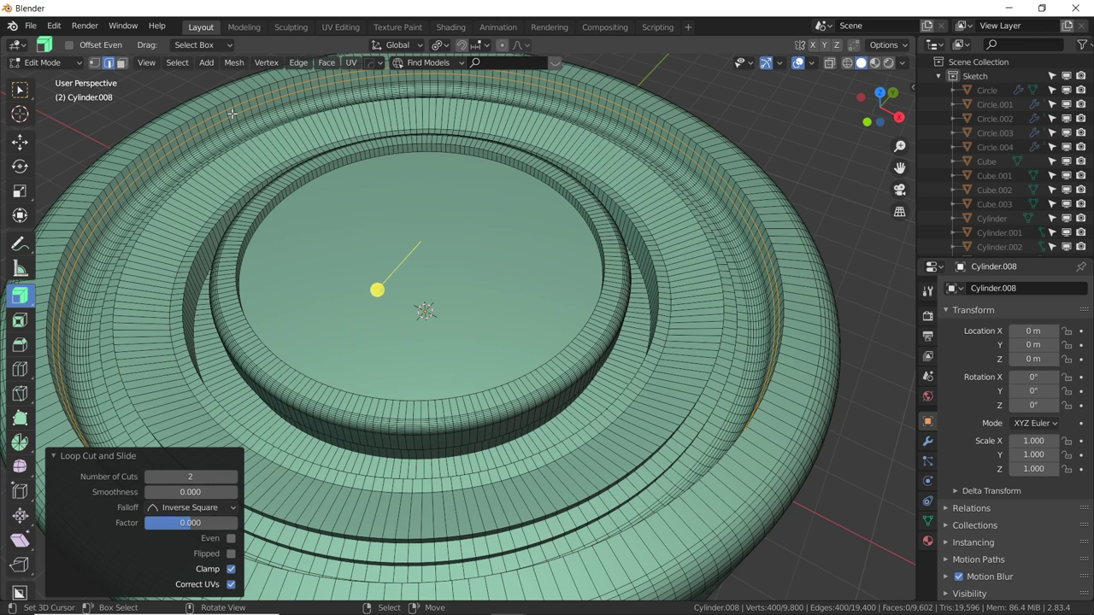
Select the middle face loop between the two new cuts on the rim's inner wall.
left_click(120, 63)
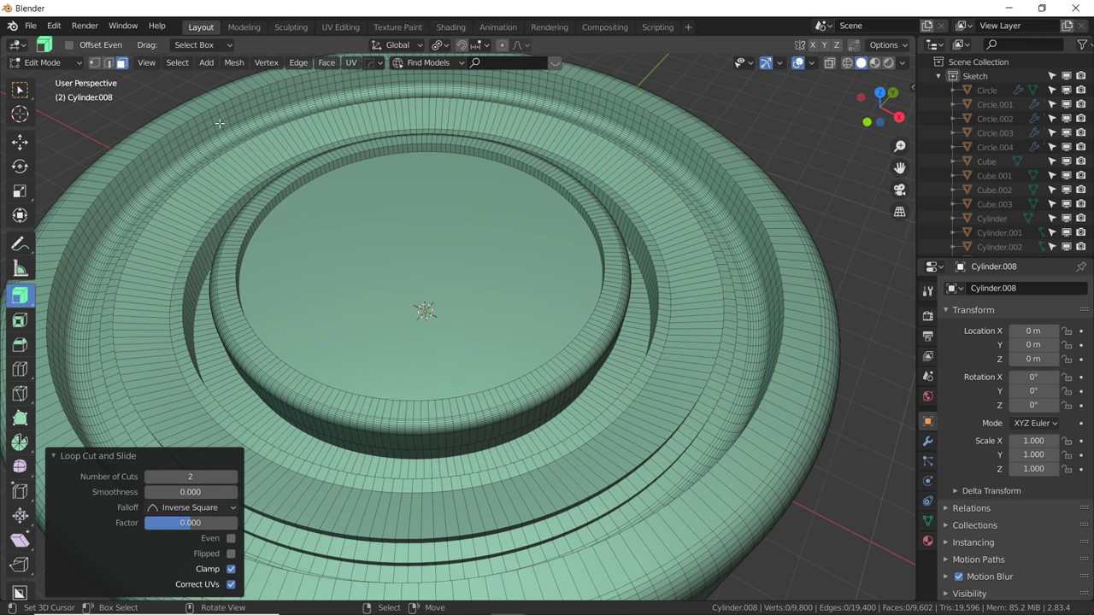
left_click(209, 122, "alt")
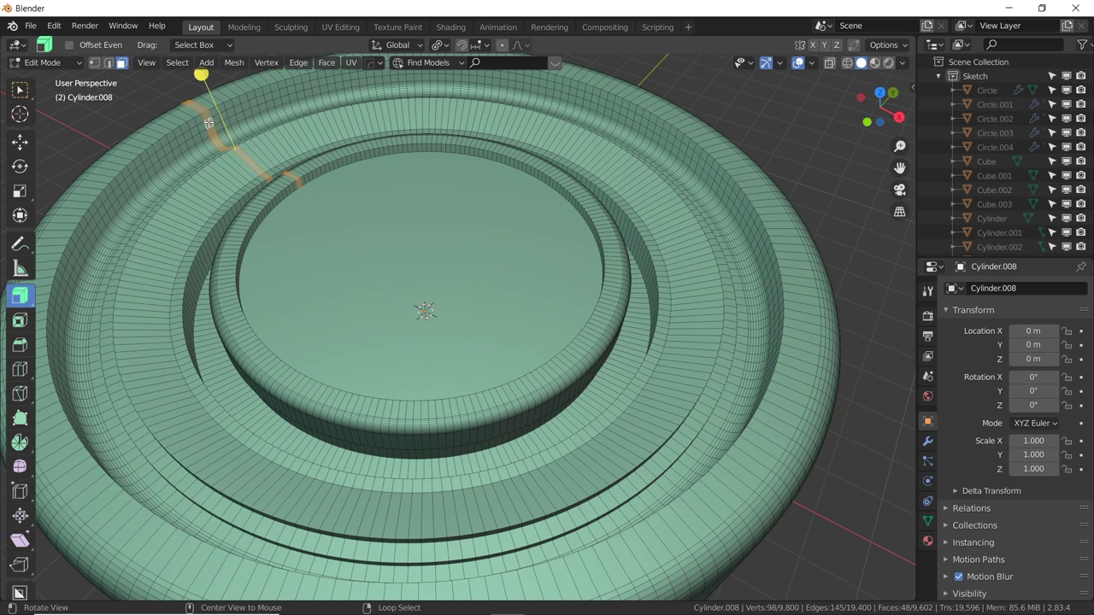
left_click(260, 100, "alt")
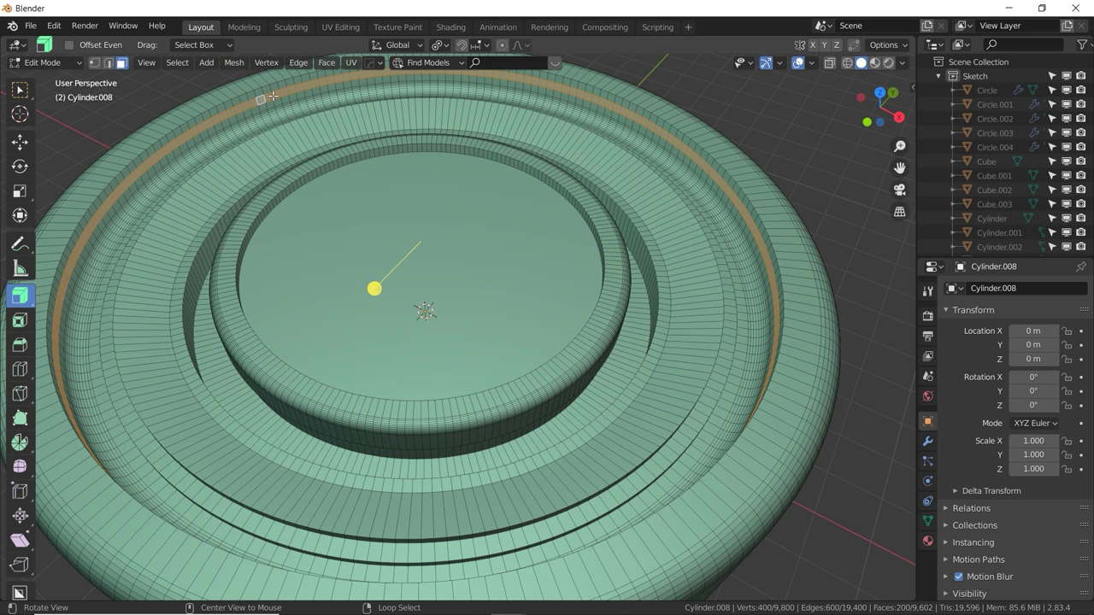
Create a base material for the port and add a second material slot with a new Emission material.
left_click(927, 540)
left_click(991, 438)
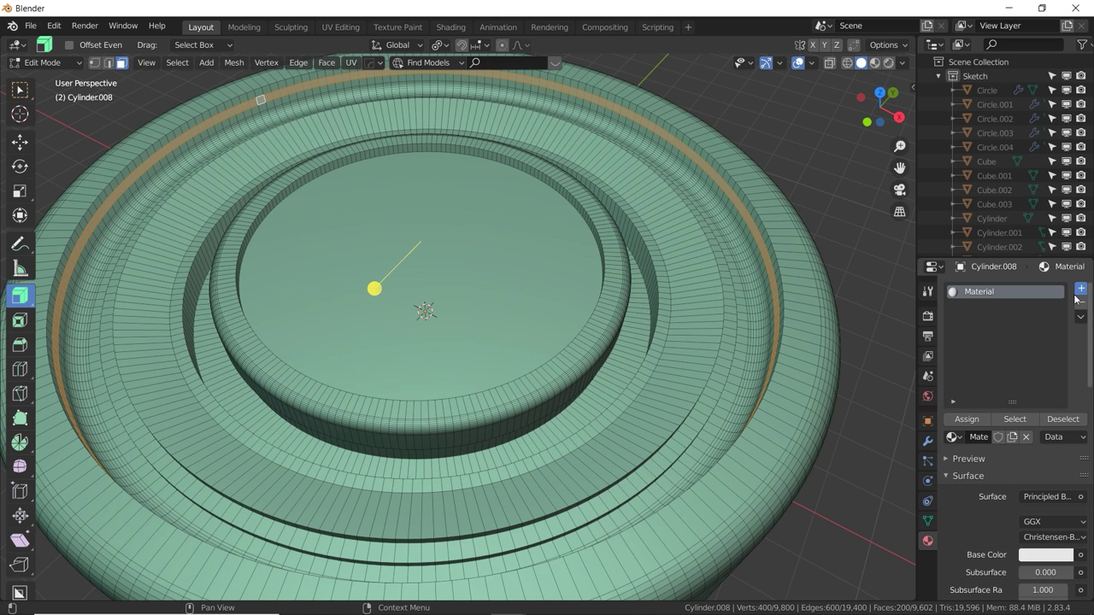
left_click(1079, 290)
left_click(996, 438)
left_click(1041, 497)
left_click(1040, 496)
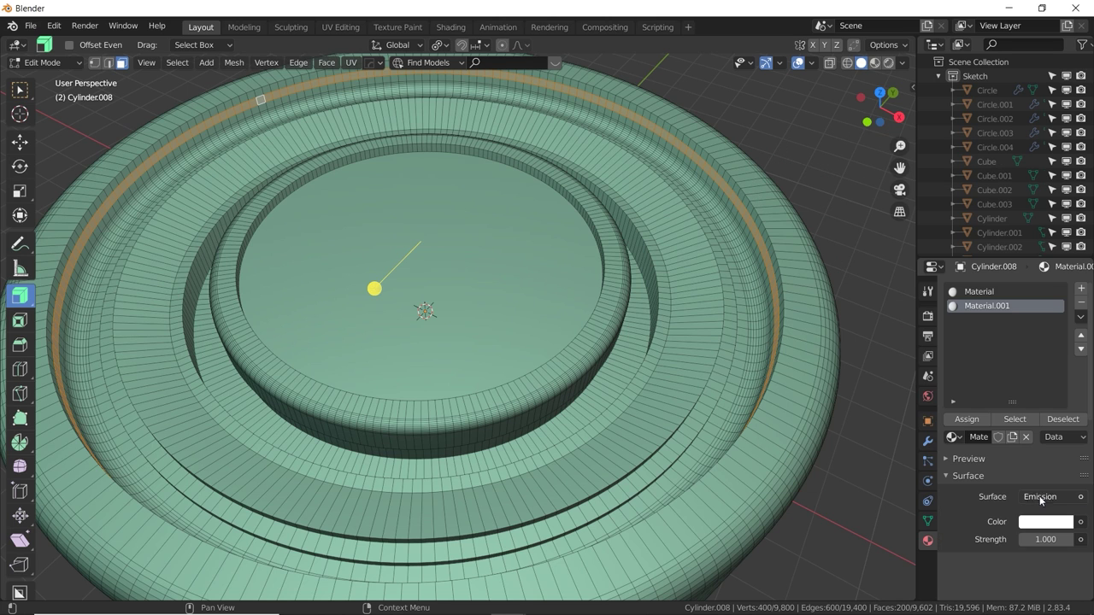
Make the emission color saturated blue with strength 20 and assign it to the selected wall band in rendered shading.
left_click(1039, 526)
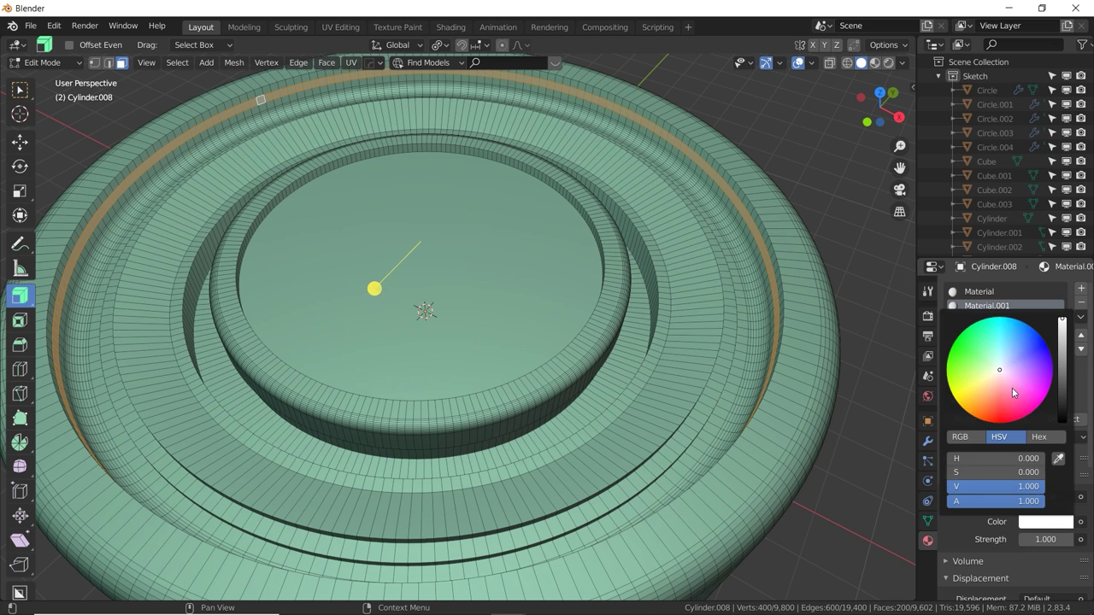
left_click(1005, 337)
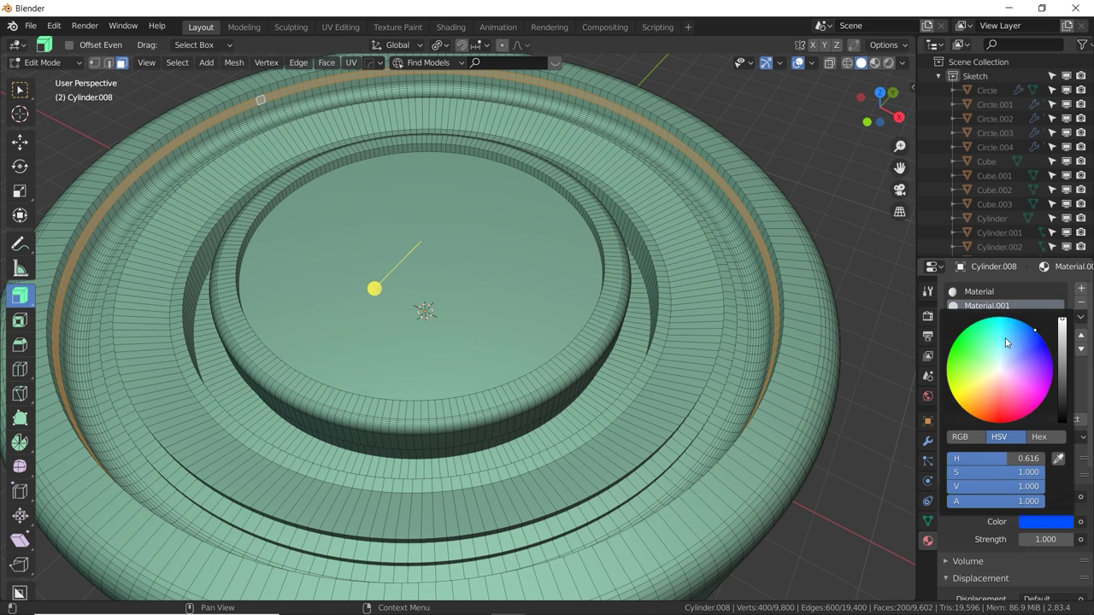
left_click(1036, 535)
type("20")
key("Return")
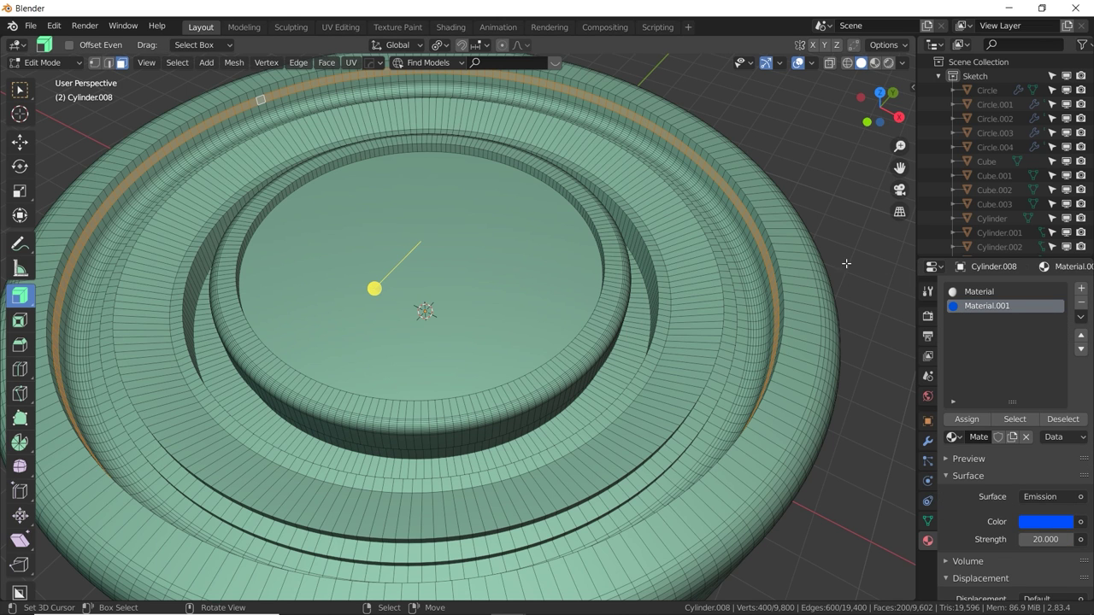
left_click(889, 62)
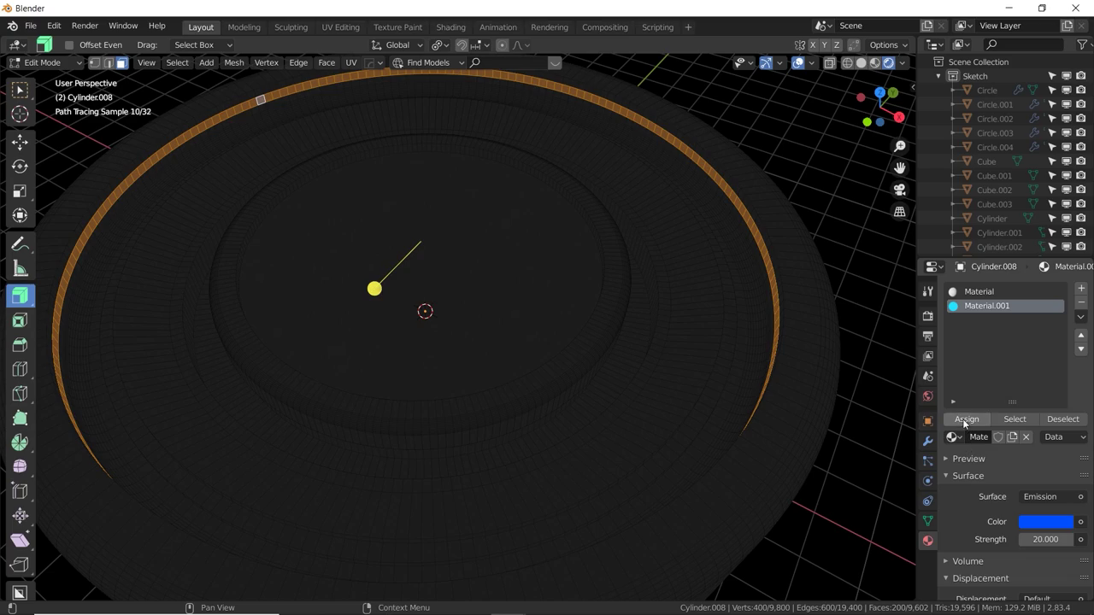
left_click(966, 419)
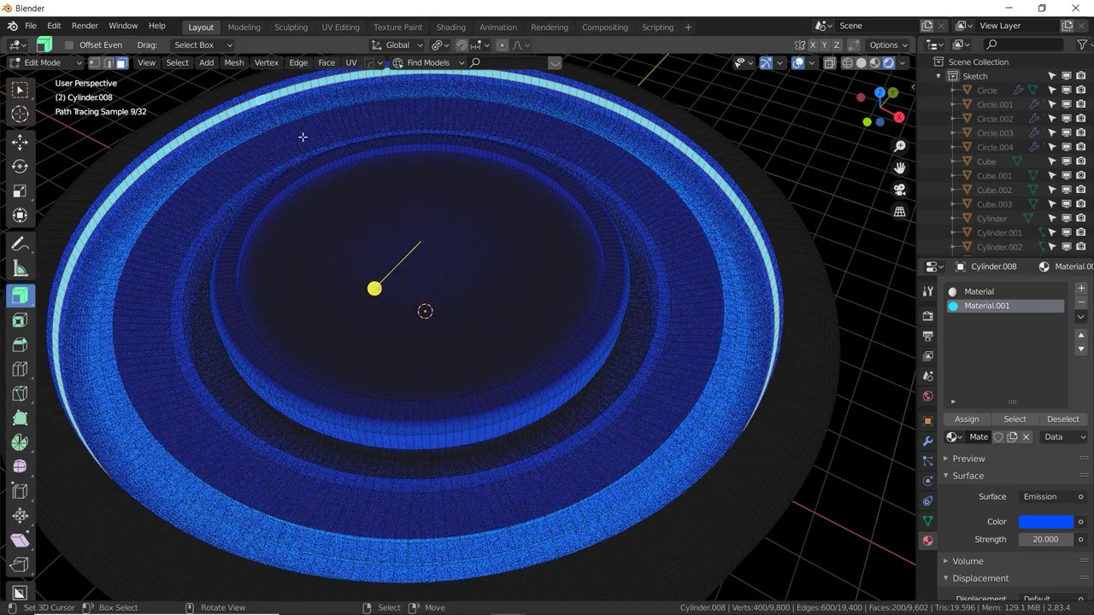
Switch the viewport to material preview and assign the blue emission material to a face loop around the base of the raised central disc.
left_click(961, 308)
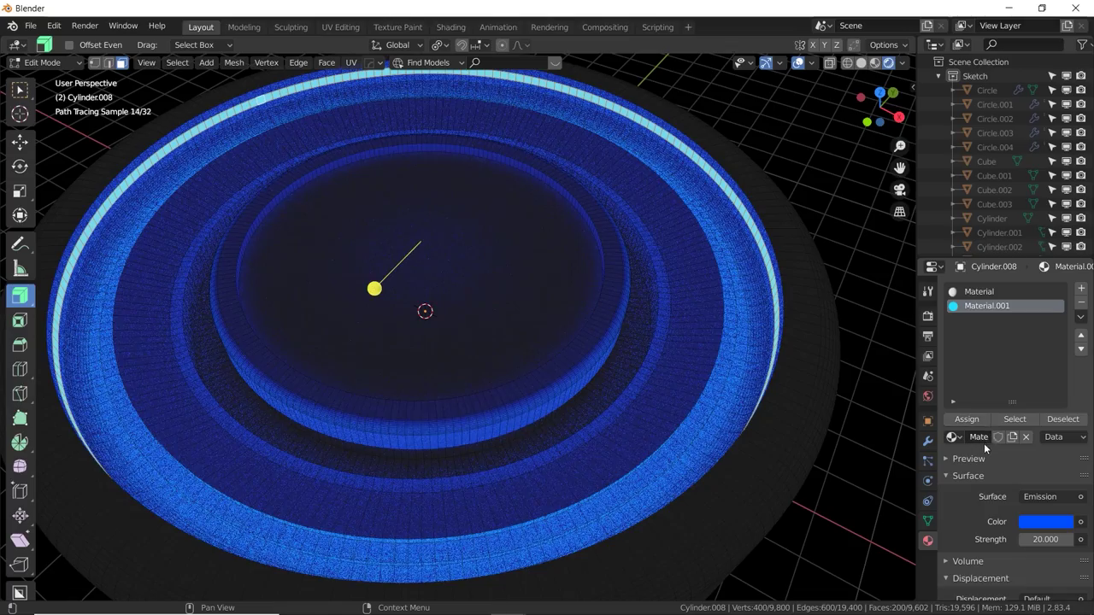
key("Tab")
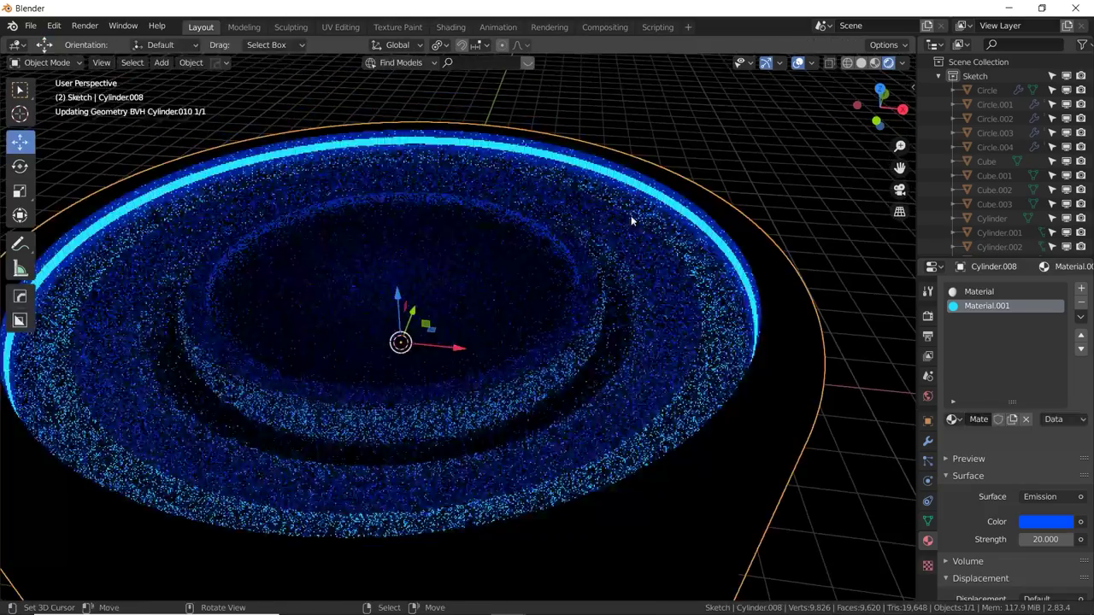
scroll(631, 215, "up", 2)
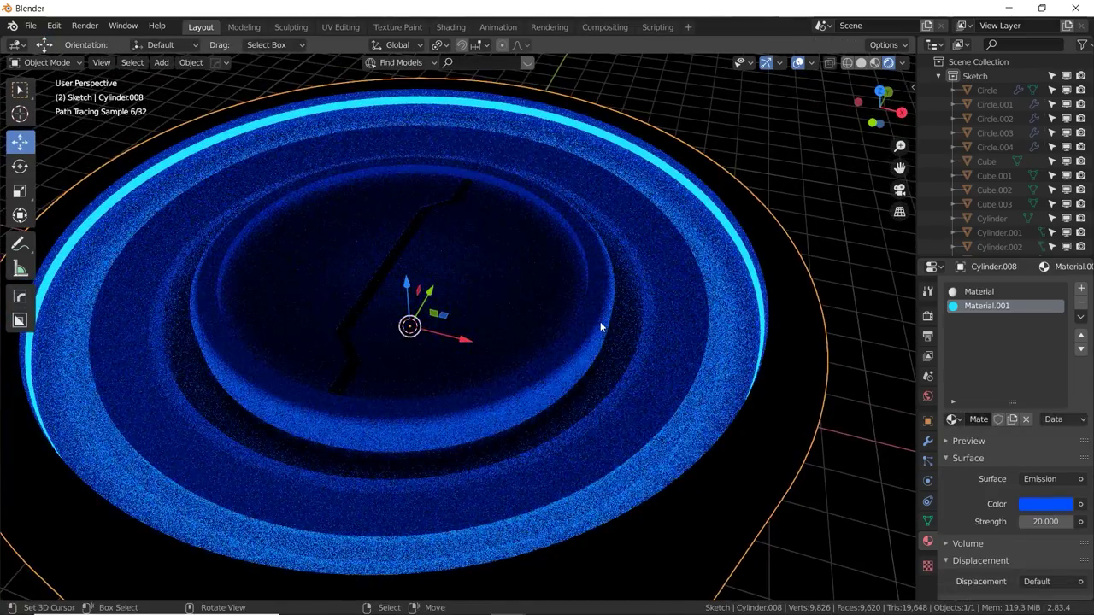
key("Tab")
middle_click_drag(593, 355, 592, 345)
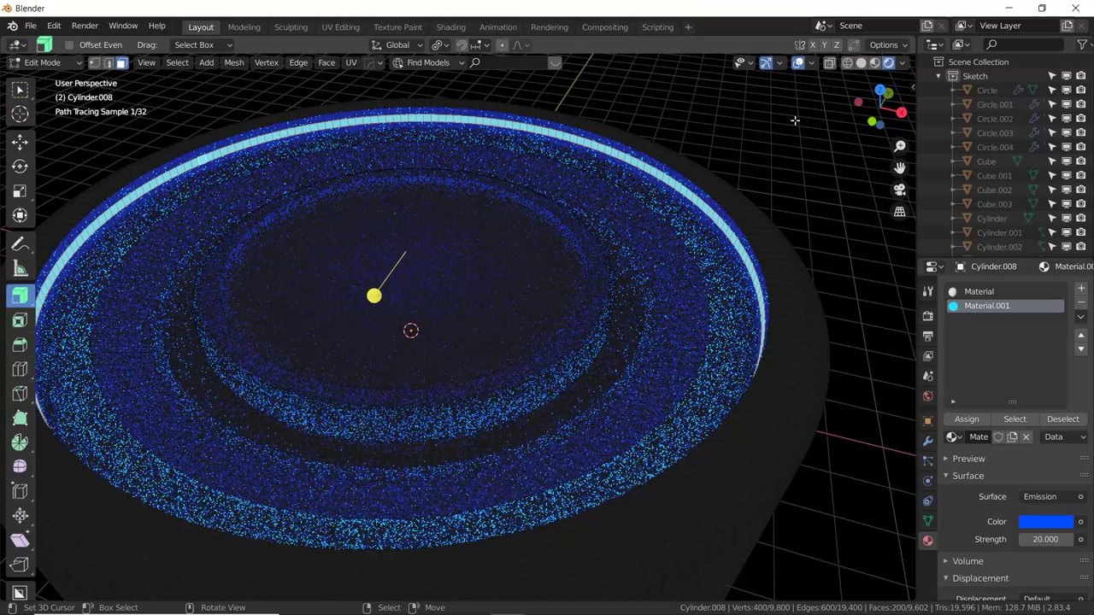
left_click(874, 63)
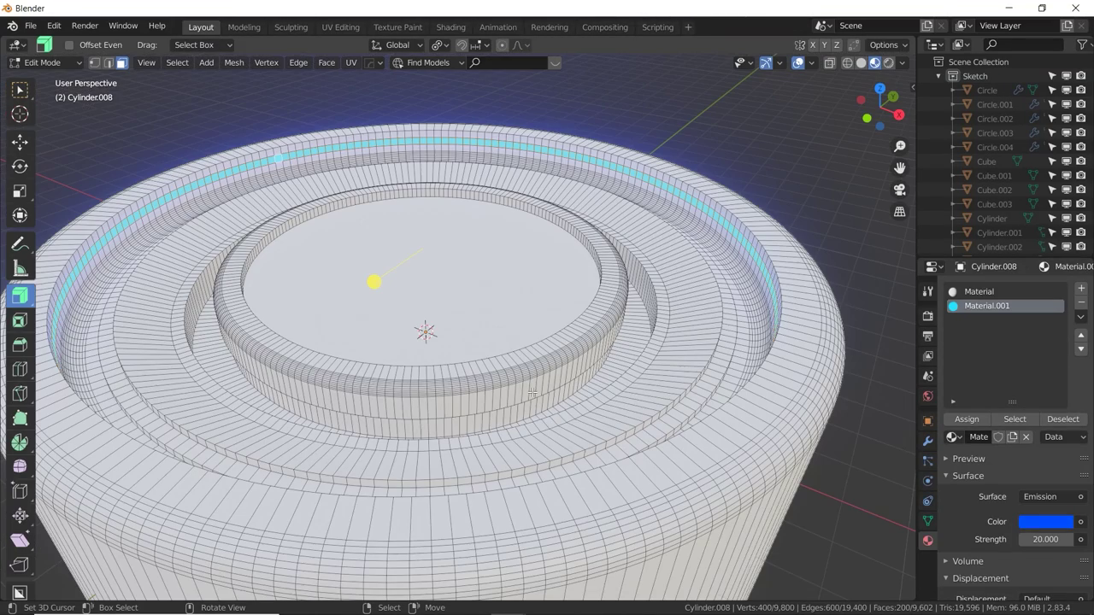
middle_click_drag(343, 416, 373, 431)
left_click(341, 412, "alt")
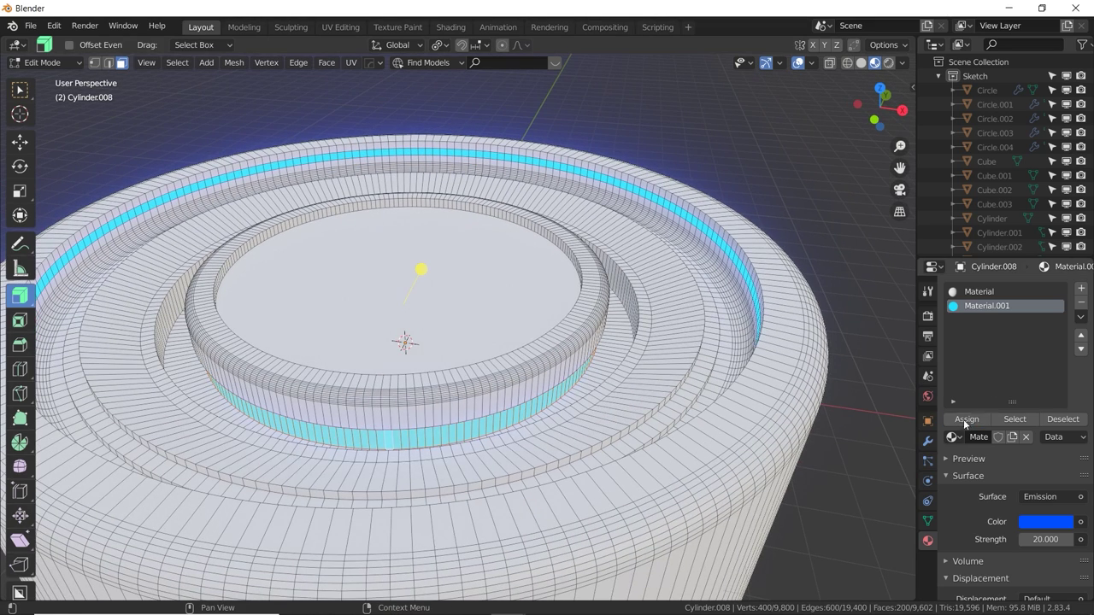
key("Tab")
mouse_move(561, 376)
middle_mouse_down()
mouse_move(559, 416)
mouse_move(554, 393)
middle_mouse_up()
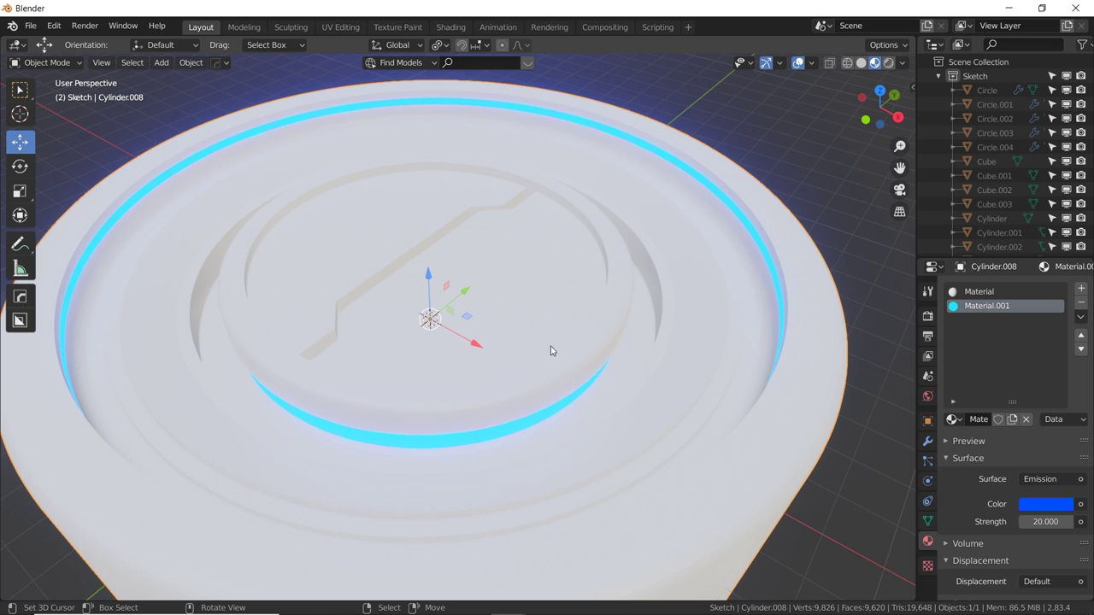
Darken the base color of the port's first material to a medium grey.
left_click(982, 292)
left_click(1046, 537)
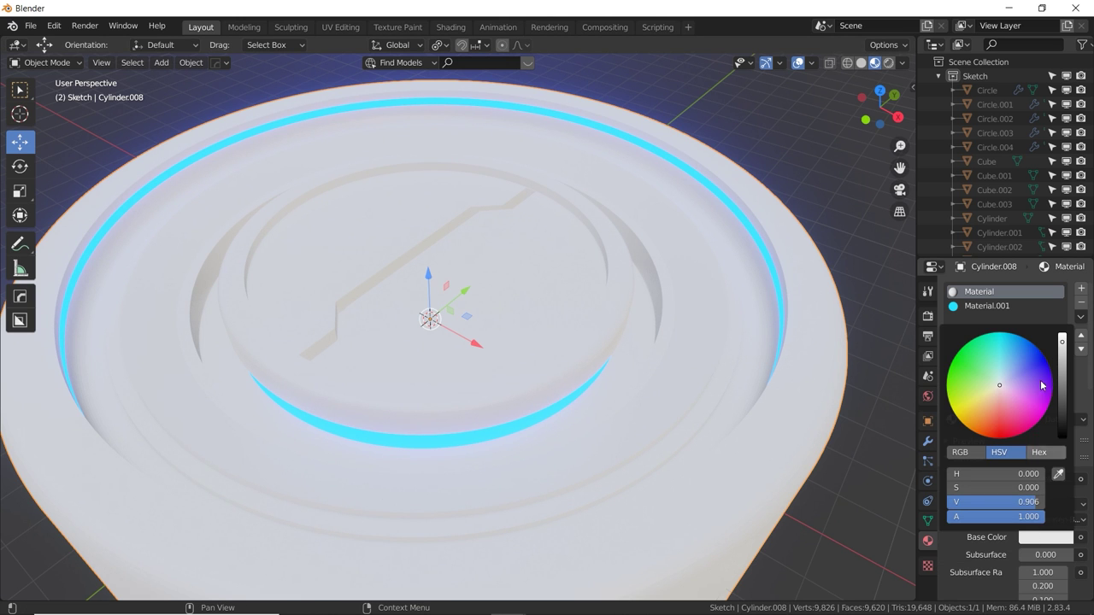
left_click(1062, 353)
left_click_drag(1065, 361, 1063, 393)
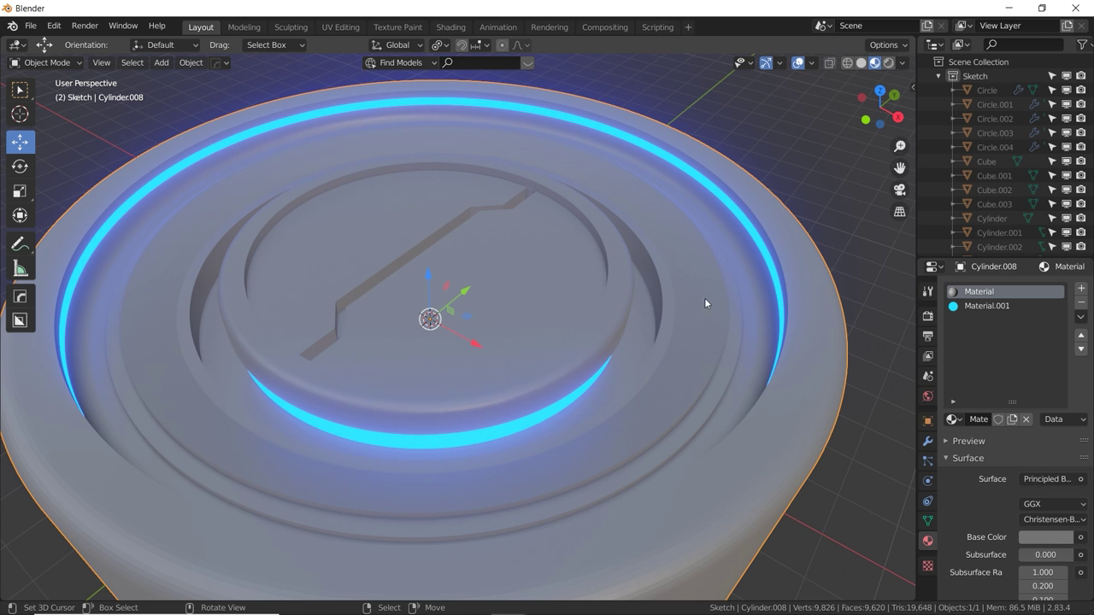
Inset the flat ring's faces individually with a thickness of about 0.041 m and extrude them inward as radial grooves.
key("Tab")
scroll(684, 314, "up", 1)
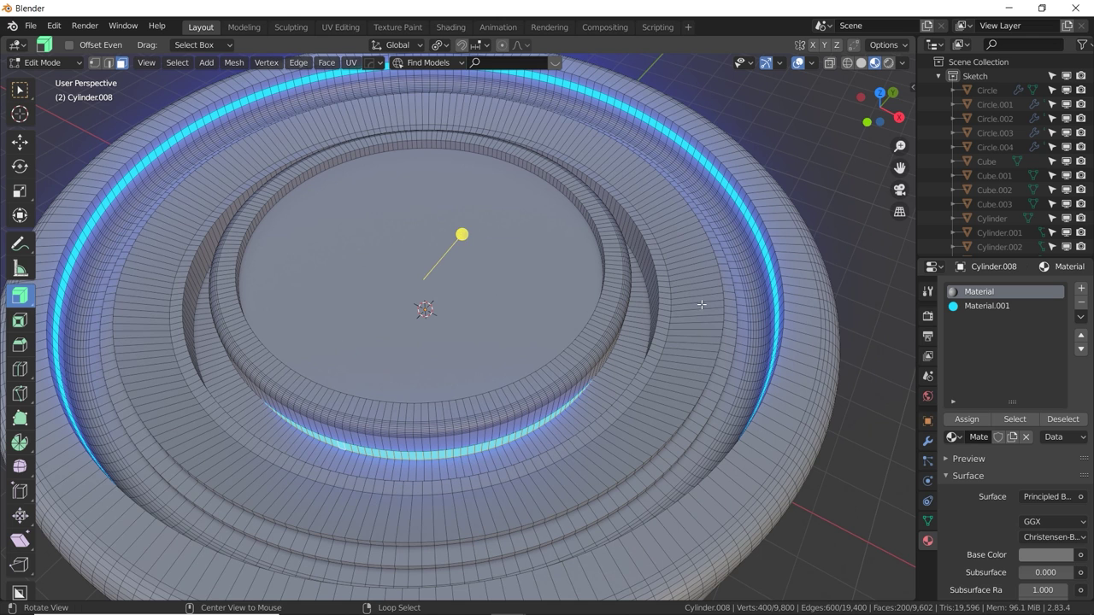
left_click(698, 284, "alt")
key("i")
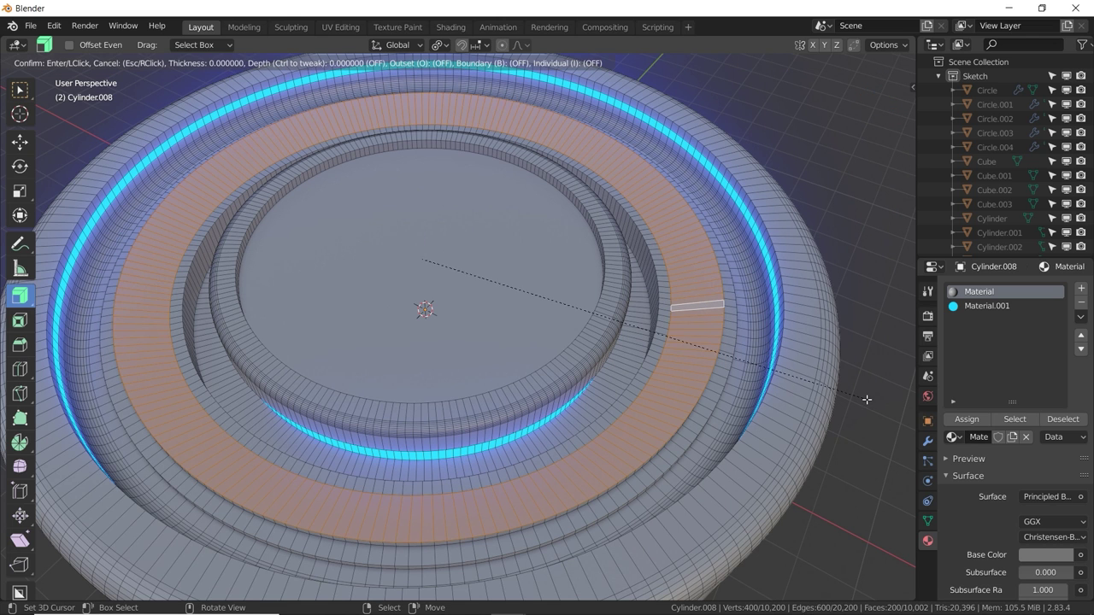
key("i")
left_click(862, 399)
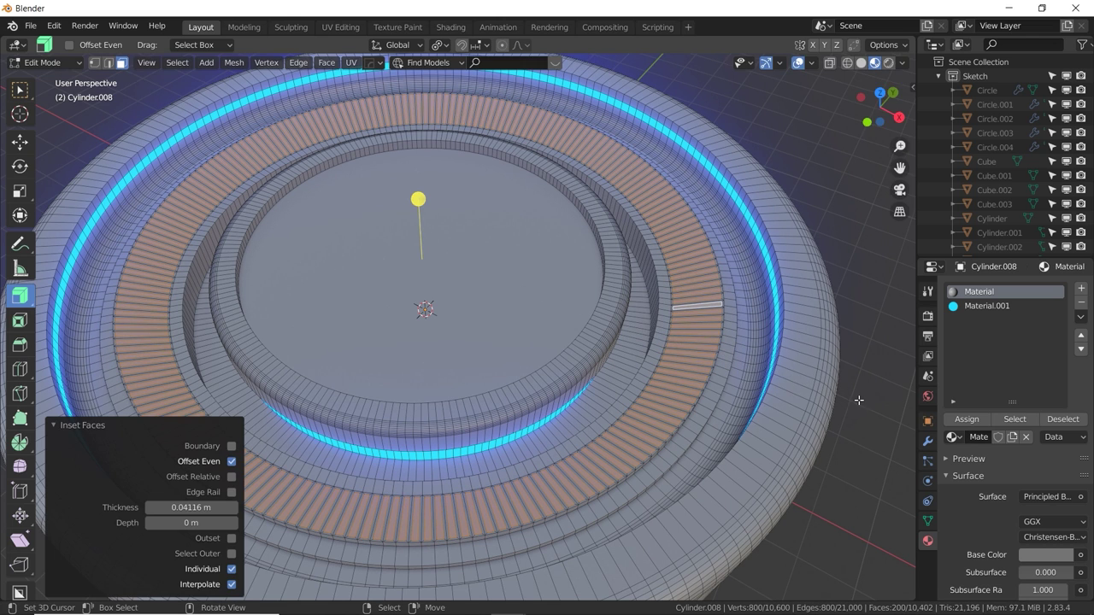
key("e")
left_click(852, 408)
key("Tab")
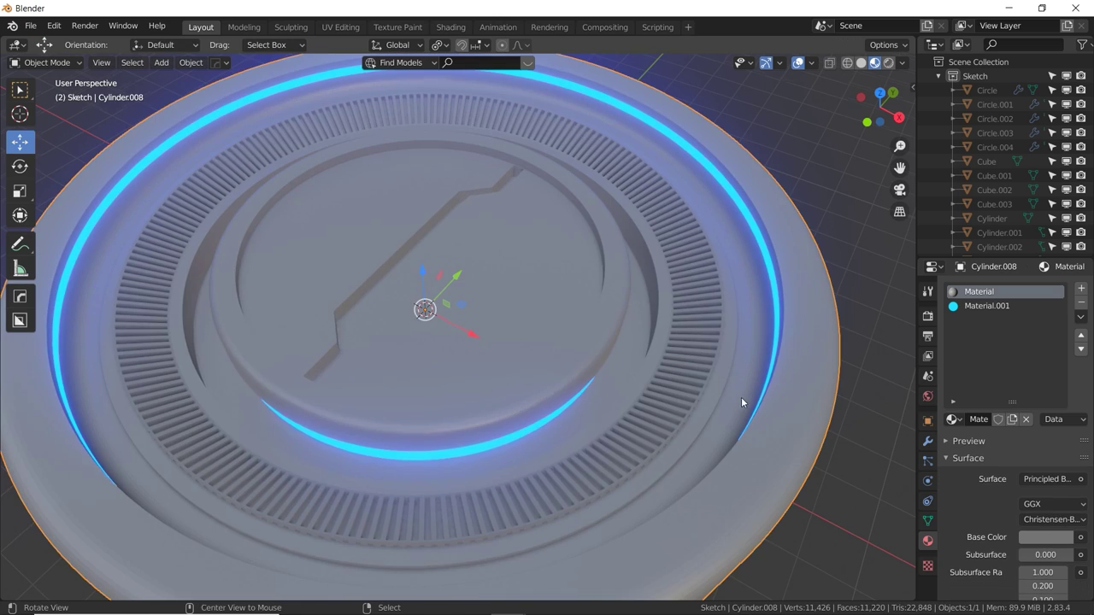
Duplicate the central disc's top face in place and scale the copy to about 0.091.
mouse_move(741, 398)
middle_mouse_down()
mouse_move(744, 410)
mouse_move(736, 384)
middle_mouse_up()
key("Tab")
right_click(375, 311)
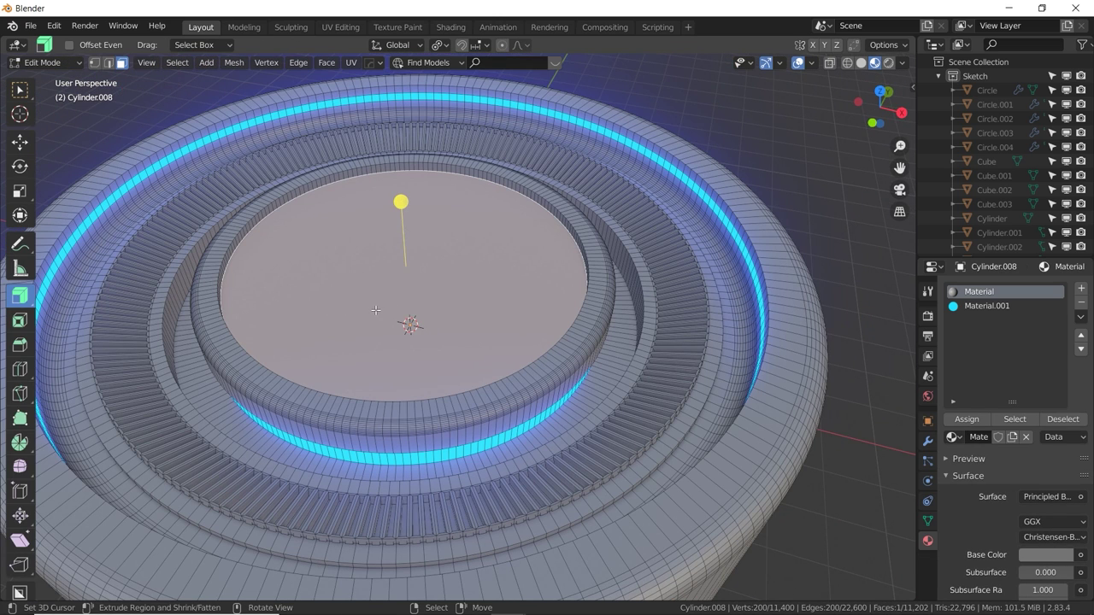
key("shift+d")
right_click(416, 258)
key("s")
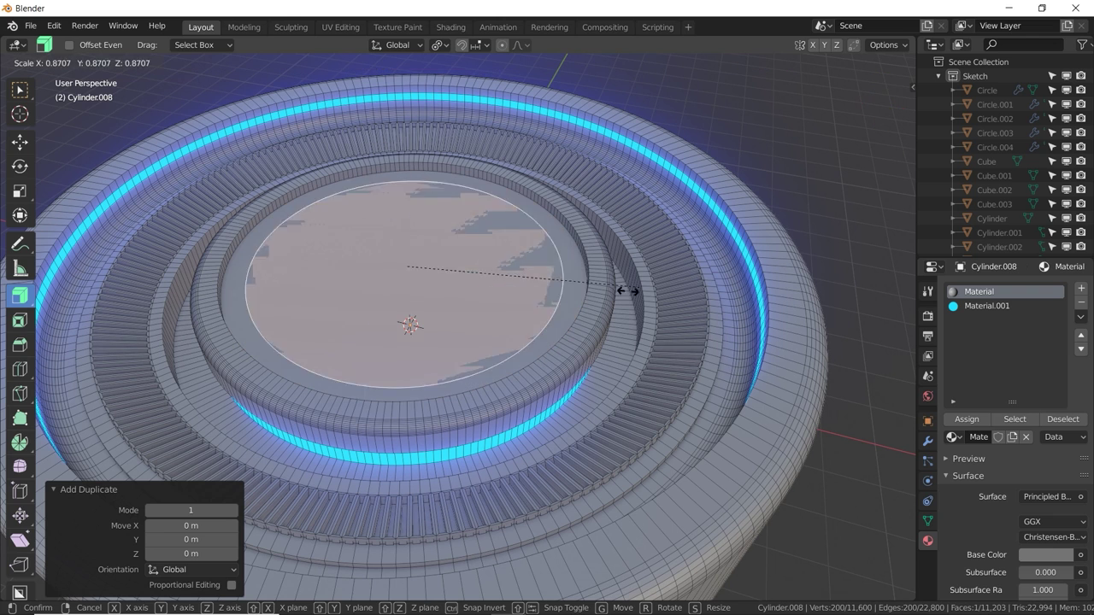
left_click(435, 275)
Extrude the small disc upward about 0.08 m and taper it by scaling its top face to about 0.867.
key("e")
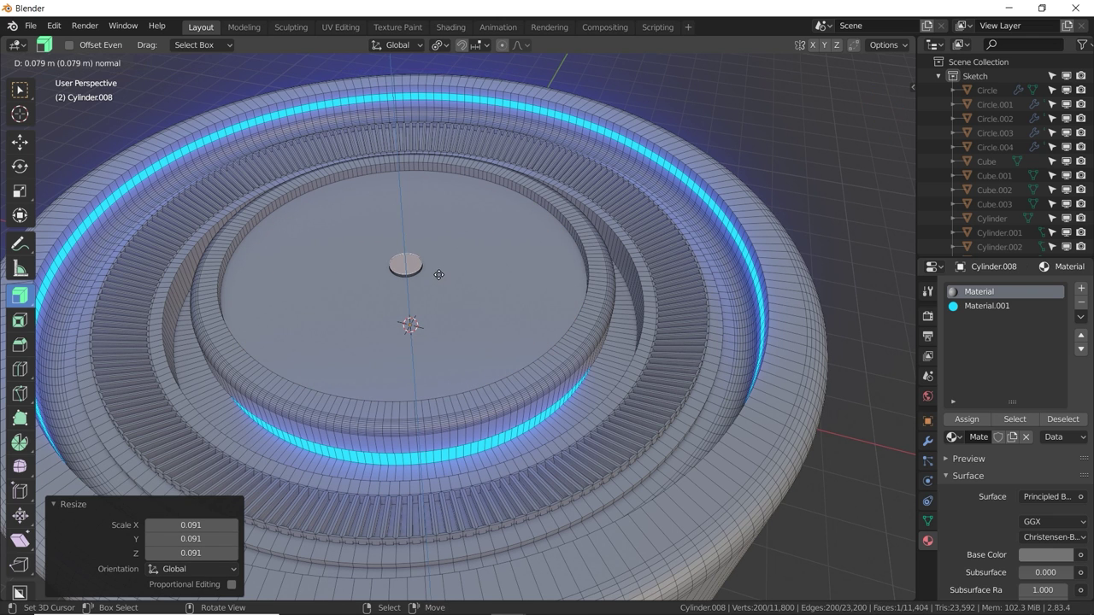
left_click(438, 273)
key("s")
left_click(435, 272)
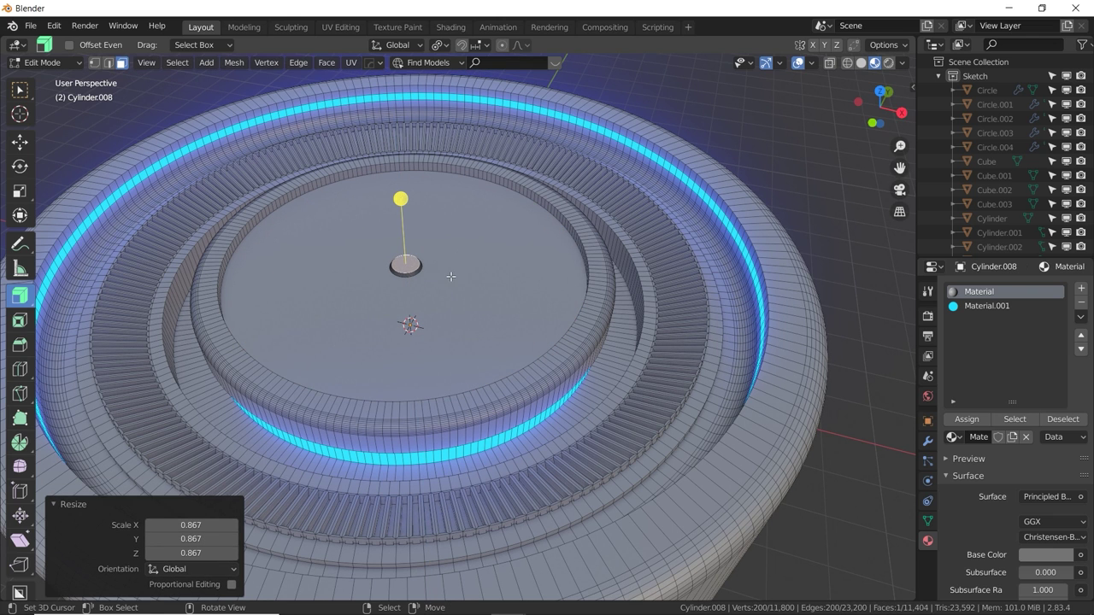
Select the whole small disc, move it about -4.03 m along X onto the inner rim and scale it to about 0.498.
key("ctrl+l")
key("KP_7")
key("g")
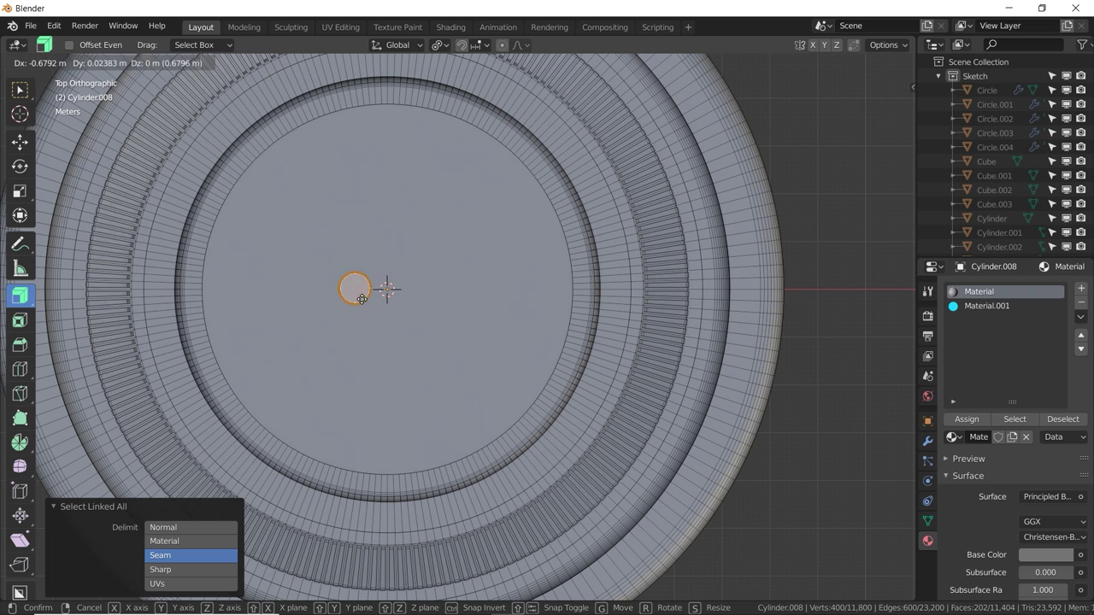
key("x")
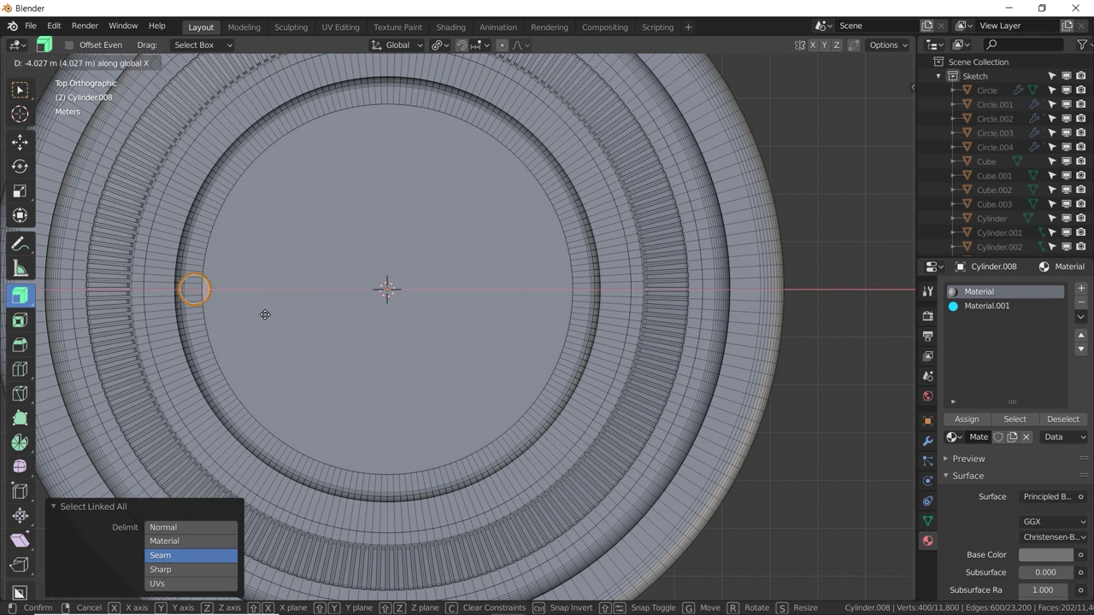
left_click(265, 314)
key("s")
left_click(231, 305)
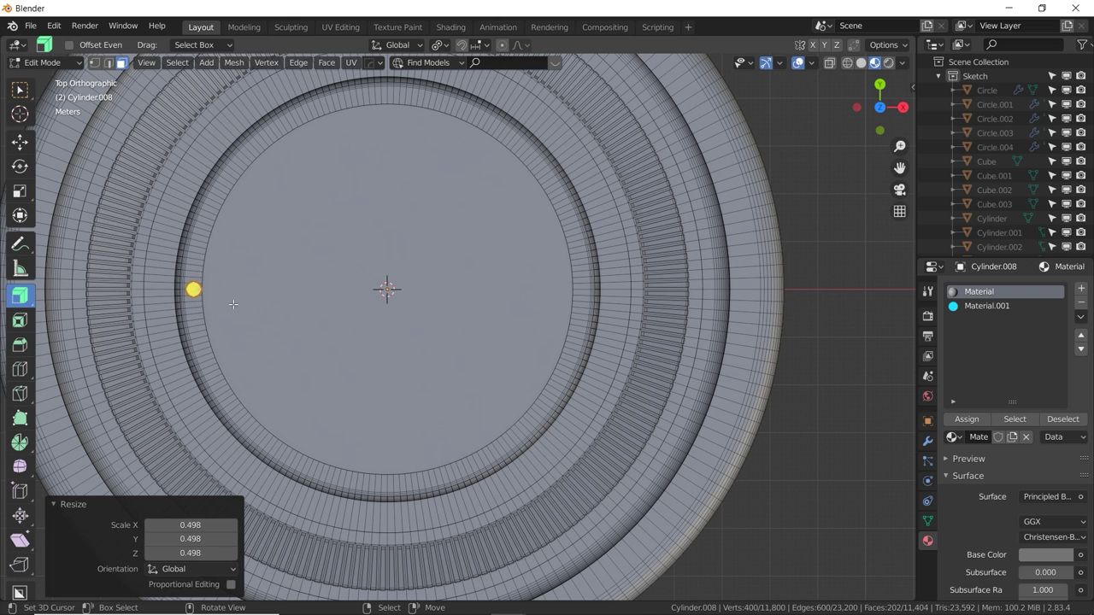
Raise the rivet about 0.22 m along Z so it sits on the inner rim's surface.
key("KP_Decimal")
middle_click_drag(444, 348, 492, 263)
scroll(492, 263, "down", 6)
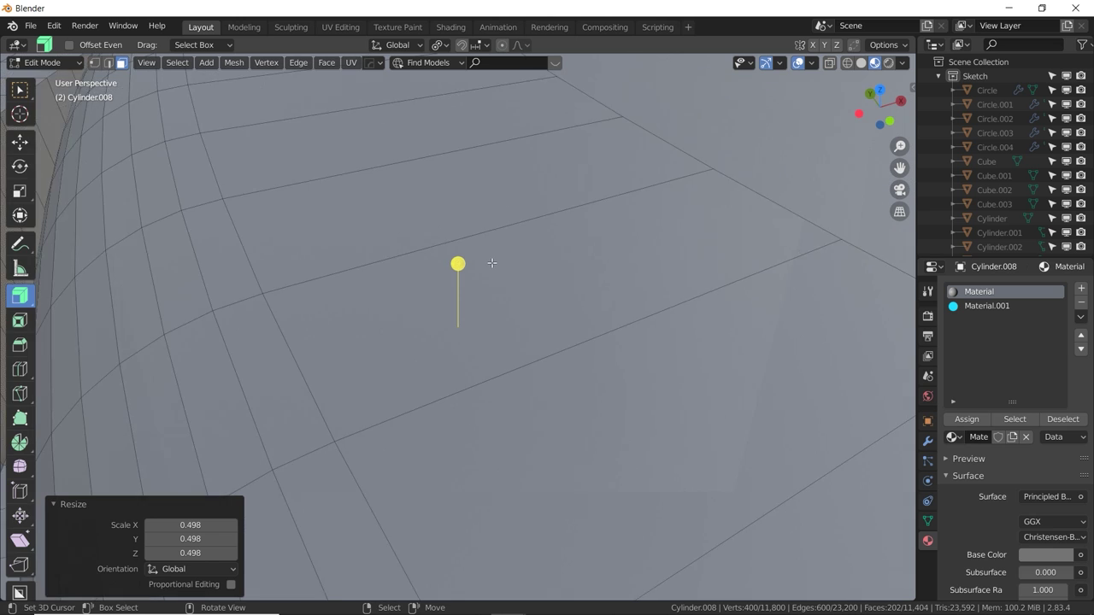
key("g")
key("z")
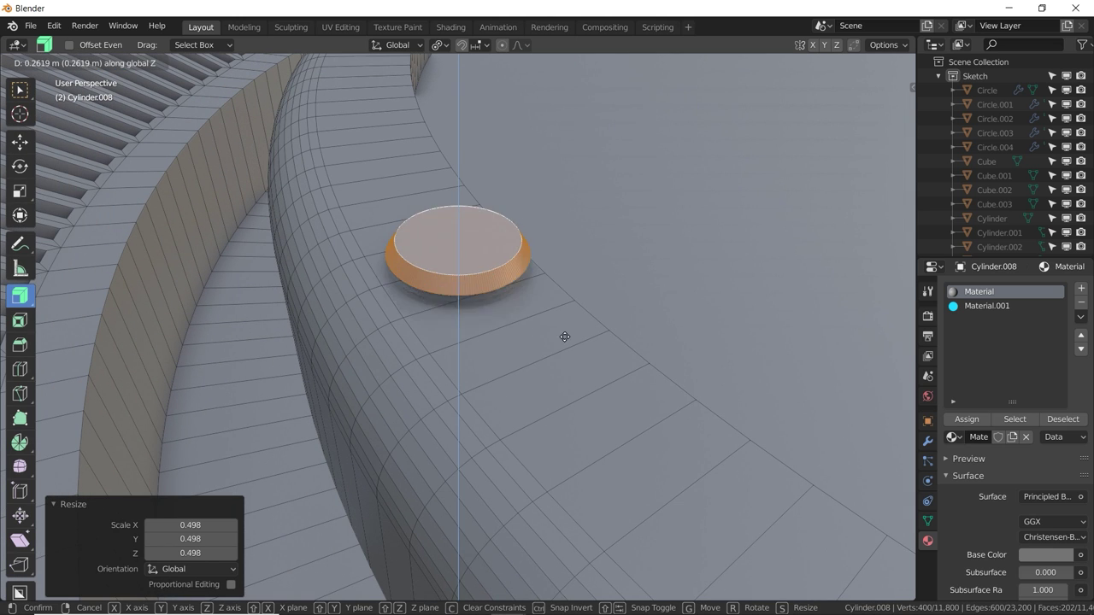
left_click(556, 369)
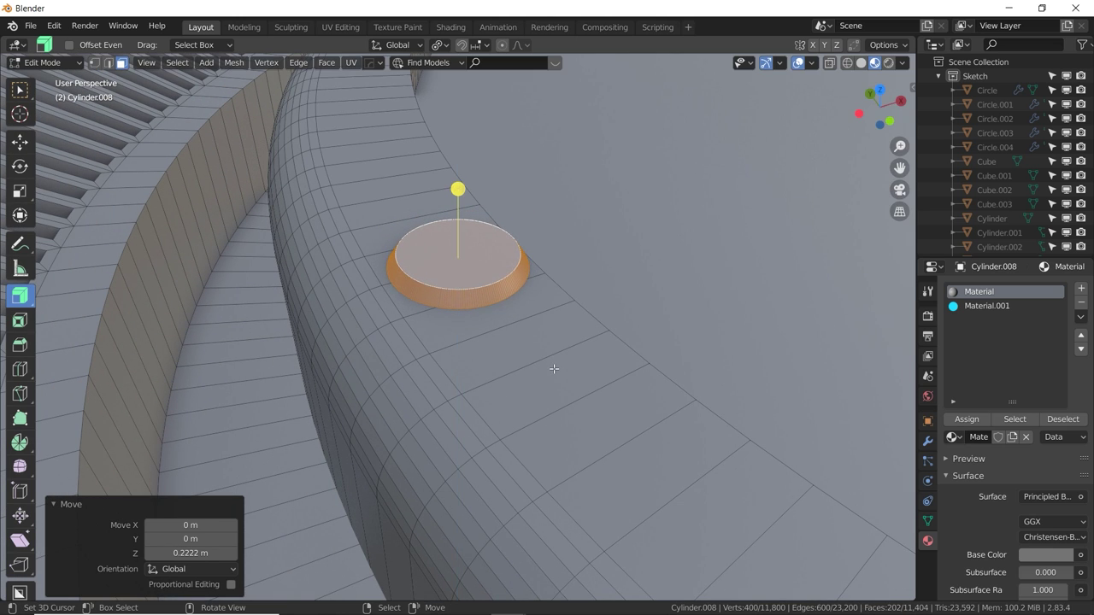
Set the pivot point to the 3D cursor and duplicate the rivet around the inner rim in 10° rotations to complete a full ring.
key("KP_7")
scroll(556, 369, "down", 5)
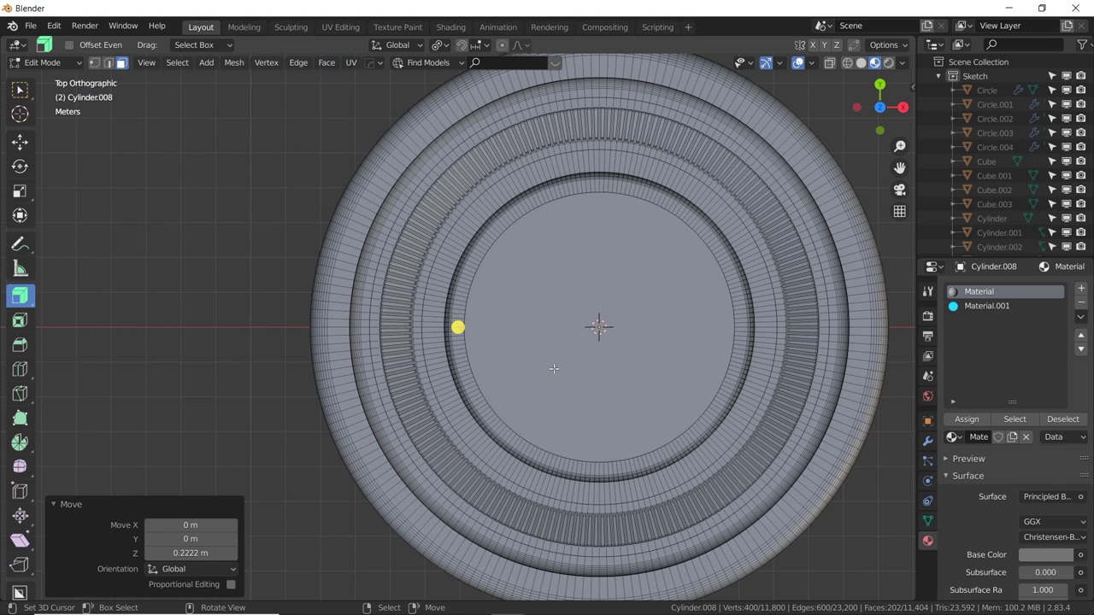
middle_click_drag(635, 319, 602, 315, "shift")
scroll(584, 397, "up", 5)
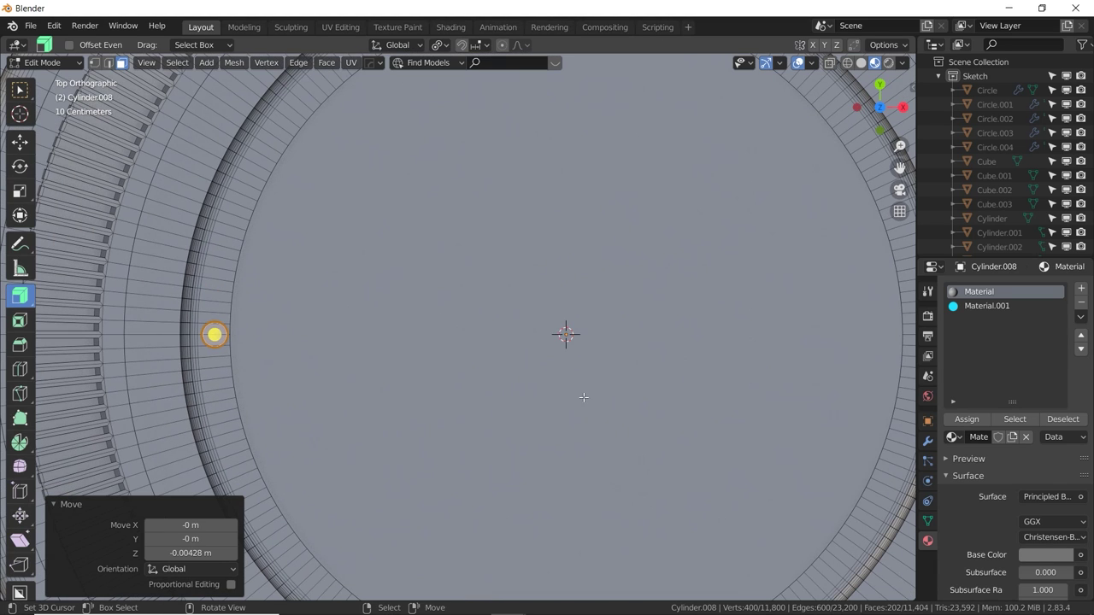
left_click(446, 48)
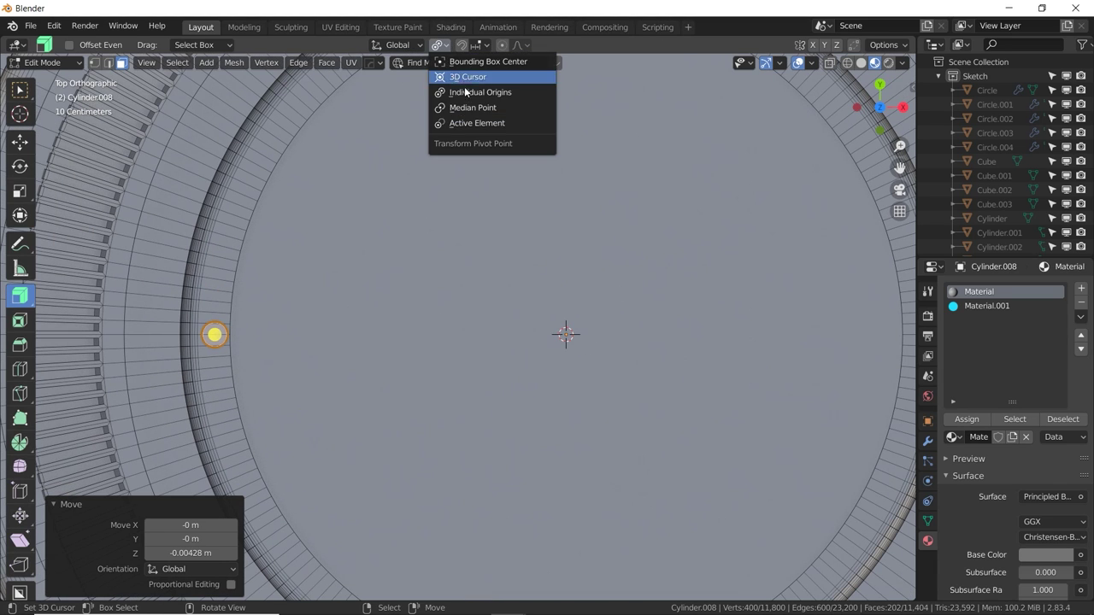
left_click(464, 79)
middle_click_drag(461, 245, 413, 274, "shift")
scroll(414, 273, "down", 4)
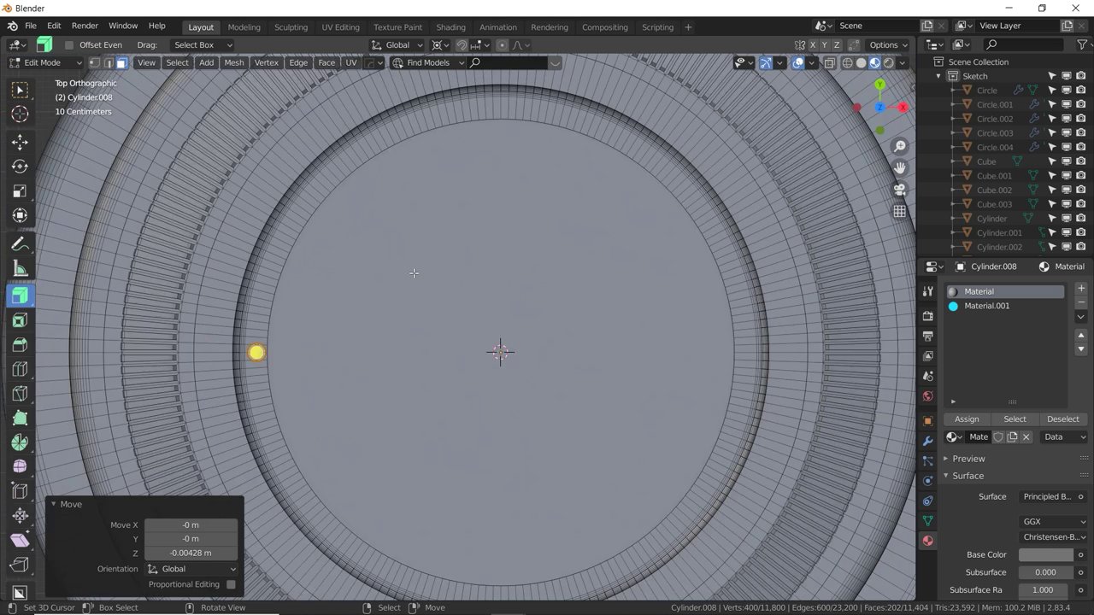
key("g")
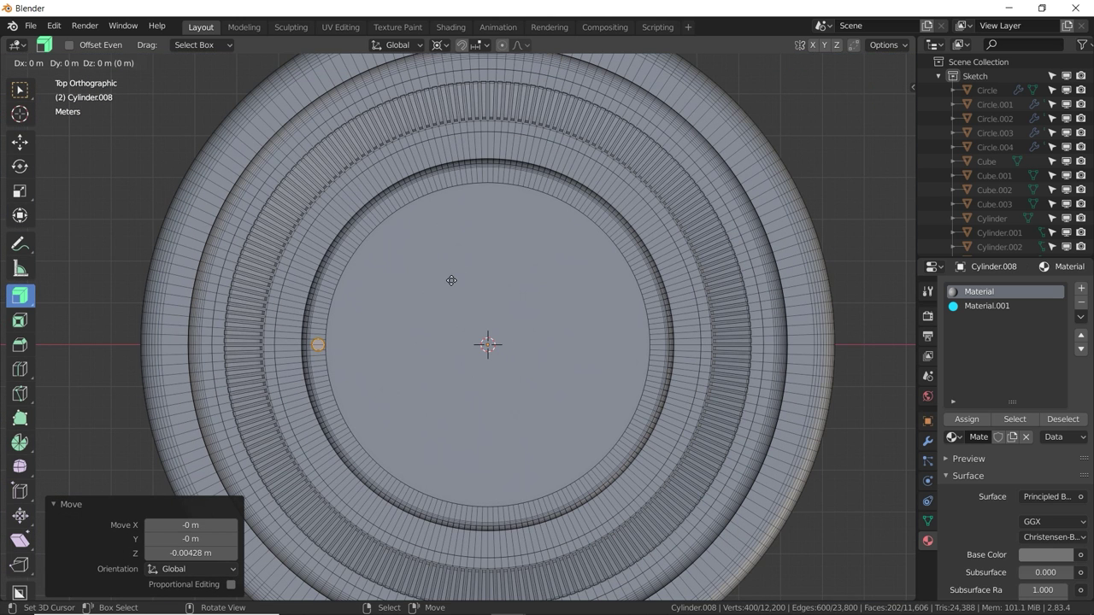
key("Return")
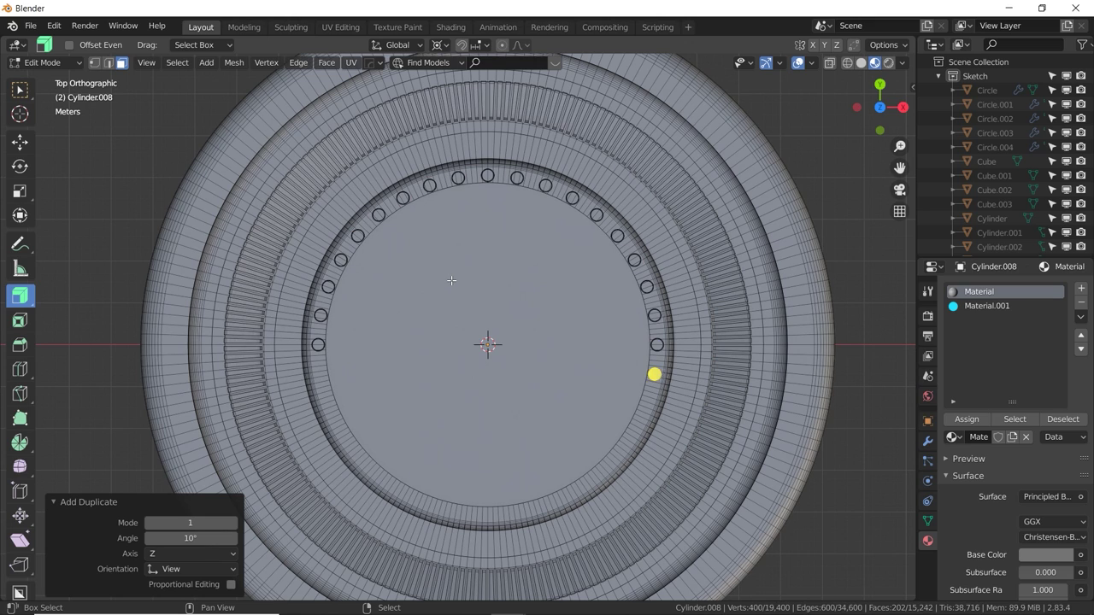
middle_click_drag(451, 281, 396, 313)
key("Tab")
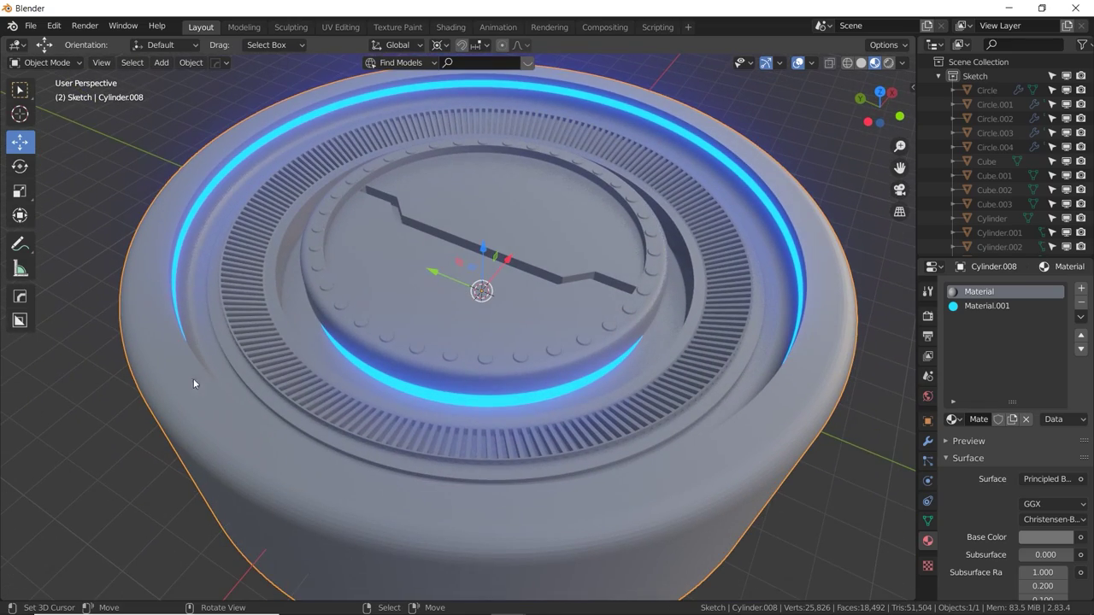
Duplicate one inner-rim rivet onto the port's outer rim, offset about -3.53 m in X and 1.02 m in Y.
key("Tab")
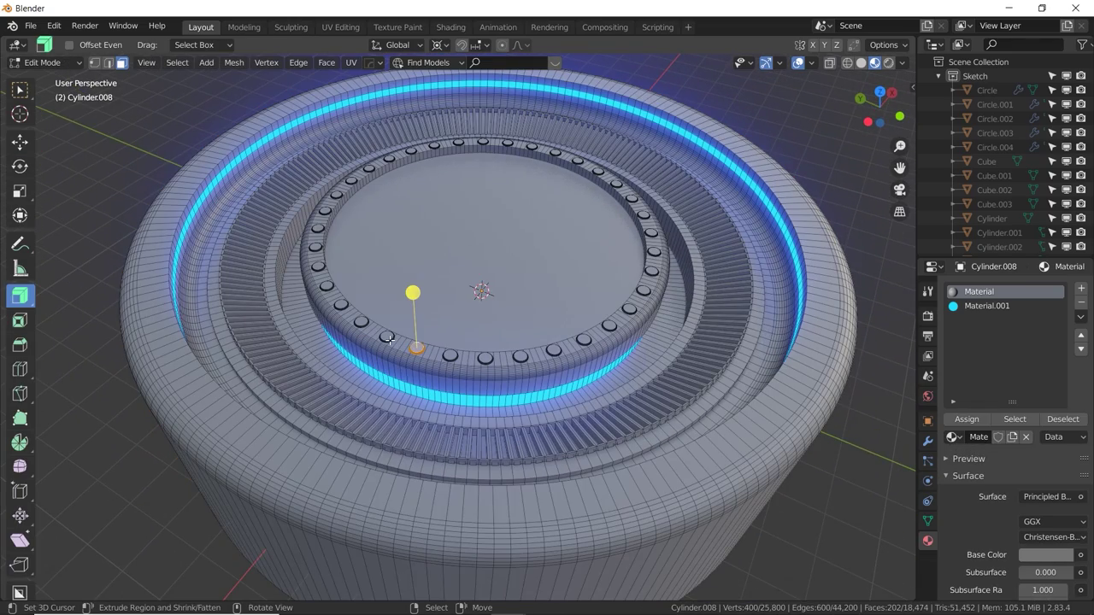
key("KP_7")
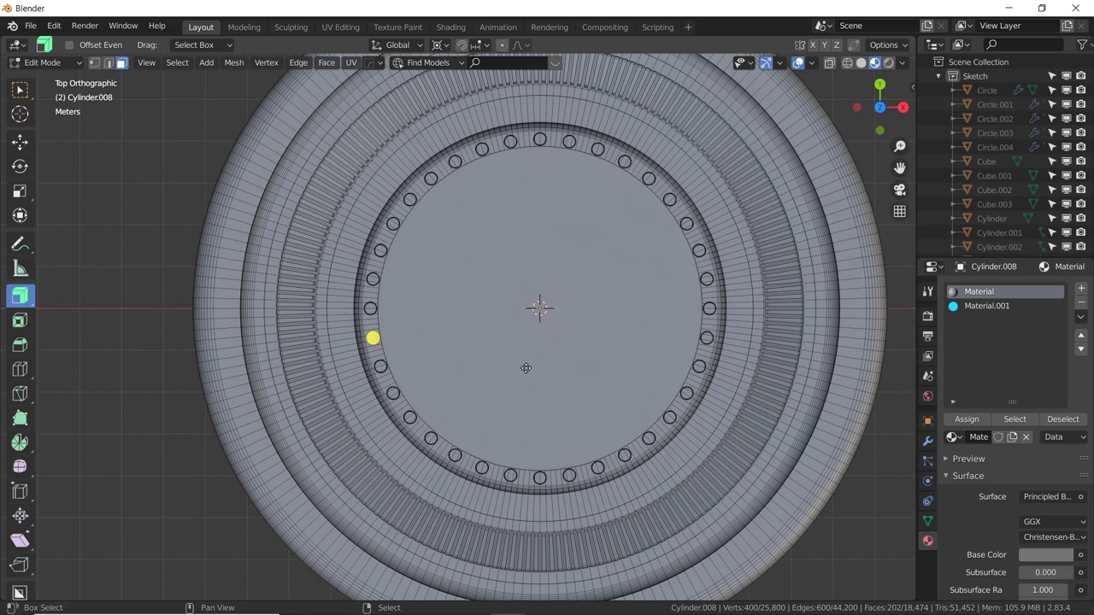
key("e")
left_click(387, 339)
Raise the copied rivet about 0.525 m along Z onto the outer rim's top surface.
middle_click_drag(387, 339, 436, 321)
key("g")
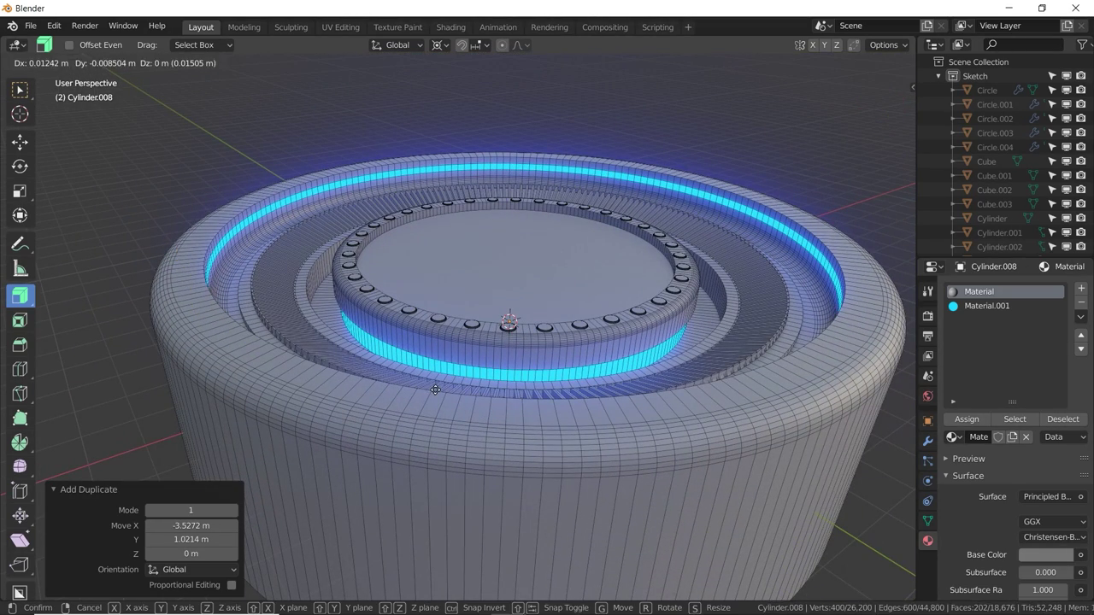
key("z")
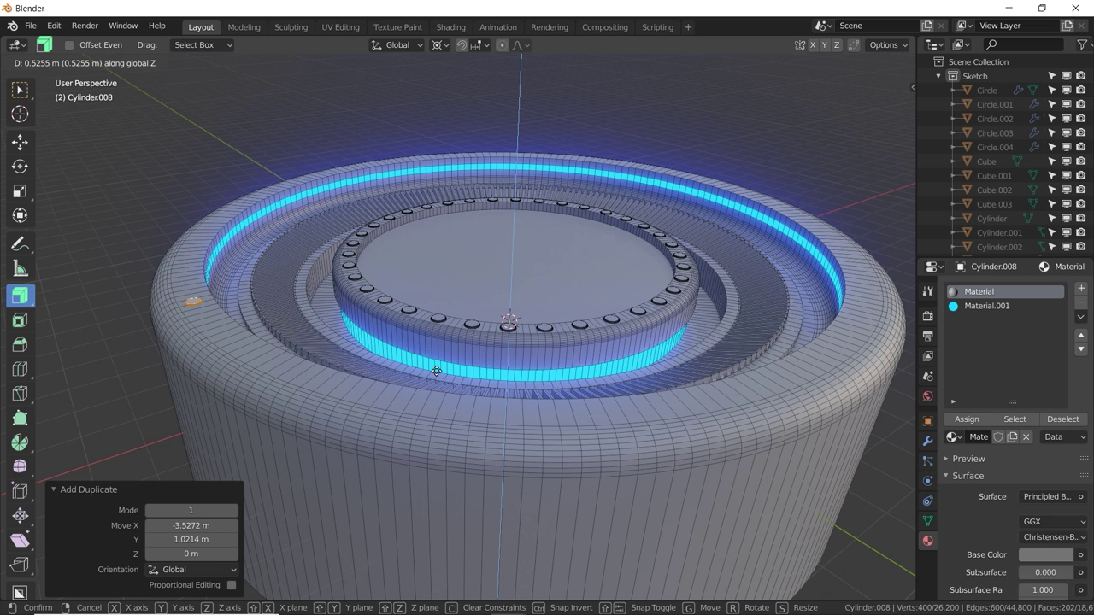
left_click(435, 372)
key("KP_7")
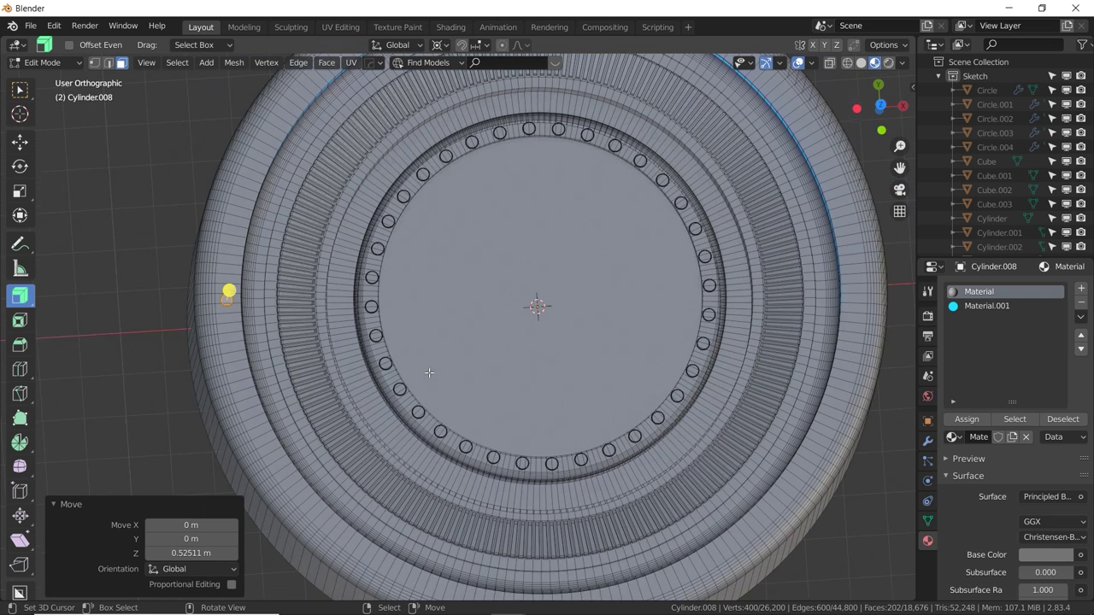
Duplicate the outer-rim rivet around the 3D cursor in 30° rotations to complete the ring.
type("r")
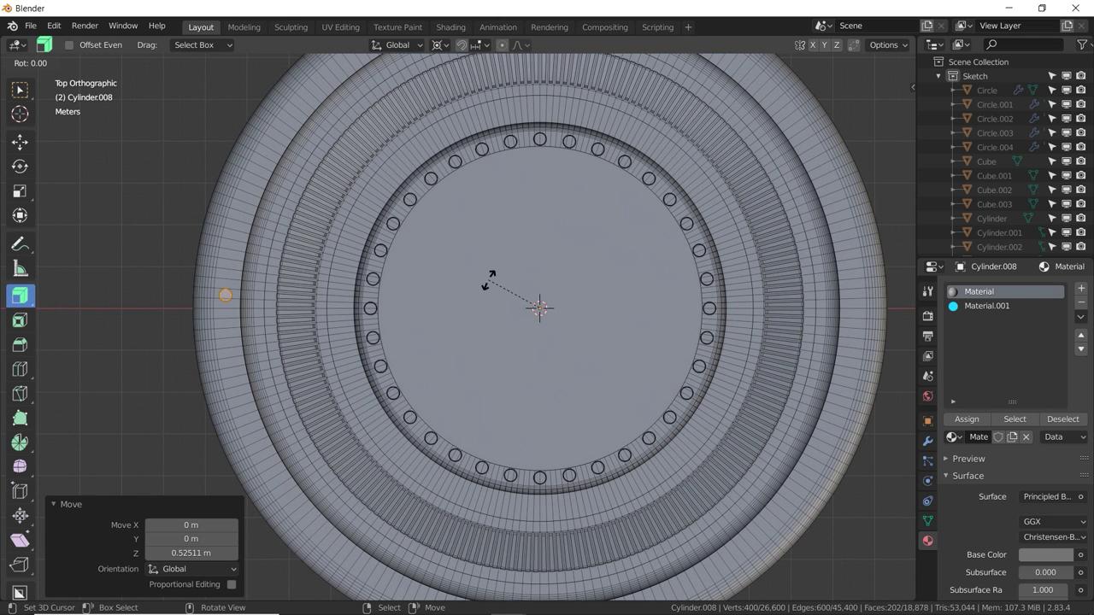
type("30")
key("Return")
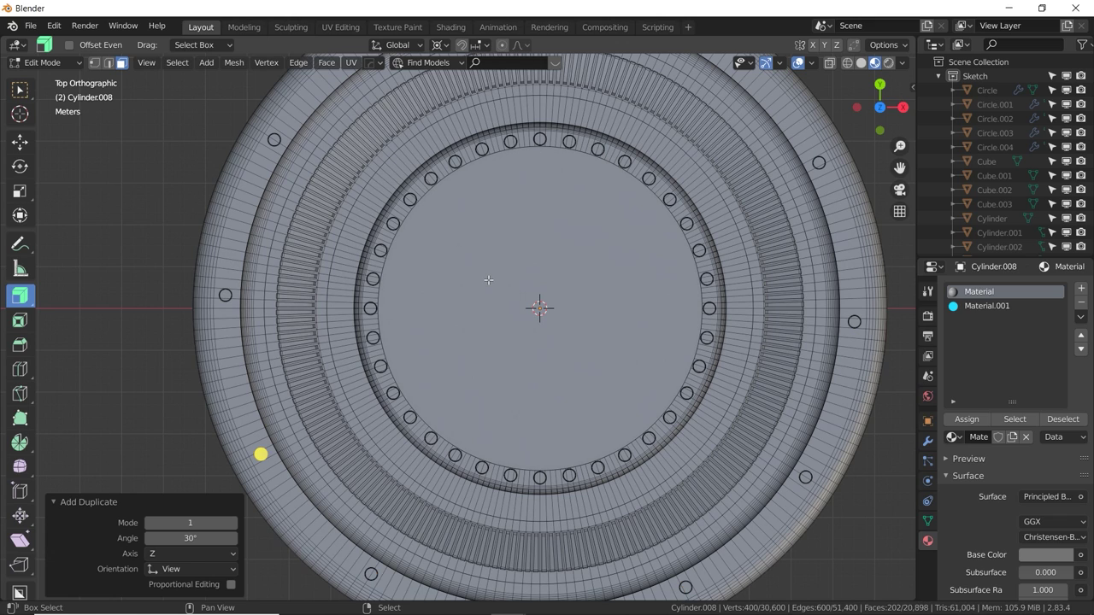
key("Tab")
middle_click_drag(419, 312, 640, 291)
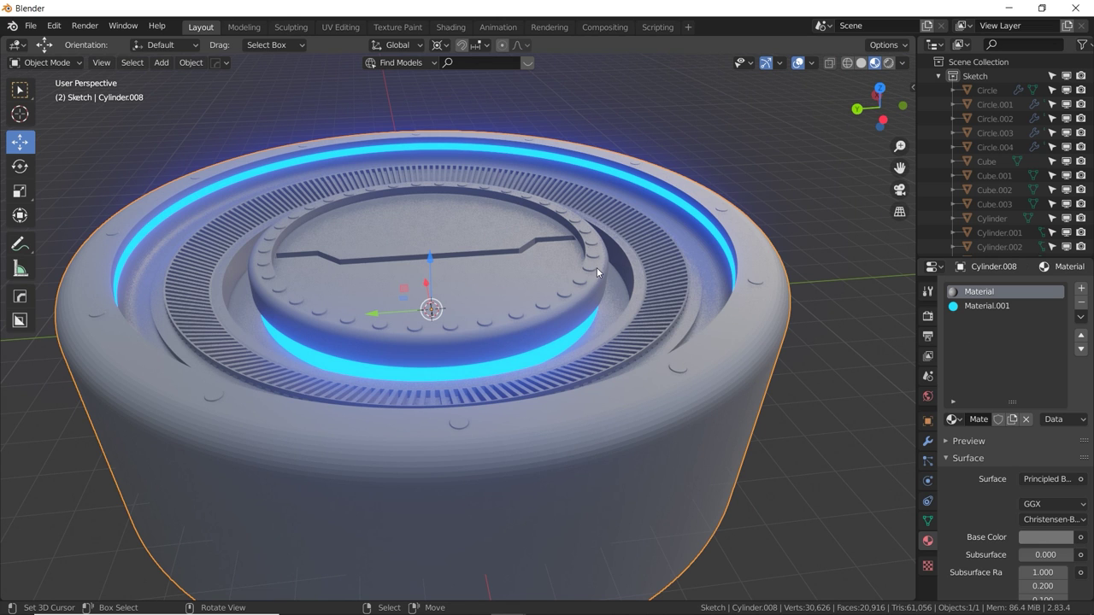
middle_click_drag(397, 290, 492, 253)
Add a 16-vertex cylinder at the port's centre, scale it up by about 5.18 and flatten it to about 0.466 along Z.
key("shift+a")
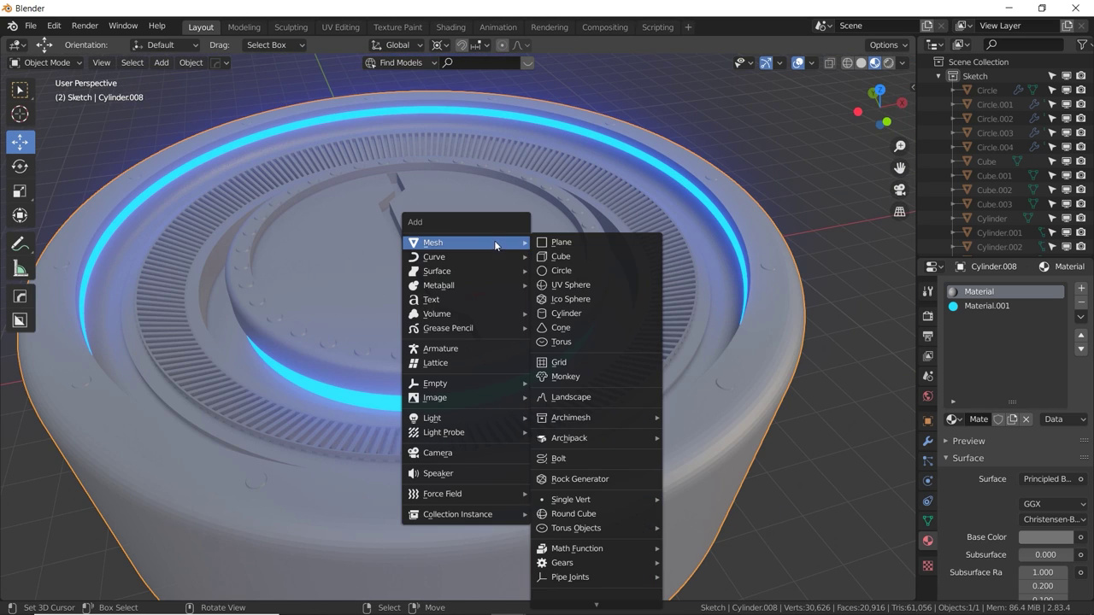
left_click(561, 321)
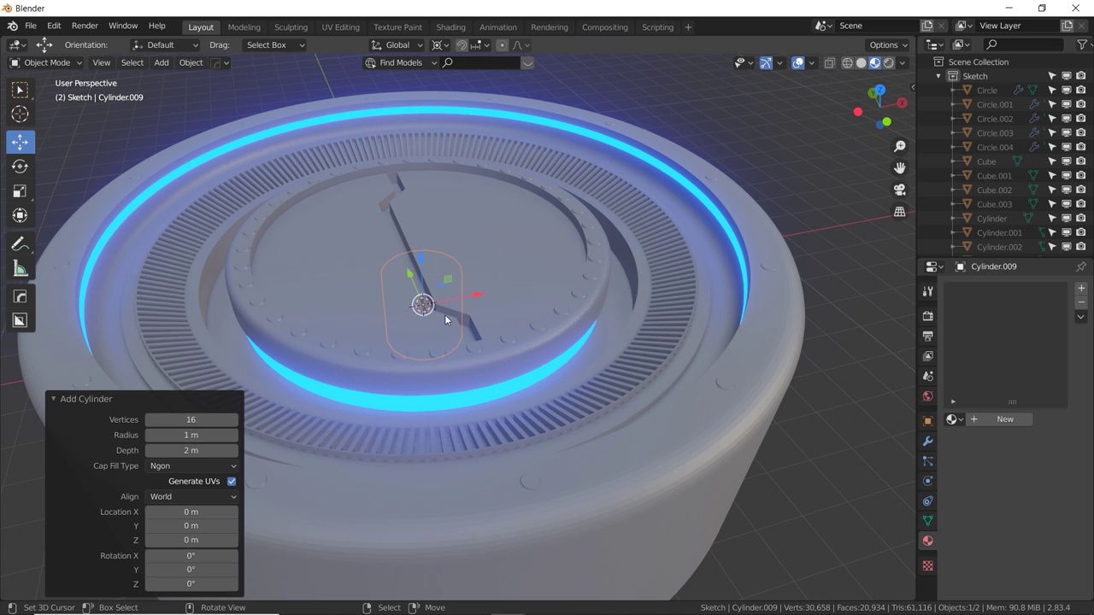
key("s")
left_click(593, 344)
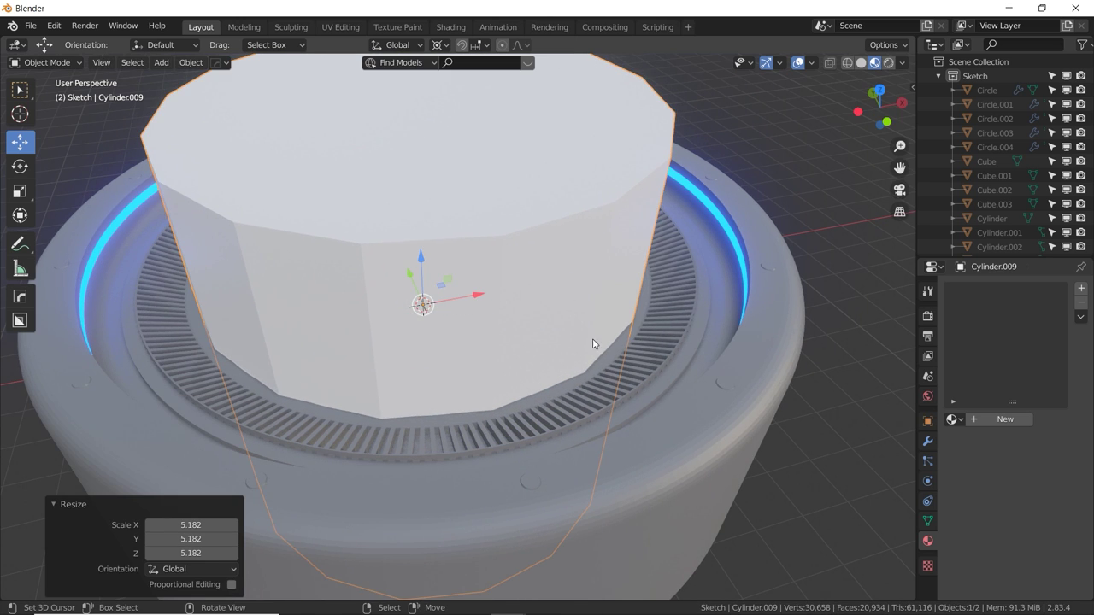
key("s")
key("z")
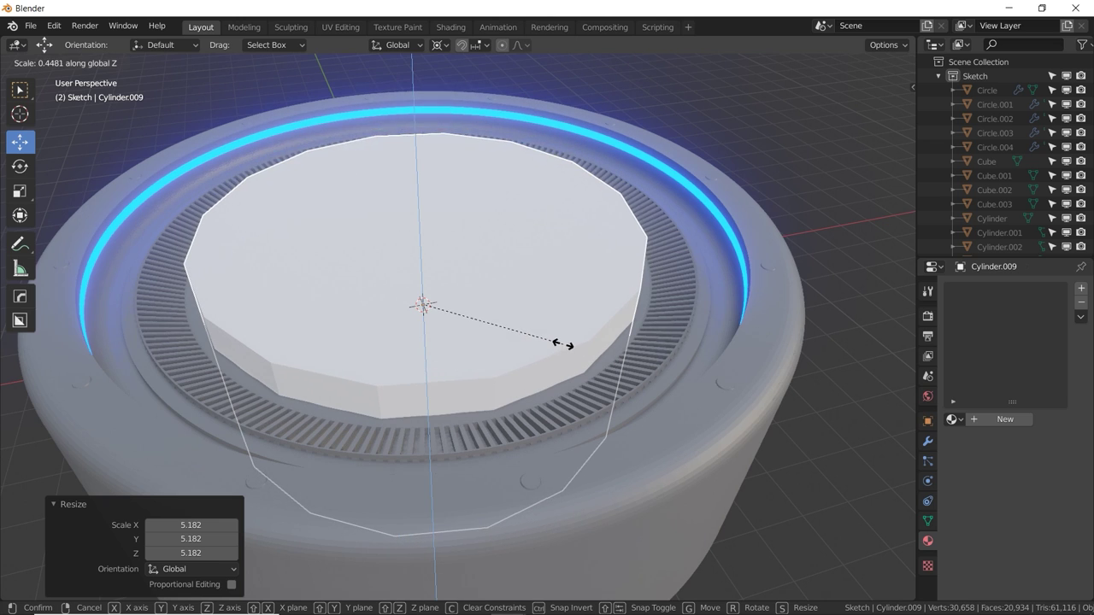
left_click(564, 345)
Add a Wireframe modifier to the new cylinder and enable its display in Edit Mode.
left_click(926, 442)
left_click(956, 291)
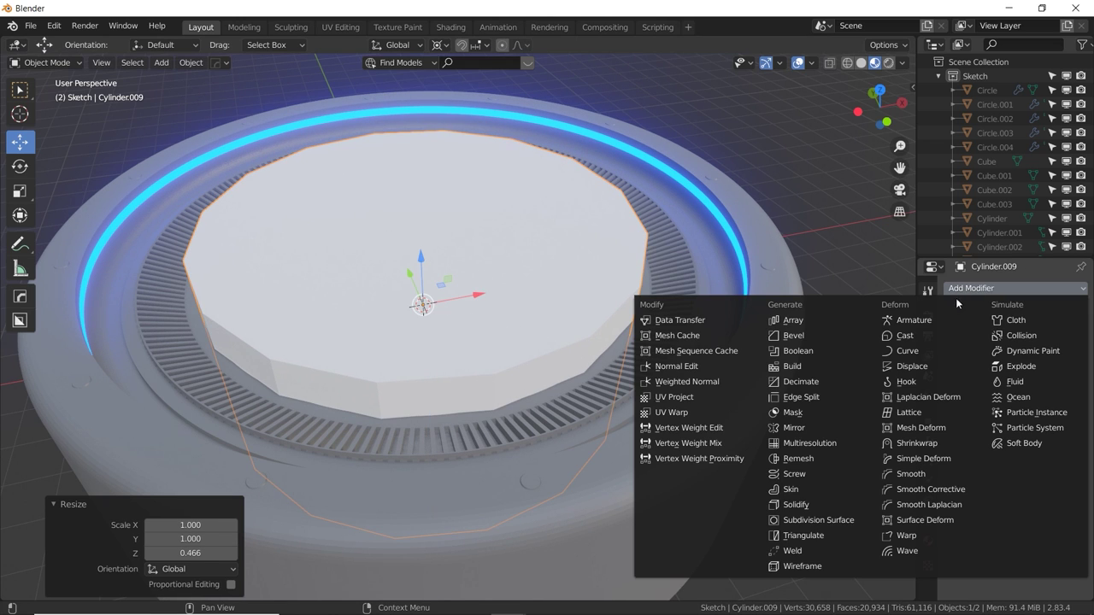
left_click(801, 566)
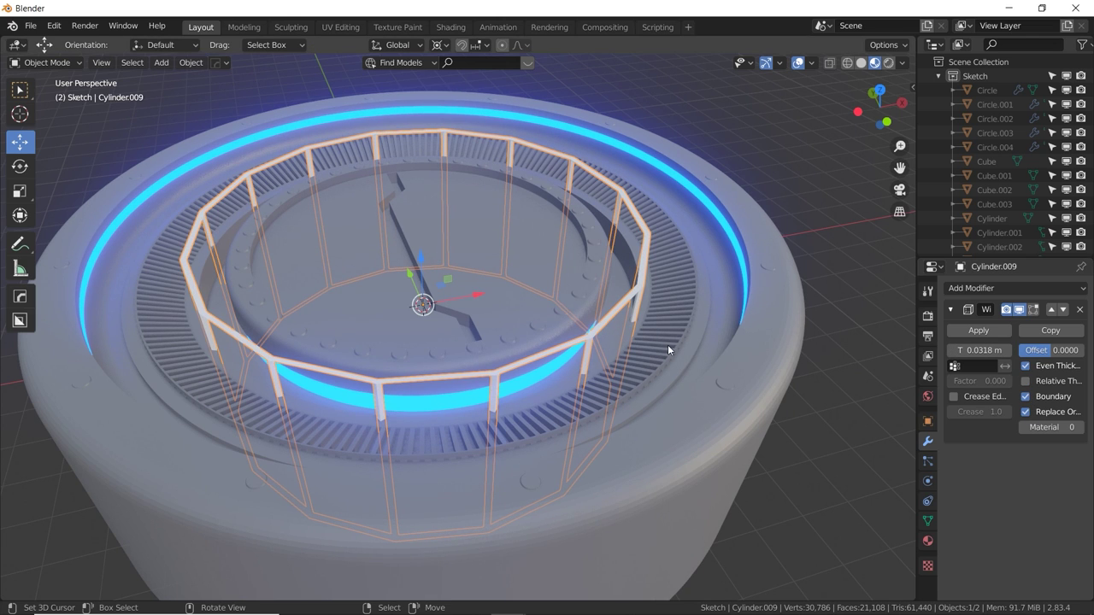
key("Tab")
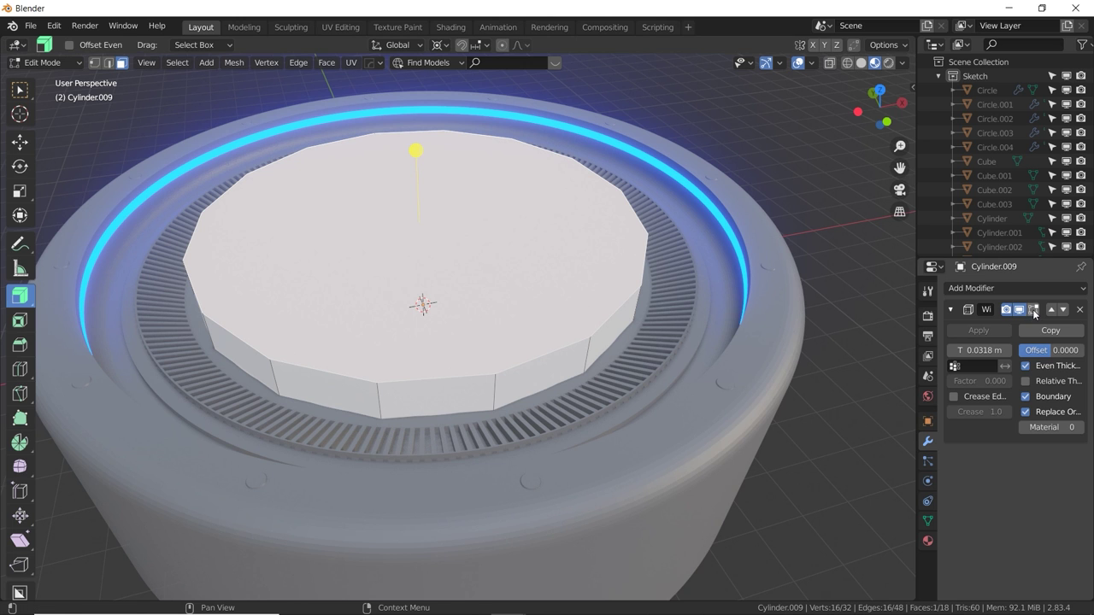
left_click(1034, 312)
Inset the wireframe cylinder's top face about 0.23 m and raise the inner face along Z.
key("i")
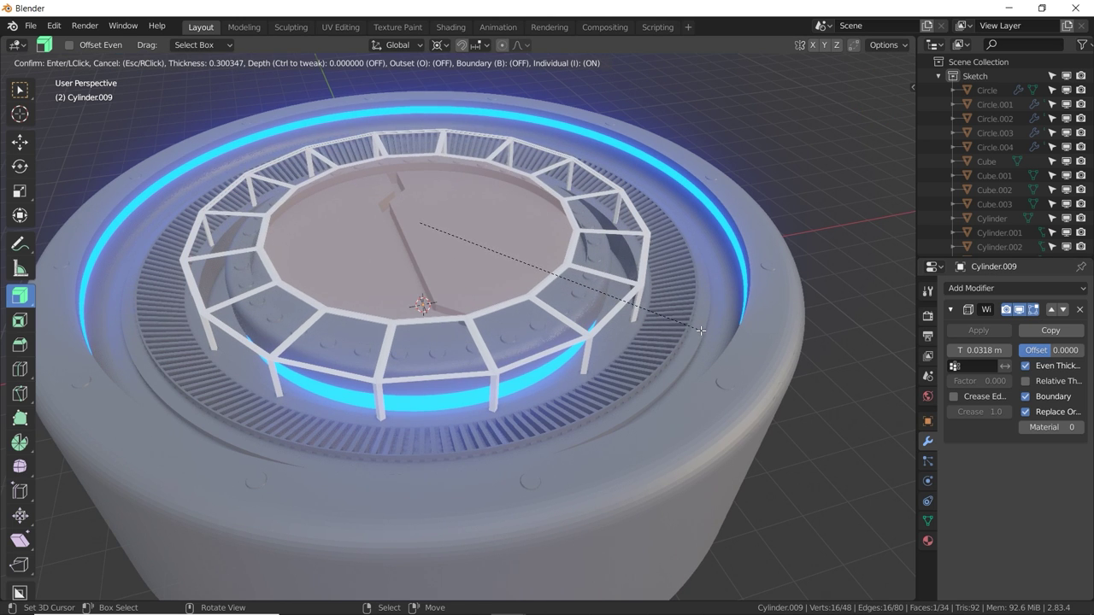
left_click(713, 327)
key("g")
key("z")
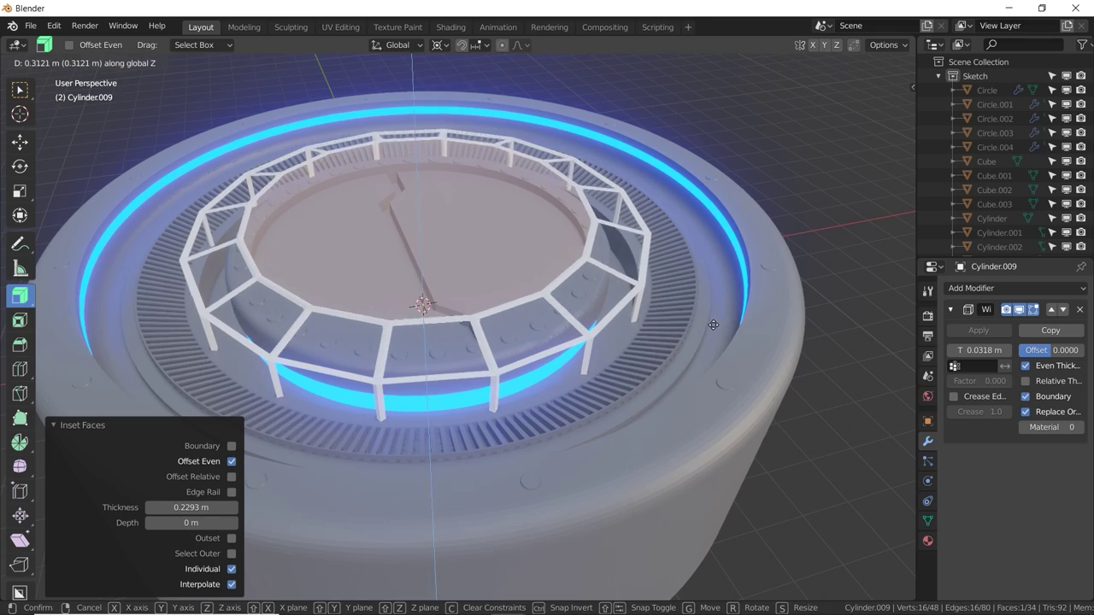
left_click(713, 317)
key("Tab")
middle_click_drag(603, 315, 611, 292)
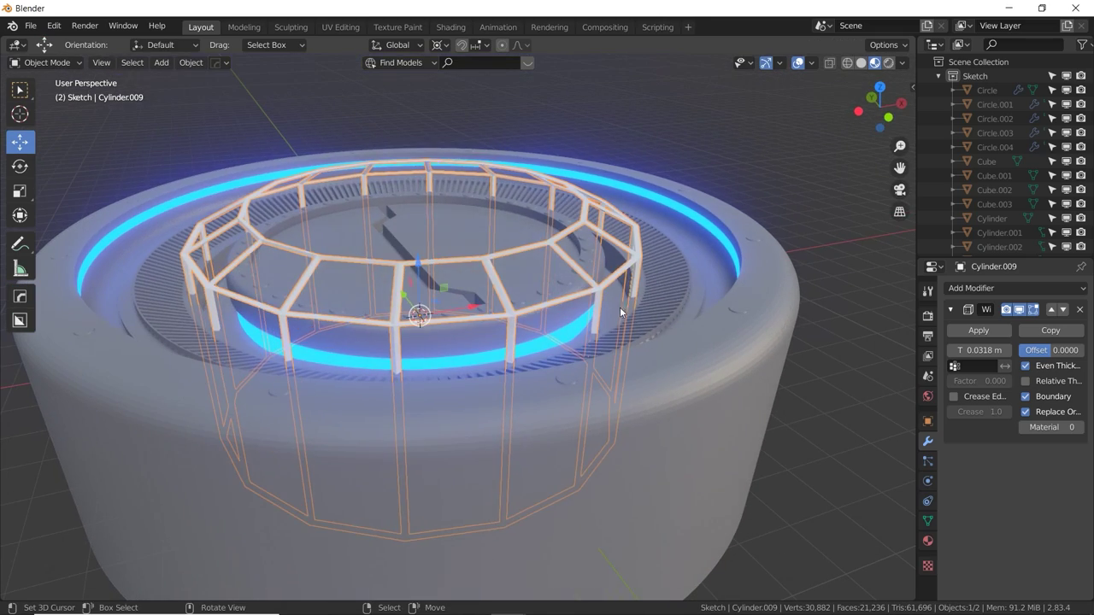
key("Tab")
key("g")
right_click(592, 261)
key("Tab")
key("Tab")
Scale the whole wireframe cylinder to about 0.924 and lower it along Z around the port's inner glowing band.
key("g")
key("z")
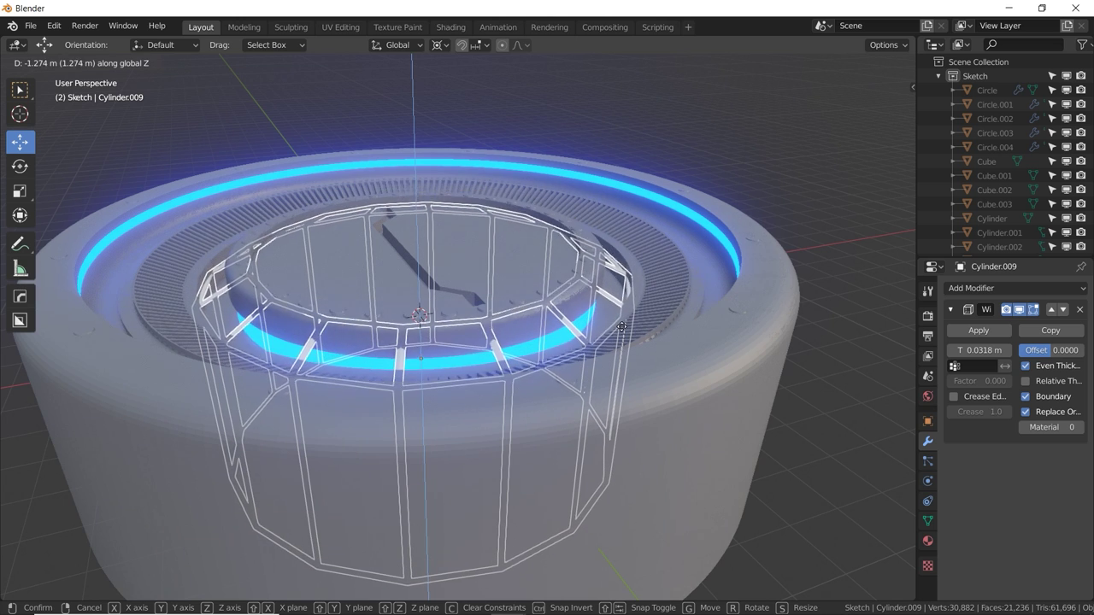
key("s")
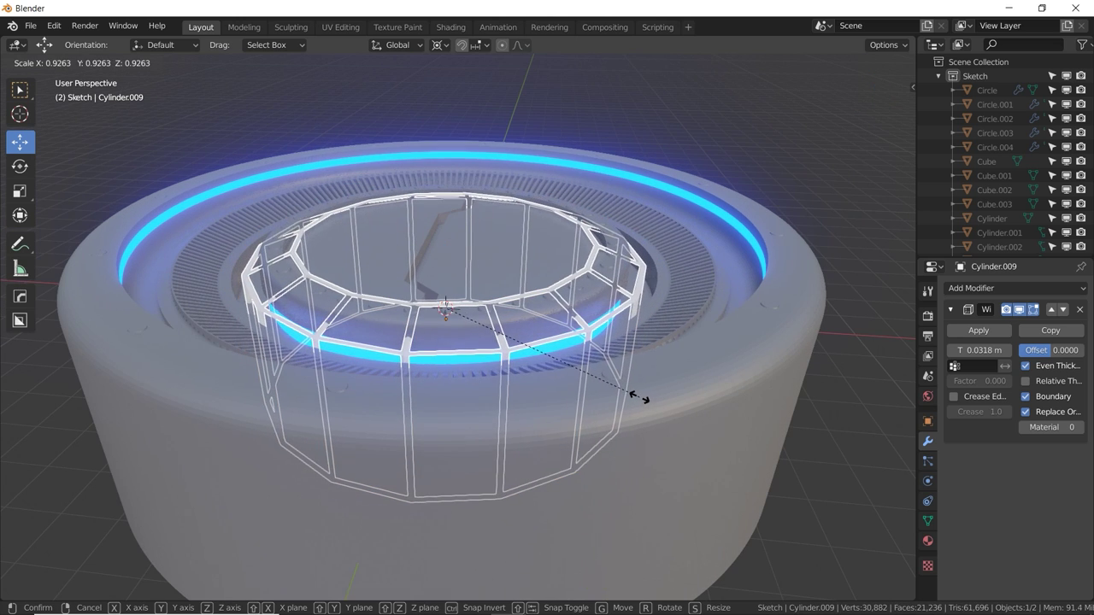
left_click(637, 398)
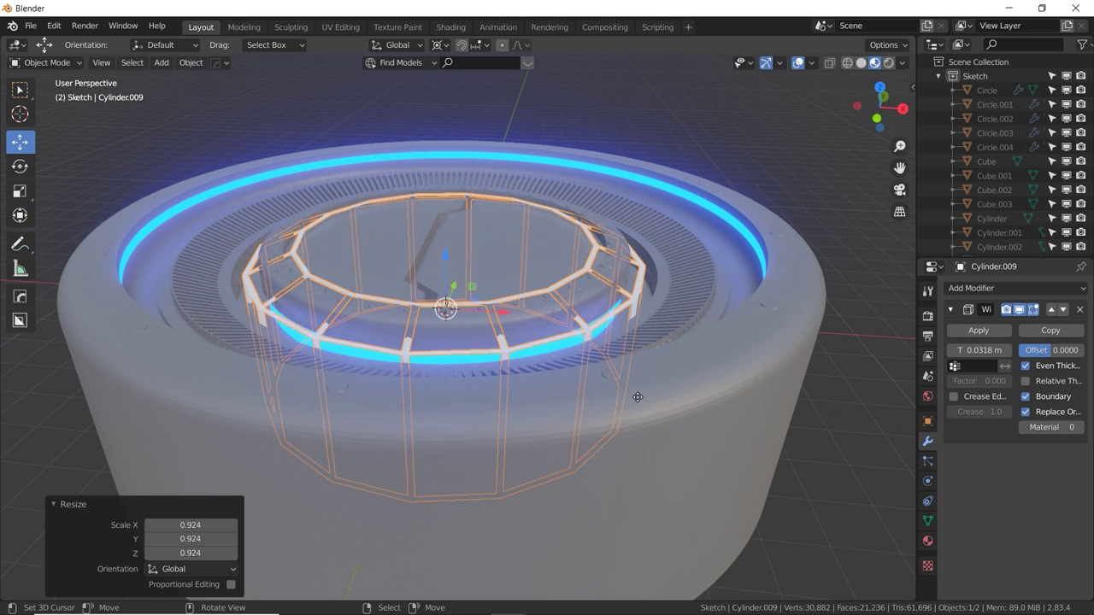
key("g")
key("z")
left_click(634, 408)
Enlarge the wireframe's inner top face and lower it about 0.40 m along Z to shape the railing around the inner band.
key("Tab")
key("s")
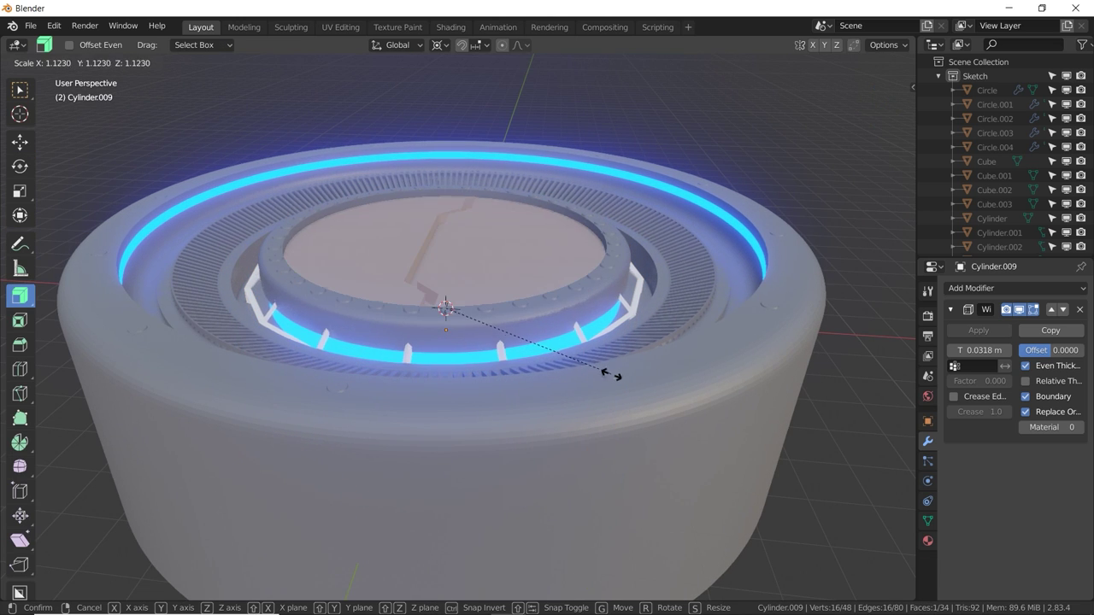
left_click(621, 381)
key("g")
key("z")
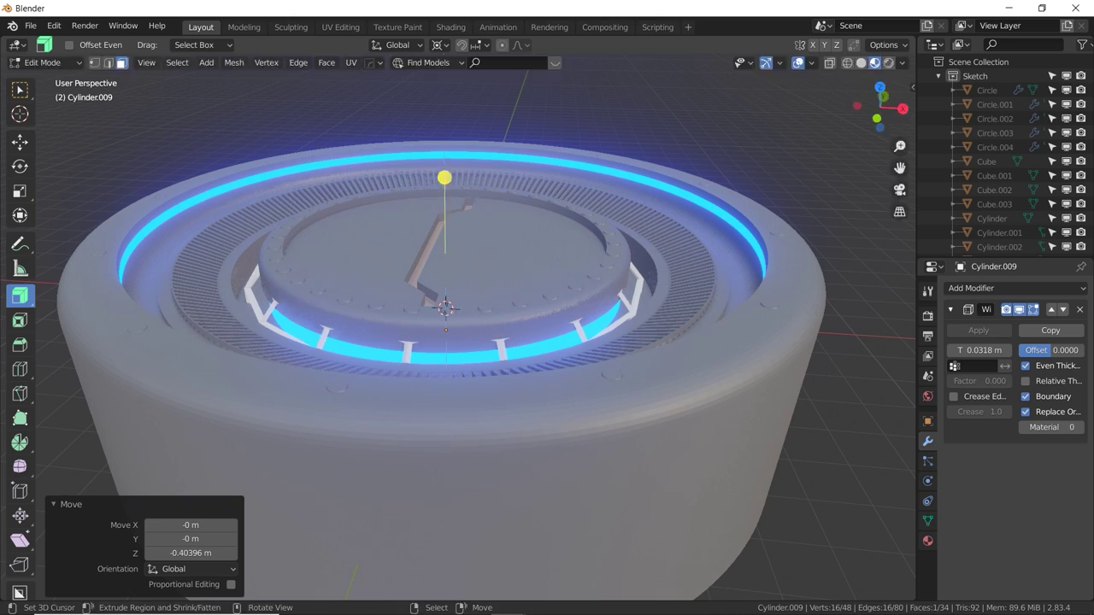
left_click(621, 393)
key("s")
left_click(621, 394)
key("Tab")
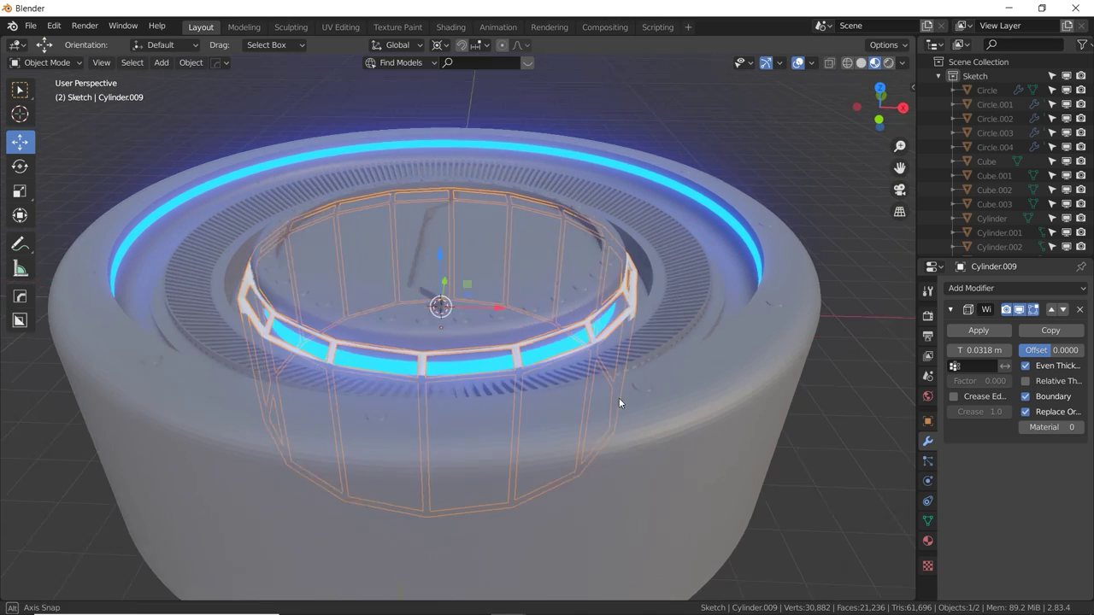
middle_click_drag(618, 397, 699, 406)
middle_click_drag(610, 399, 622, 357)
Duplicate the wireframe's top face in place, enlarge it to the outer glowing band and lower it about 0.05 m along Z.
key("Tab")
key("shift+d")
right_click(622, 357)
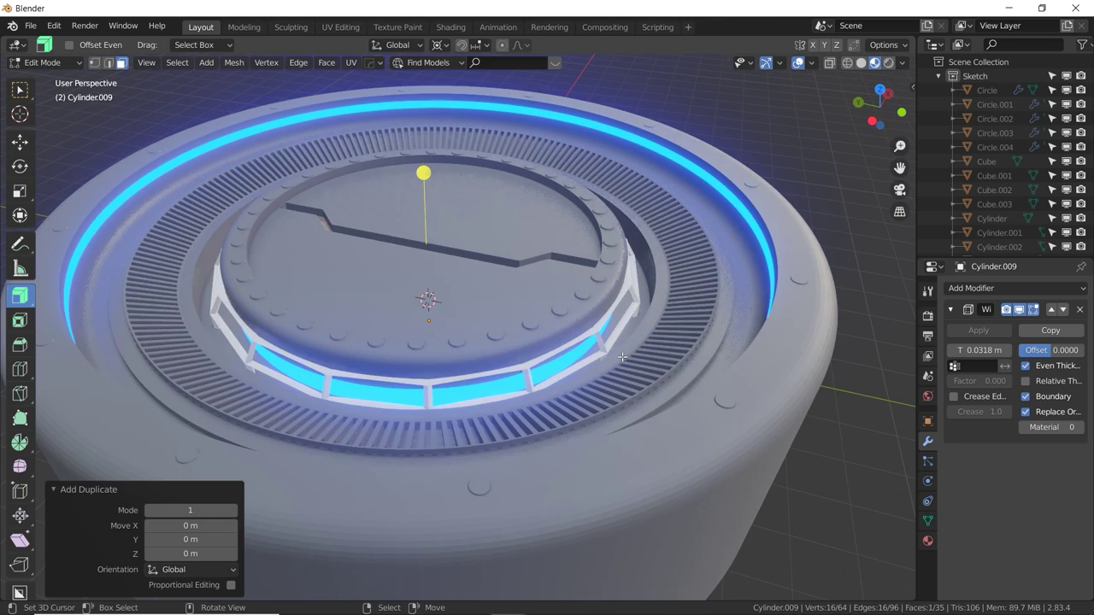
key("s")
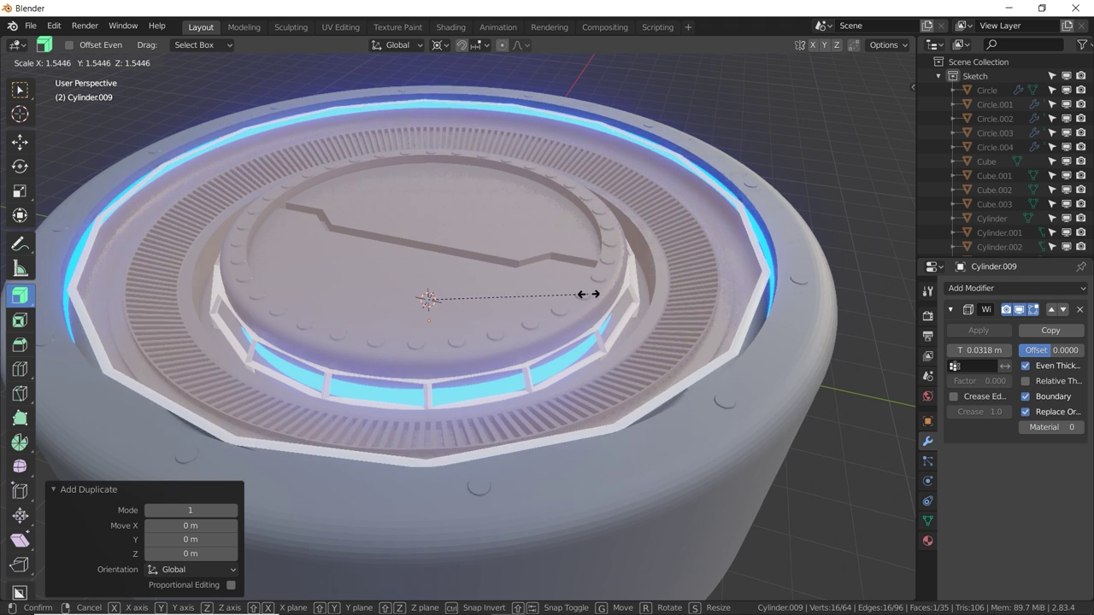
left_click(592, 296)
key("s")
left_click(602, 304)
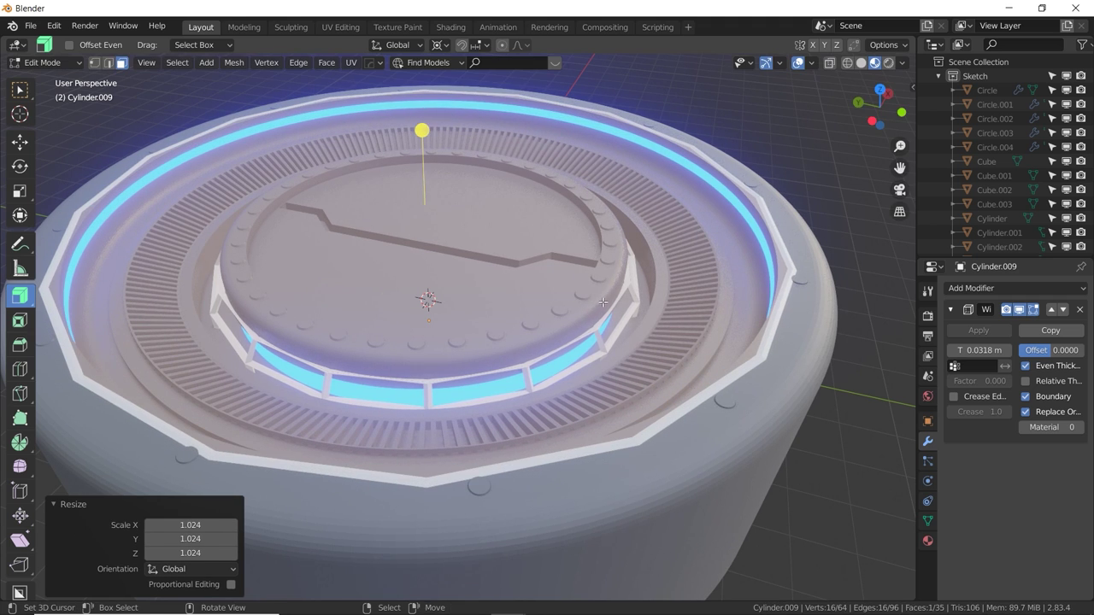
key("g")
key("z")
left_click(602, 305)
Inset the enlarged face about 0.157 m and extrude the inner face downward to form the outer railing's supports.
key("i")
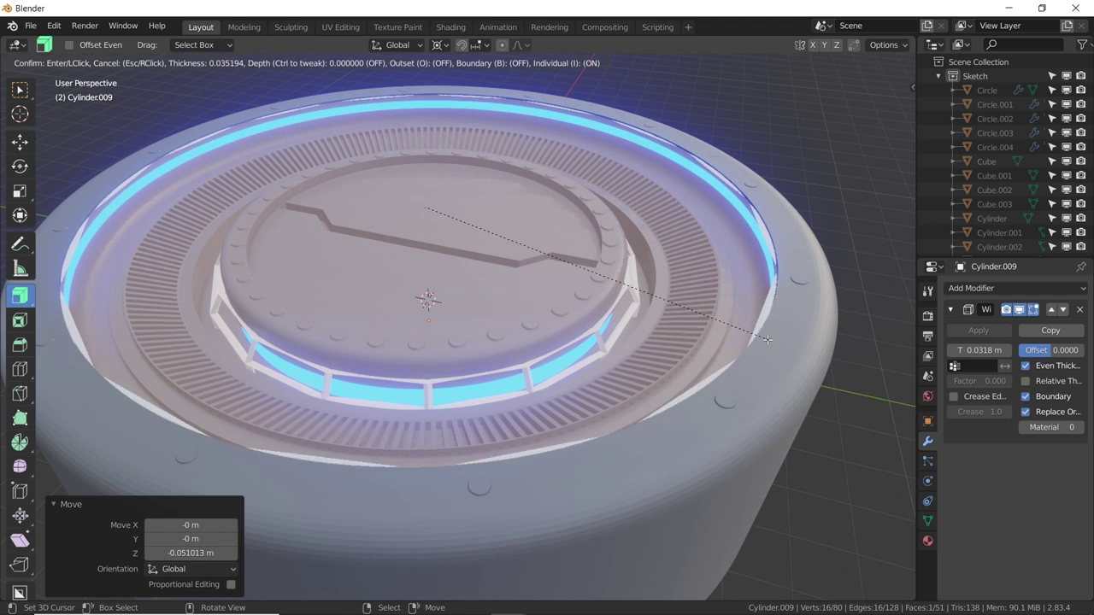
left_click(736, 323)
key("e")
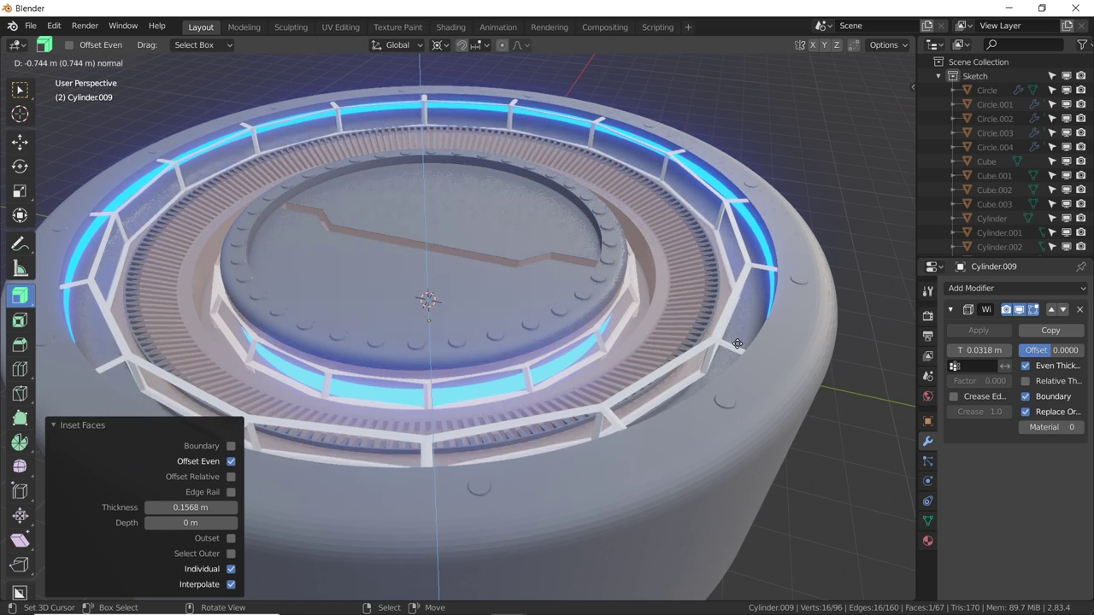
left_click(737, 359)
key("Tab")
middle_click_drag(612, 354, 657, 369)
middle_click_drag(435, 390, 454, 386)
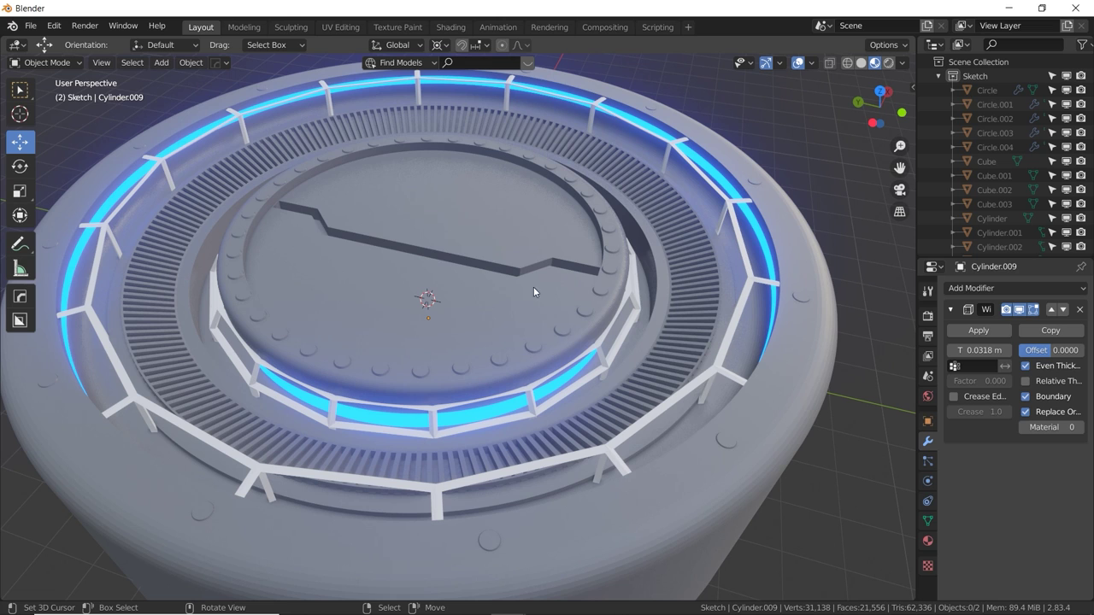
Add two loop cuts around the port body's outer side wall, sliding the second one close below the first.
left_click_drag(503, 343, 513, 322, "alt")
left_click_drag(333, 393, 373, 370, "alt+shift")
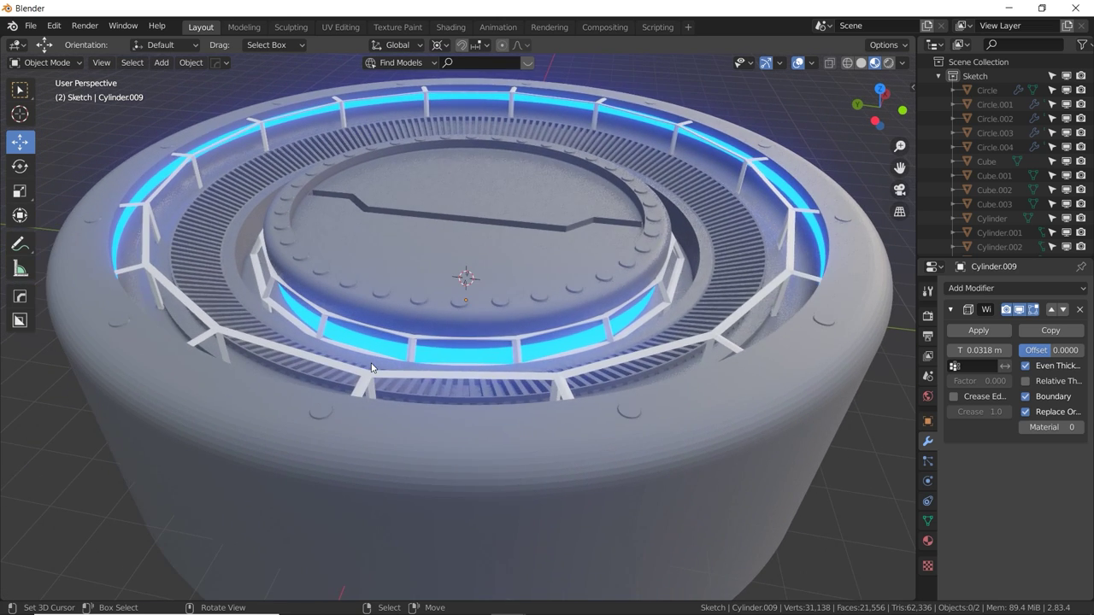
scroll(370, 367, "down", 1)
scroll(370, 362, "down", 2)
left_click(334, 416)
key("Tab")
key("ctrl+r")
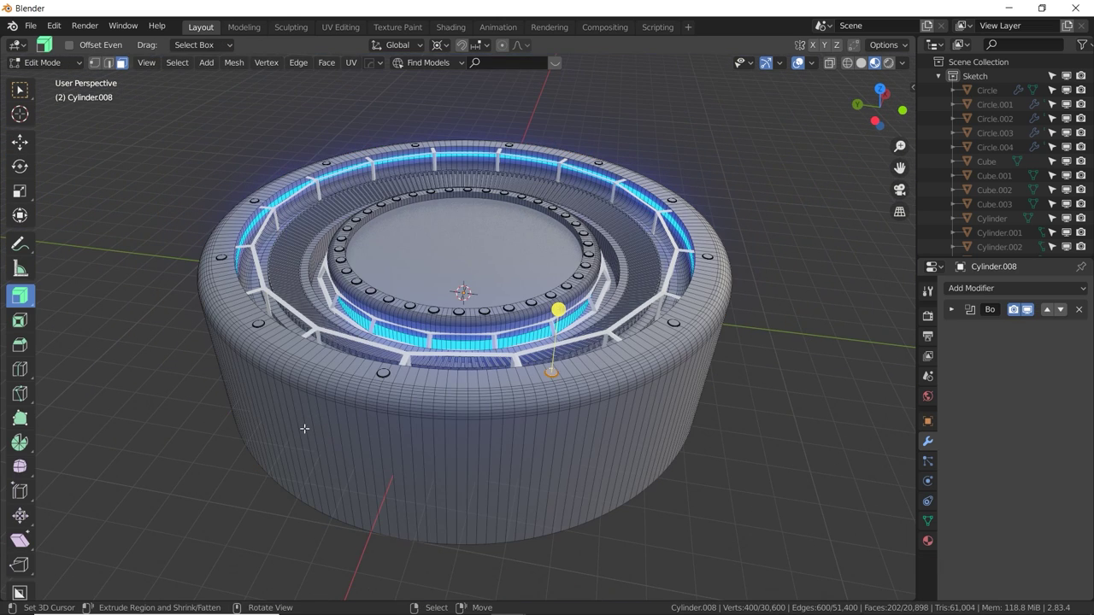
left_click(280, 431)
left_click(293, 394)
key("ctrl+r")
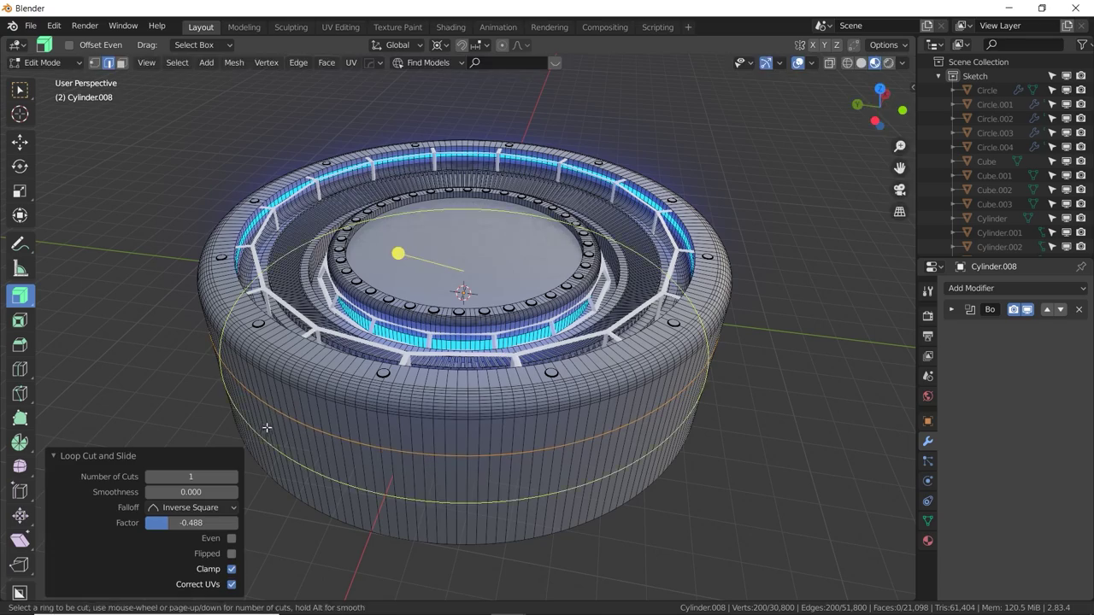
left_click(267, 428)
left_click(274, 391)
Scale the lower loop together with the body's bottom edge outward by about 1.04 to widen the base.
left_click(279, 502, "alt+shift")
key("s")
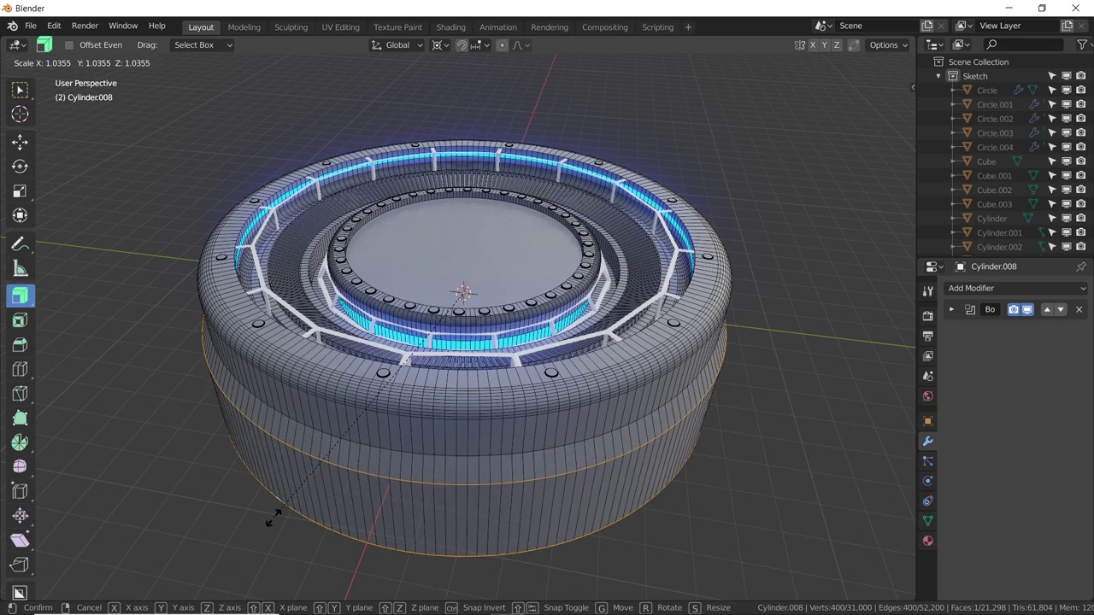
left_click(275, 522)
Return to Object Mode and preview the finished port in rendered viewport shading.
key("Tab")
mouse_move(341, 467)
middle_mouse_down()
mouse_move(404, 478)
mouse_move(398, 506)
mouse_move(343, 458)
middle_mouse_up()
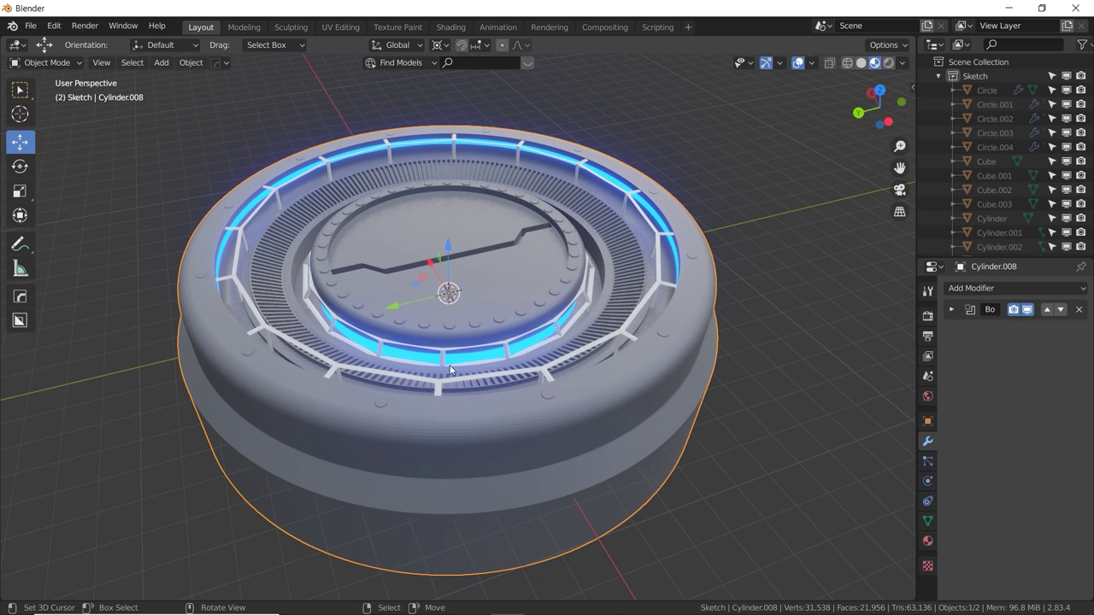
left_click(888, 63)
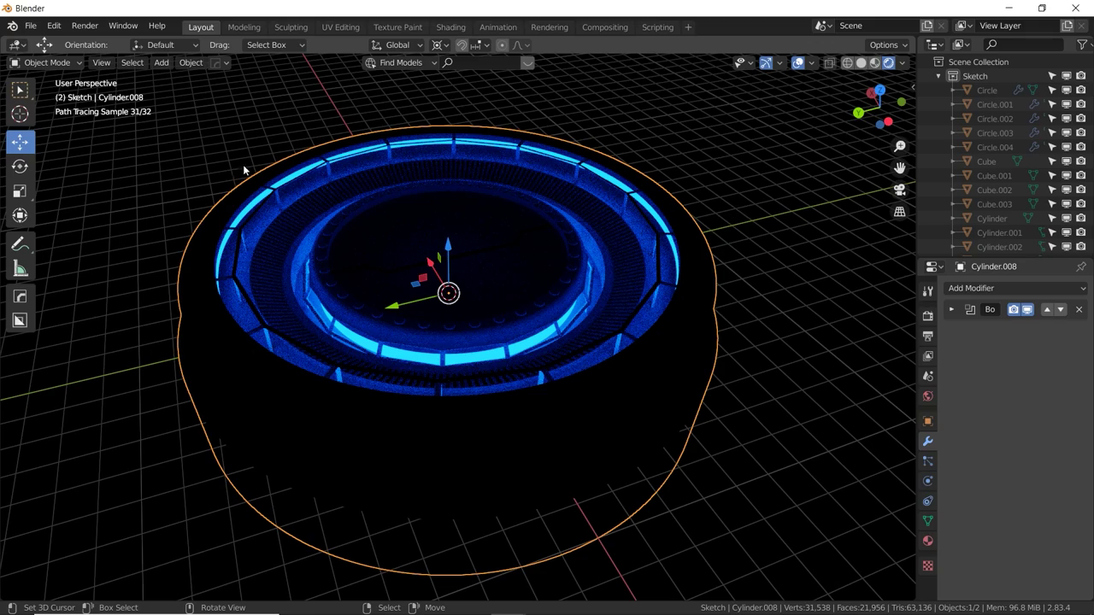
mouse_move(561, 229)
middle_mouse_down()
mouse_move(542, 312)
mouse_move(528, 254)
middle_mouse_up()
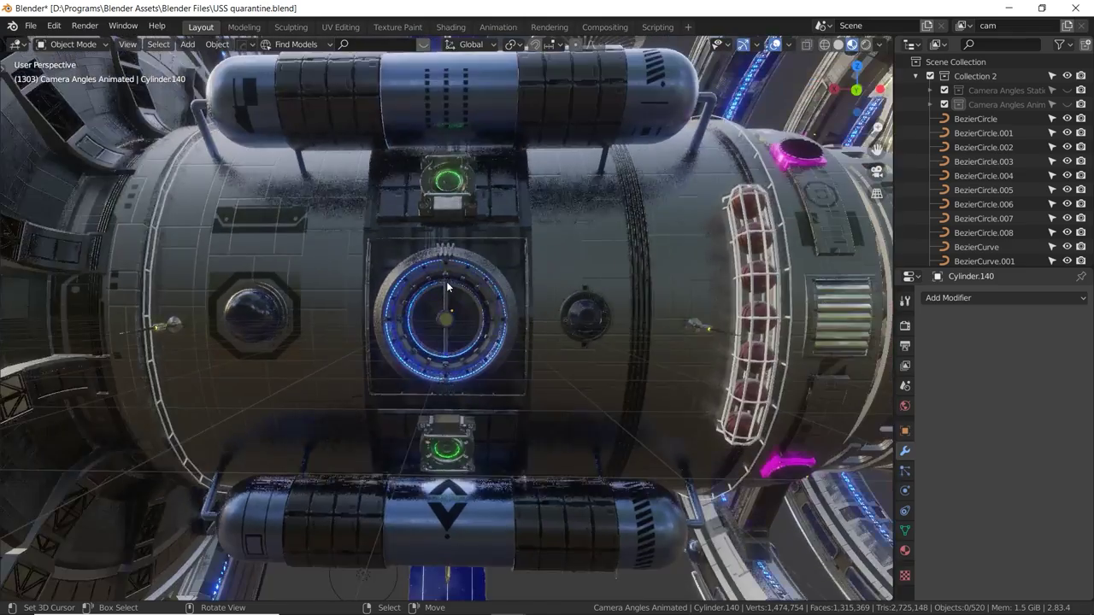
In the USS quarantine file, examine the round glowing hull port, the whole ship and the large disc's surface panelling.
middle_click_drag(446, 282, 346, 280)
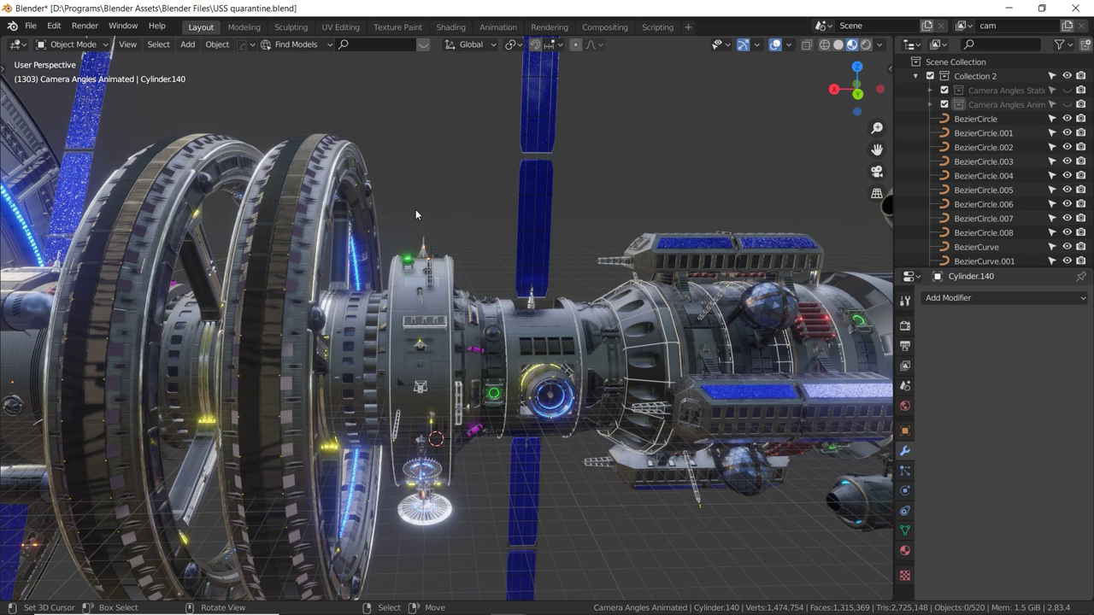
scroll(415, 214, "down", 8)
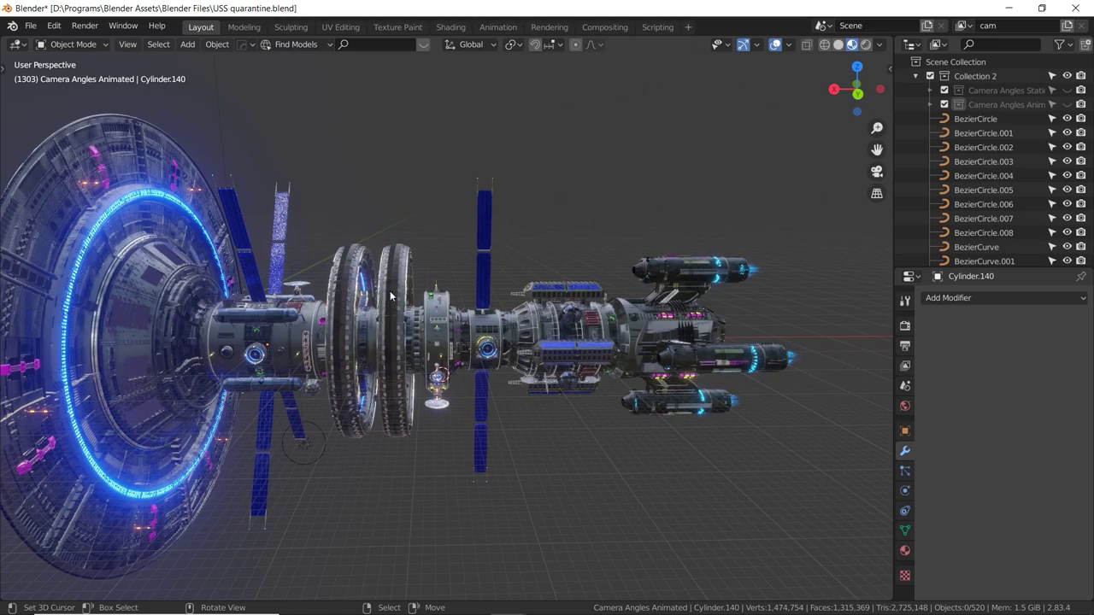
key("alt")
left_click_drag(329, 299, 305, 307, "alt")
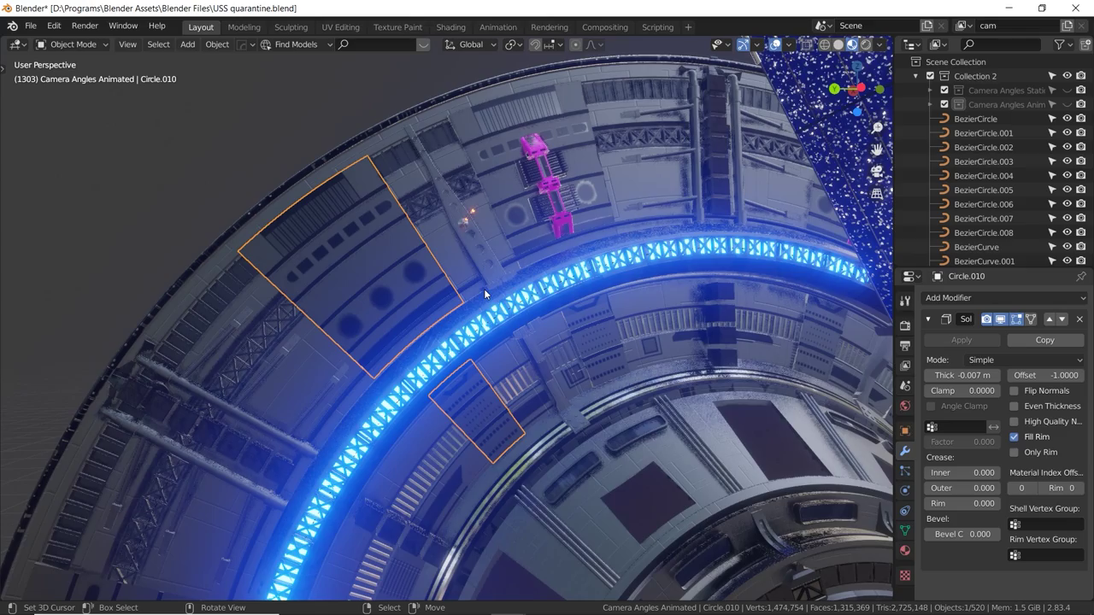
Select the magenta greeble on the large disc and move it a short distance along the panelled surface.
scroll(483, 290, "up", 1)
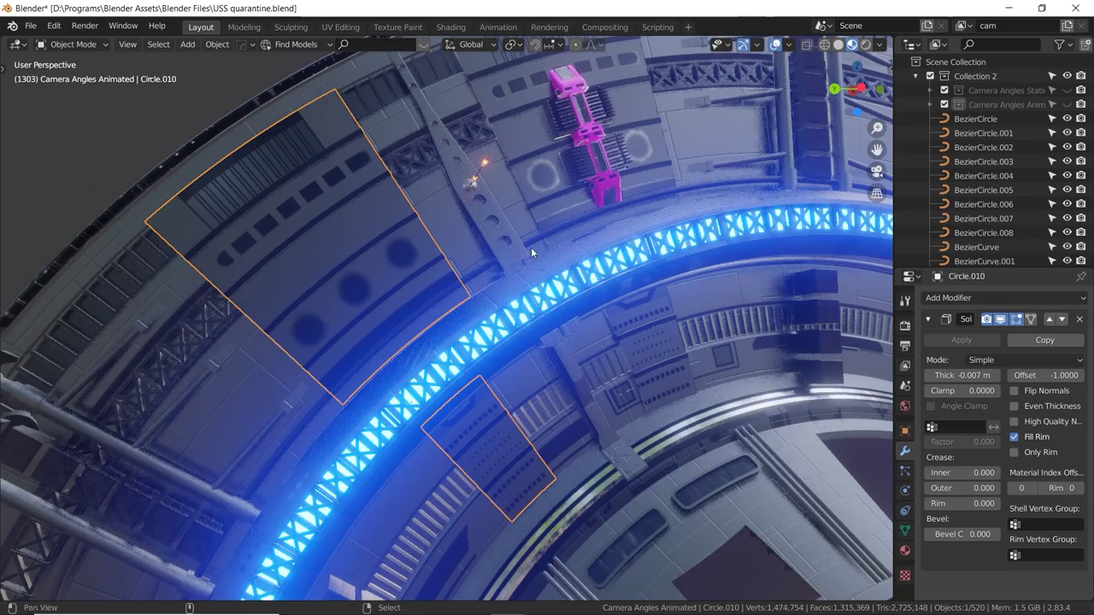
left_click_drag(530, 249, 495, 337, "alt")
right_click(450, 171)
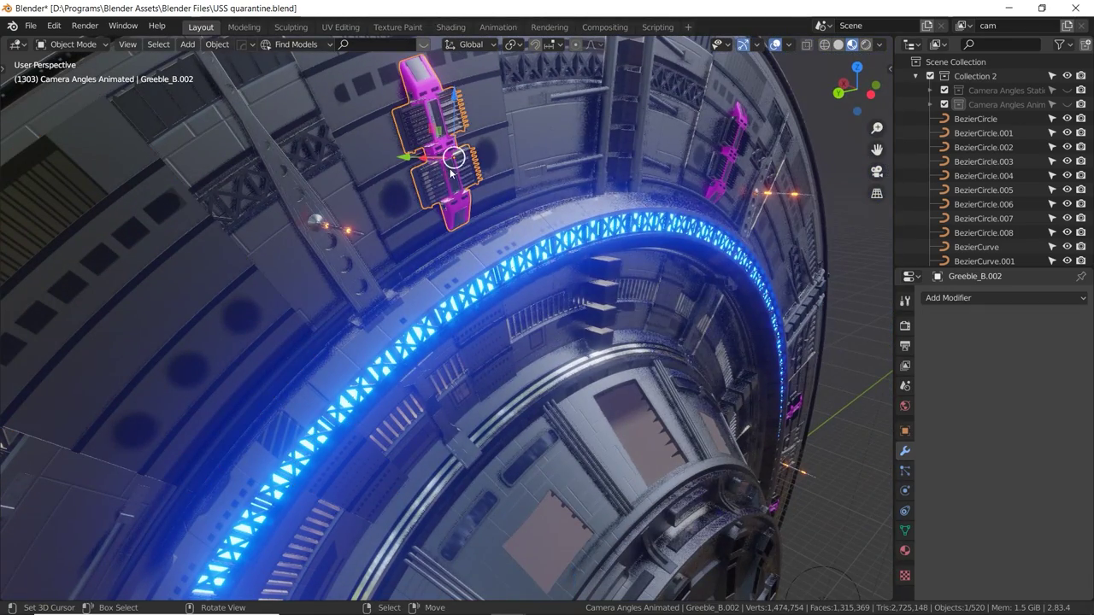
key("g")
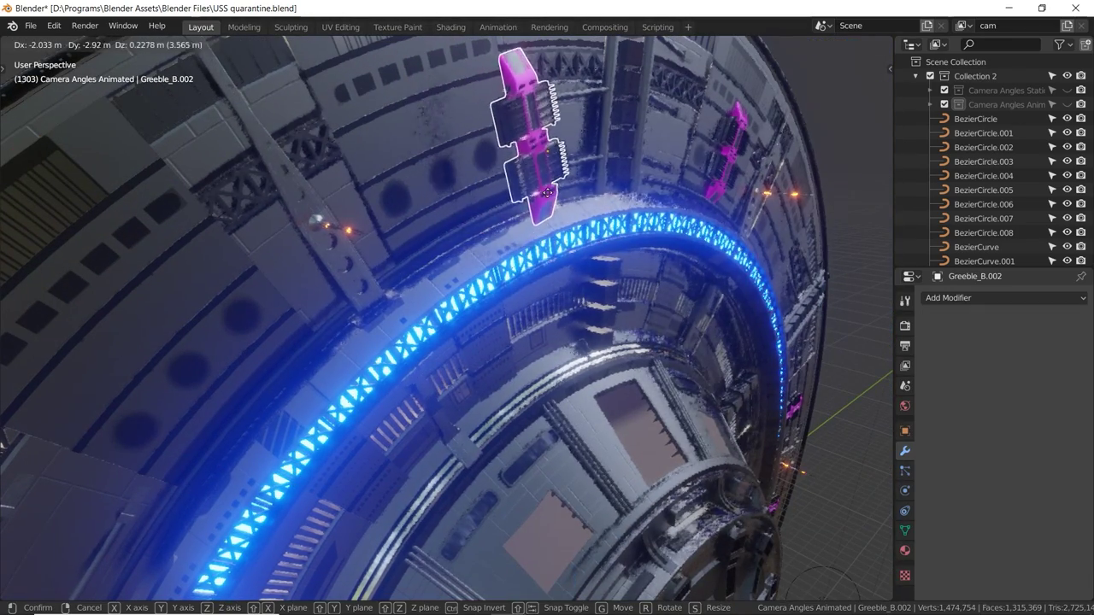
left_click(530, 194)
Examine the green glowing round port on the hull as a separate part and try out a rotation on it.
mouse_move(537, 195)
middle_mouse_down()
mouse_move(458, 288)
mouse_move(422, 245)
mouse_move(574, 289)
mouse_move(325, 248)
mouse_move(398, 321)
mouse_move(415, 306)
mouse_move(395, 192)
mouse_move(413, 342)
mouse_move(623, 120)
middle_mouse_up()
mouse_move(357, 339)
middle_mouse_down()
mouse_move(429, 255)
mouse_move(334, 304)
mouse_move(341, 321)
mouse_move(389, 344)
mouse_move(470, 323)
mouse_move(461, 320)
middle_mouse_up()
key("KP_Decimal")
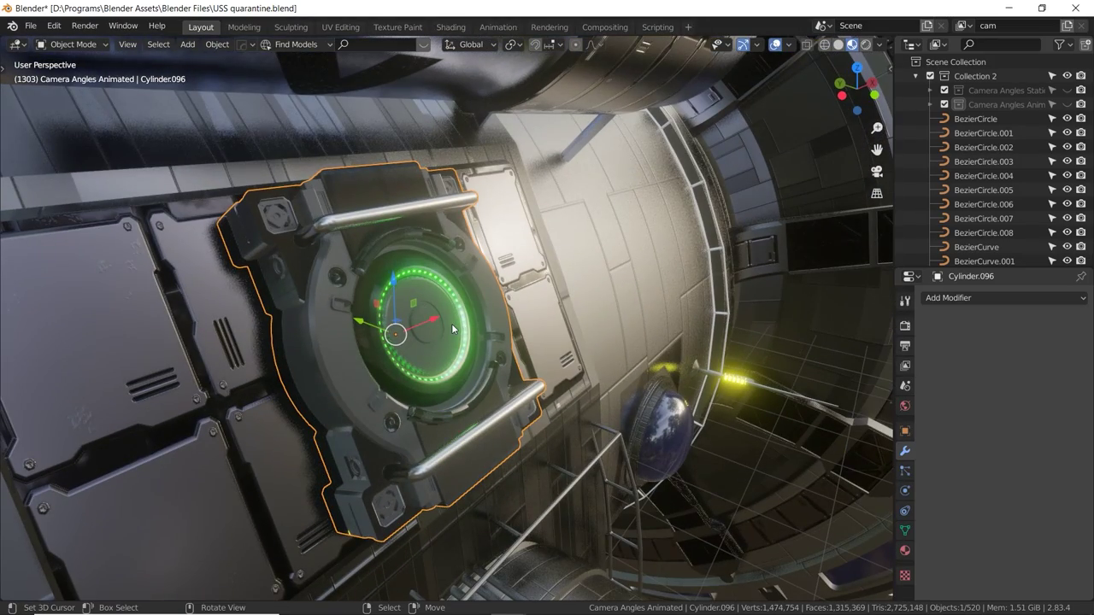
key("r")
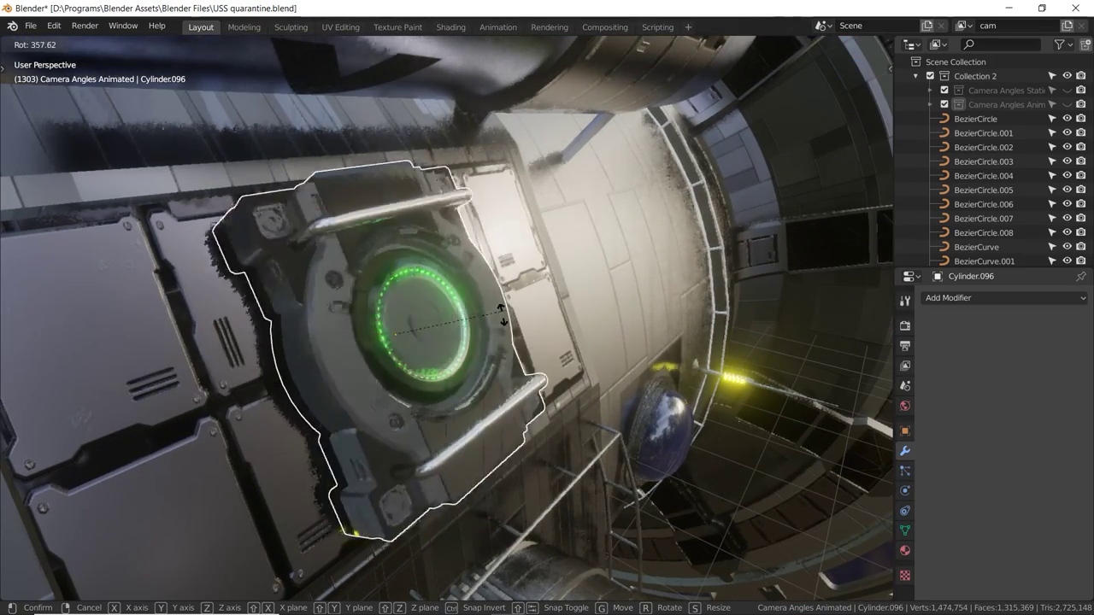
right_click(501, 315)
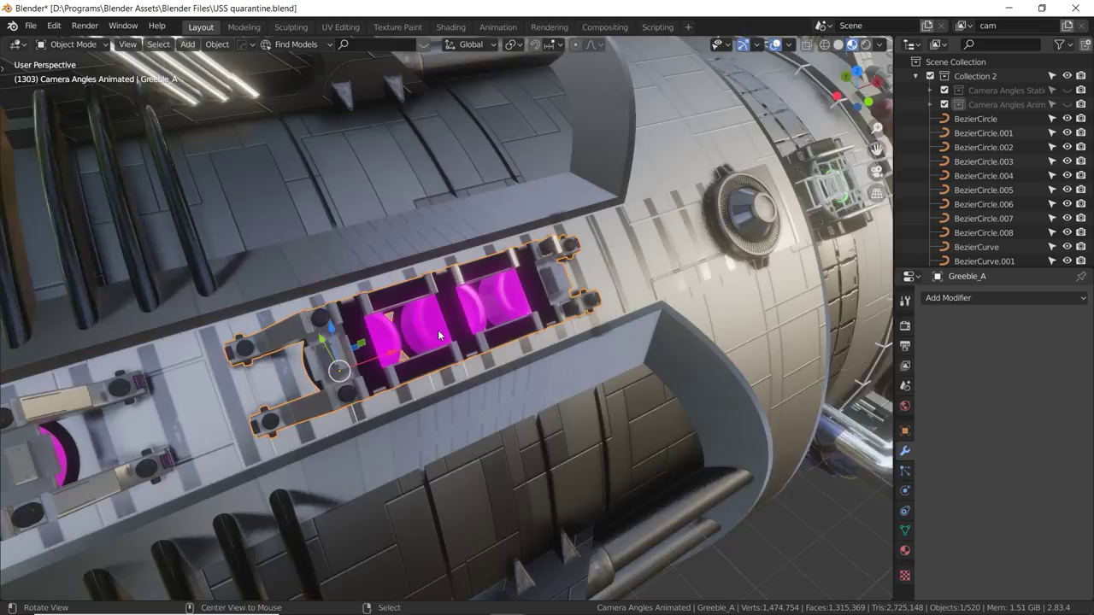
Examine the magenta greeble assemblies and the cylinder on the rear hull, trying out moves and rotations on them.
middle_click_drag(440, 335, 393, 380)
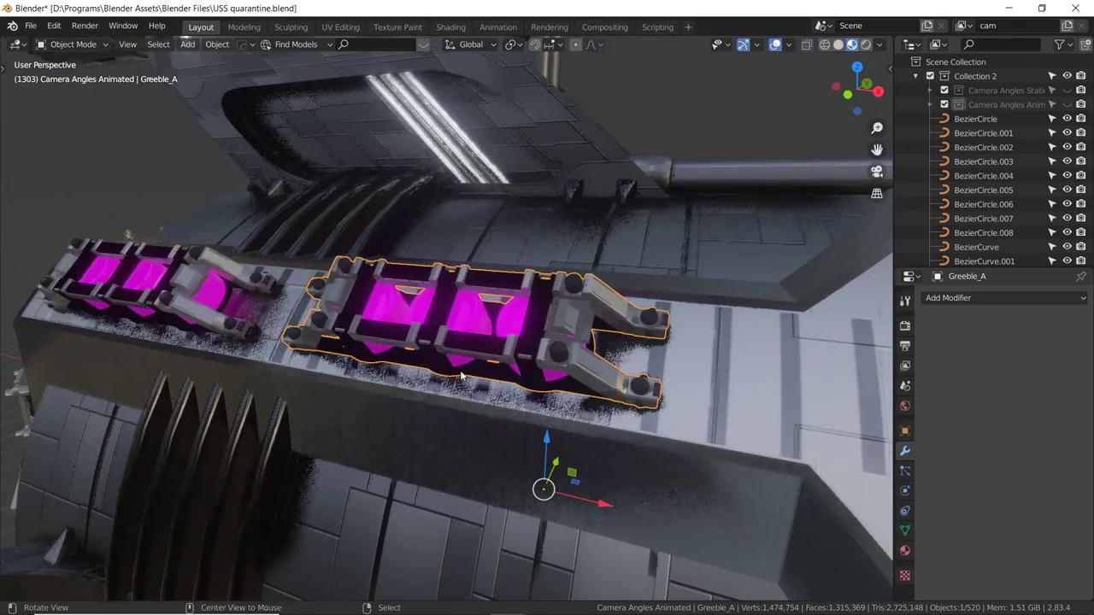
key("g")
key("r")
key("r")
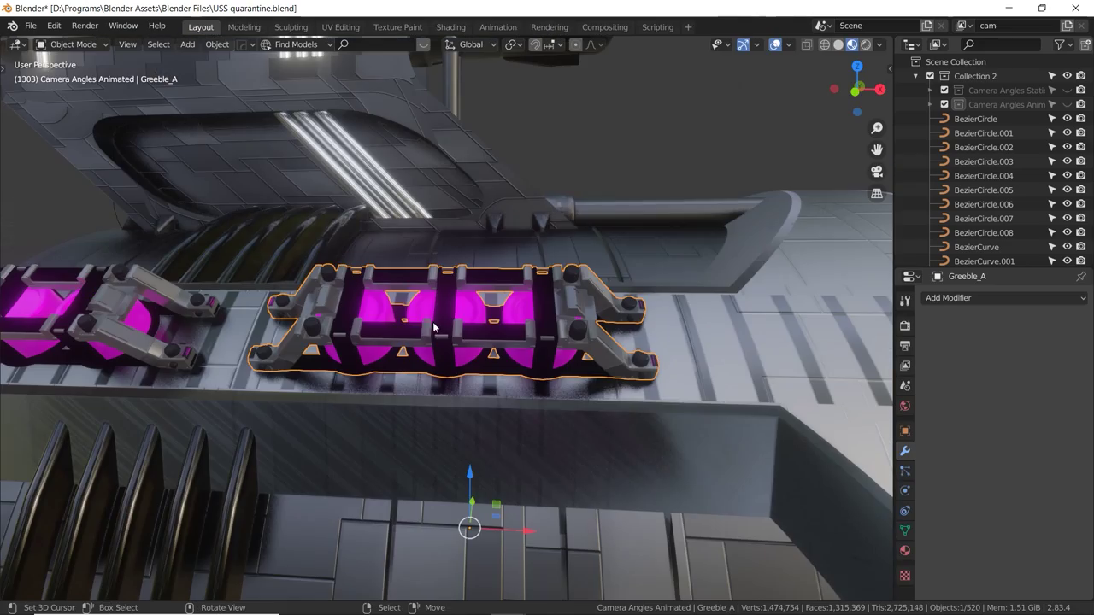
left_click_drag(492, 326, 129, 318, "alt")
right_click(539, 304)
left_click_drag(539, 303, 490, 318, "alt")
mouse_move(491, 323)
middle_mouse_down()
mouse_move(605, 338)
mouse_move(505, 329)
middle_mouse_up()
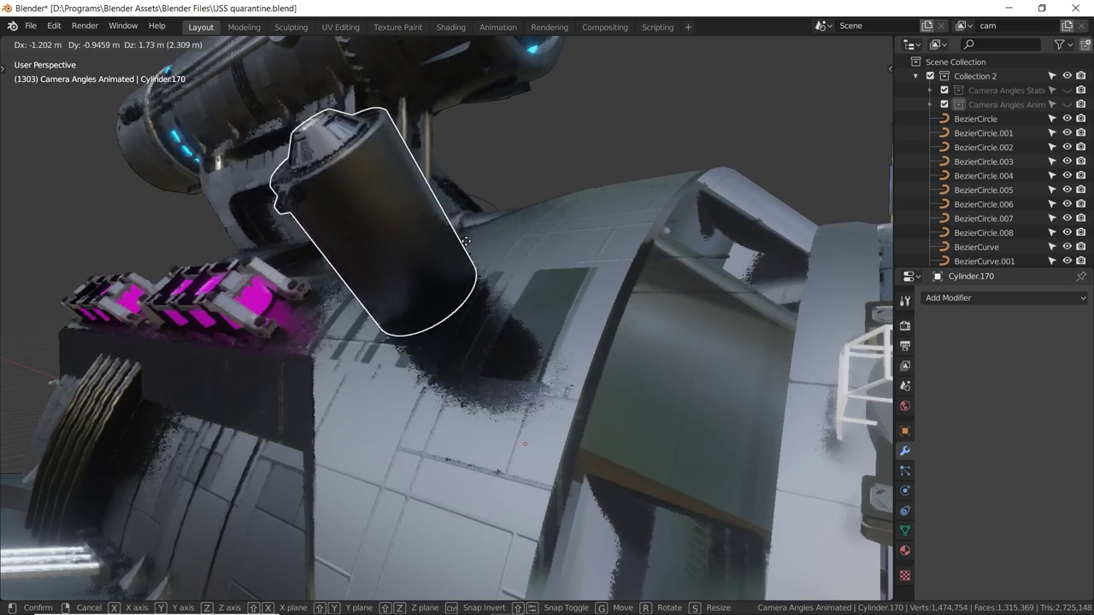
right_click(514, 298)
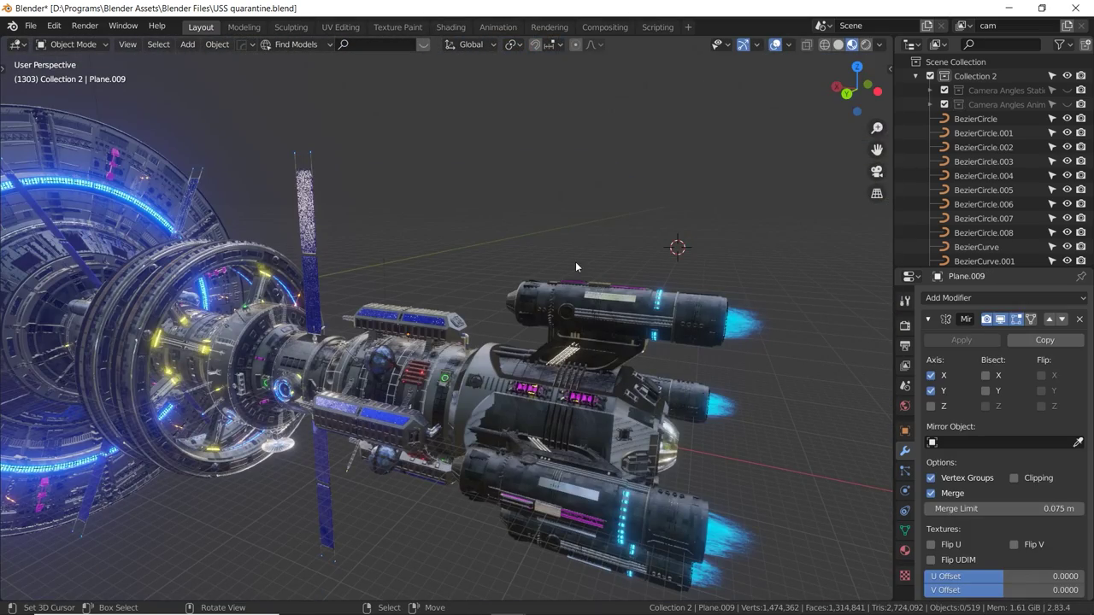
Collapse Collection 2 in the outliner and add a new collection to the scene.
scroll(575, 261, "down", 4)
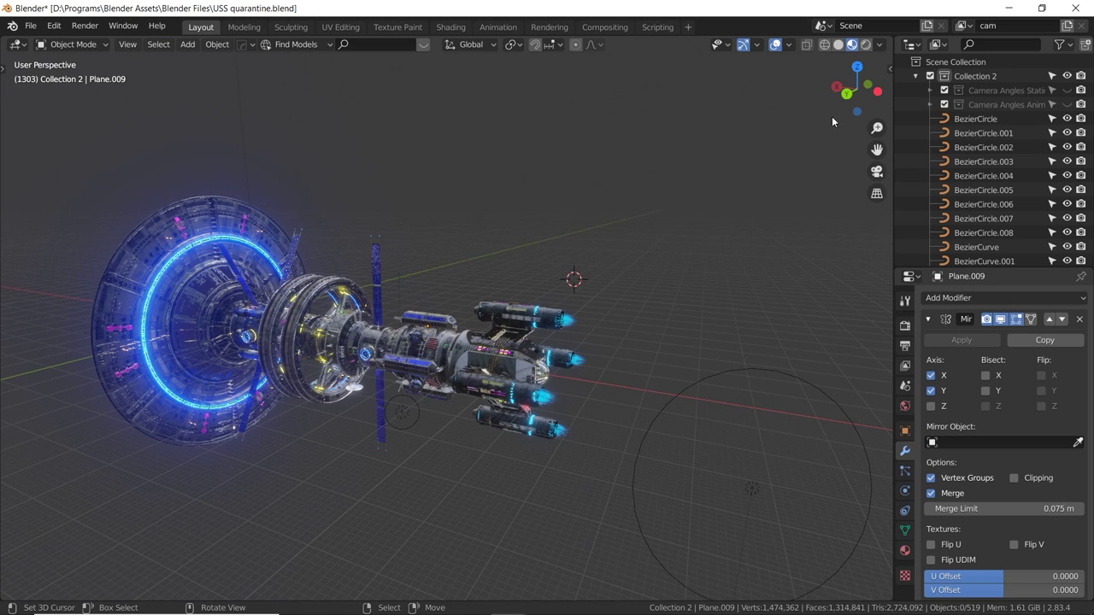
left_click(918, 77)
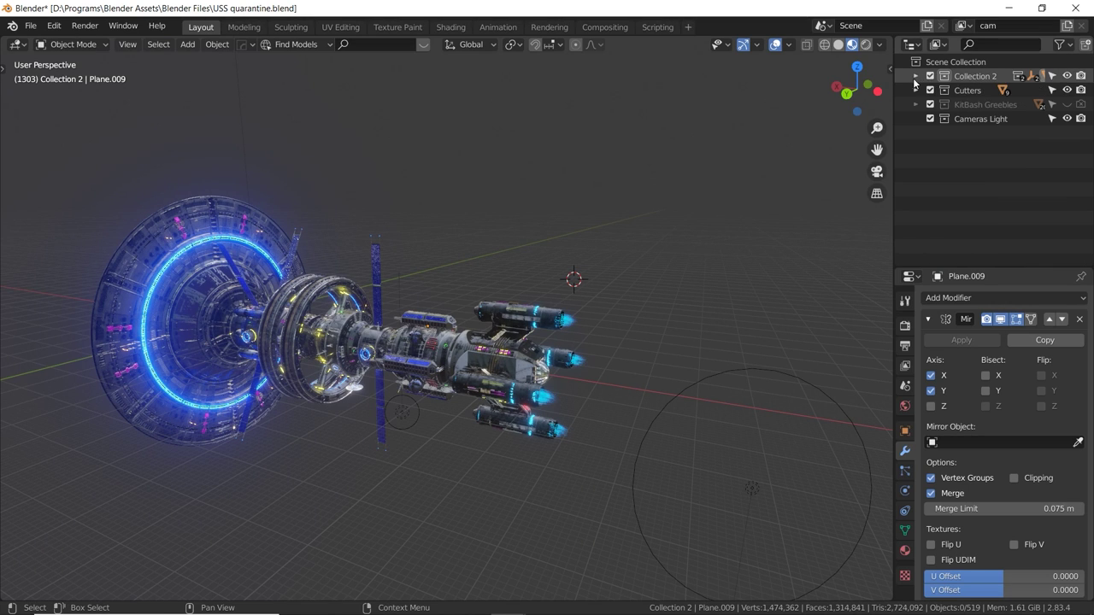
right_click(956, 192)
left_click(919, 193)
left_click(922, 134)
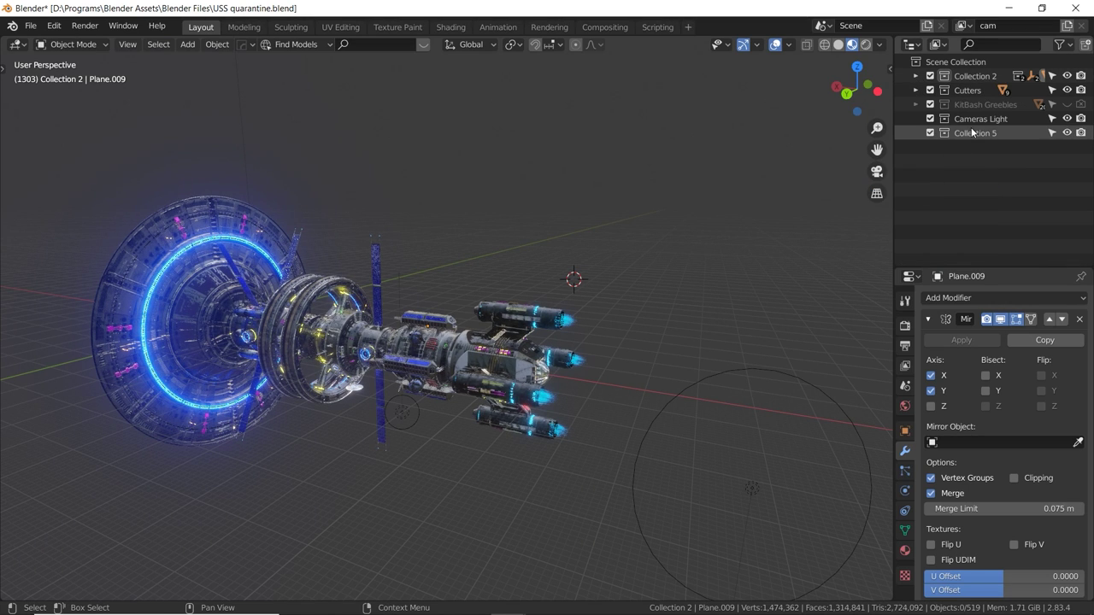
Rename the new collection as Kitbash 2.
double_click(961, 132)
type("Kitbash")
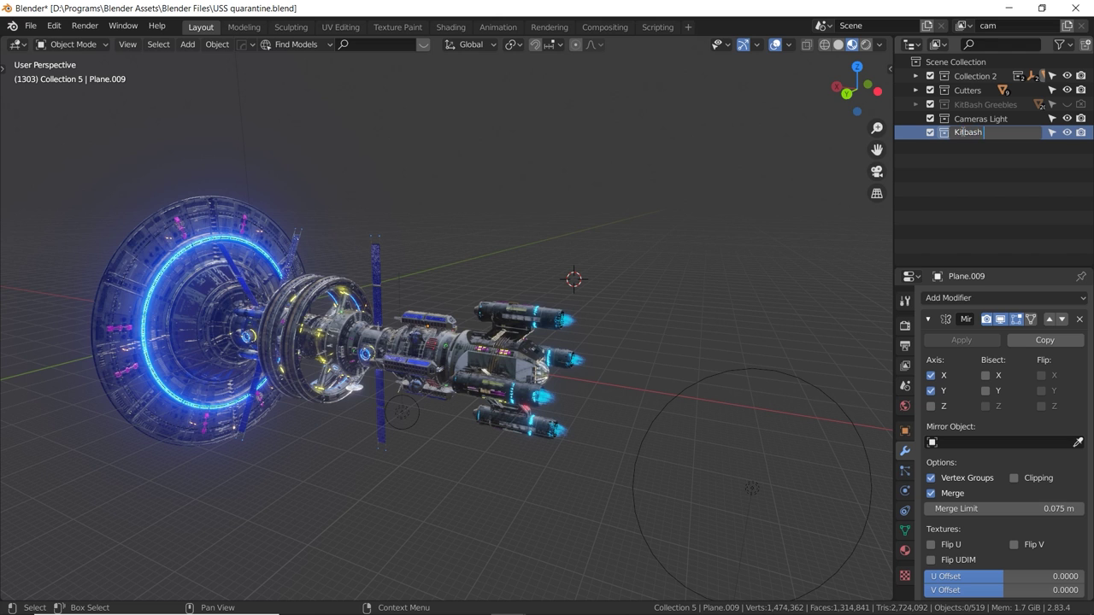
type(" 2")
key("Return")
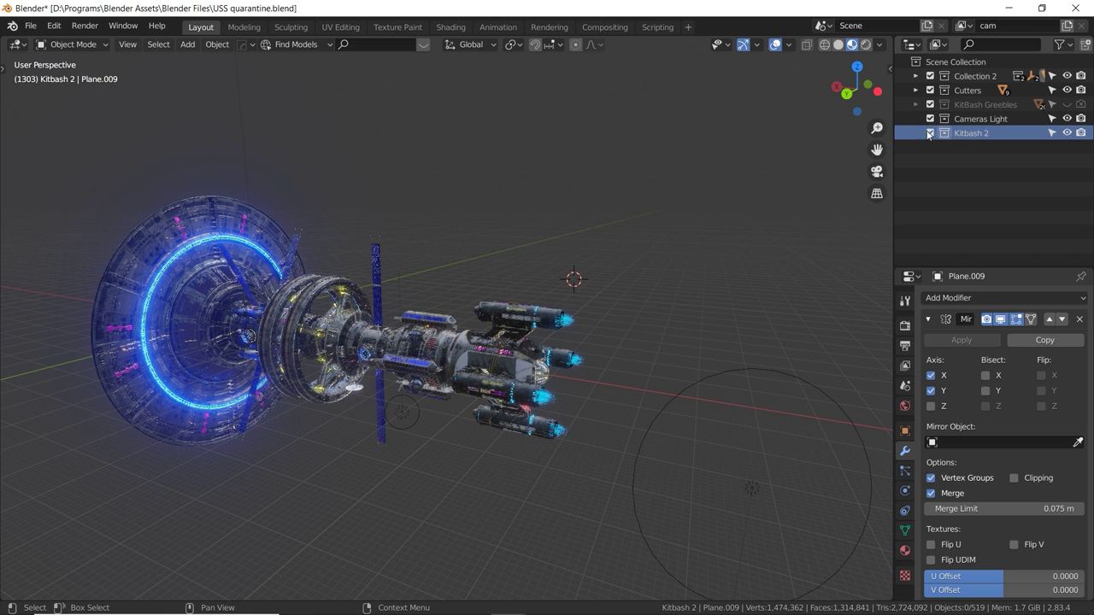
Import the OU_Hard_Surface kitbash parts into the Kitbash 2 collection and view them around the ship.
left_click(35, 26)
mouse_move(122, 218)
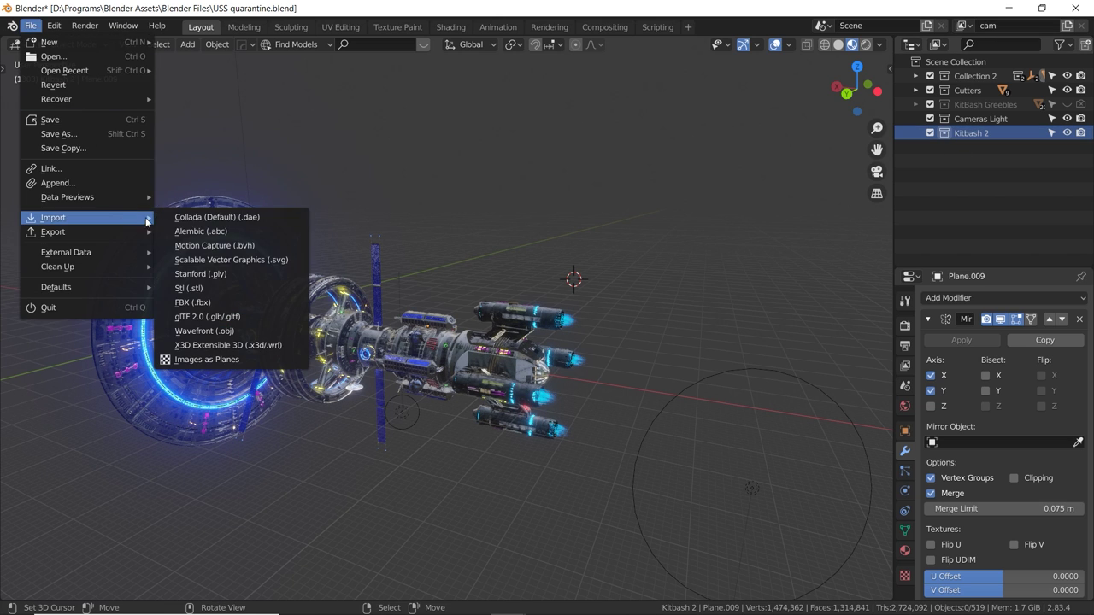
left_click(257, 291)
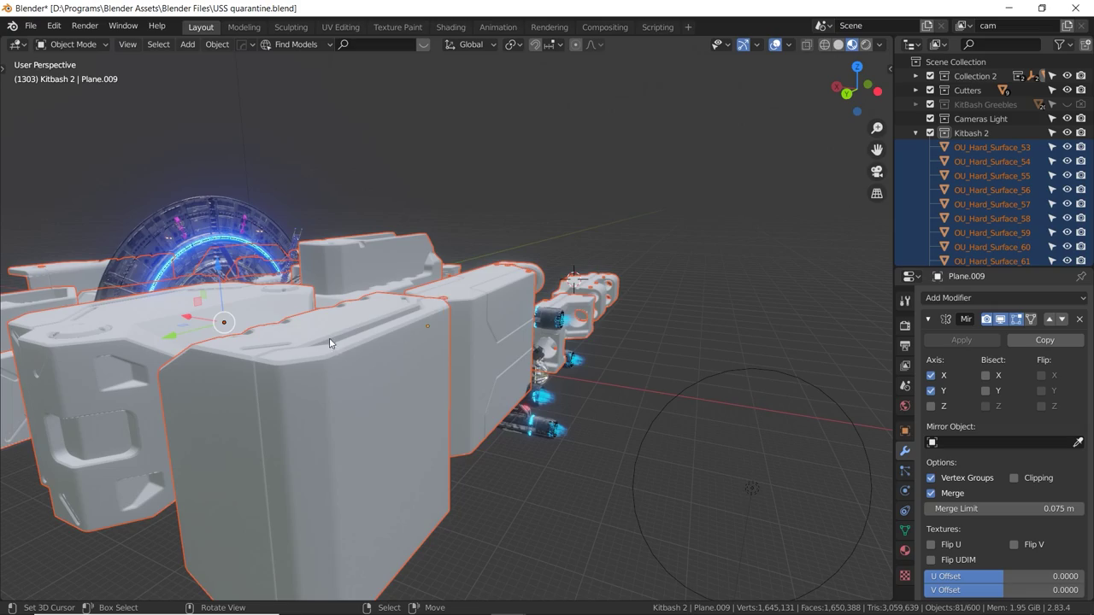
left_click_drag(333, 342, 484, 330, "alt+shift")
middle_click_drag(484, 331, 341, 385)
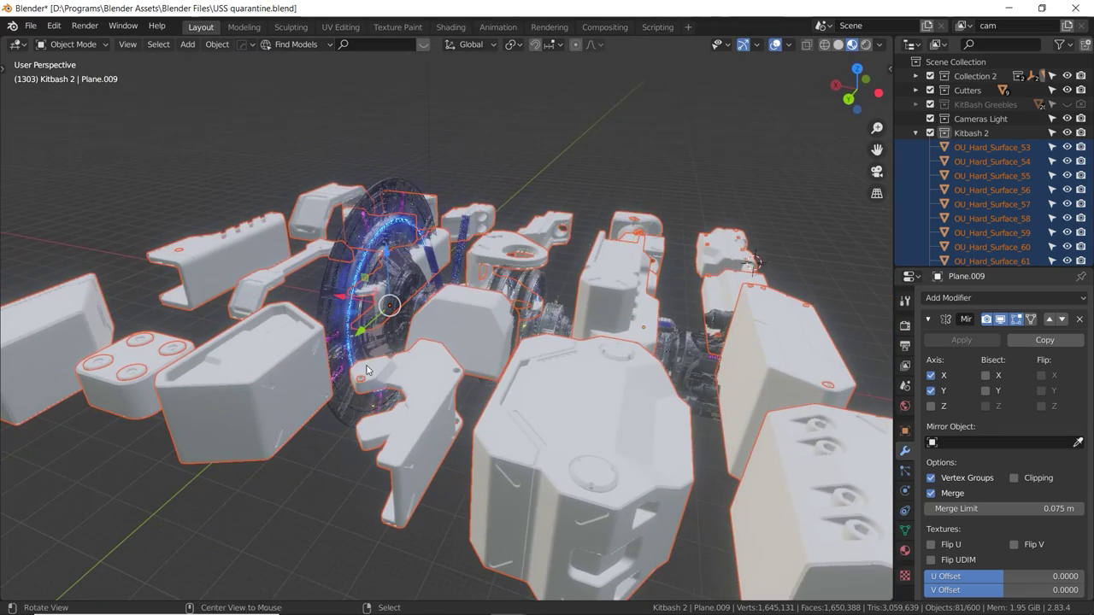
Switch the Kitbash 2 collection's viewport visibility and render visibility off and back on.
left_click(957, 132)
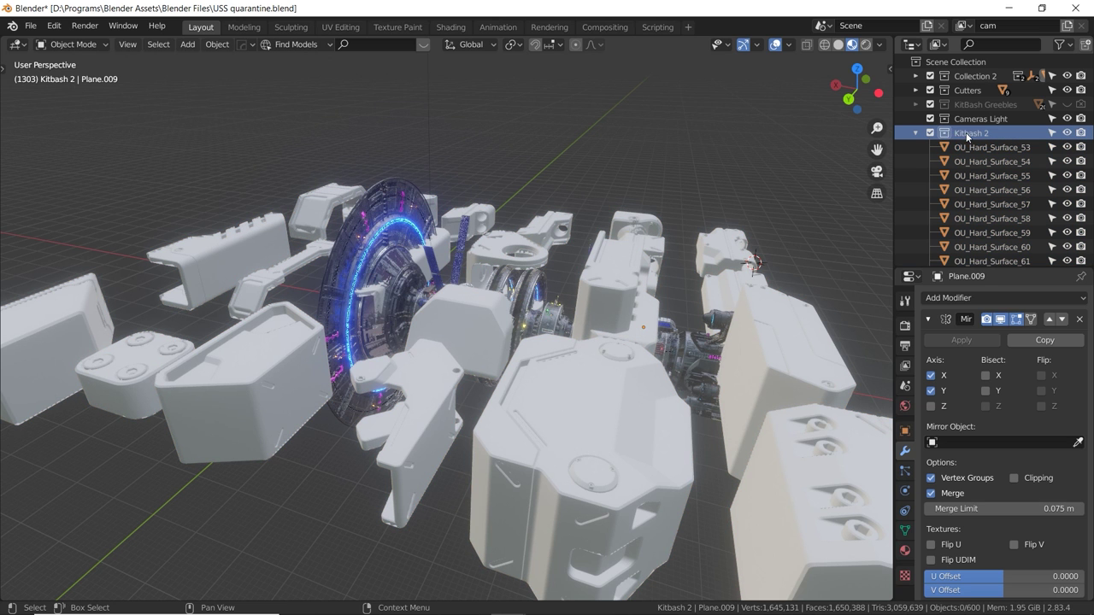
left_click(1066, 133)
left_click(1066, 133)
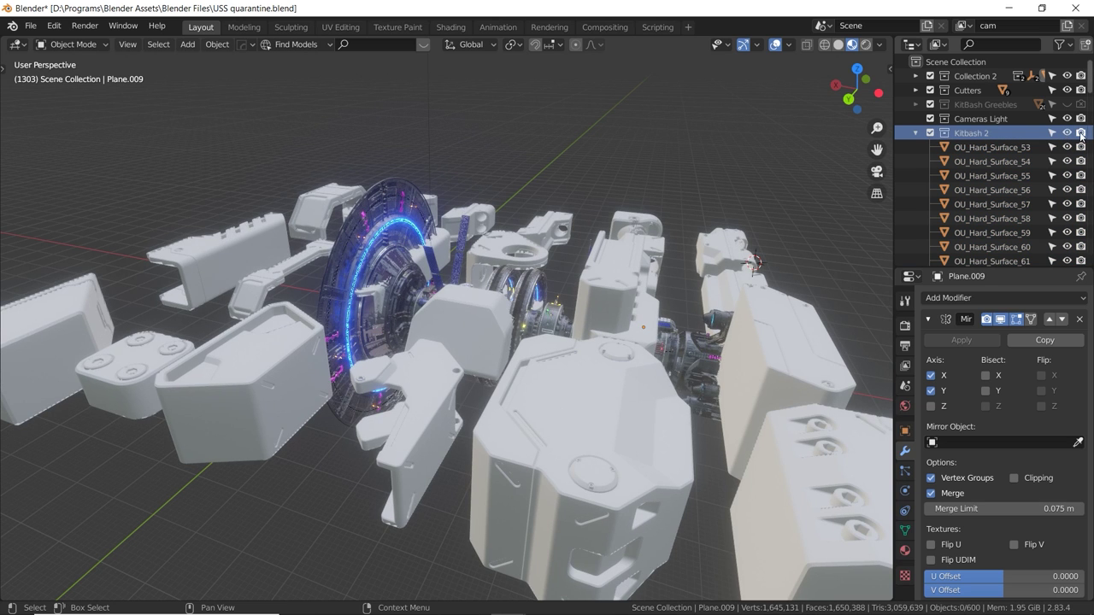
left_click(1080, 134)
left_click(1080, 134)
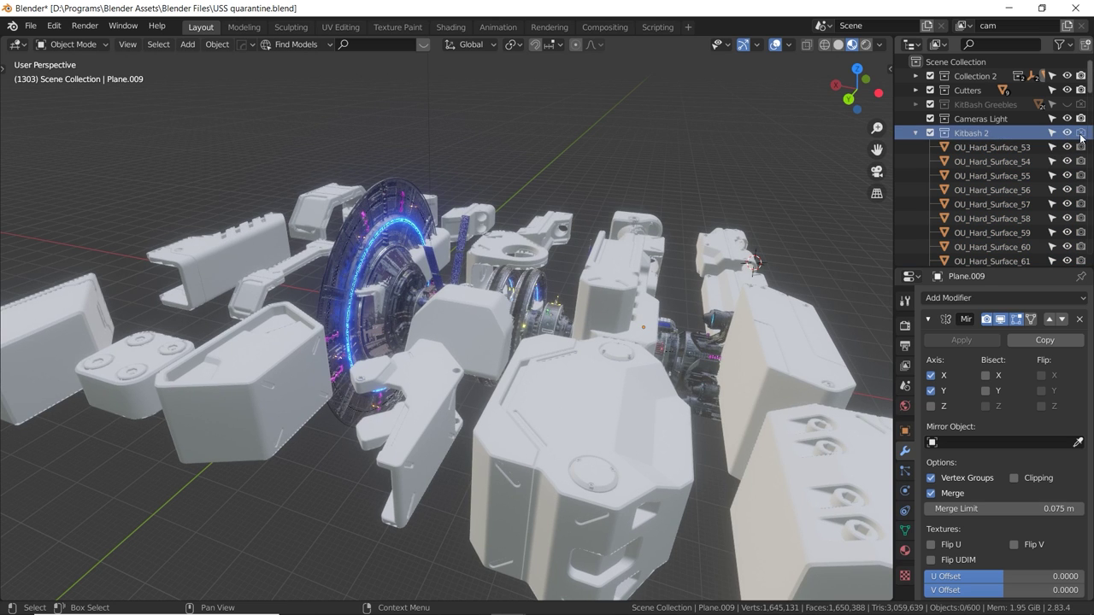
Select all objects in the Kitbash 2 collection and raise them about 69 m along Z above the ship.
right_click(973, 133)
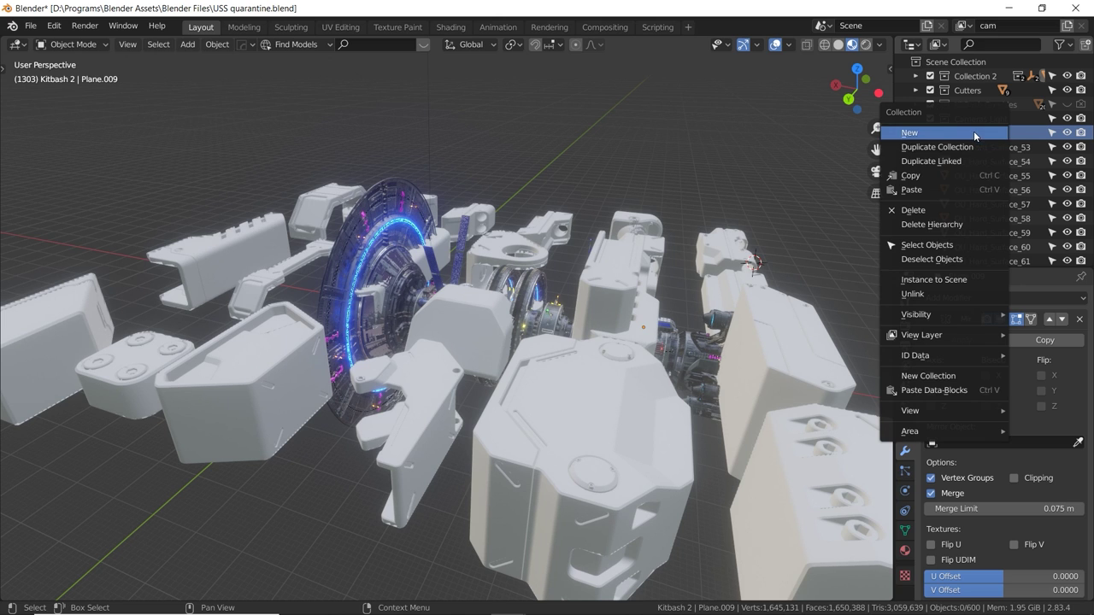
left_click(937, 248)
middle_click_drag(511, 297, 601, 357)
key("g")
key("z")
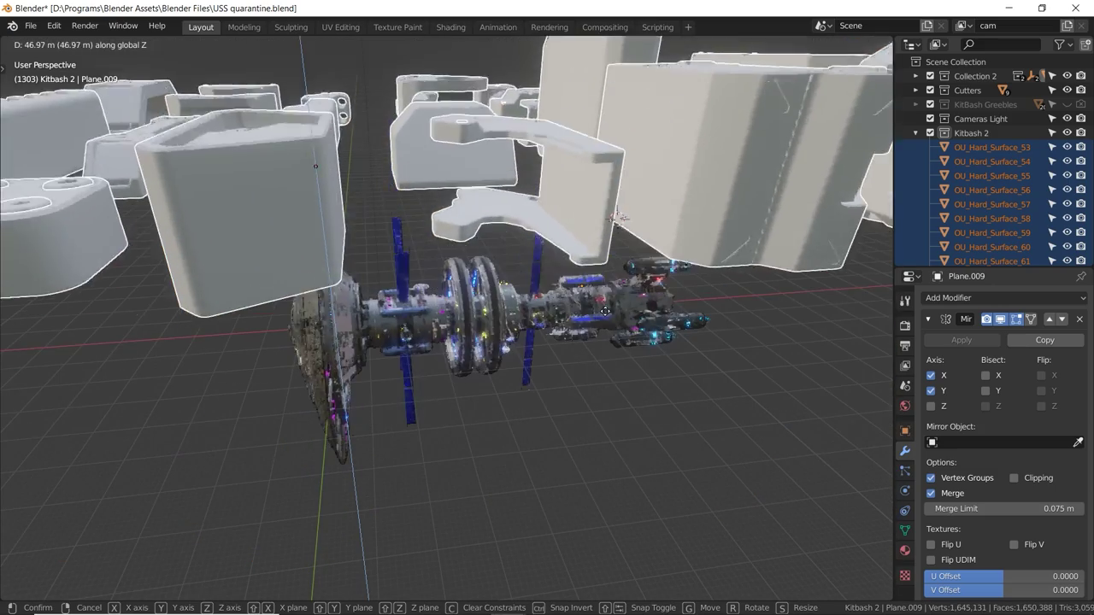
left_click(612, 241)
Scale all the kitbash parts down to about 0.091 of their size.
middle_click_drag(613, 241, 597, 255)
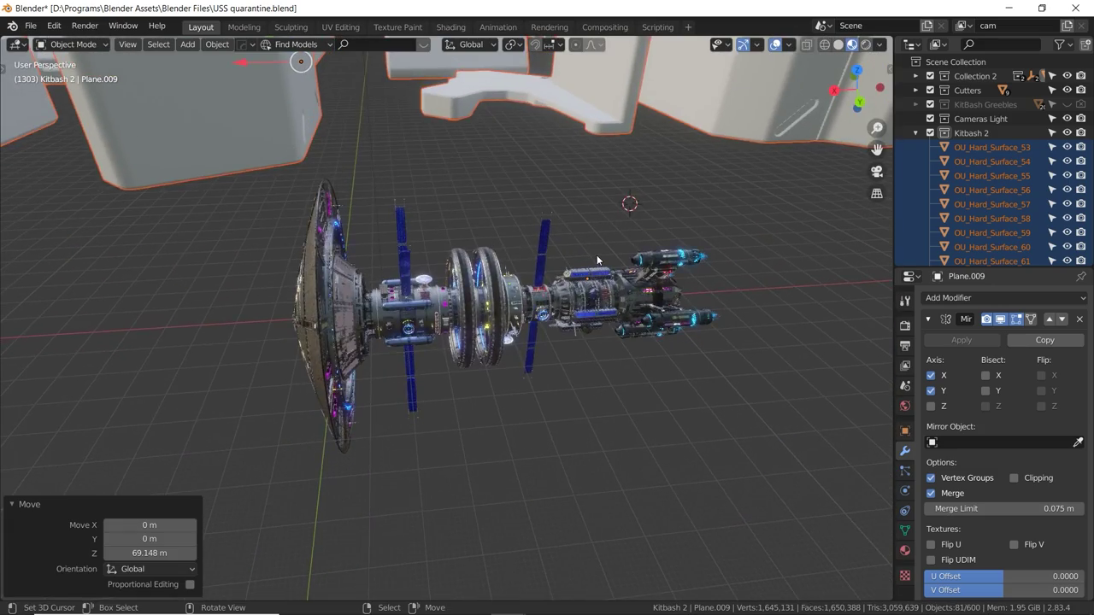
key("KP_Decimal")
middle_click_drag(405, 325, 693, 278)
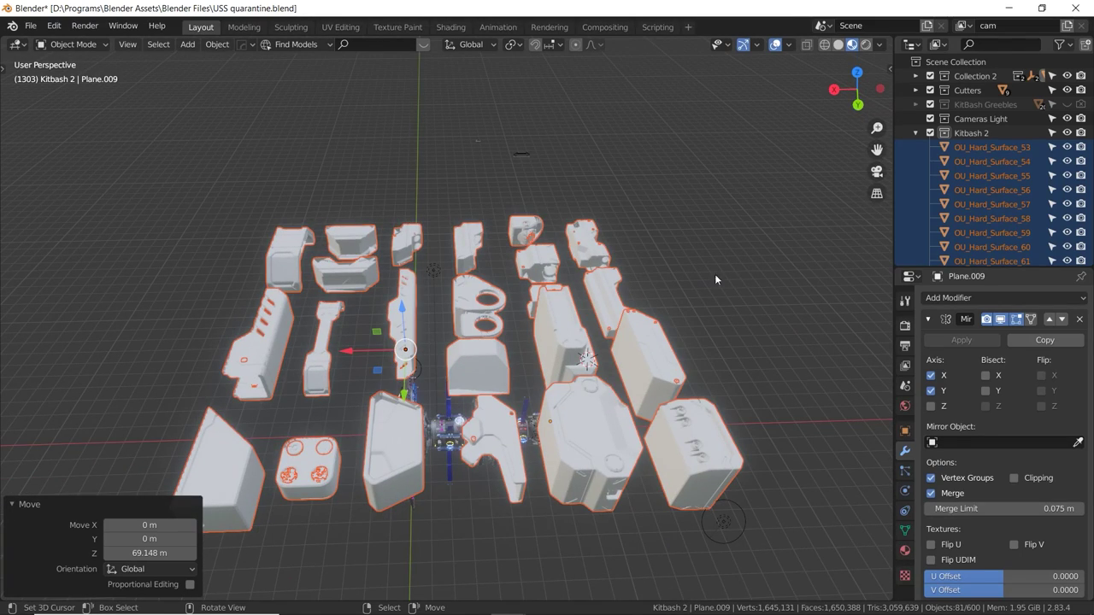
middle_click_drag(544, 418, 530, 462)
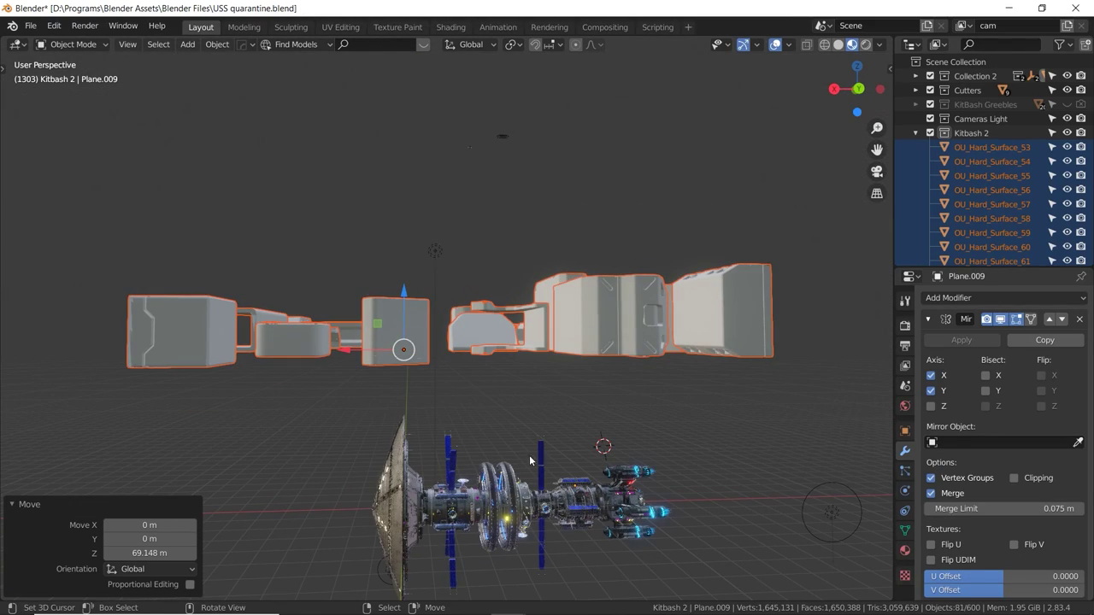
middle_click_drag(575, 395, 709, 326)
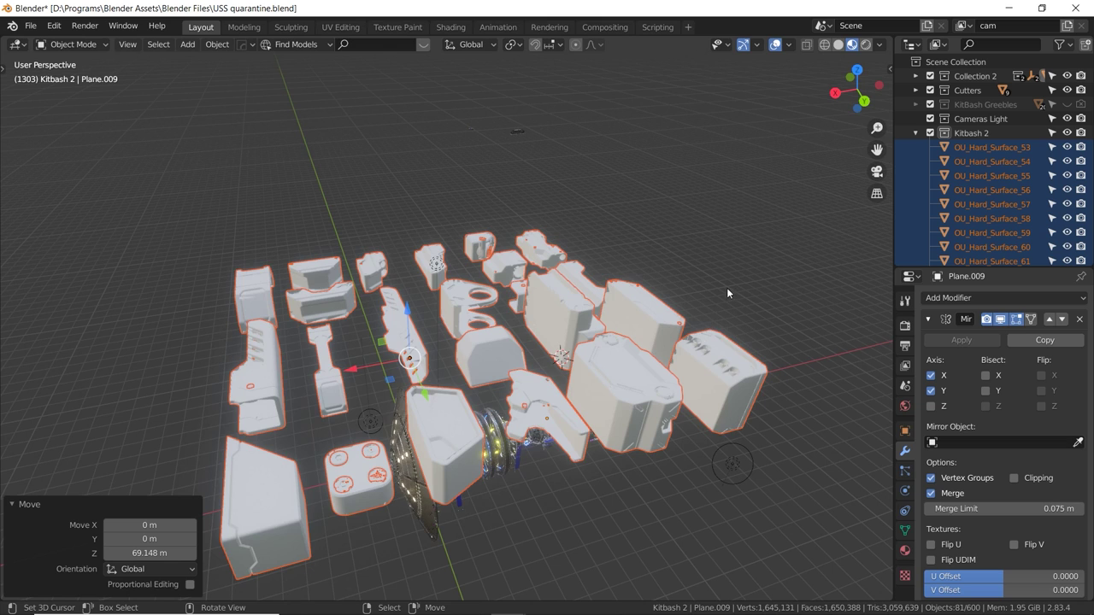
key("s")
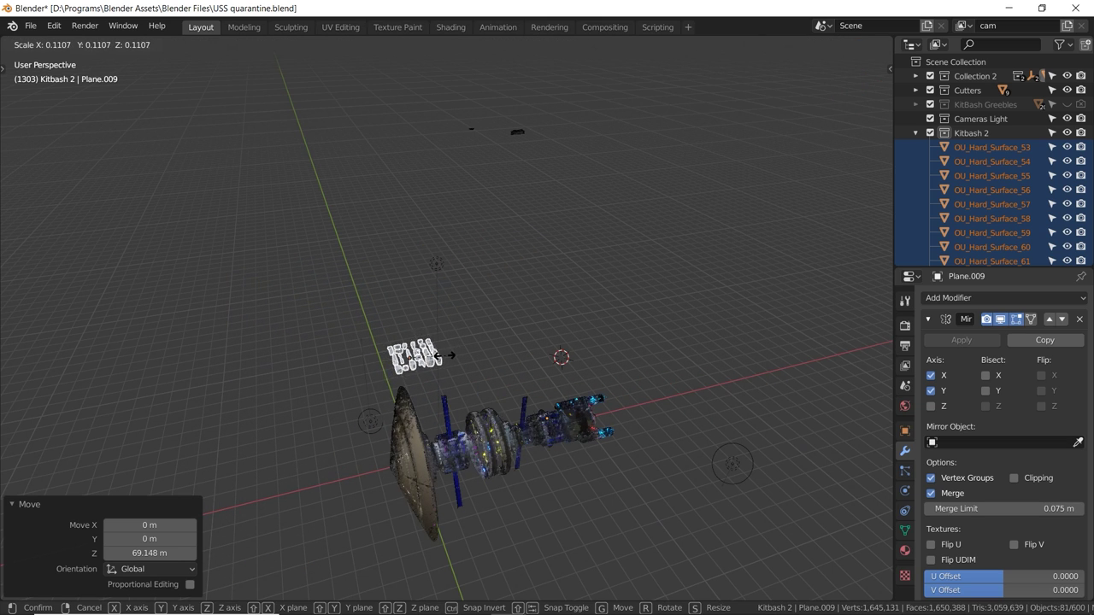
left_click(442, 352)
key("KP_Decimal")
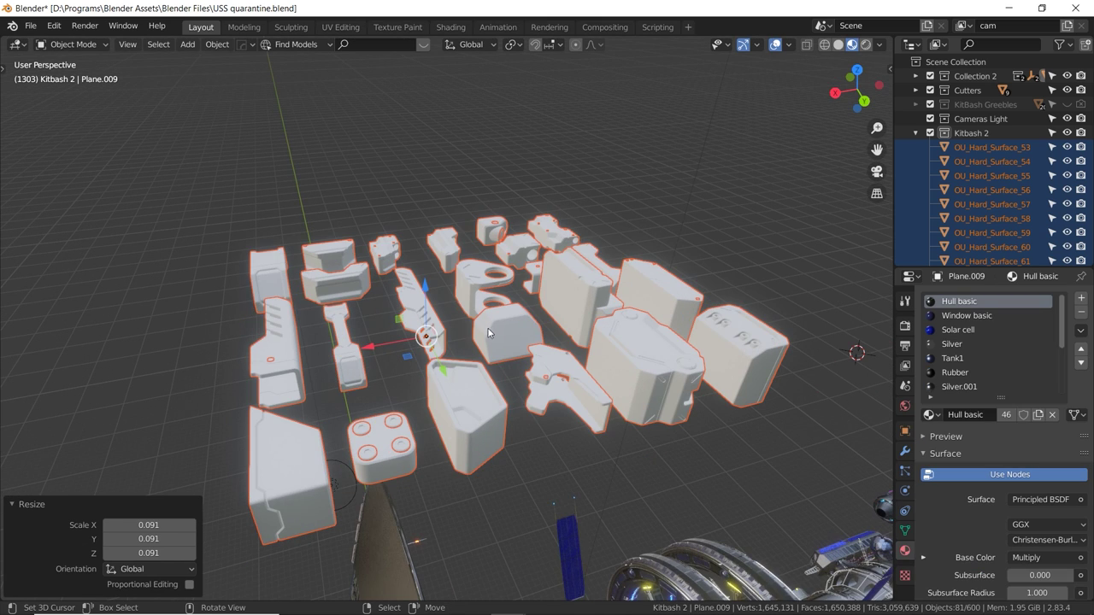
Select only the angular hollow kitbash part and split the viewport, showing its material nodes in a Shader Editor above.
left_click(493, 334)
left_click(441, 371)
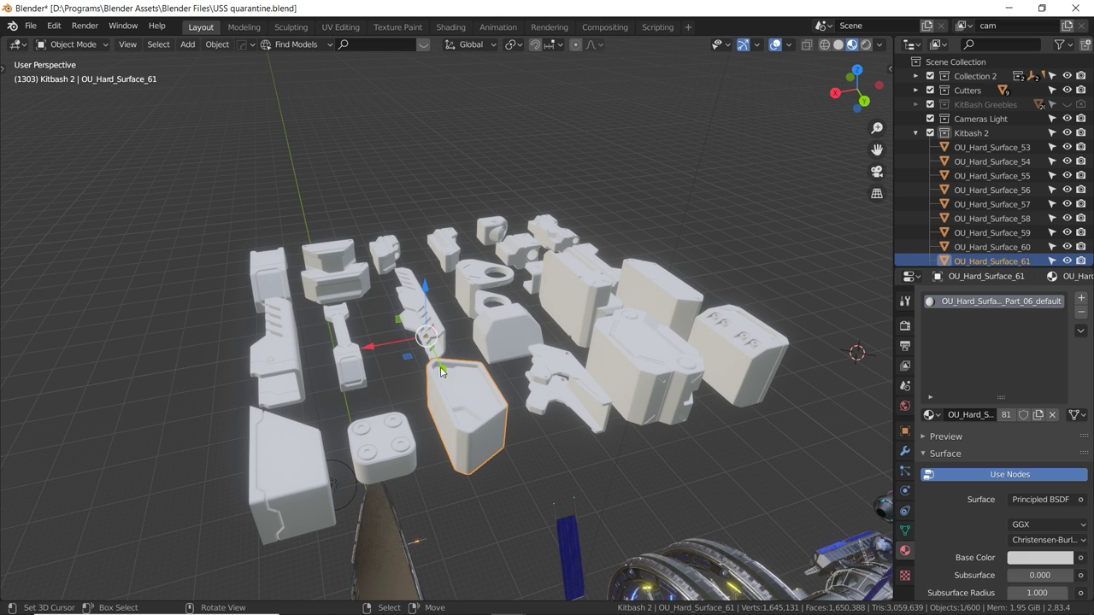
left_click_drag(892, 36, 467, 247)
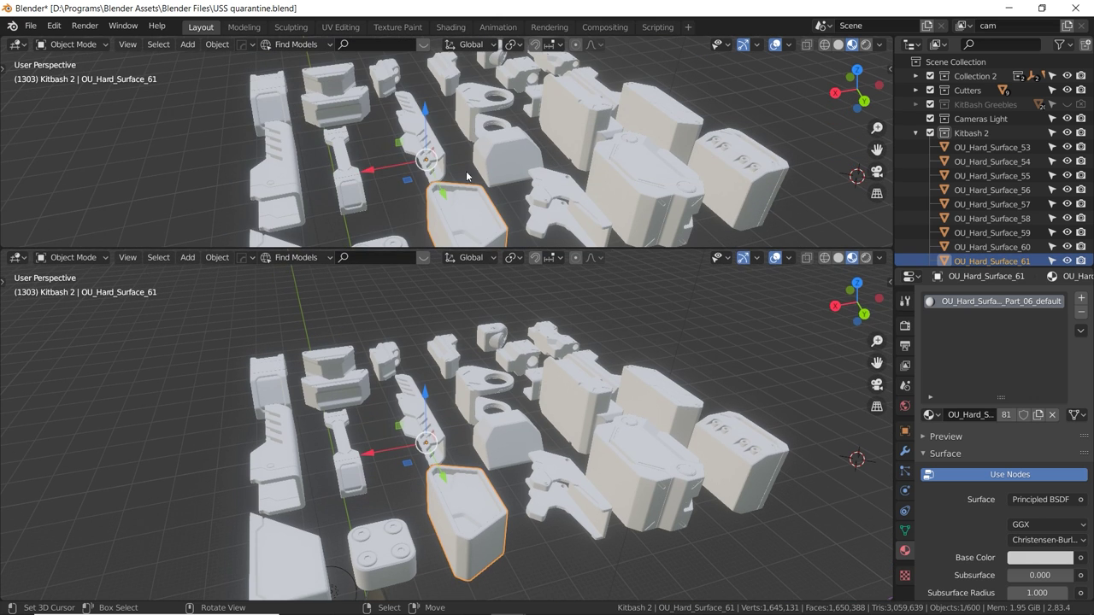
left_click(18, 43)
left_click(59, 137)
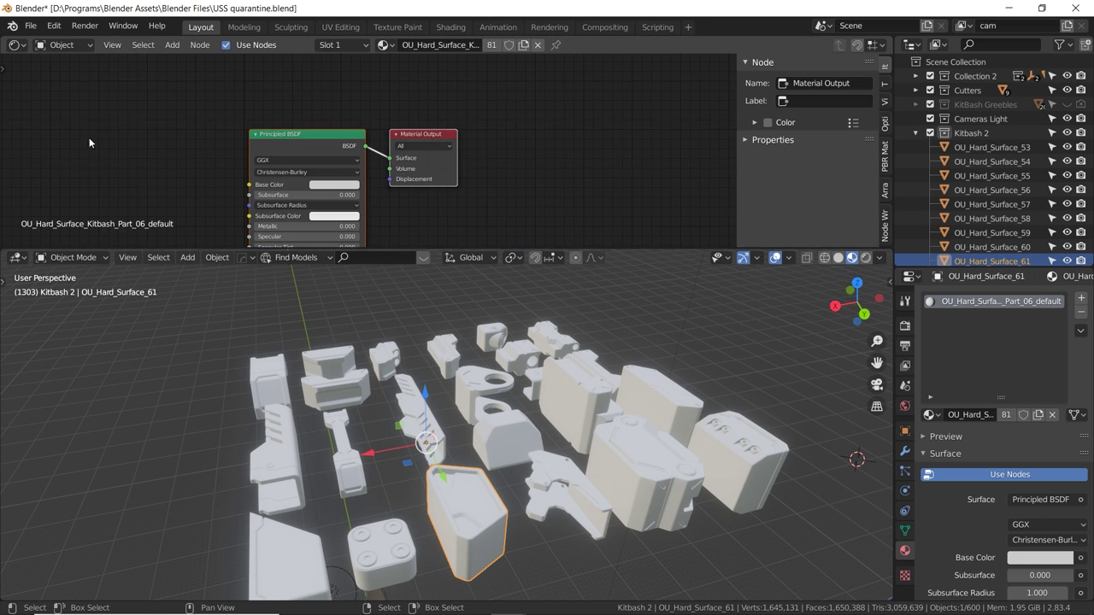
middle_click_drag(245, 196, 402, 152)
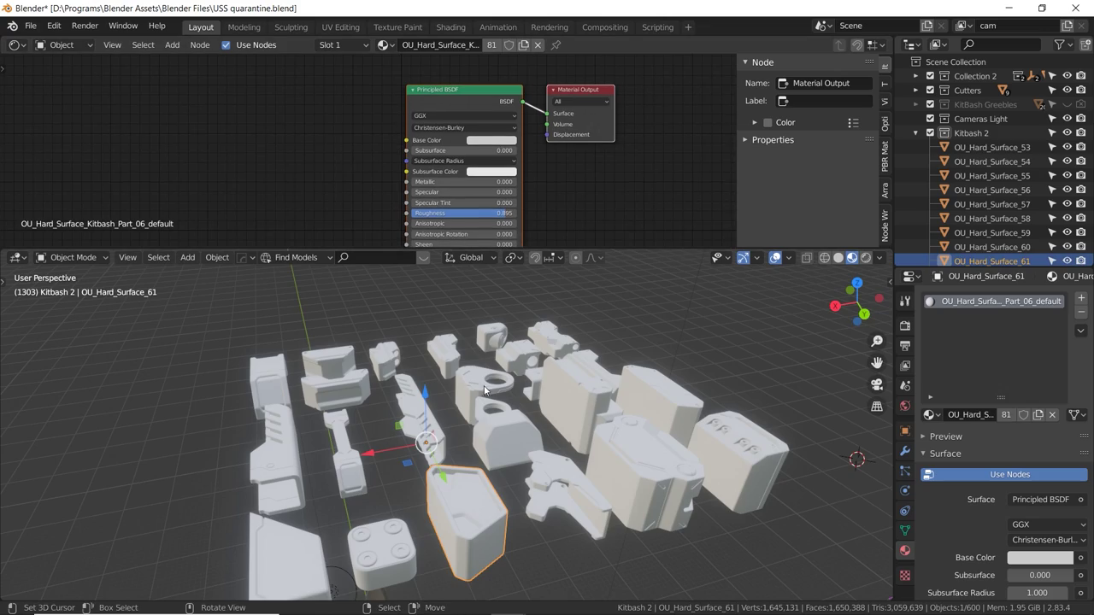
Check the material nodes of several other kitbash parts one by one, then look over the ship below.
left_click(481, 393)
middle_click_drag(481, 395, 598, 387)
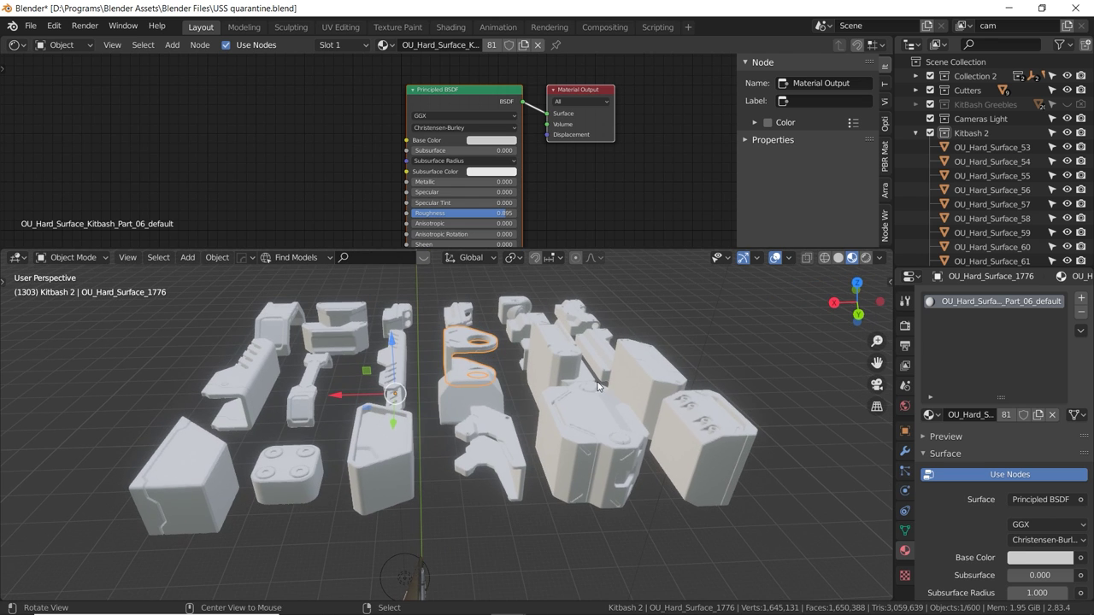
left_click(407, 448)
middle_click_drag(406, 447, 437, 456)
left_click(503, 458)
middle_click_drag(500, 482, 494, 434)
middle_click_drag(490, 483, 436, 359, "shift")
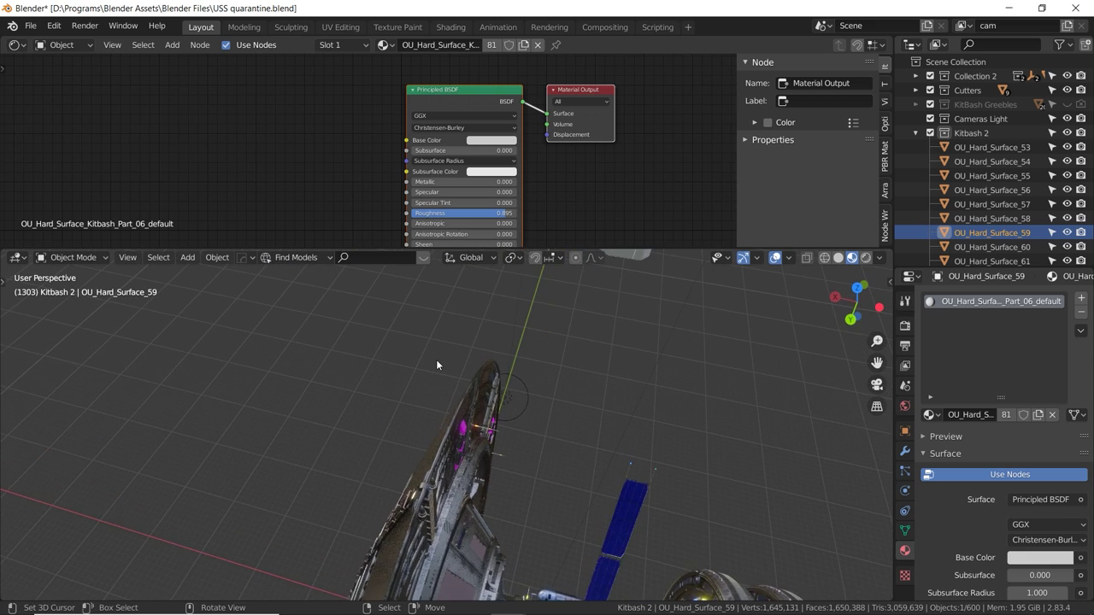
Move the selected kitbash part from the array down to the ship's large rings, finishing about -17.5, -17.1 and -32.5 m in X, Y and Z.
scroll(436, 358, "down", 4)
middle_click_drag(485, 541, 495, 513, "shift")
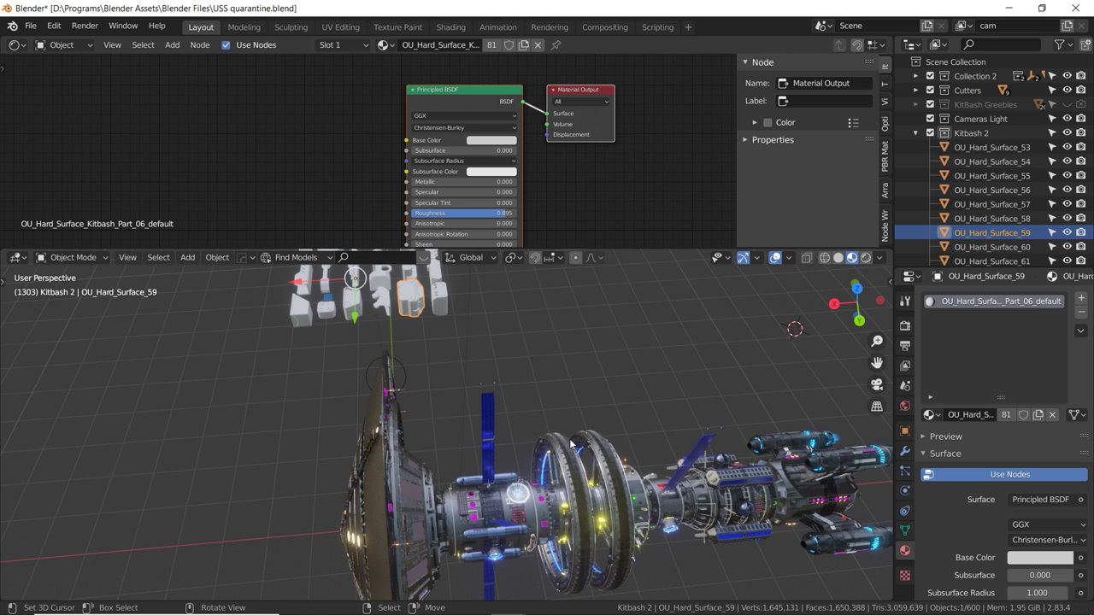
middle_click_drag(493, 329, 459, 325)
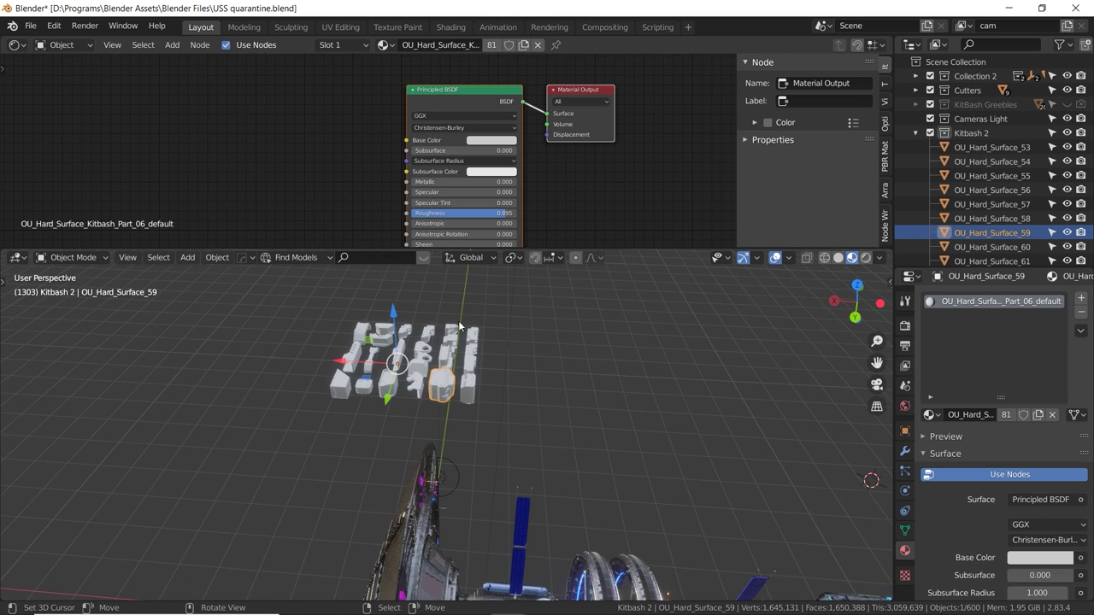
middle_click_drag(475, 434, 396, 361, "shift")
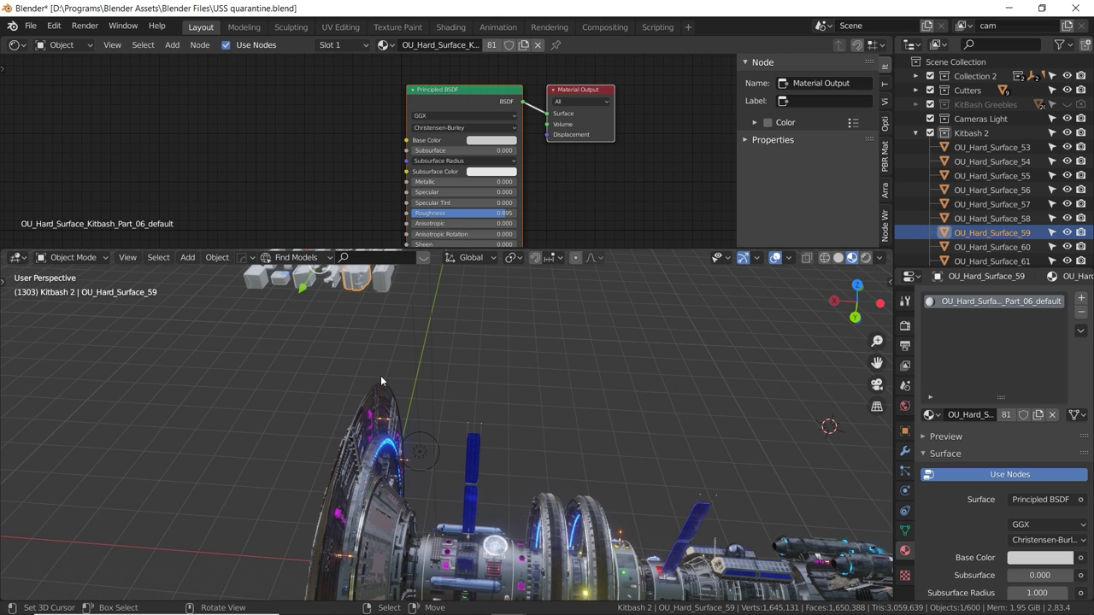
middle_click_drag(381, 375, 371, 357)
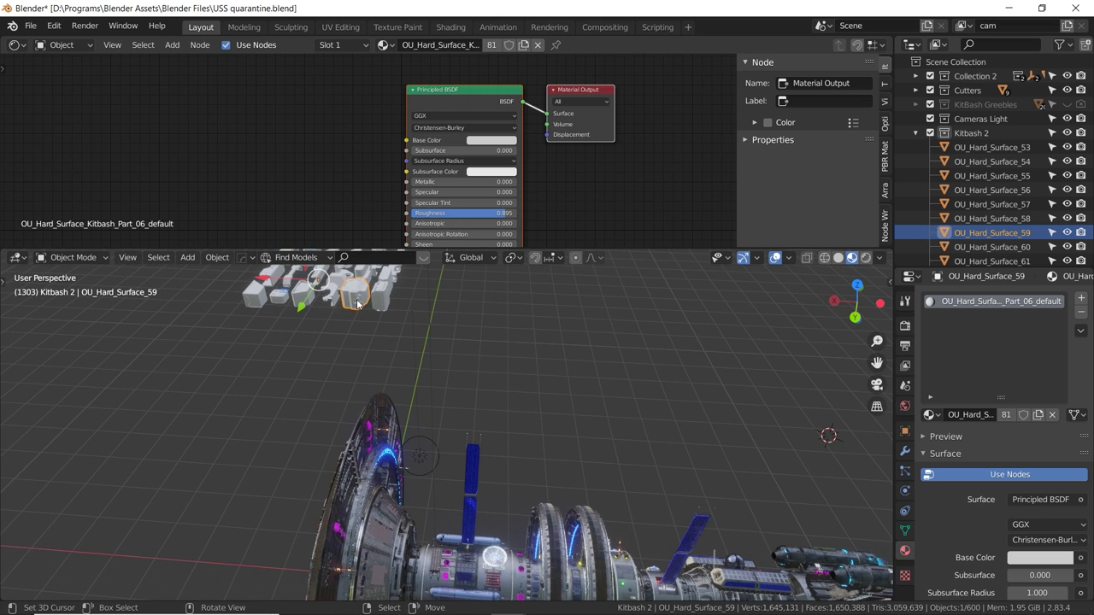
key("g")
left_click(560, 540)
middle_click_drag(561, 540, 289, 340)
key("g")
left_click(443, 488)
middle_click_drag(443, 488, 486, 473)
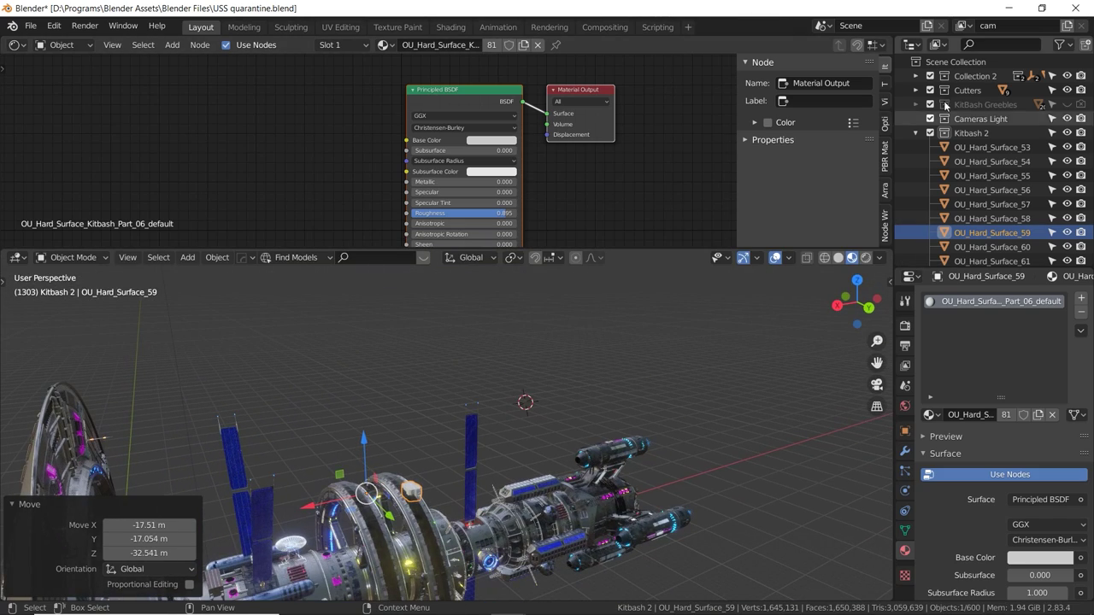
Examine the tall block at the end of the kitbash array and the hollow angular part up close.
middle_click_drag(604, 387, 366, 413)
key("KP_Decimal")
scroll(483, 368, "down", 8)
left_click(341, 412)
key("KP_Decimal")
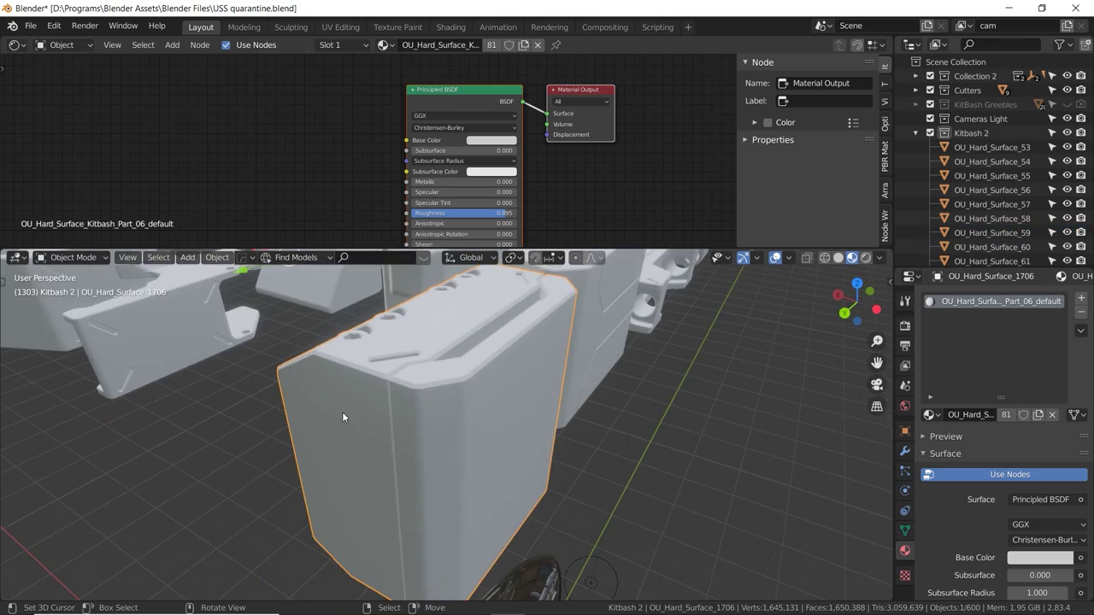
scroll(342, 412, "down", 3)
scroll(342, 412, "down", 3)
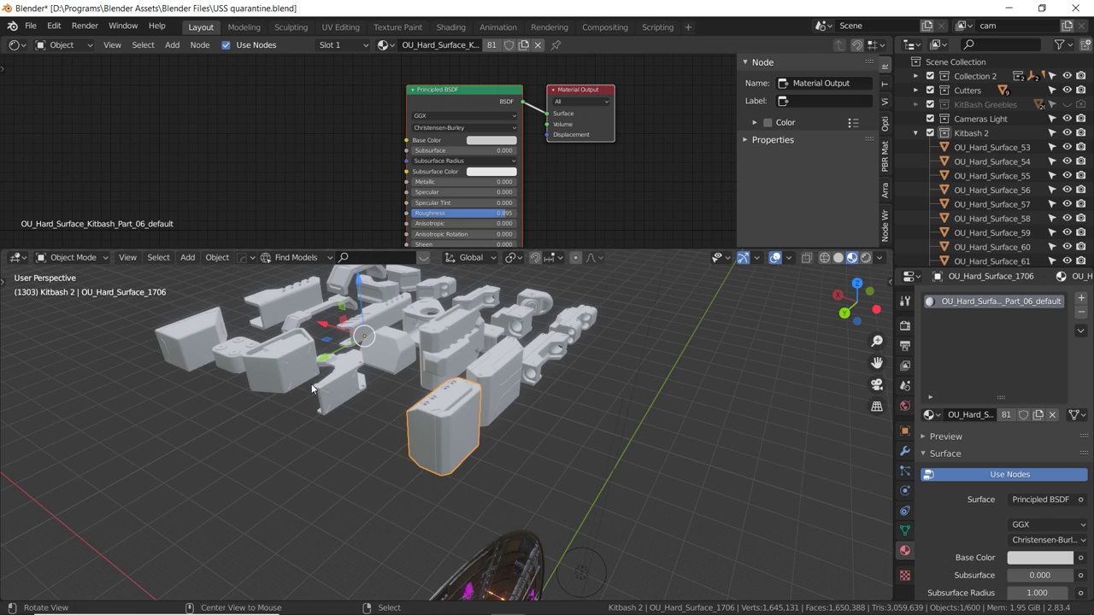
middle_click_drag(341, 413, 239, 473)
left_click(218, 463)
key("KP_Decimal")
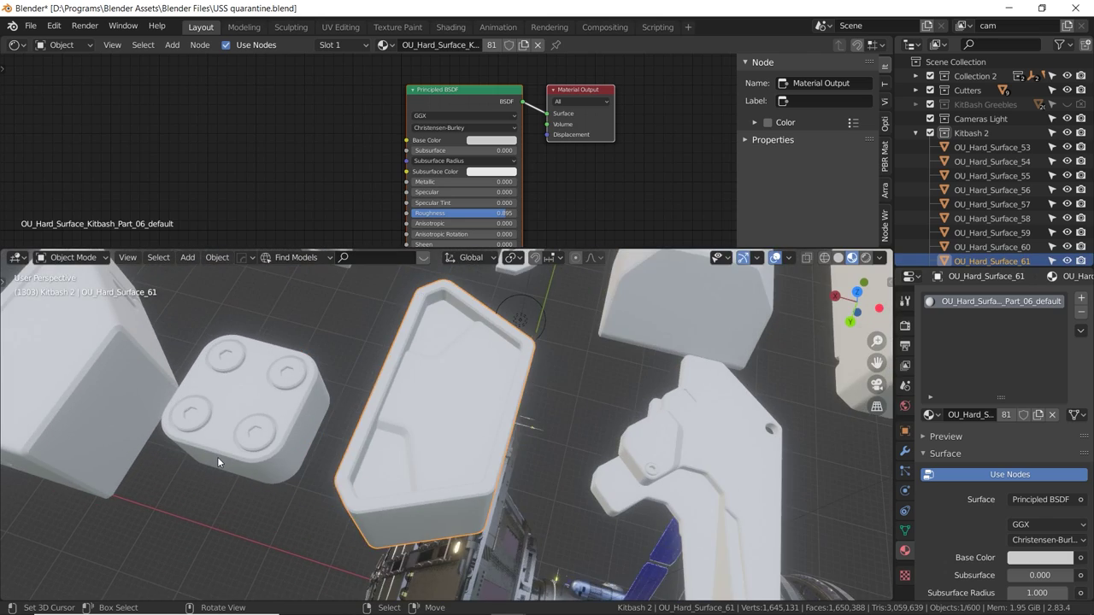
middle_click_drag(399, 353, 411, 396)
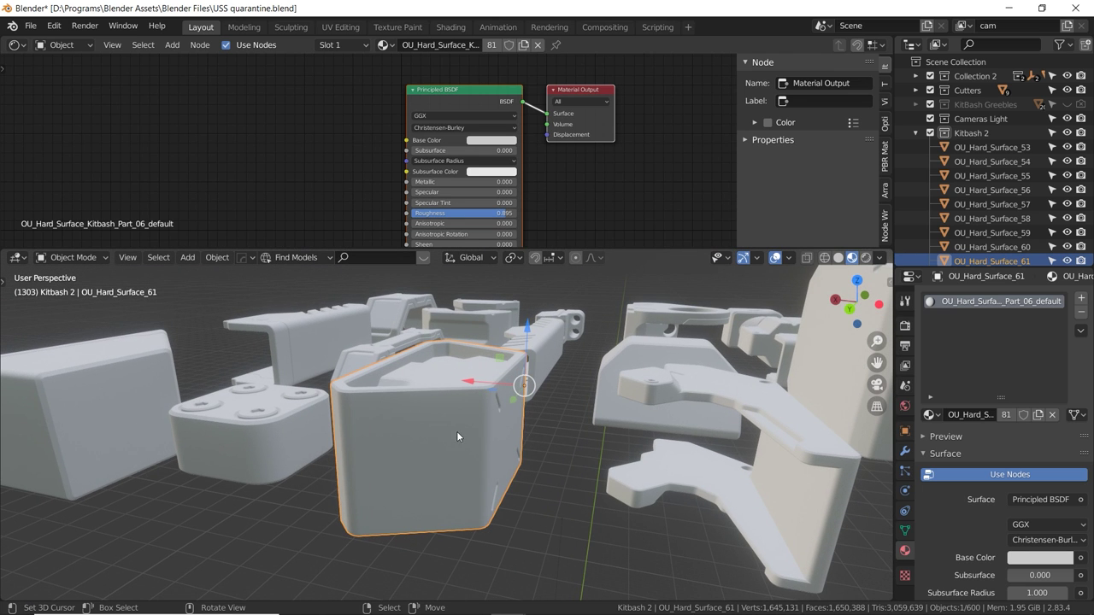
scroll(384, 401, "down", 8)
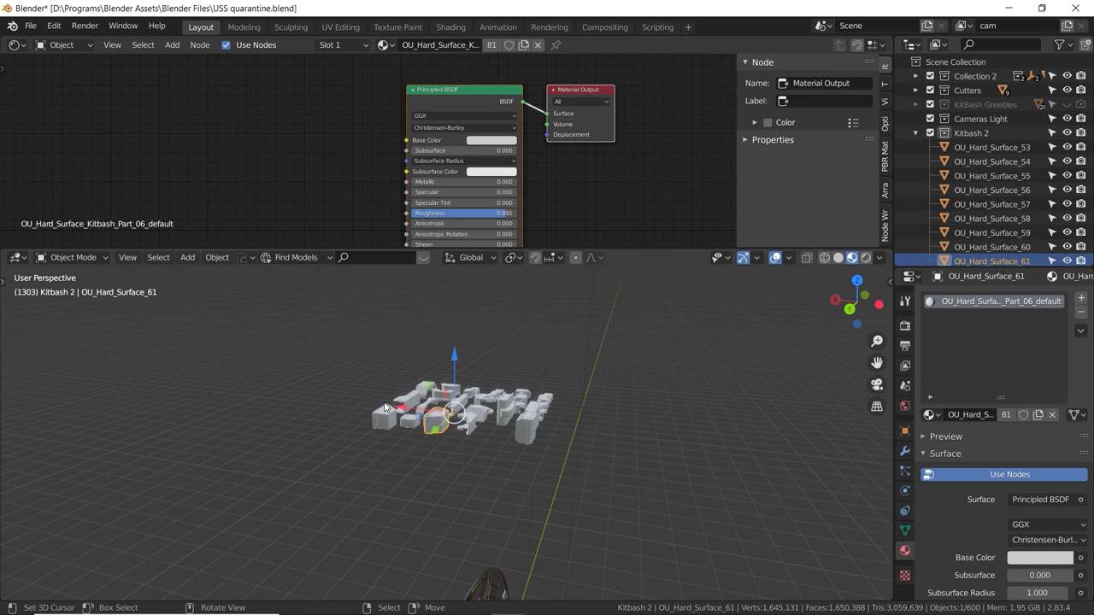
Select several small details along the ship's hull one by one and check their material nodes.
middle_click_drag(462, 392, 409, 280, "shift")
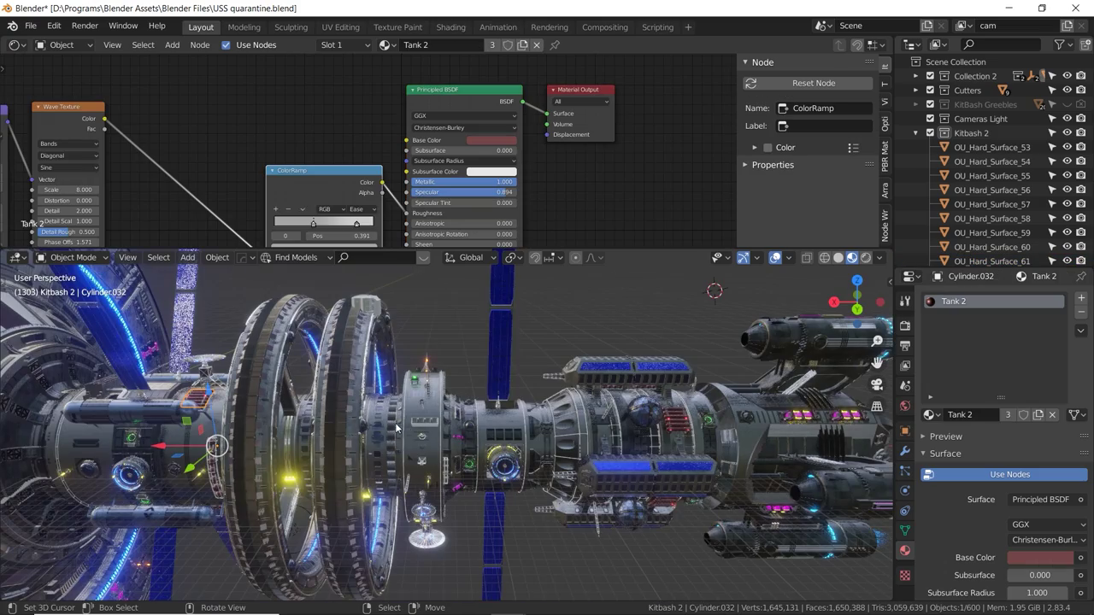
left_click(425, 443, "alt")
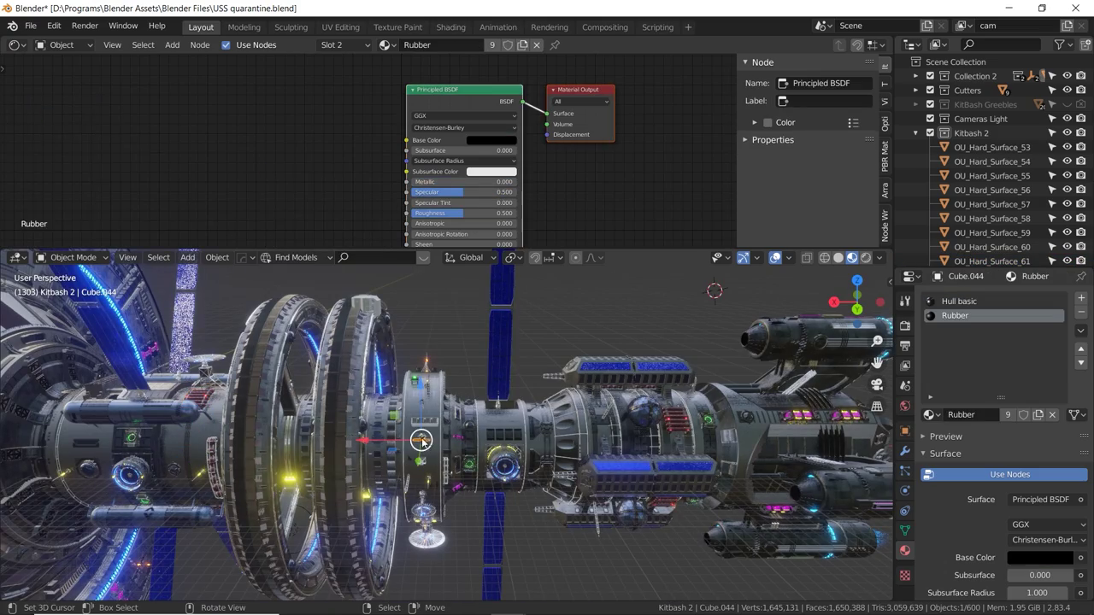
left_click(425, 445, "alt")
mouse_move(425, 449)
middle_mouse_down()
mouse_move(434, 442)
mouse_move(336, 428)
mouse_move(321, 415)
mouse_move(325, 394)
mouse_move(464, 408)
middle_mouse_up()
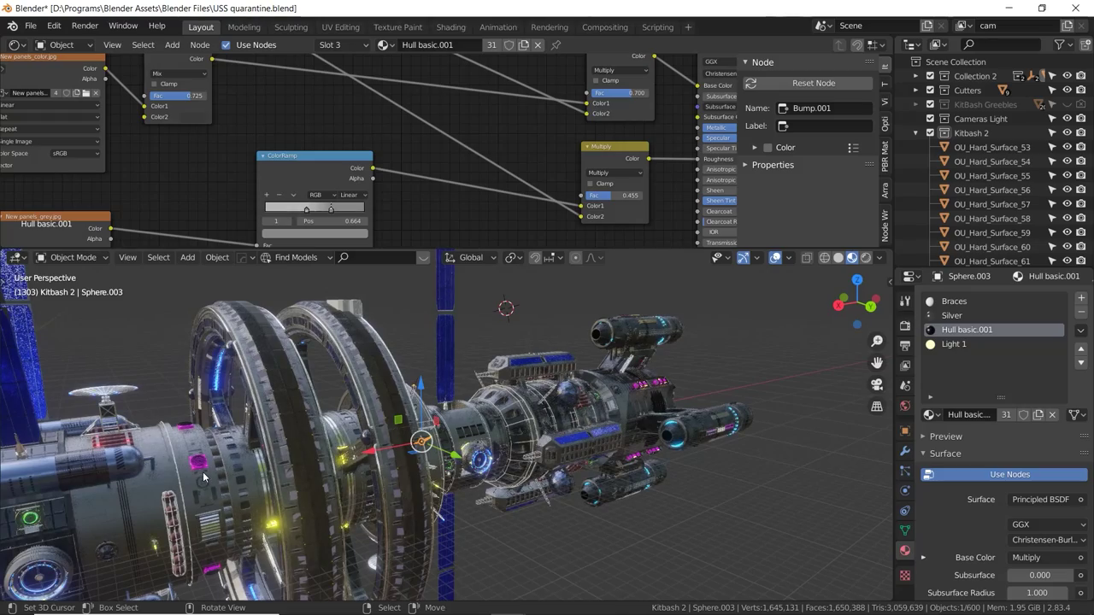
left_click(196, 449)
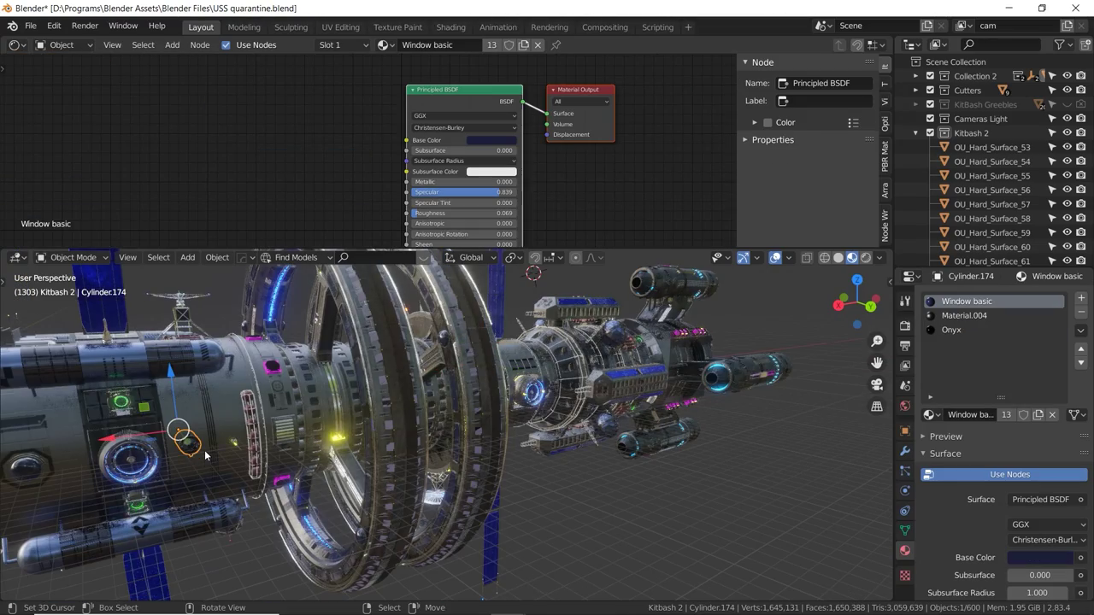
key("KP_Decimal")
middle_click_drag(316, 339, 331, 379)
scroll(330, 379, "down", 9)
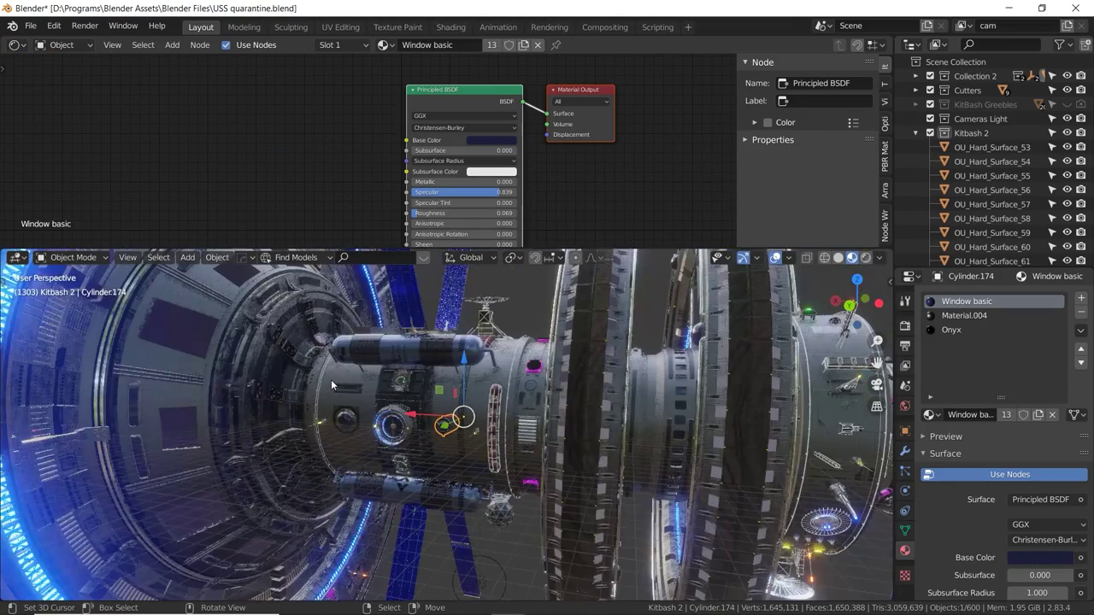
middle_click_drag(334, 340, 355, 383)
Inspect the round window dome near the ship's dish up close with its materials, and leave nothing selected.
left_click(342, 426)
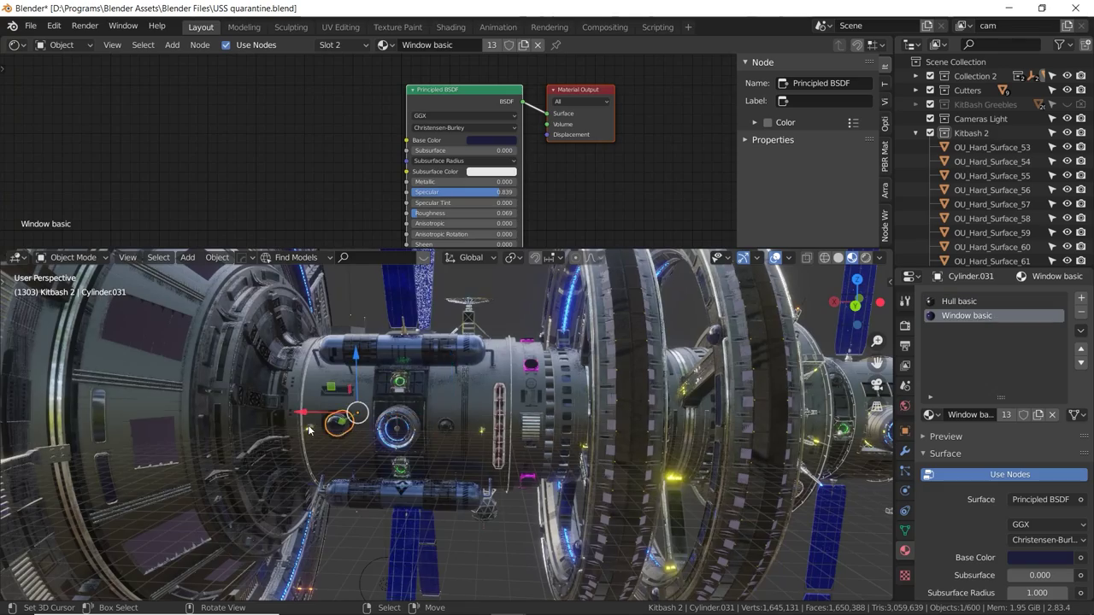
key("KP_Decimal")
middle_click_drag(284, 346, 498, 376)
left_click_drag(651, 368, 611, 391)
key("ctrl+z")
middle_click_drag(344, 409, 385, 403)
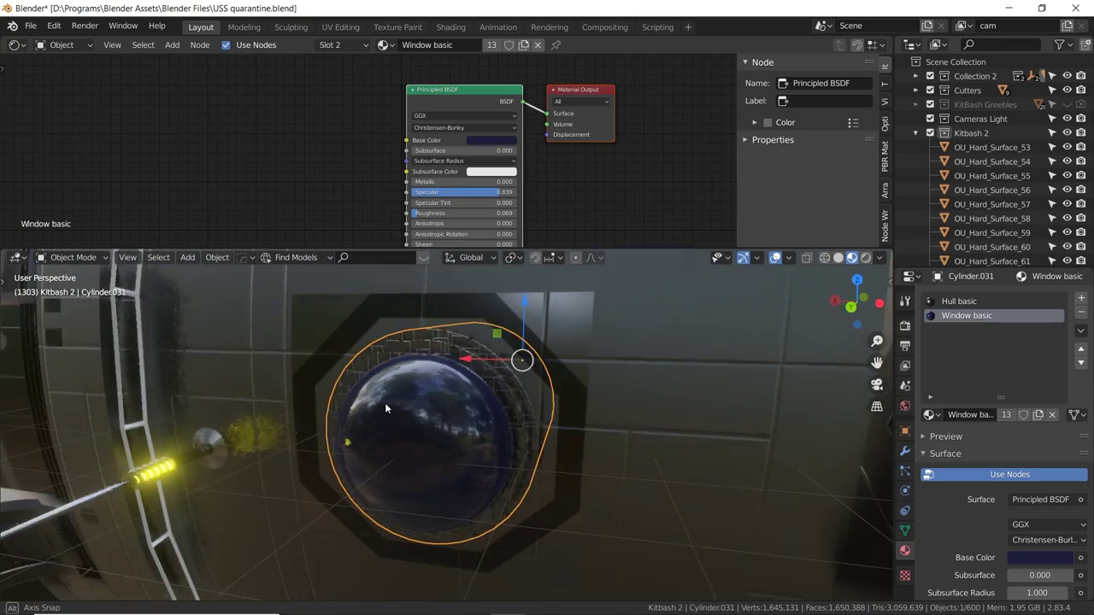
scroll(385, 403, "down", 6)
key("alt+a")
Maximise the 3D viewport, hide the Kitbash 2 collection and look over the whole ship.
scroll(384, 409, "down", 2)
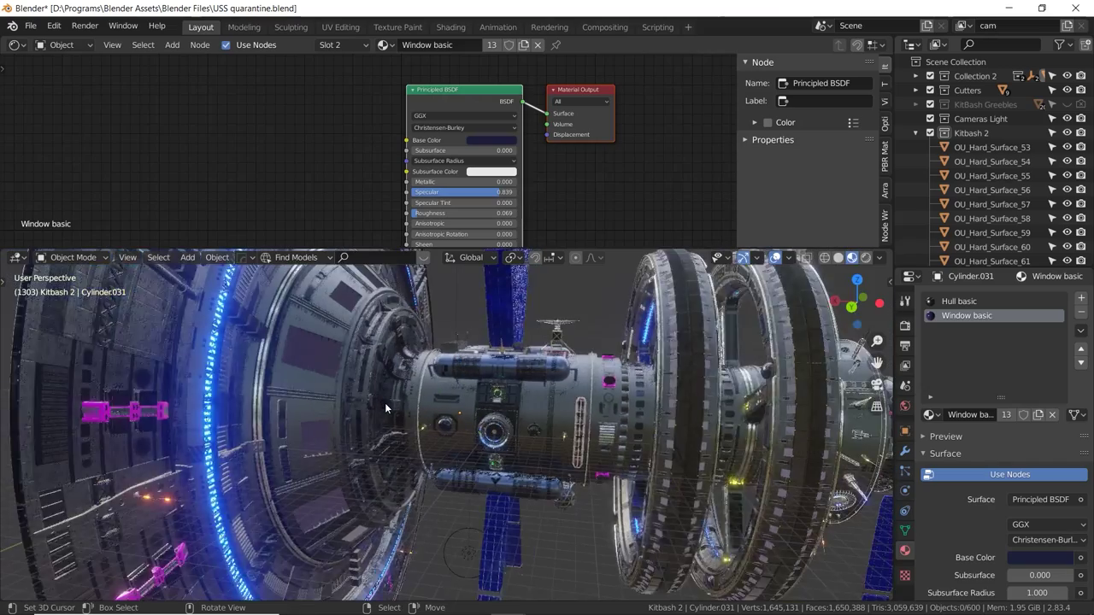
middle_click_drag(477, 357, 318, 362, "shift")
scroll(318, 361, "down", 3)
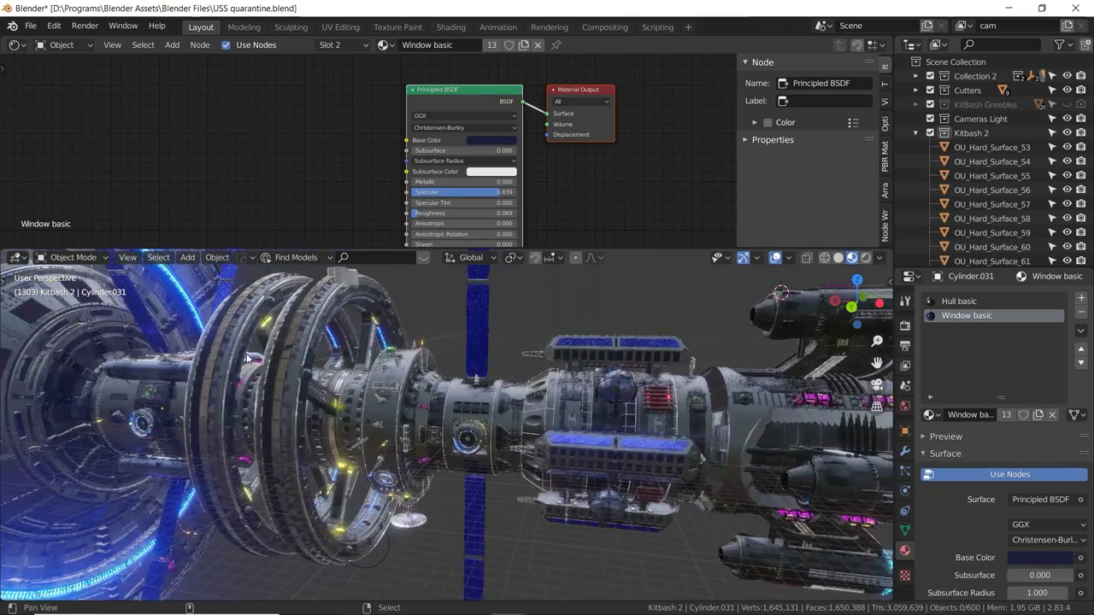
key("ctrl+space")
scroll(440, 313, "down", 4)
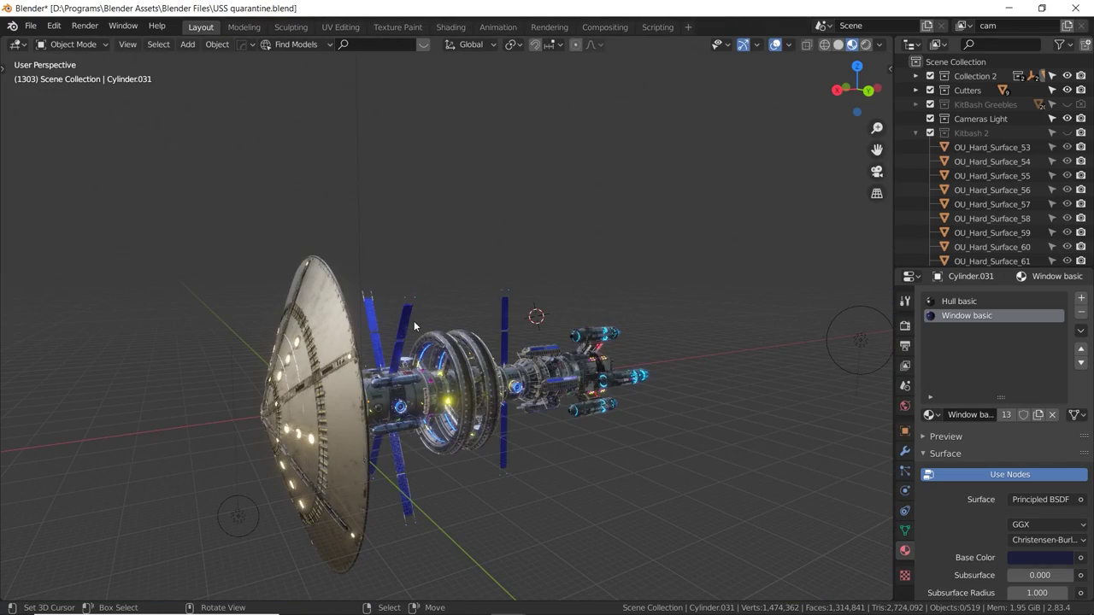
middle_click_drag(420, 321, 423, 283)
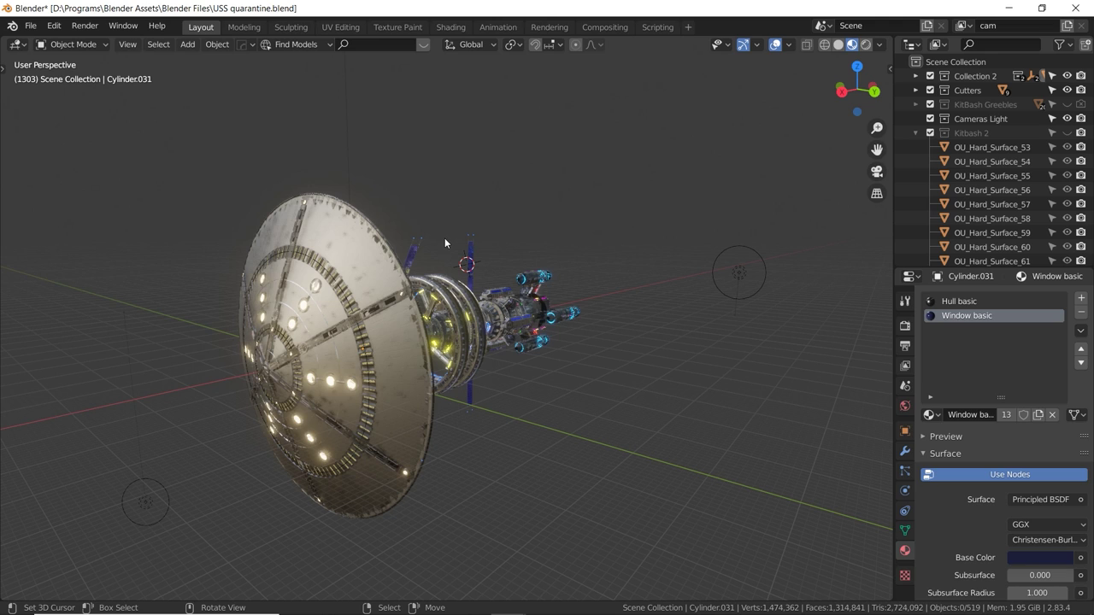
middle_click_drag(448, 246, 403, 261)
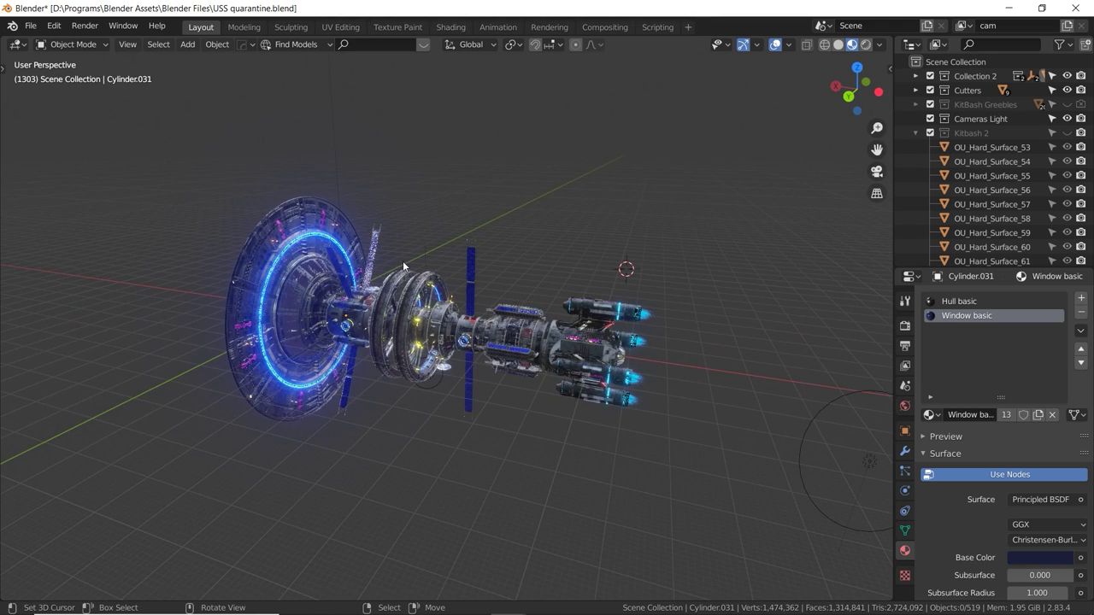
Reset the 3D cursor, place it above the ship's engine section and add a Sun light there.
key("shift+c")
scroll(406, 256, "up", 3)
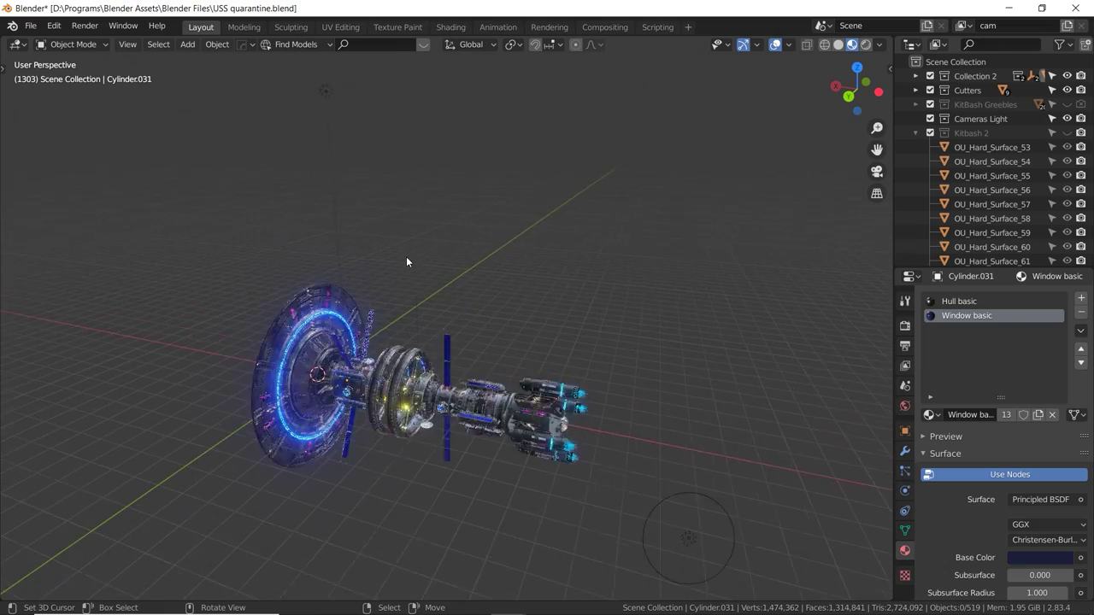
scroll(406, 261, "up", 2)
middle_click_drag(407, 261, 303, 248)
key("alt")
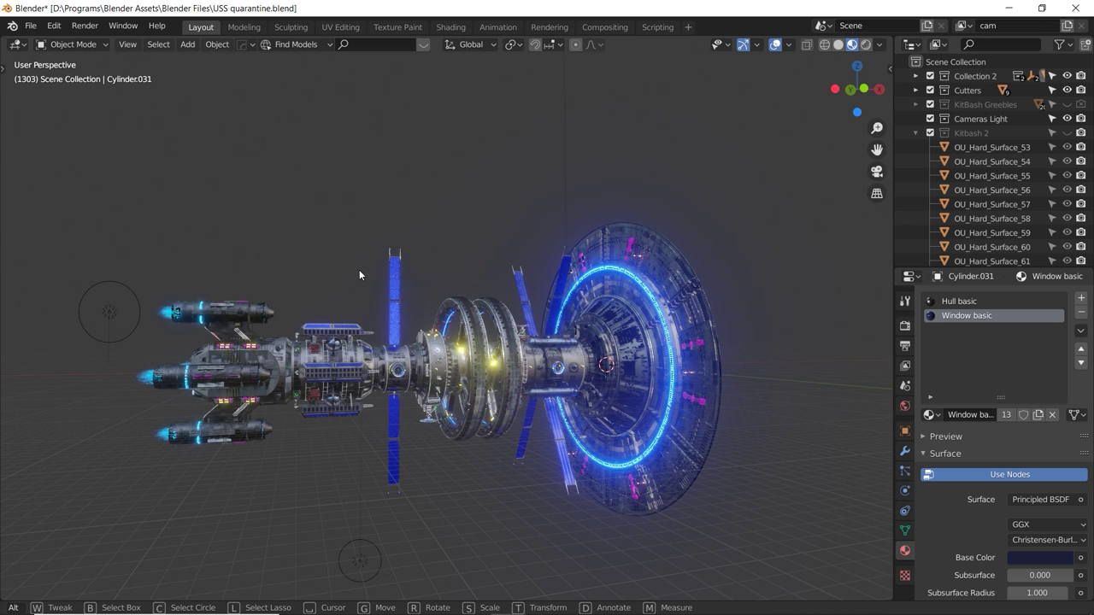
key("shift+a")
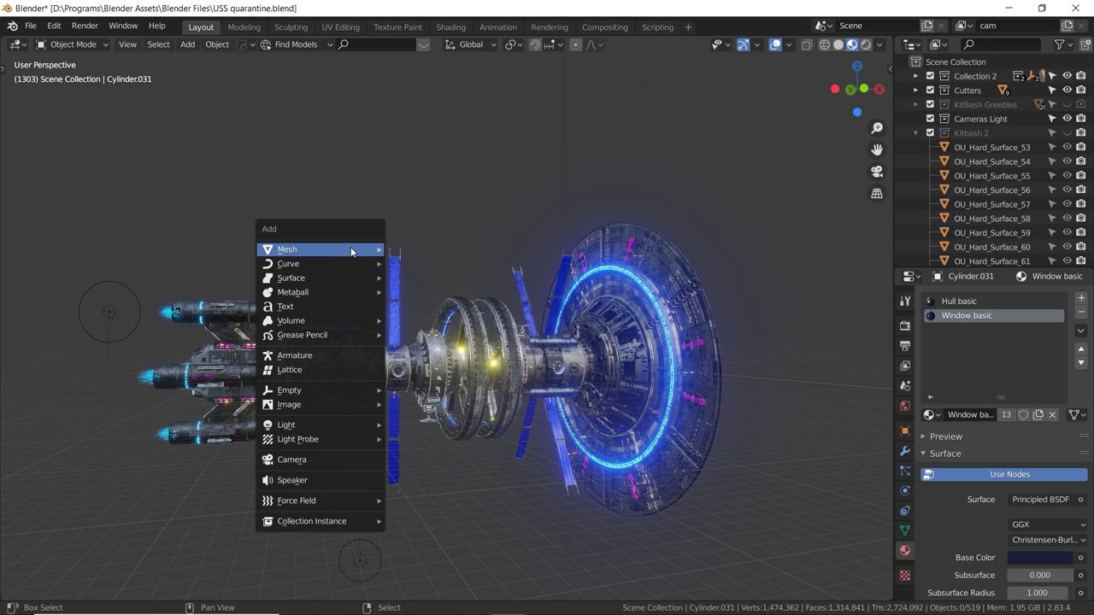
mouse_move(348, 425)
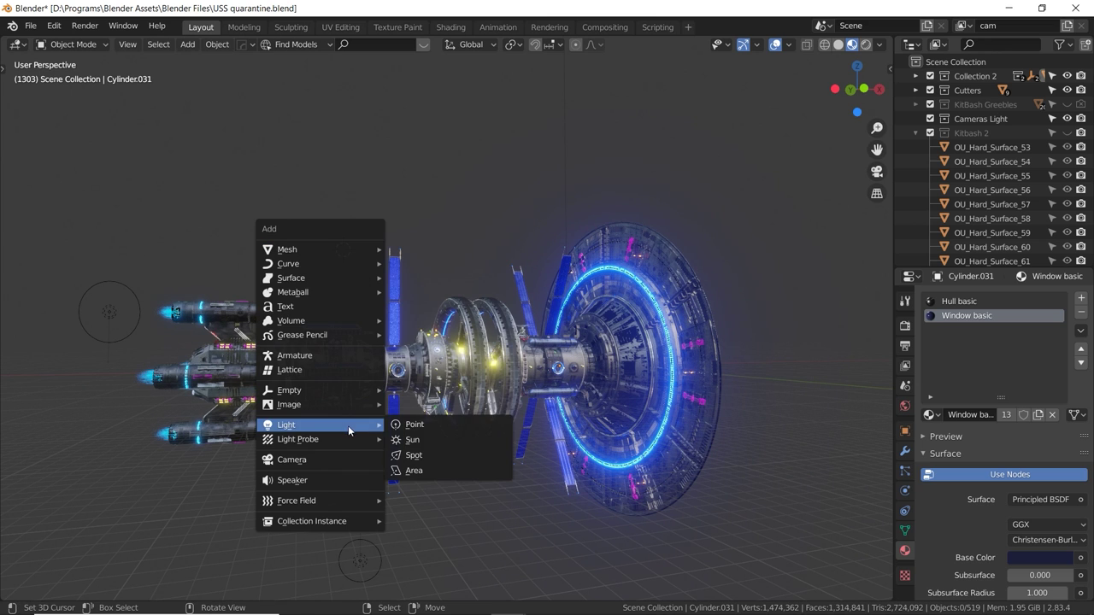
left_click(409, 441)
Raise the sun light about 31 m above the ship and rotate it about -67.7° in the view.
key("g")
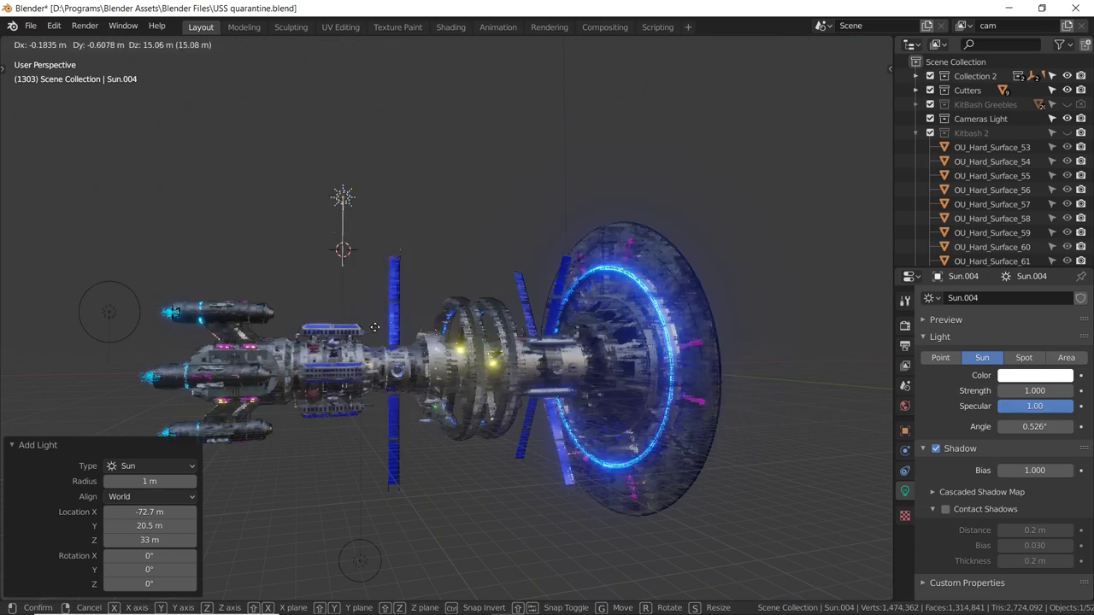
left_click(352, 271)
middle_click_drag(352, 272, 467, 170)
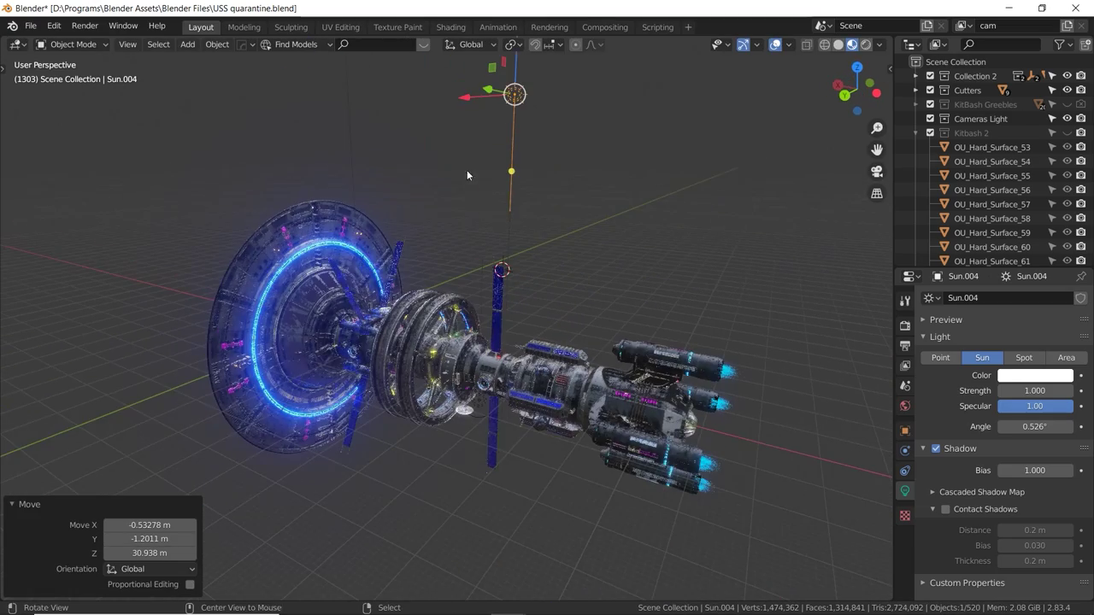
key("g")
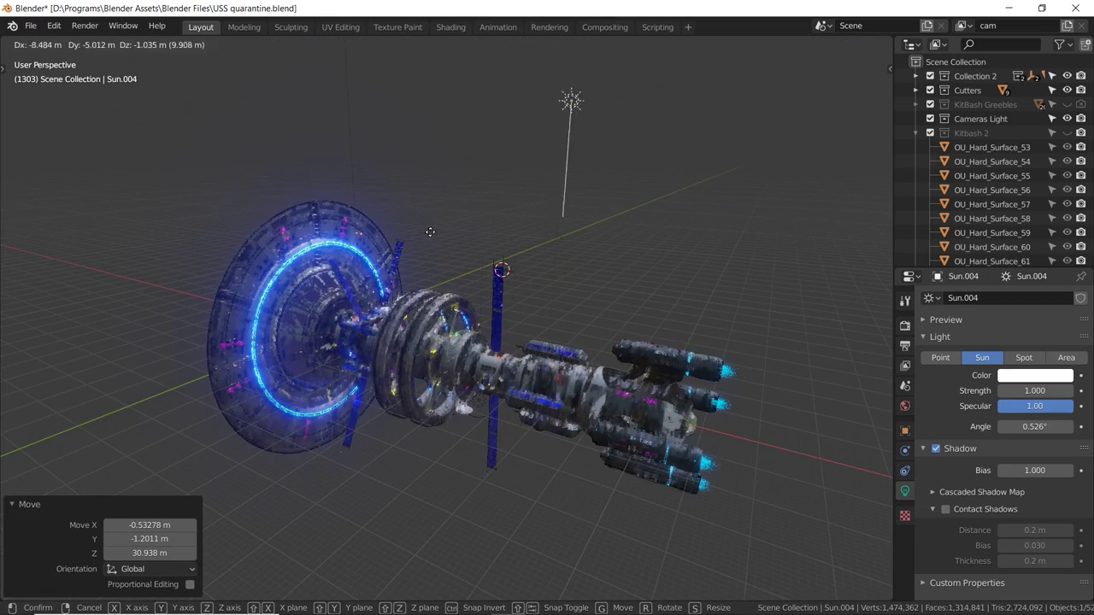
key("Escape")
key("r")
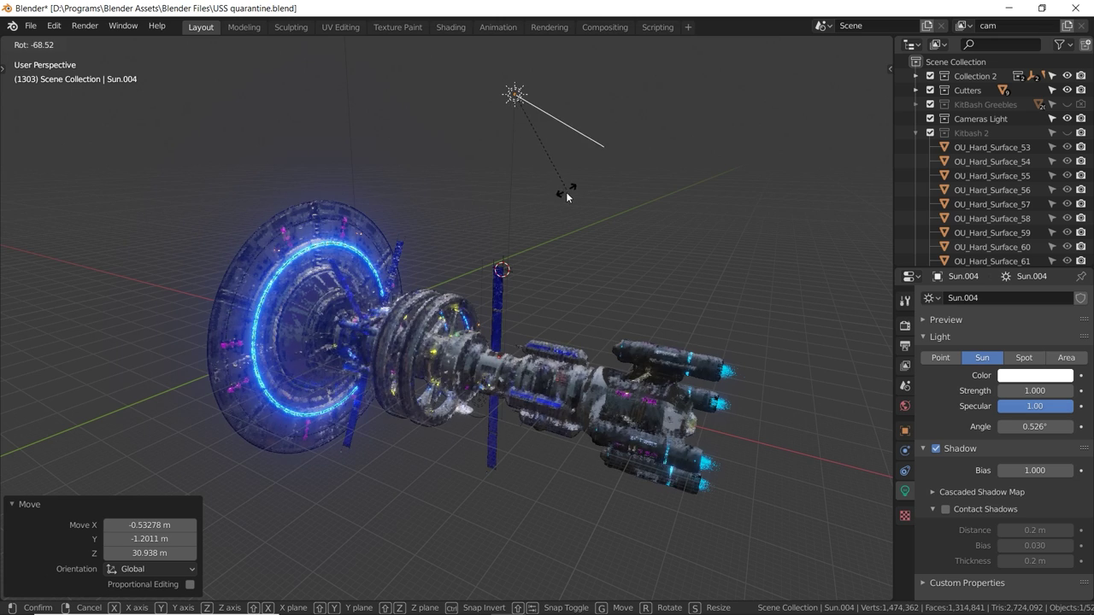
left_click(565, 192)
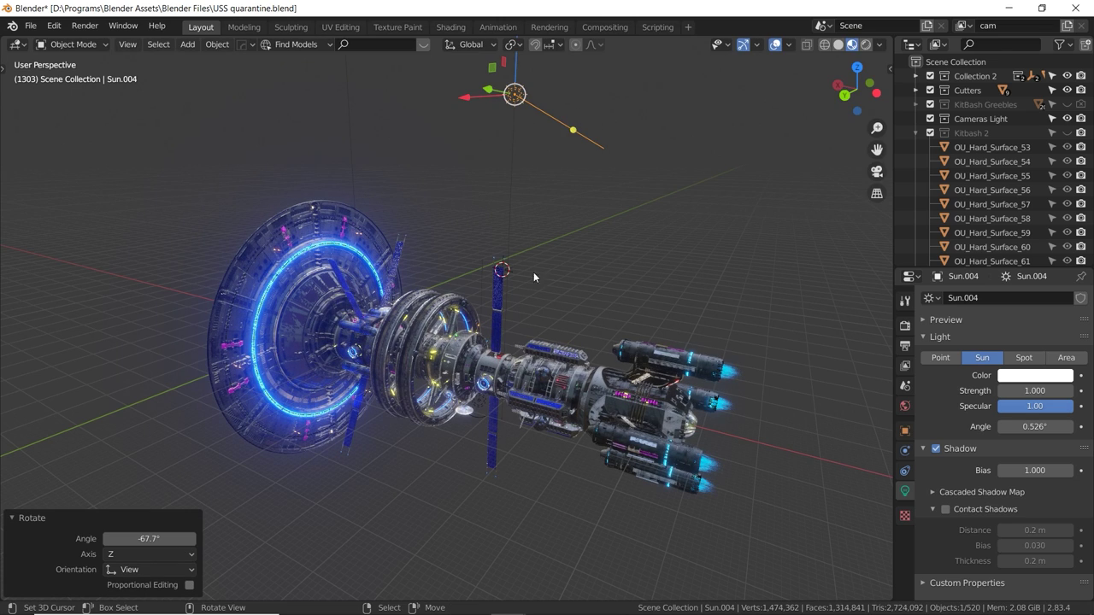
Move the sun light across to the opposite side of the ship, keeping it above the hull.
middle_click_drag(544, 240, 493, 282, "shift")
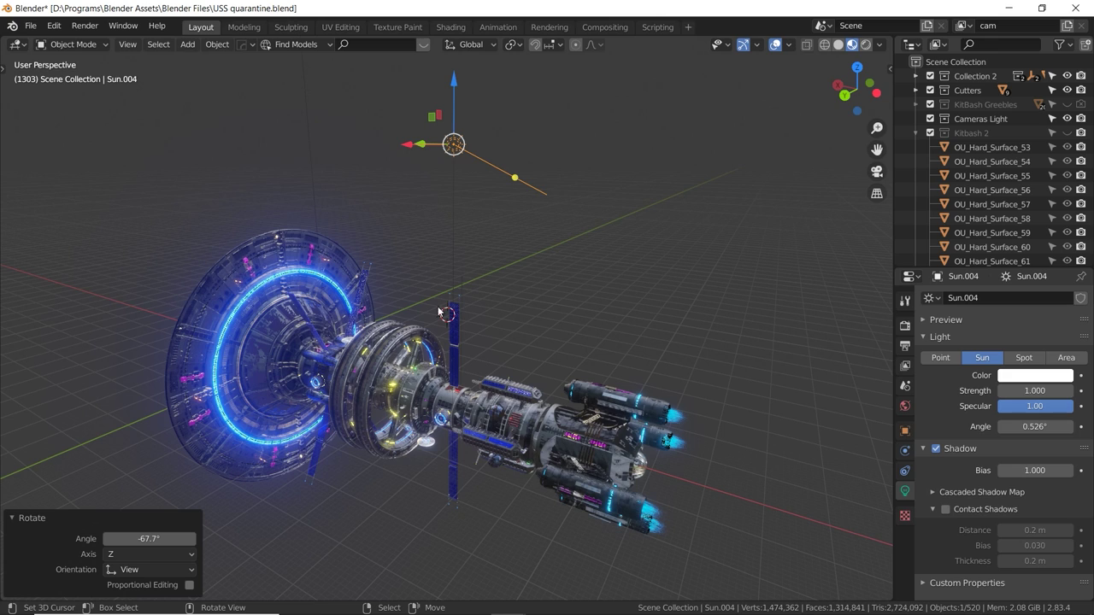
middle_click_drag(469, 263, 359, 237)
key("g")
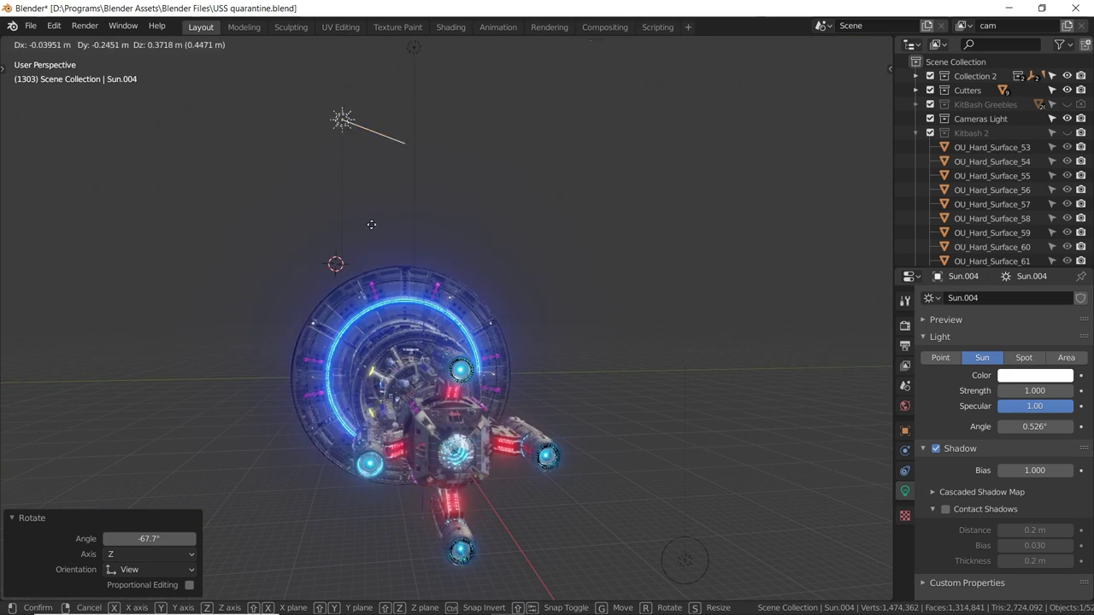
left_click(572, 290)
middle_click_drag(511, 338, 538, 256)
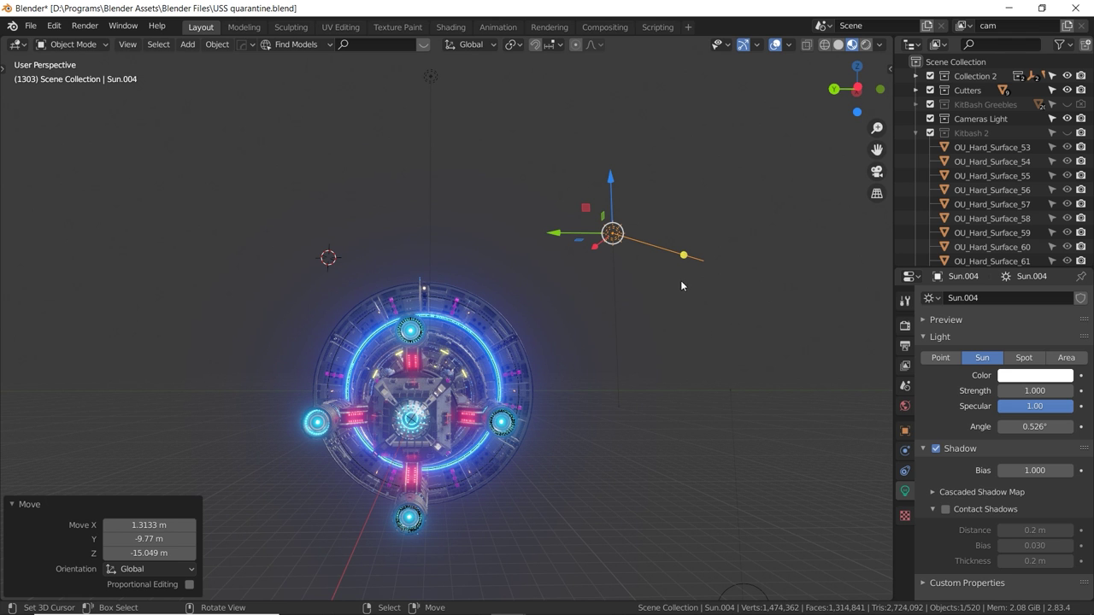
key("g")
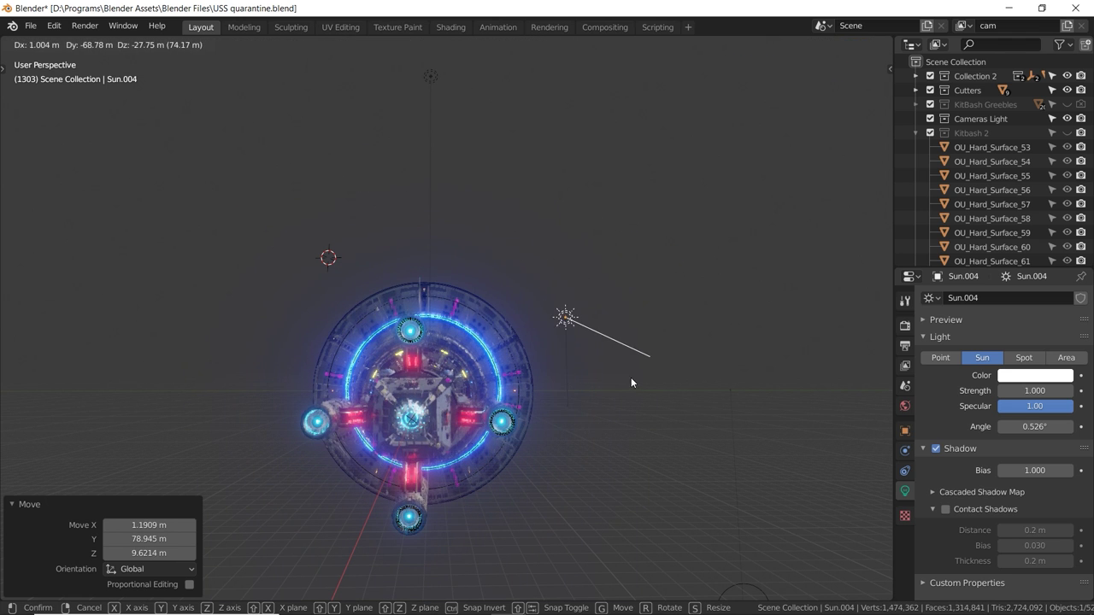
left_click(628, 381)
Rotate the sun light freely with trackball rotation by about -6.3° and 61.3° so it points down at the ship.
middle_click_drag(586, 388, 621, 404)
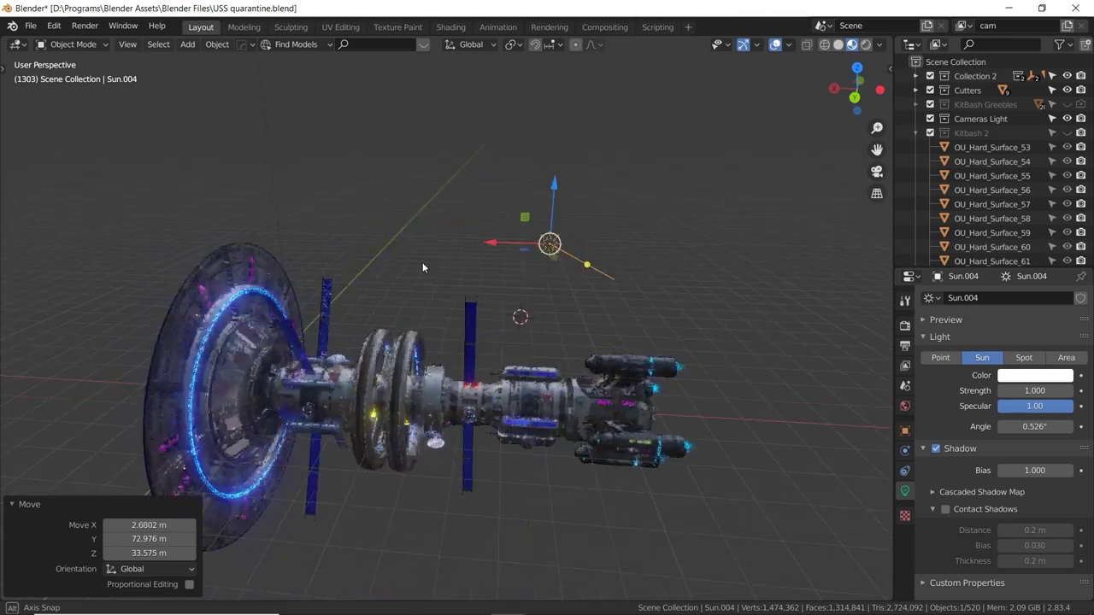
middle_click_drag(422, 262, 423, 247)
key("r")
key("r")
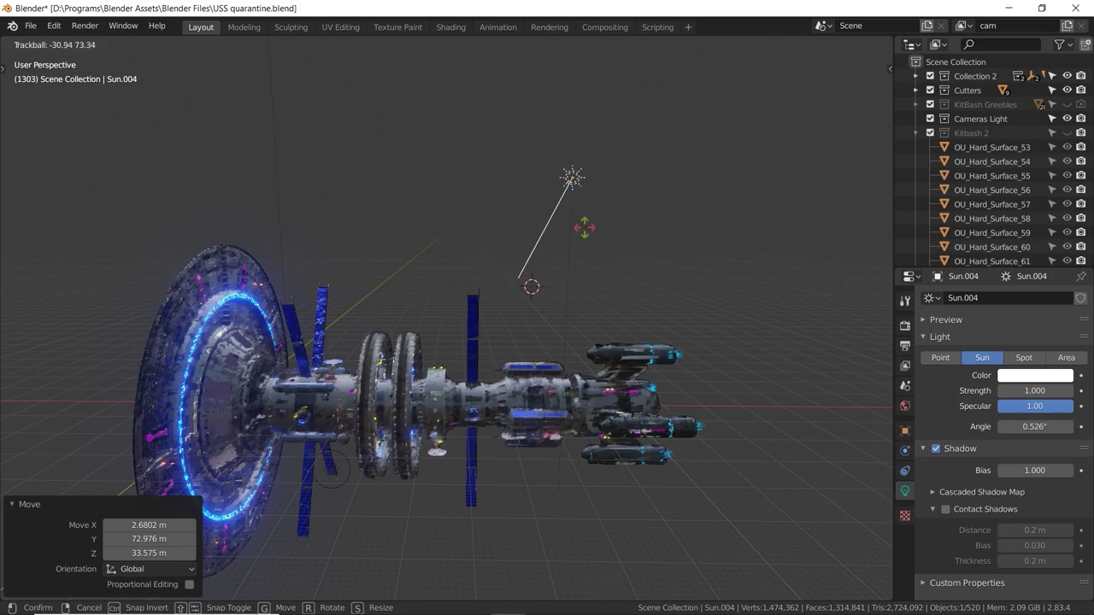
left_click(564, 251)
middle_click_drag(563, 251, 345, 258)
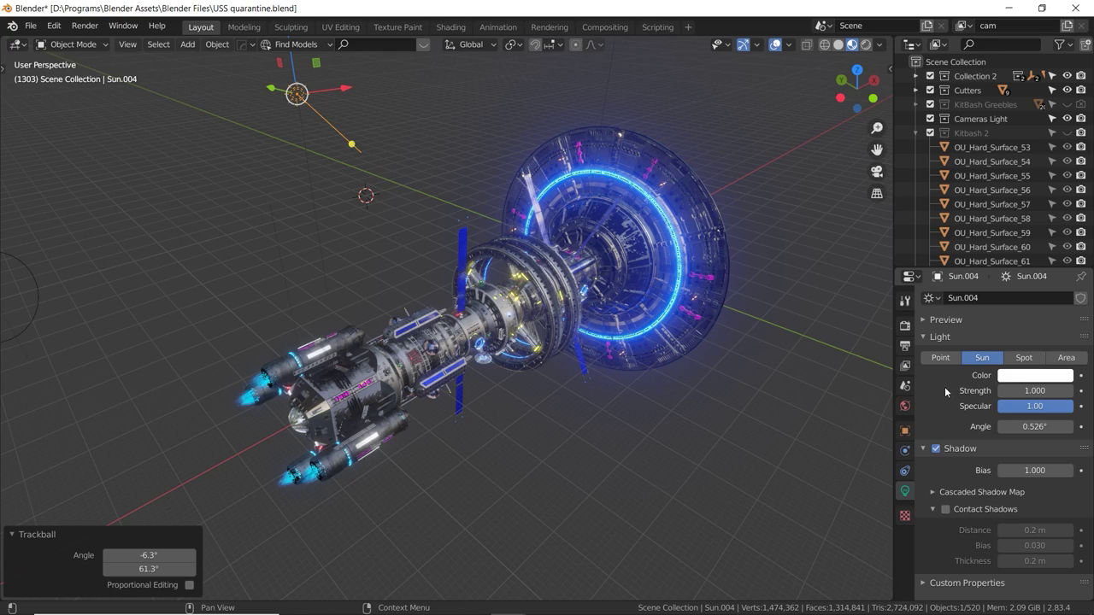
Delete the three point lights placed around the ship.
middle_click_drag(458, 295, 540, 211)
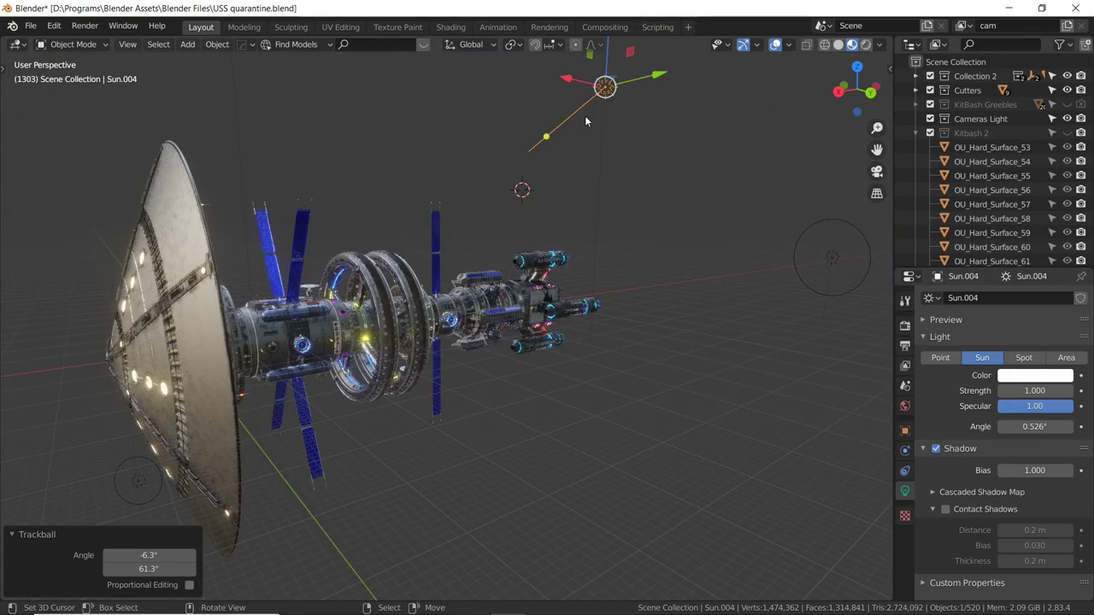
middle_click_drag(579, 146, 534, 187)
middle_click_drag(364, 292, 550, 323)
scroll(550, 322, "down", 4)
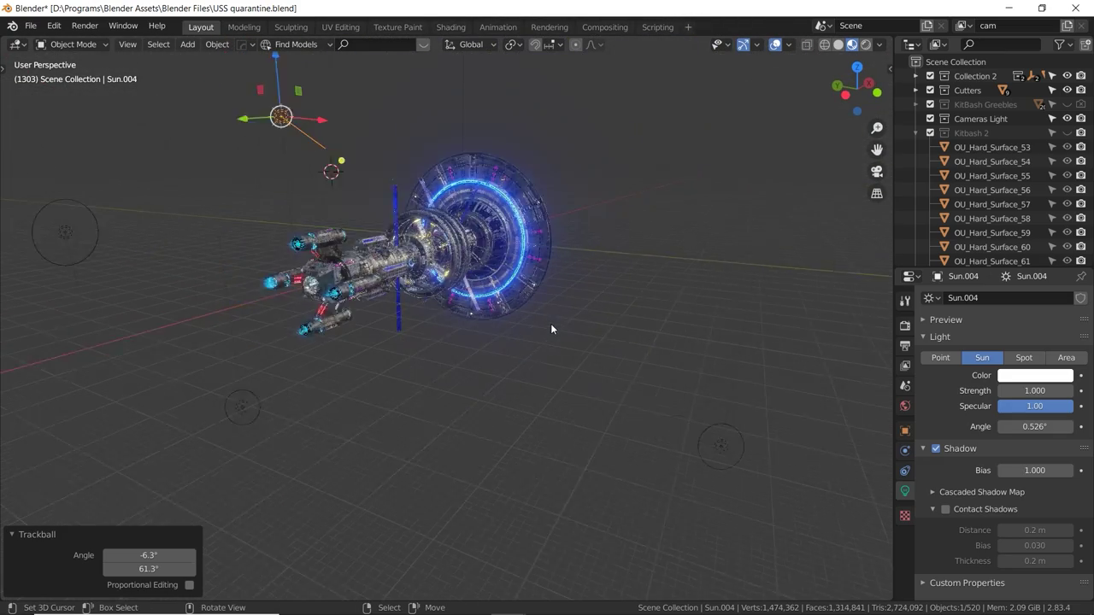
left_click(672, 418)
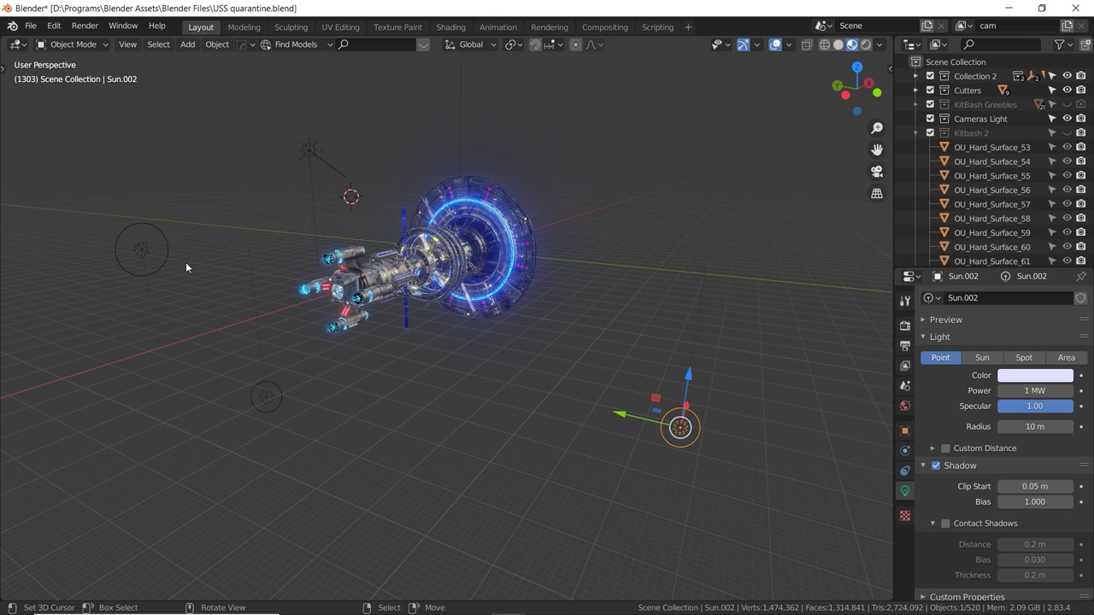
key("Delete")
left_click(264, 395)
key("Delete")
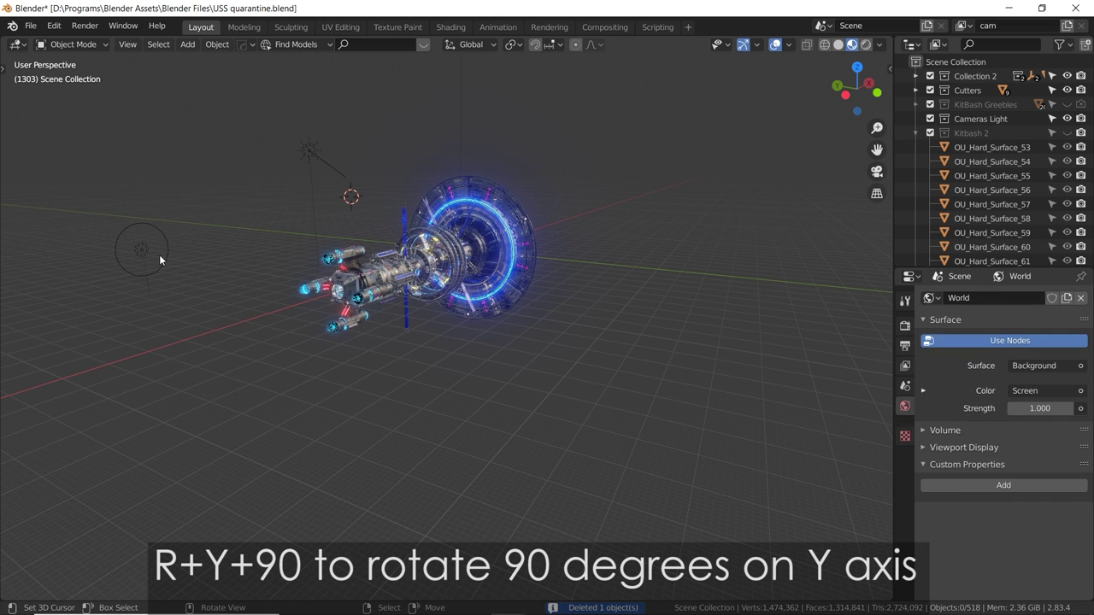
left_click(159, 254)
key("Delete")
Reselect the sun light above the ship and switch the viewport to rendered shading to check the lighting.
middle_click_drag(191, 259, 590, 314)
right_click(583, 186)
mouse_move(586, 198)
middle_mouse_down()
mouse_move(459, 261)
mouse_move(350, 233)
mouse_move(346, 243)
middle_mouse_up()
left_click(866, 44)
scroll(342, 248, "up", 8)
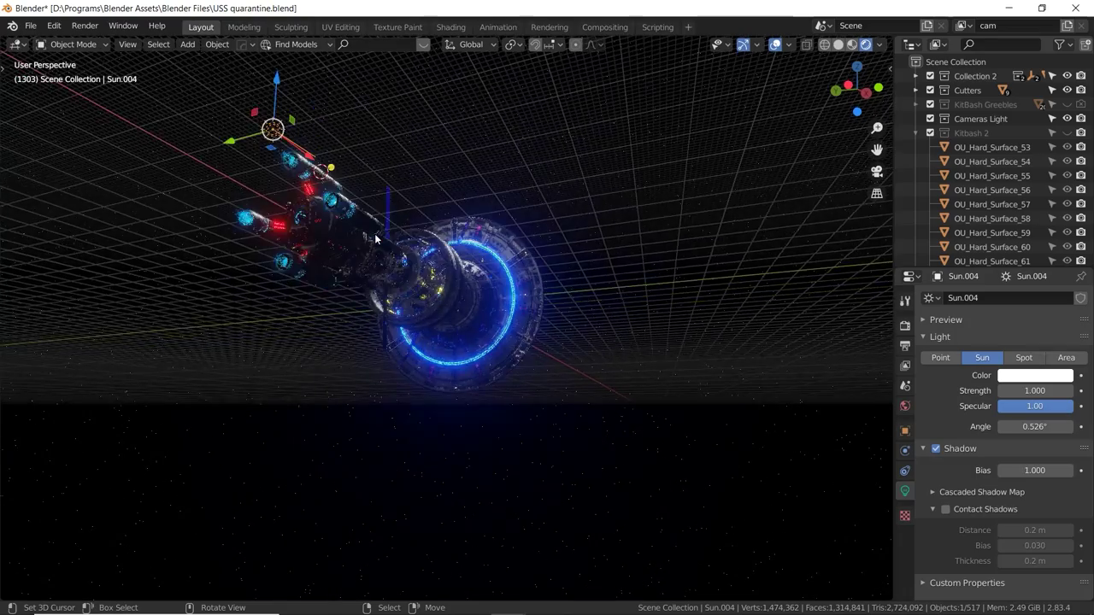
left_click_drag(340, 252, 384, 277, "alt")
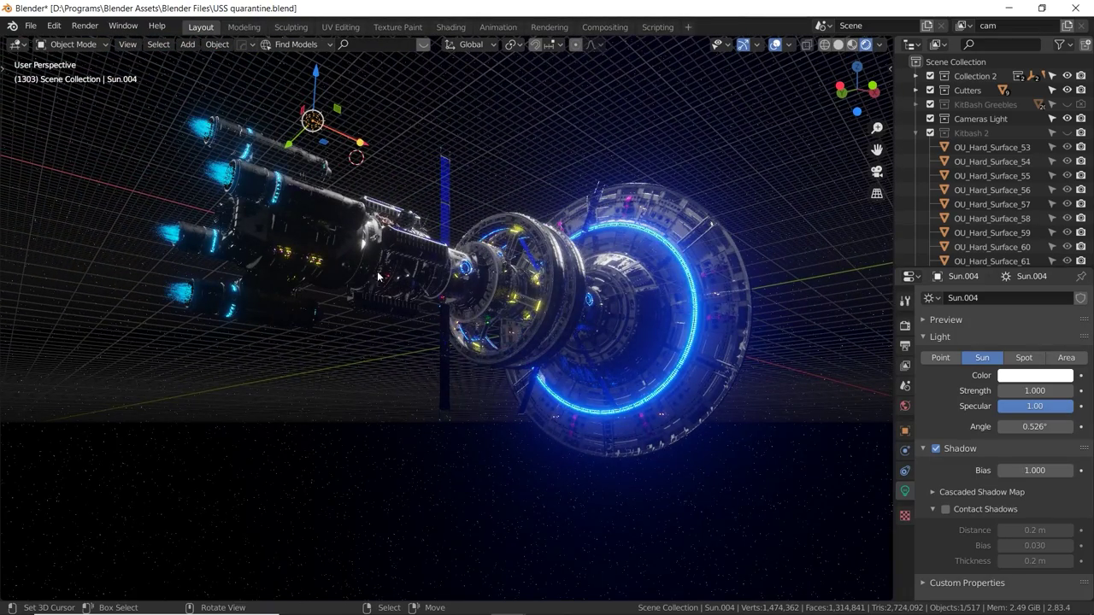
middle_click_drag(383, 277, 383, 227)
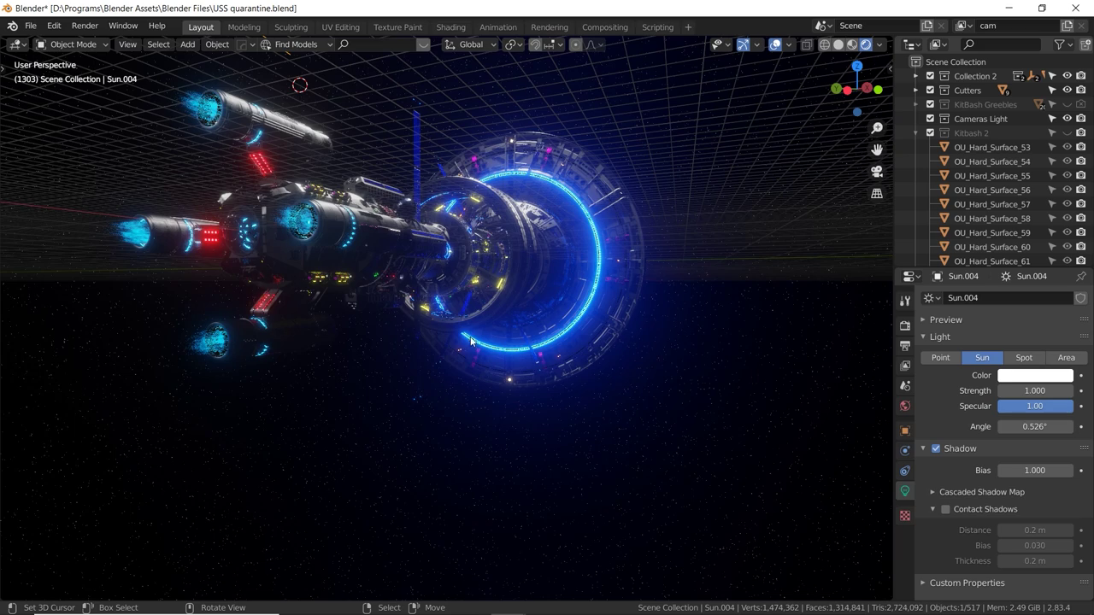
In the right orthographic view, duplicate the sun light about -133.8 m in Y and -97.1 m in Z, and rotate the copy about 188°.
key("KP_1")
key("KP_3")
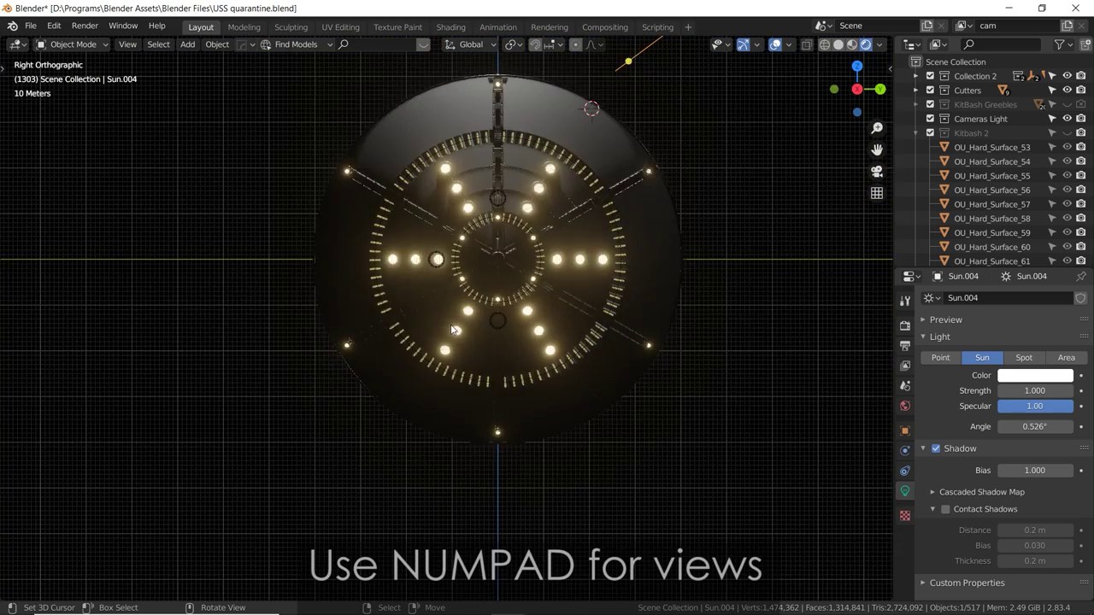
scroll(450, 327, "down", 4)
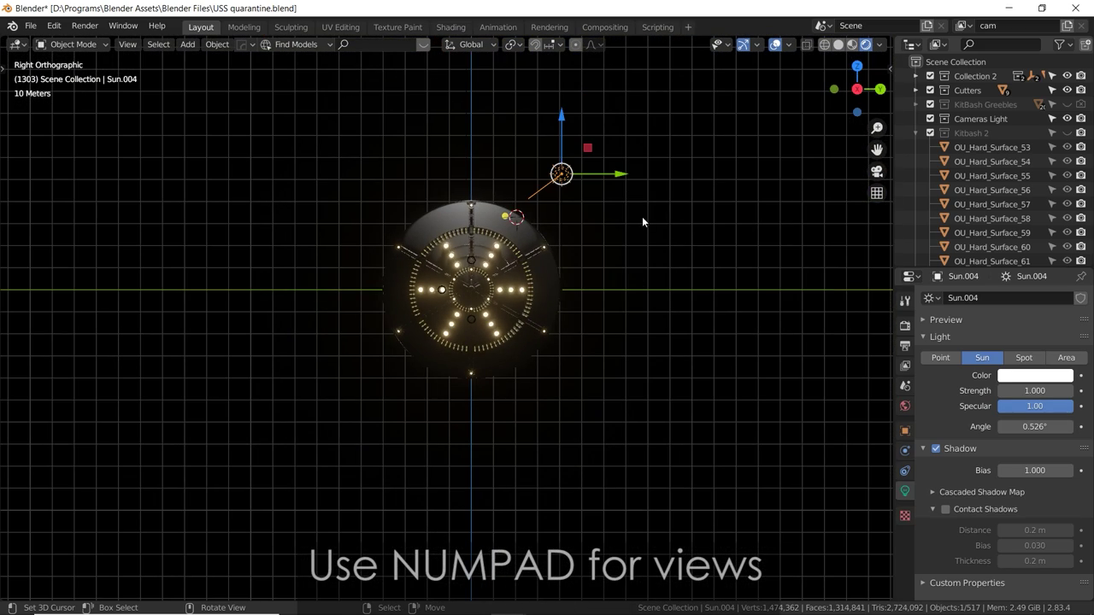
key("shift+d")
left_click(350, 431)
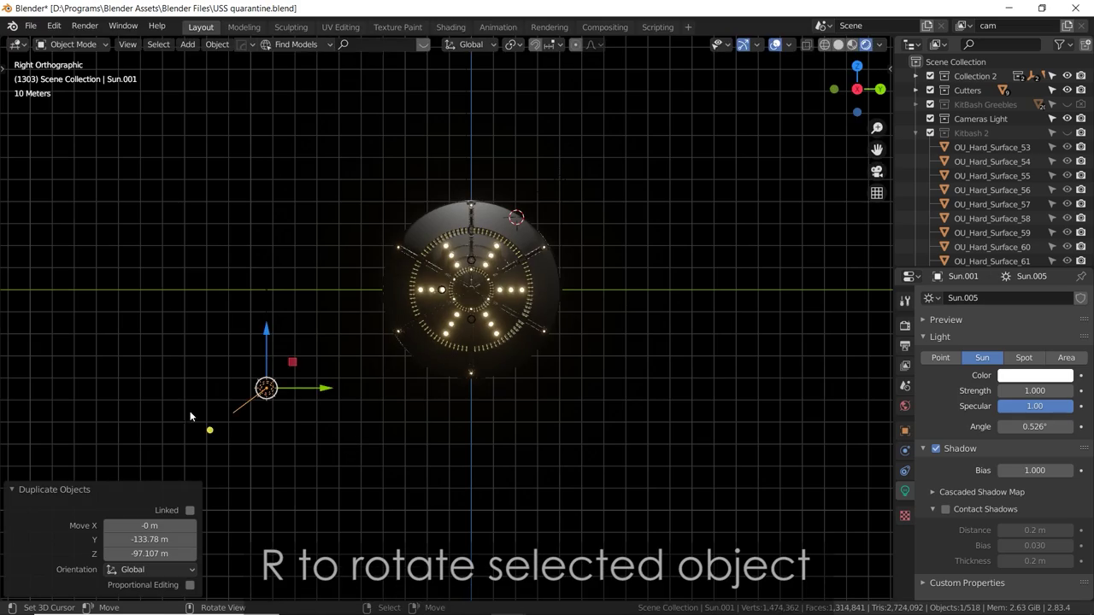
key("r")
left_click(446, 344)
Give the duplicated sun light a light blue color and set its strength to 10.
middle_click_drag(446, 343, 521, 297)
scroll(603, 338, "up", 3)
left_click(1011, 375)
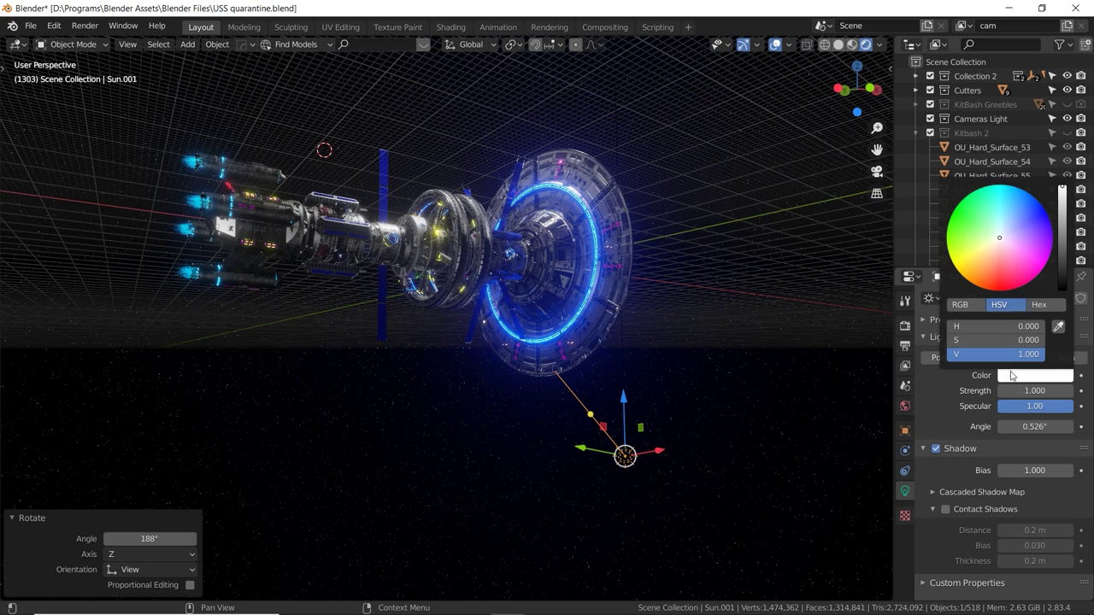
left_click_drag(1001, 229, 1013, 215)
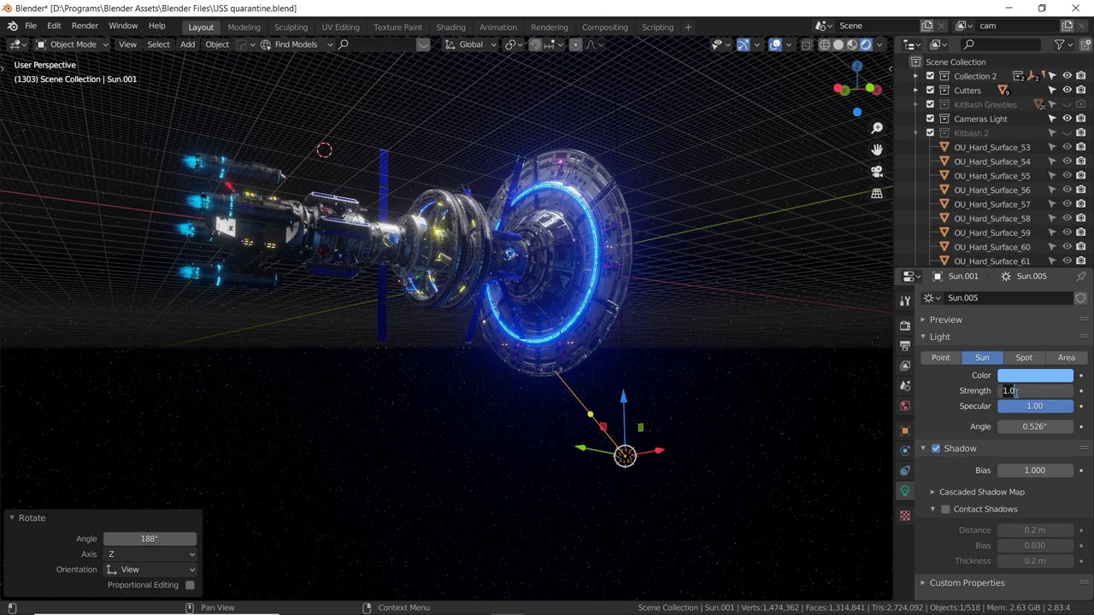
left_click(1015, 391)
type("10")
key("Return")
Change the duplicated sun light's color to a warm orange with hue 0.099, saturation 0.467 and value 1.
middle_click_drag(581, 316, 389, 267)
left_click_drag(390, 267, 373, 255, "alt")
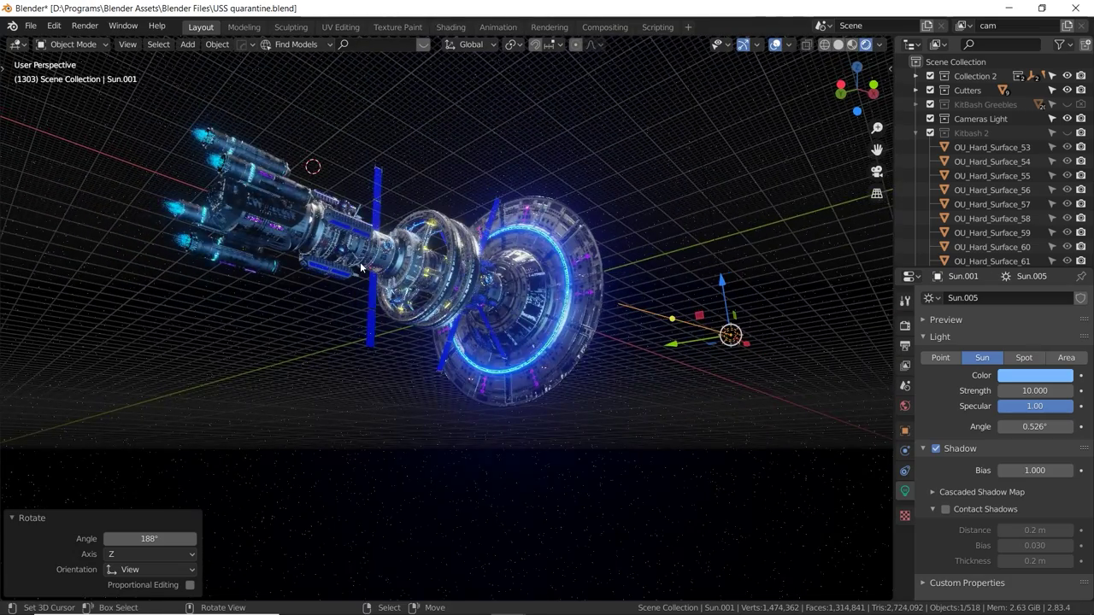
scroll(411, 287, "up", 2)
left_click_drag(411, 287, 345, 288, "alt")
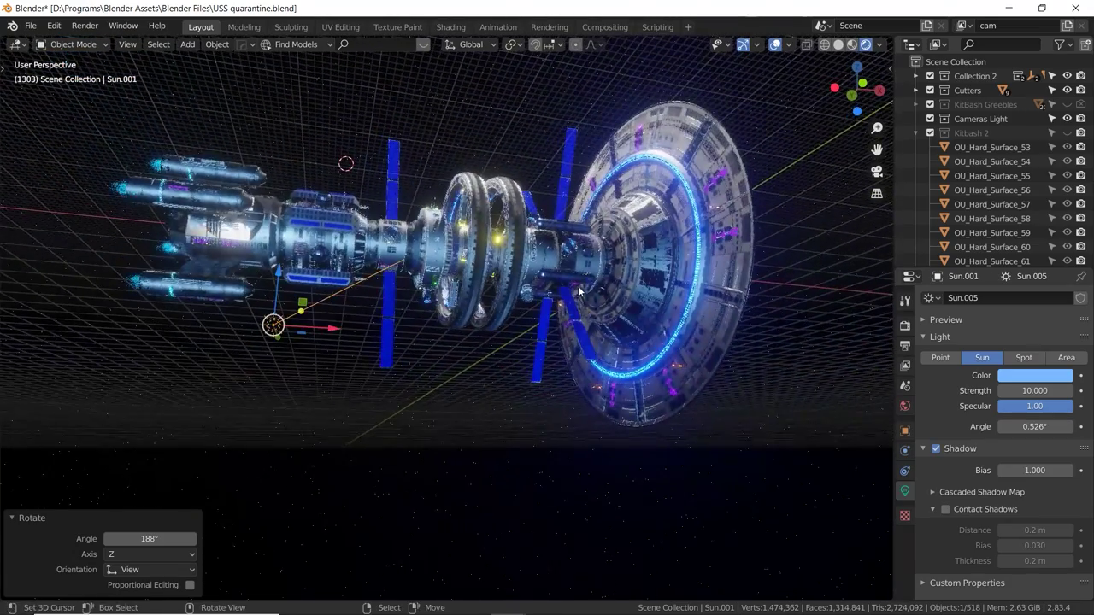
left_click(1007, 376)
left_click(993, 261)
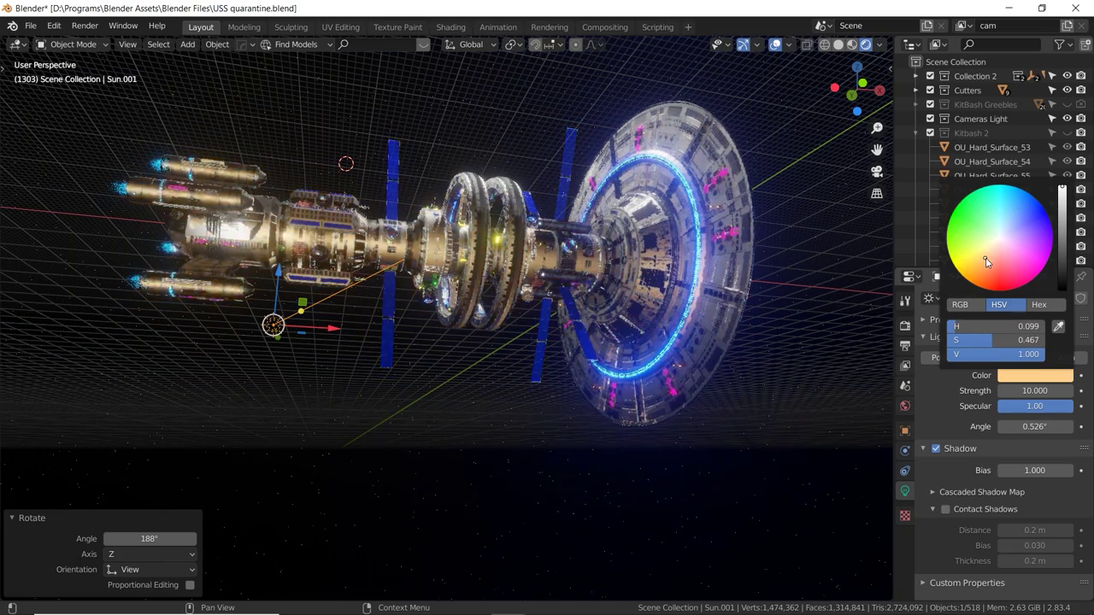
Select the original white sun light above the ship and set its strength to 10.
middle_click_drag(407, 225, 691, 384)
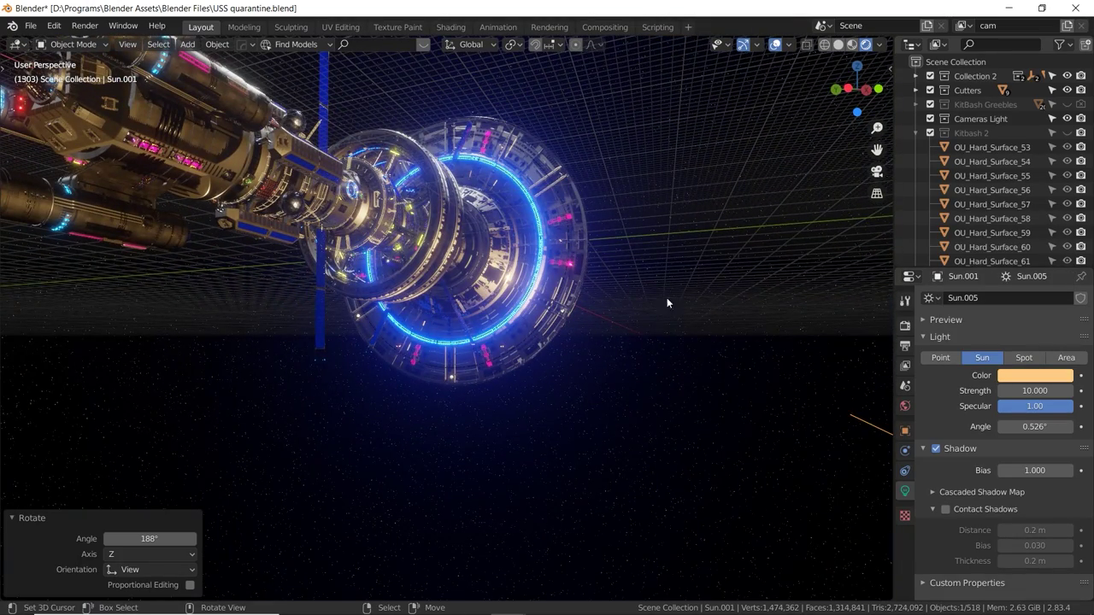
middle_click_drag(368, 300, 423, 362)
scroll(442, 323, "down", 5)
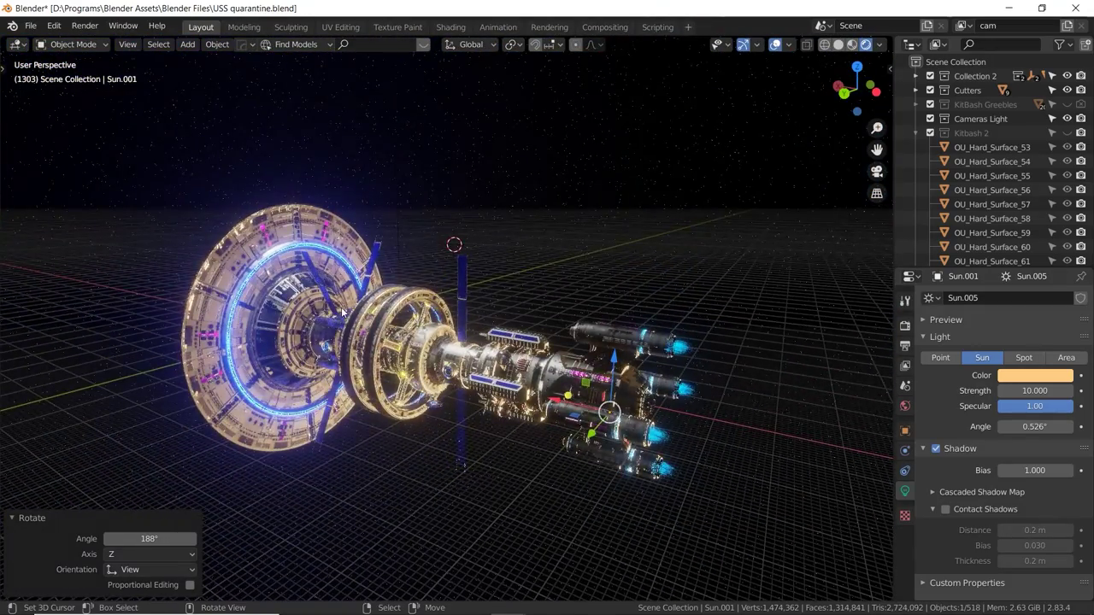
scroll(341, 307, "up", 1)
scroll(341, 309, "down", 3)
middle_click_drag(341, 311, 347, 245)
left_click(340, 229)
right_click(340, 233)
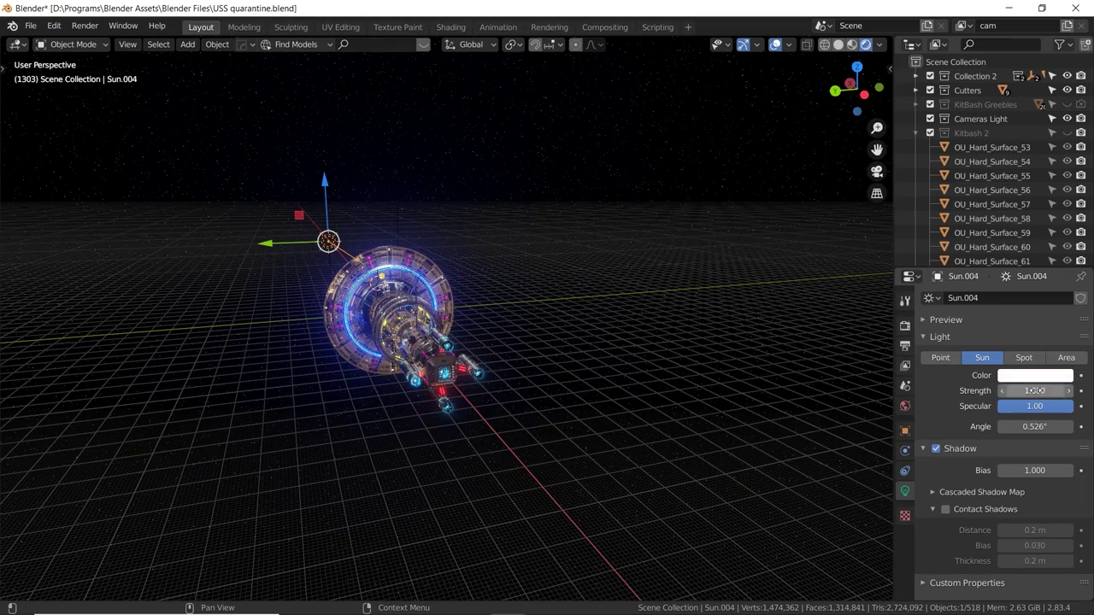
left_click(1018, 394)
type("10")
key("Return")
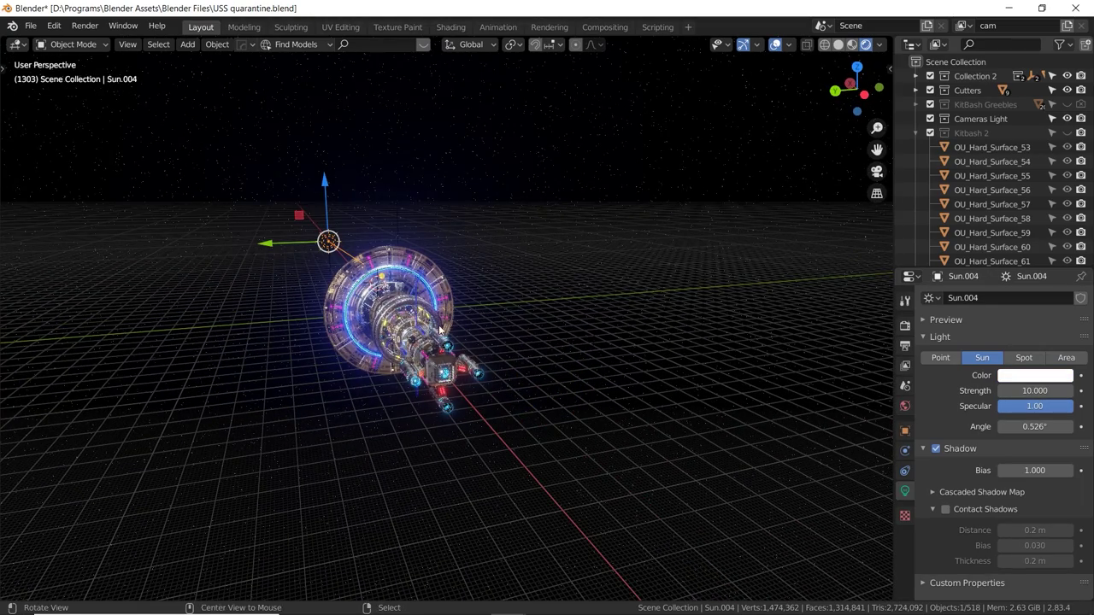
Set the white sun light's angle to 0.2°.
middle_click_drag(438, 329, 476, 317)
scroll(476, 317, "up", 2)
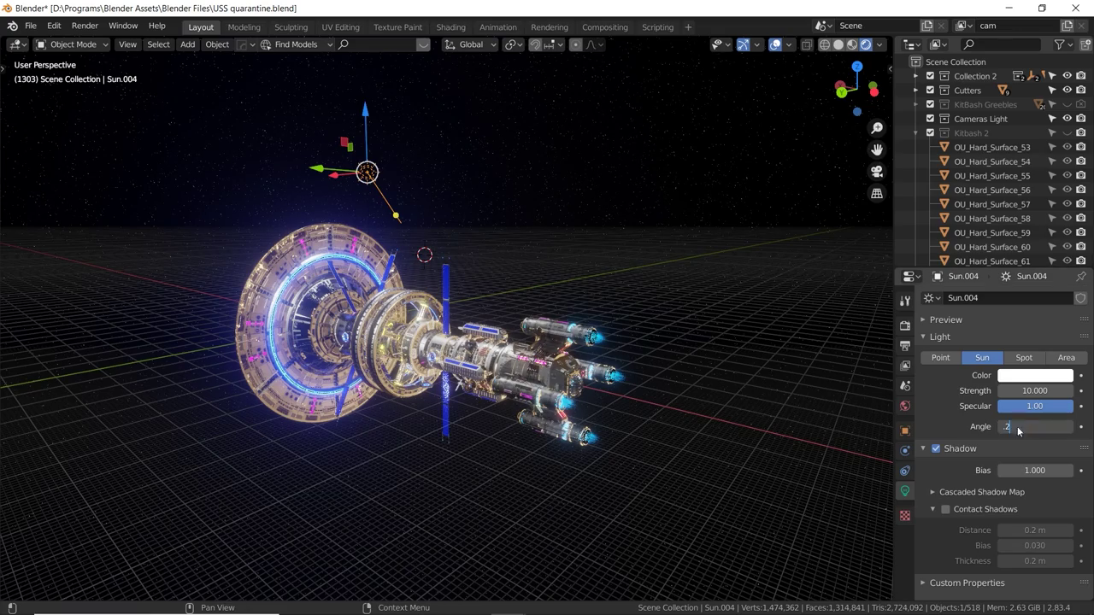
key("Return")
Select the orange sun light below the ship and set its angle to 0.1° and its strength to 5.
middle_click_drag(523, 417, 523, 358)
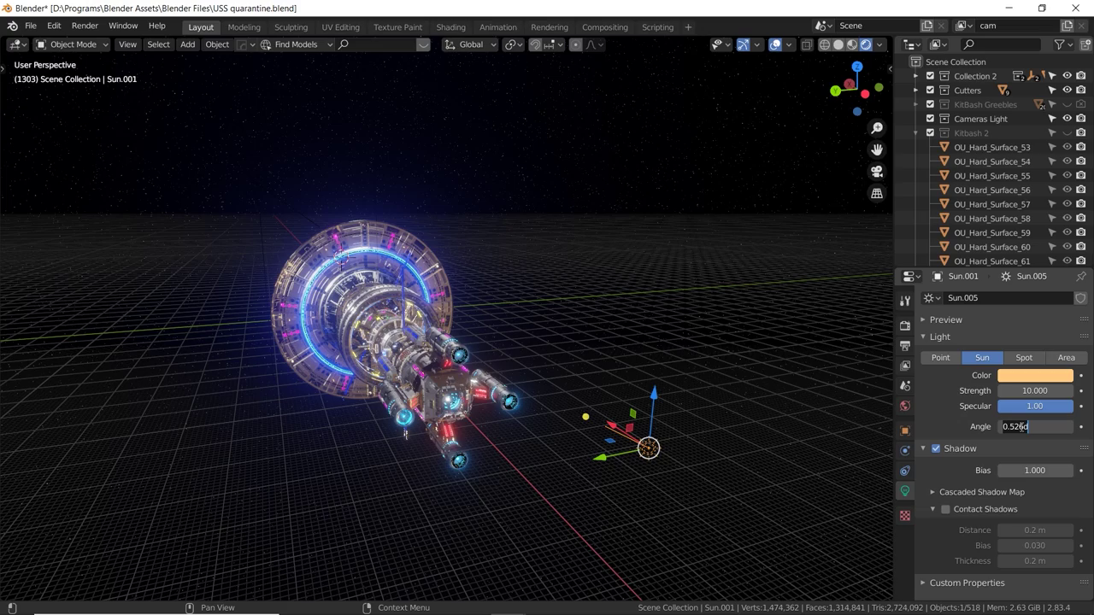
key("Return")
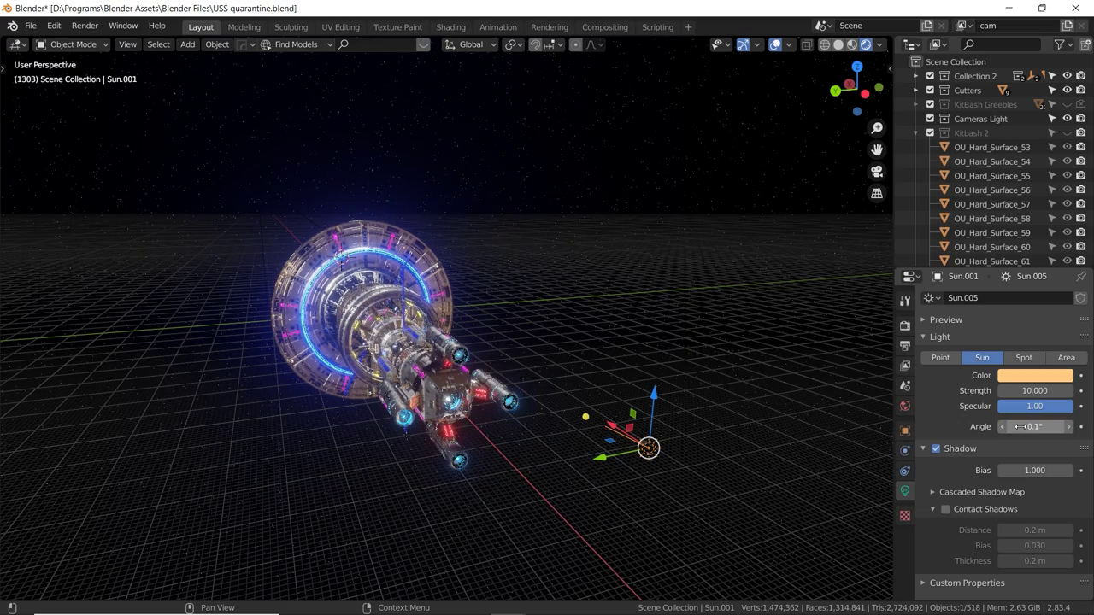
middle_click_drag(512, 342, 436, 337)
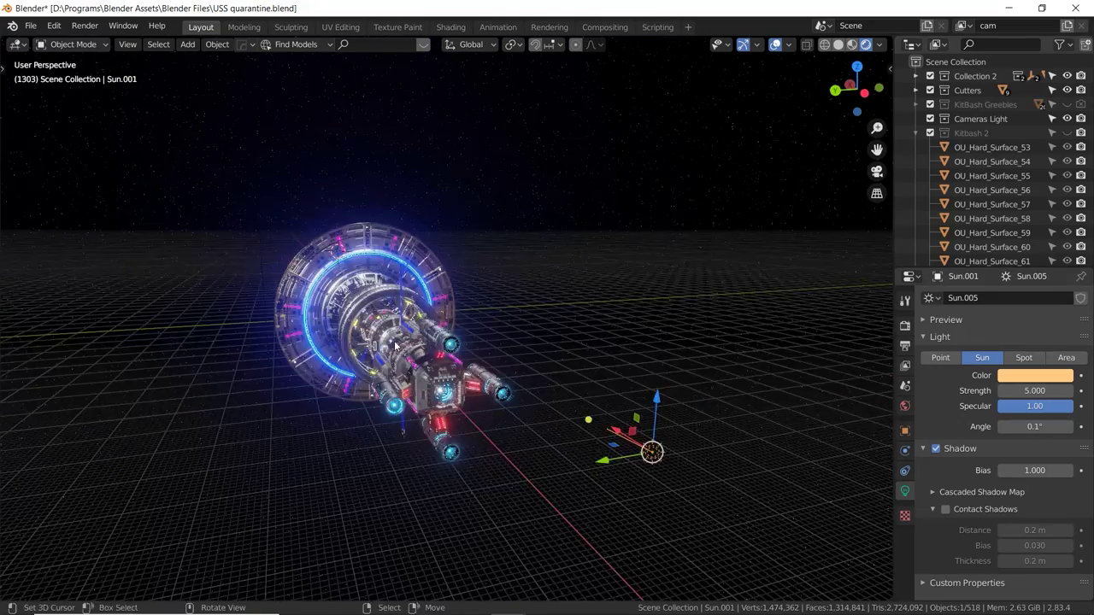
middle_click_drag(529, 248, 511, 229)
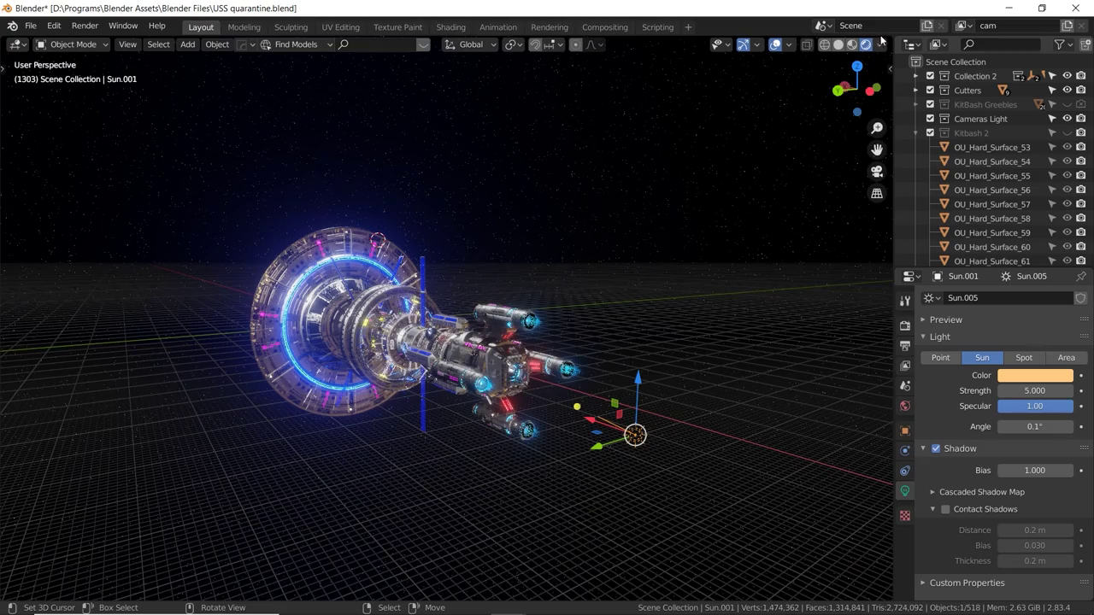
Split the 3D viewport into two stacked areas and turn the upper one into a Shader Editor.
left_click_drag(887, 56, 768, 289)
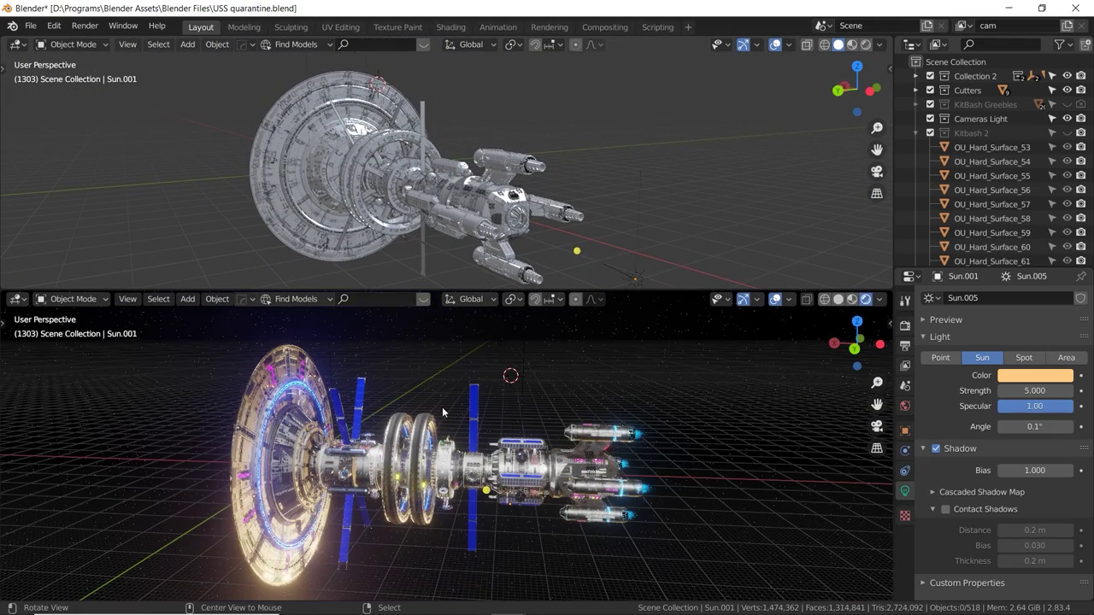
key("shift+c")
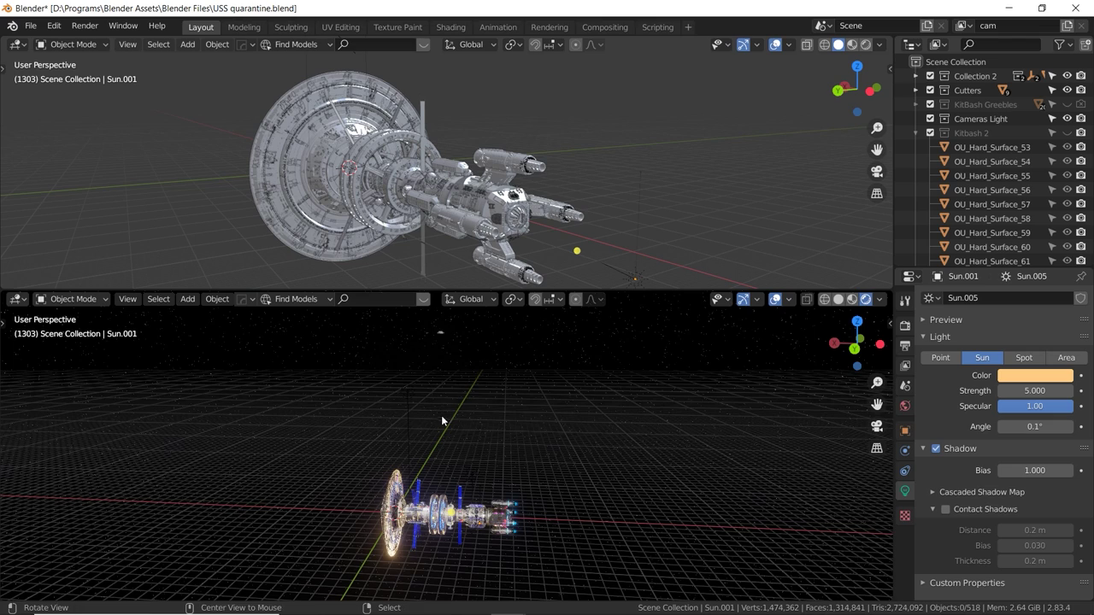
middle_click_drag(441, 415, 425, 374)
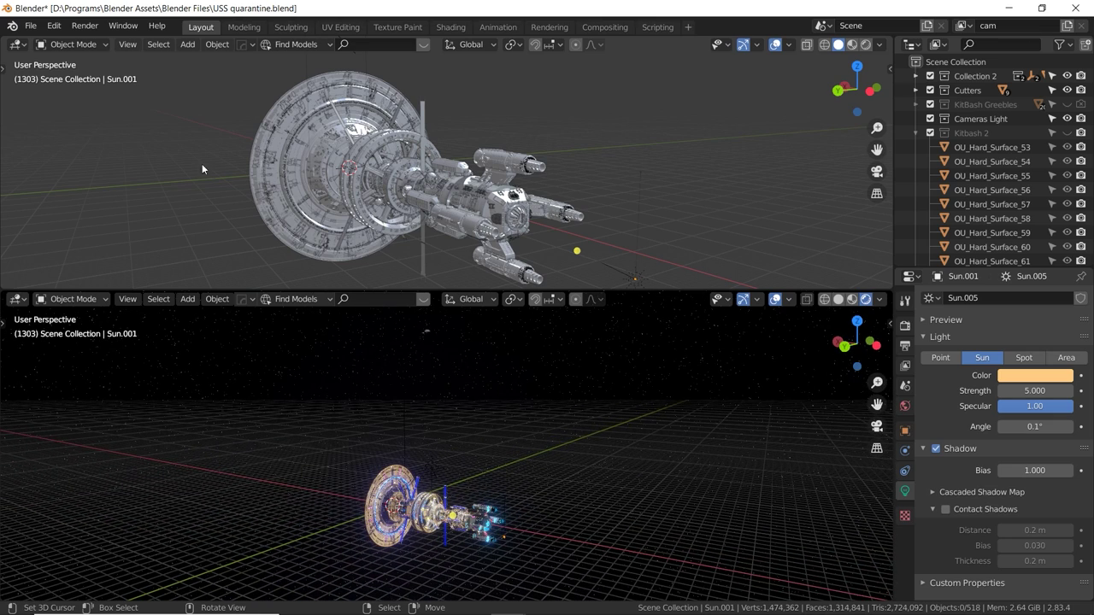
left_click(17, 45)
left_click(69, 144)
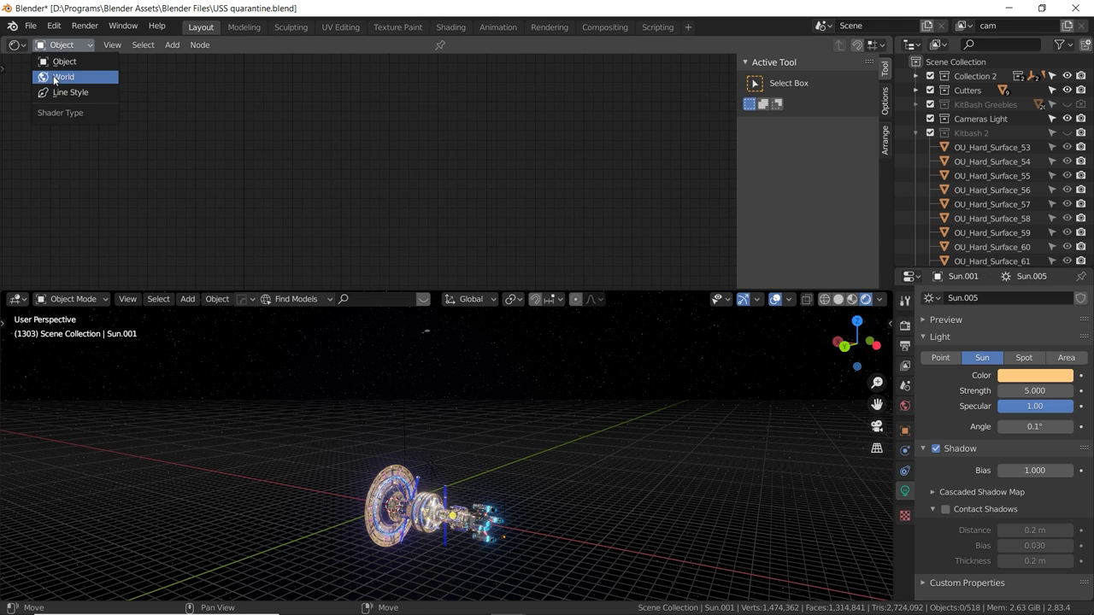
Switch the Shader Editor to the World shader and look over its node network.
left_click(70, 77)
middle_click_drag(222, 116, 257, 102)
left_click_drag(256, 101, 437, 42, "alt")
left_click_drag(188, 133, 268, 110, "alt")
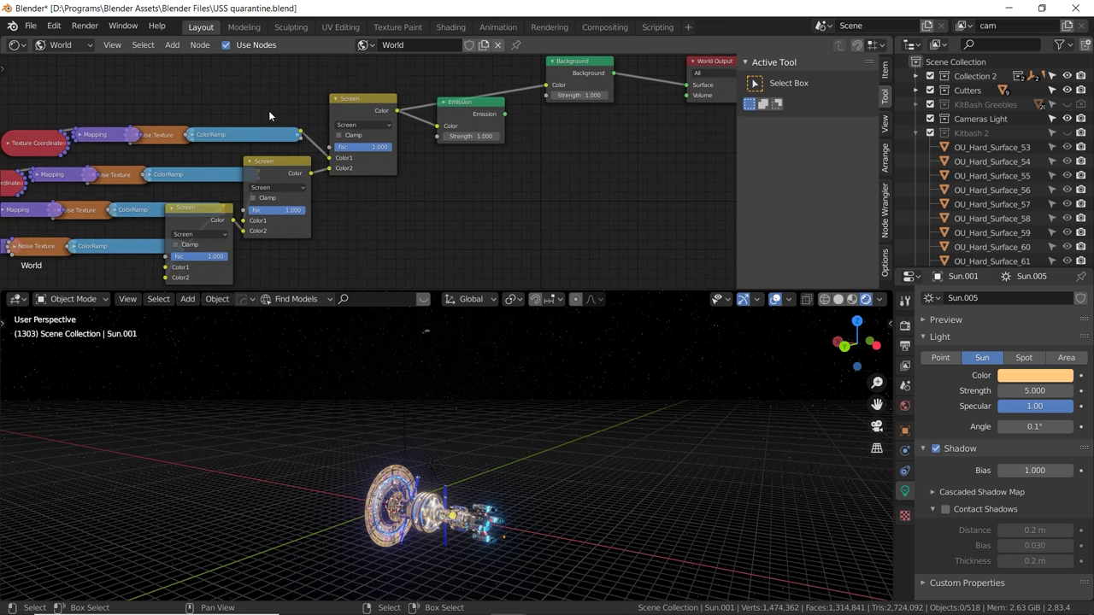
scroll(268, 111, "down", 4)
middle_click_drag(270, 176, 310, 167)
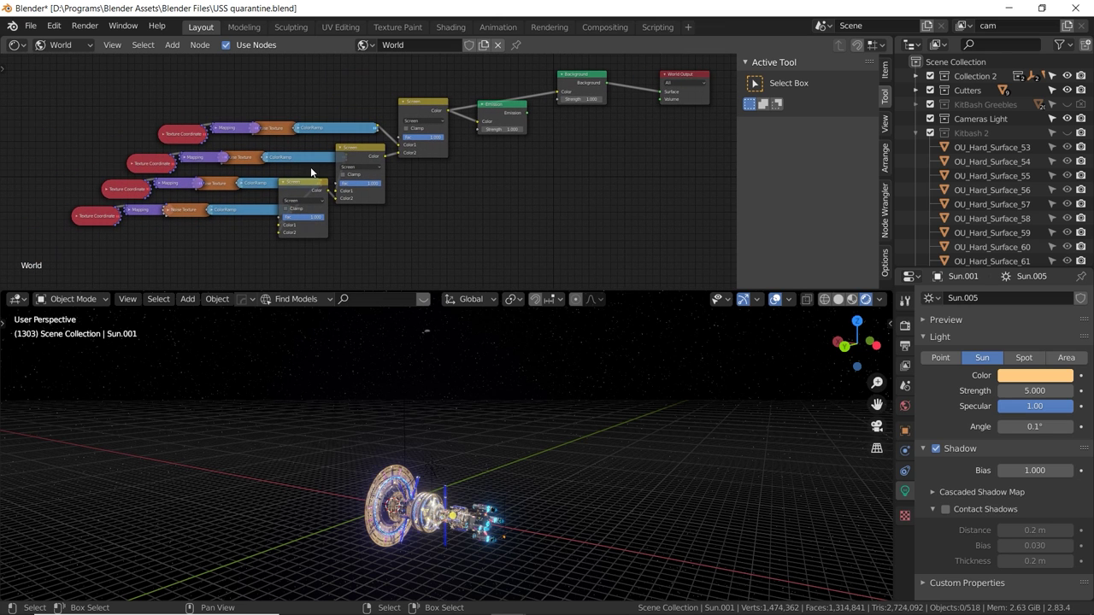
scroll(171, 136, "up", 2)
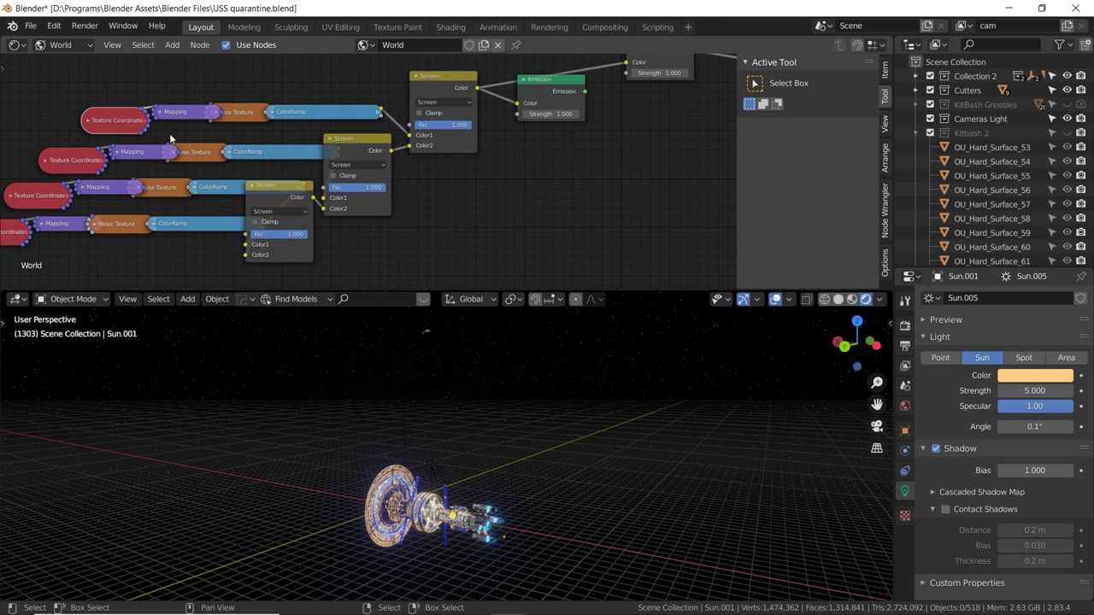
Expand collapsed Noise Texture nodes in the World shader to inspect their settings and the Screen nodes mixing the chains.
left_click(218, 116)
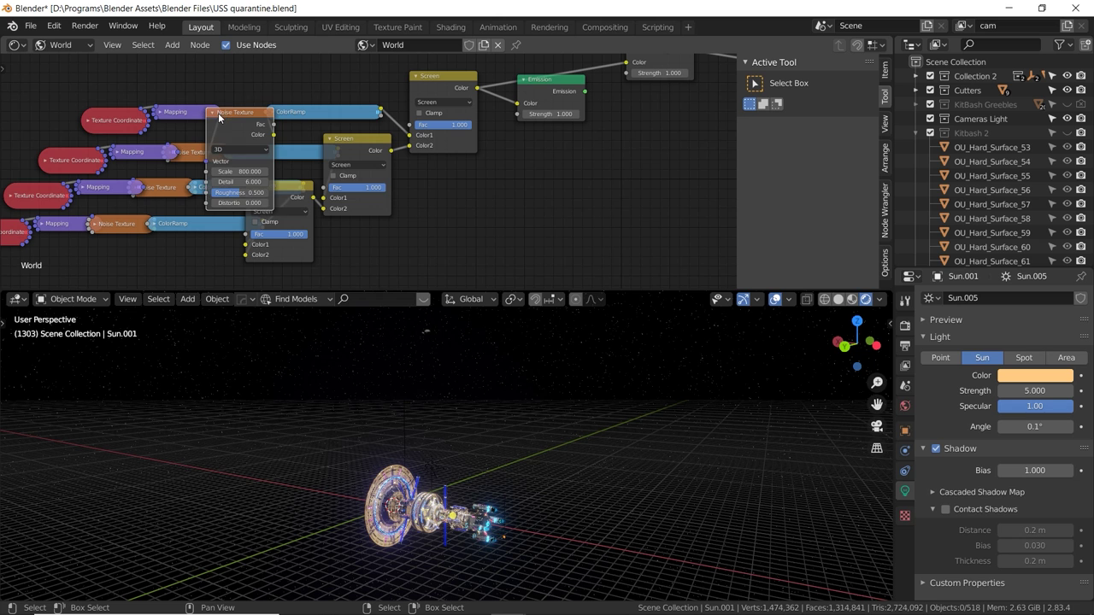
left_click(298, 111)
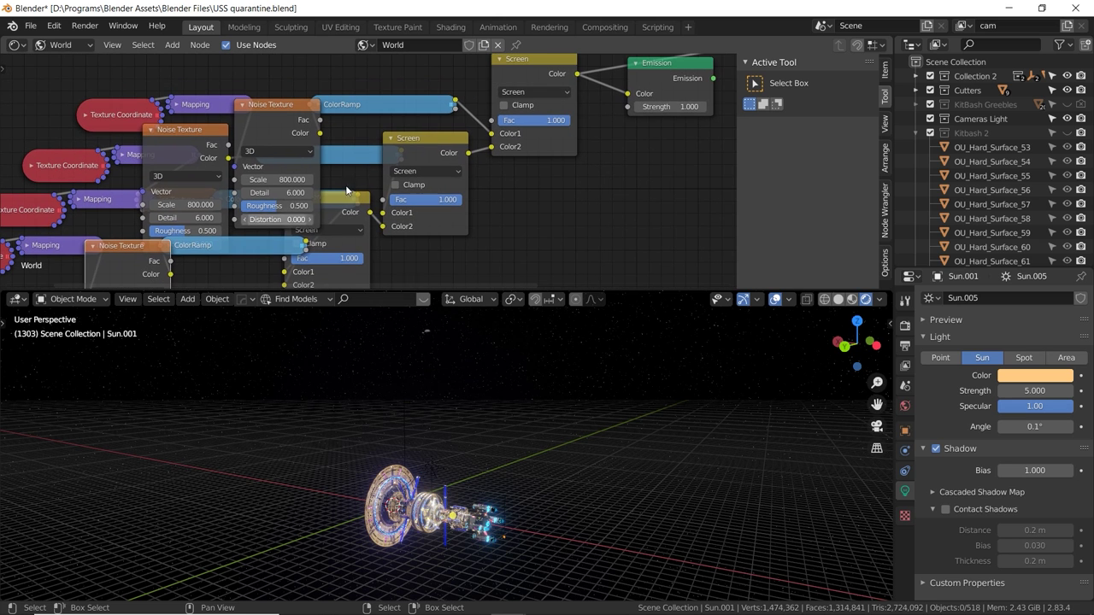
left_click(348, 195)
left_click(431, 142)
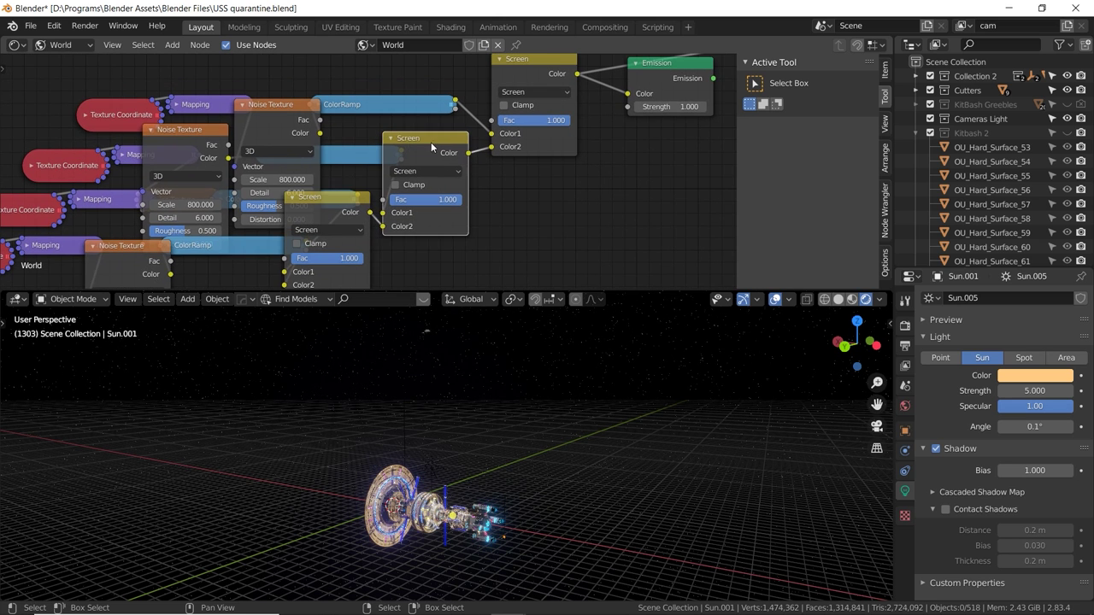
Move the unconnected Emission node below the Background node and select the Background node.
left_click_drag(431, 141, 201, 226, "alt")
left_click_drag(480, 179, 420, 183, "alt")
middle_click_drag(419, 184, 371, 187)
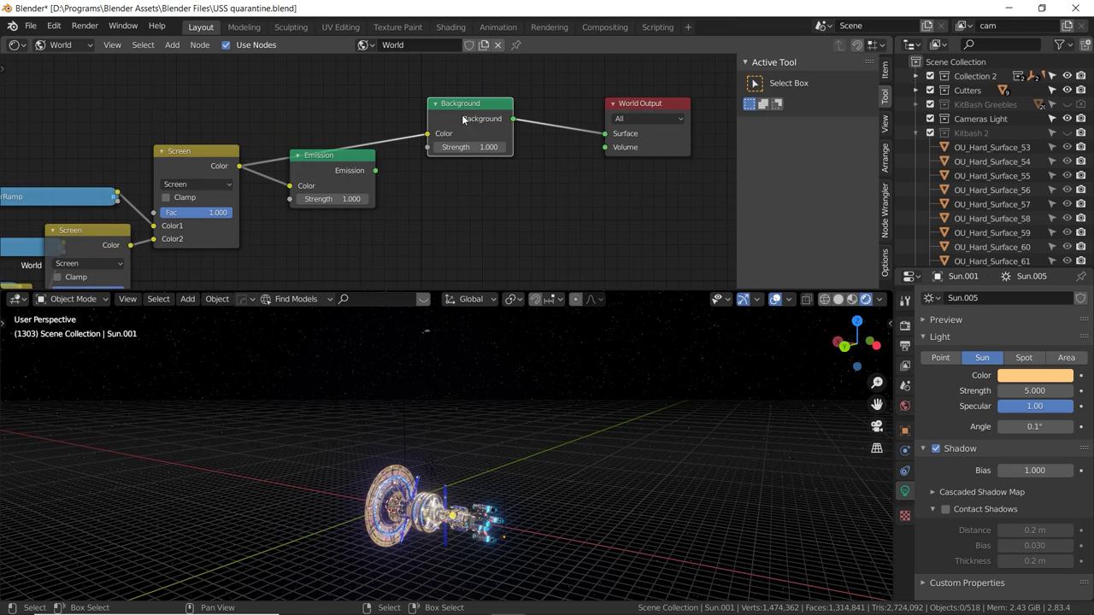
left_click_drag(339, 170, 413, 244)
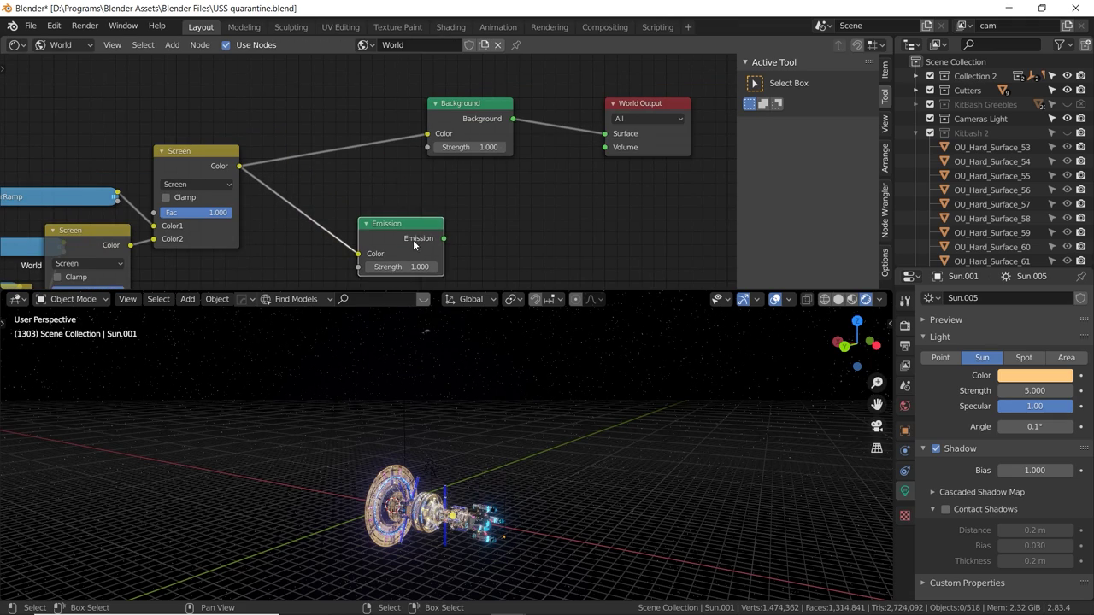
left_click(466, 128)
Try a Background node strength of 0.1, return it to 1, and check the starfield behind the ship.
middle_click_drag(410, 388, 263, 382)
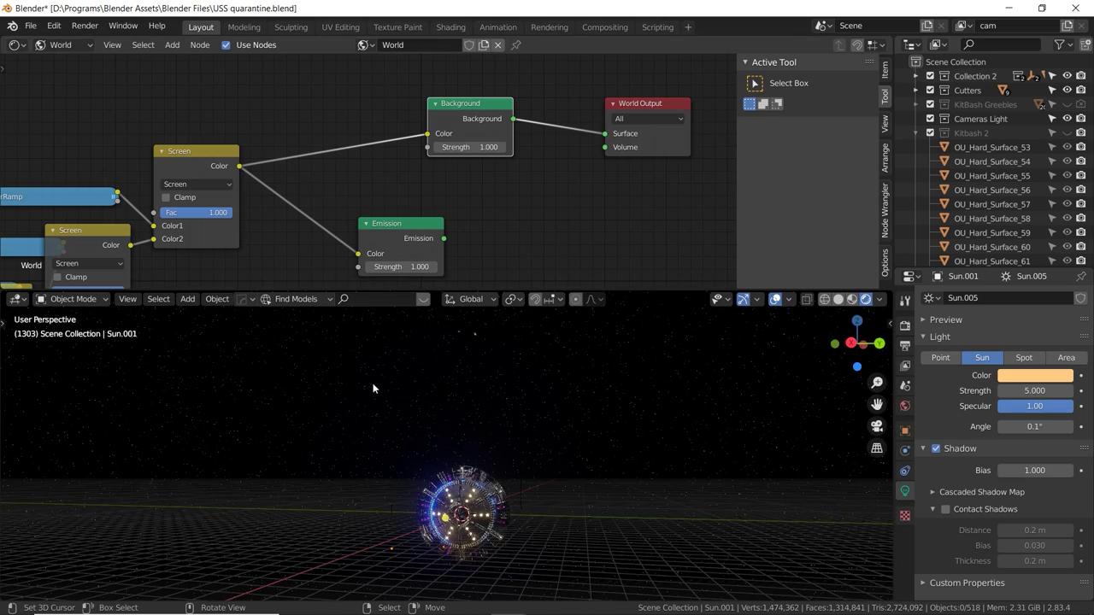
middle_click_drag(350, 417, 325, 393)
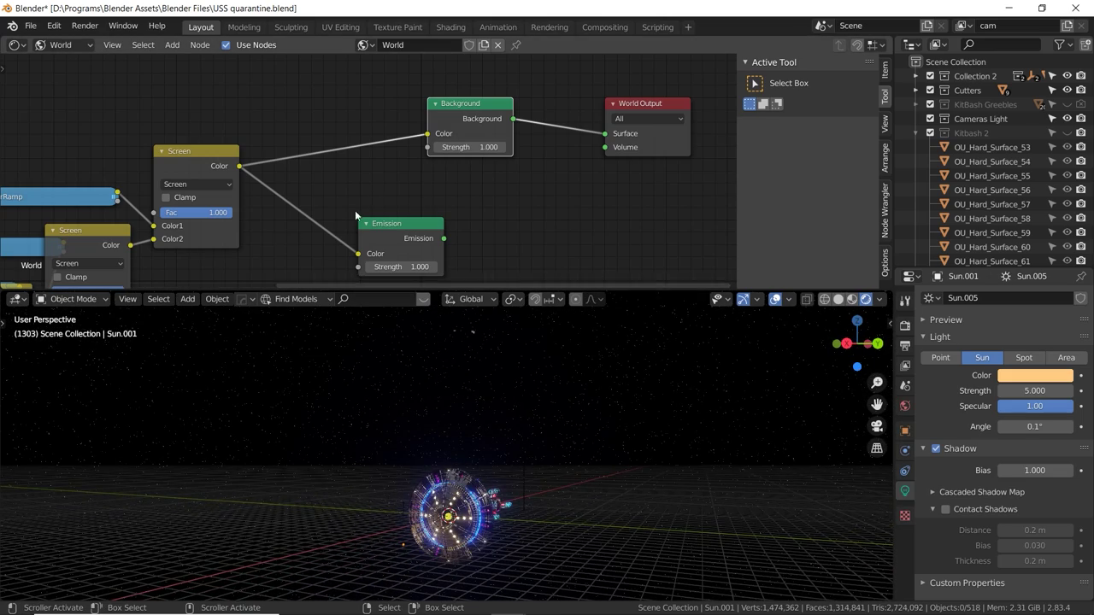
left_click_drag(475, 148, 443, 152)
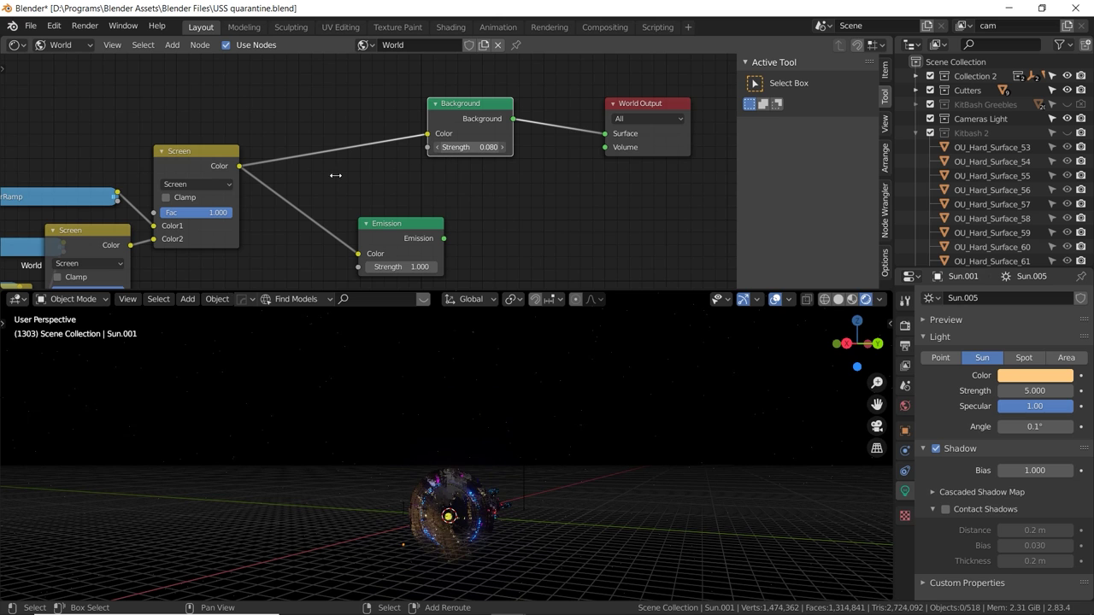
left_click_drag(335, 175, 353, 198)
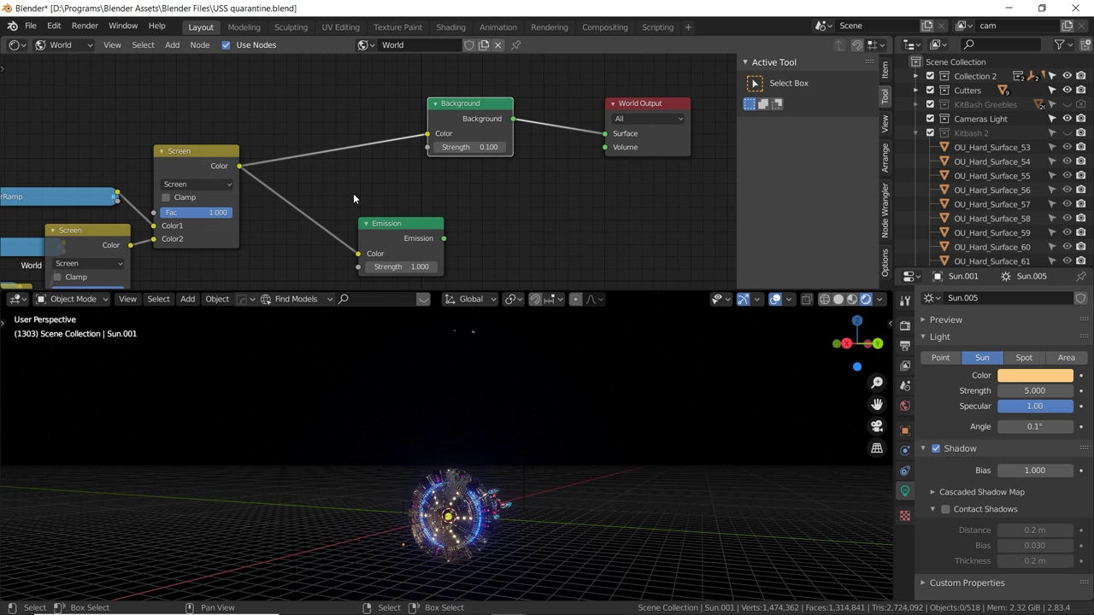
type("10")
key("Return")
middle_click_drag(460, 442, 429, 430)
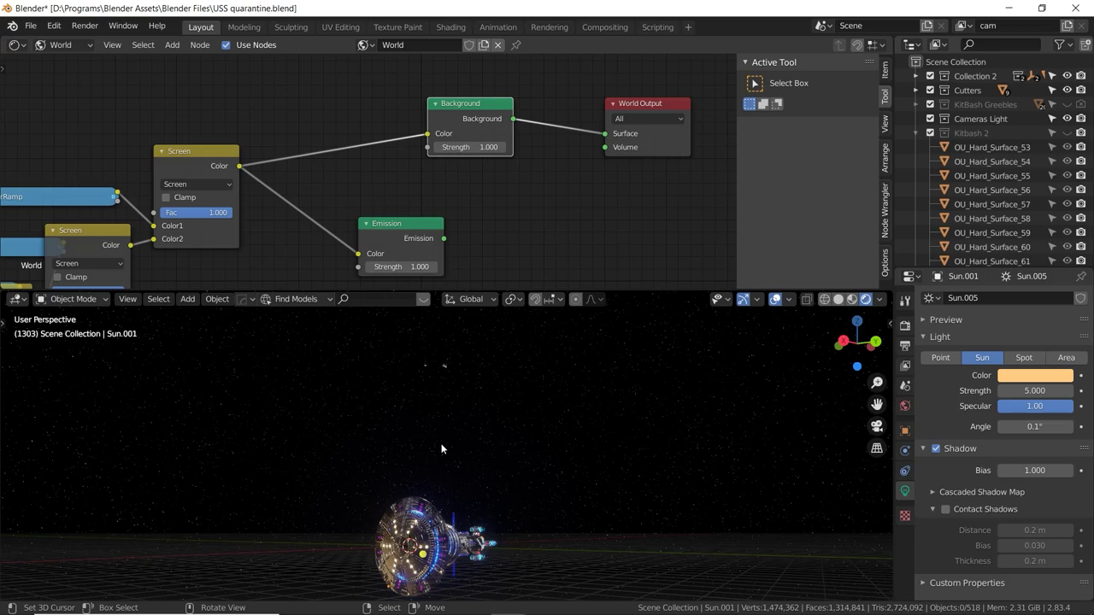